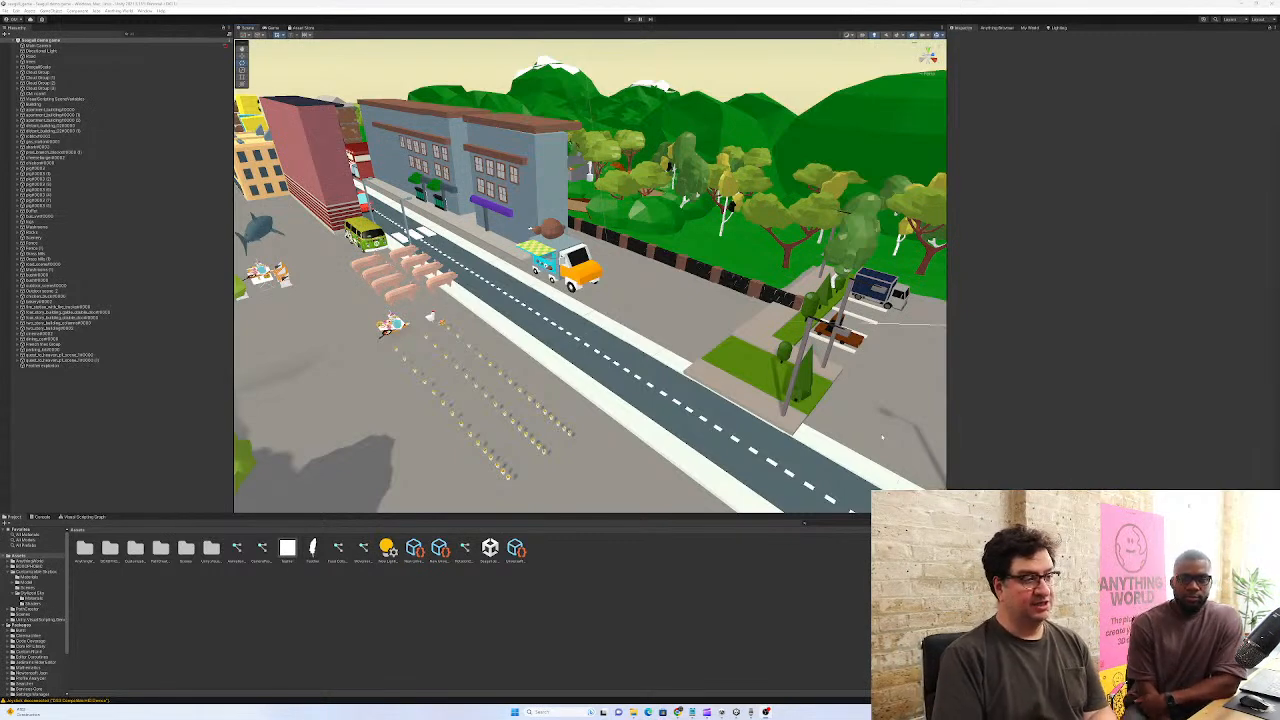
Look over the town scene from a higher viewpoint, covering the road, buildings and surrounding hills
key("super")
left_click(677, 229)
right_click_drag(677, 229, 588, 274)
scroll(589, 270, "down", 6)
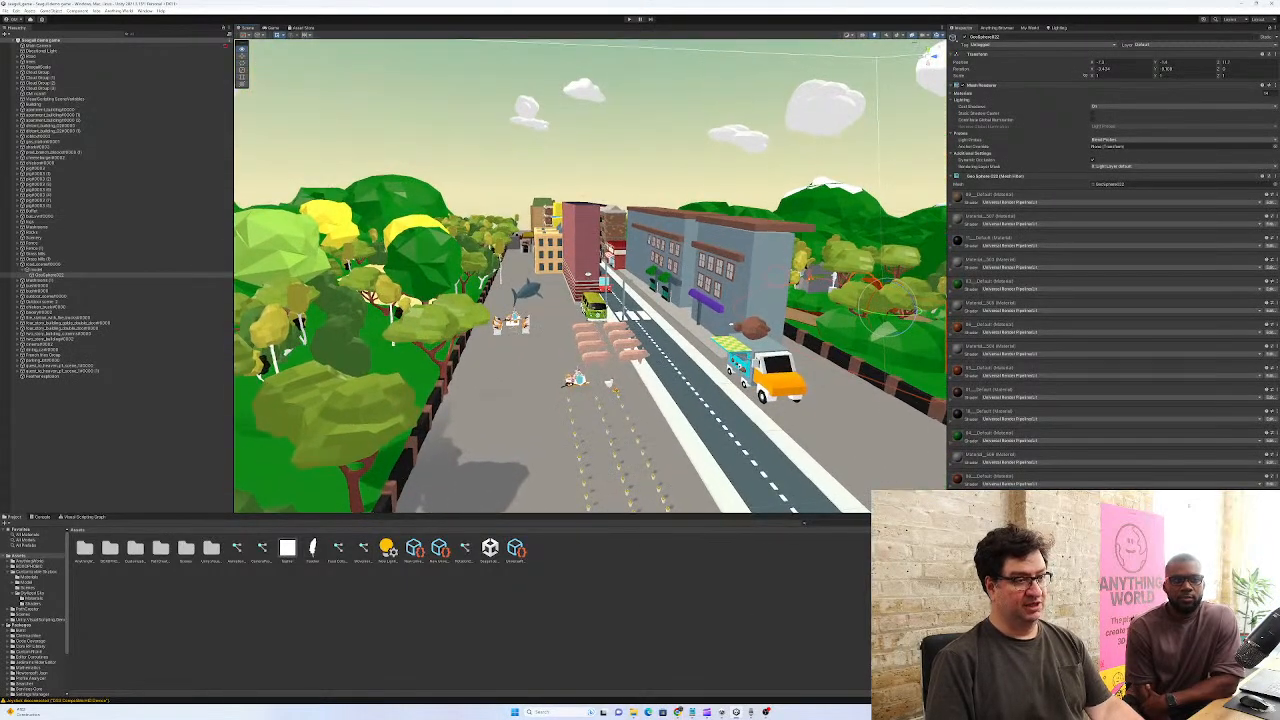
scroll(589, 268, "down", 2)
left_click_drag(599, 261, 585, 291, "alt")
scroll(585, 291, "down", 2)
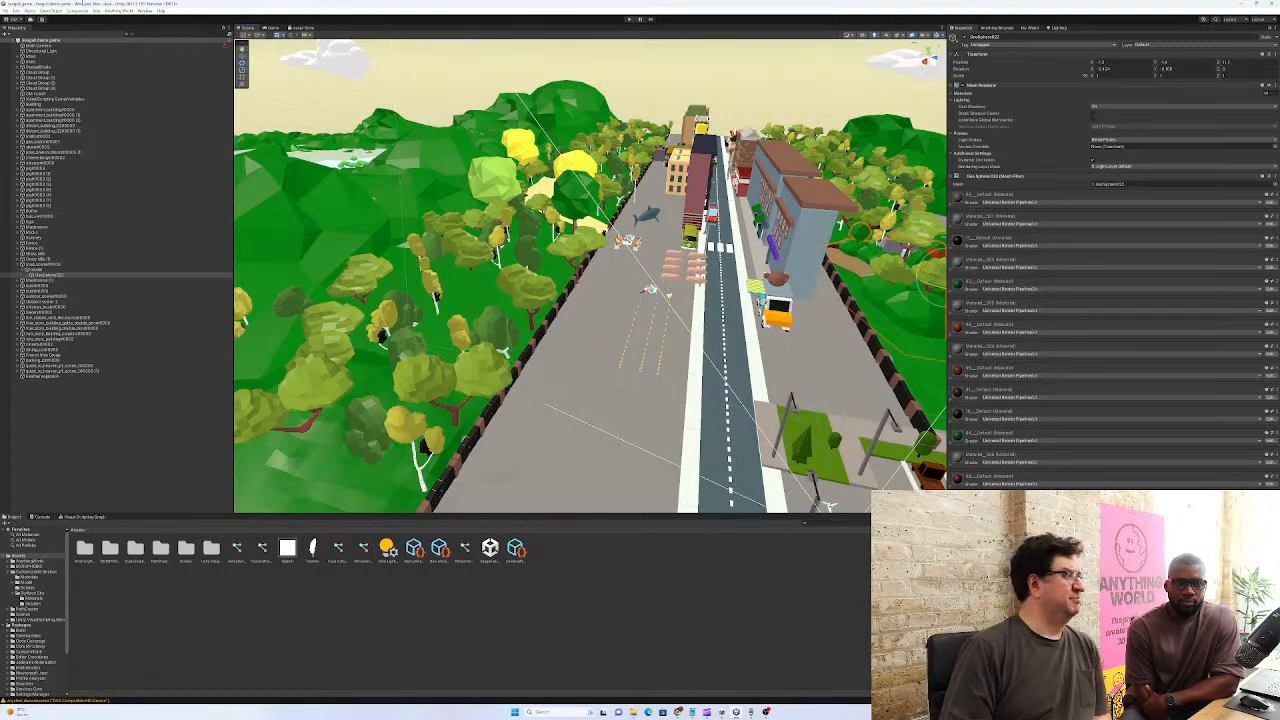
Open the Food Collision script graph of the SeagullRoot object for editing and enlarge the graph area
left_click(50, 67)
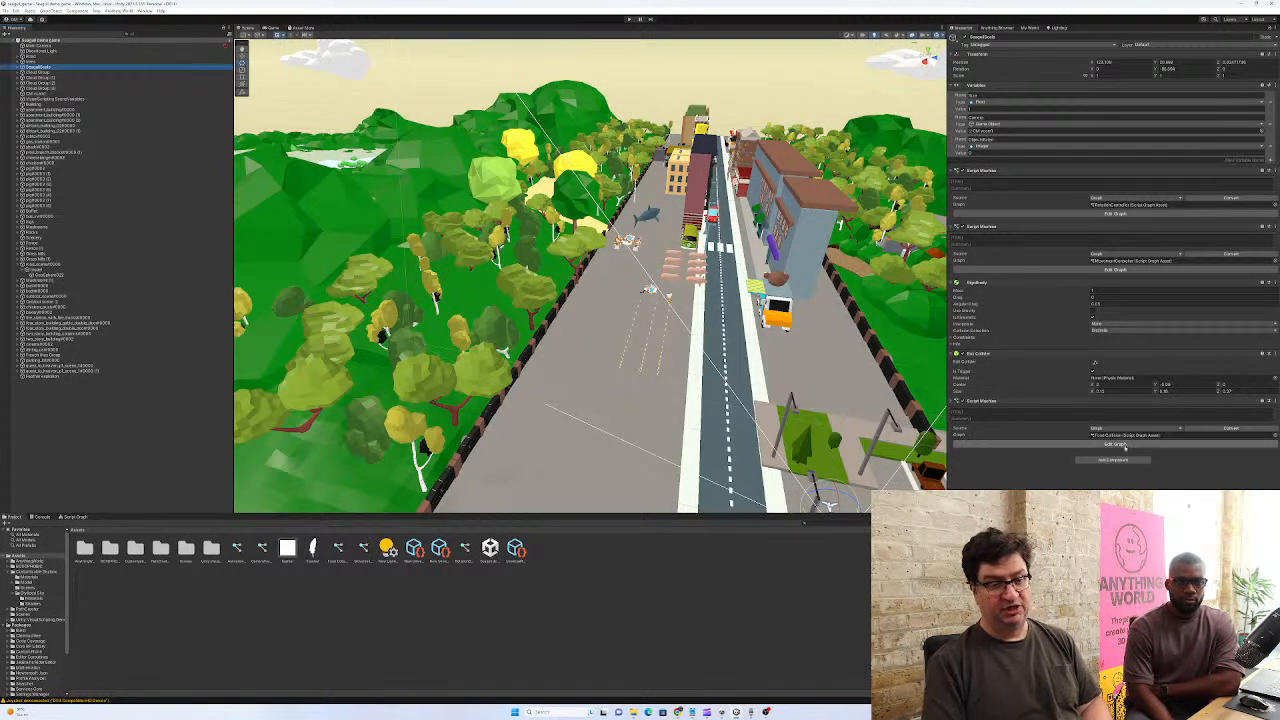
left_click(1113, 443)
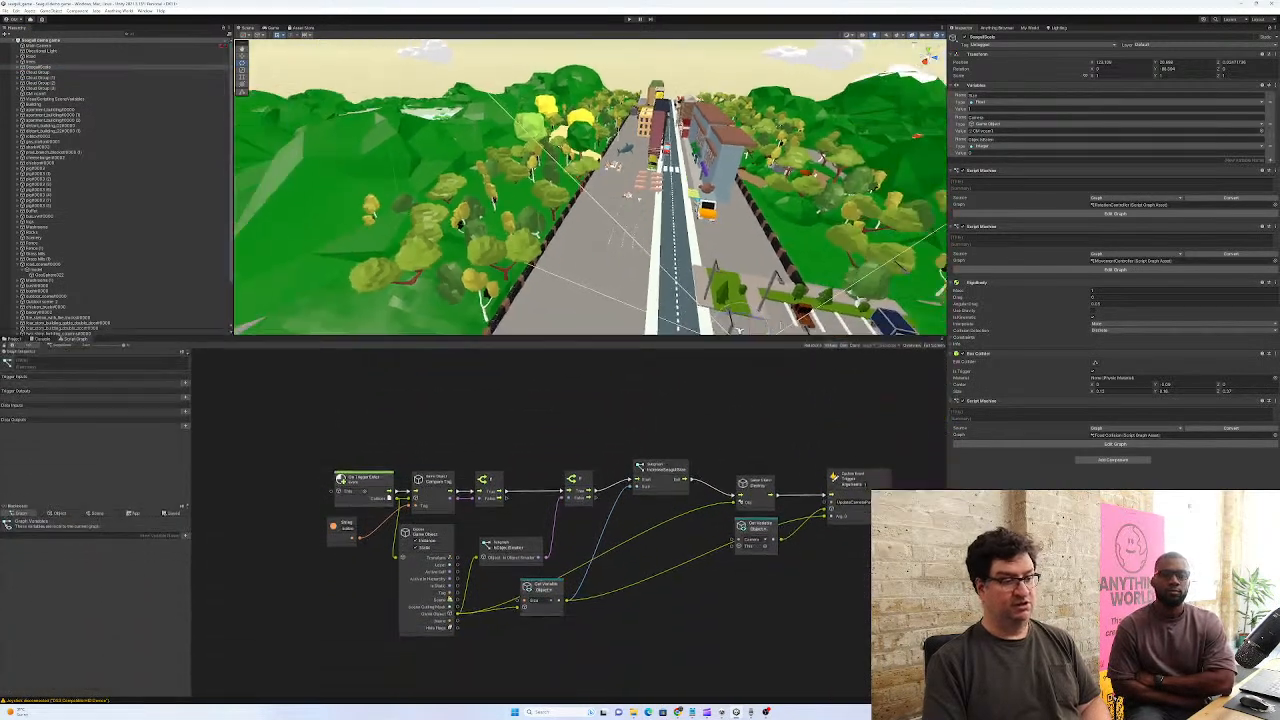
left_click_drag(783, 338, 783, 311)
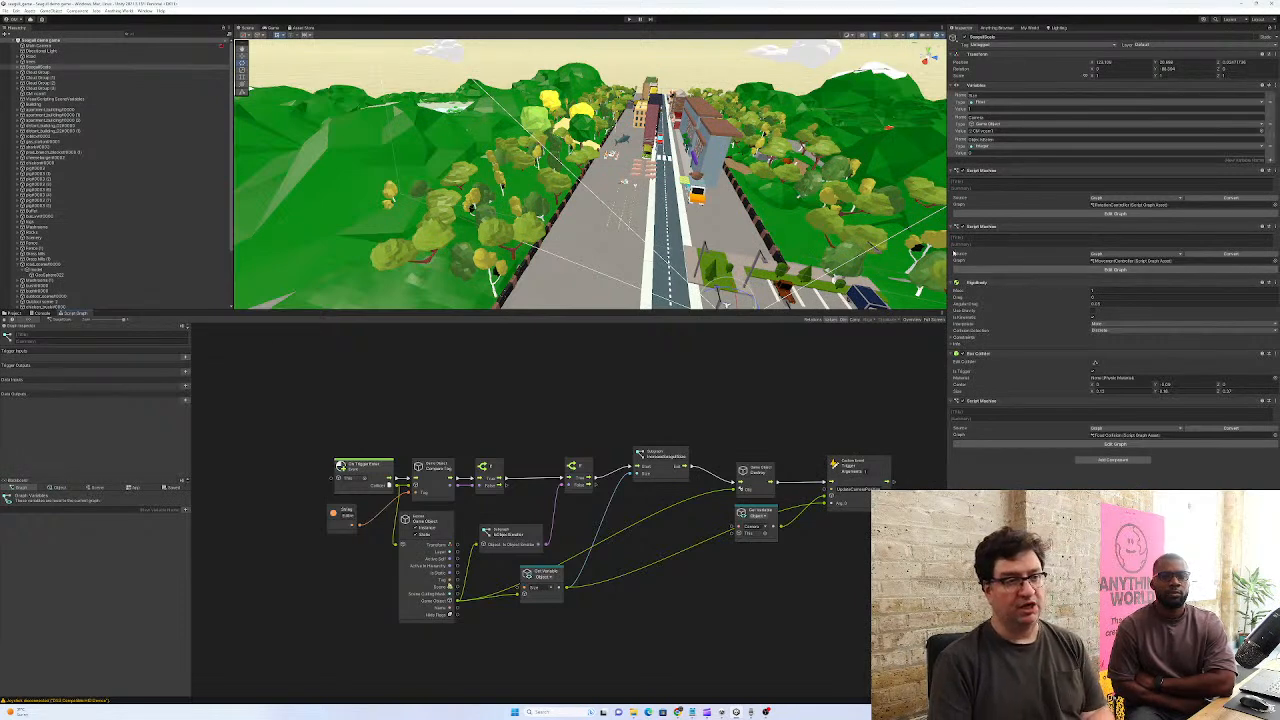
left_click_drag(945, 250, 1037, 251)
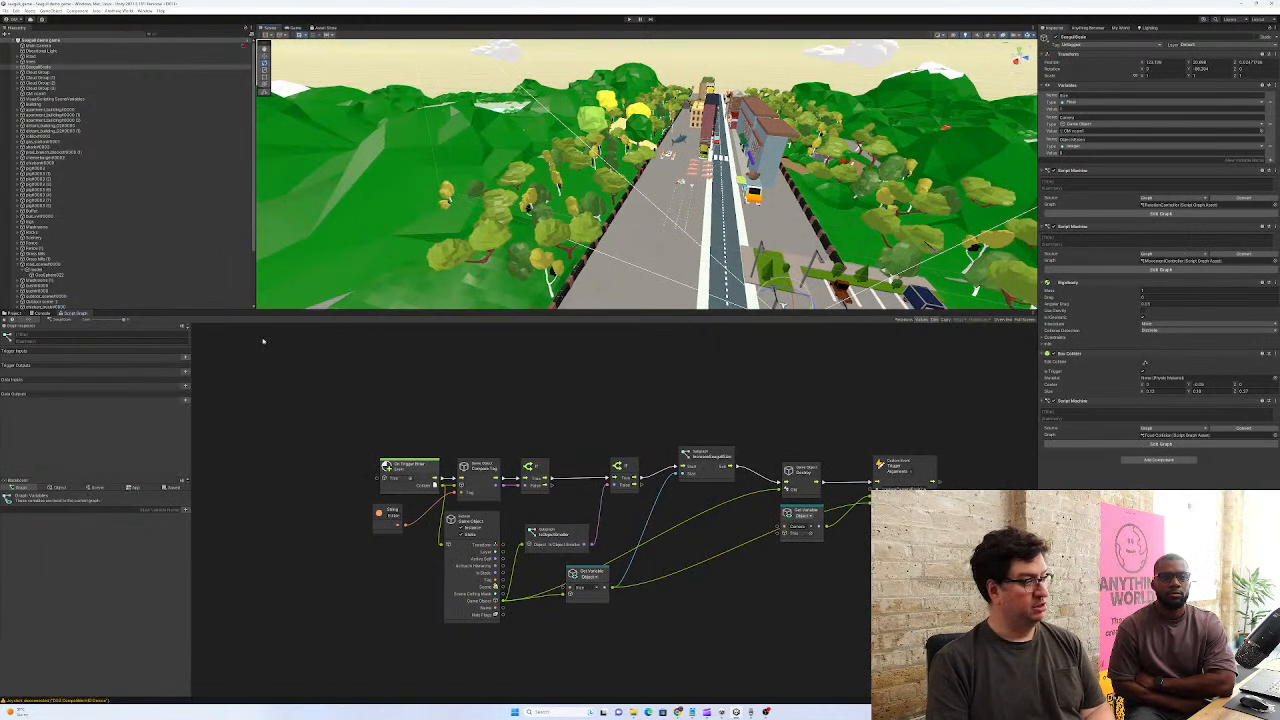
left_click_drag(288, 310, 290, 275)
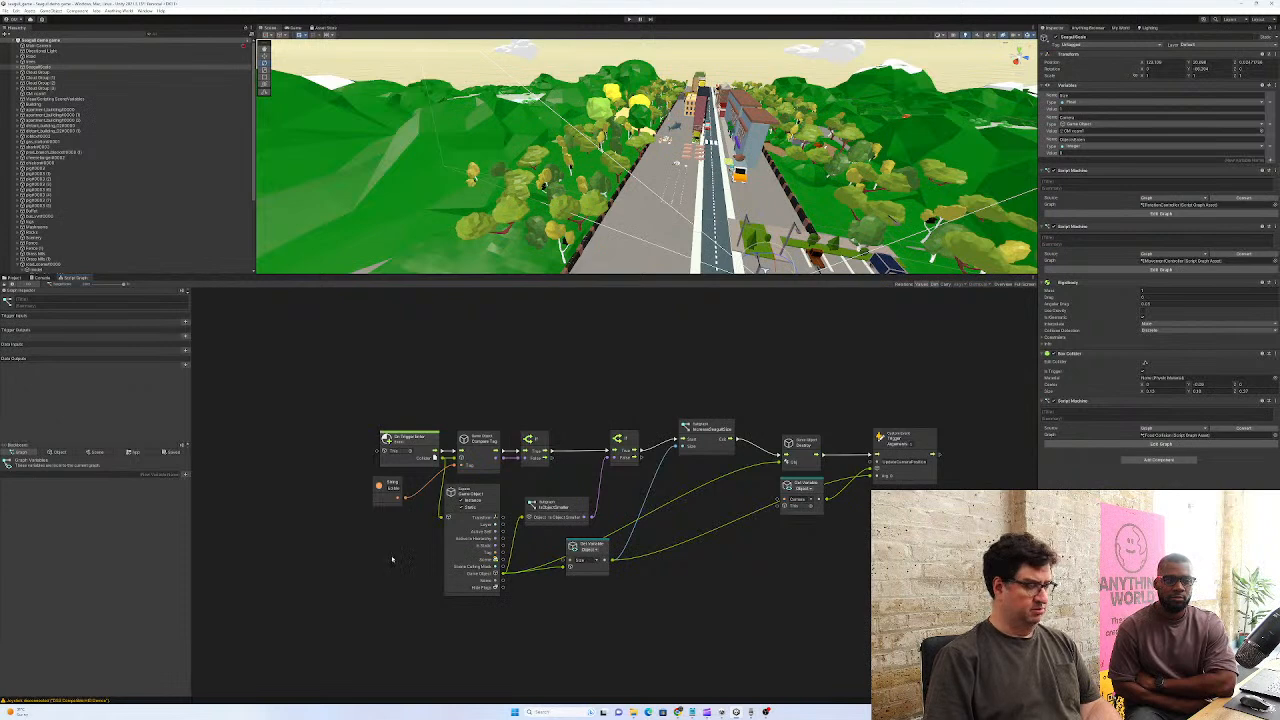
Review the collision graph's tag string, IsObjectSmaller, IncreaseSeagullSize, Destroy and custom event trigger nodes
left_click(396, 498)
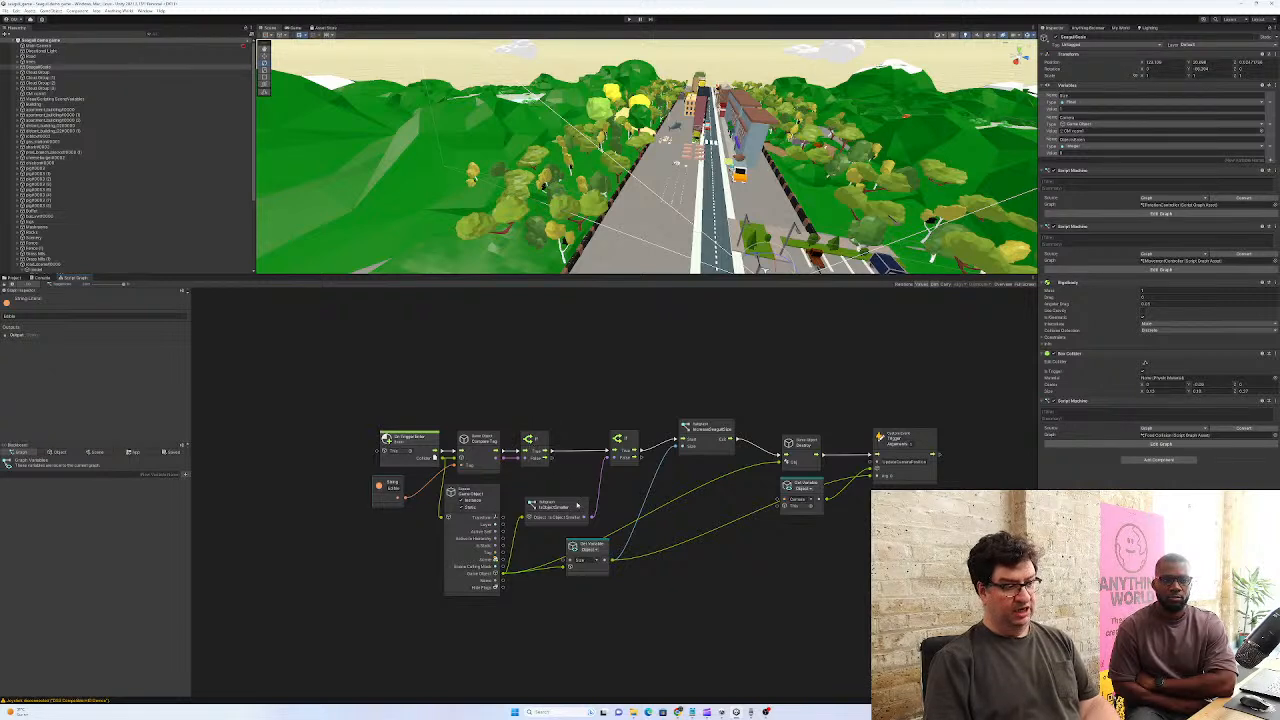
left_click(580, 504)
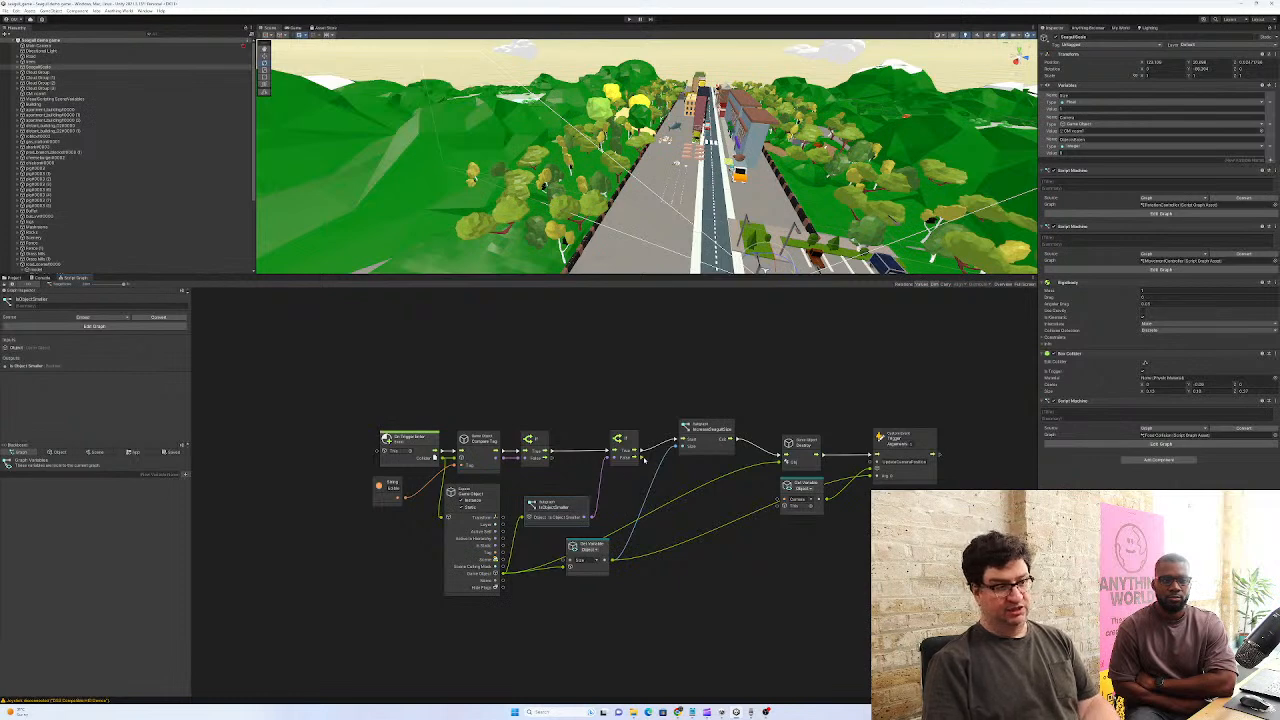
left_click(712, 428)
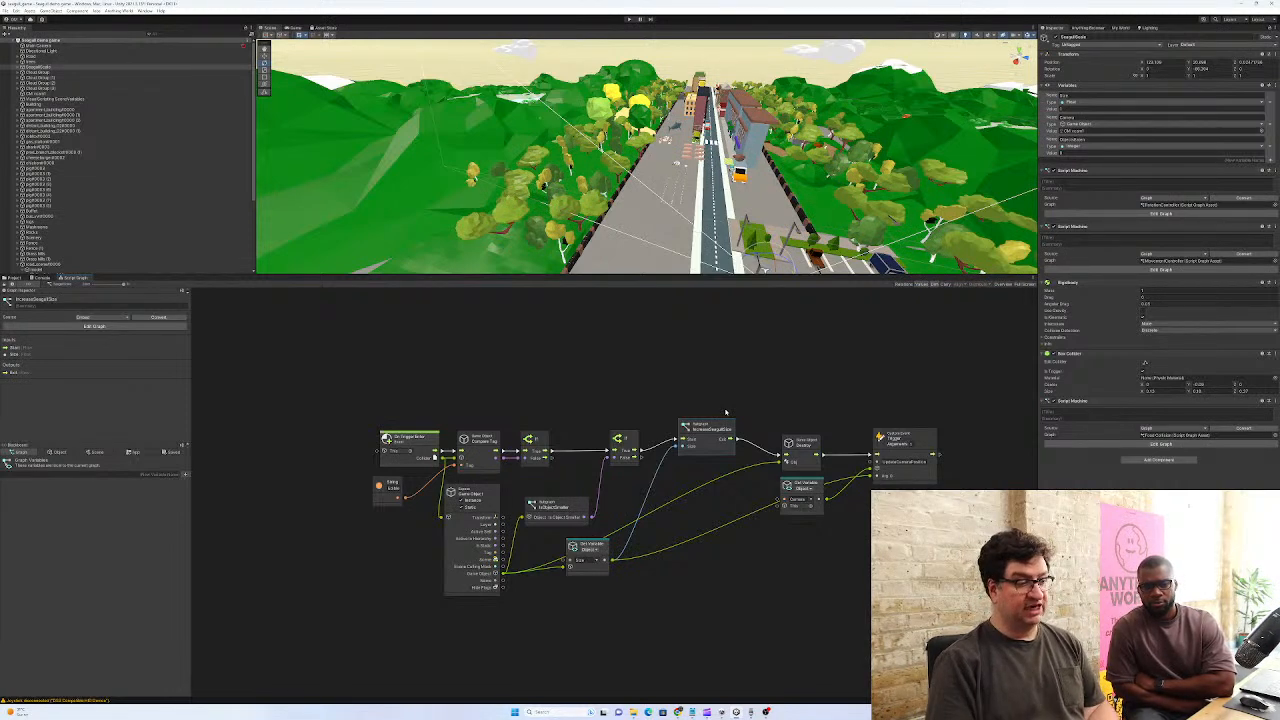
left_click(810, 442)
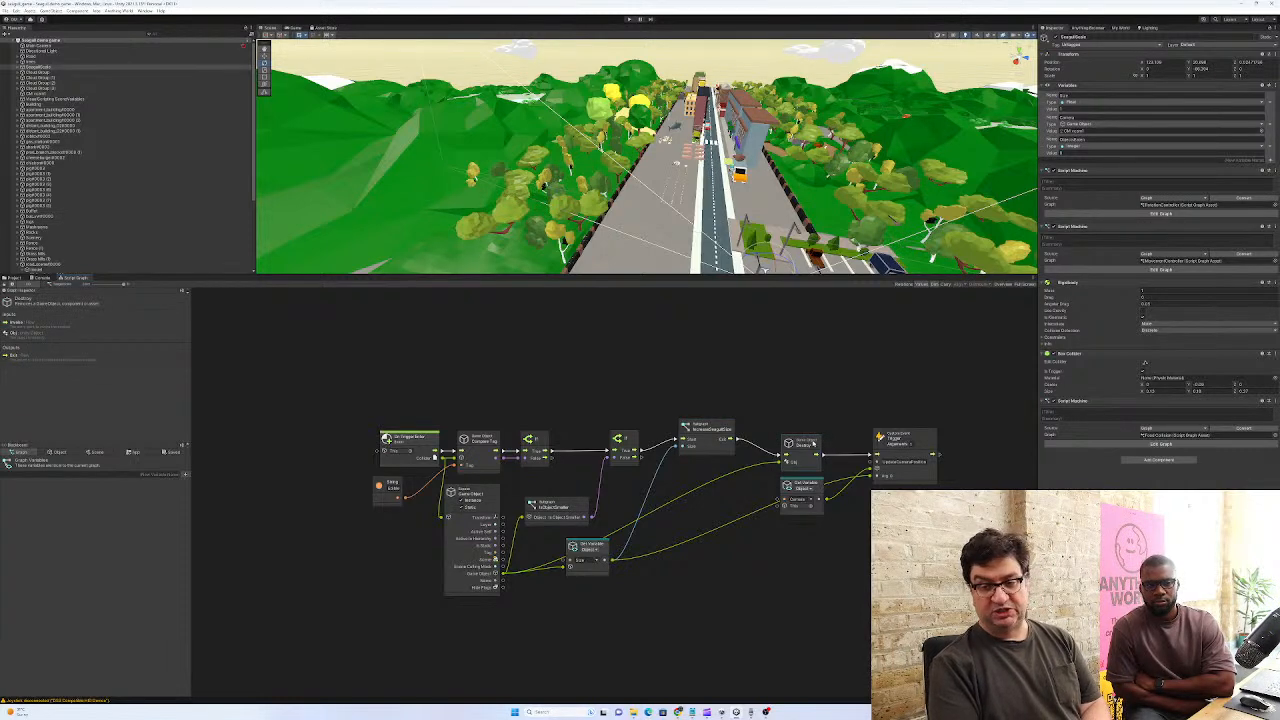
left_click(930, 438)
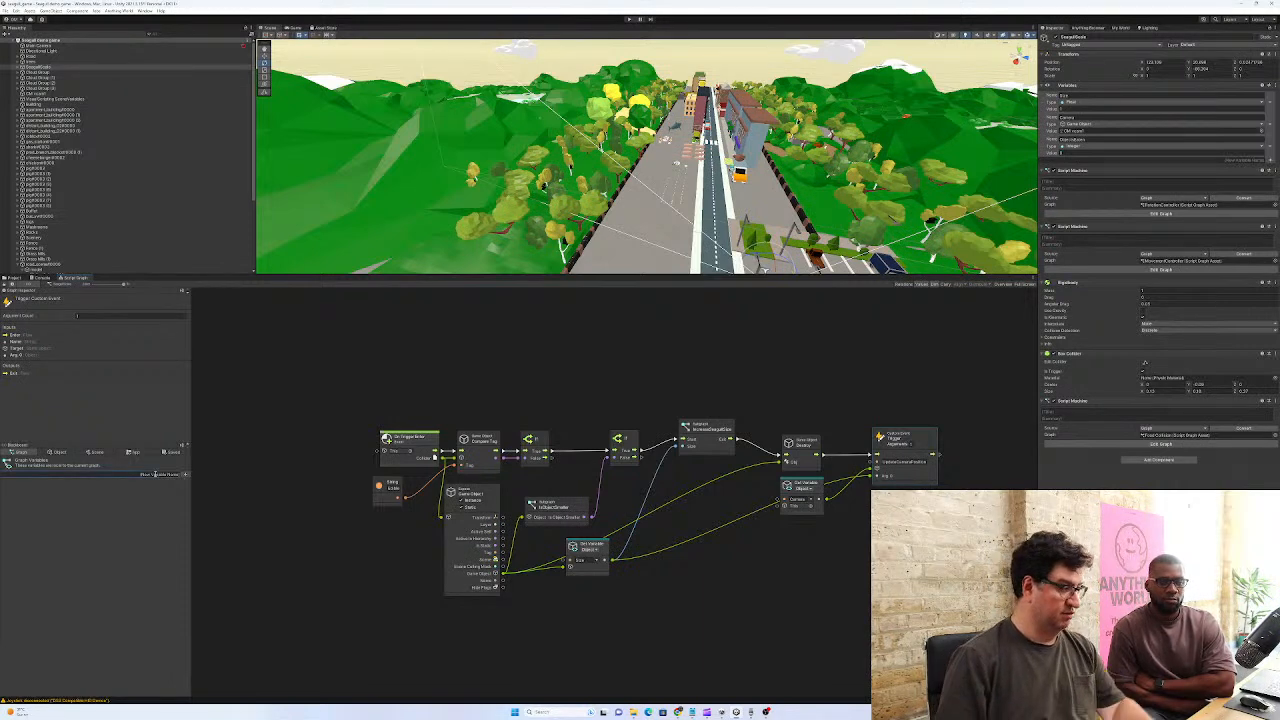
Add a graph variable named PushbackForce of type Float with the value 20
type("PushsholdNum")
key("Return")
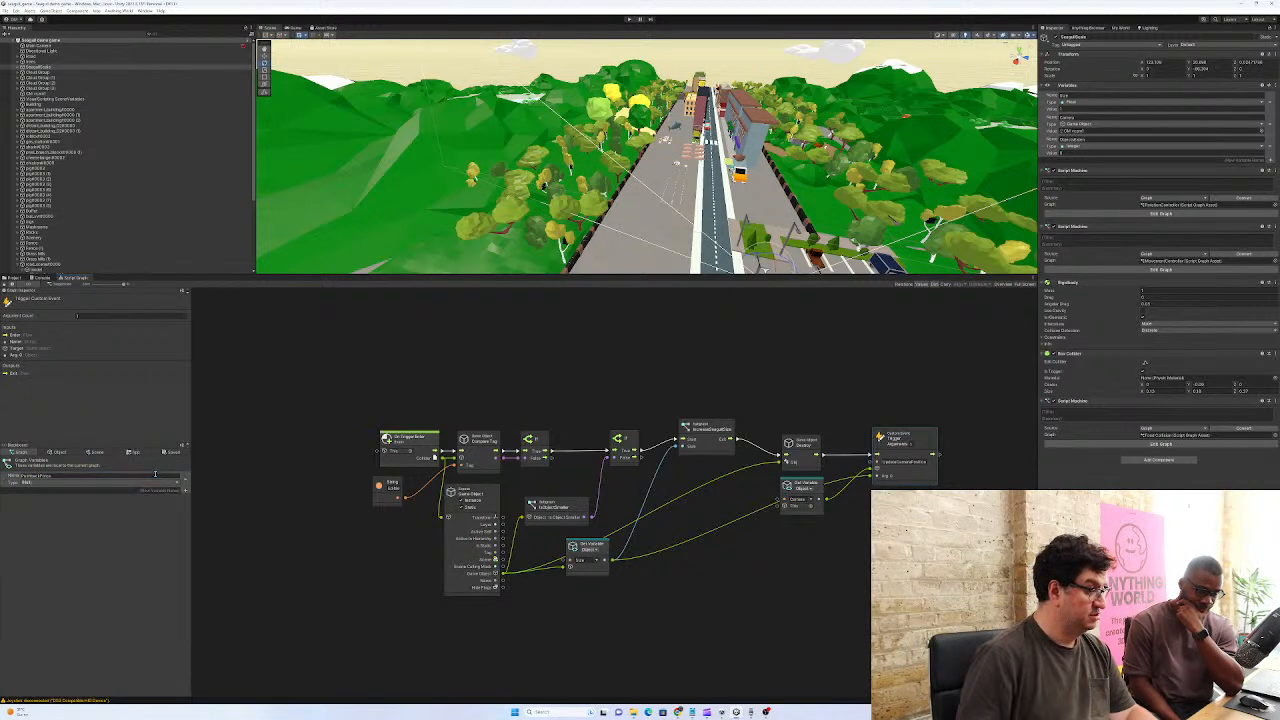
left_click(172, 483)
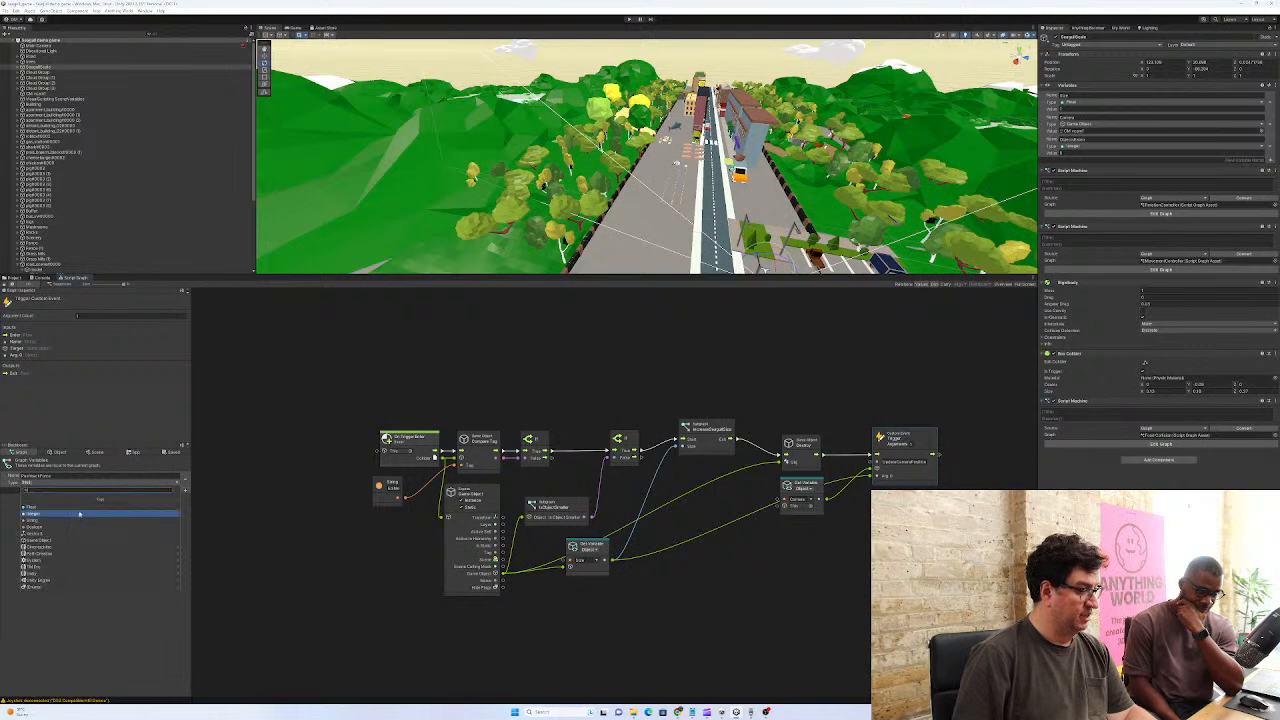
left_click(36, 500)
left_click(41, 489)
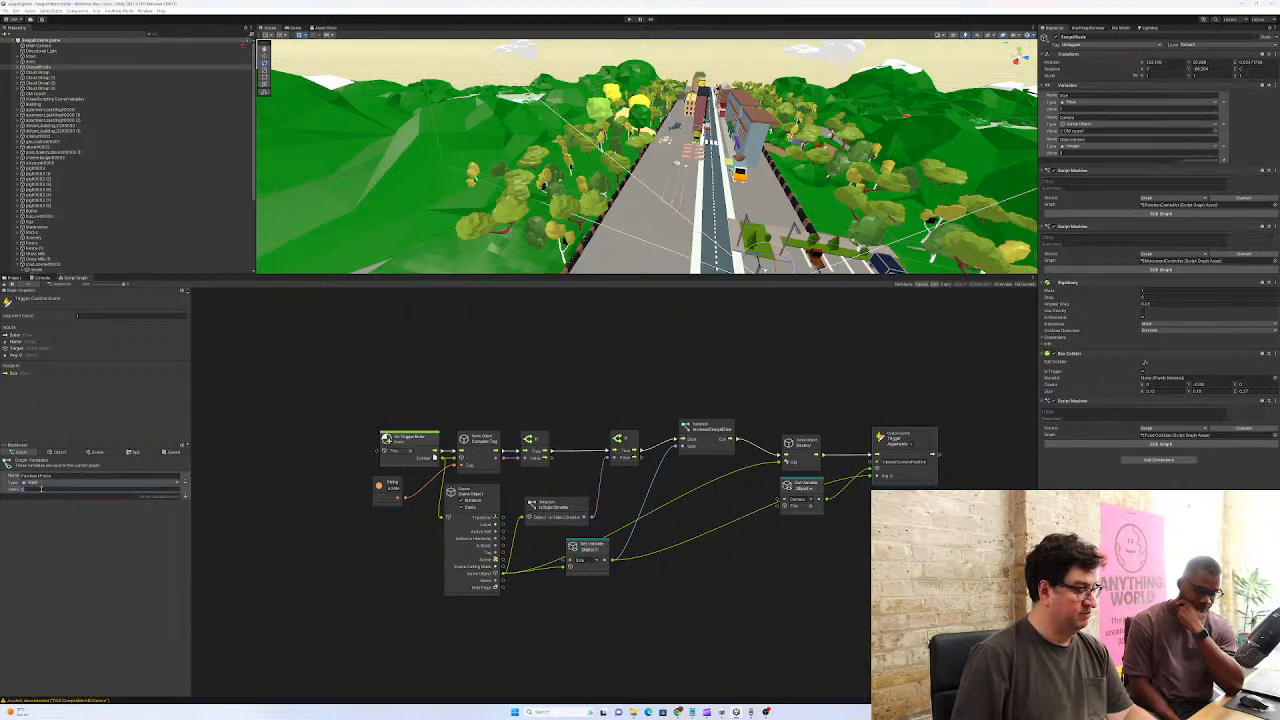
type("20")
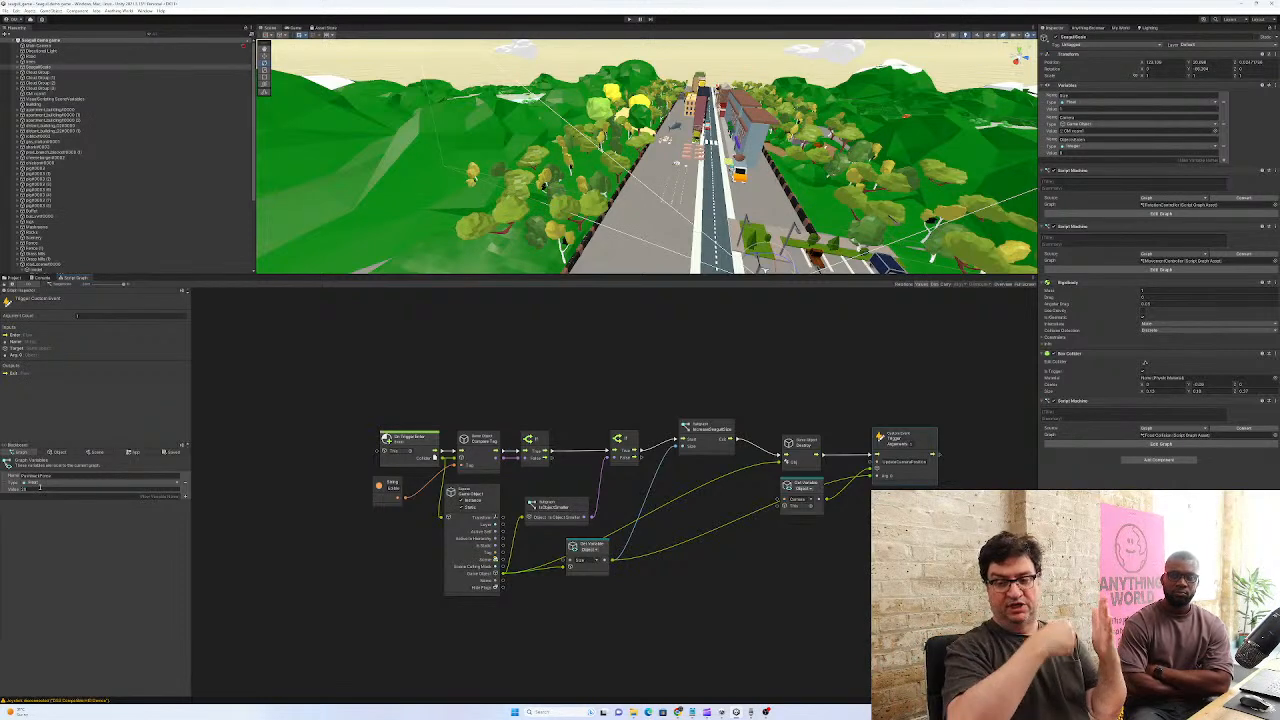
left_click(74, 520)
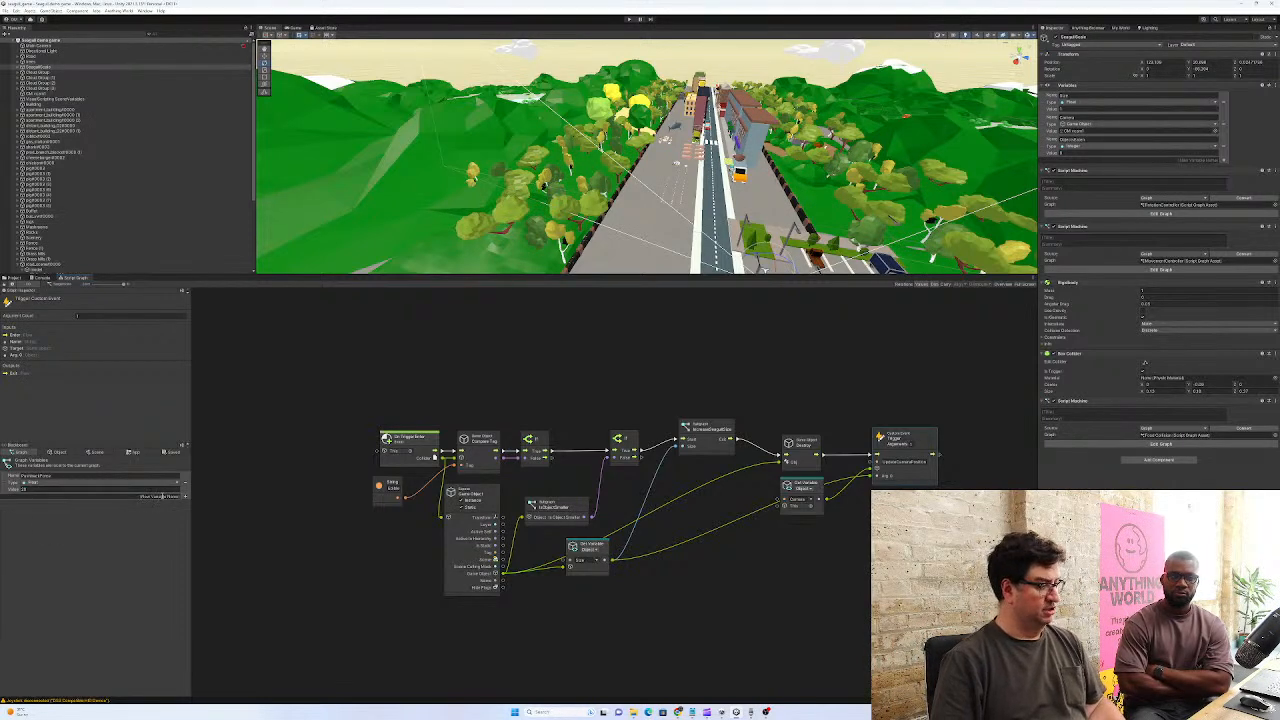
Add a second graph variable named DisableInputTime and make it a Float
left_click(162, 496)
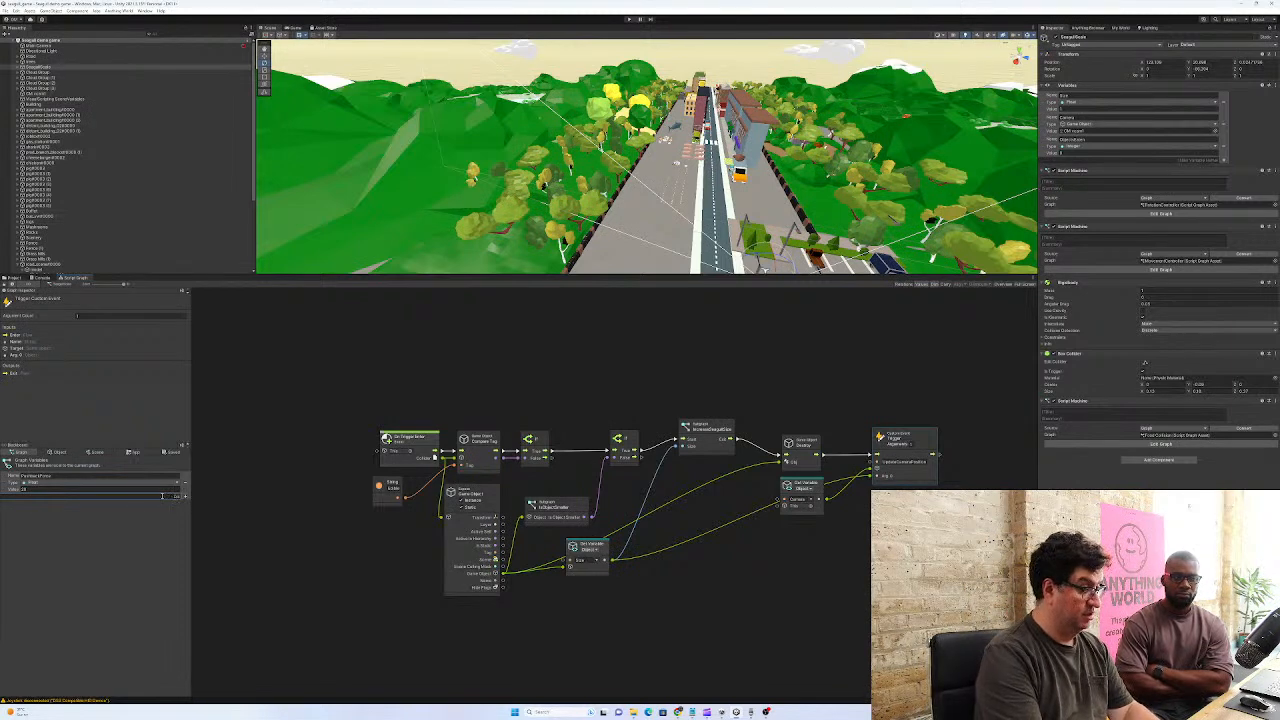
type("DisableInputTime")
key("Return")
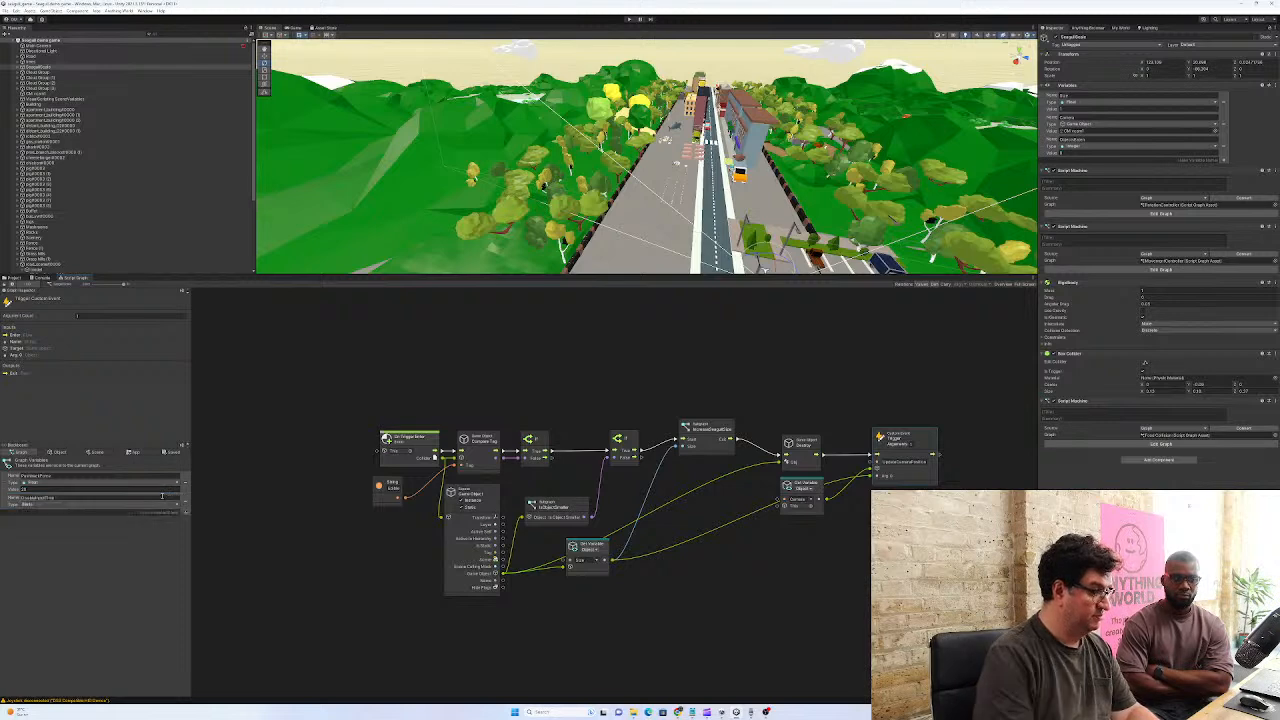
left_click(95, 504)
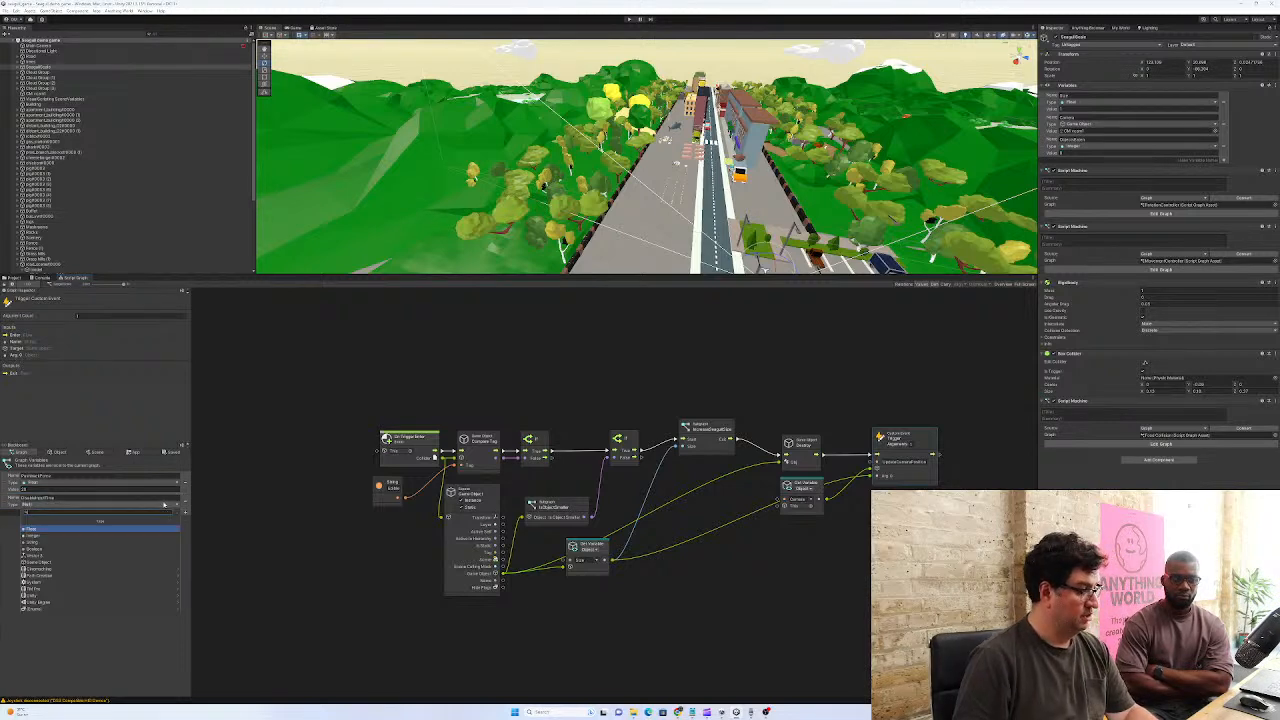
left_click(50, 532)
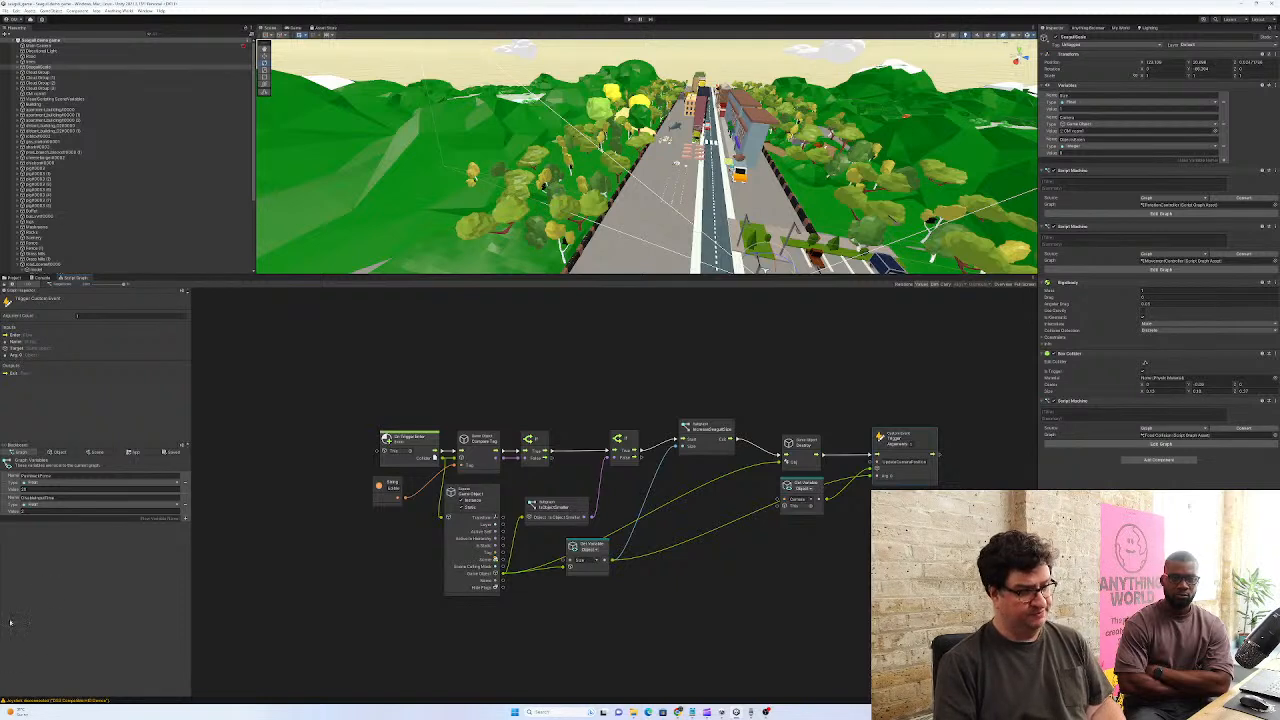
Add a Vector 3 Set node run from the False output of the If that checks IsObjectSmaller
left_click(549, 440)
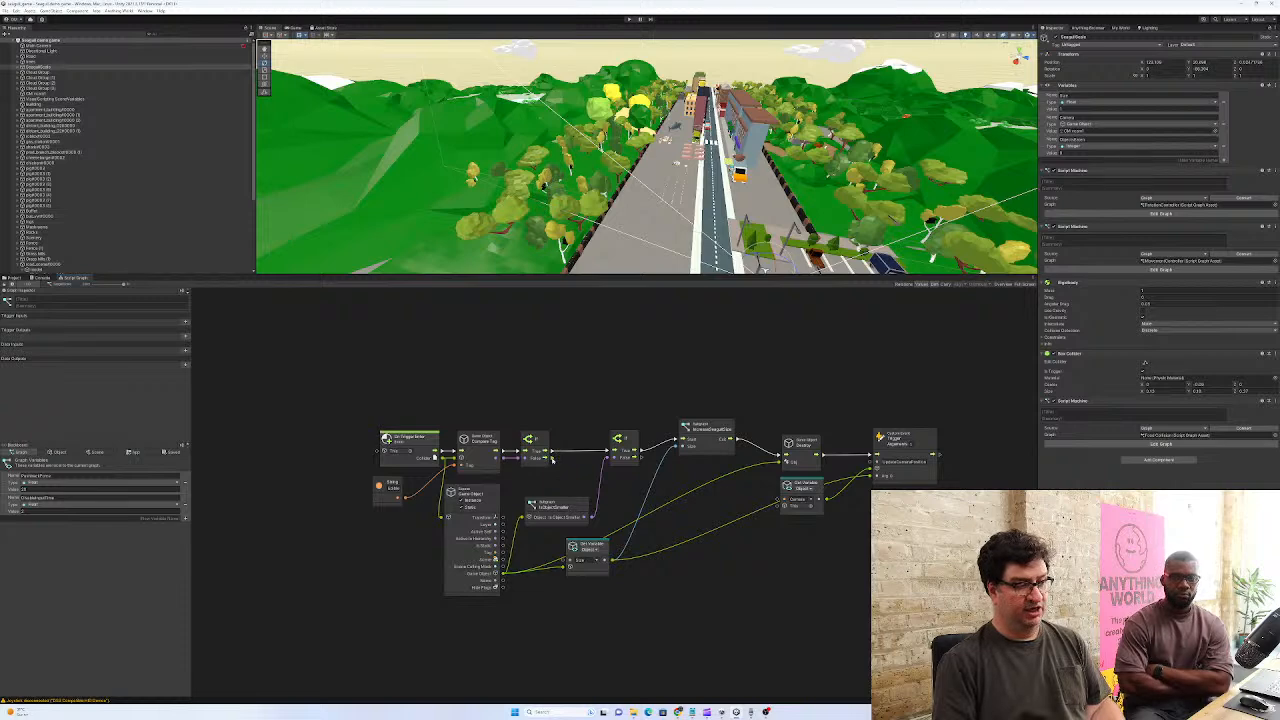
left_click_drag(640, 458, 641, 458)
left_click(562, 507)
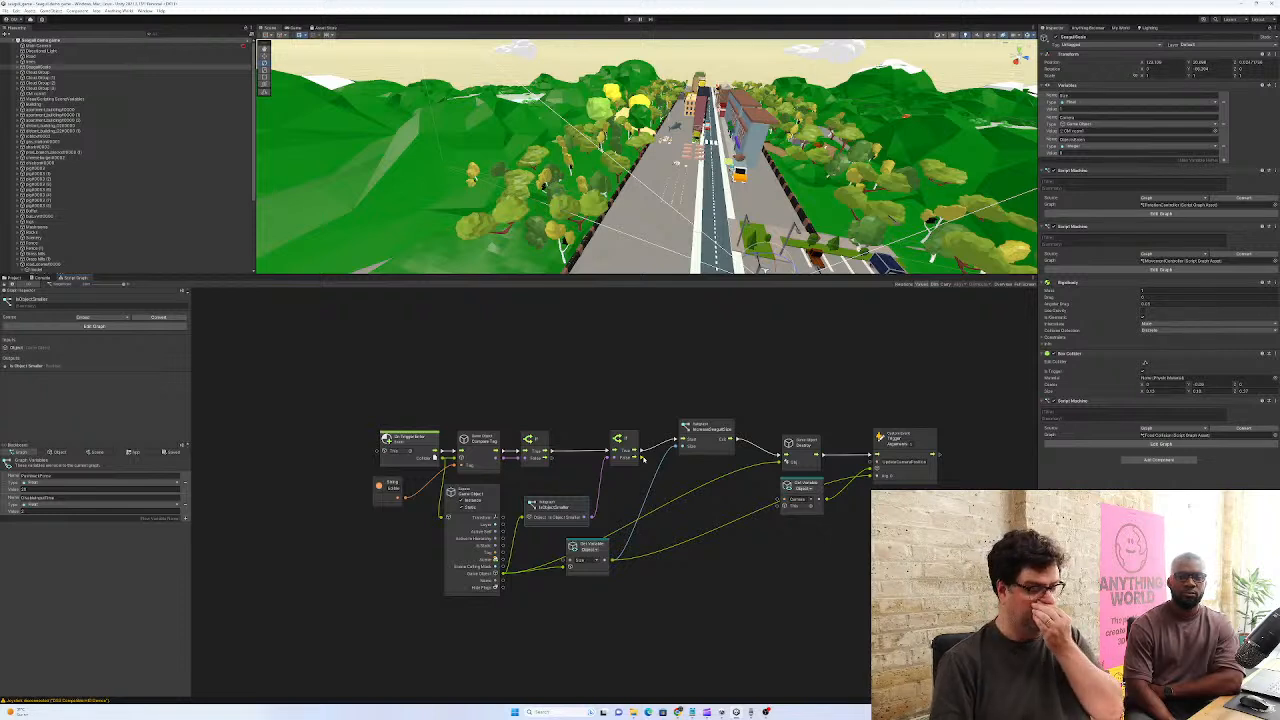
left_click_drag(642, 457, 705, 570)
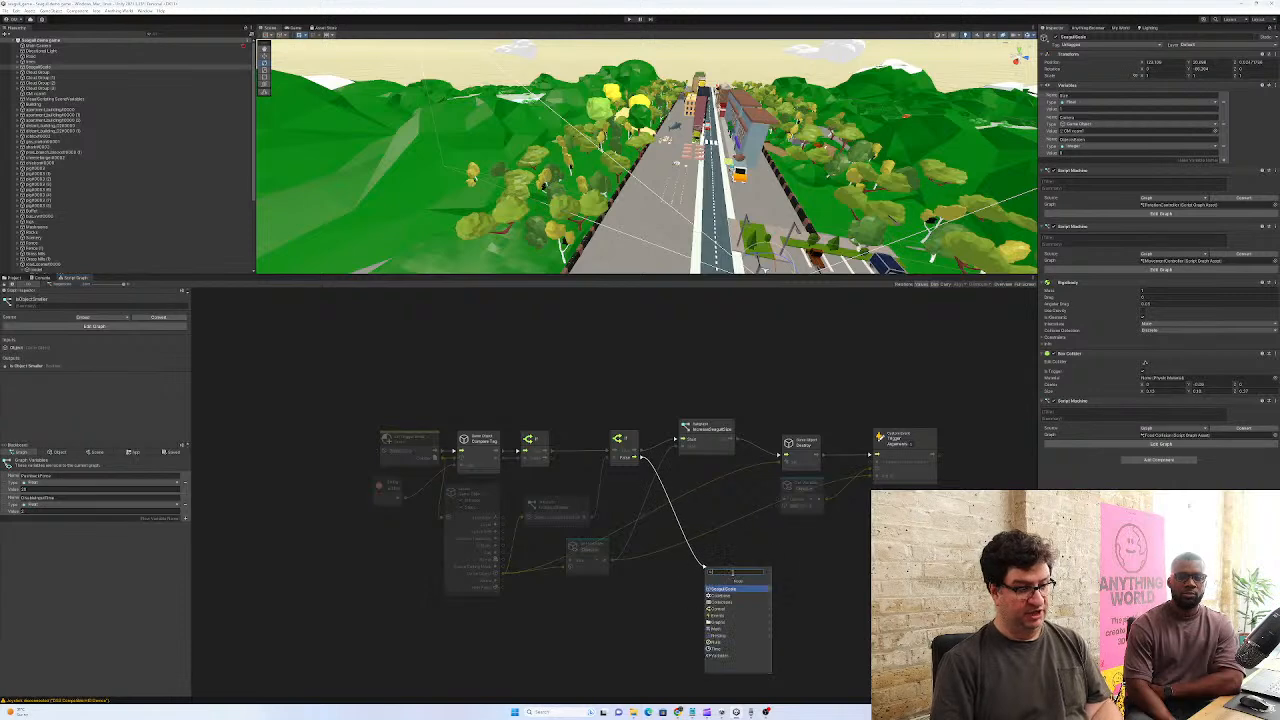
type("vector3")
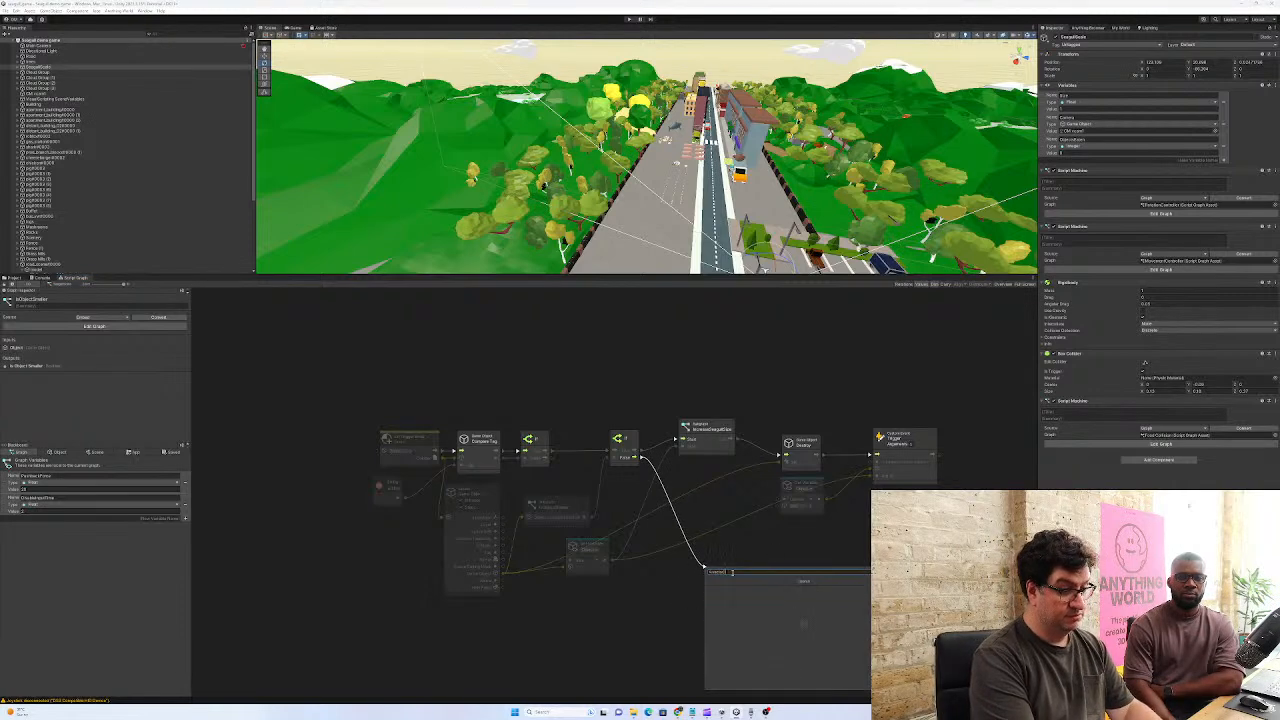
left_click(741, 596)
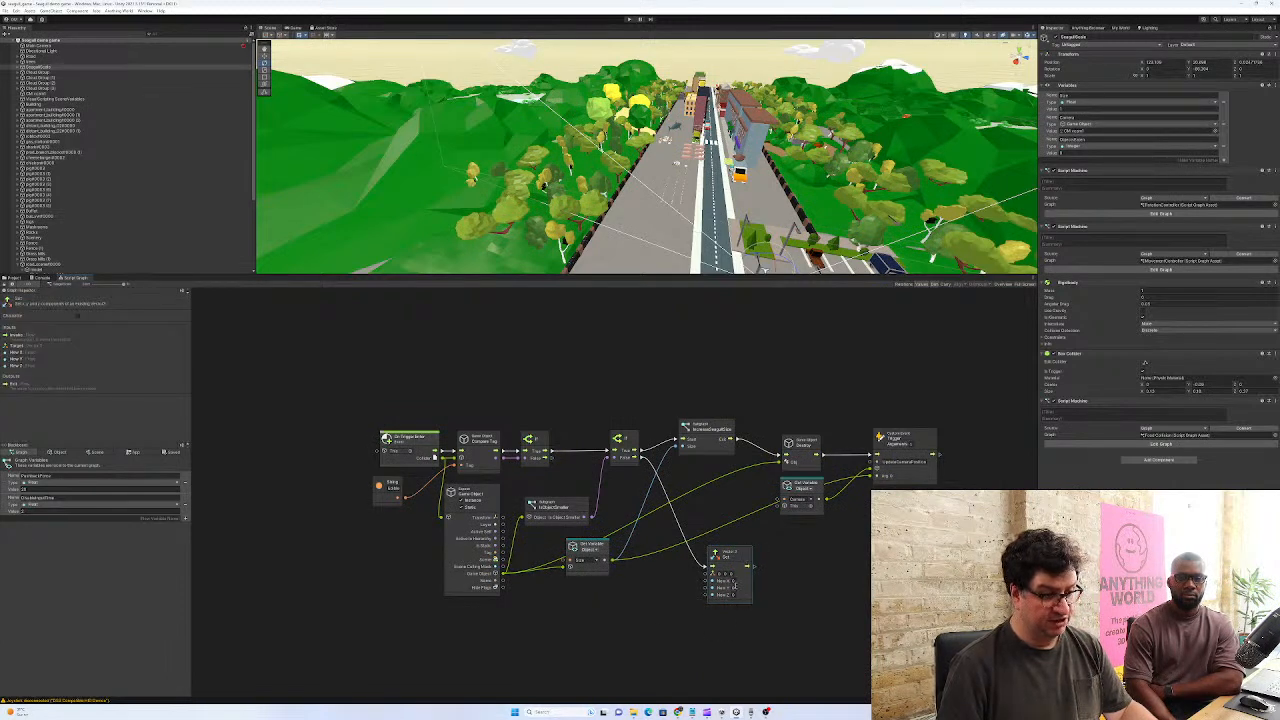
Add a Get Graph Variable node for PushbackForce and connect it to the New X input of the Vector 3 Set node
right_click(626, 634)
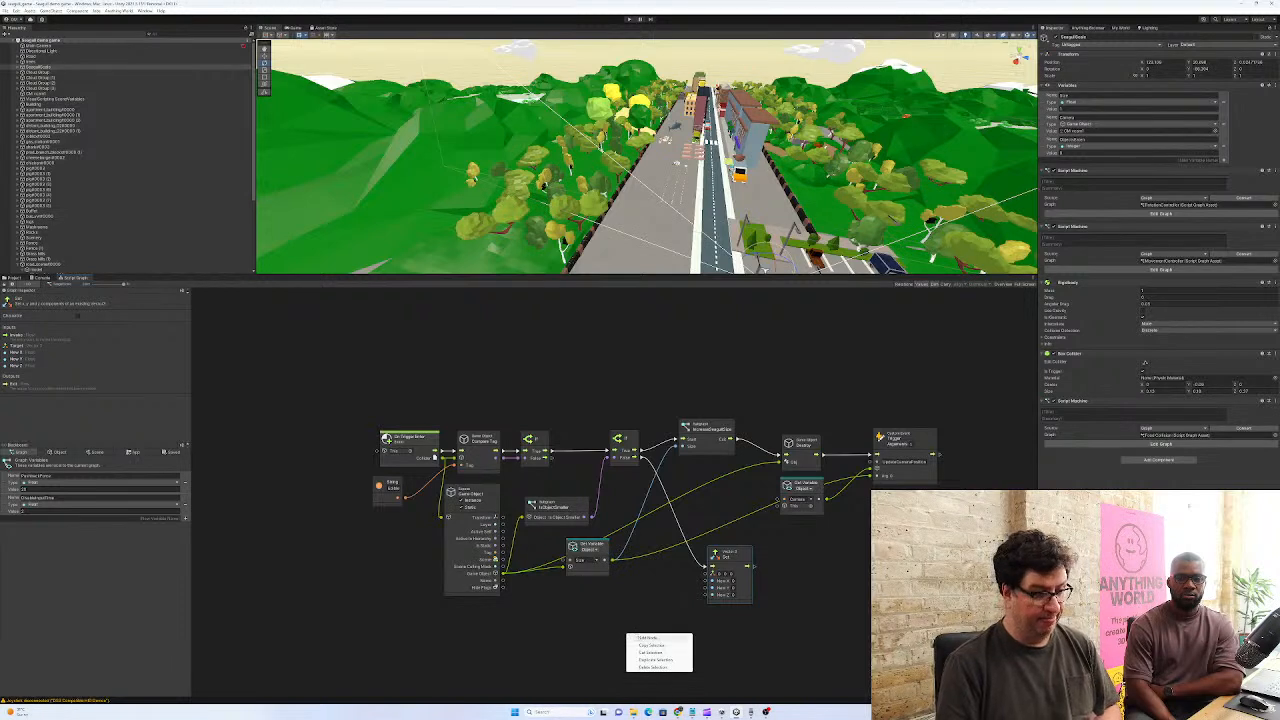
left_click(645, 637)
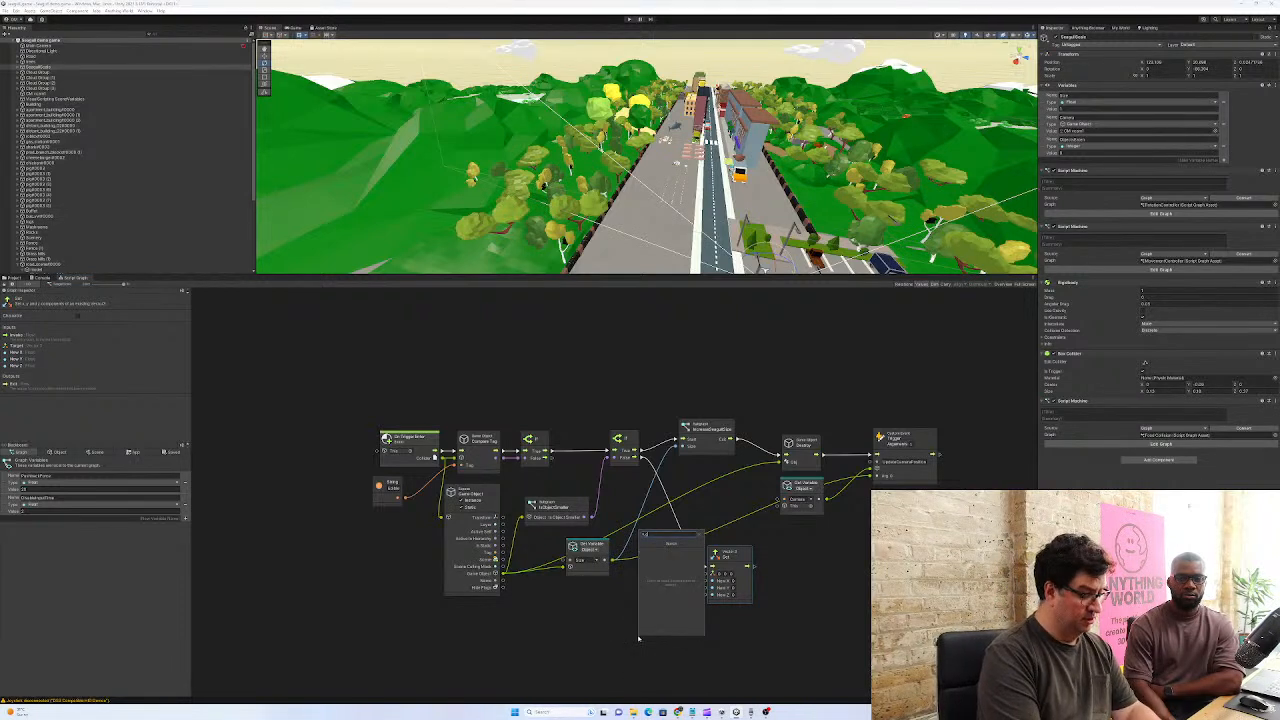
key("BackSpace")
key("BackSpace")
type("ph var")
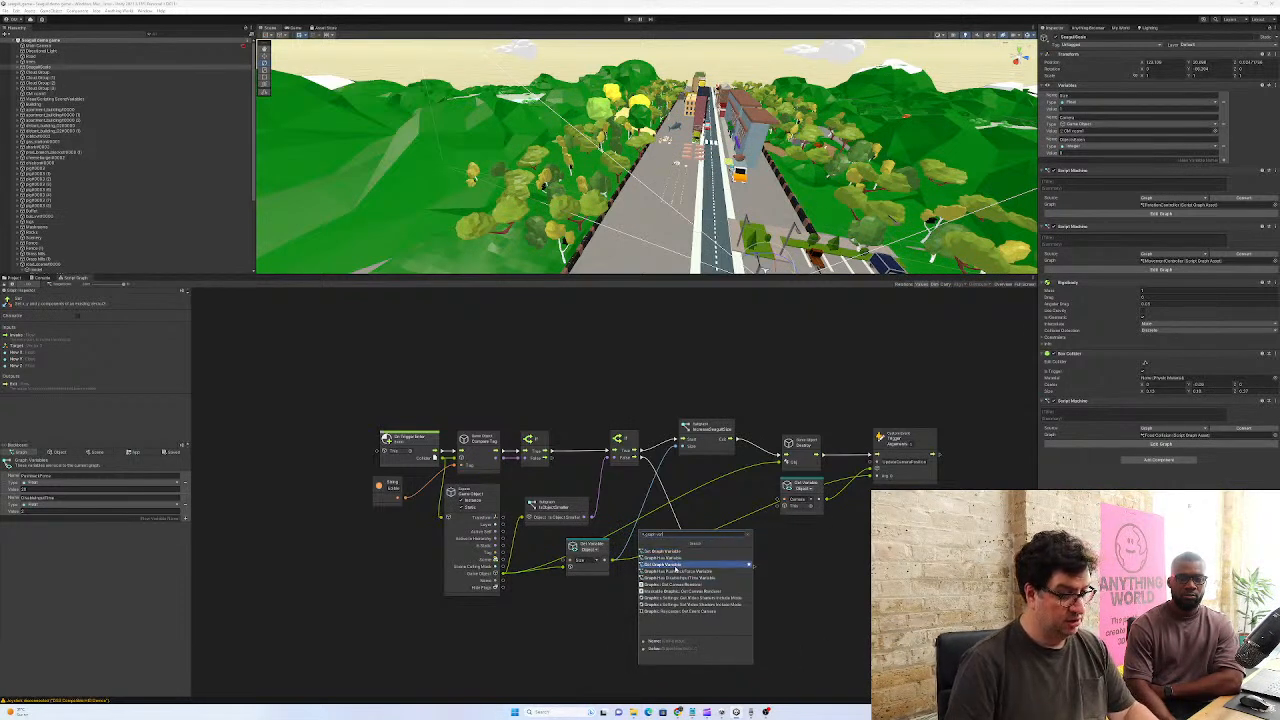
key("Return")
left_click(656, 653)
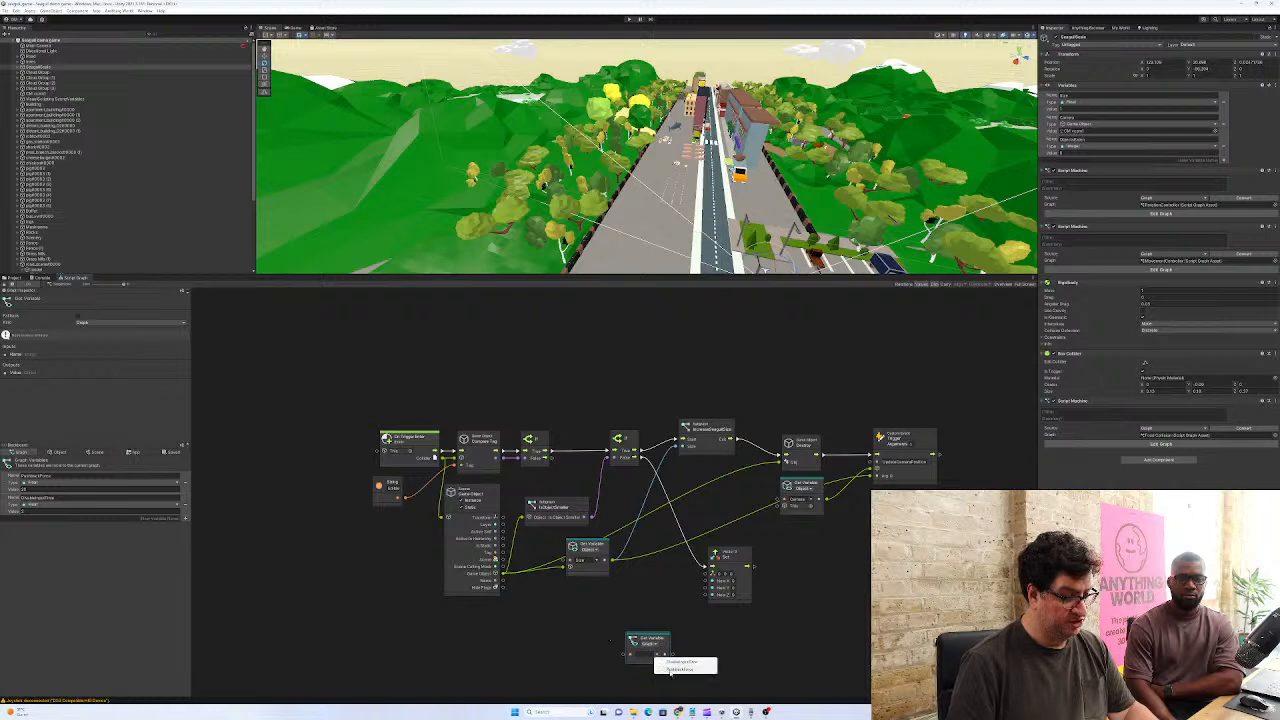
left_click(672, 667)
left_click_drag(630, 651, 711, 579)
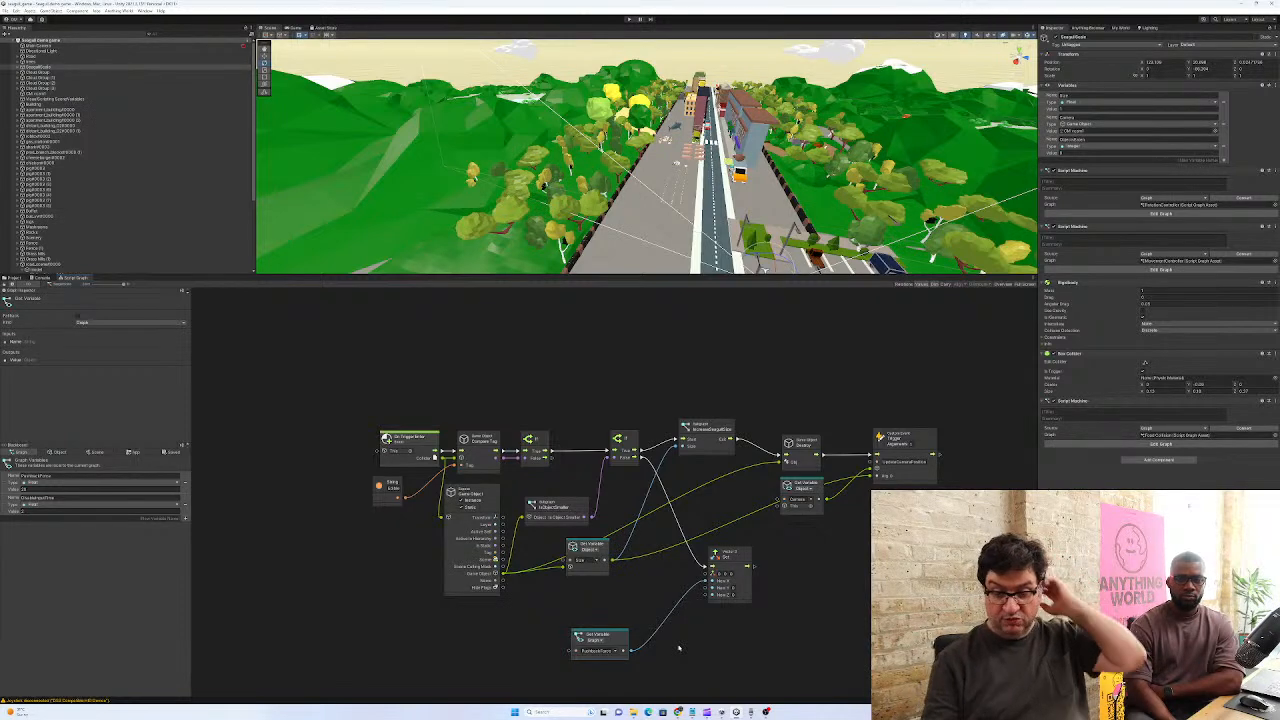
Add a Rigidbody Add Force node and connect the Vector 3 Set node's flow output to it
right_click(820, 578)
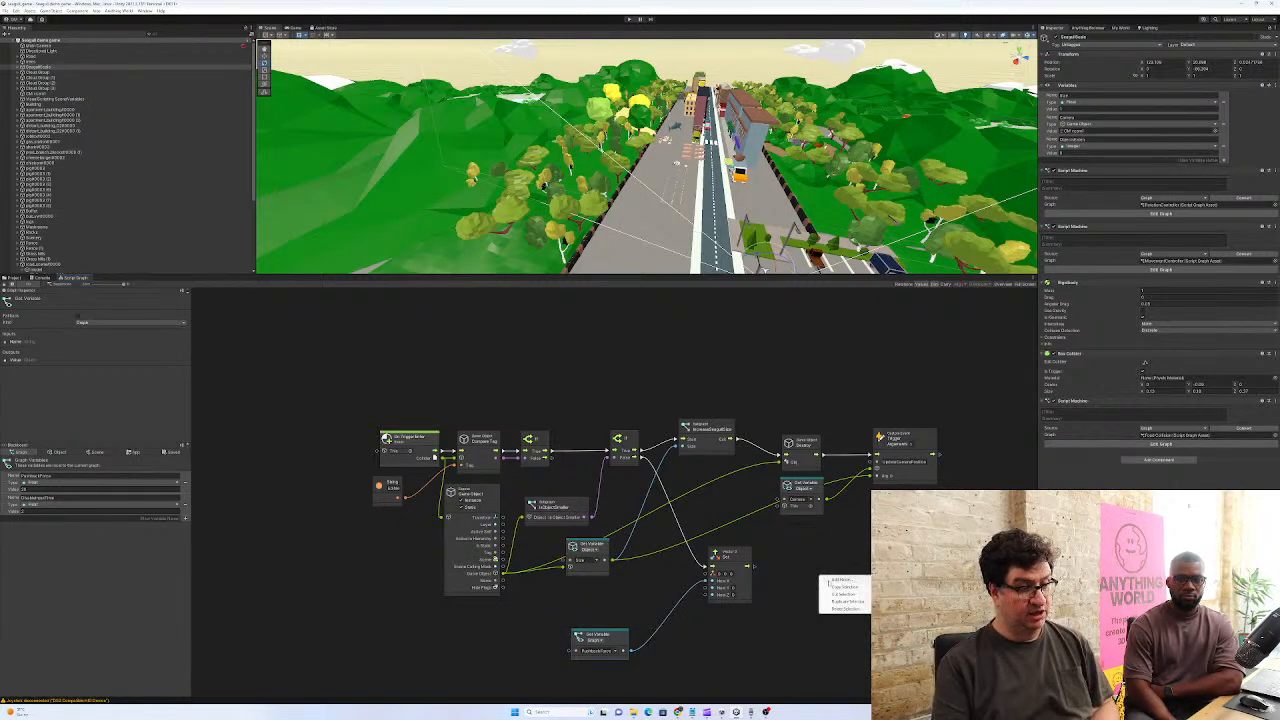
type("add force")
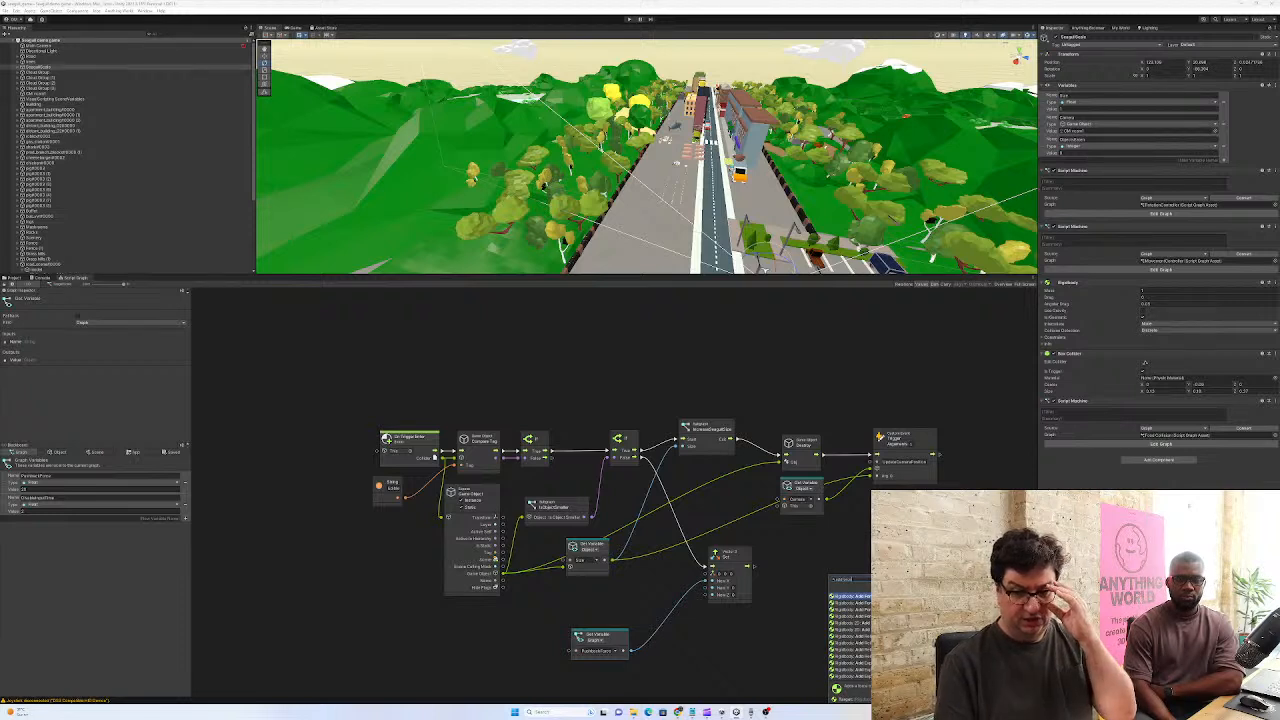
key("Return")
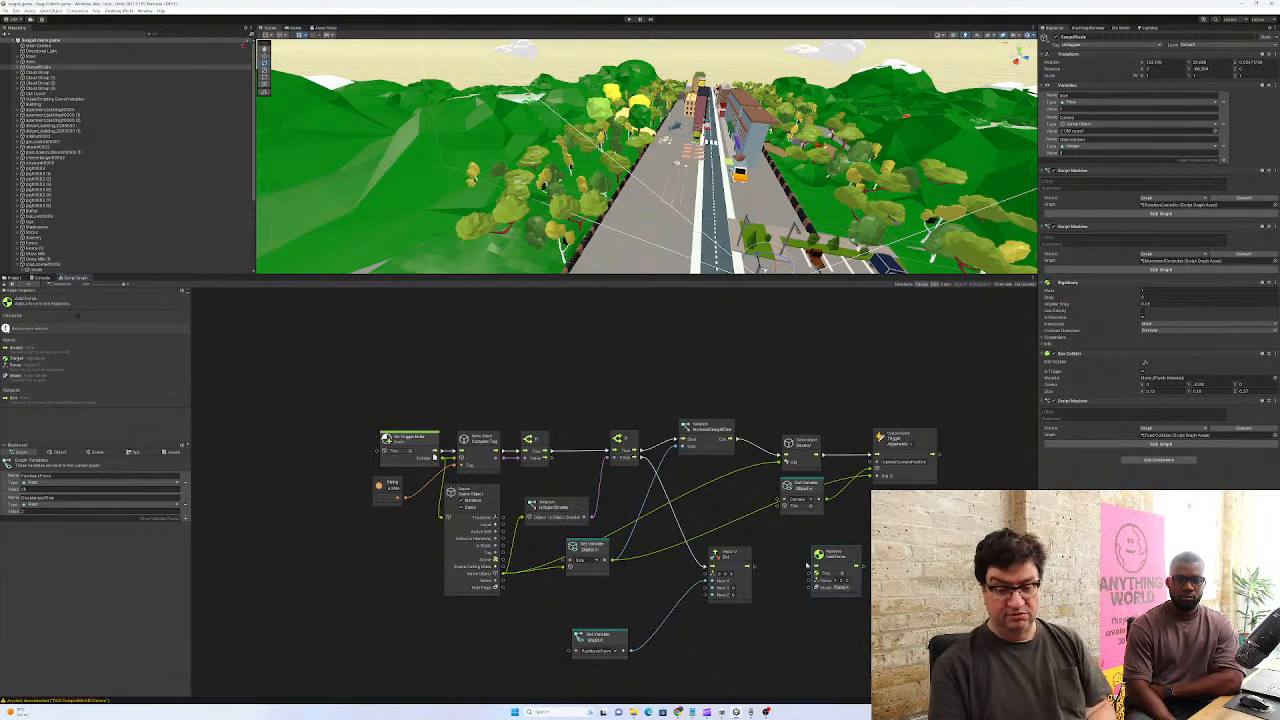
left_click_drag(753, 567, 813, 567)
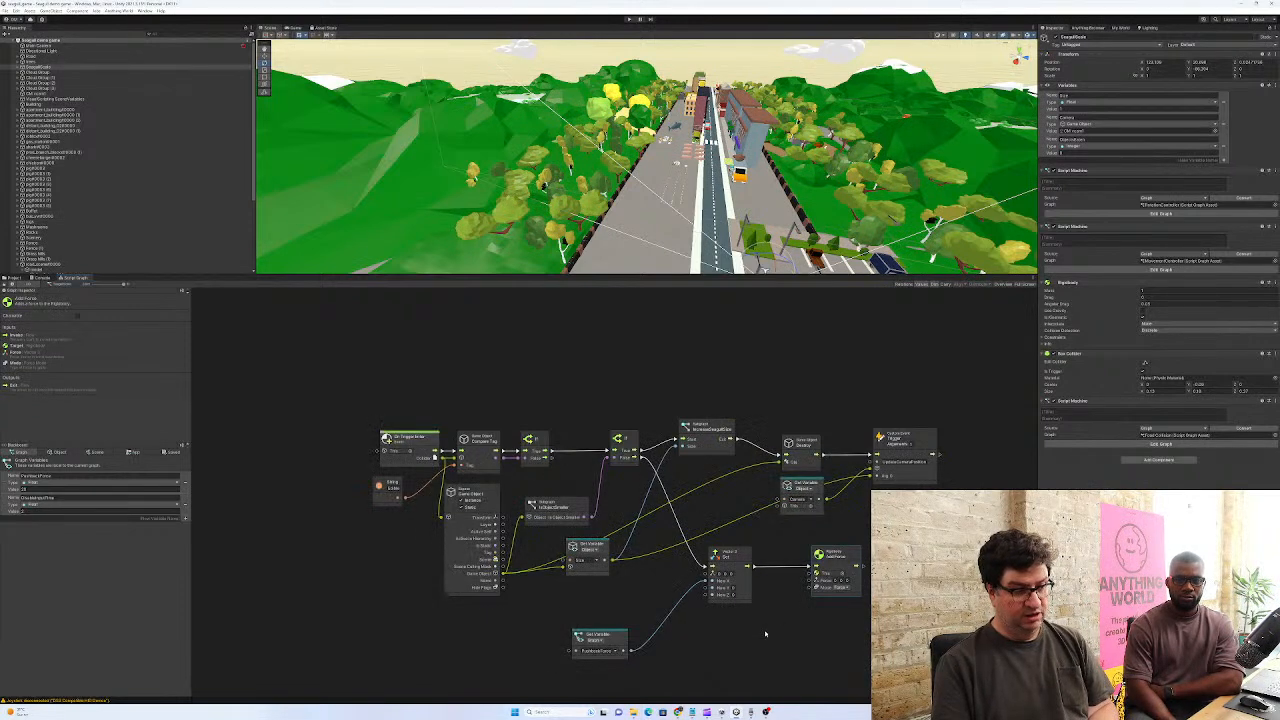
left_click(740, 556)
right_click(742, 556)
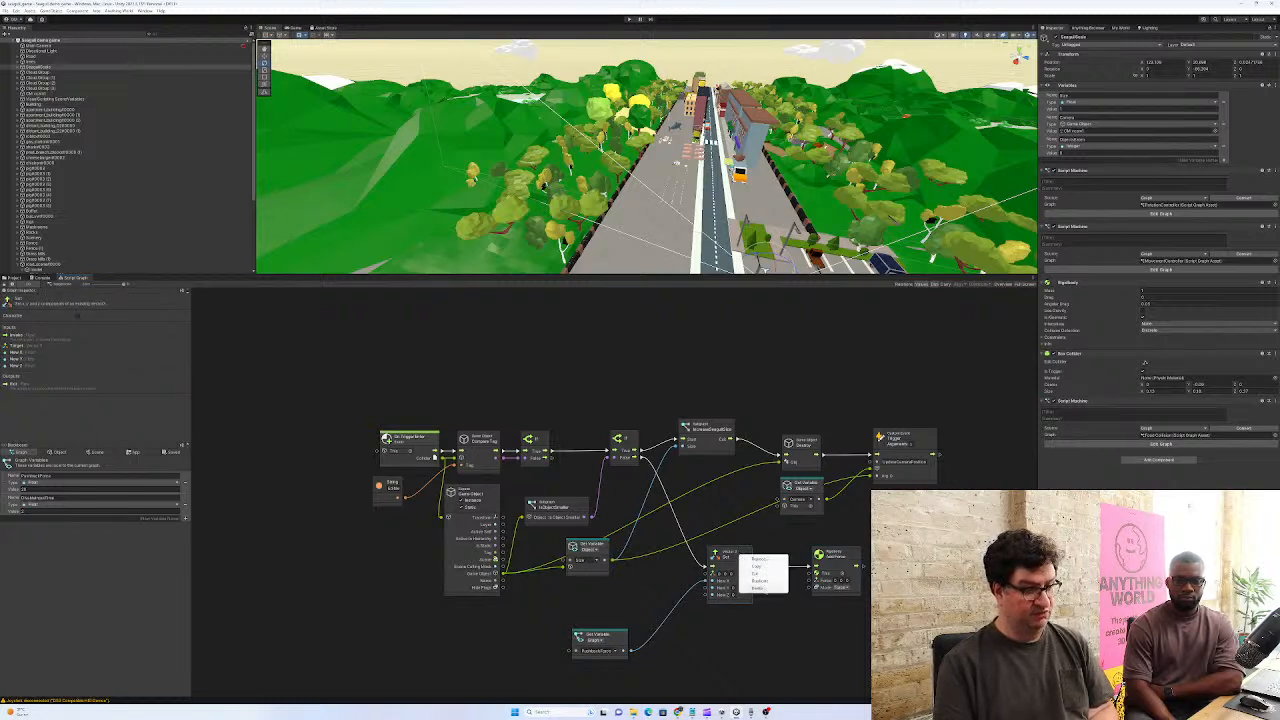
left_click_drag(749, 567, 771, 567)
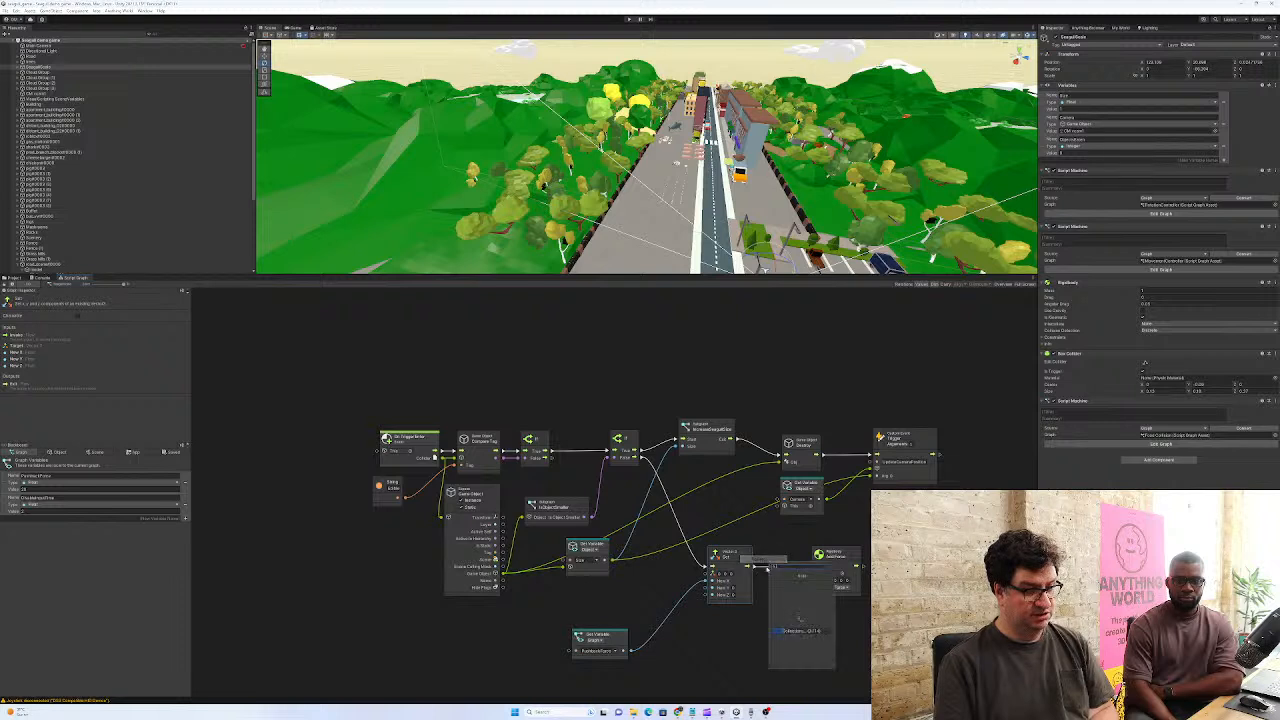
type("vector3")
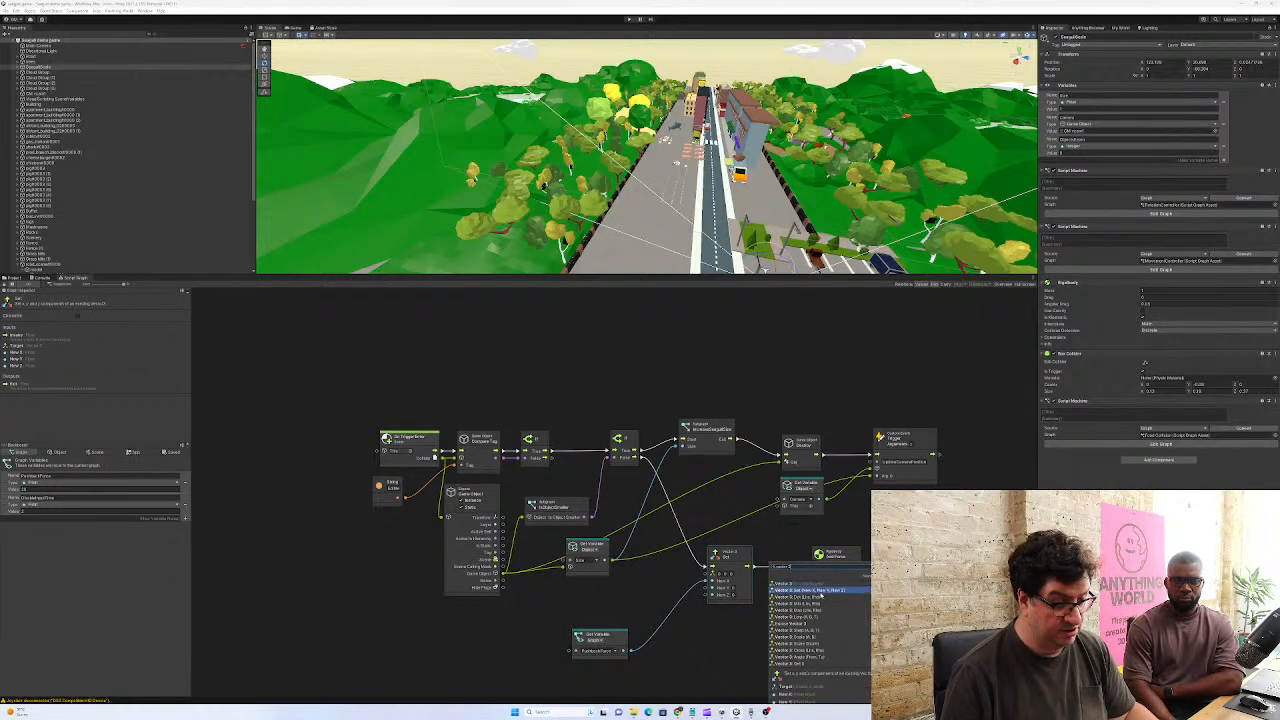
left_click(827, 591)
Replace the Vector 3 Set node with a Create Vector 3 node that takes X, Y and Z inputs
right_click(747, 549)
left_click(763, 557)
type("vector3")
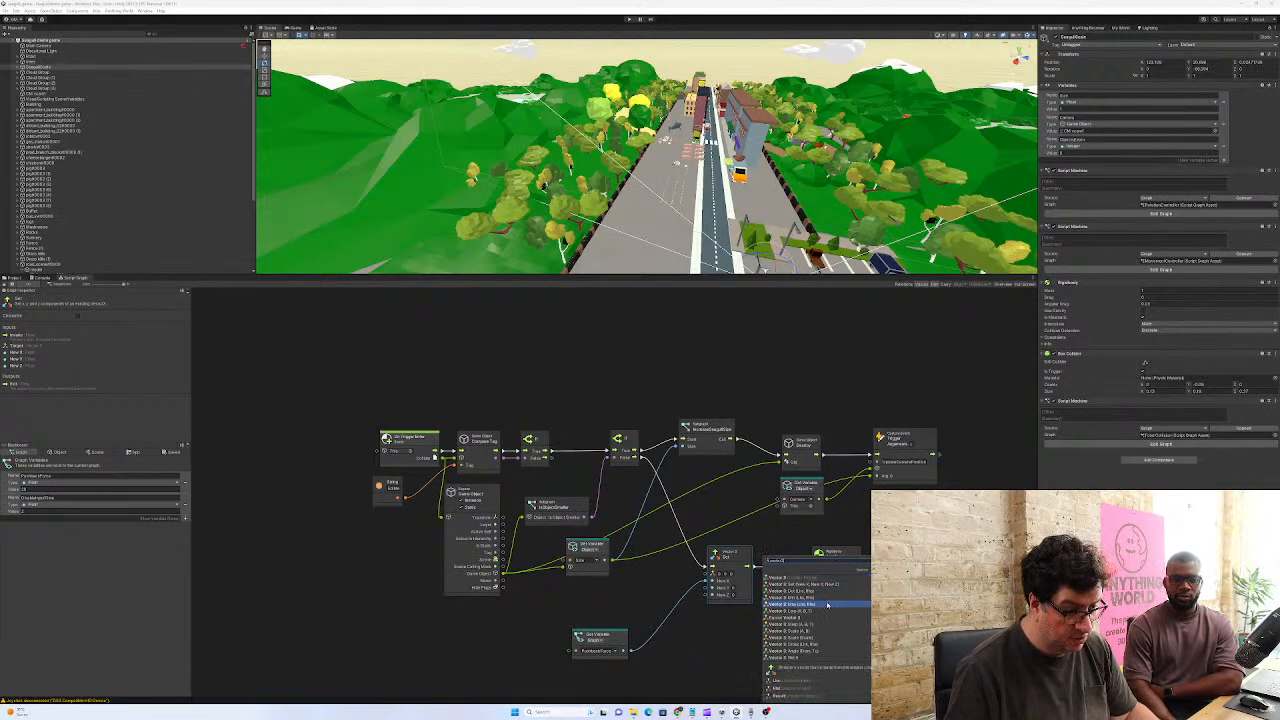
scroll(828, 603, "down", 5)
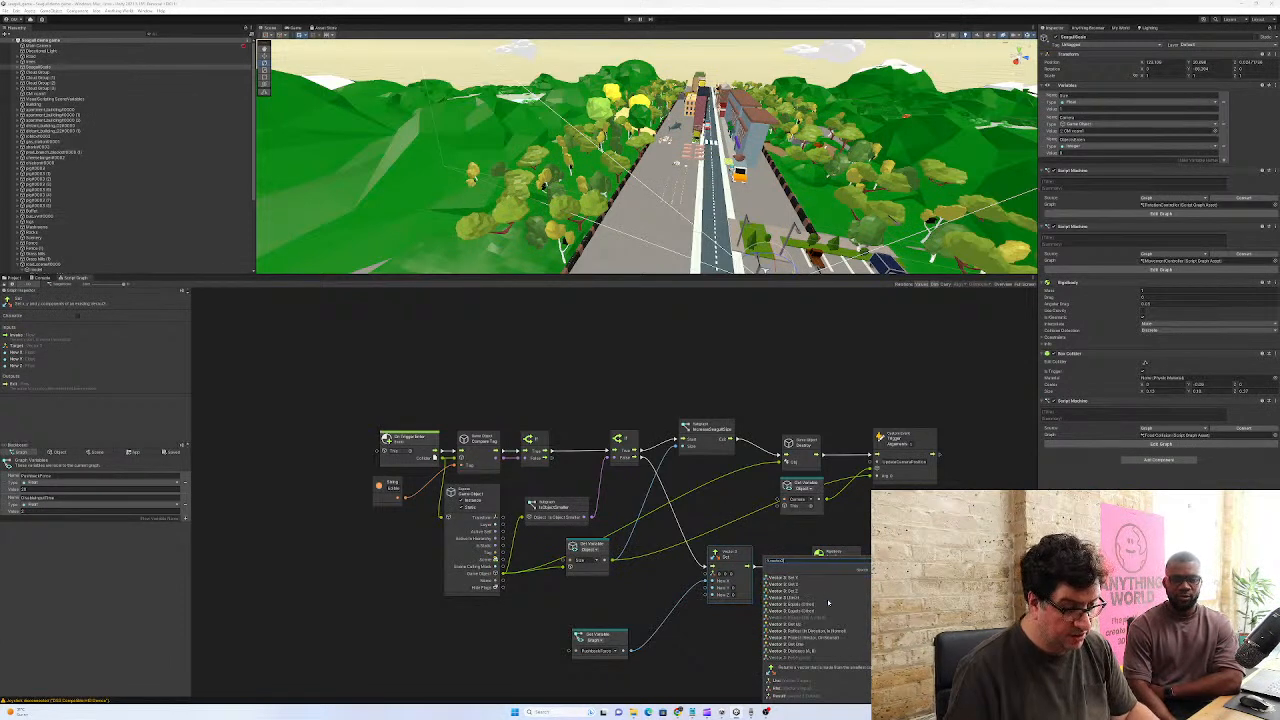
scroll(828, 603, "down", 3)
scroll(828, 603, "up", 8)
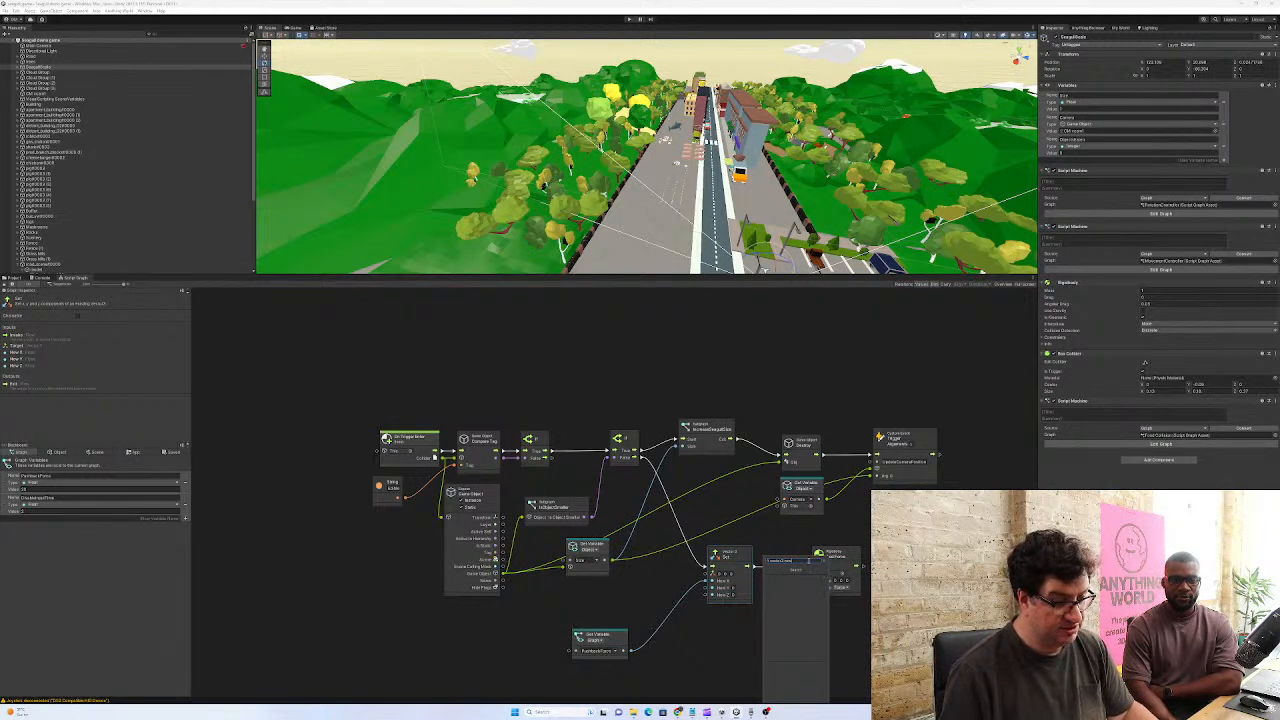
double_click(808, 562)
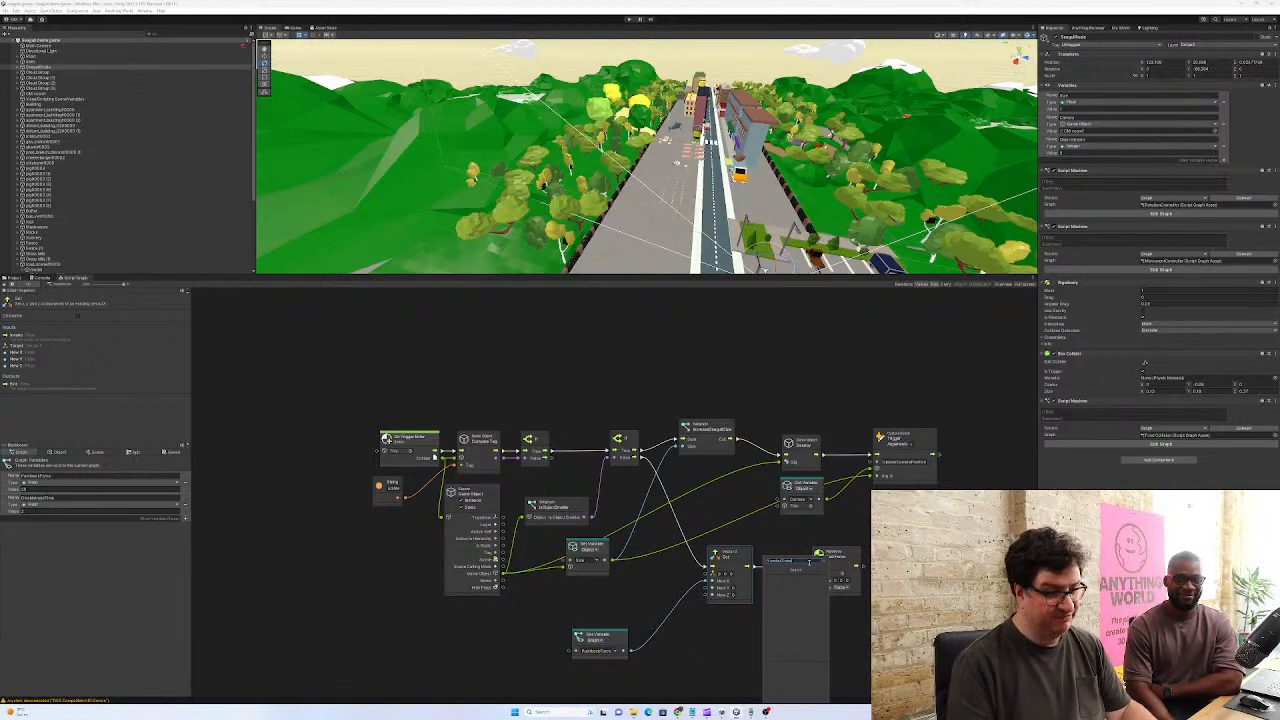
type("create")
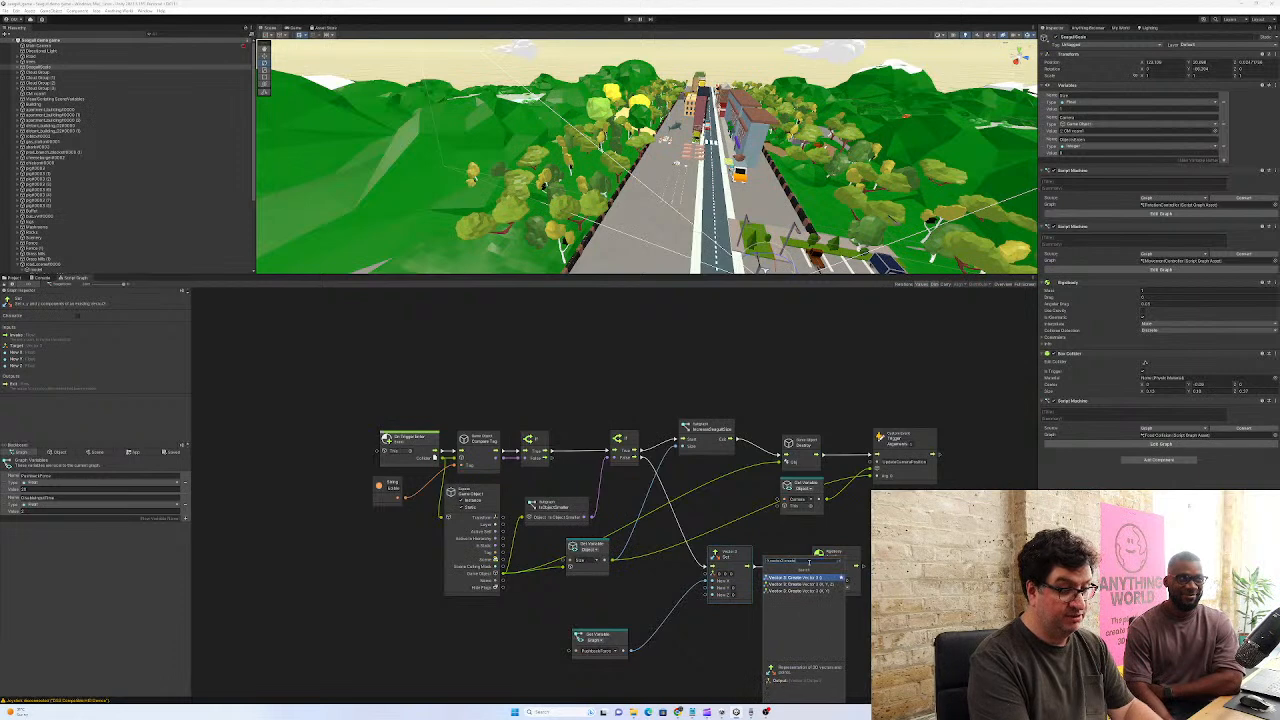
left_click(800, 578)
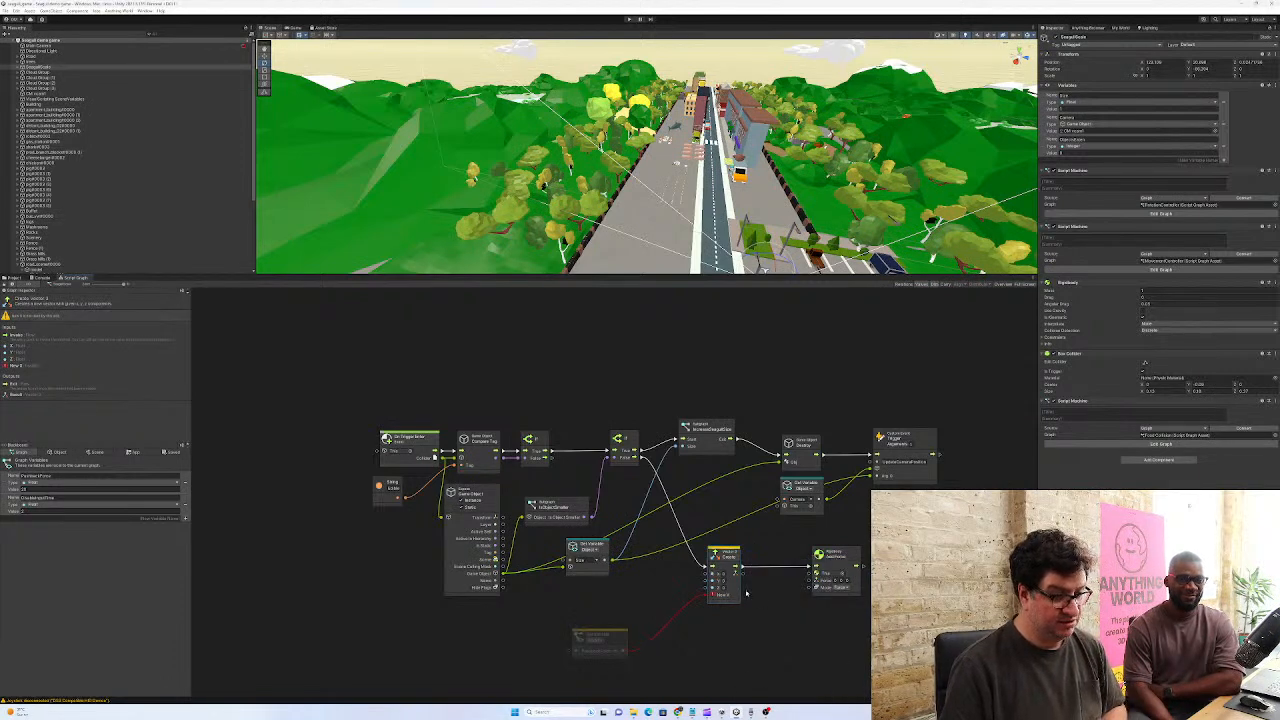
Connect the PushbackForce variable to the Create Vector 3 node's X input, and its vector output to Add Force's Force input
left_click(698, 627)
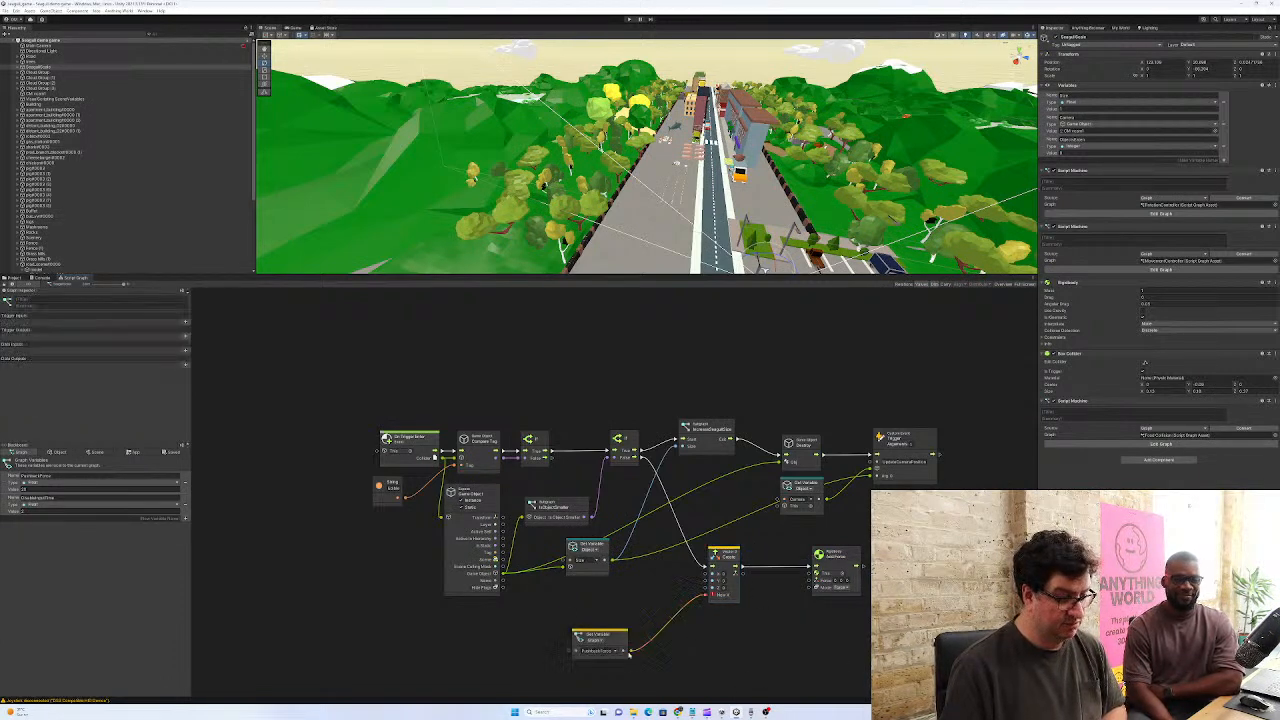
left_click_drag(627, 652, 707, 596)
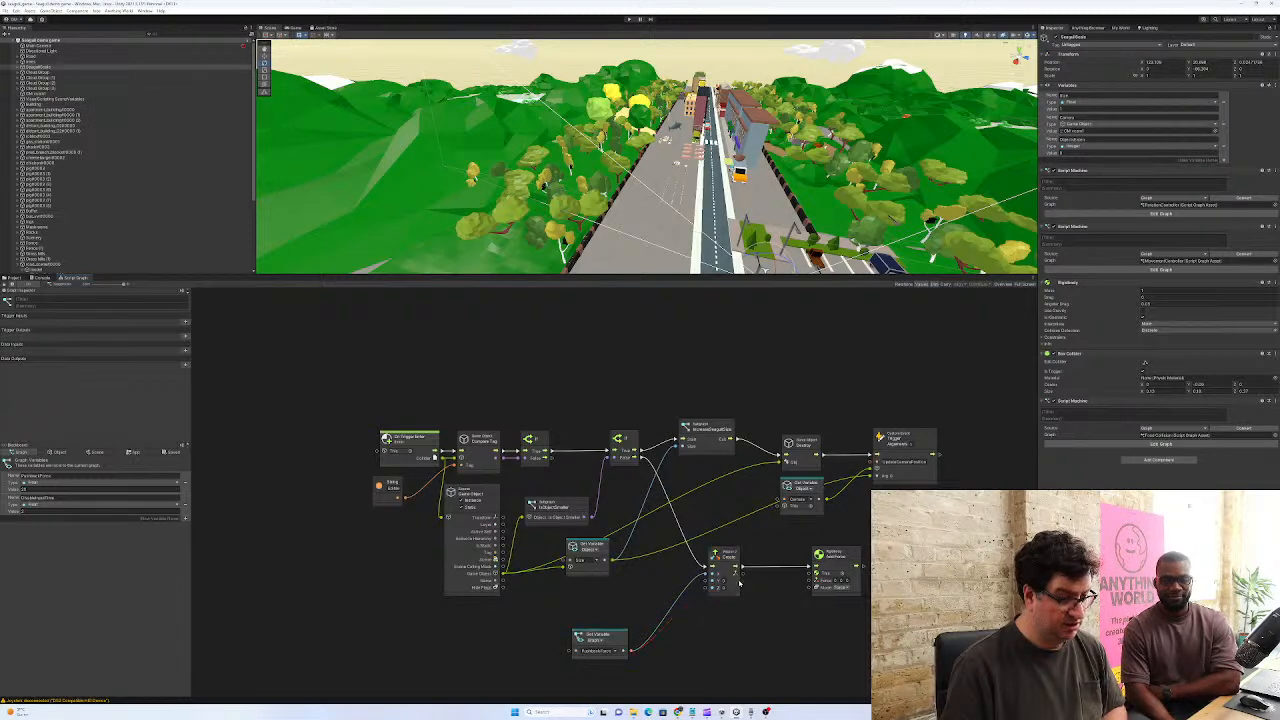
left_click_drag(743, 574, 813, 580)
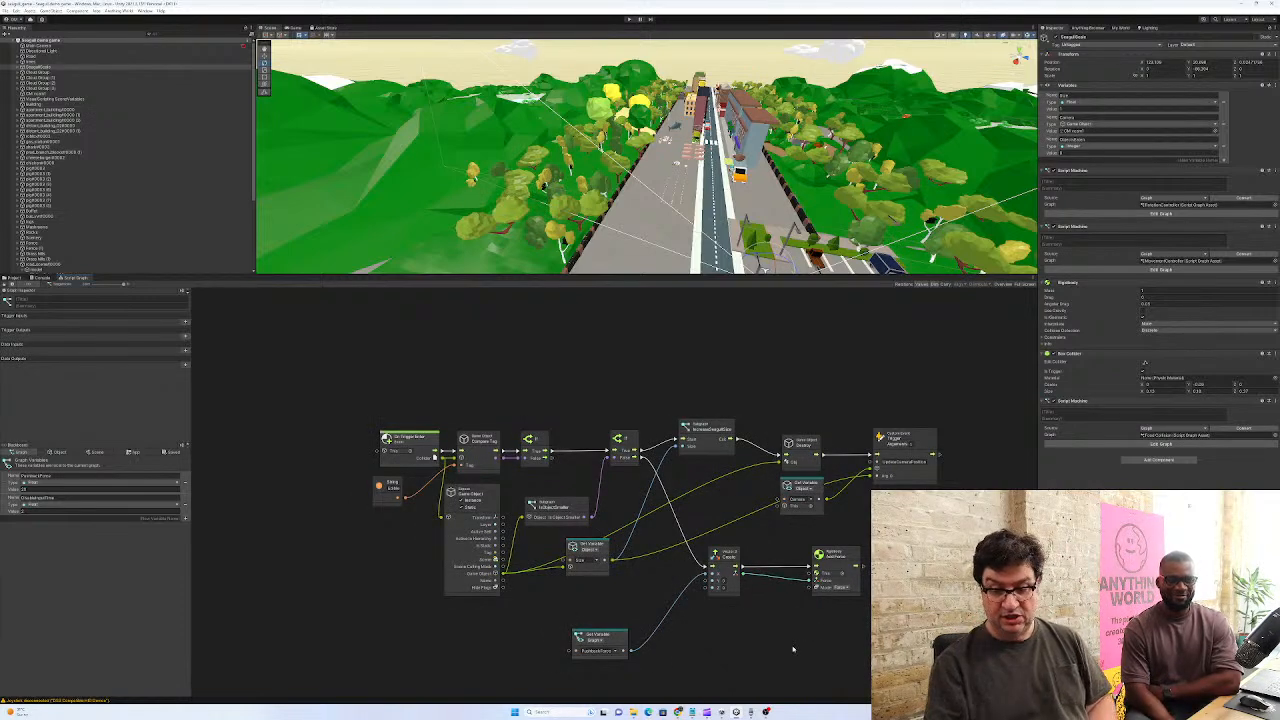
Set the Add Force node's mode to Impulse and move the node closer to the Create Vector 3 node
left_click(842, 590)
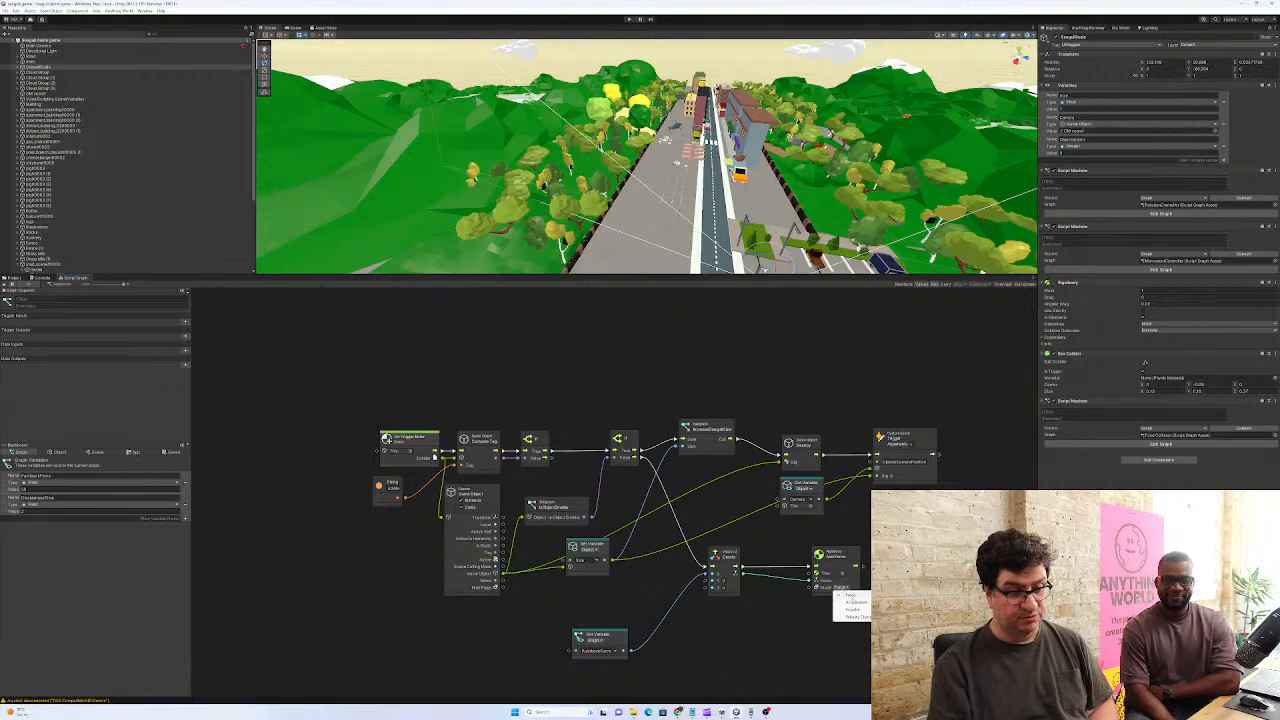
left_click(845, 606)
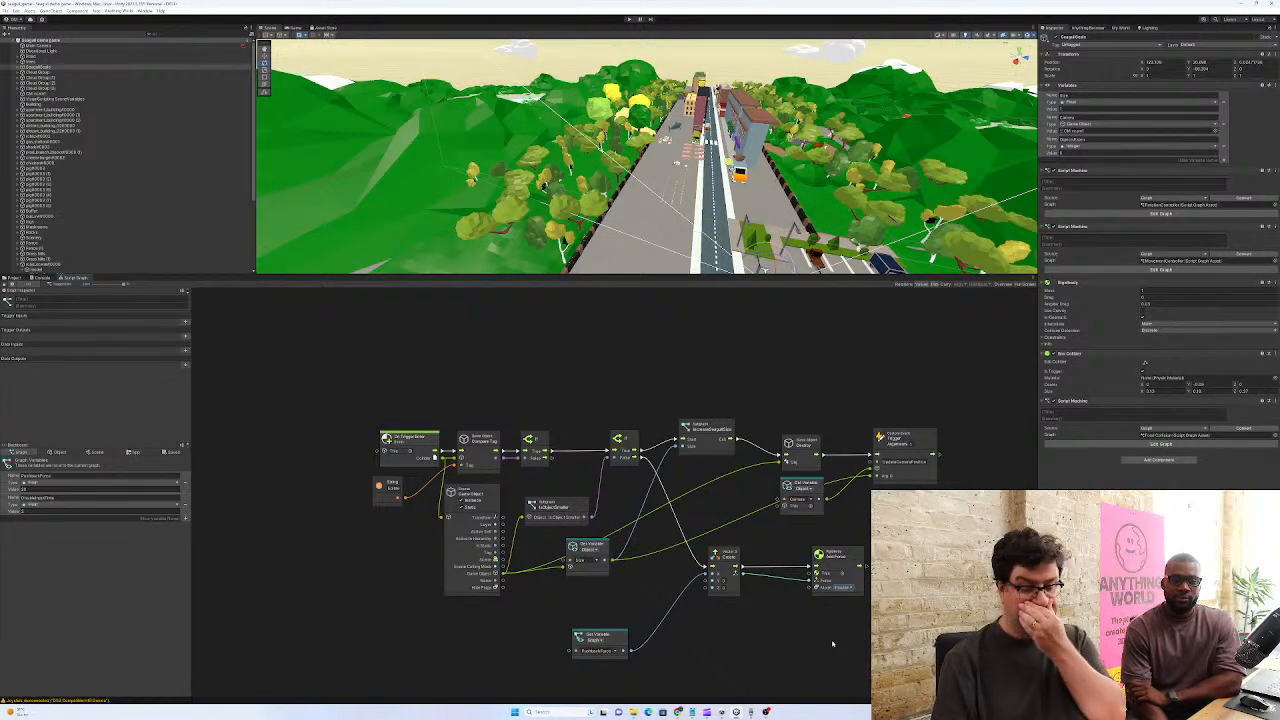
left_click_drag(860, 560, 825, 556)
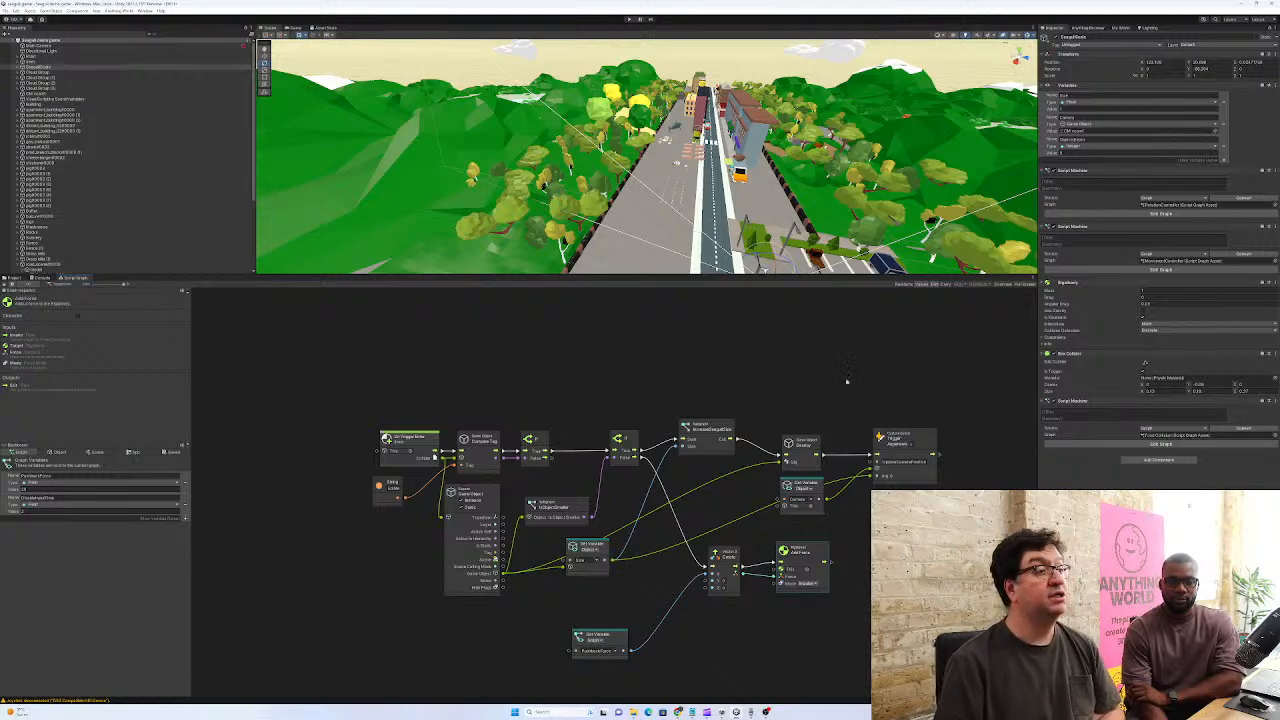
Enlarge the scene view, duplicate the red apartment building and move the copy onto the near part of the road
left_click_drag(800, 276, 787, 424)
left_click(738, 173)
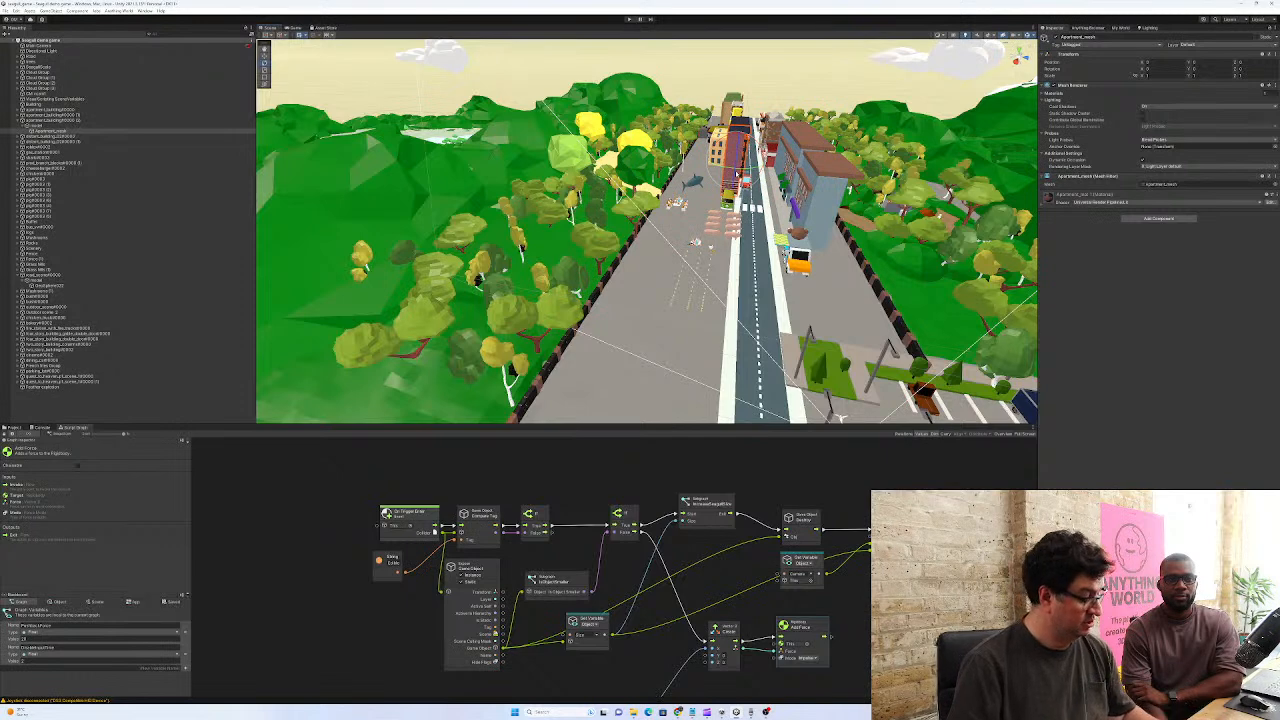
left_click(66, 120)
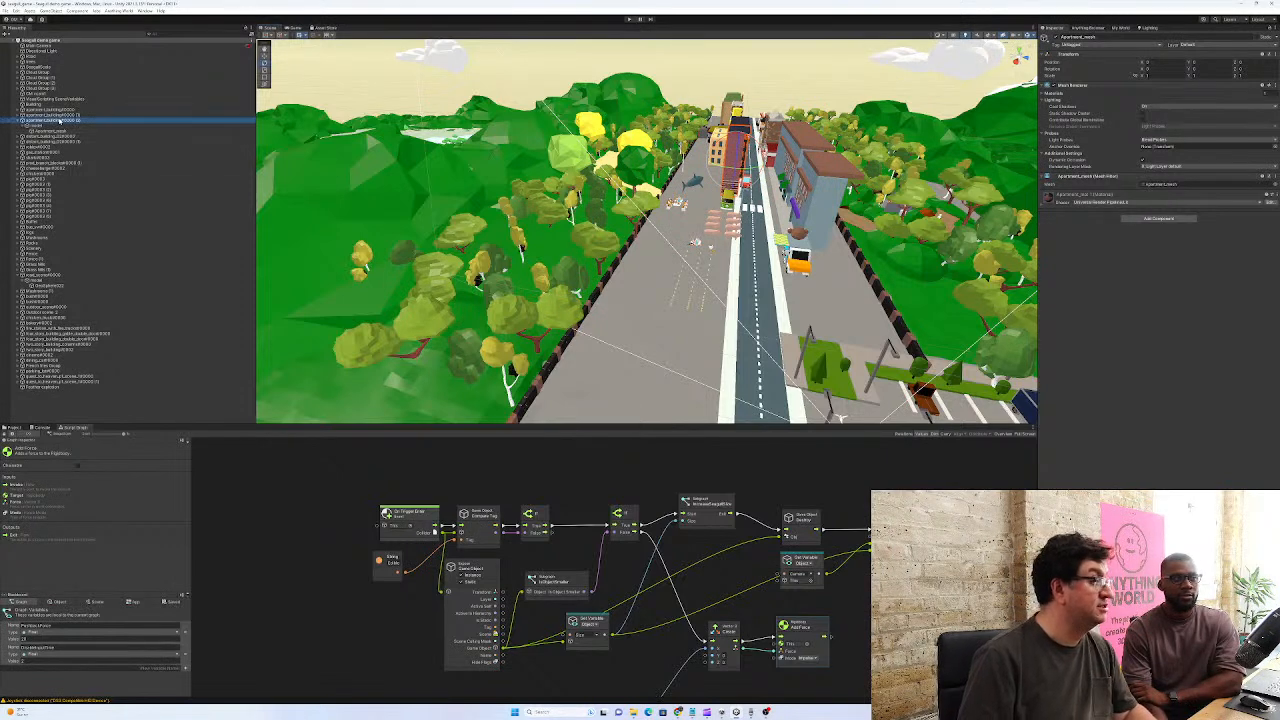
key("ctrl+d")
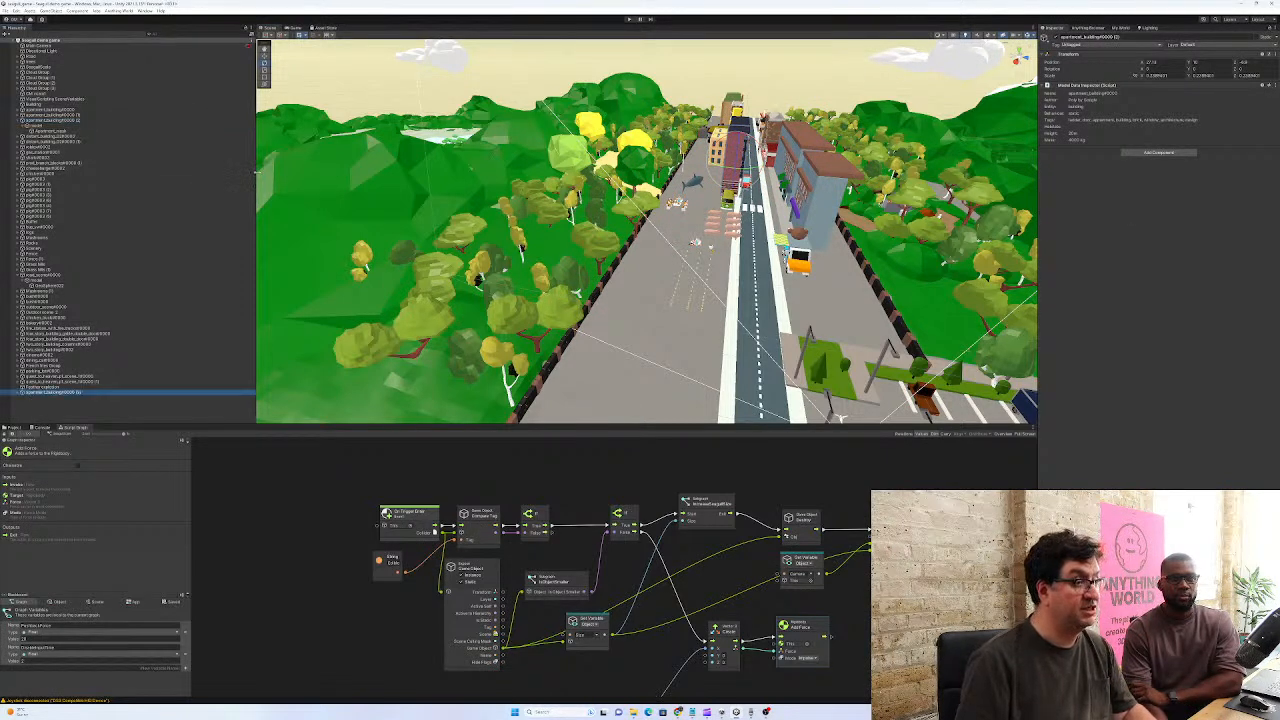
left_click_drag(736, 163, 763, 300)
Move the copied apartment building a little further along the road and rotate it so its front faces down the road
scroll(763, 300, "down", 10)
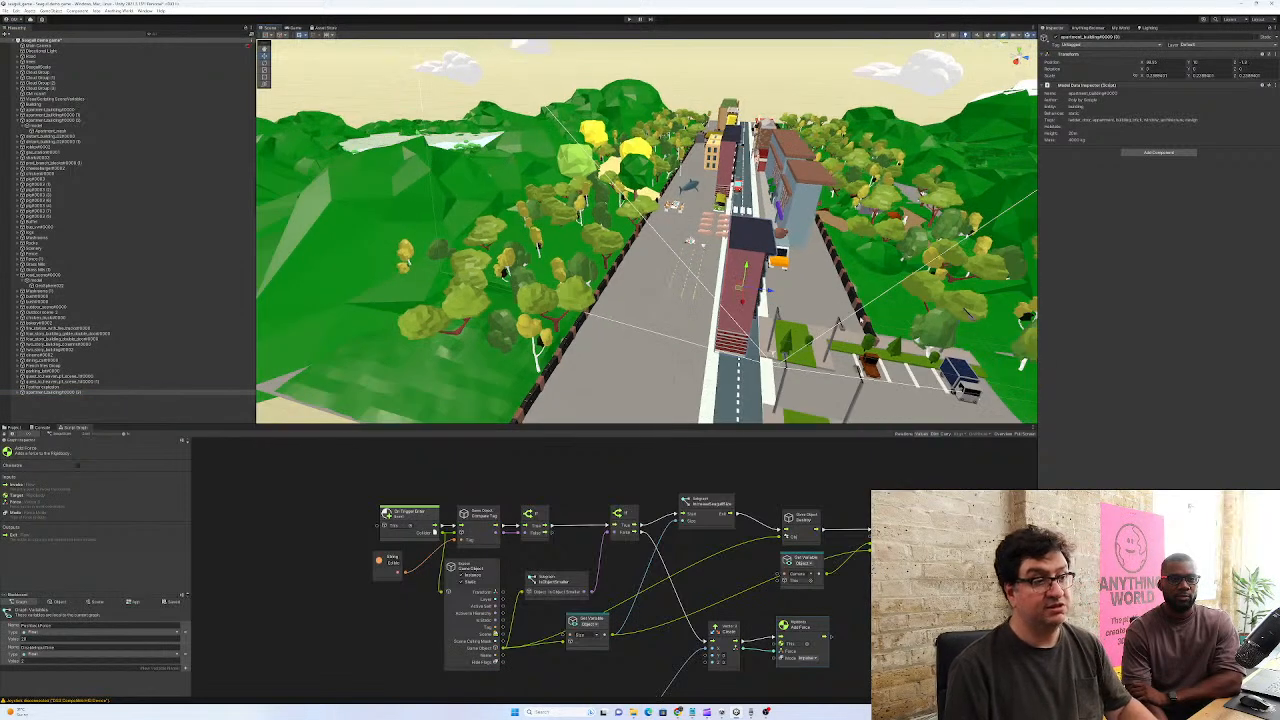
scroll(763, 300, "up", 3)
scroll(727, 282, "up", 3)
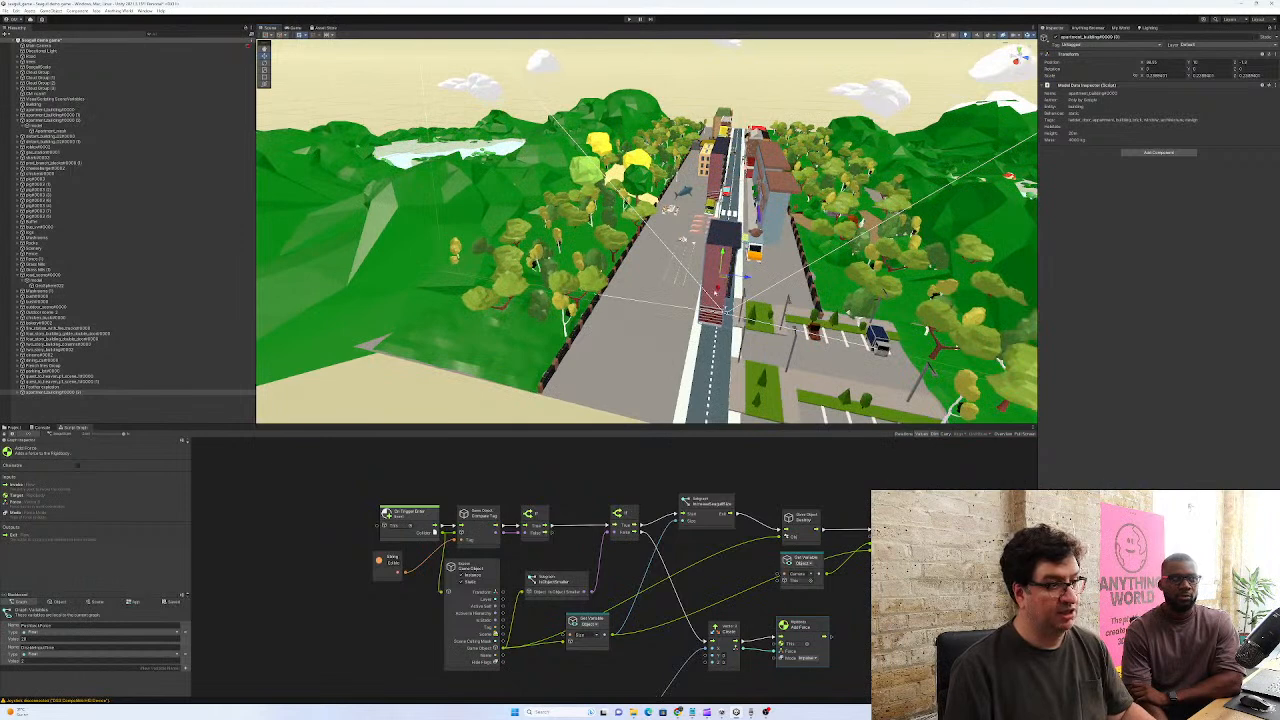
left_click_drag(727, 281, 740, 250)
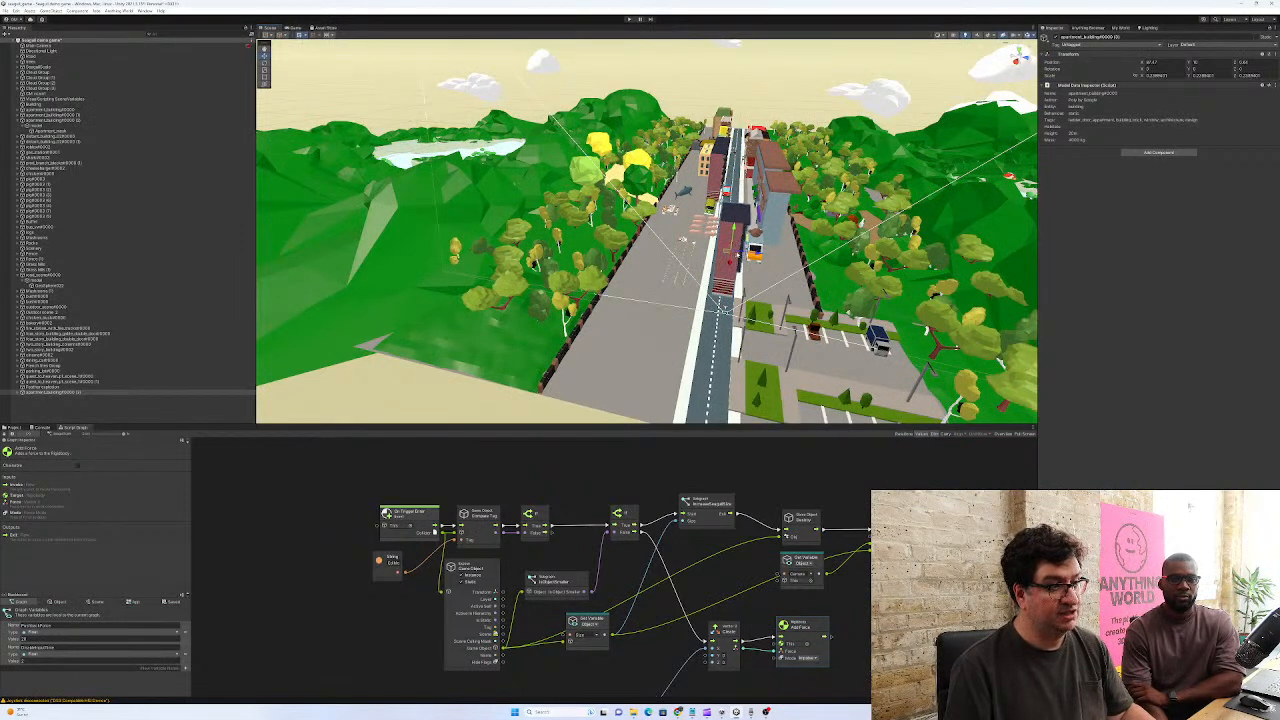
key("e")
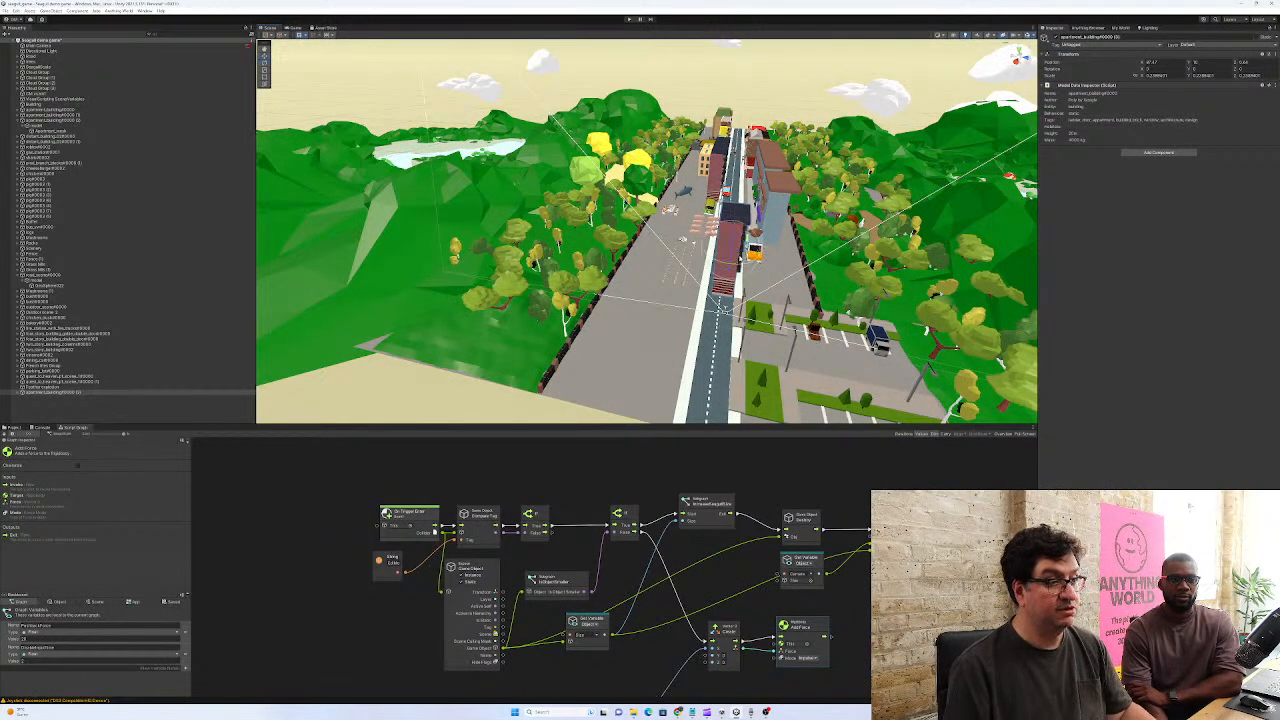
left_click_drag(731, 262, 671, 262, "alt")
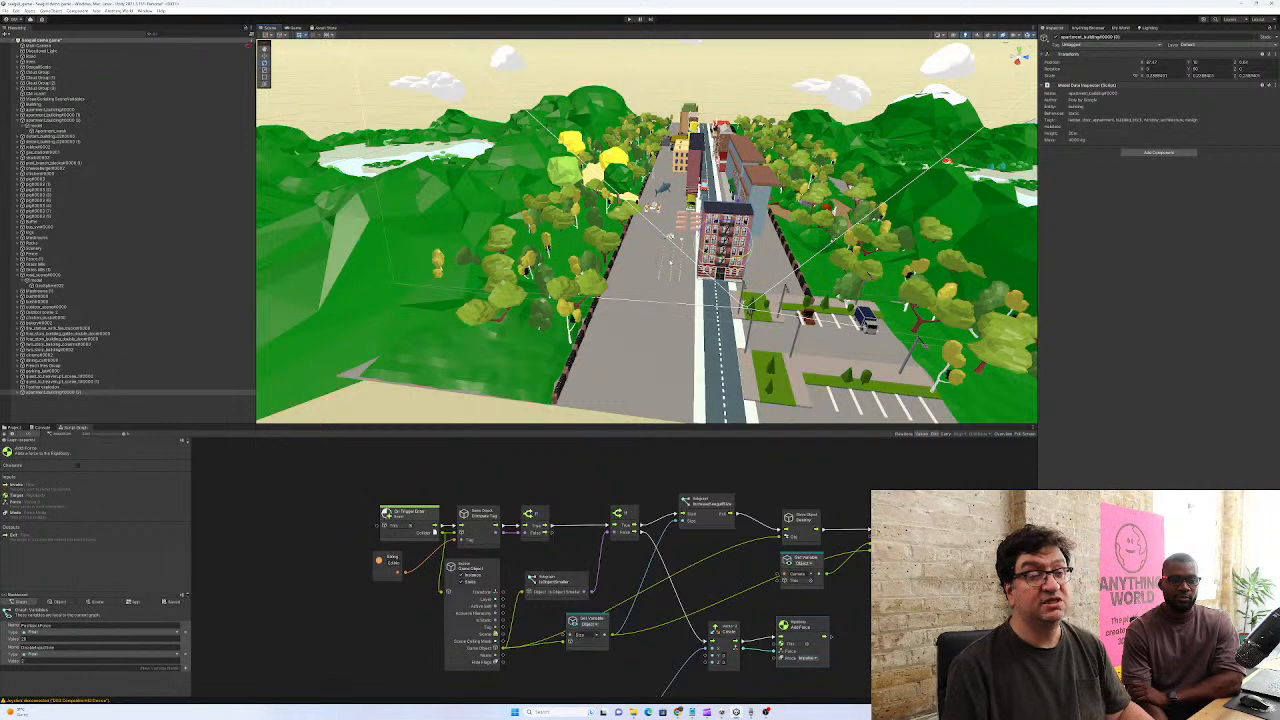
Add a Box Collider component to the copied apartment building
left_click(1158, 152)
type("c")
key("BackSpace")
type("box")
key("Return")
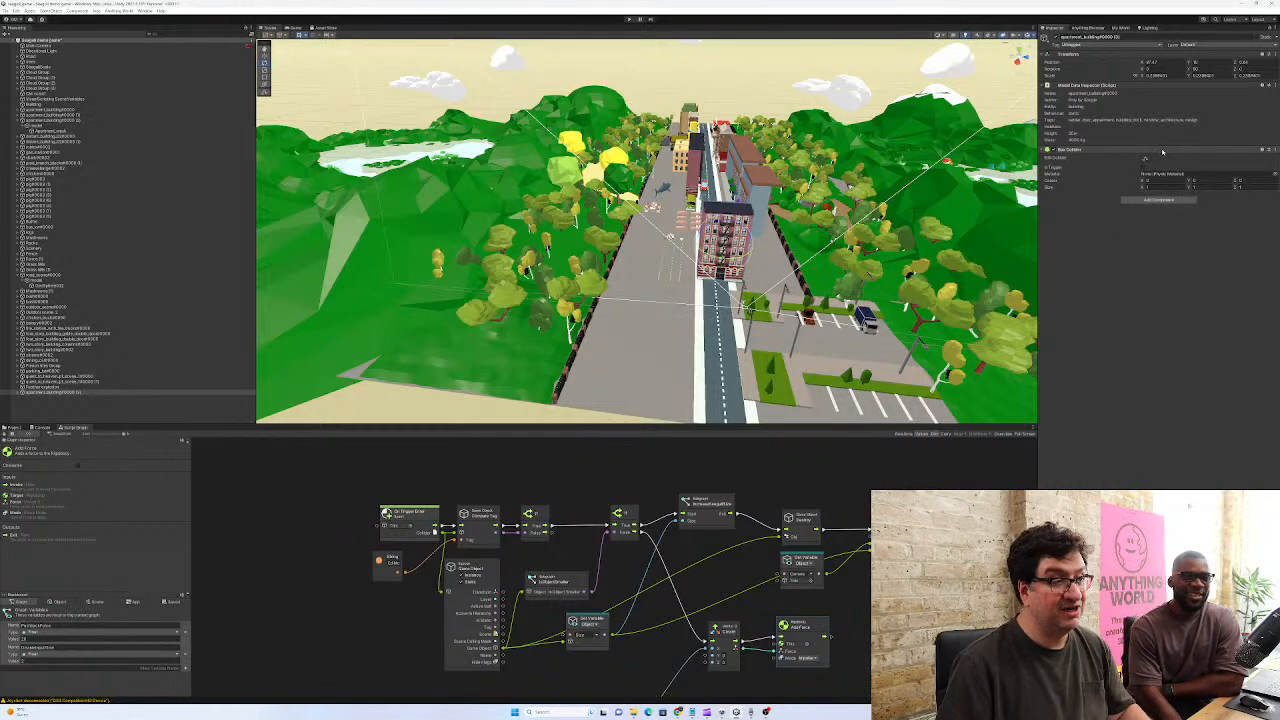
Enlarge the Box Collider's size on X, Y and Z to cover the copied apartment building
left_click_drag(1145, 188, 70, 189)
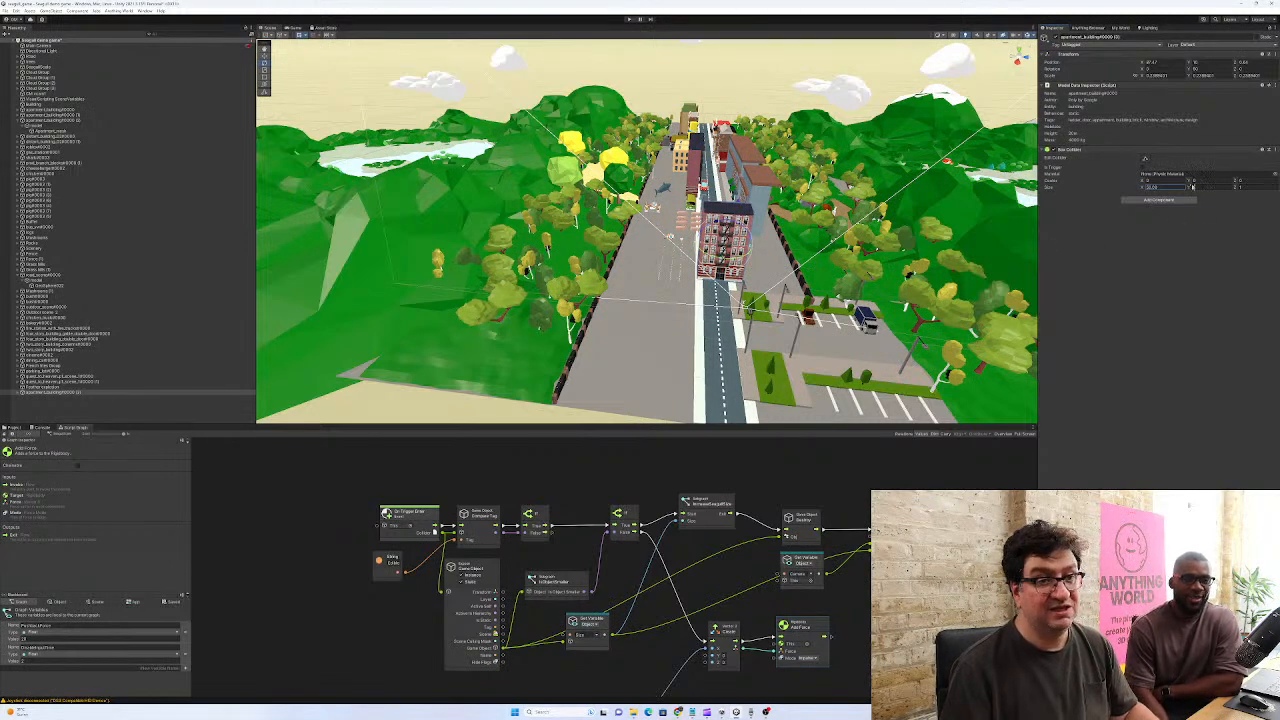
left_click_drag(1189, 188, 232, 199)
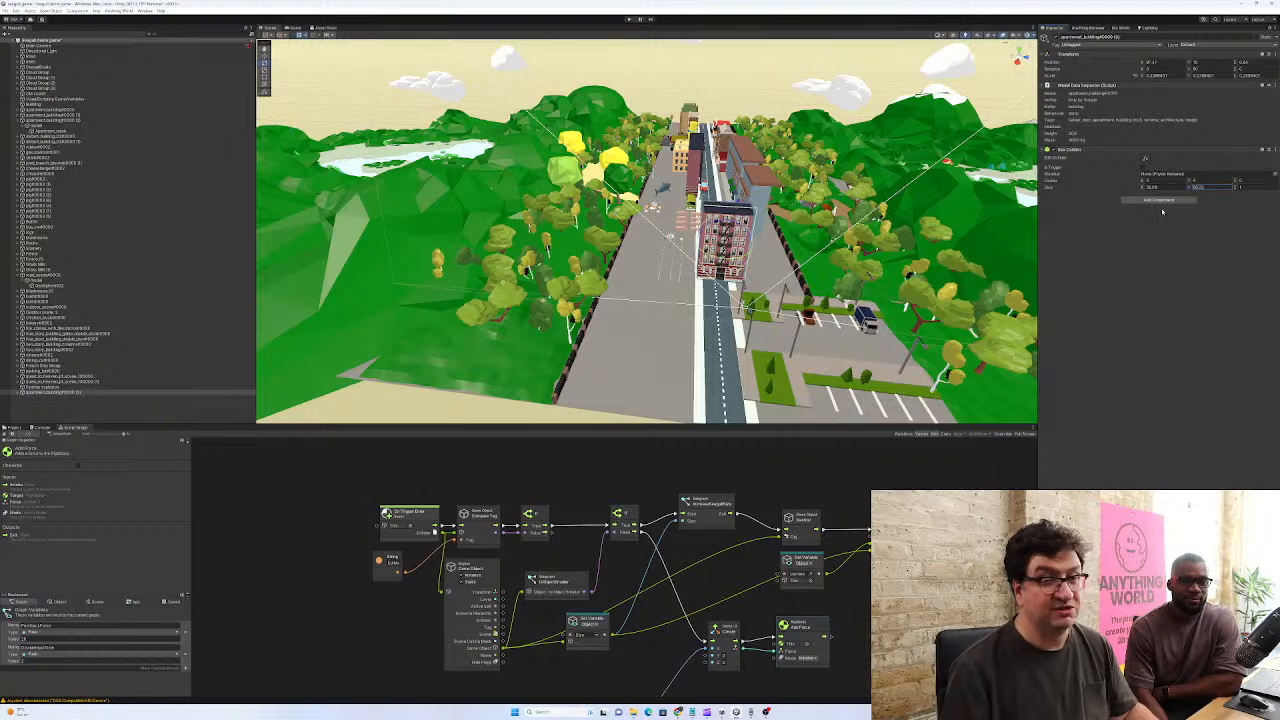
left_click_drag(1237, 188, 246, 197)
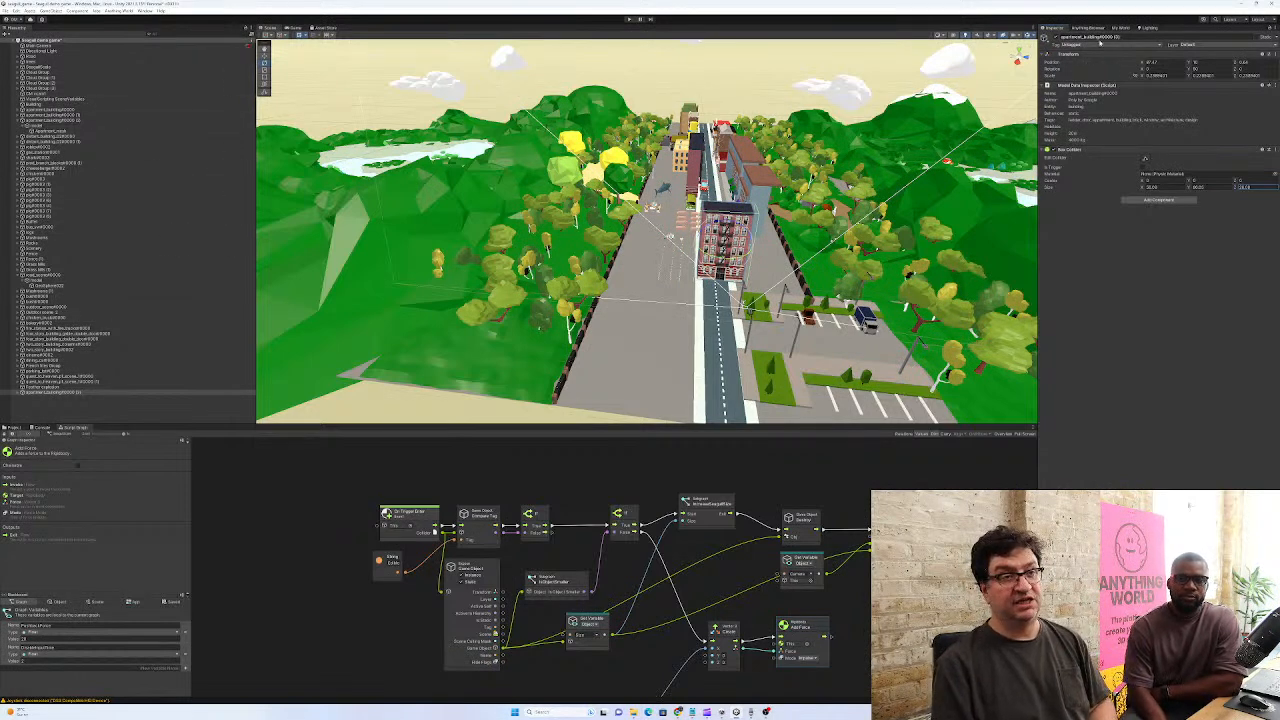
Assign the copied apartment building the custom tag that the graph's Compare Tag node checks
left_click(1074, 45)
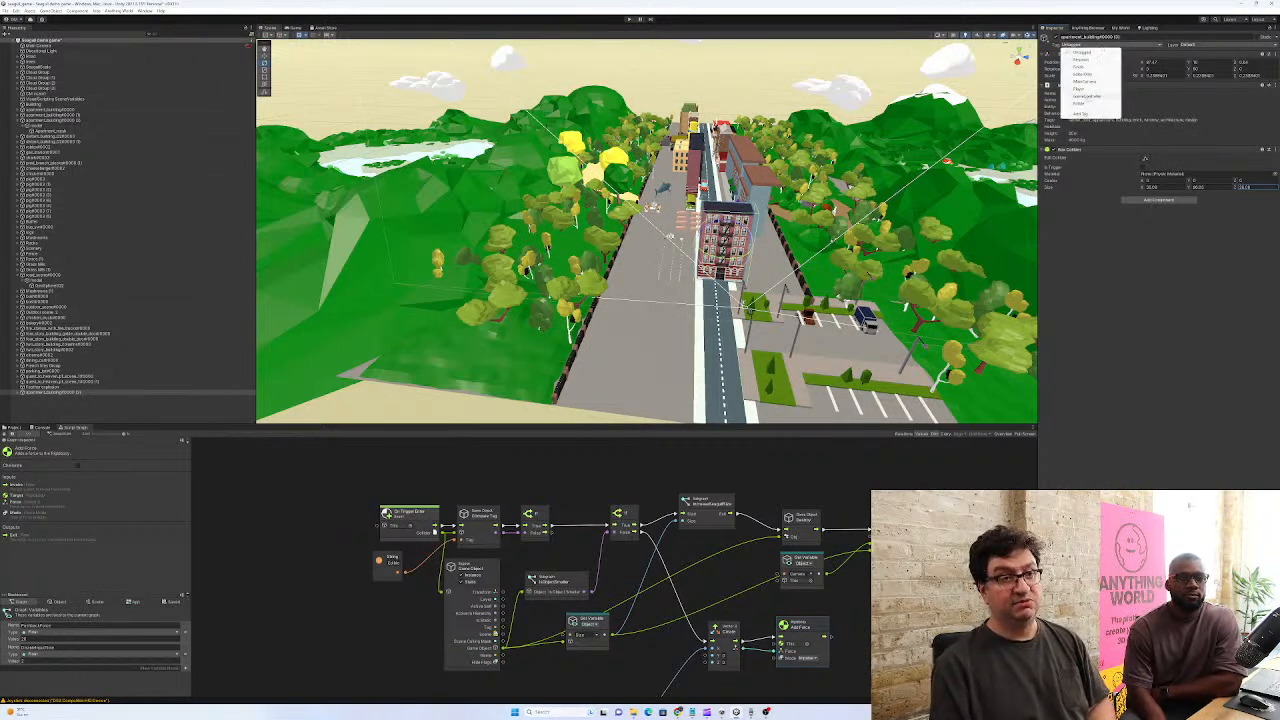
left_click(1080, 104)
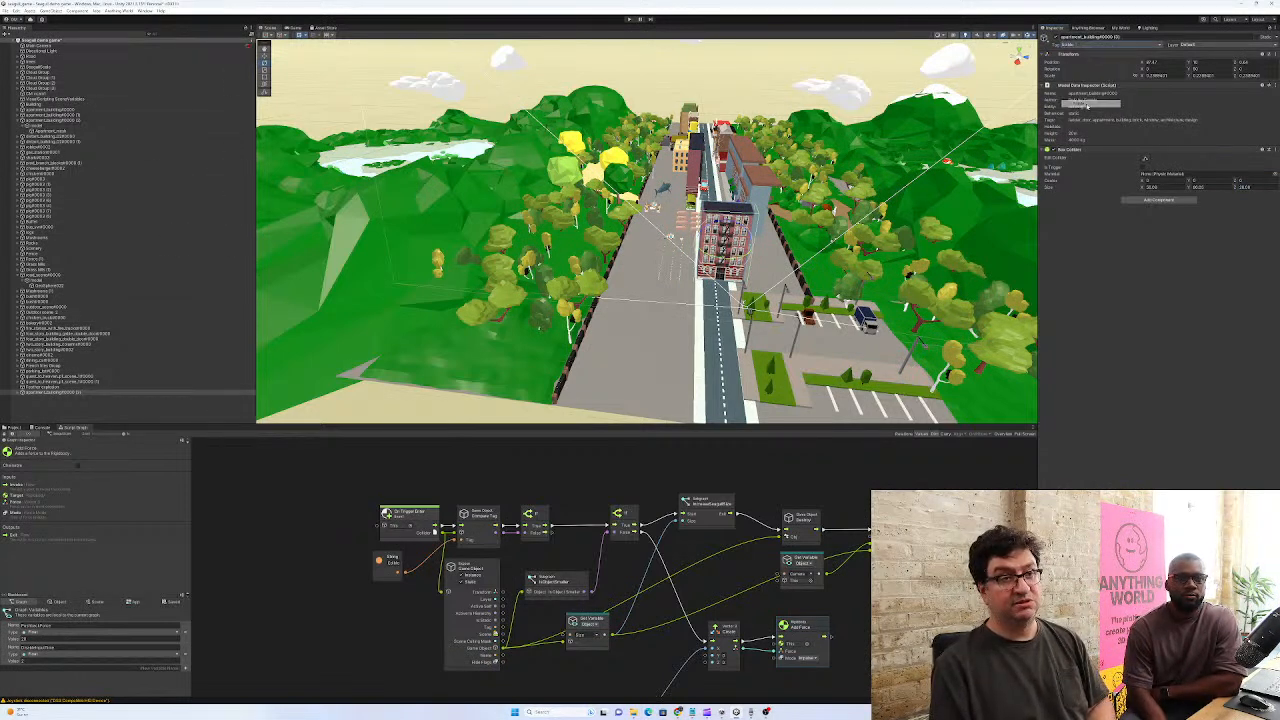
left_click(1151, 205)
left_click(1142, 168)
left_click(1142, 168)
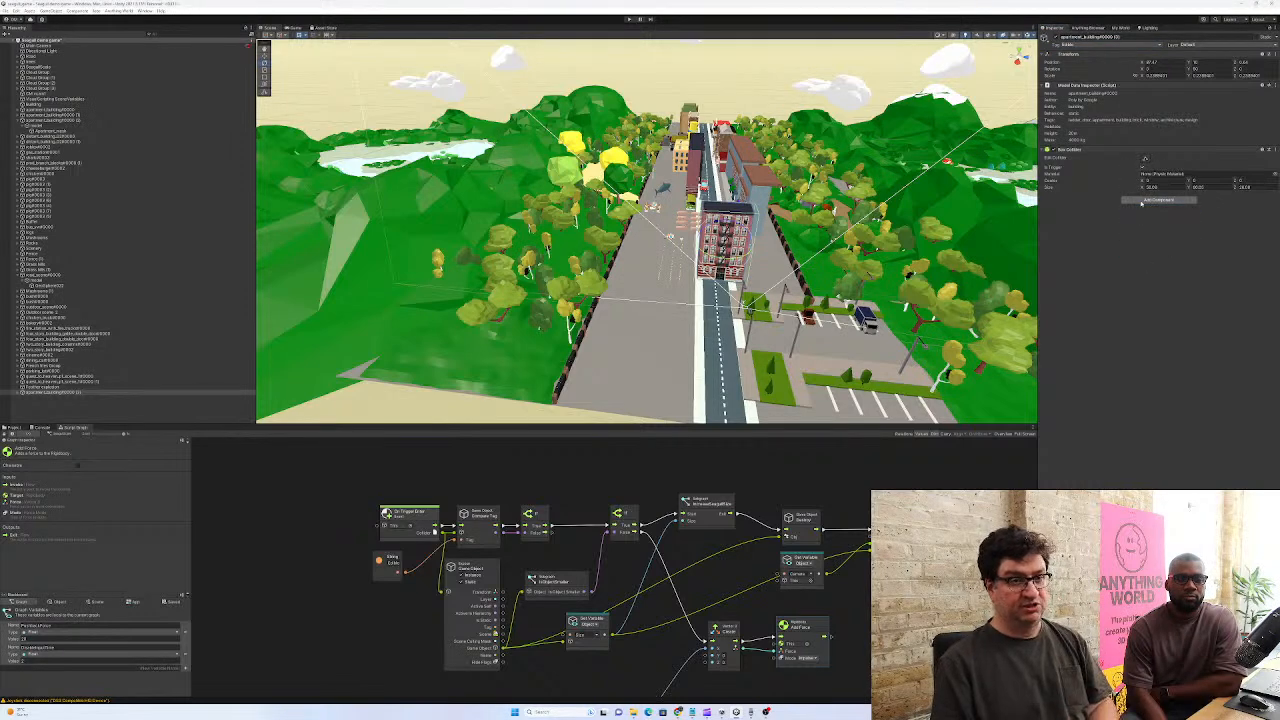
Play the scene to test the seagull's collision with the copied apartment building, and stop it
left_click(627, 19)
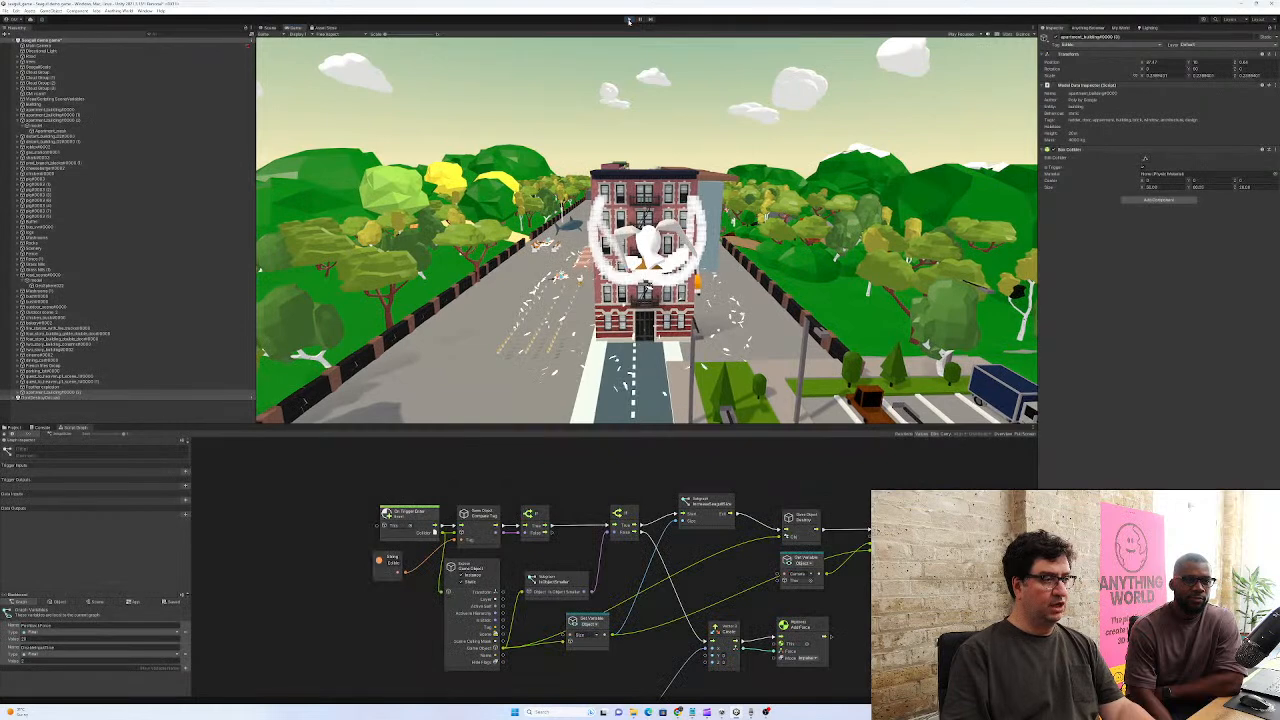
left_click(629, 20)
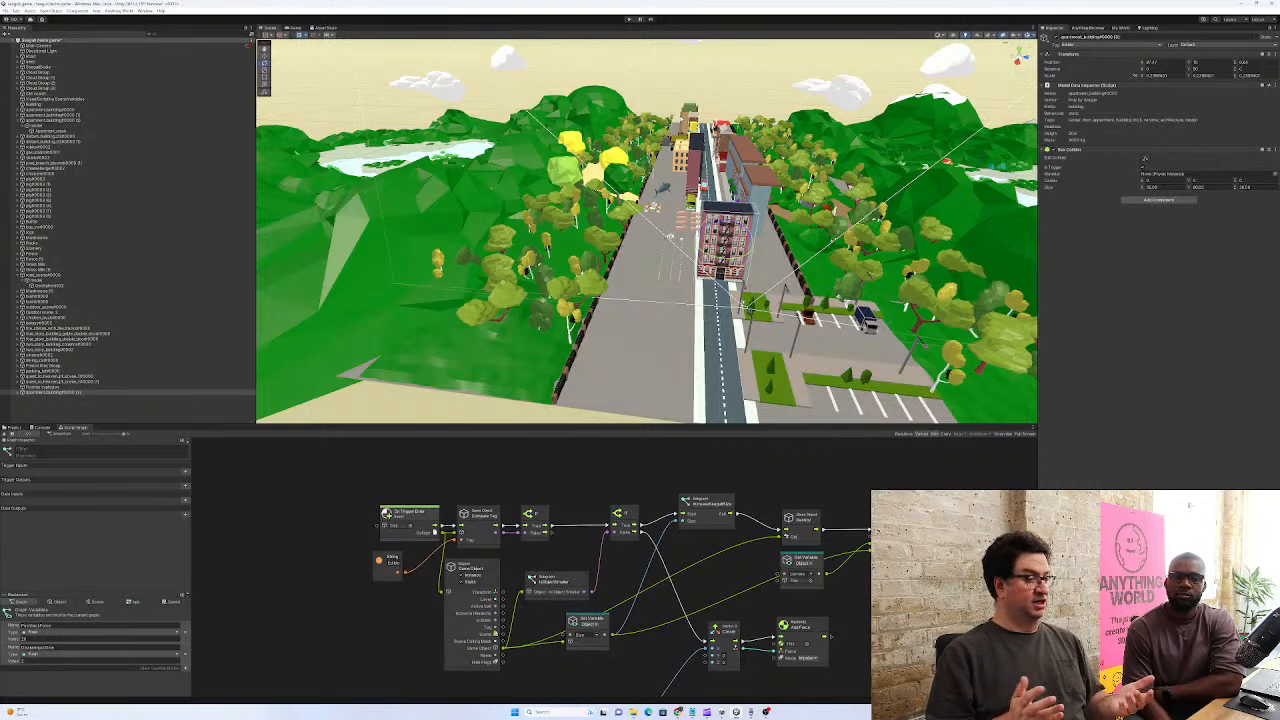
Add a Variables component to the copied apartment building
left_click(1160, 200)
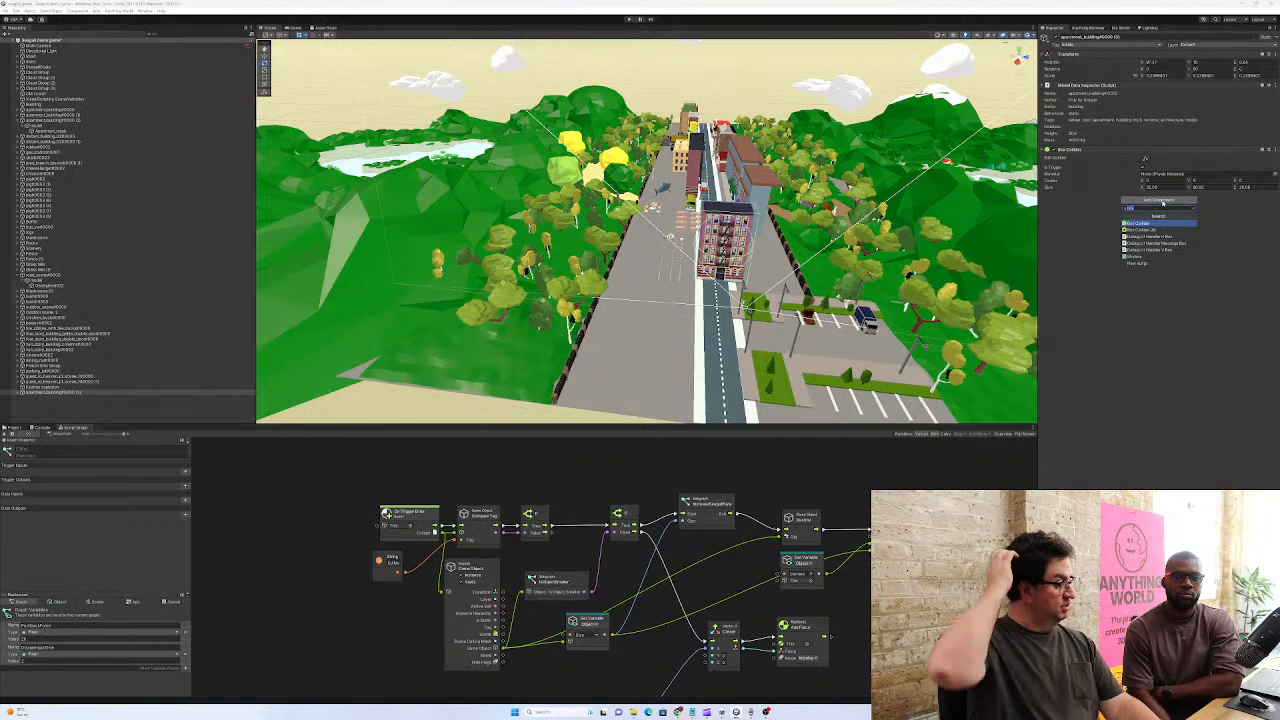
type("var")
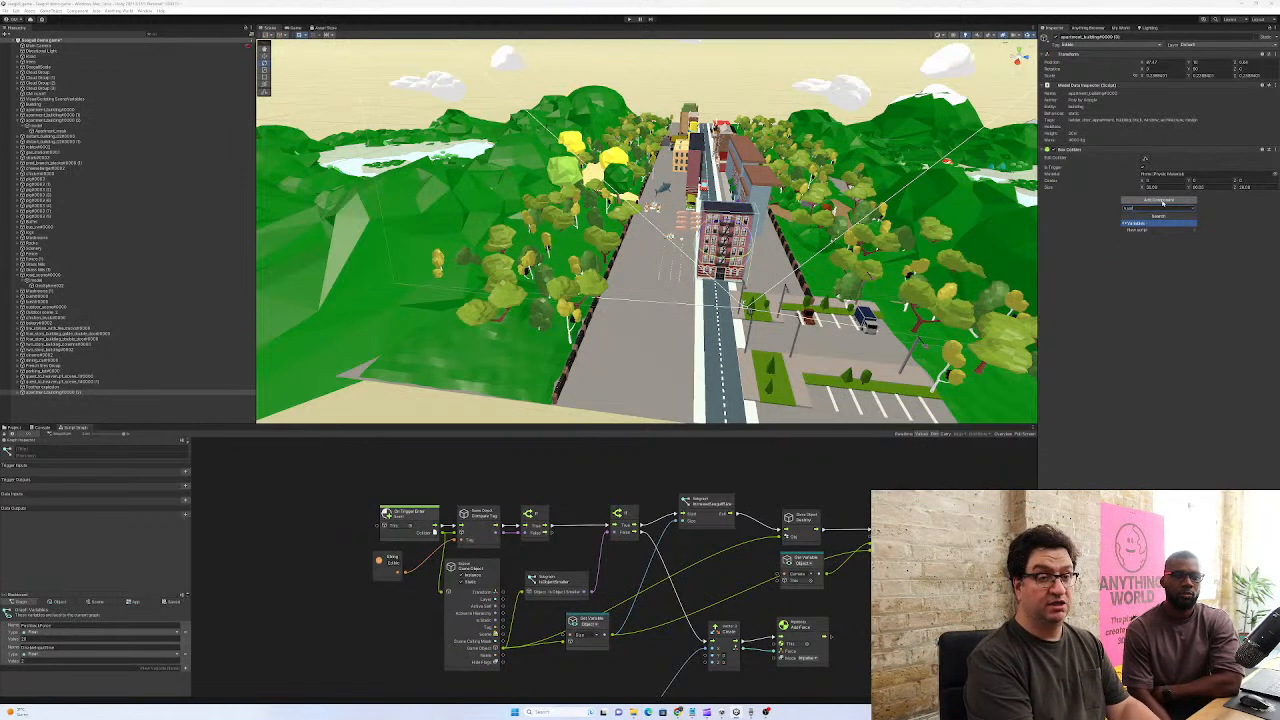
key("Return")
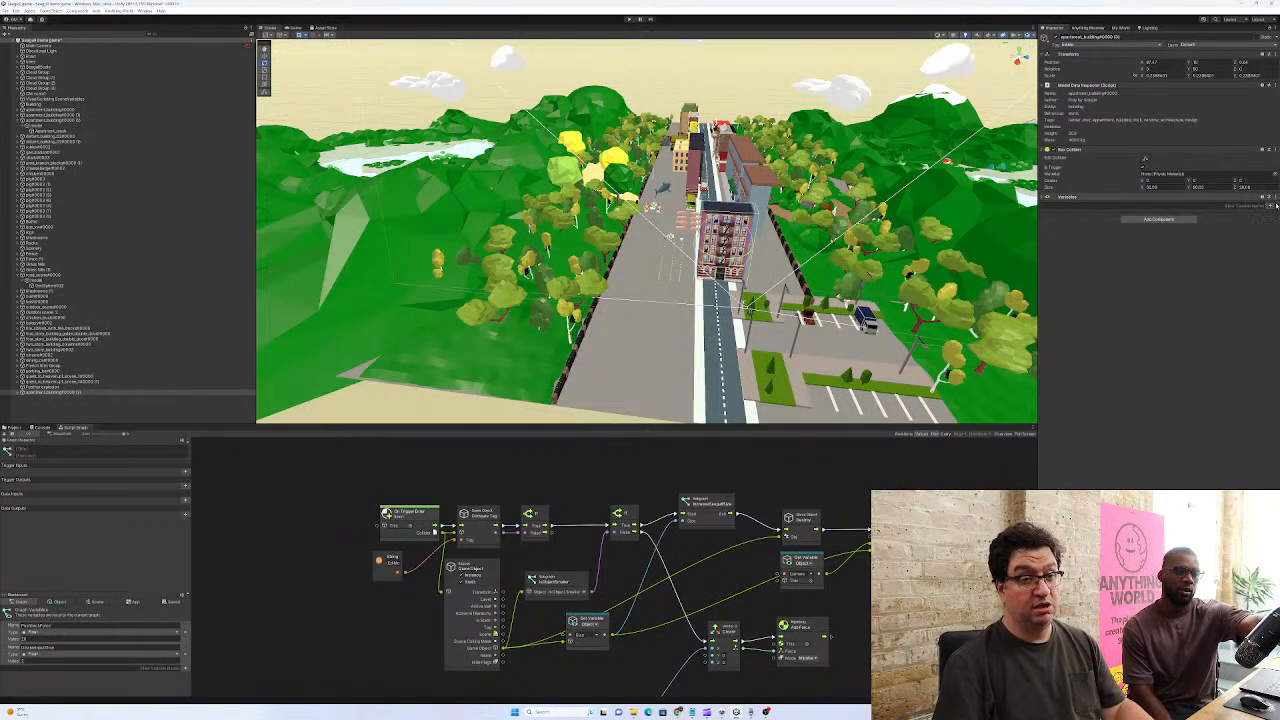
Deactivate the Feather explosion particle object in the scene
left_click(1270, 206)
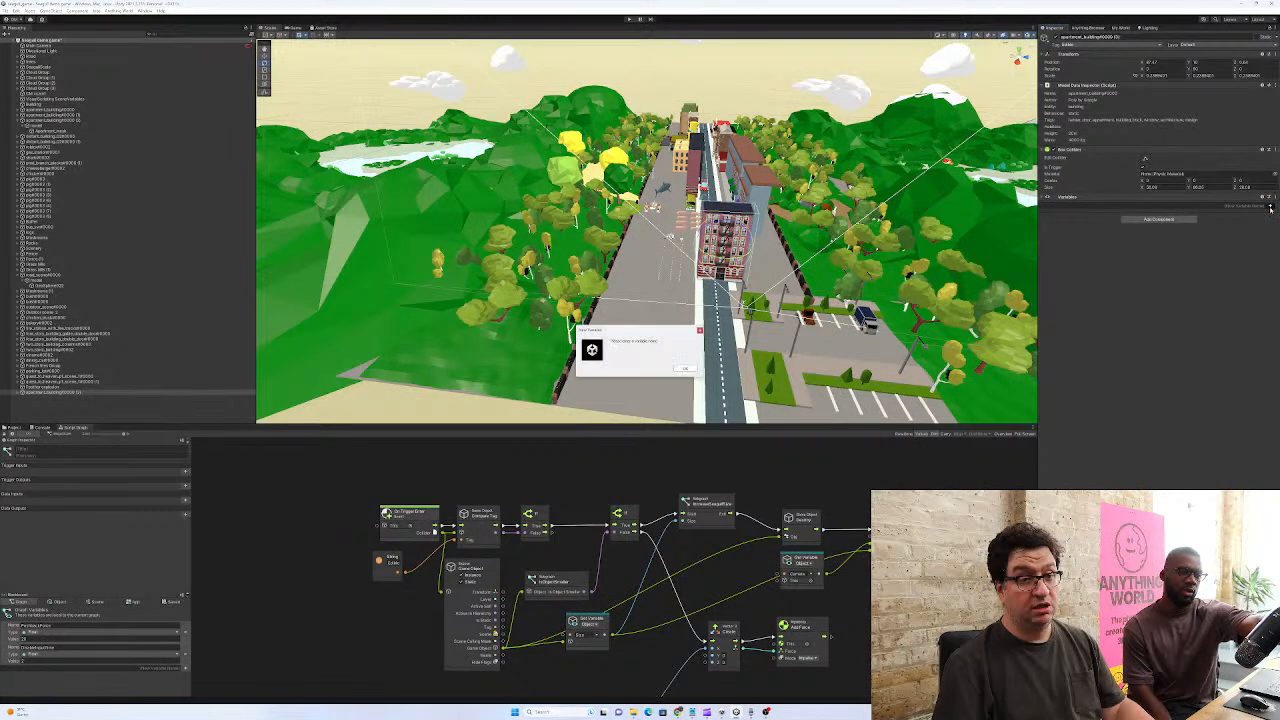
left_click(687, 369)
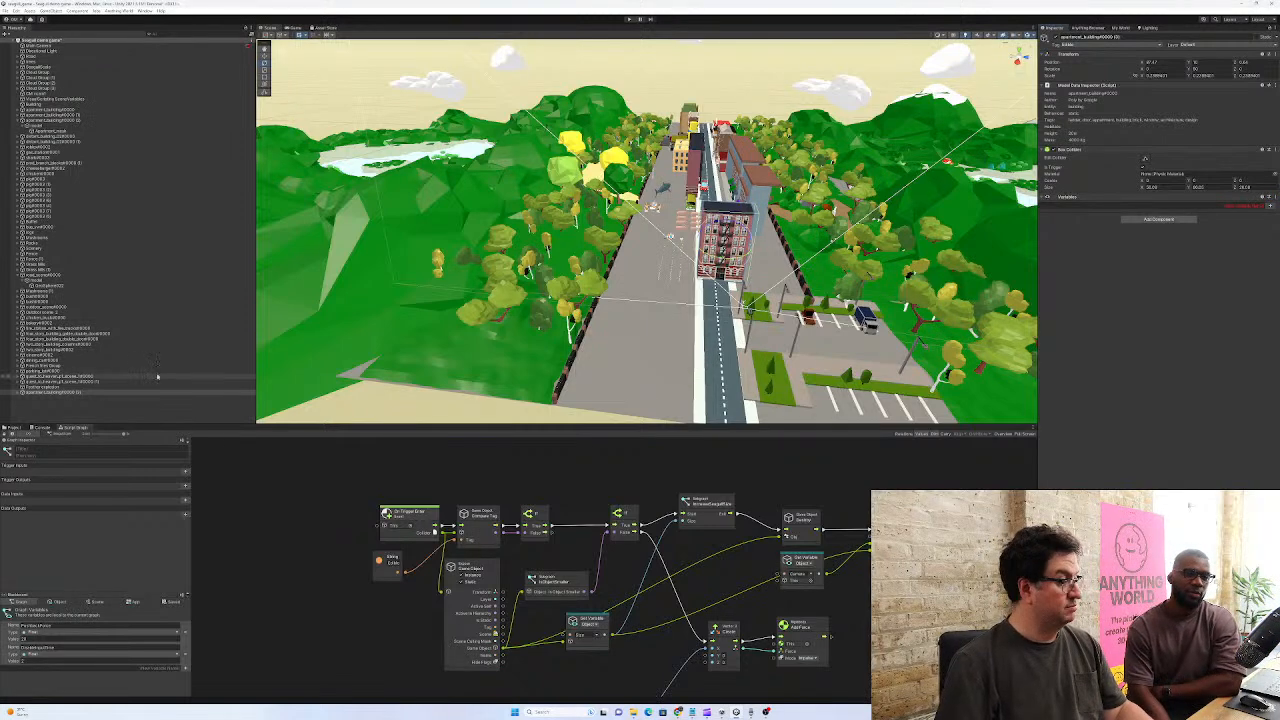
left_click(98, 387)
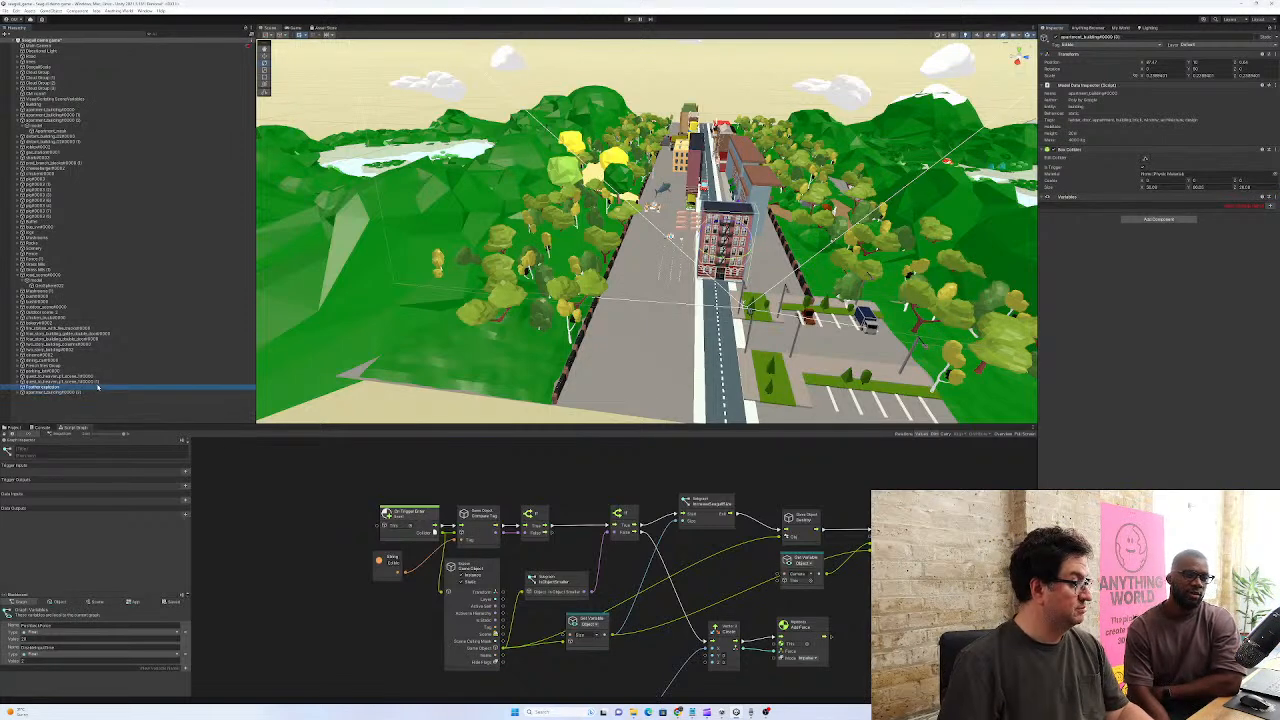
left_click(1056, 38)
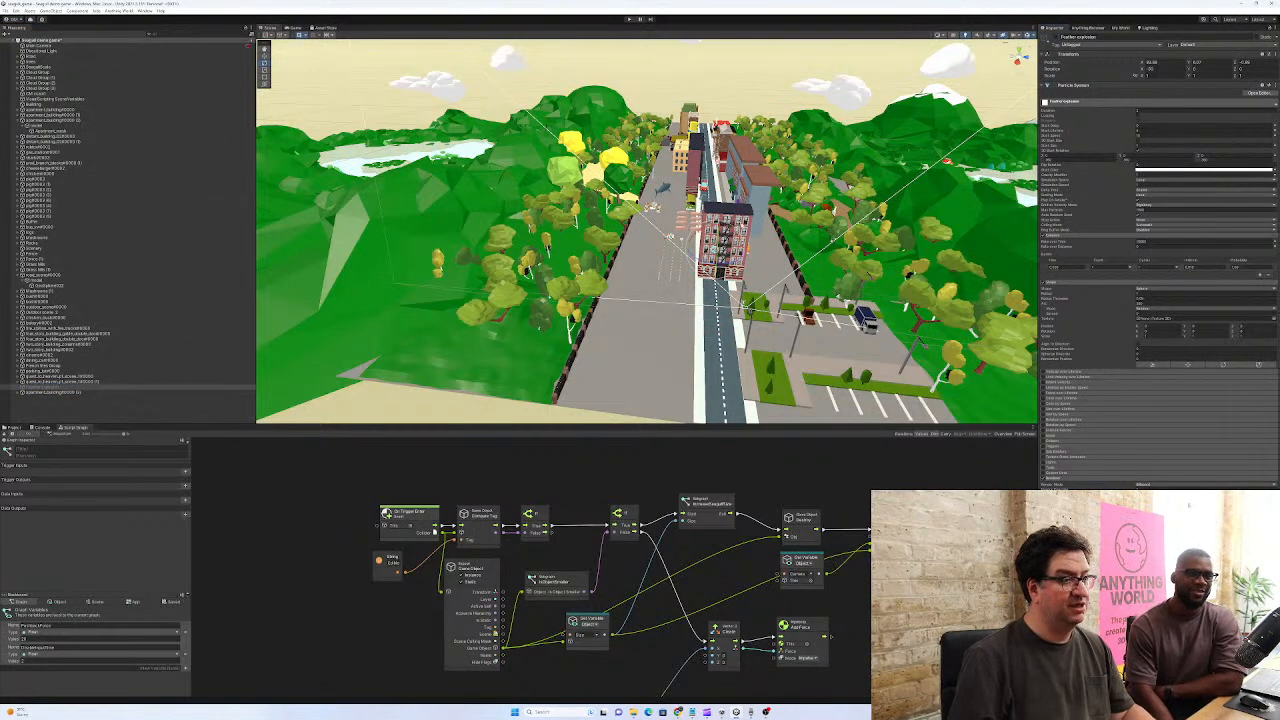
Add a Float variable named Size to the copied apartment building and enter its value
left_click(738, 230)
left_click(60, 392)
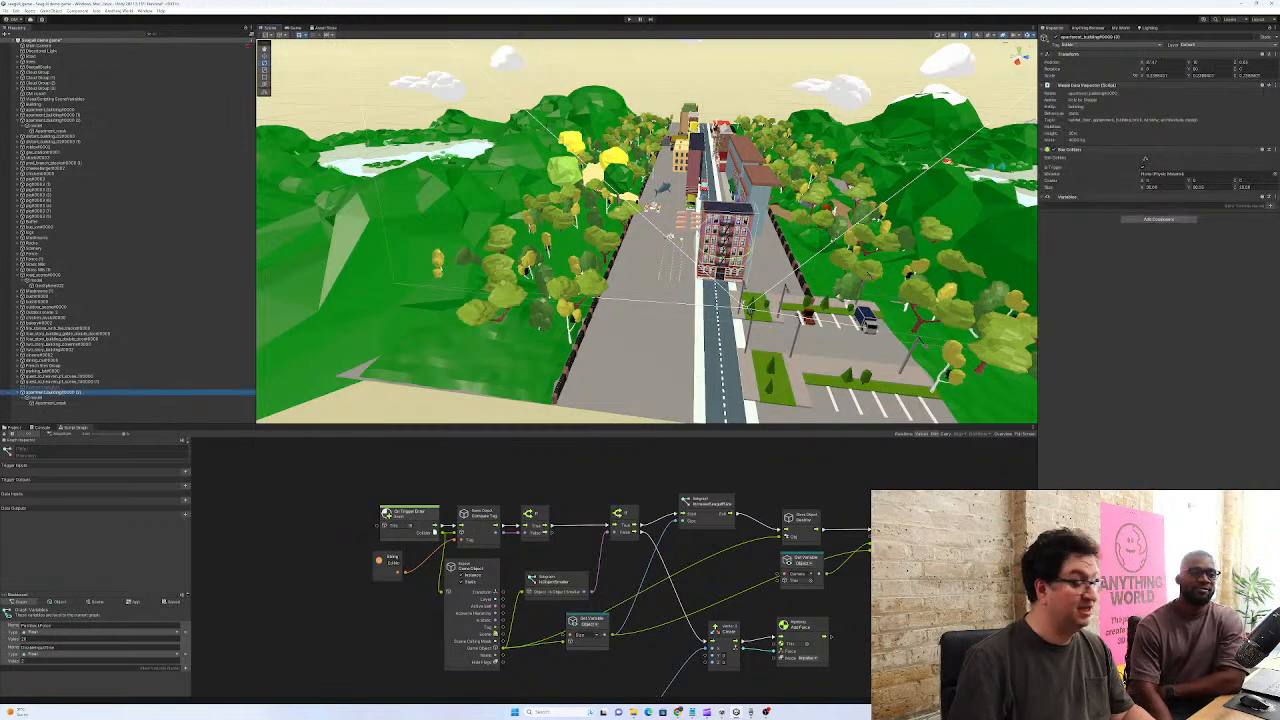
left_click(1246, 206)
type("S")
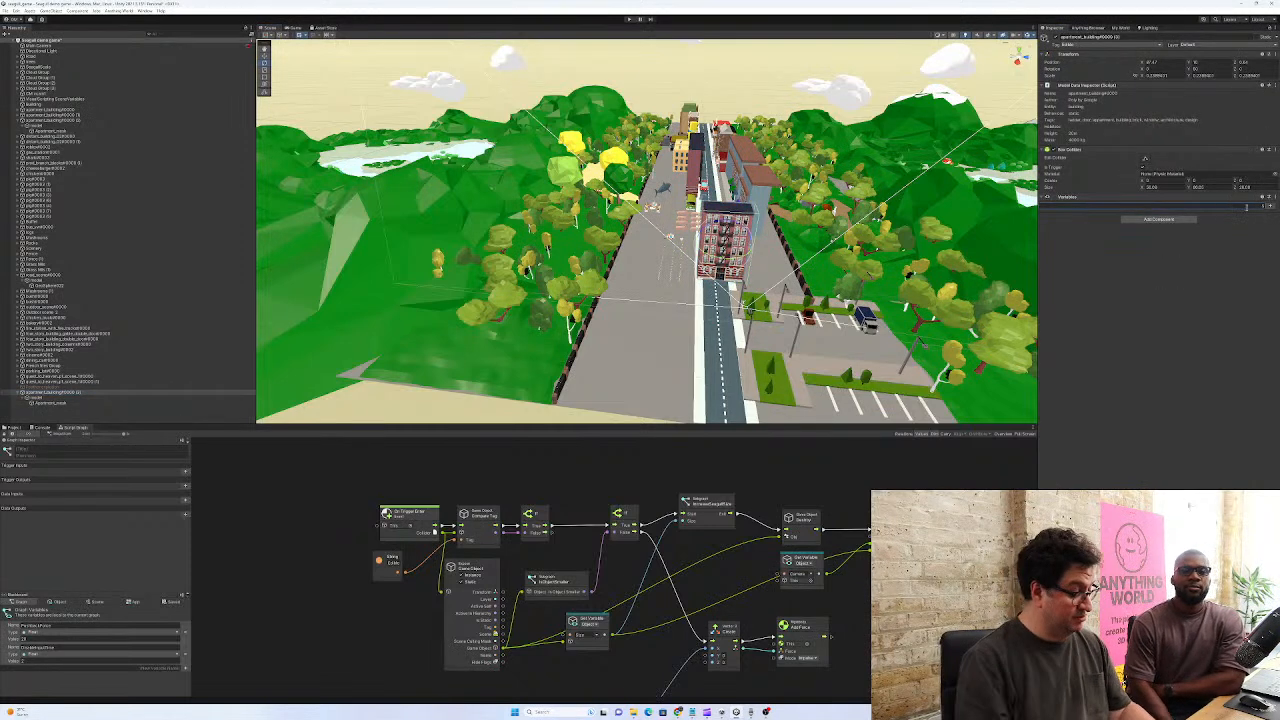
left_click(1270, 206)
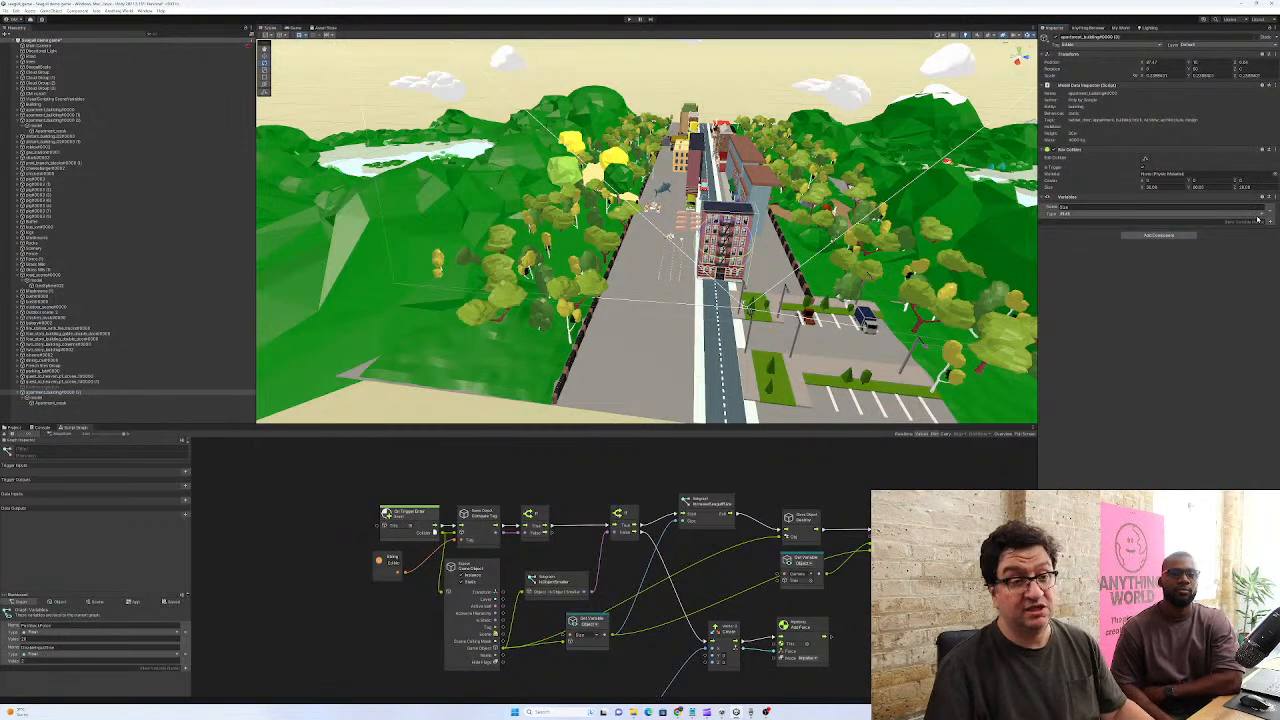
left_click(1212, 214)
left_click(1190, 239)
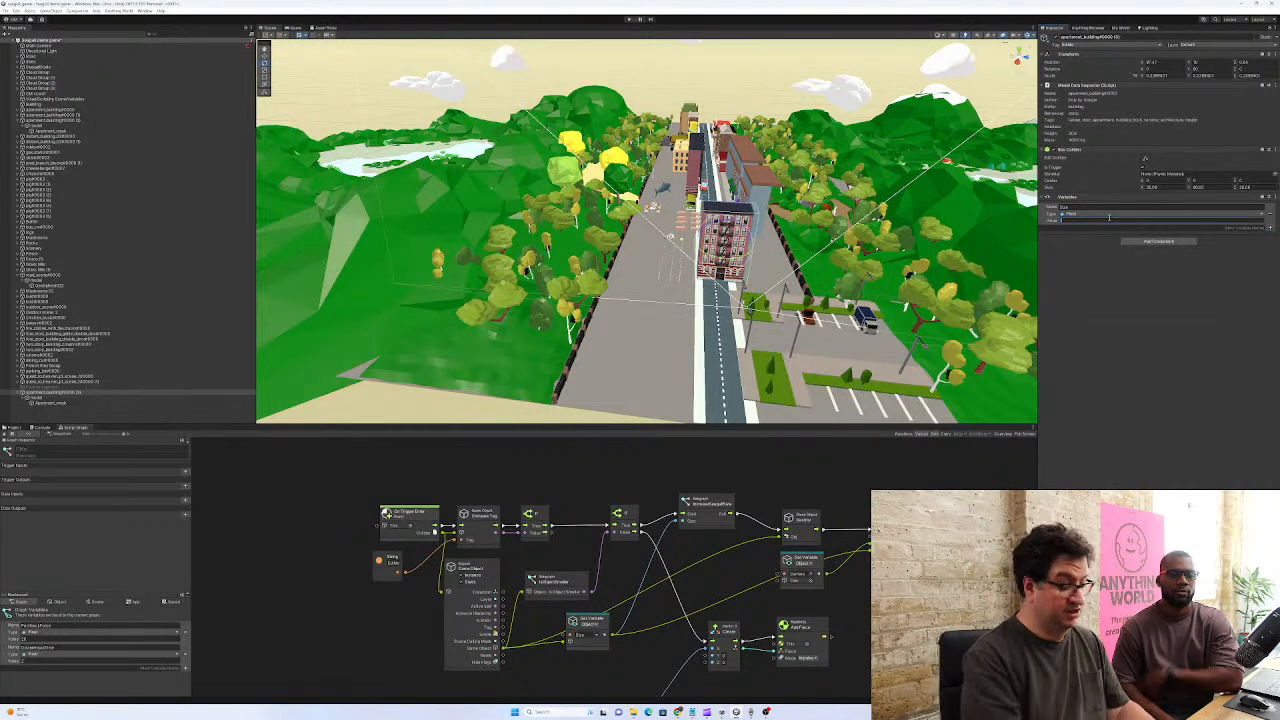
left_click(1129, 282)
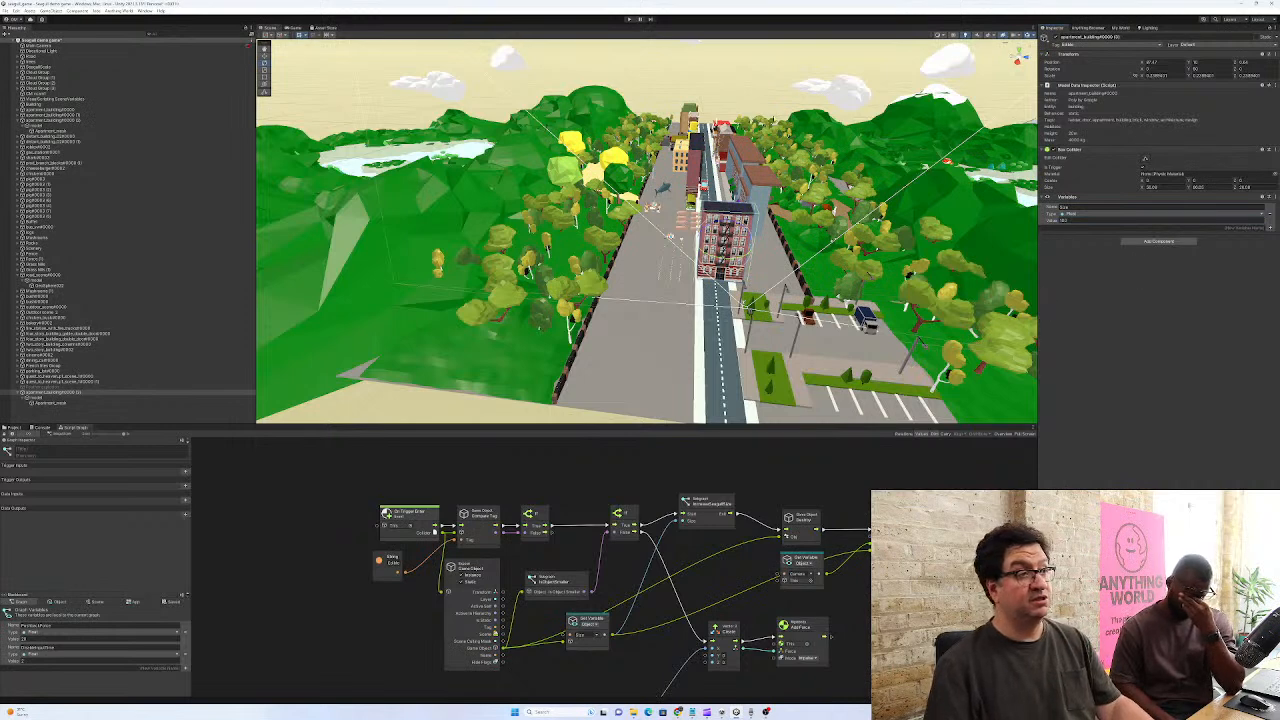
Play the scene to test the seagull's collision with the building's new Size variable, and stop it
left_click(629, 19)
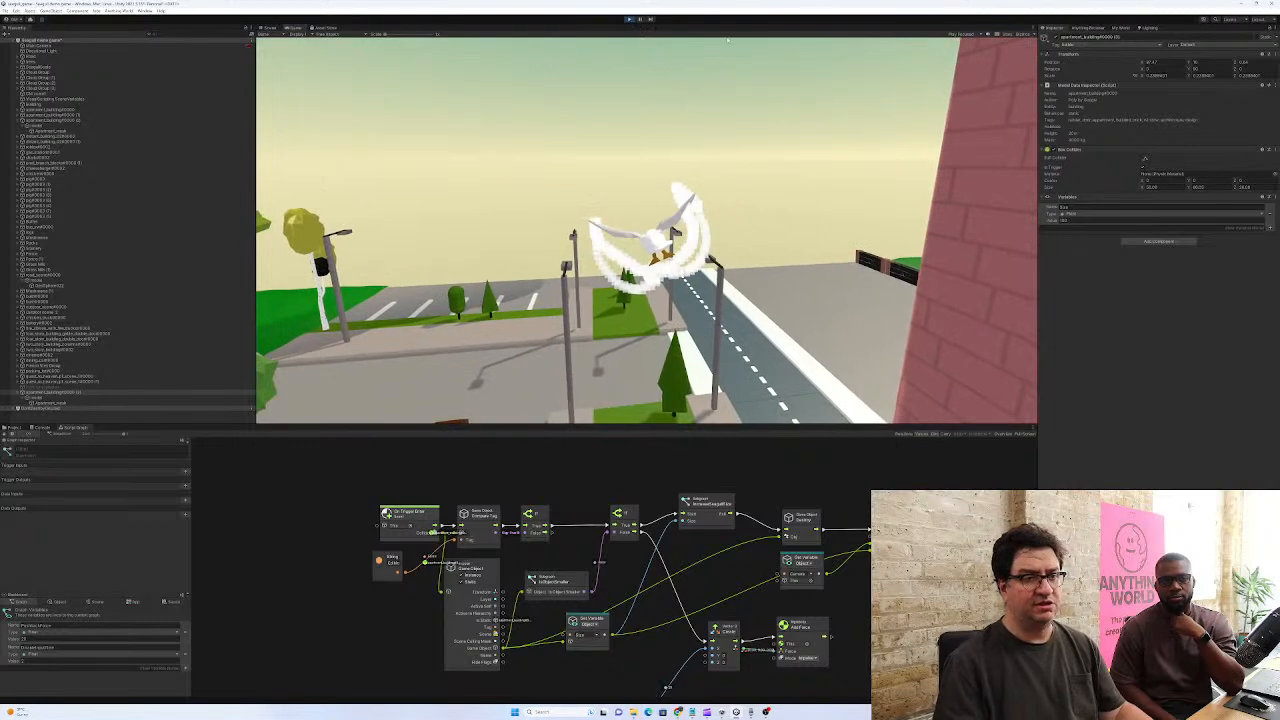
left_click(631, 22)
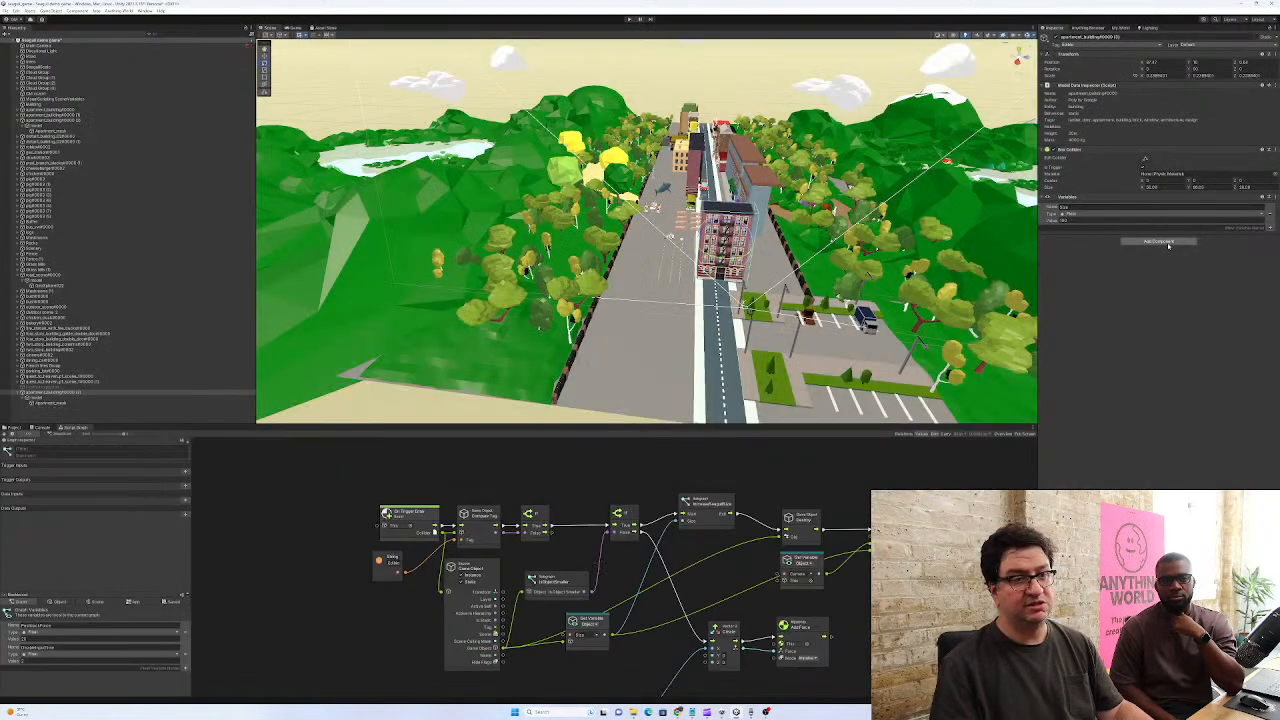
Add a Rigidbody to the copied apartment building with its collision detection set to Continuous
left_click(1173, 243)
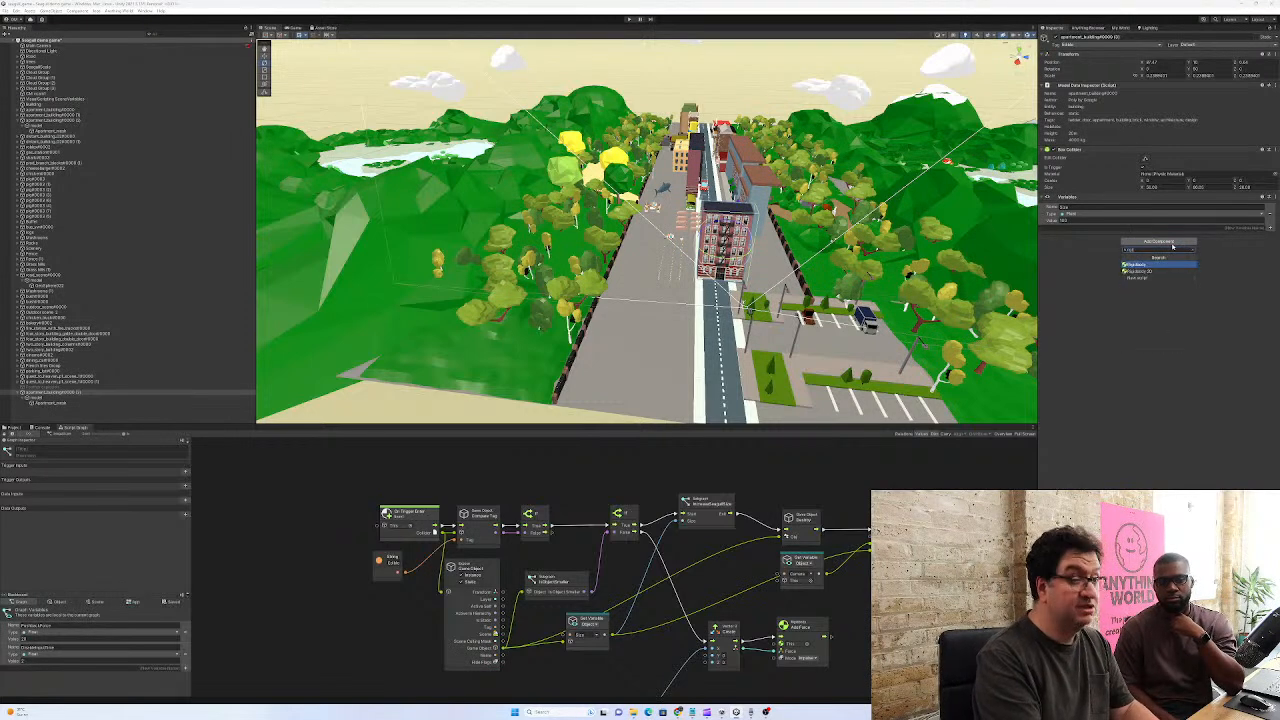
key("Return")
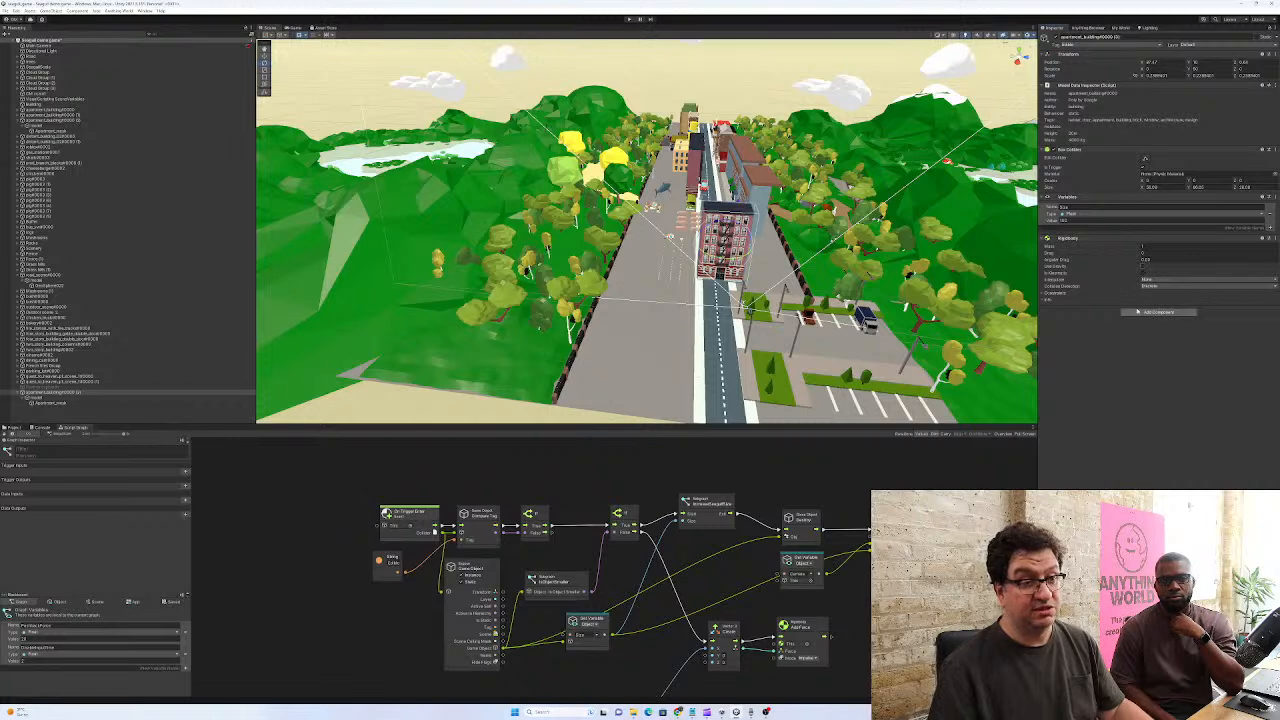
left_click(1165, 287)
left_click(1165, 301)
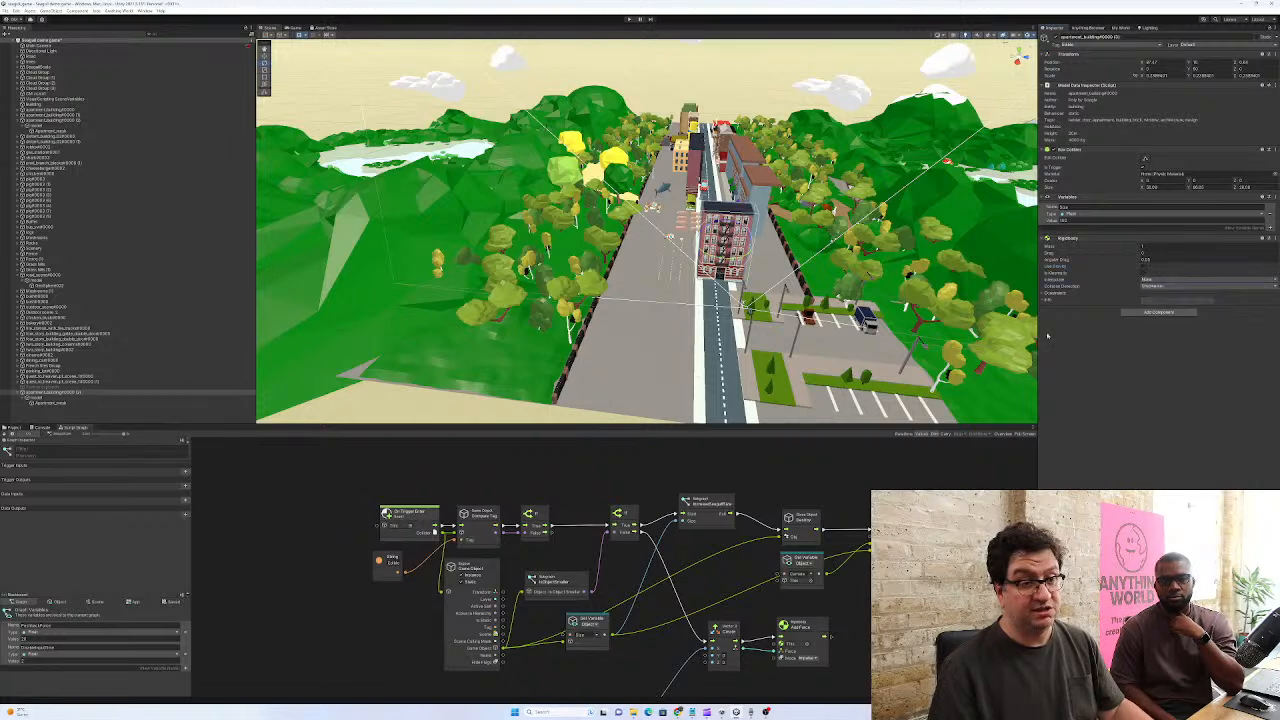
Set the seagull's Rigidbody collision detection to Continuous, and test the collision in a play session
left_click(45, 67)
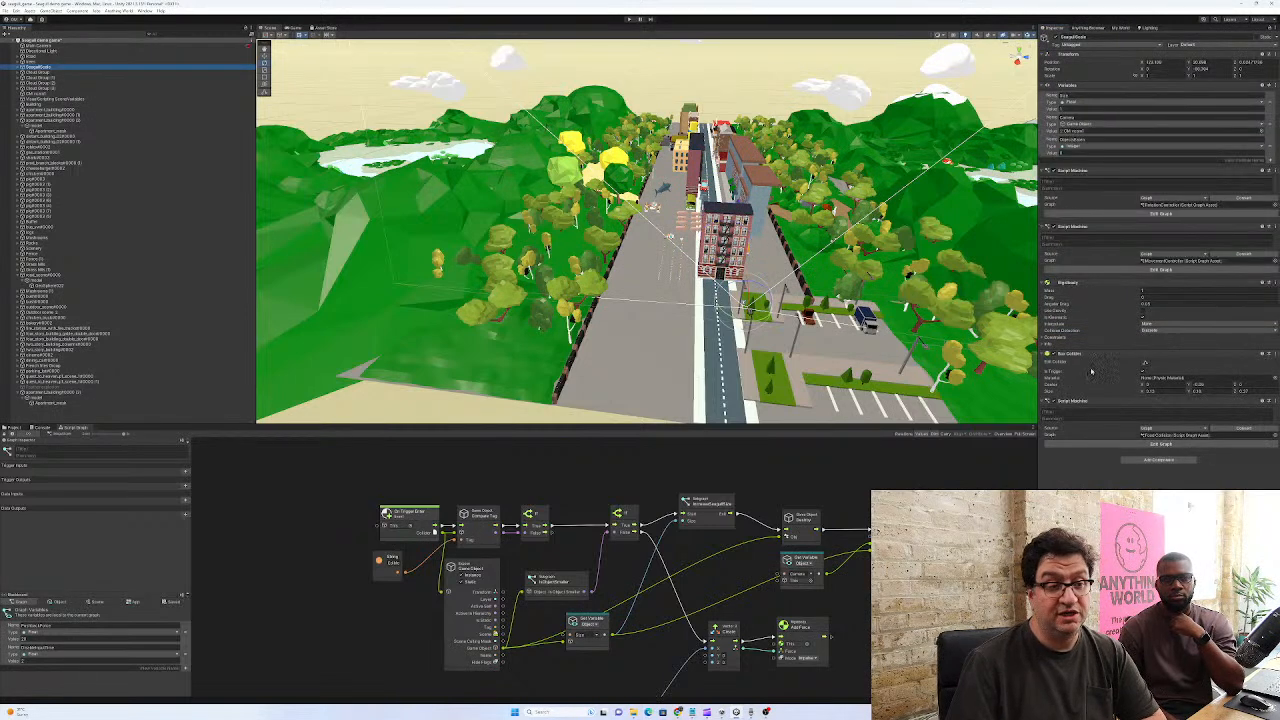
left_click(1163, 333)
left_click(1165, 340)
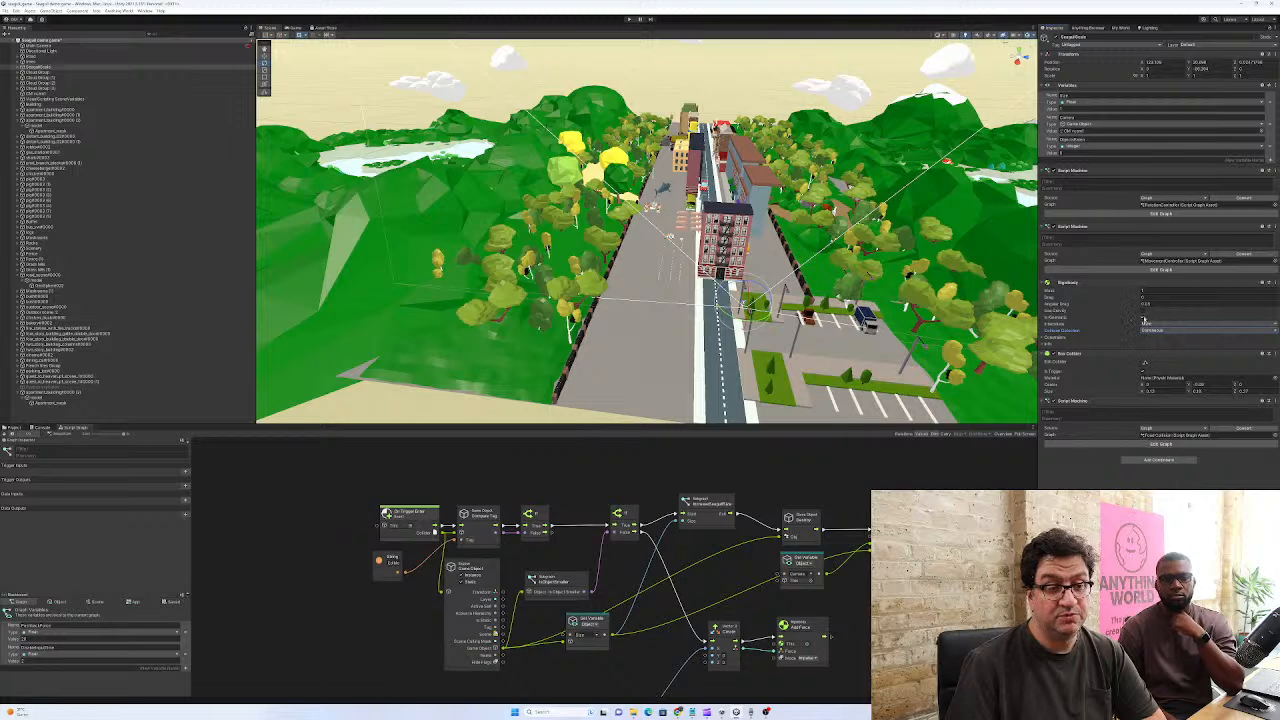
key("ctrl+p")
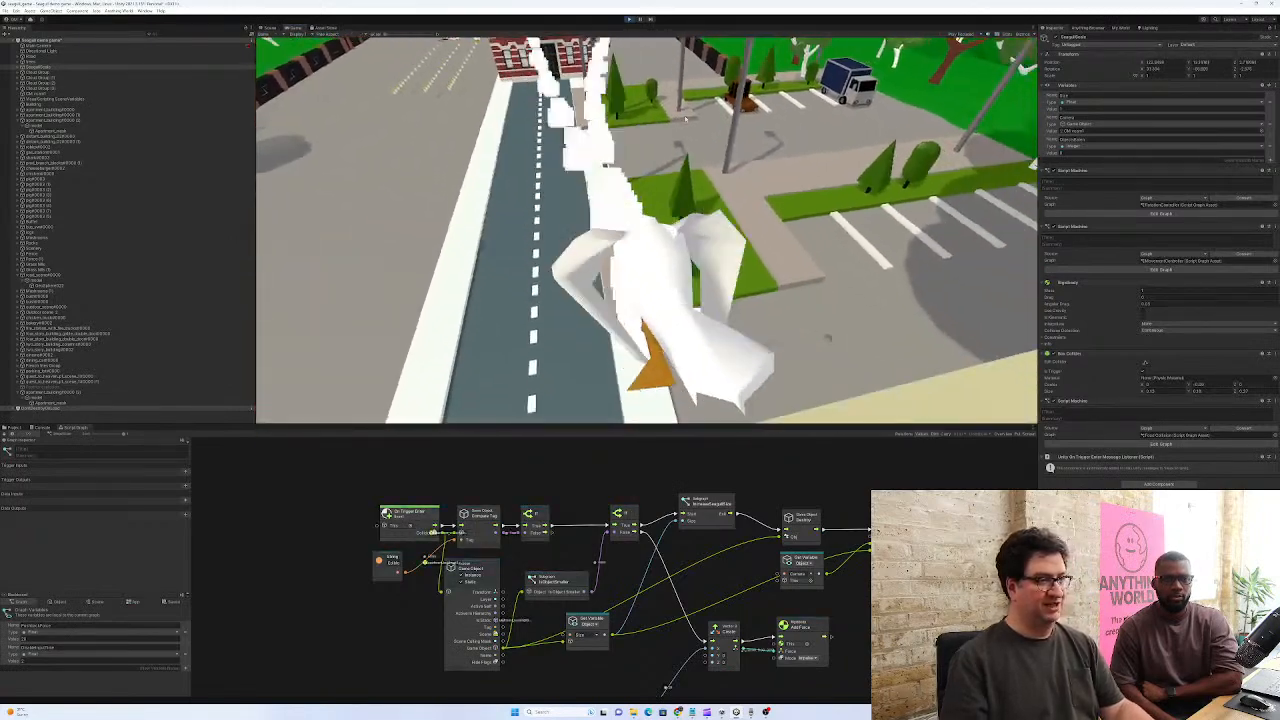
left_click(630, 19)
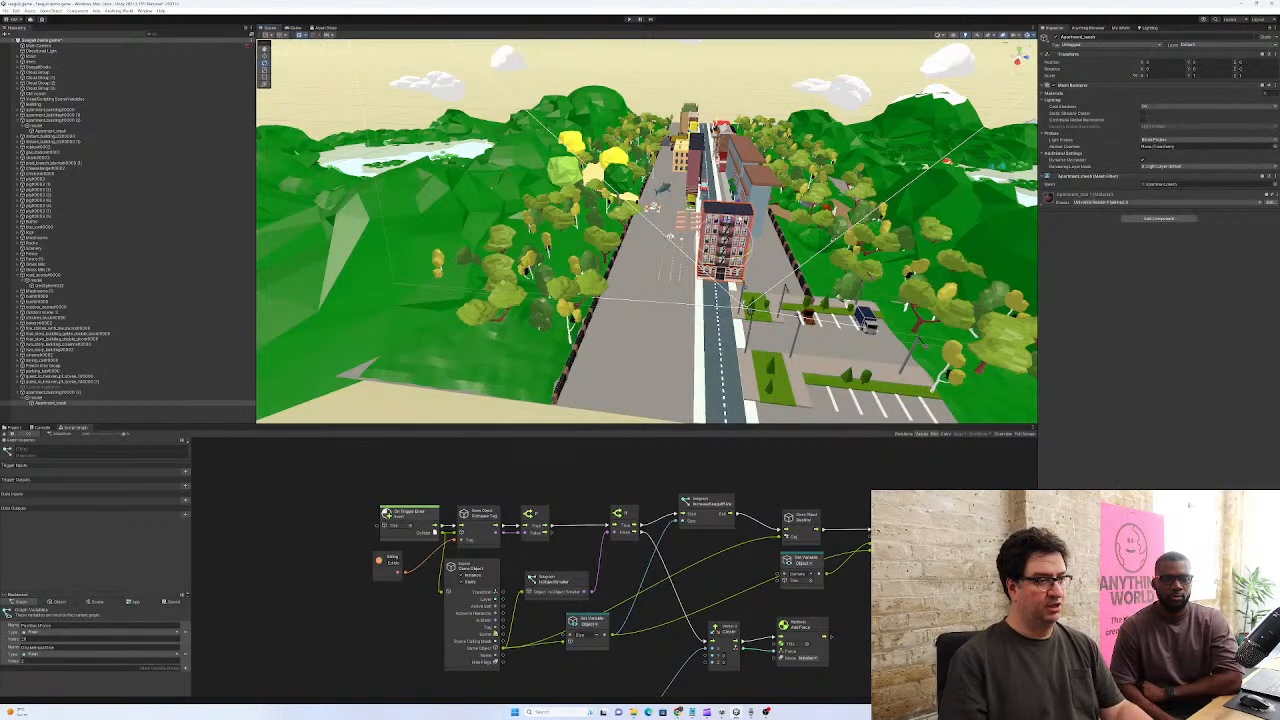
Move the copied apartment building along the road, closer to the seagull's starting point
left_click(63, 392)
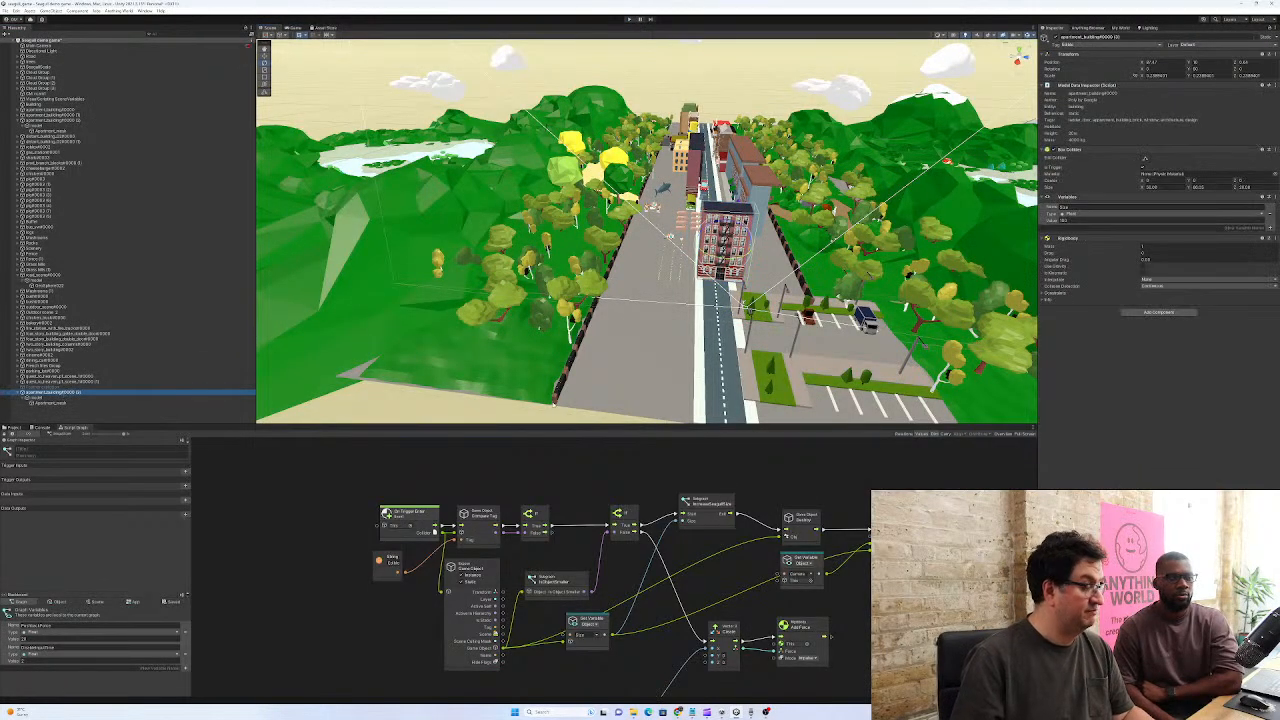
left_click_drag(685, 310, 850, 304, "alt")
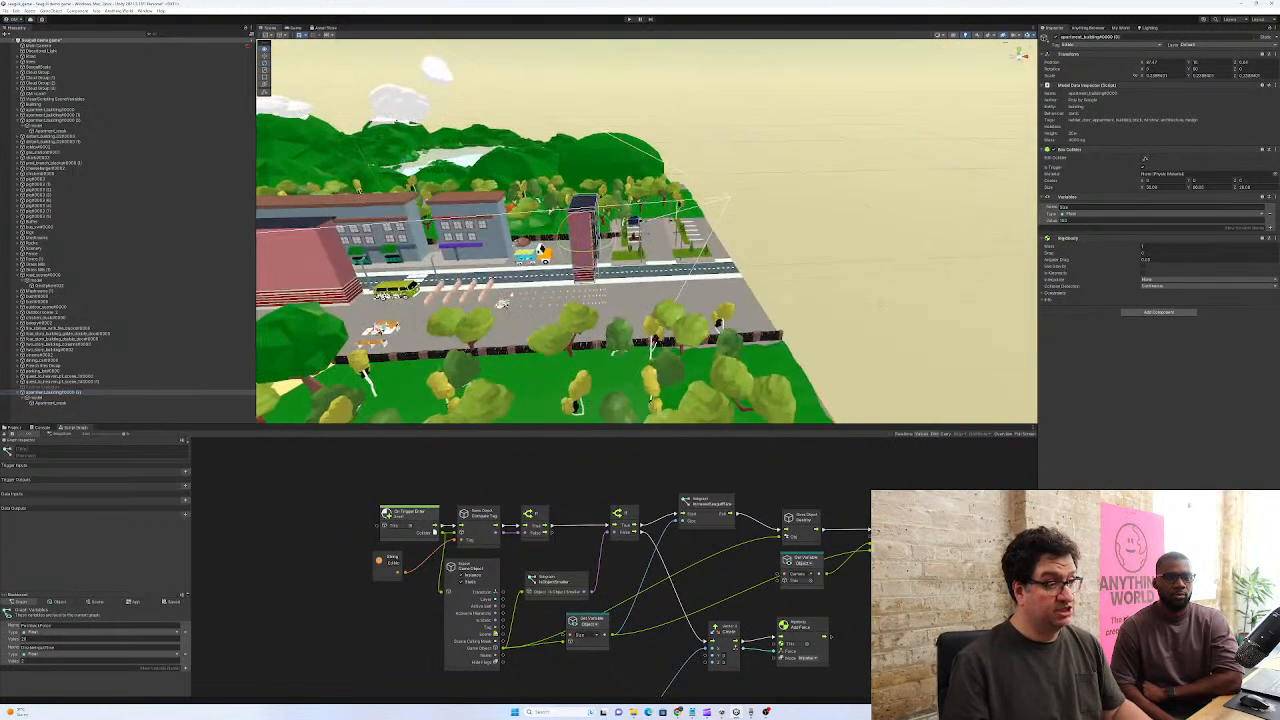
left_click_drag(612, 240, 657, 240)
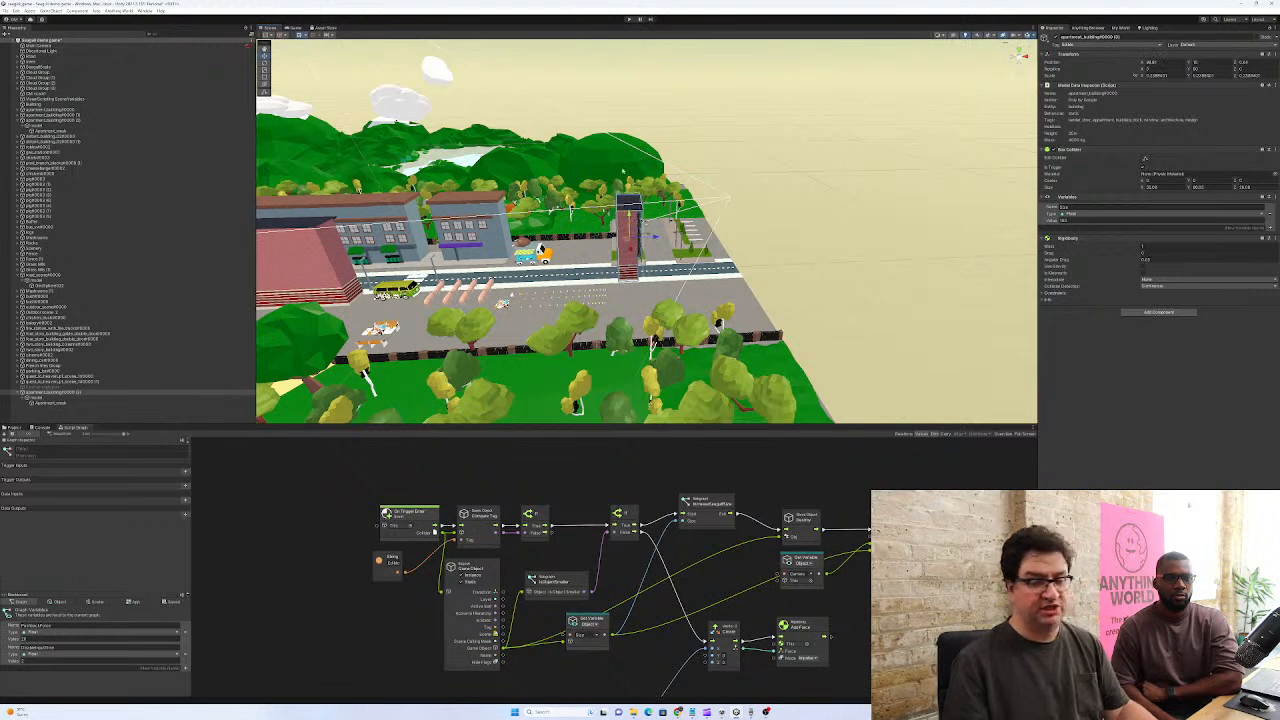
Play the scene to fly the seagull at the moved building, inspect the seagull's Rigidbody values during play, and stop it
left_click(630, 20)
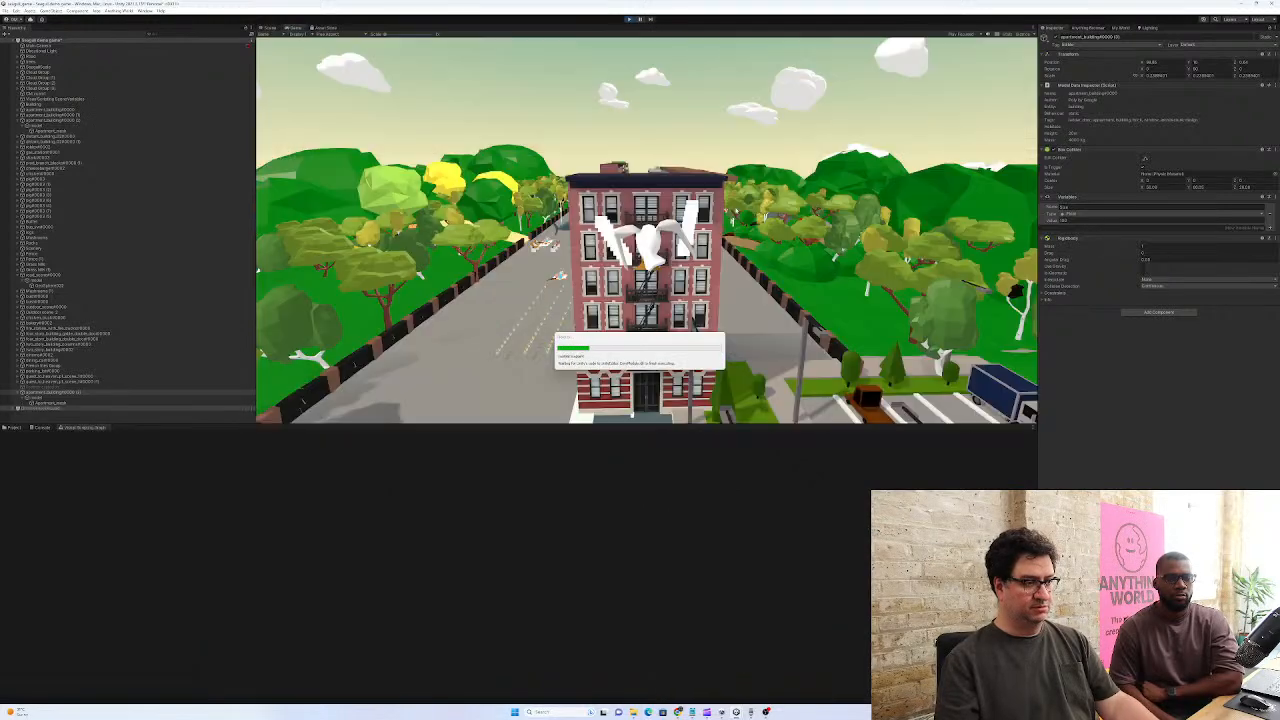
key("w")
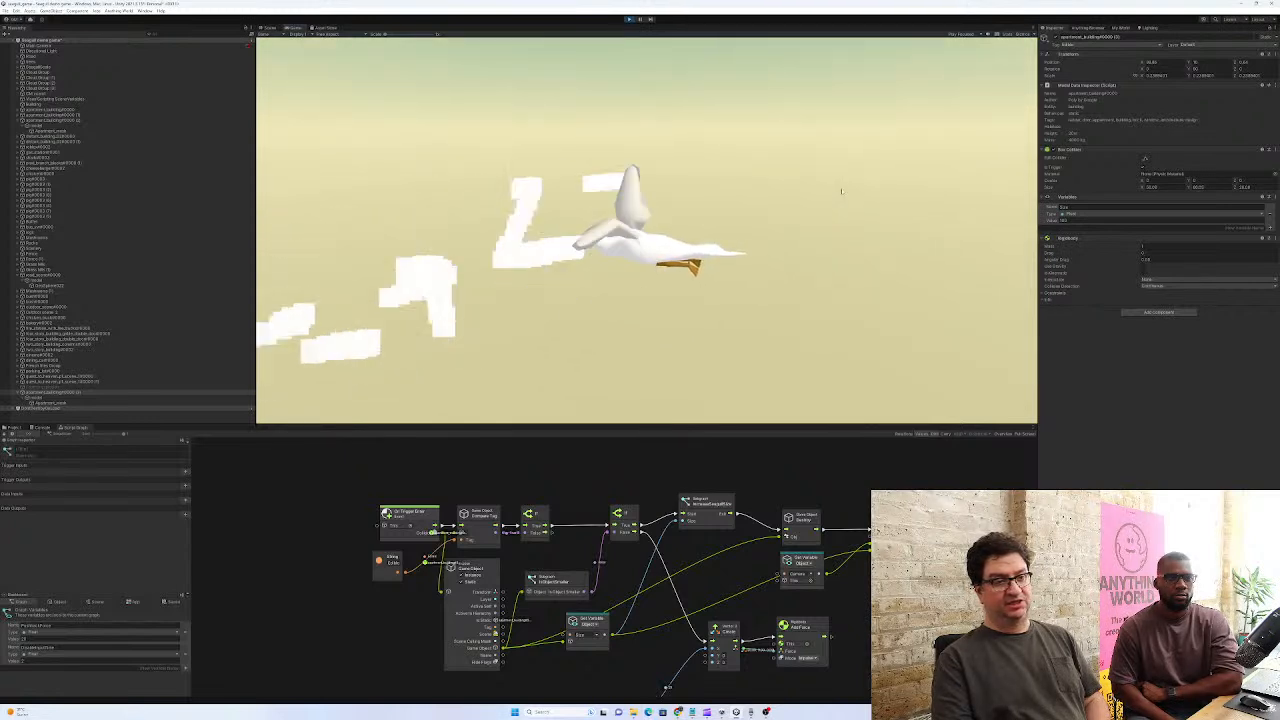
key("Right")
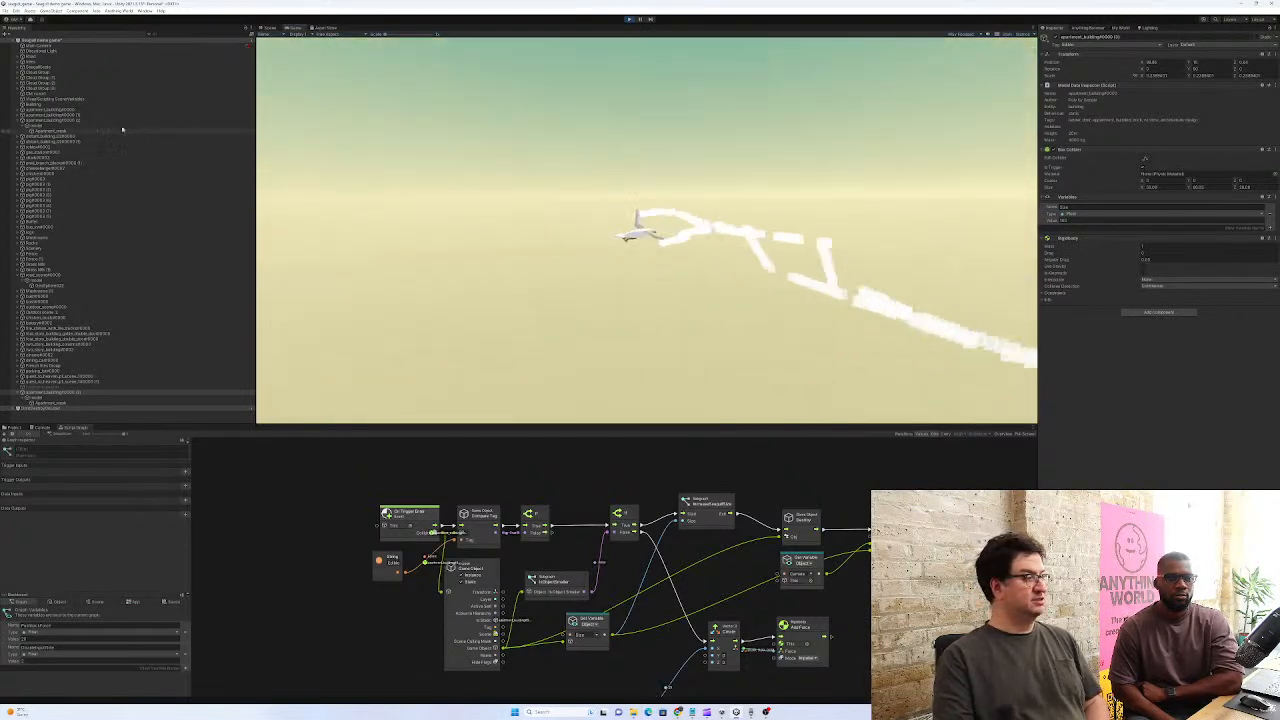
left_click(80, 68)
left_click(79, 67)
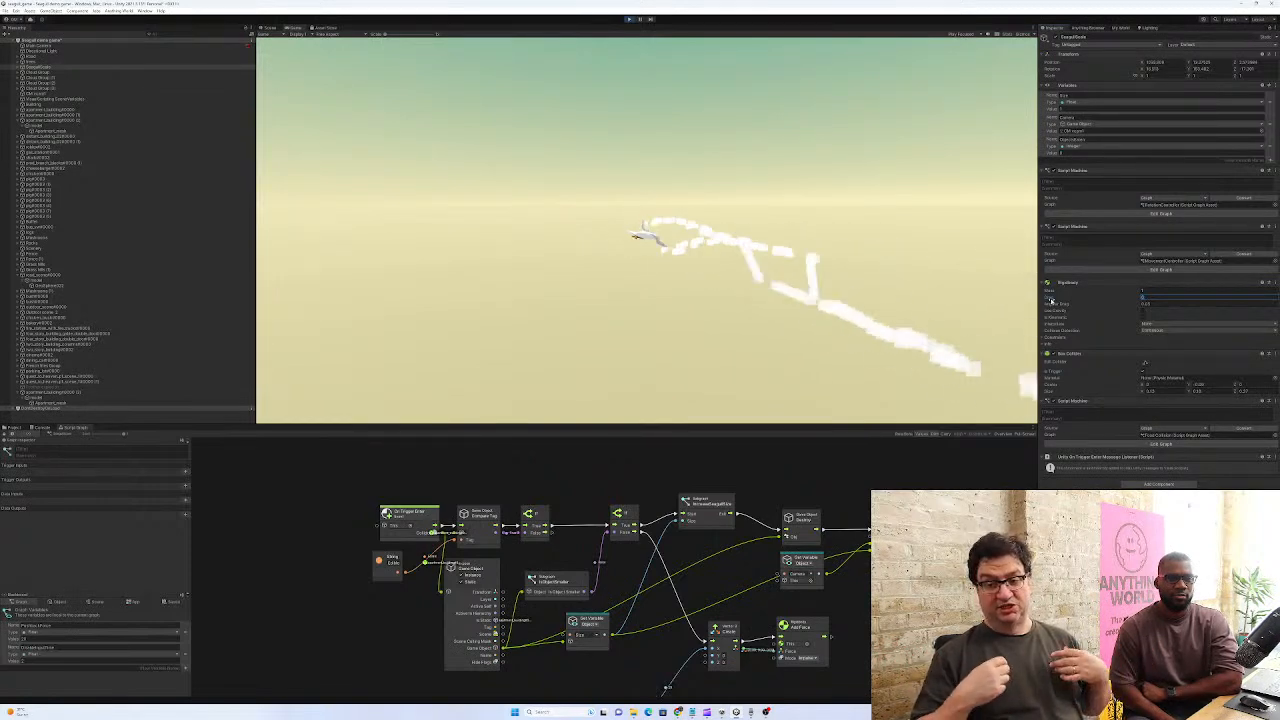
left_click(629, 19)
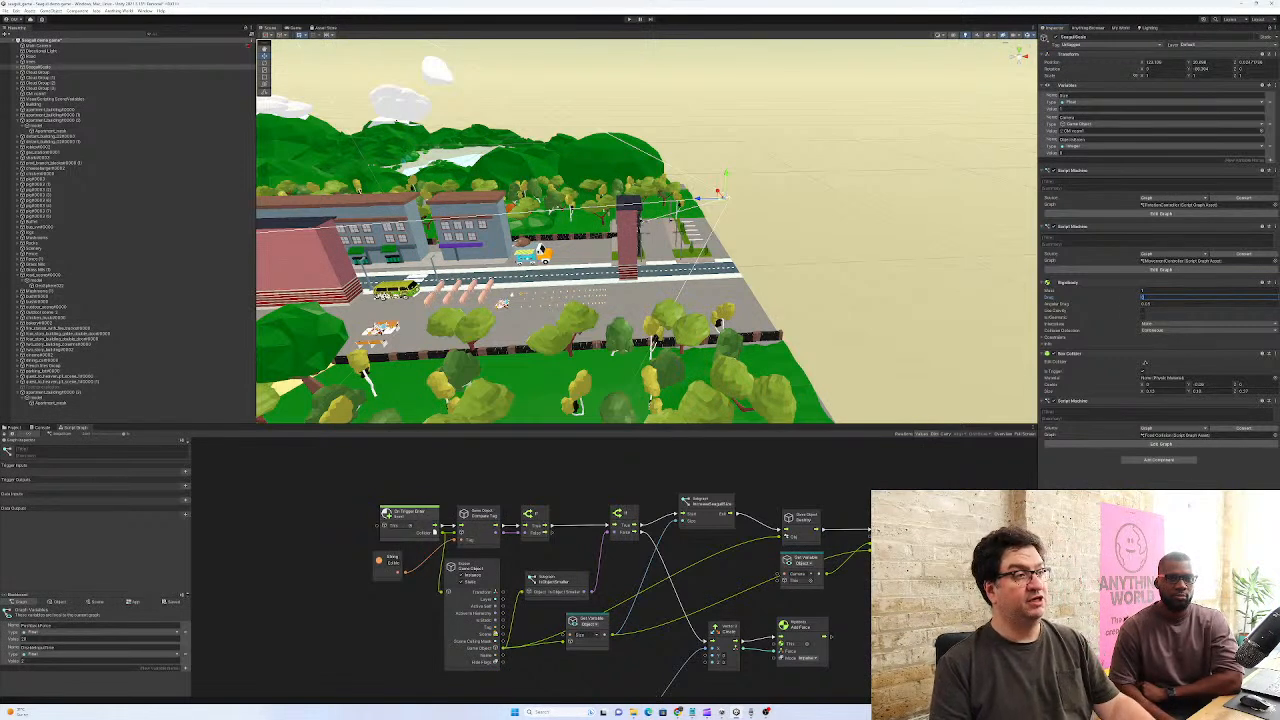
Play the scene again to examine the push-back together with the seagull's Rigidbody drag, and stop it
left_click(630, 19)
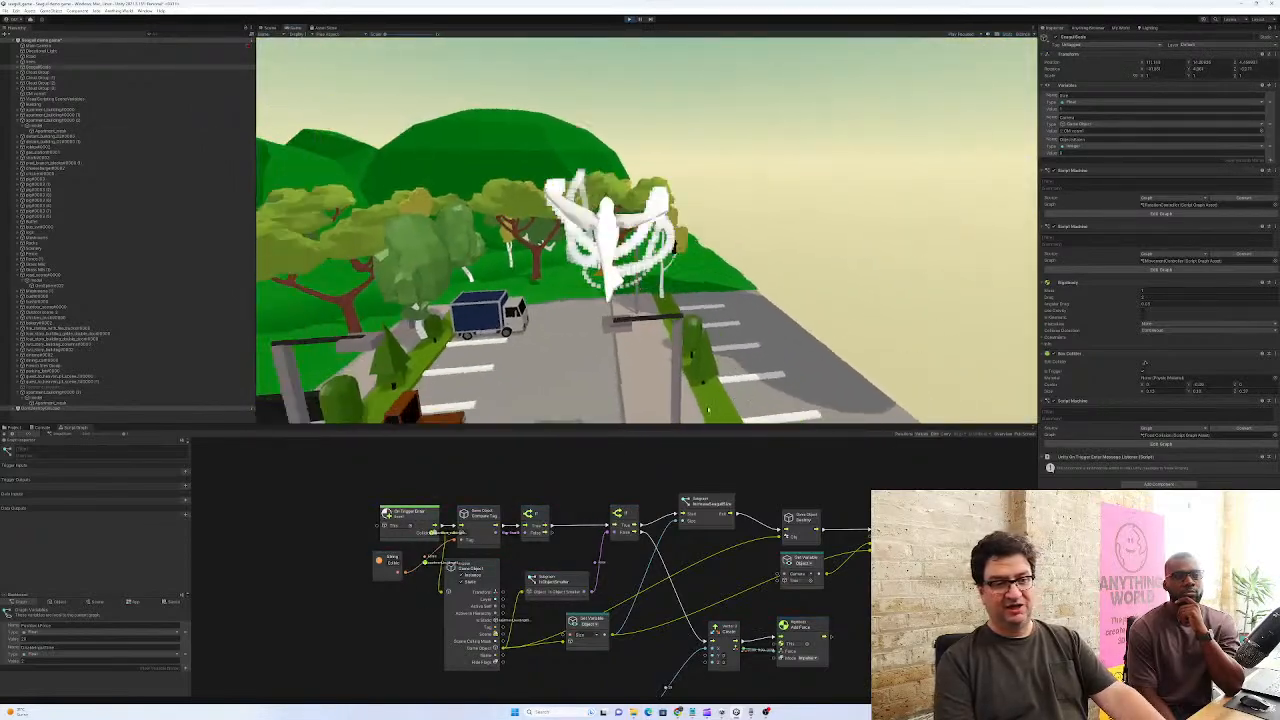
left_click(1150, 297)
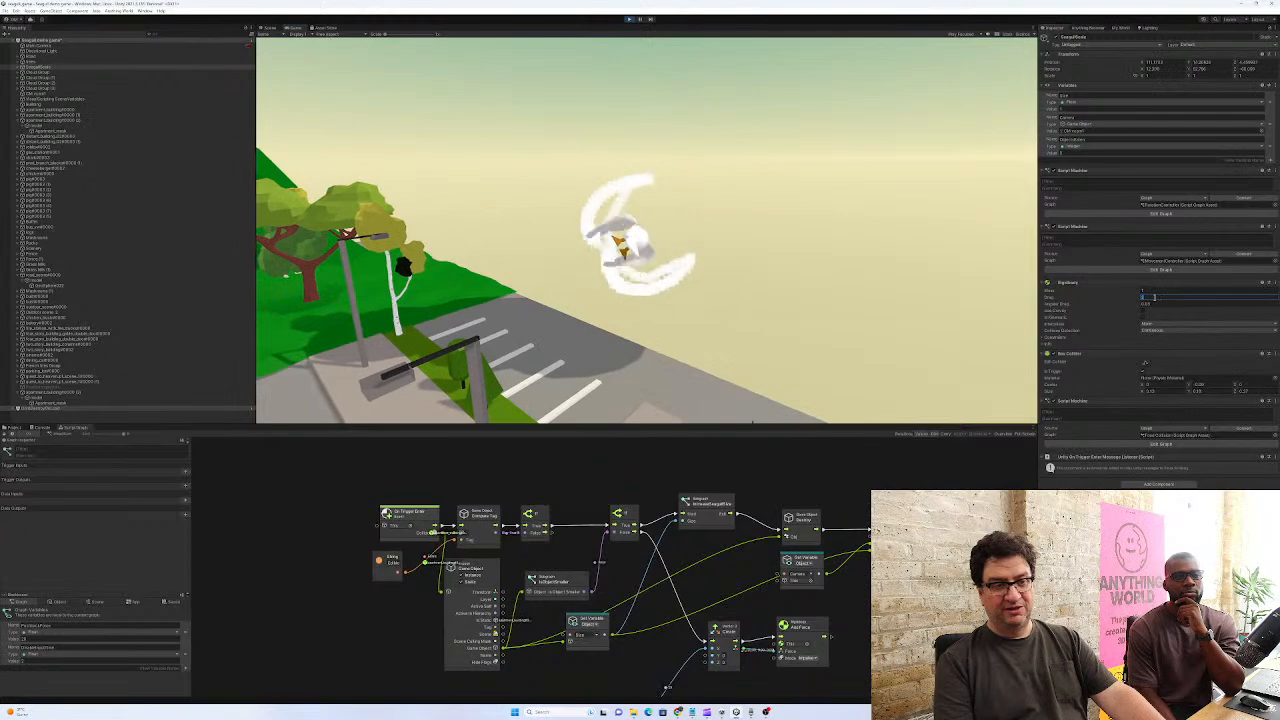
left_click(859, 300)
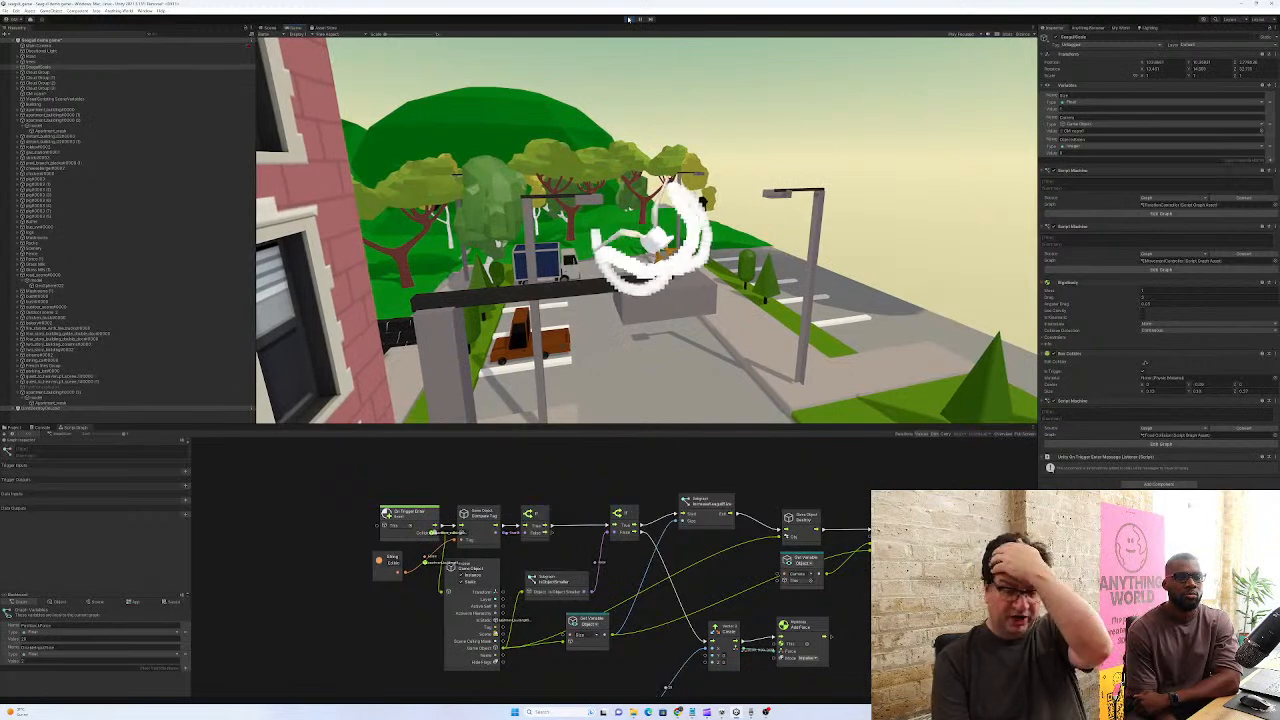
left_click(628, 18)
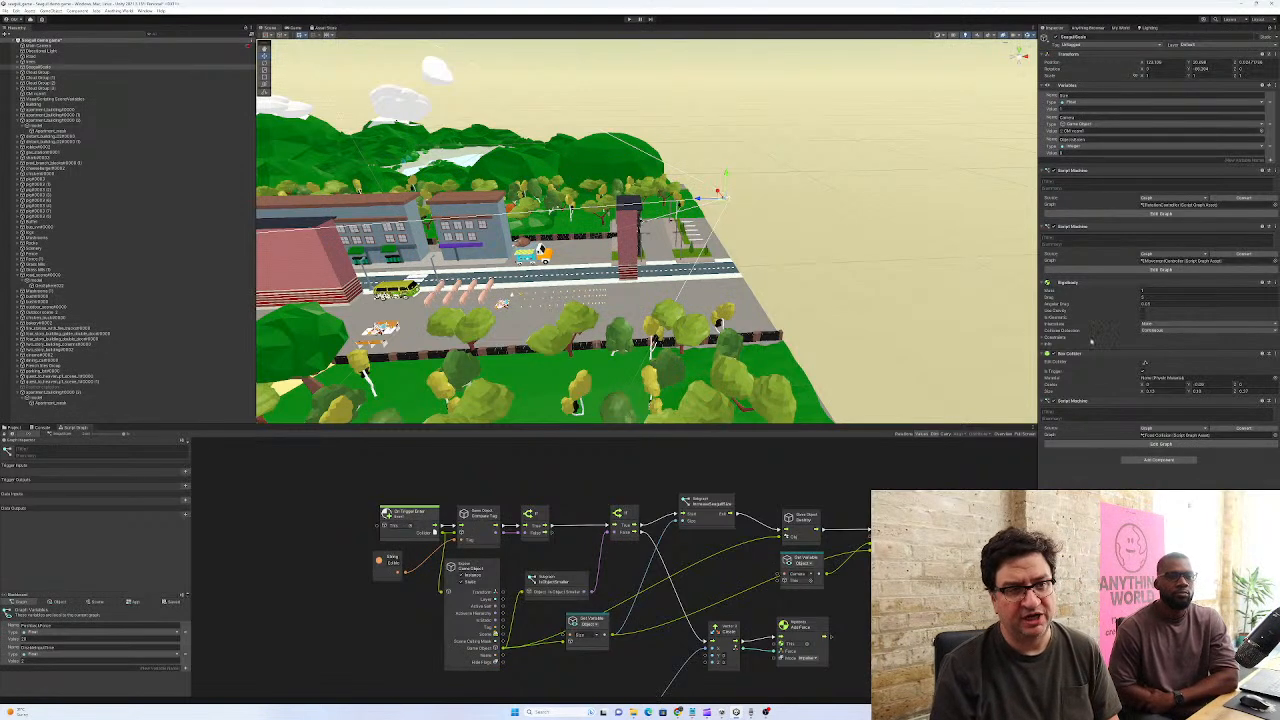
Open the seagull's movement controller graph and add a Boolean object variable to the seagull
left_click(1160, 269)
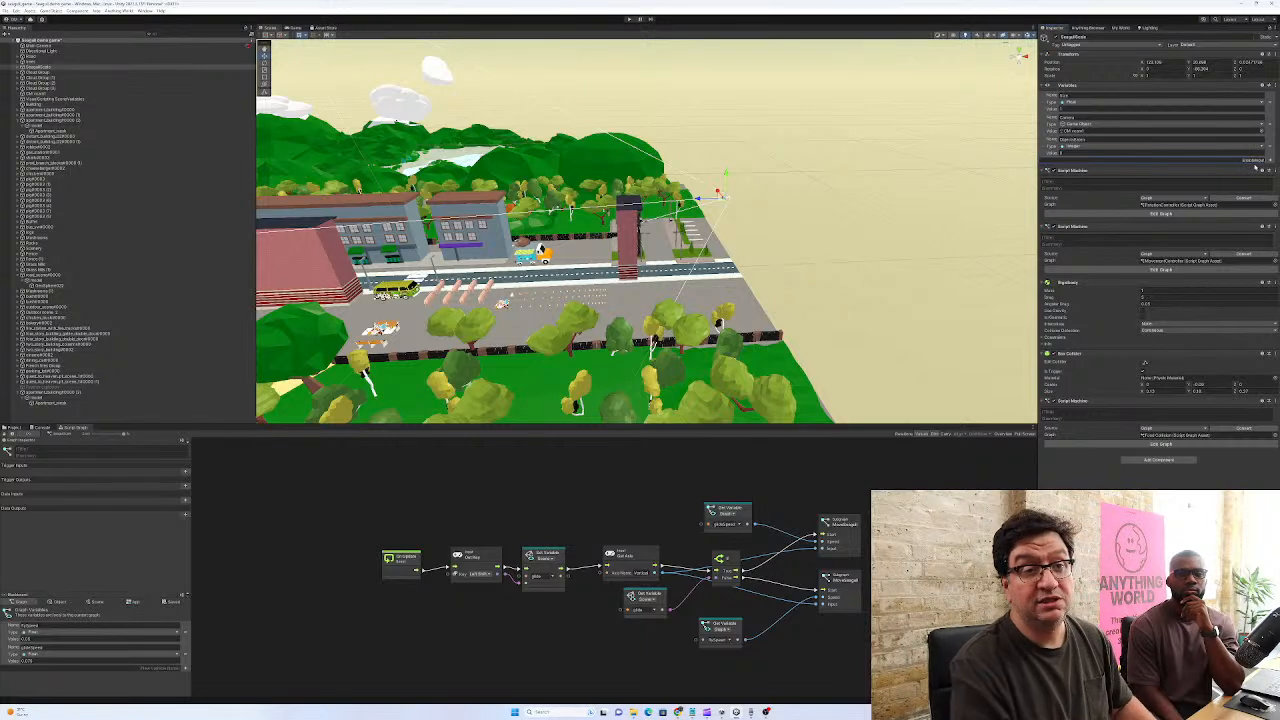
left_click(1271, 161)
left_click(1112, 168)
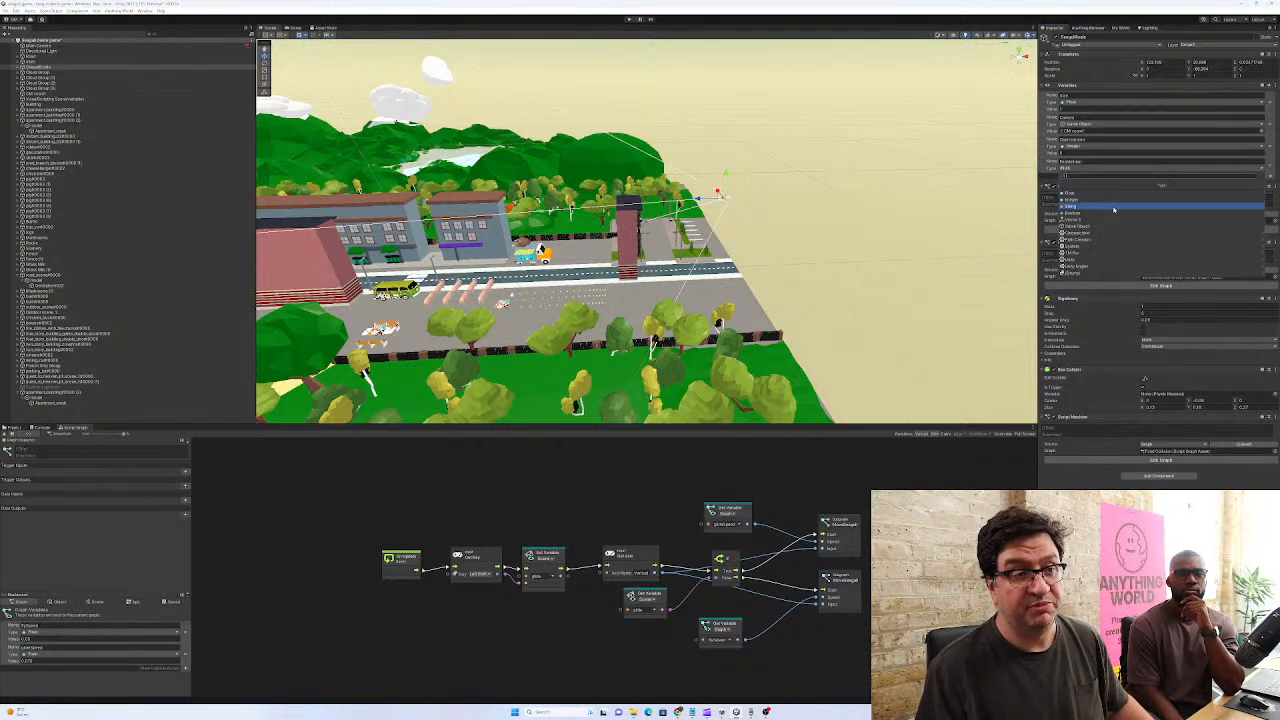
left_click(1100, 212)
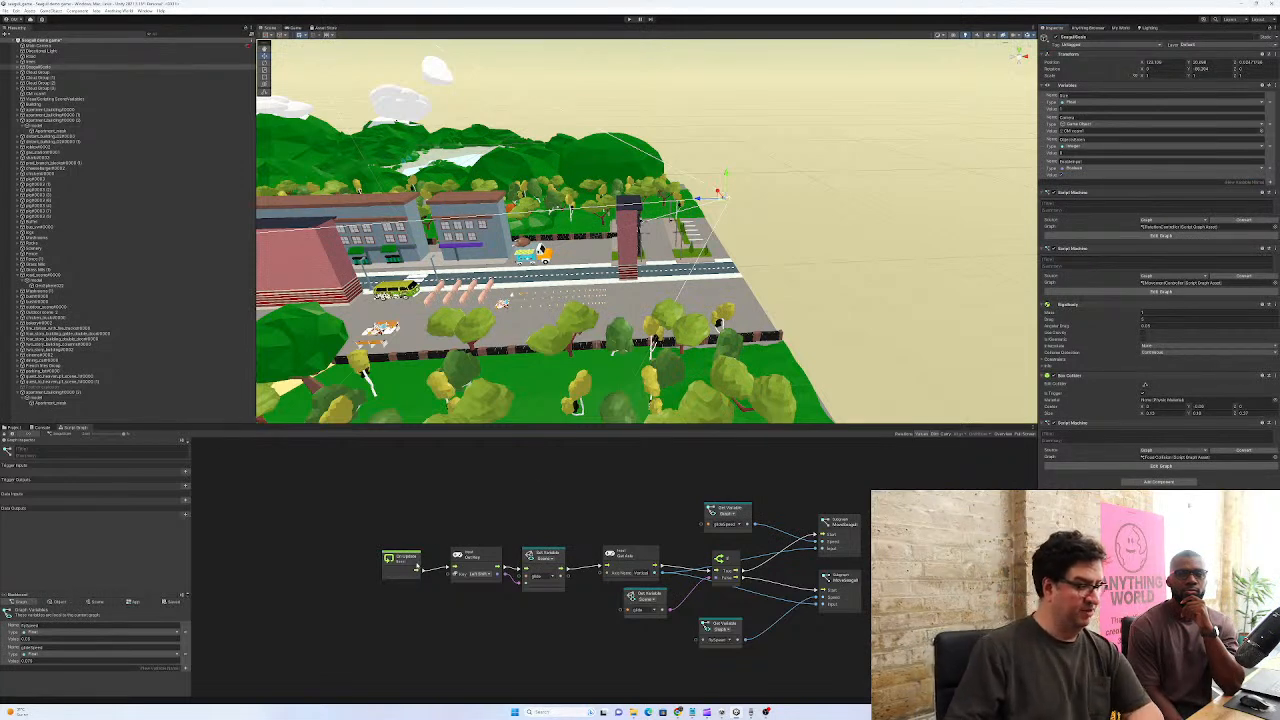
Make room beside On Update in the movement graph and add a Get Object Variable node reading the seagull's new Boolean variable
left_click(398, 557)
left_click_drag(398, 557, 320, 532)
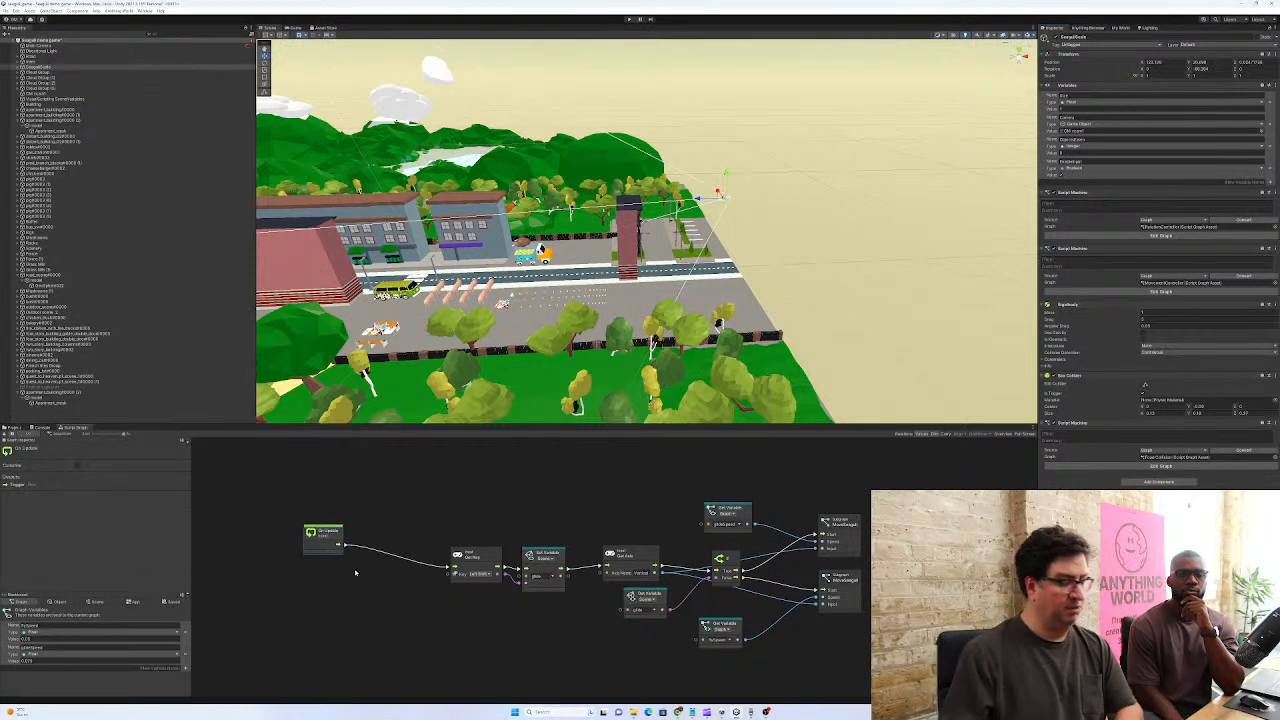
right_click(307, 593)
left_click(333, 598)
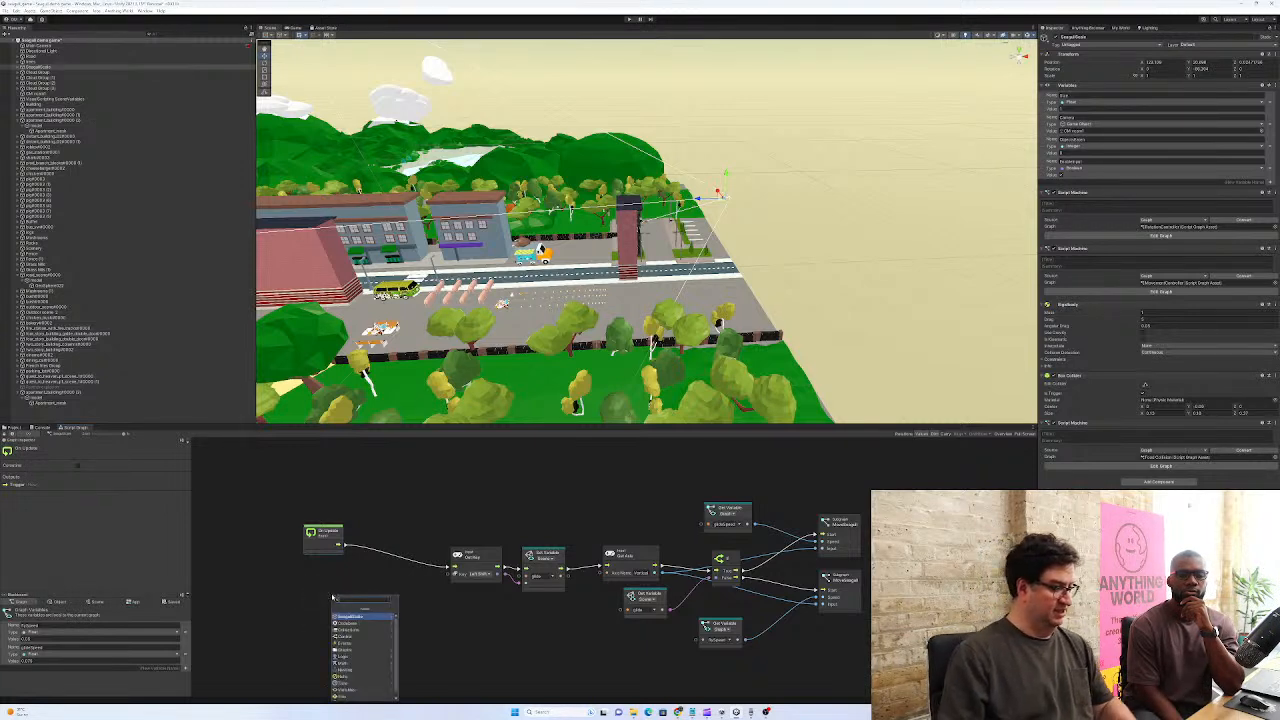
type("get p")
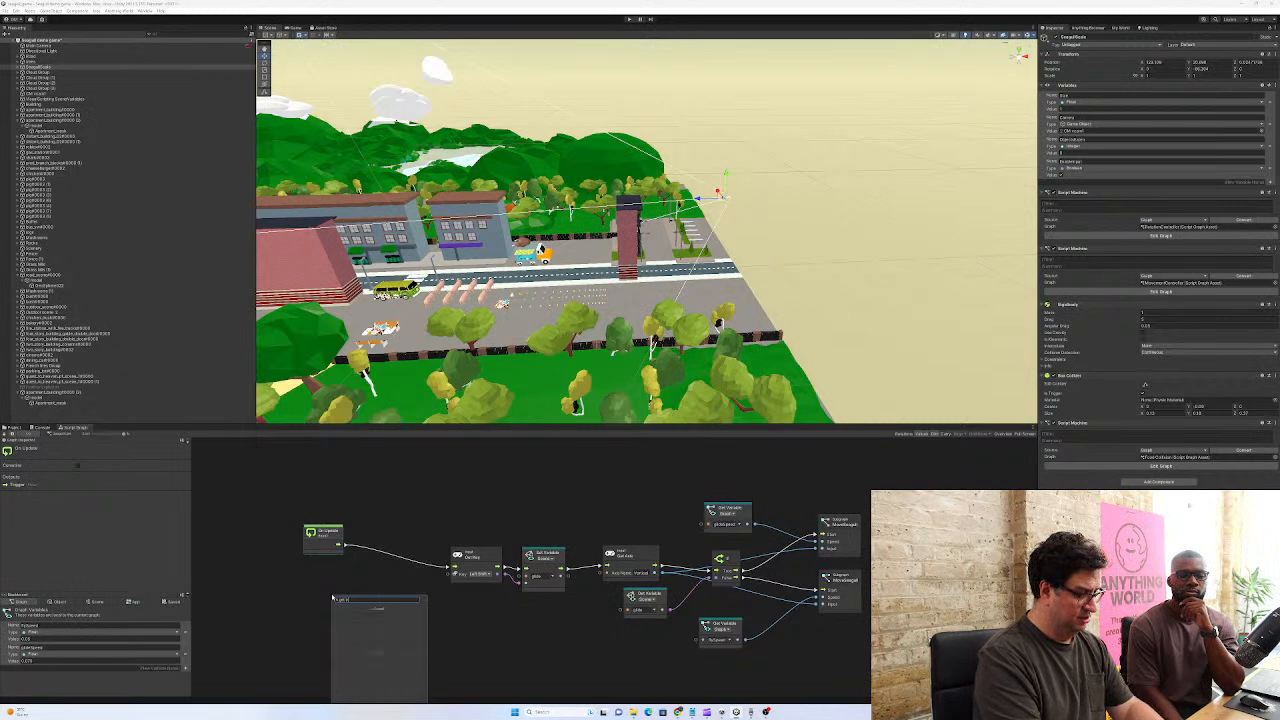
key("BackSpace")
type("object po")
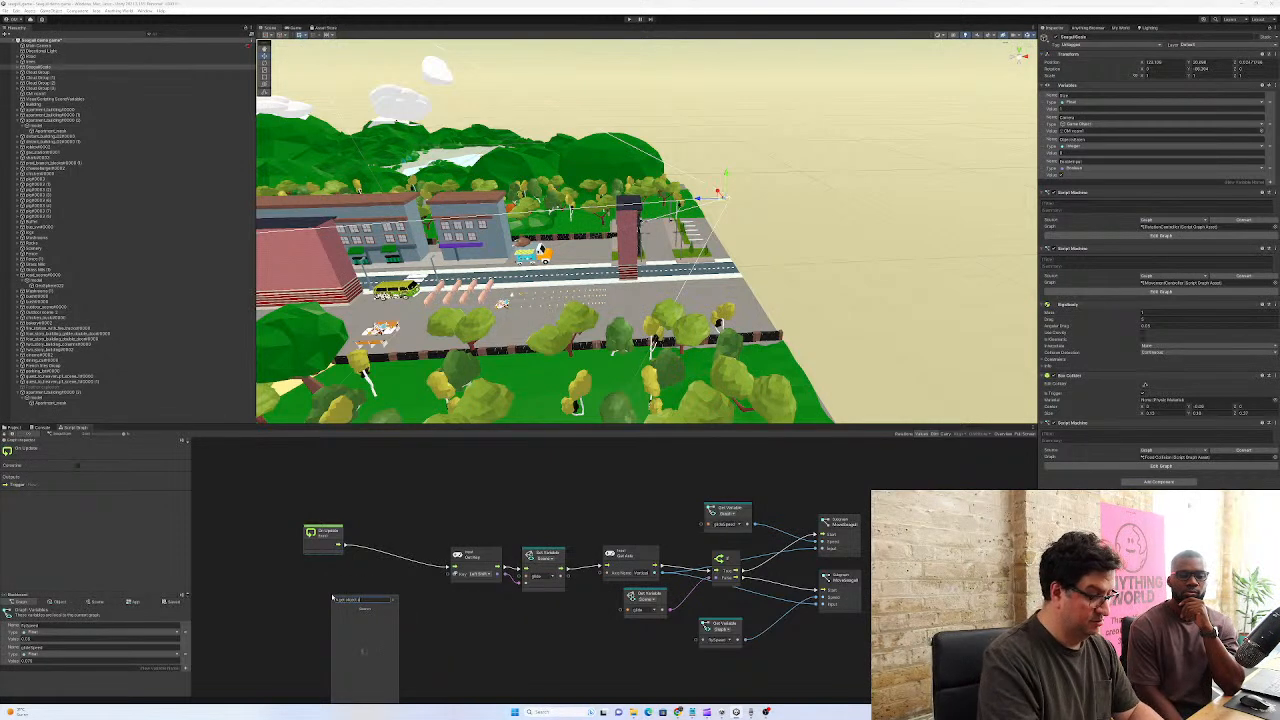
left_click(366, 615)
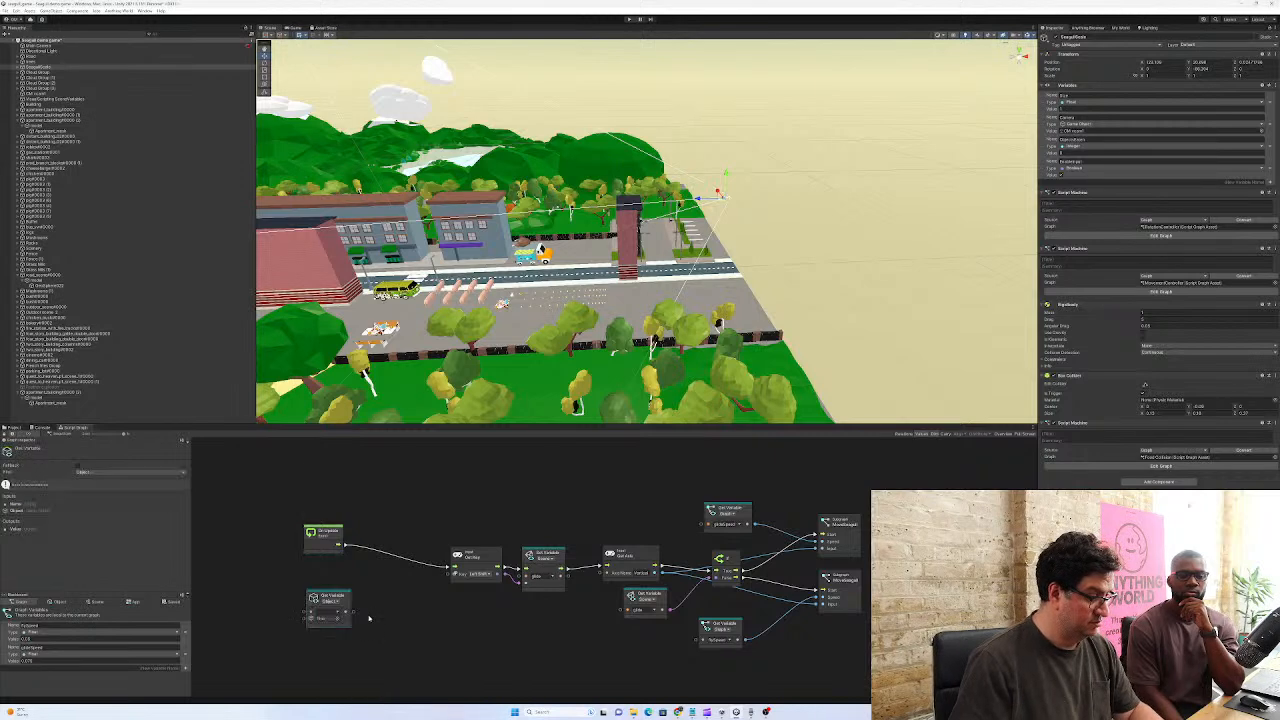
left_click(346, 619)
left_click(355, 626)
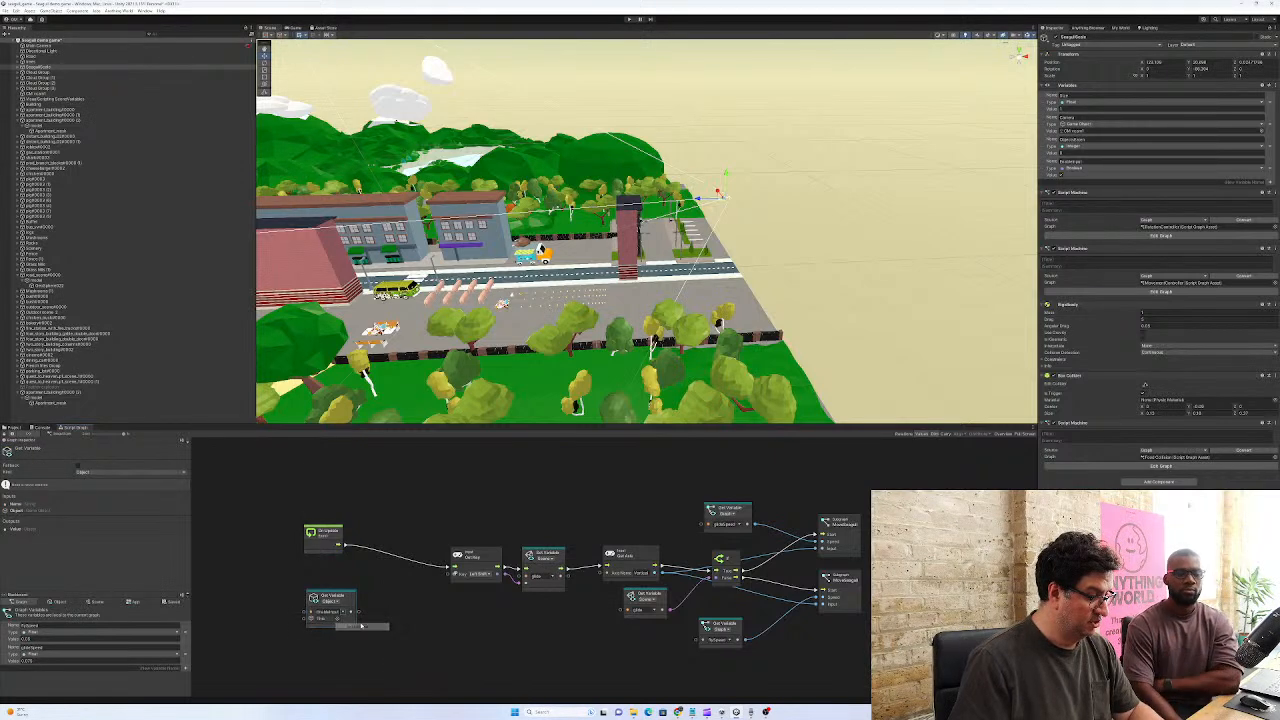
left_click_drag(352, 597, 307, 612)
Insert an If node between On Update and the key input node, with the Boolean variable as its condition
right_click(392, 611)
left_click(415, 615)
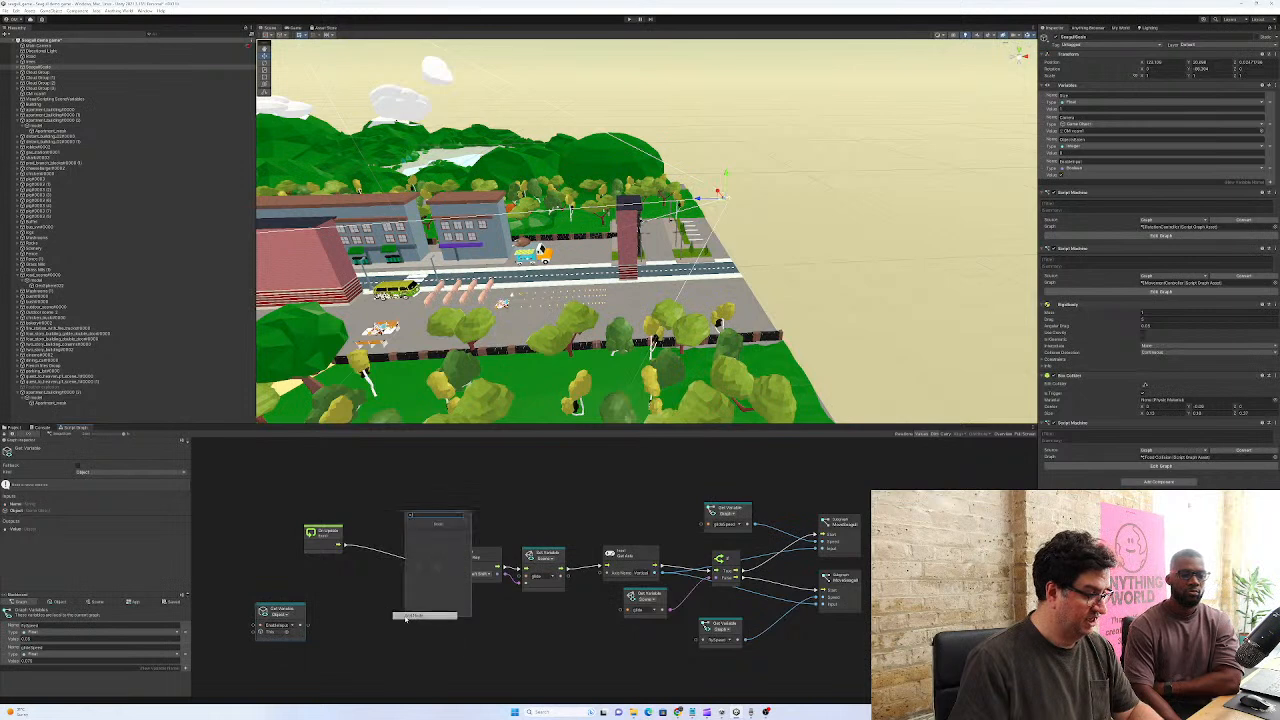
type("if")
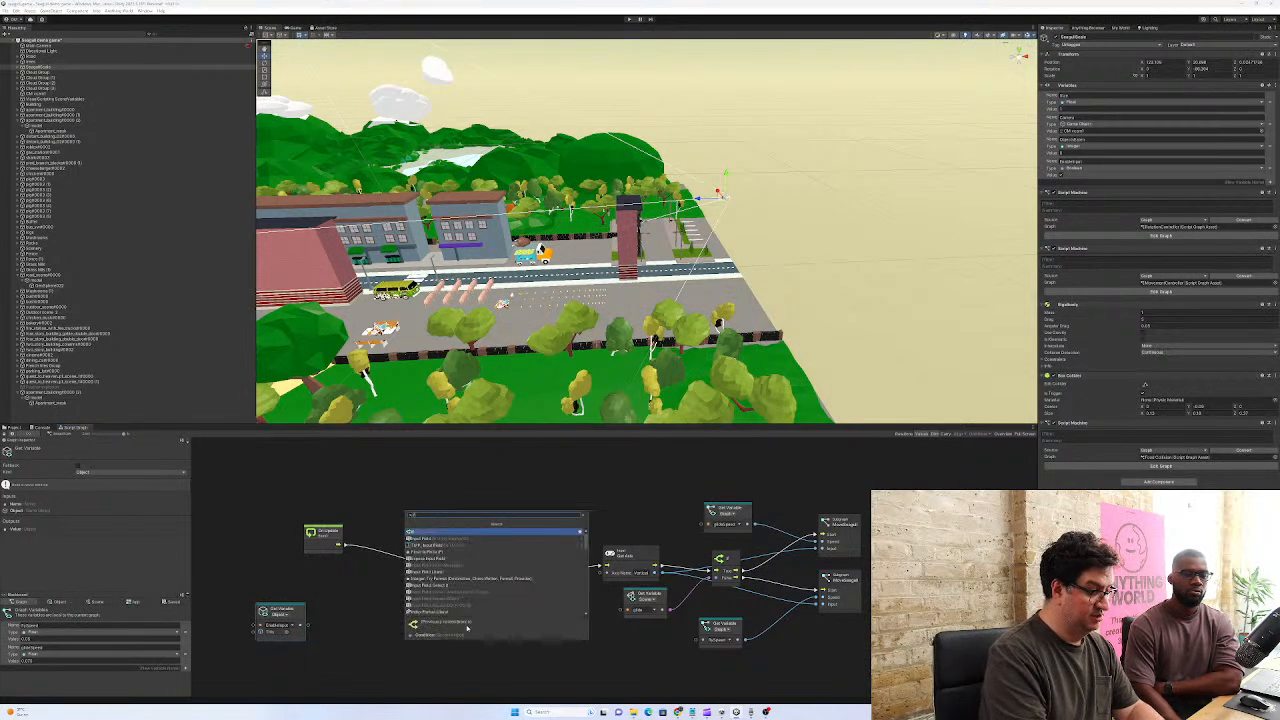
left_click(440, 535)
left_click_drag(306, 627, 412, 541)
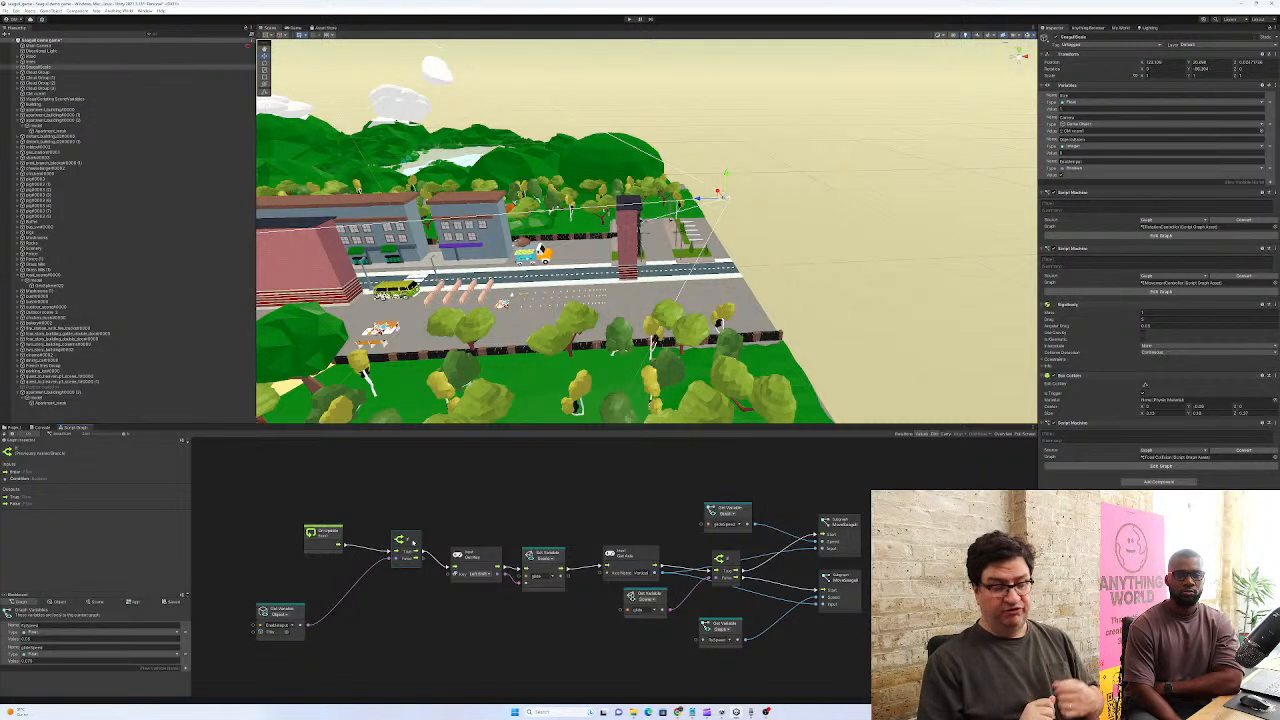
Copy the If and Get Variable nodes into the RotationController graph and wire them between On Update and the first axis input node
left_click(409, 624)
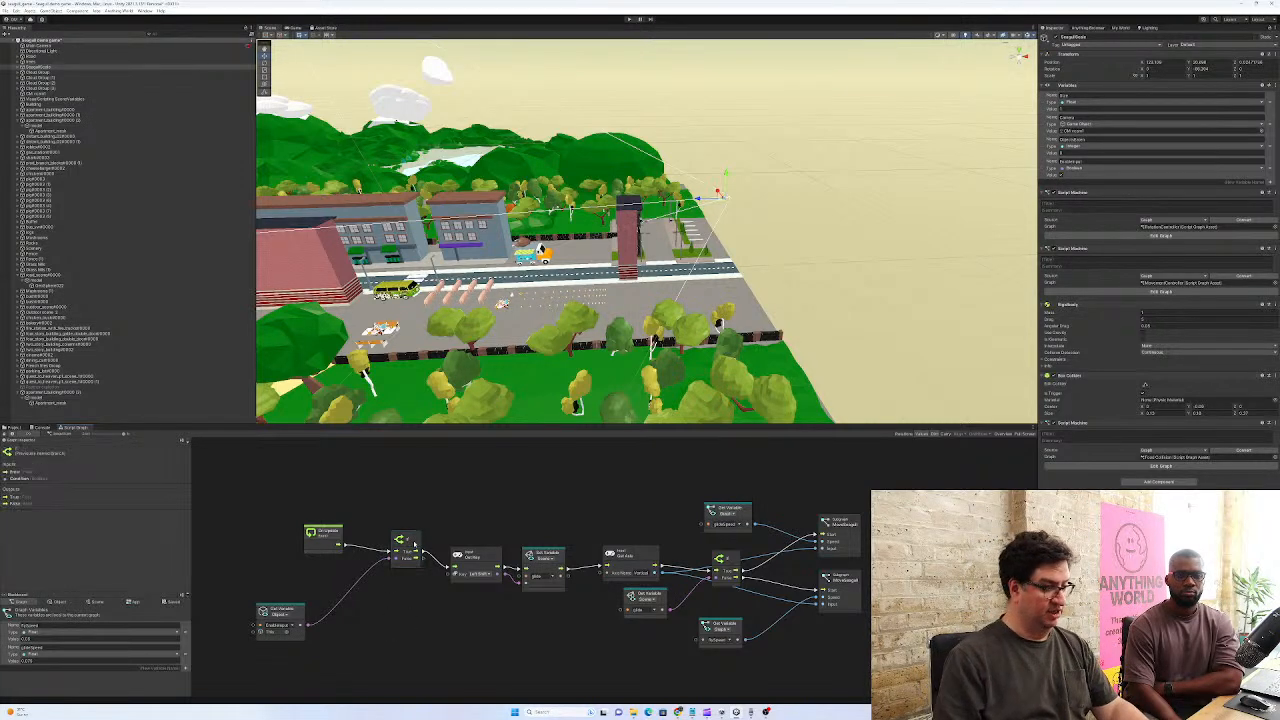
left_click(298, 612)
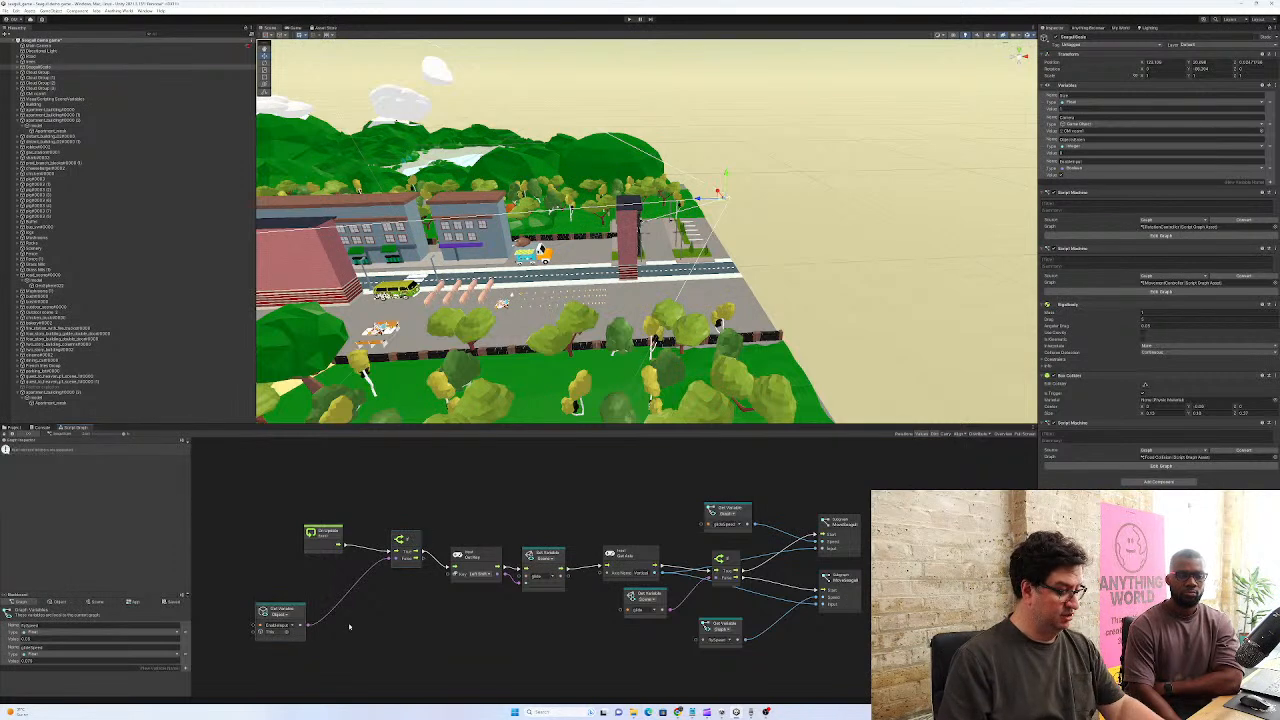
left_click(1167, 235)
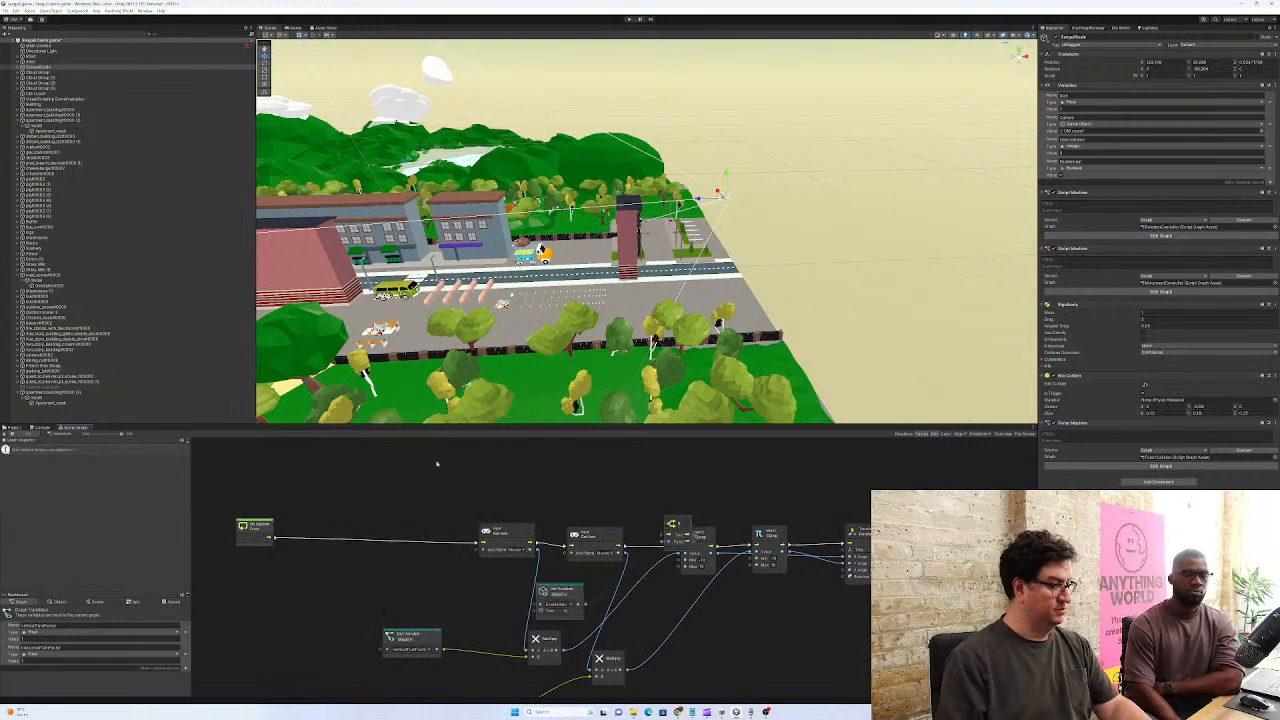
left_click_drag(693, 537, 413, 518)
left_click_drag(272, 537, 483, 548)
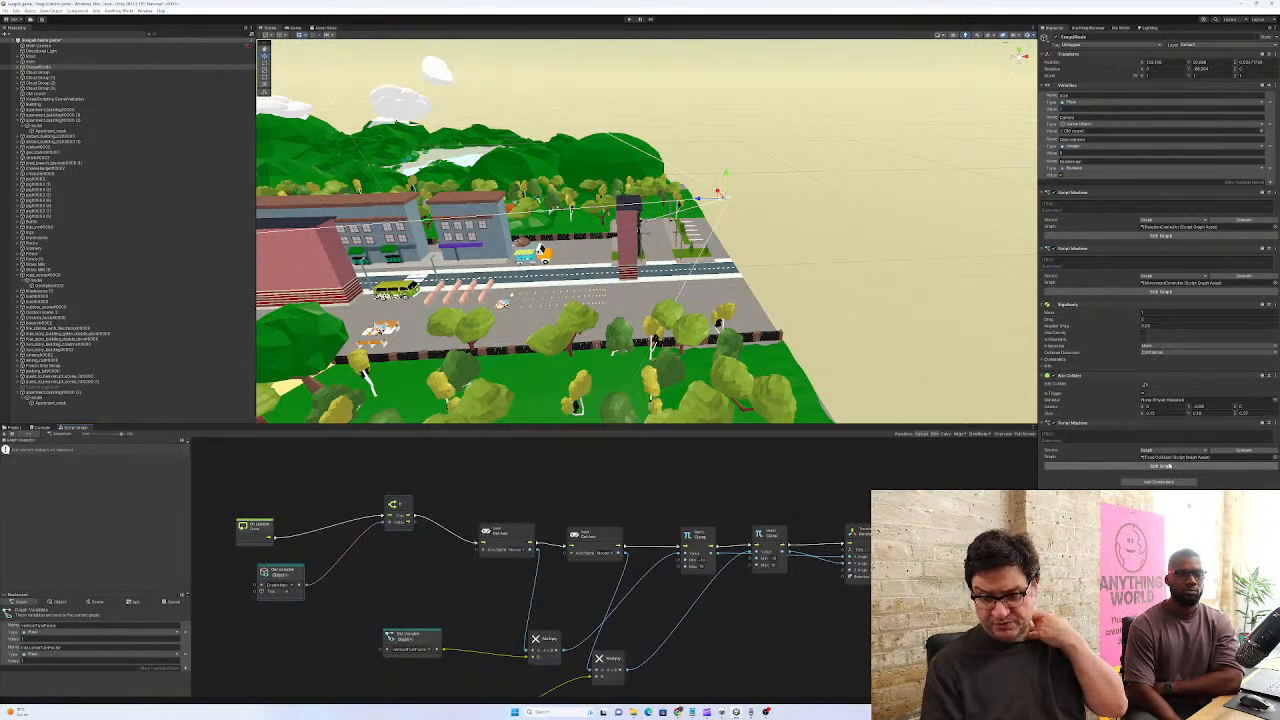
Open the food collision graph and add a Set Object Variable node for the Boolean variable below the Add Force node
left_click(1174, 466)
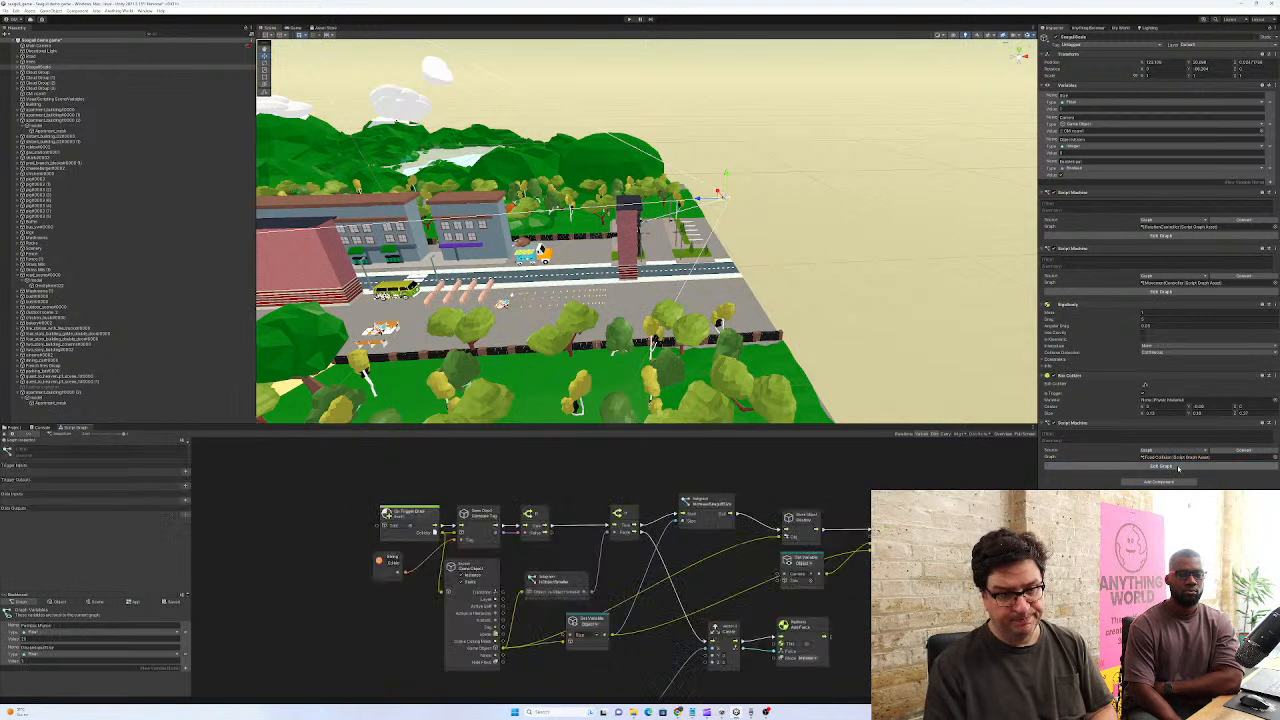
middle_click_drag(909, 624, 752, 531)
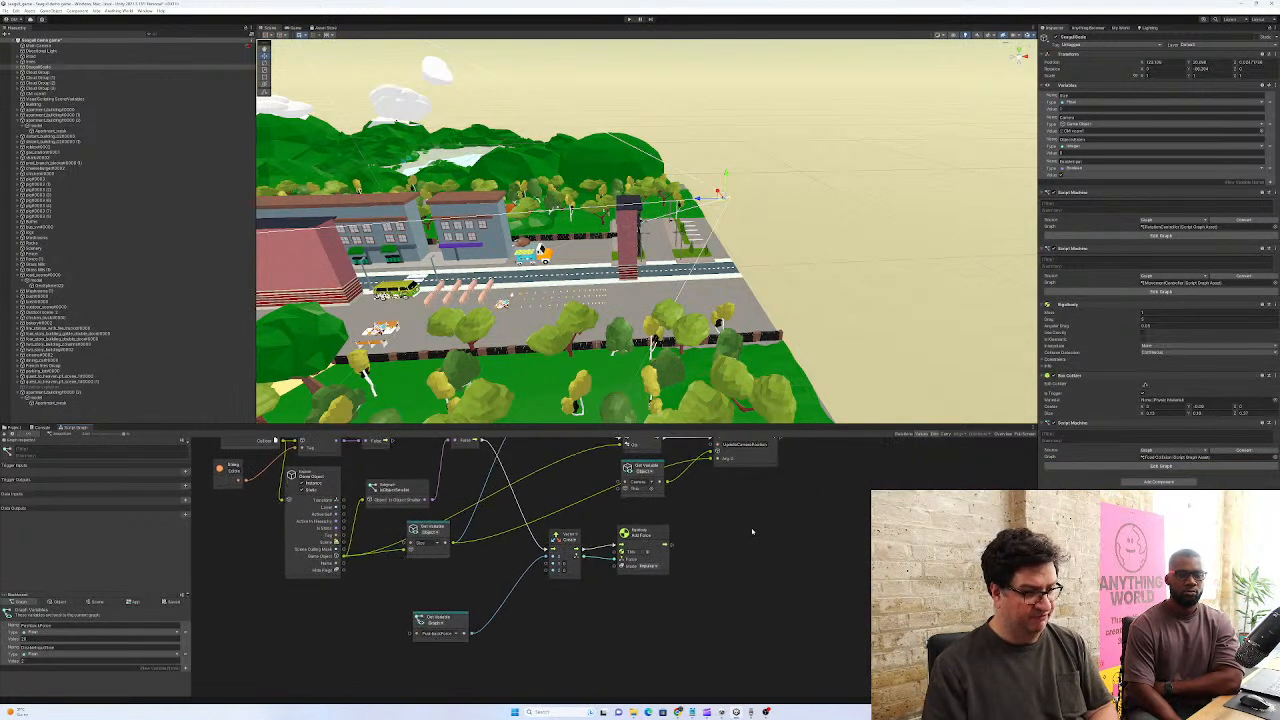
right_click(742, 626)
type("set obj")
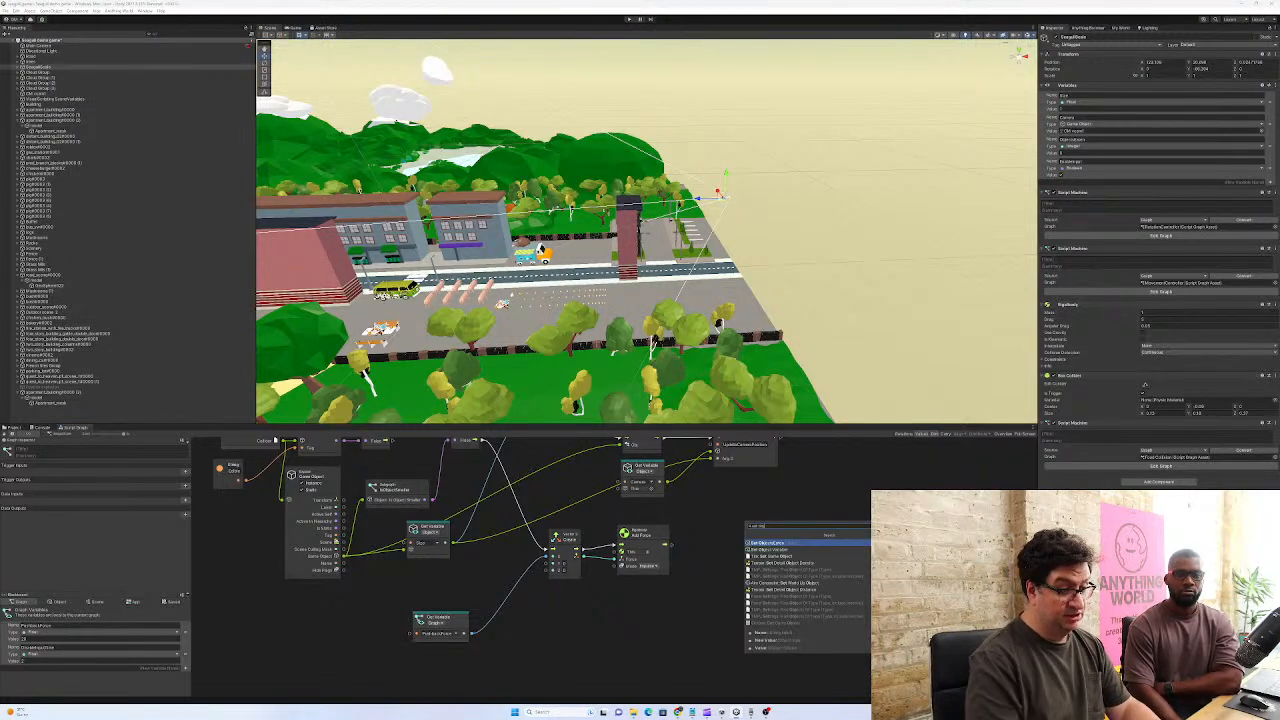
left_click(790, 551)
left_click(758, 651)
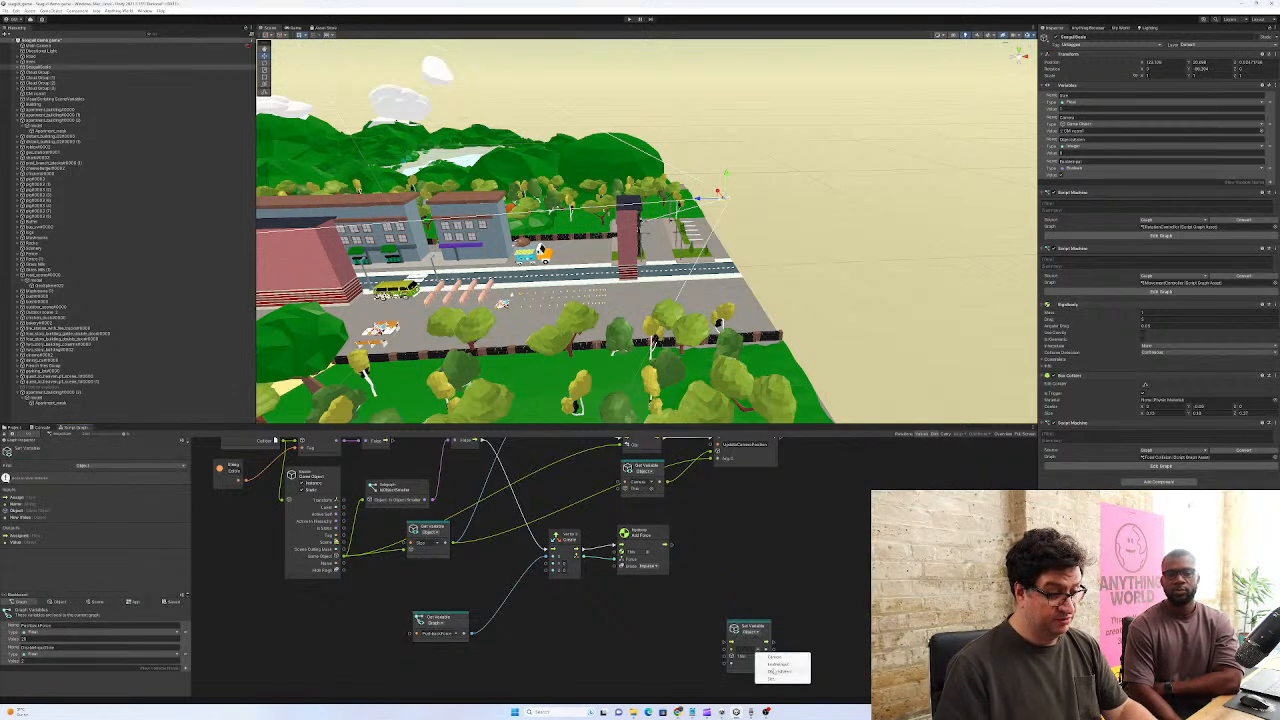
left_click(763, 657)
left_click_drag(774, 627, 728, 603)
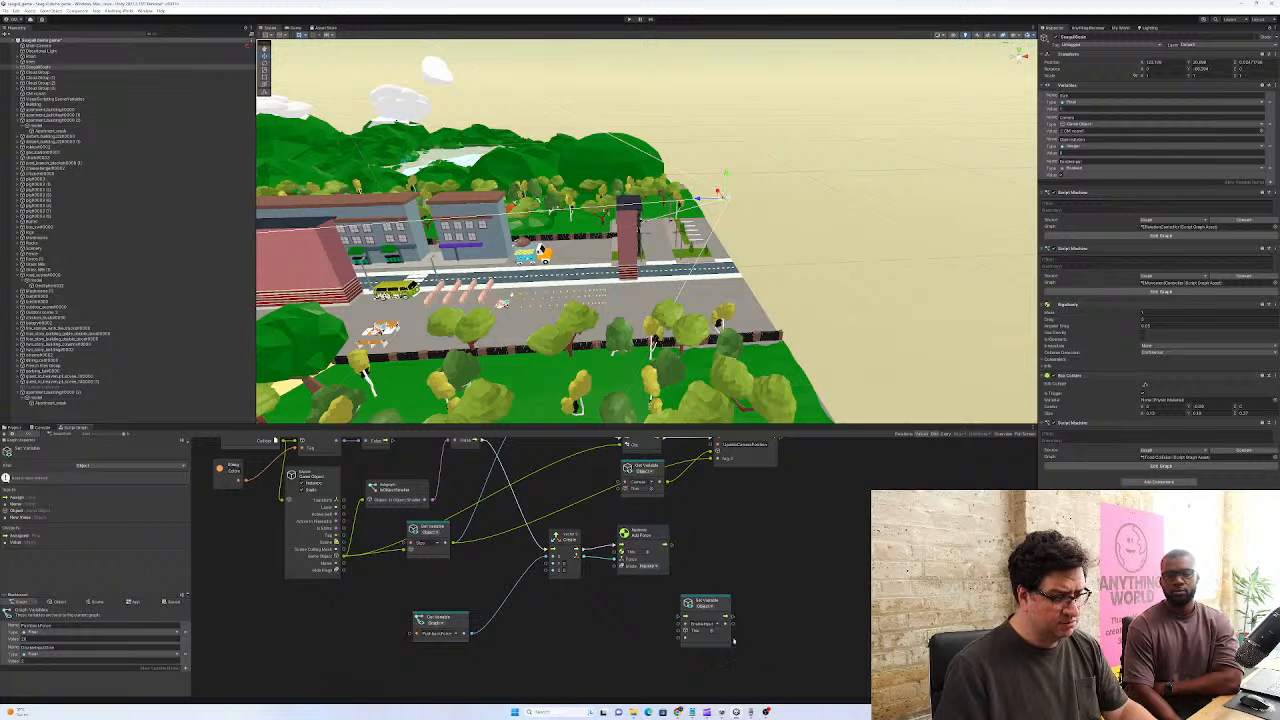
Add a Boolean literal as the Set Variable node's new value and chain Set Variable after Add Force
right_click(592, 651)
left_click(614, 656)
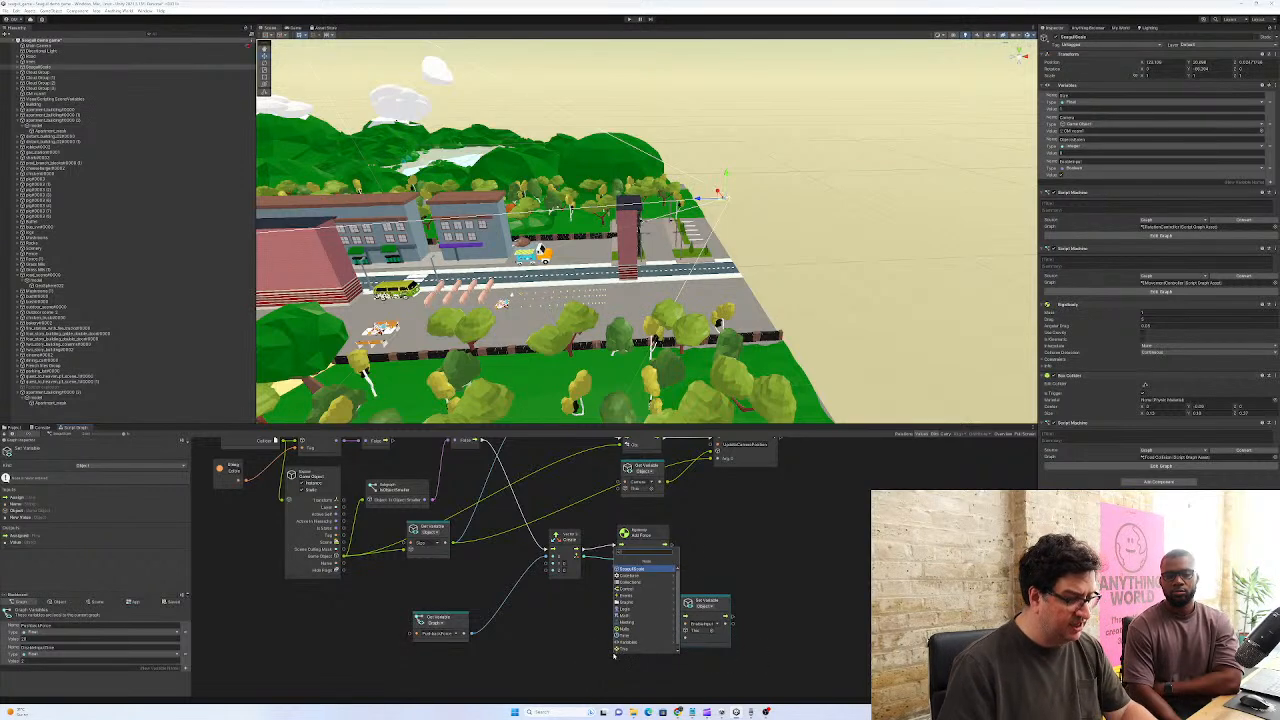
type("timeean")
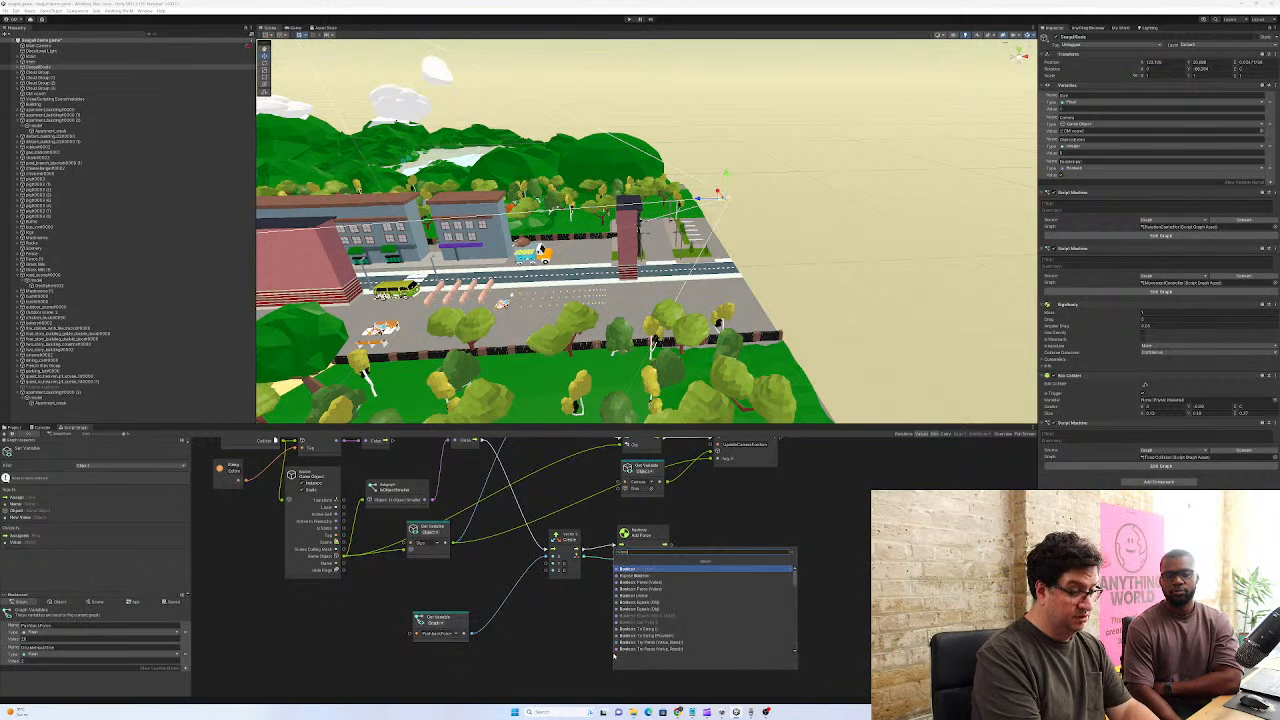
left_click(648, 597)
left_click_drag(629, 668, 600, 622)
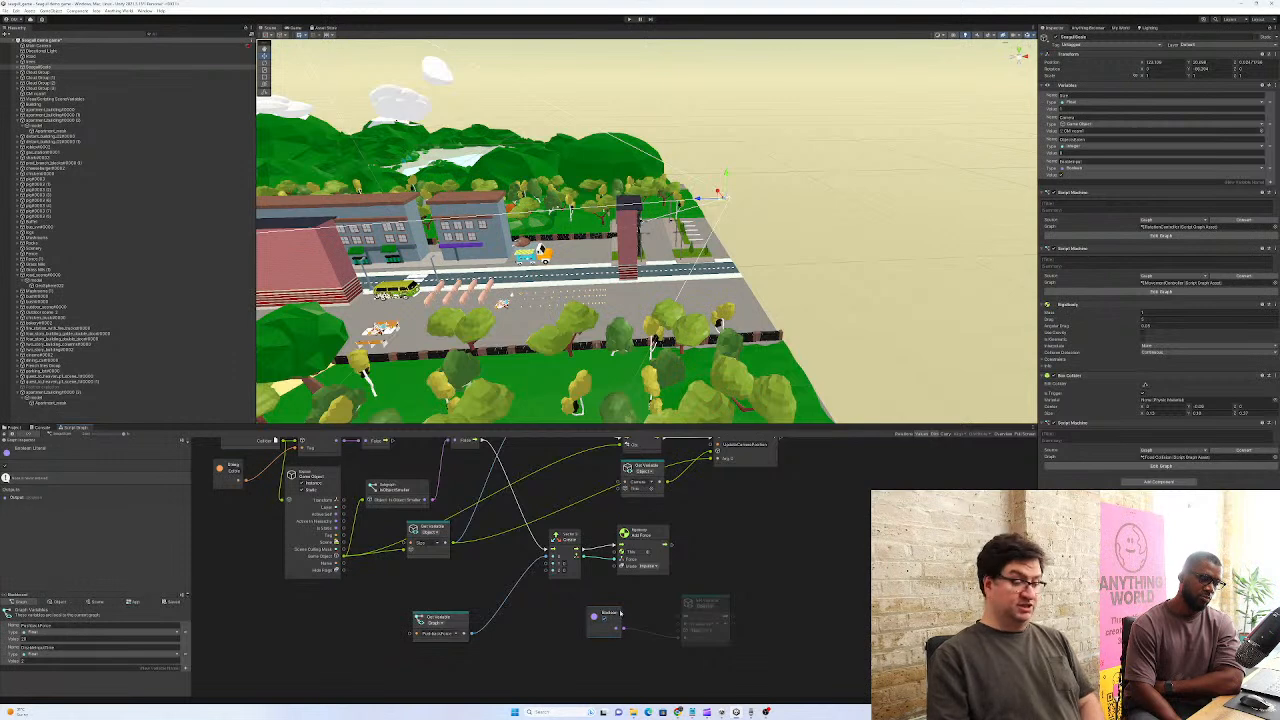
left_click_drag(705, 605, 718, 549)
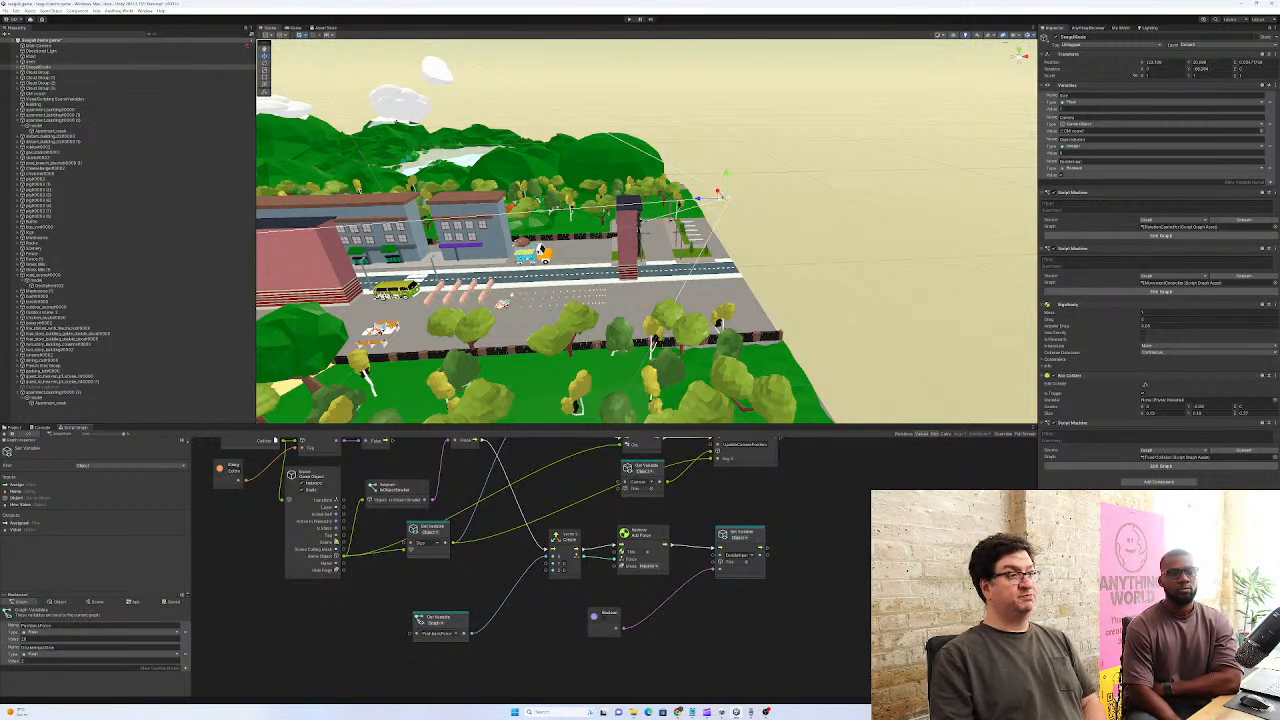
Play the scene to test the seagull's collision with the building, and stop it
left_click(629, 19)
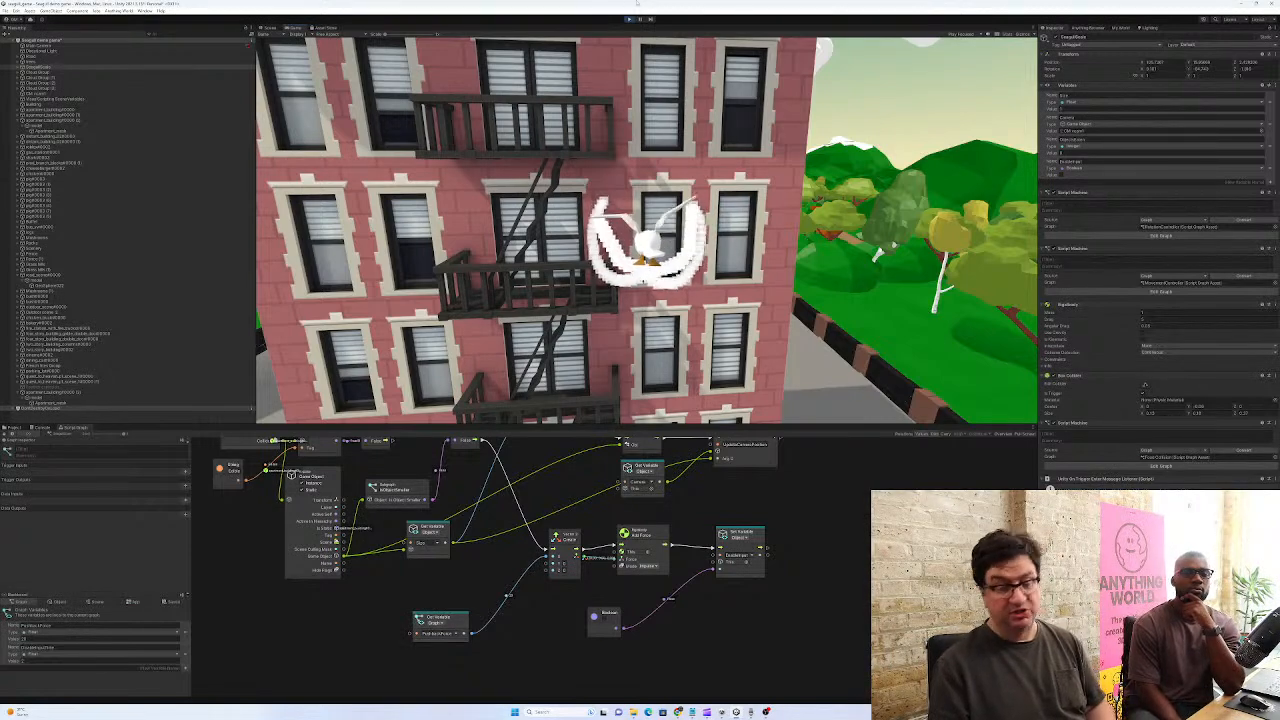
left_click(628, 19)
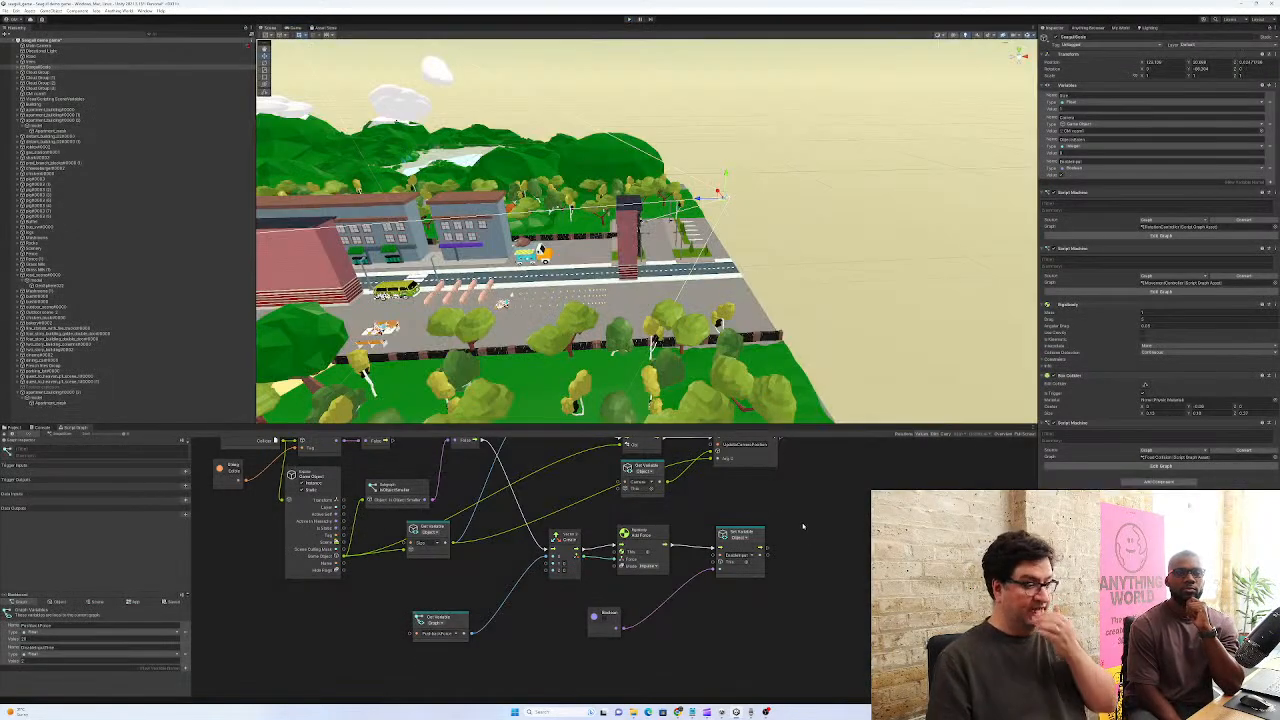
Enlarge the graph area, space out the Set Variable node, and add a coroutine Custom Event node named EnableInput below the existing nodes
left_click_drag(763, 428, 763, 357)
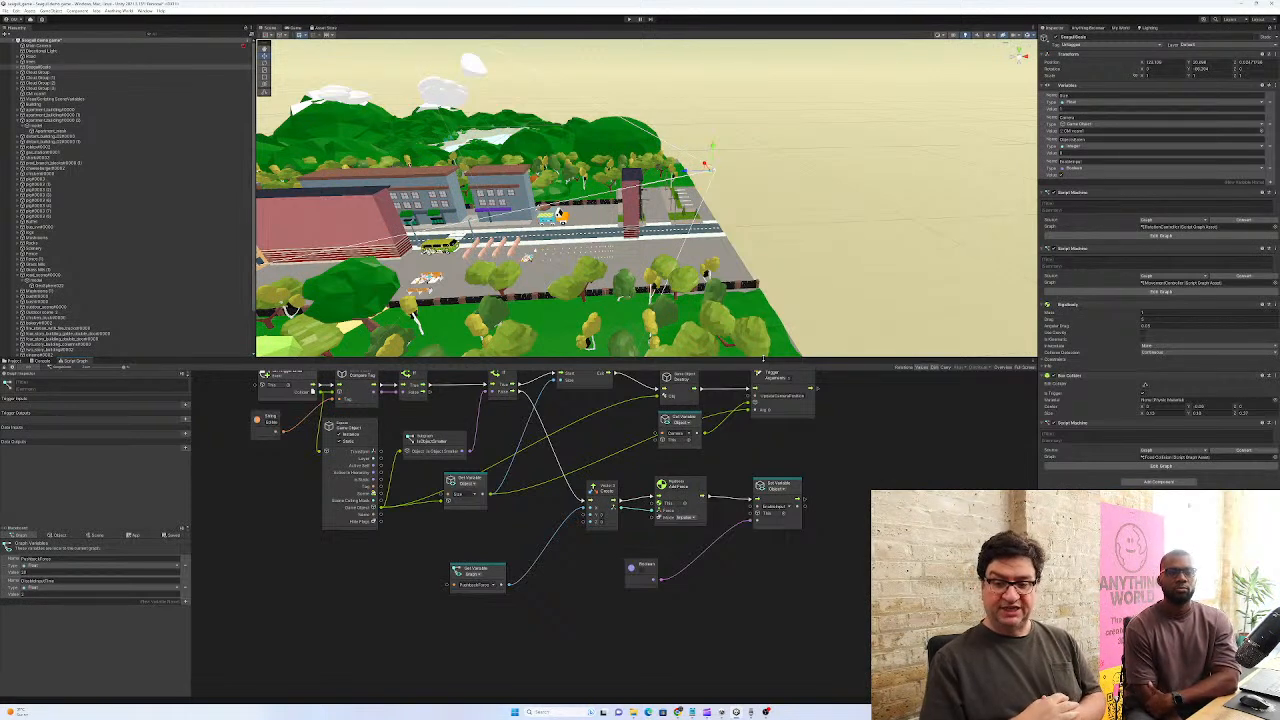
left_click_drag(798, 486, 861, 474)
middle_click_drag(645, 588, 713, 580)
right_click(512, 619)
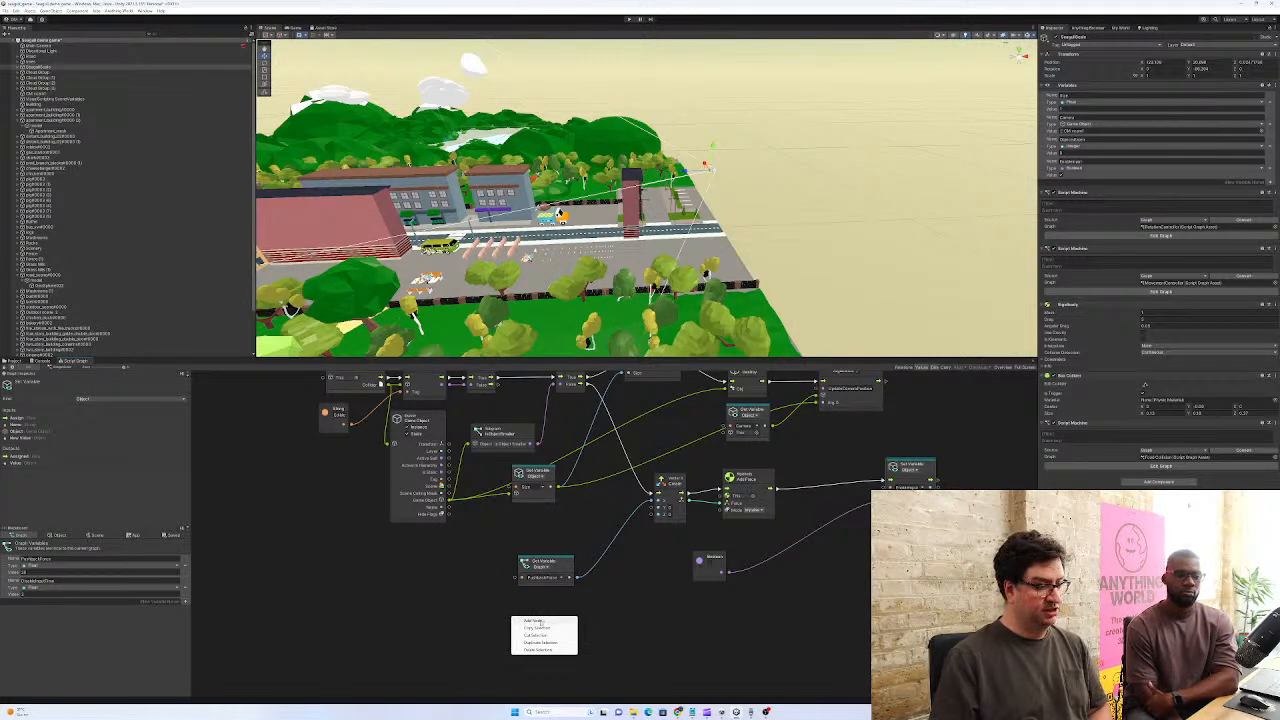
left_click(527, 621)
type("custom")
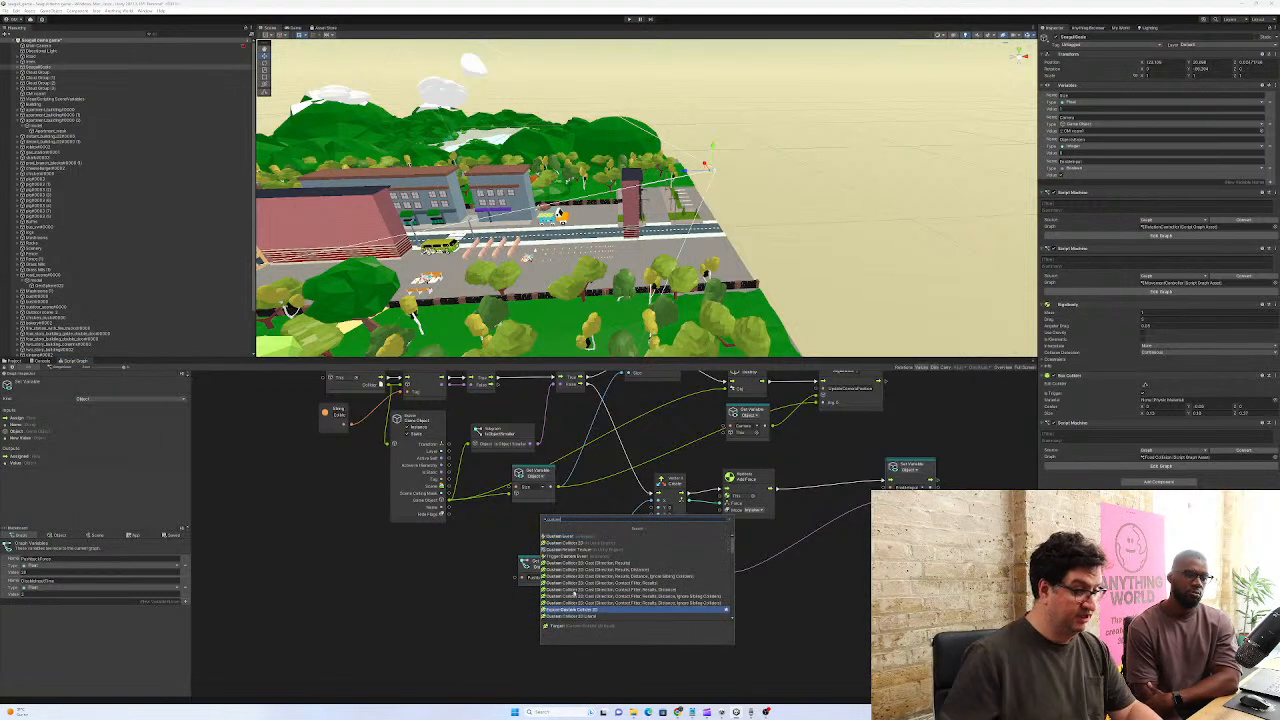
left_click(587, 537)
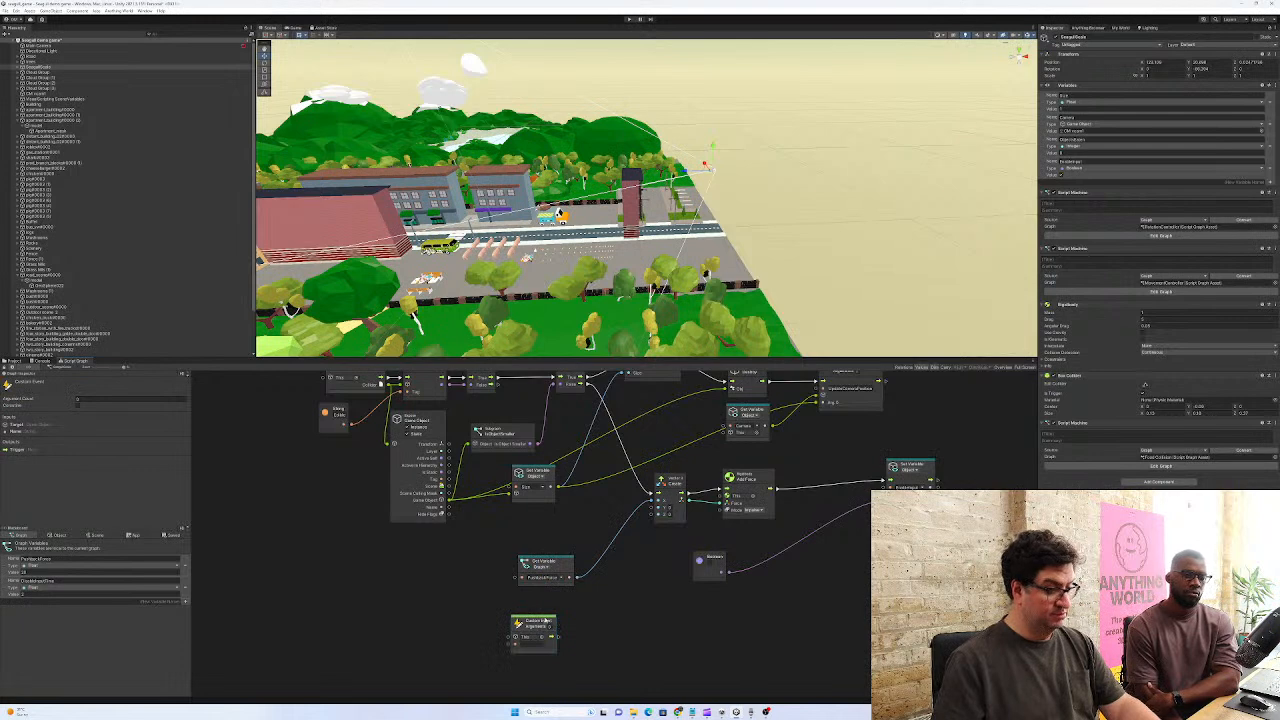
left_click_drag(550, 625, 465, 594)
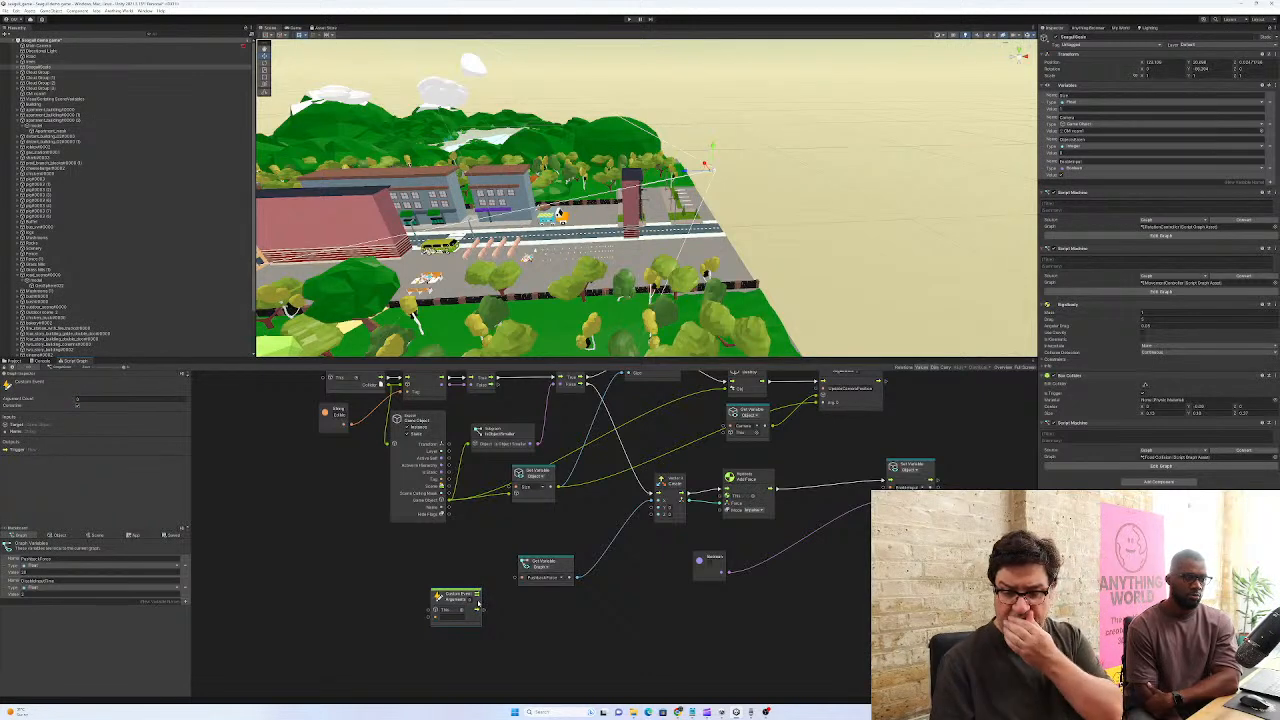
left_click_drag(478, 603, 486, 618)
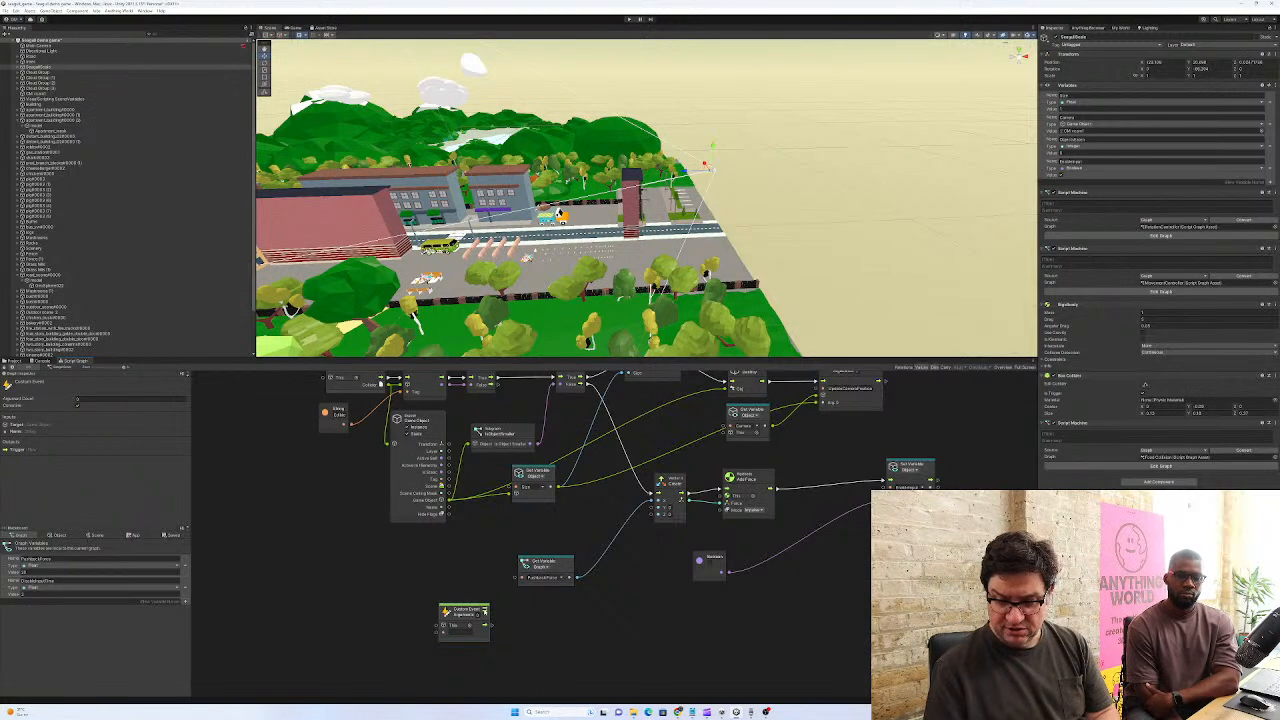
Add a Wait For Seconds node beside the EnableInput custom event and connect the event's trigger output to it
right_click(578, 628)
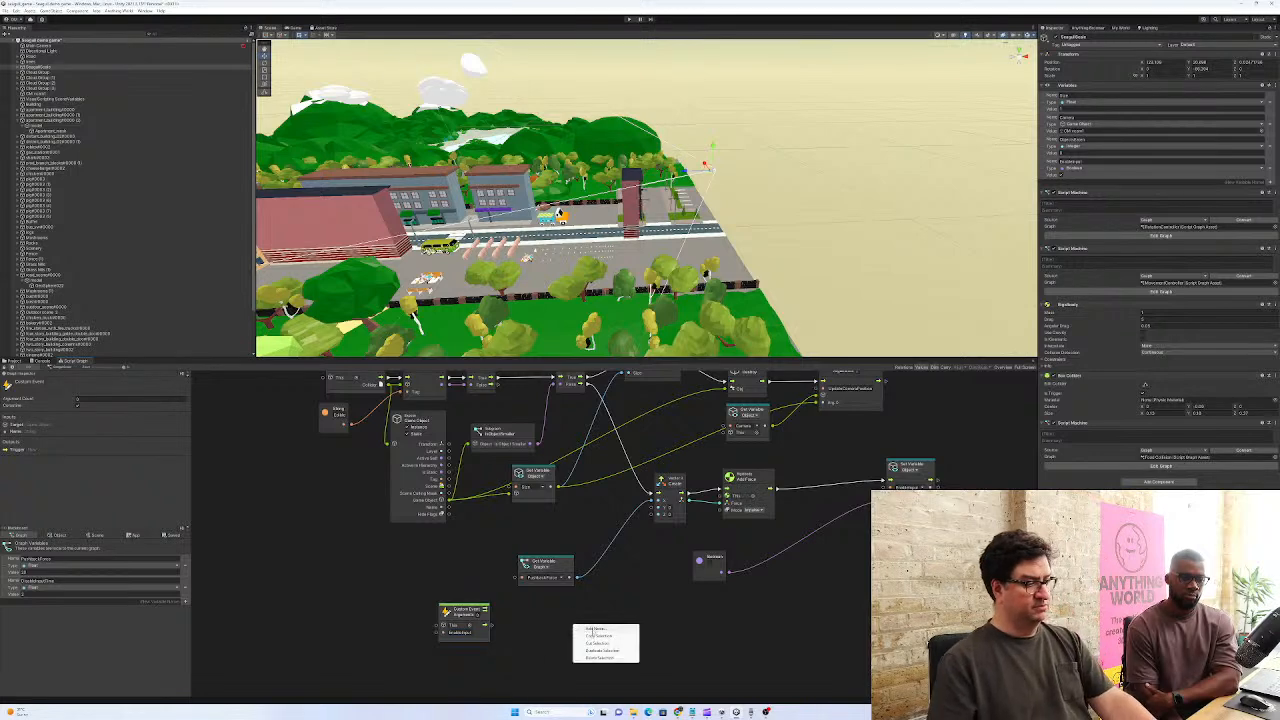
left_click(595, 633)
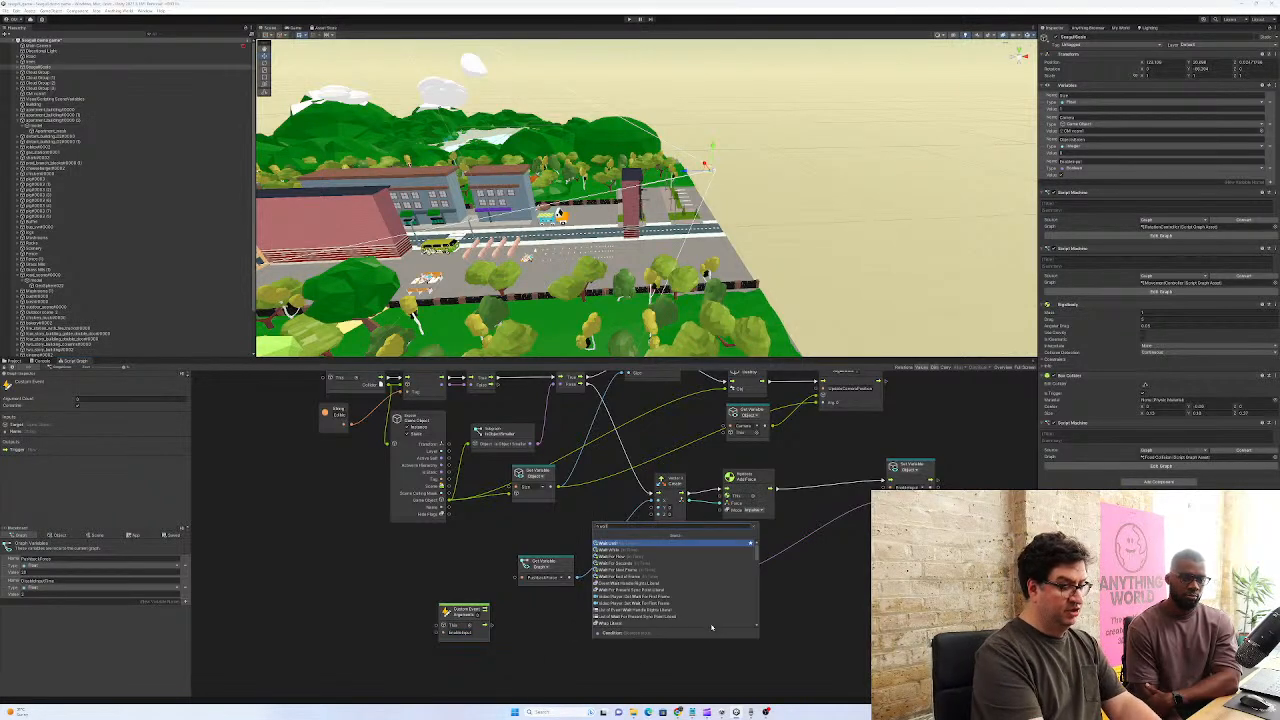
left_click(630, 566)
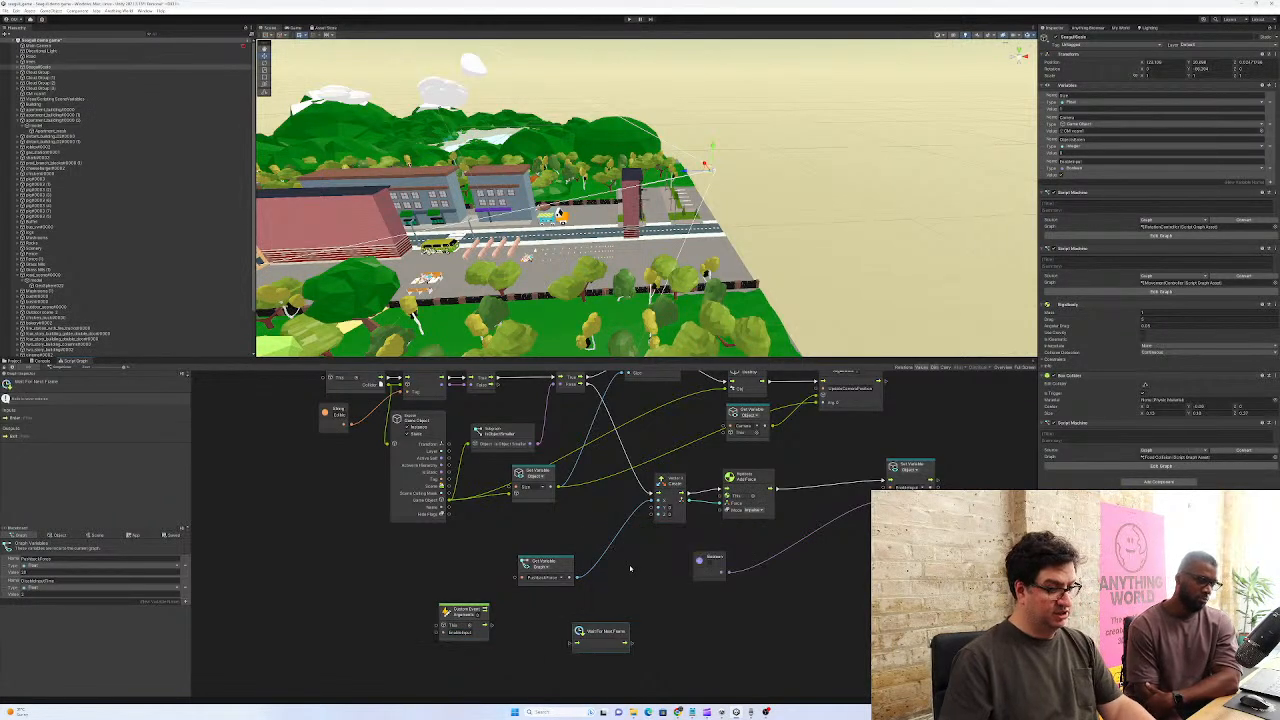
right_click(617, 624)
left_click(602, 629)
right_click(600, 630)
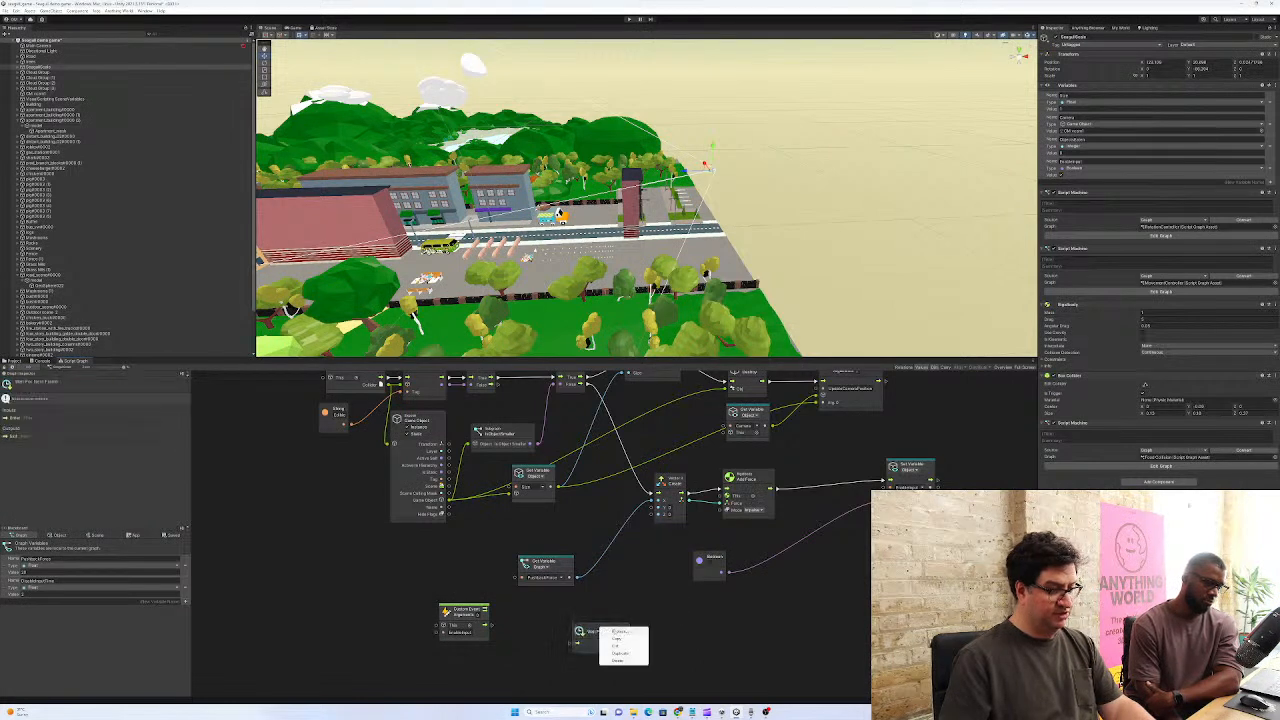
left_click(606, 628)
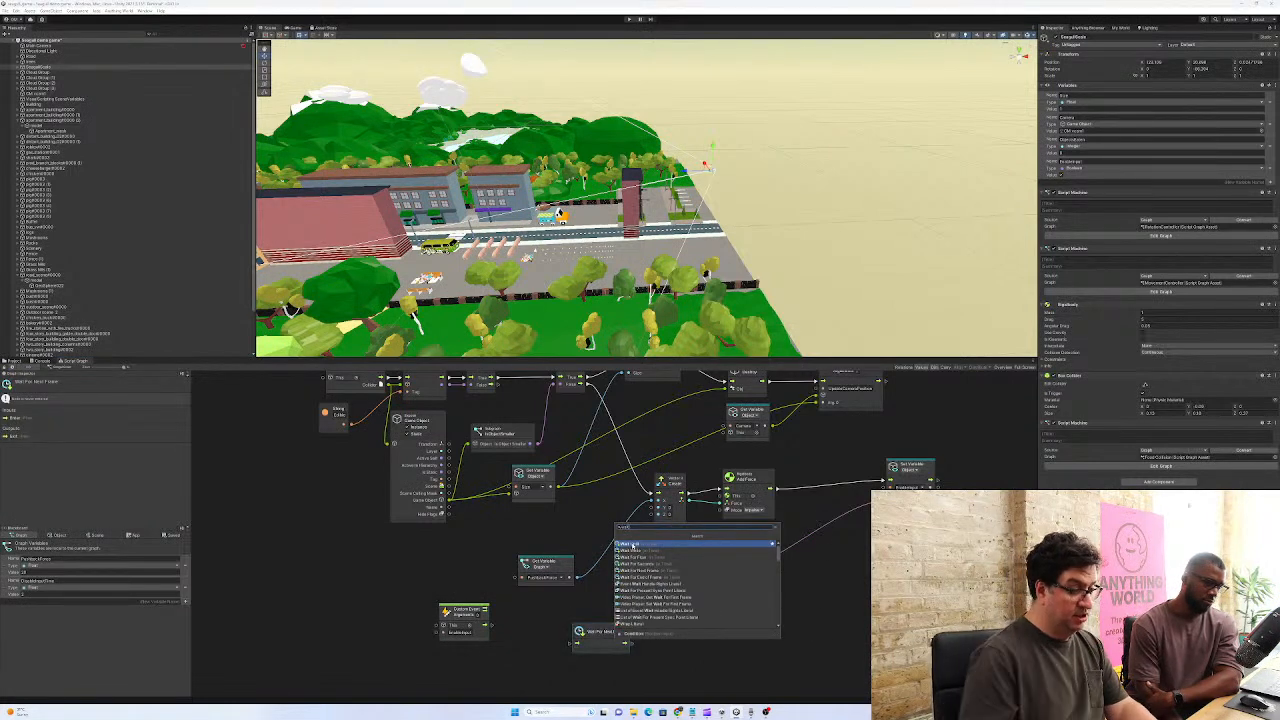
left_click(650, 562)
left_click_drag(494, 628, 582, 615)
Add a Get Graph Variable node below the EnableInput custom event
right_click(382, 686)
left_click(410, 652)
type("get")
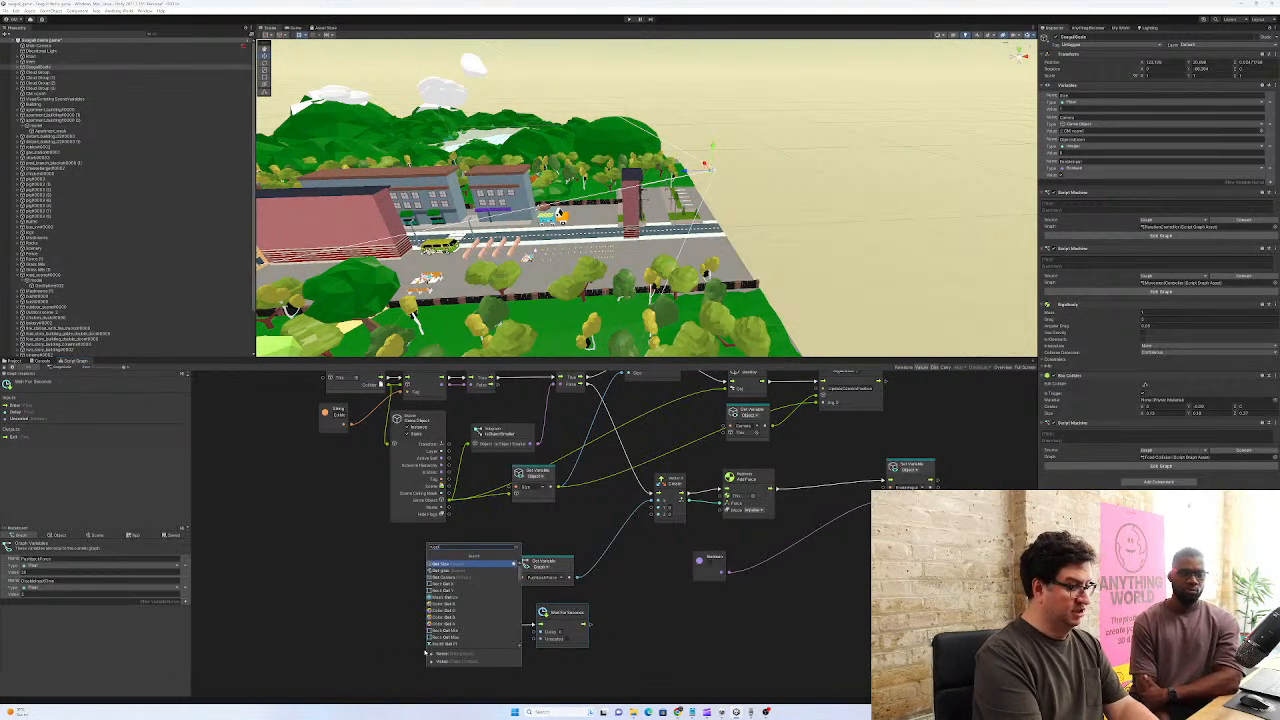
type(" gra")
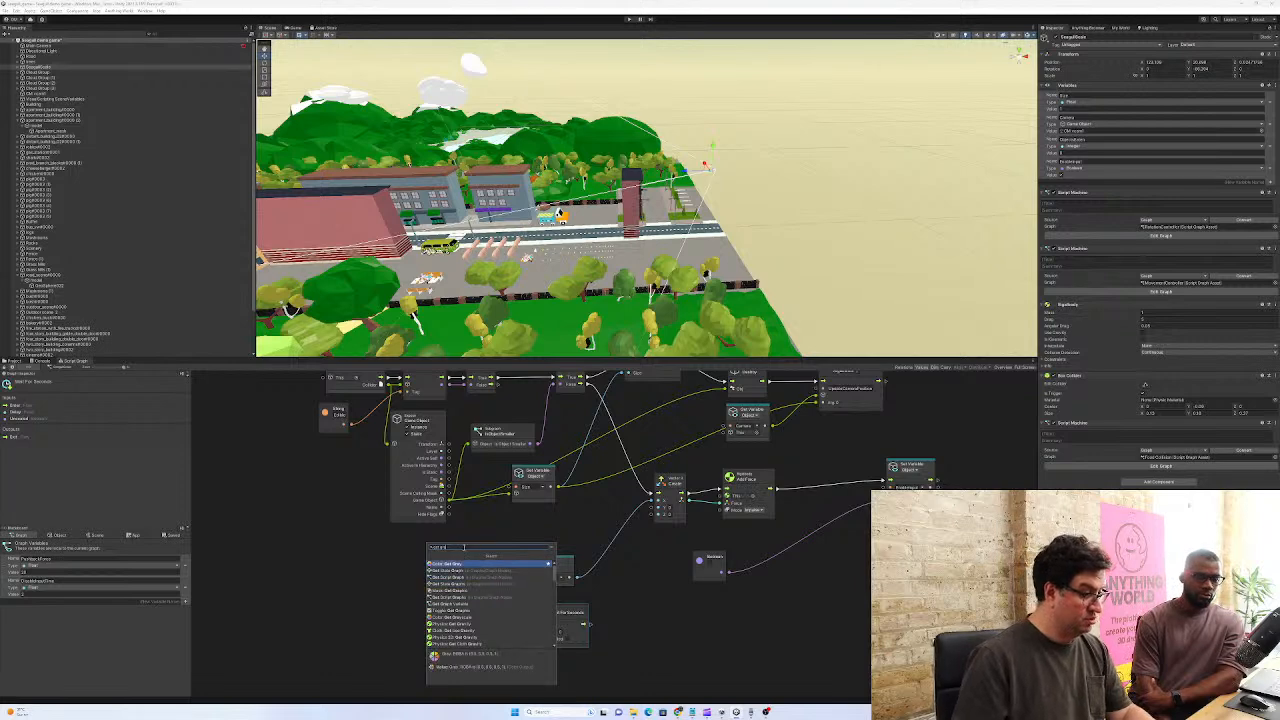
type("ph")
key("Down")
key("Down")
key("Down")
key("Down")
key("Down")
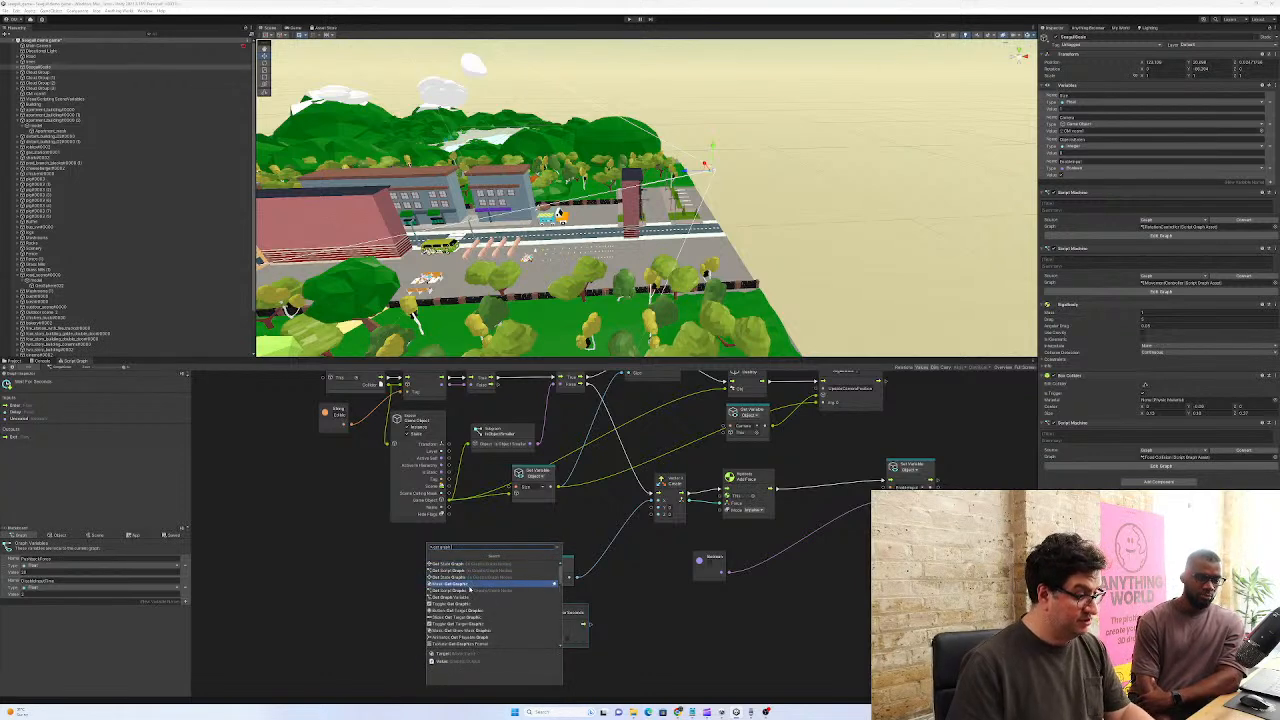
key("Return")
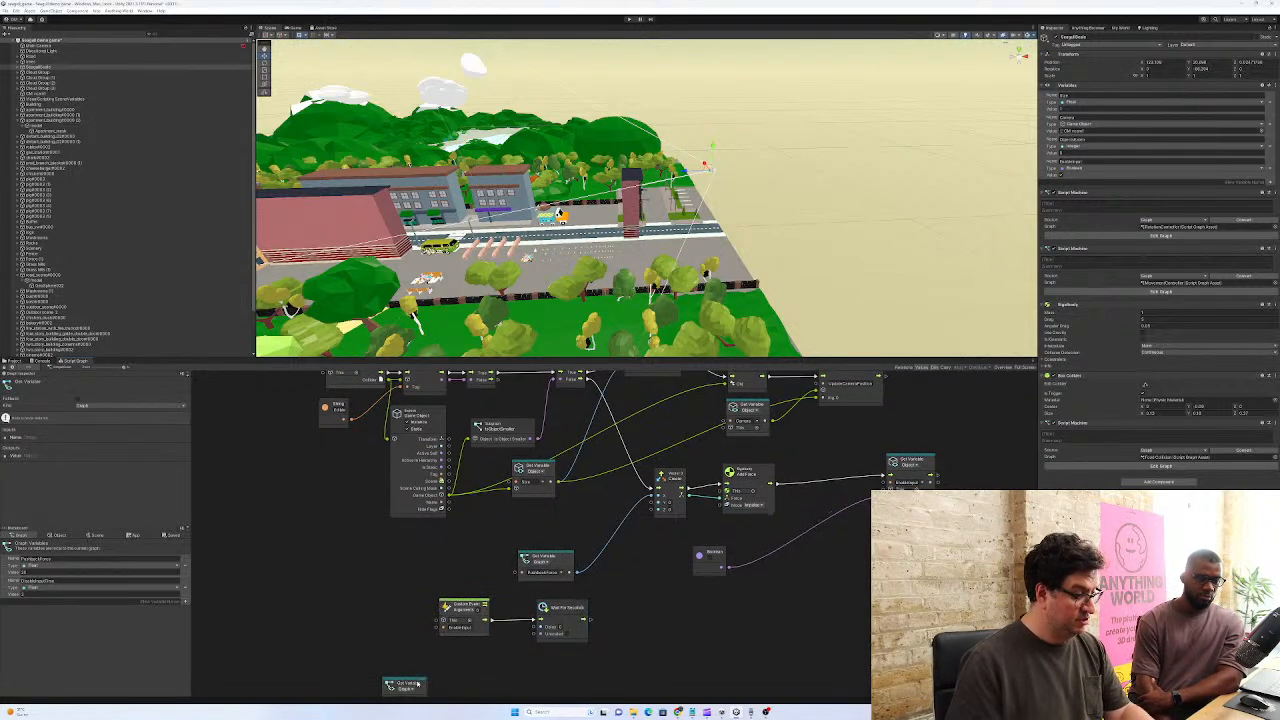
Place the new Get Variable node under the custom event, select DisableInputTime, and connect it to the Delay of Wait For Seconds
left_click_drag(405, 688, 460, 653)
left_click(466, 668)
left_click(476, 682)
left_click(480, 668)
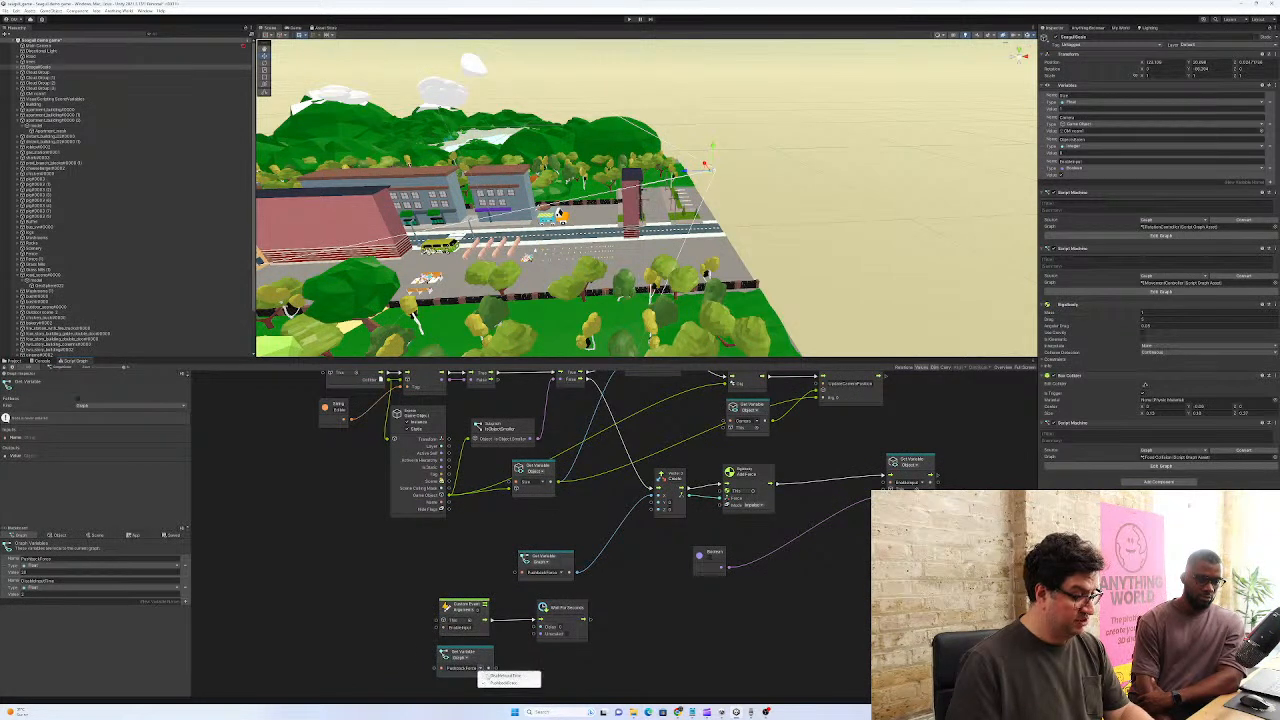
left_click(505, 676)
left_click_drag(495, 668, 536, 628)
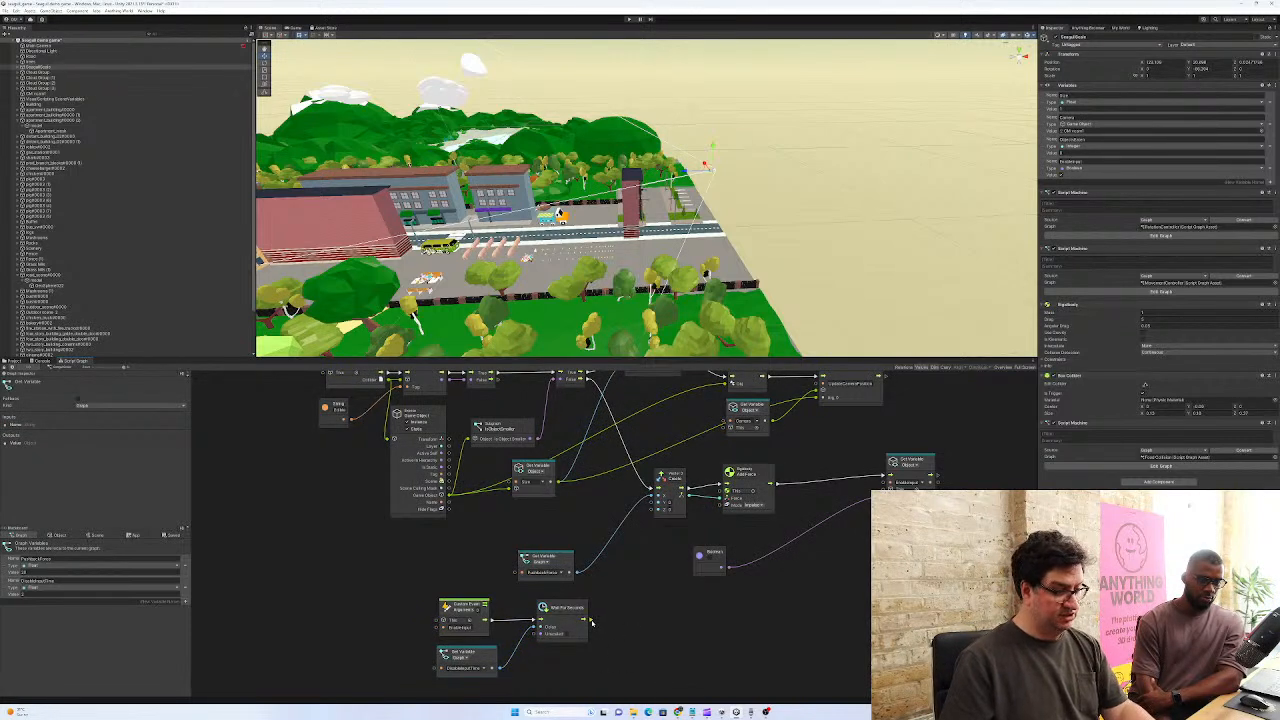
Add a Set Object Variable node for the Boolean input variable and chain it after Wait For Seconds
right_click(655, 648)
left_click(668, 637)
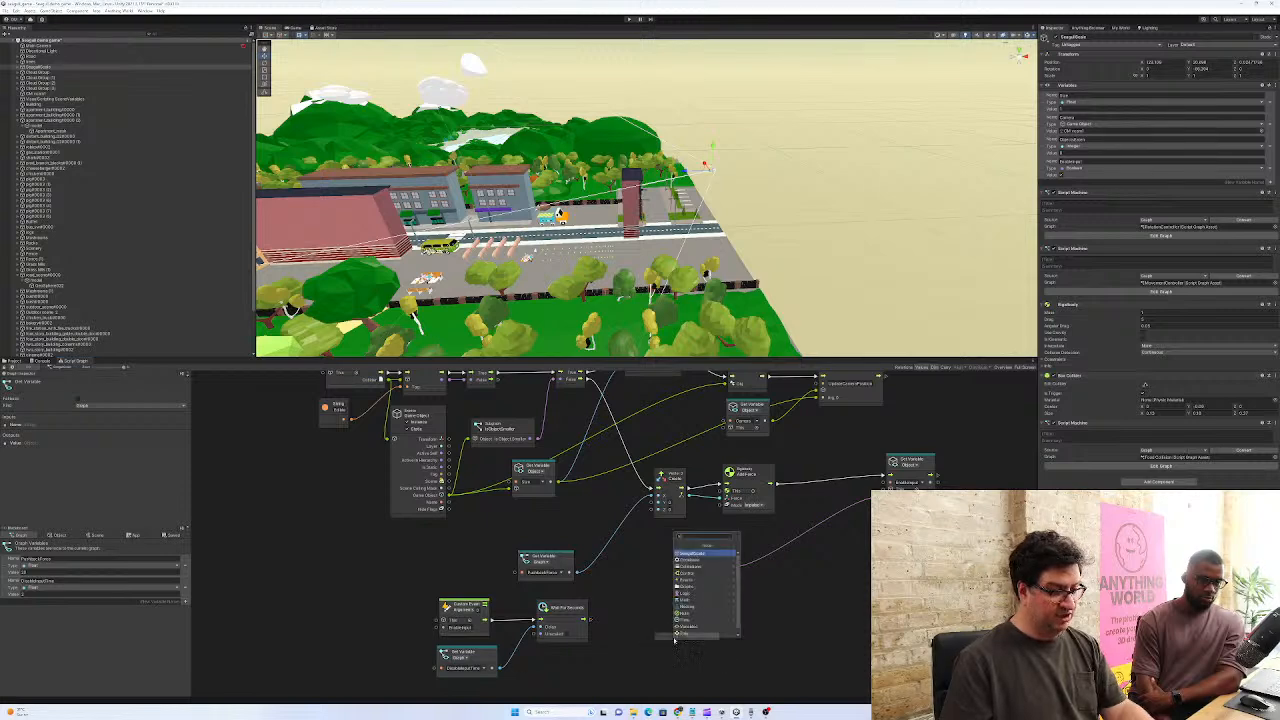
type("set")
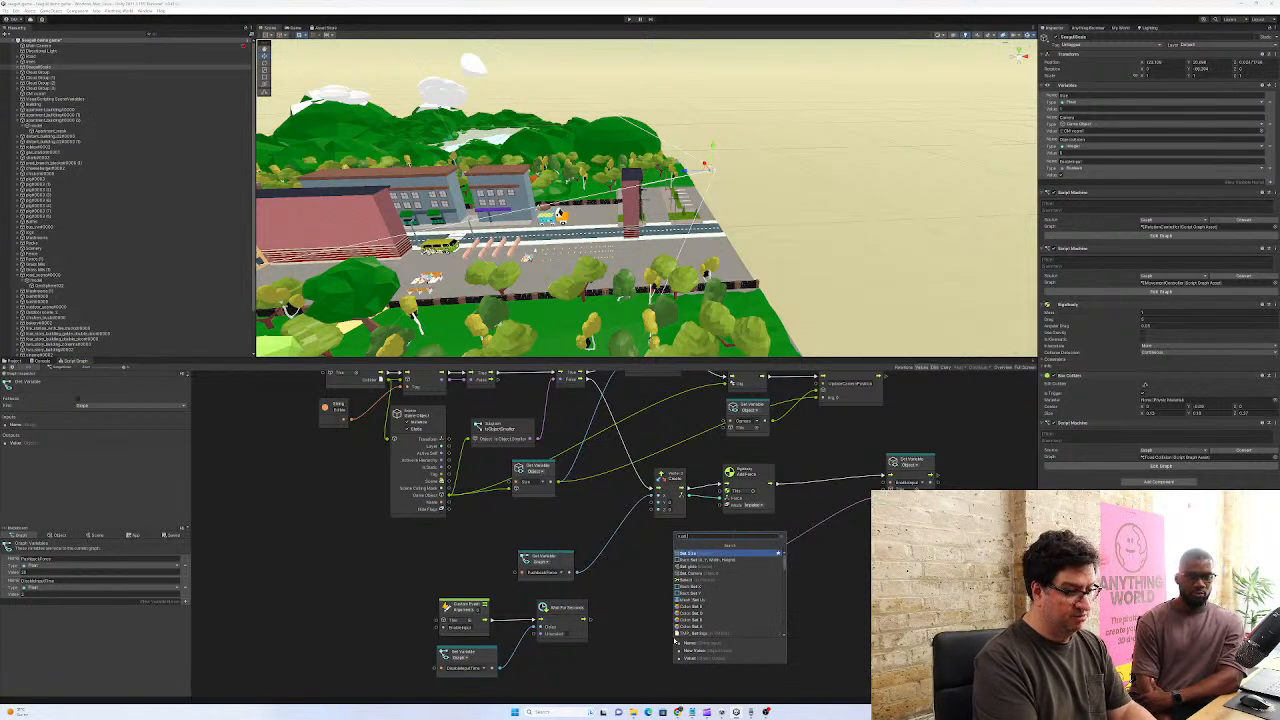
type(" obj")
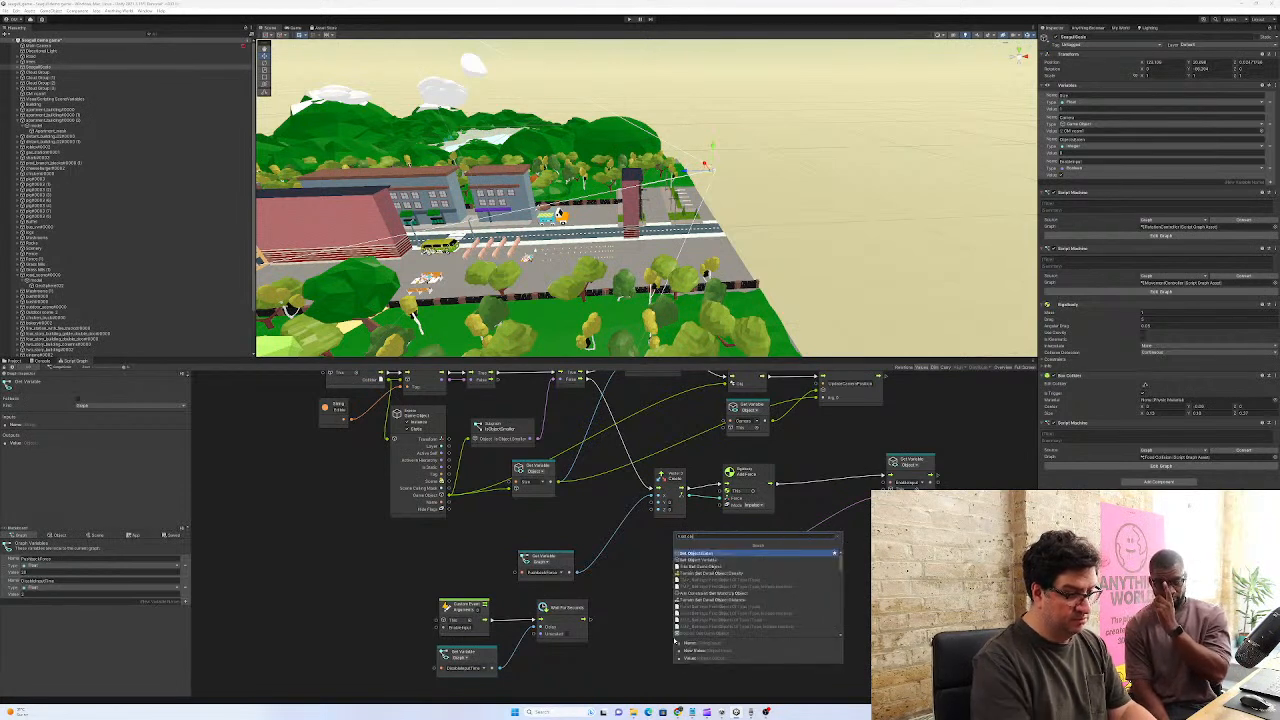
left_click(705, 560)
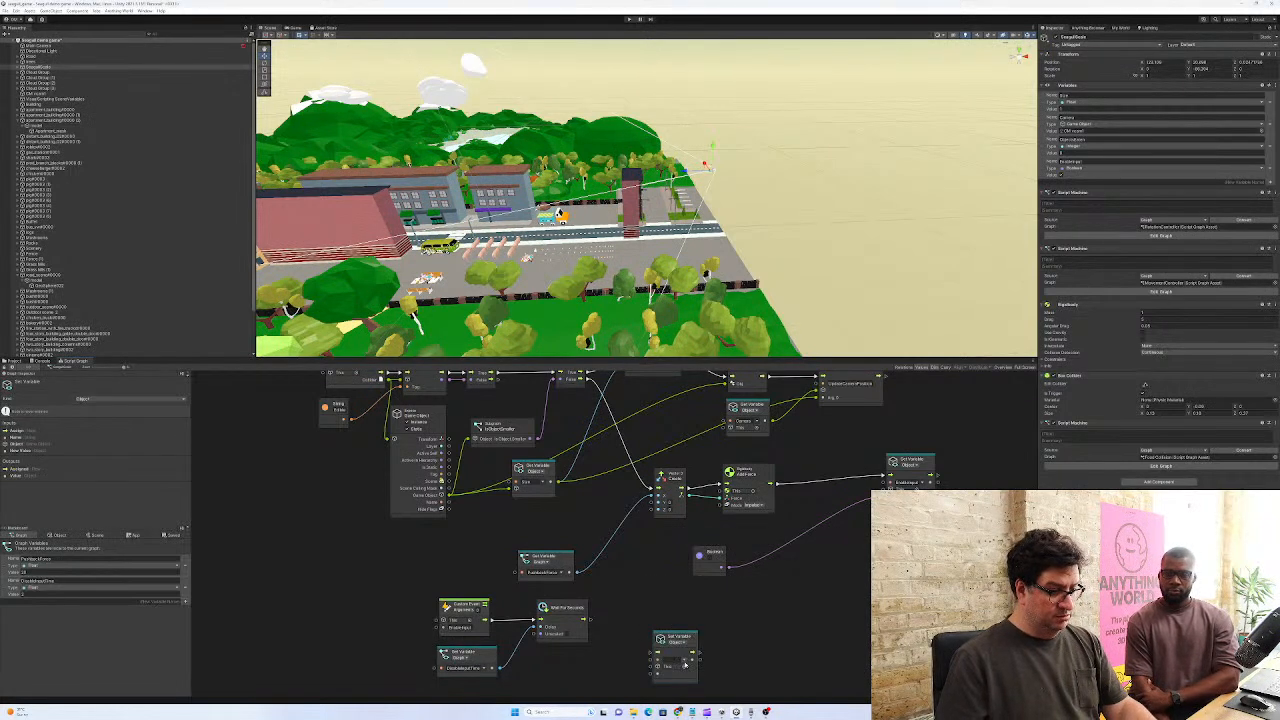
left_click(685, 664)
left_click(703, 676)
left_click_drag(694, 646, 670, 616)
left_click_drag(590, 620, 628, 625)
Duplicate the Boolean literal, set the copy to true, and connect it as the lower Set Variable node's new value
left_click(717, 563)
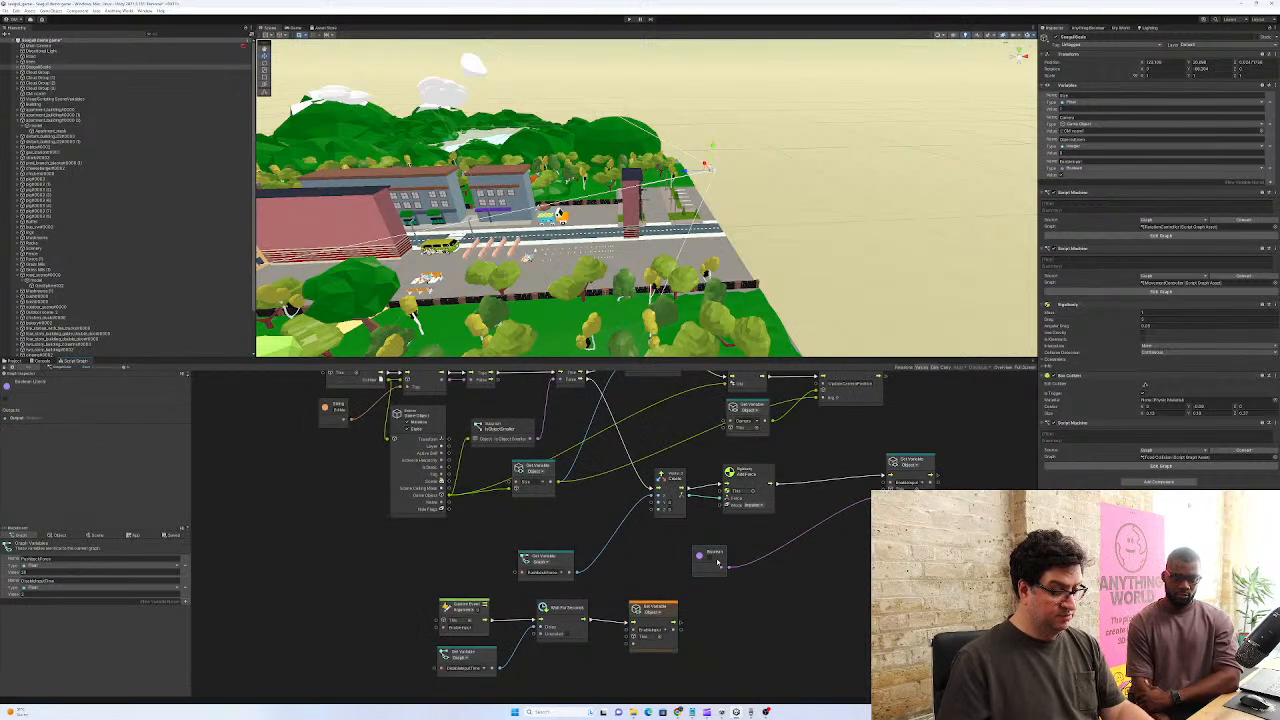
key("ctrl+d")
left_click_drag(627, 531, 630, 637)
Move the upper Set Variable node closer to Add Force and chain a Trigger Custom Event node after it
middle_click_drag(908, 546, 774, 551)
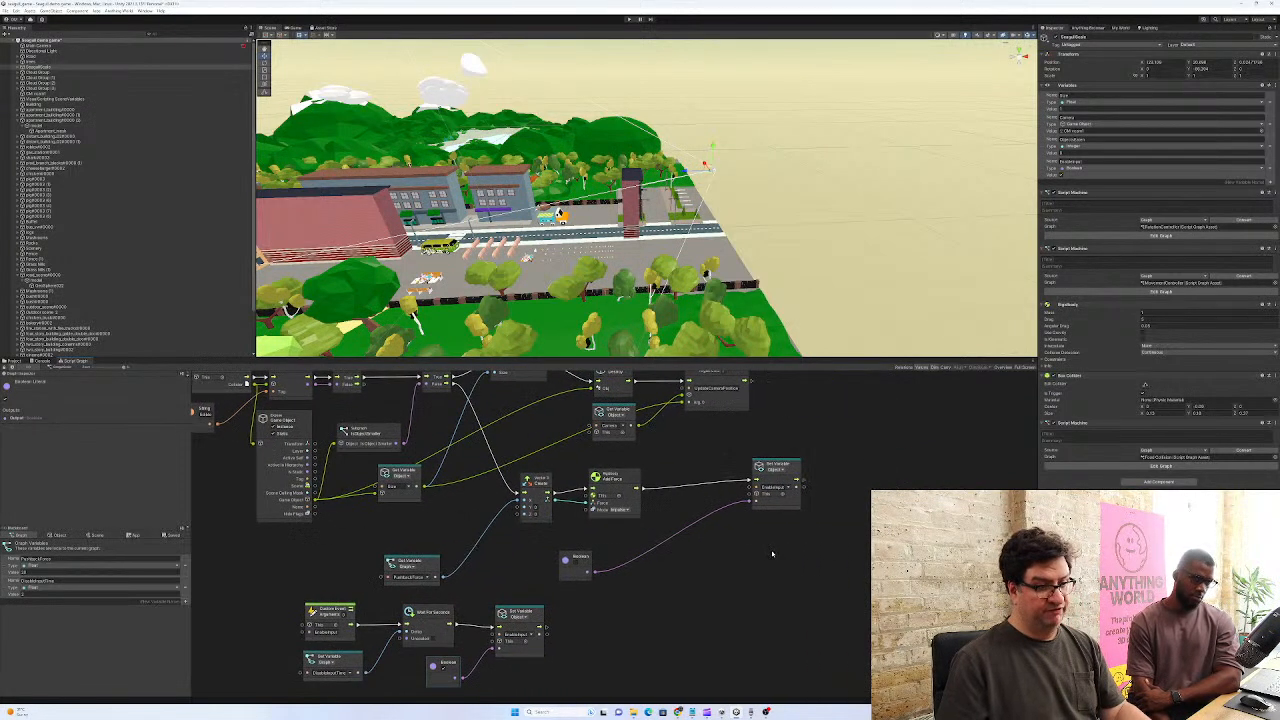
left_click_drag(793, 476, 707, 484)
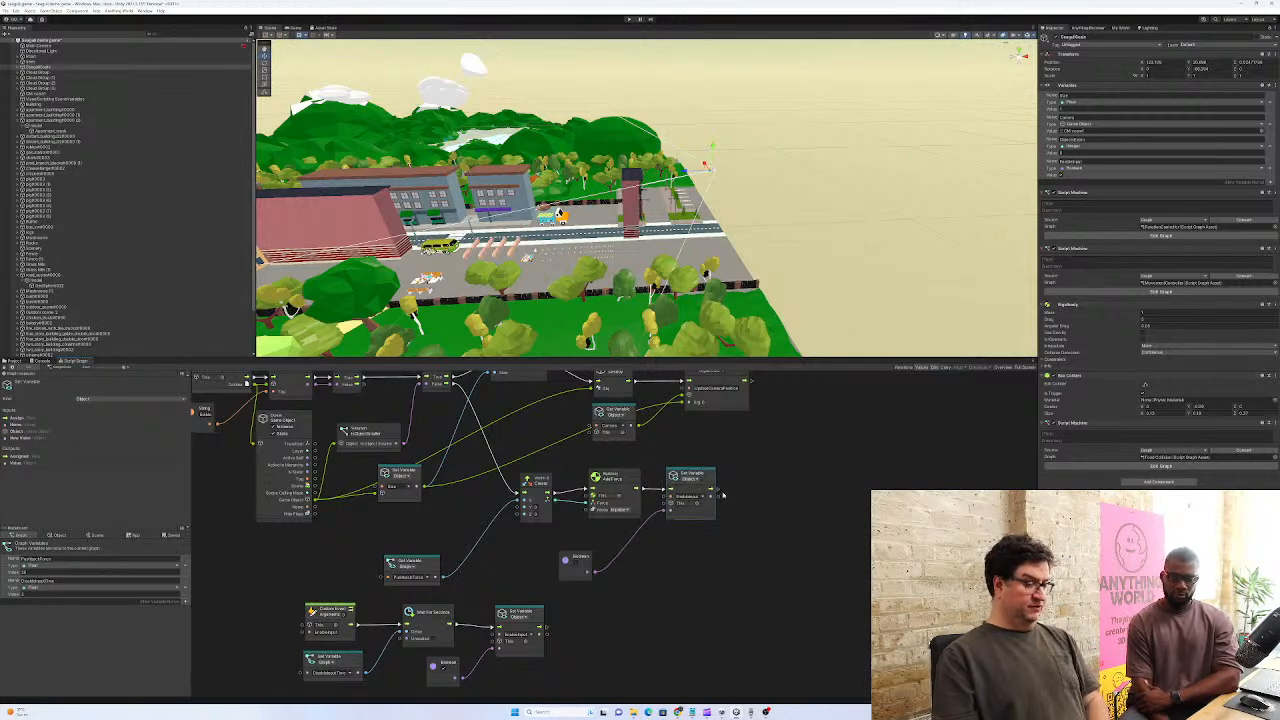
left_click_drag(715, 491, 780, 510)
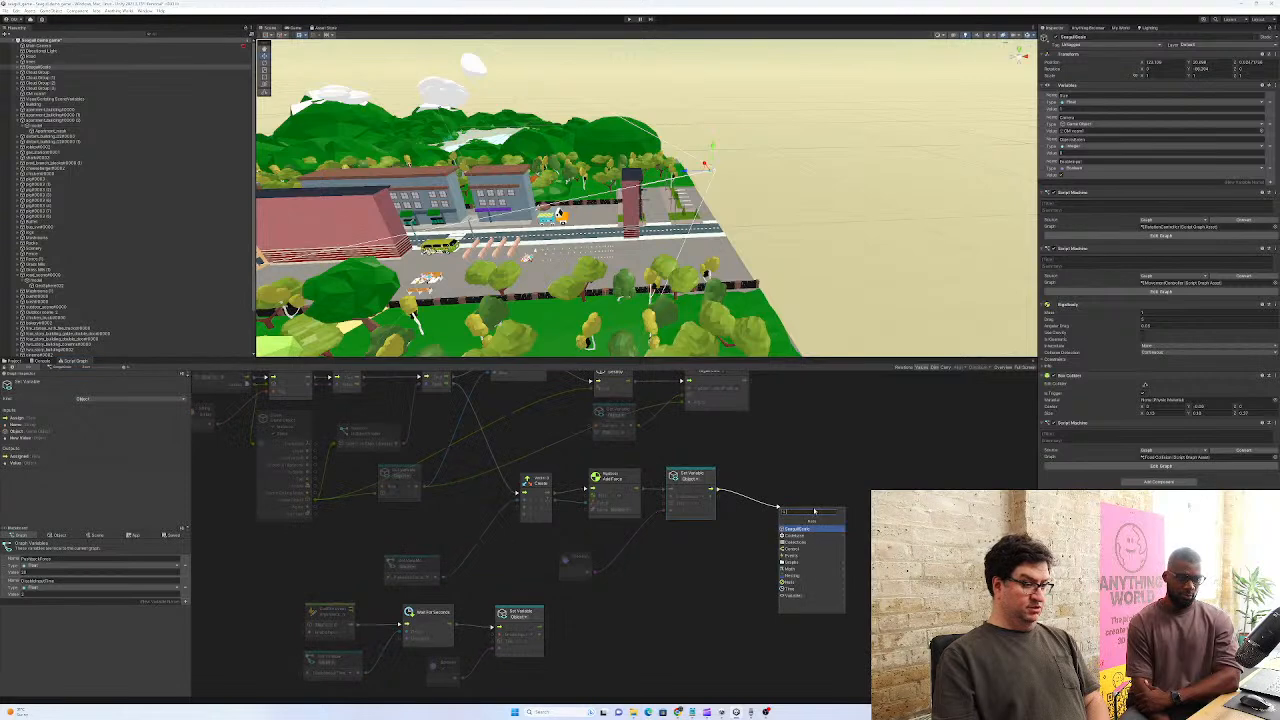
type("call custo")
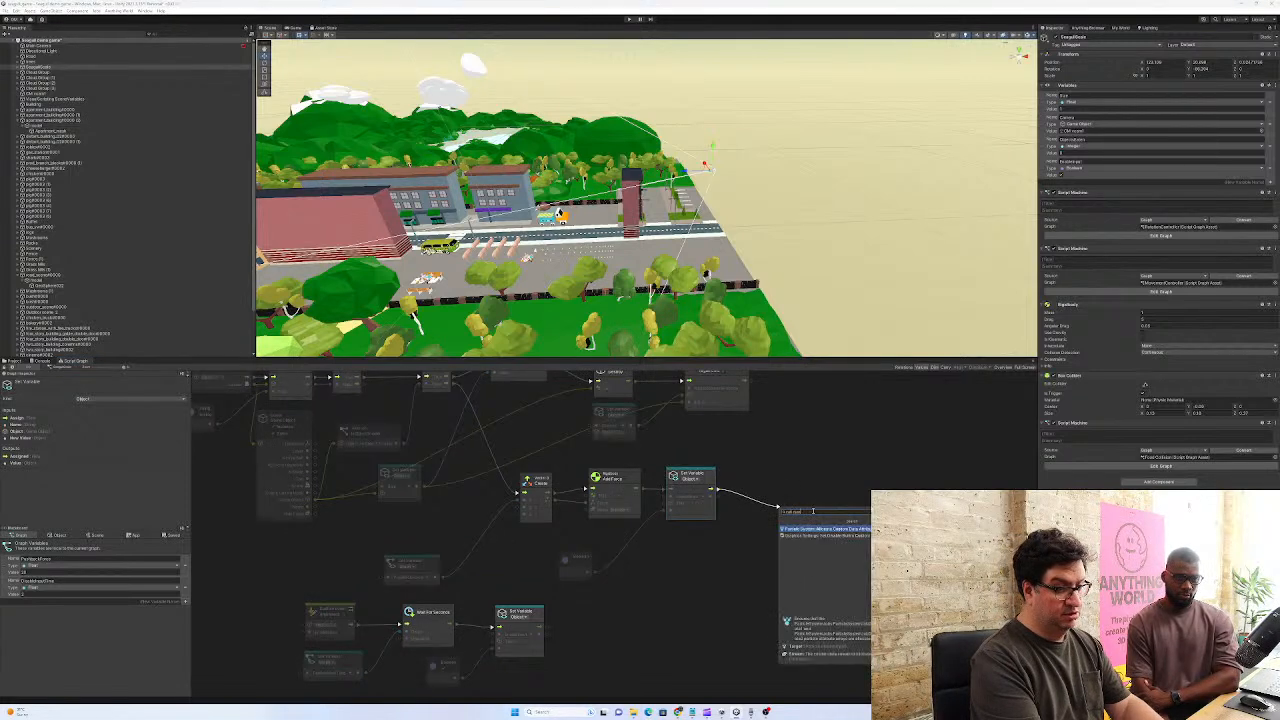
key("BackSpace")
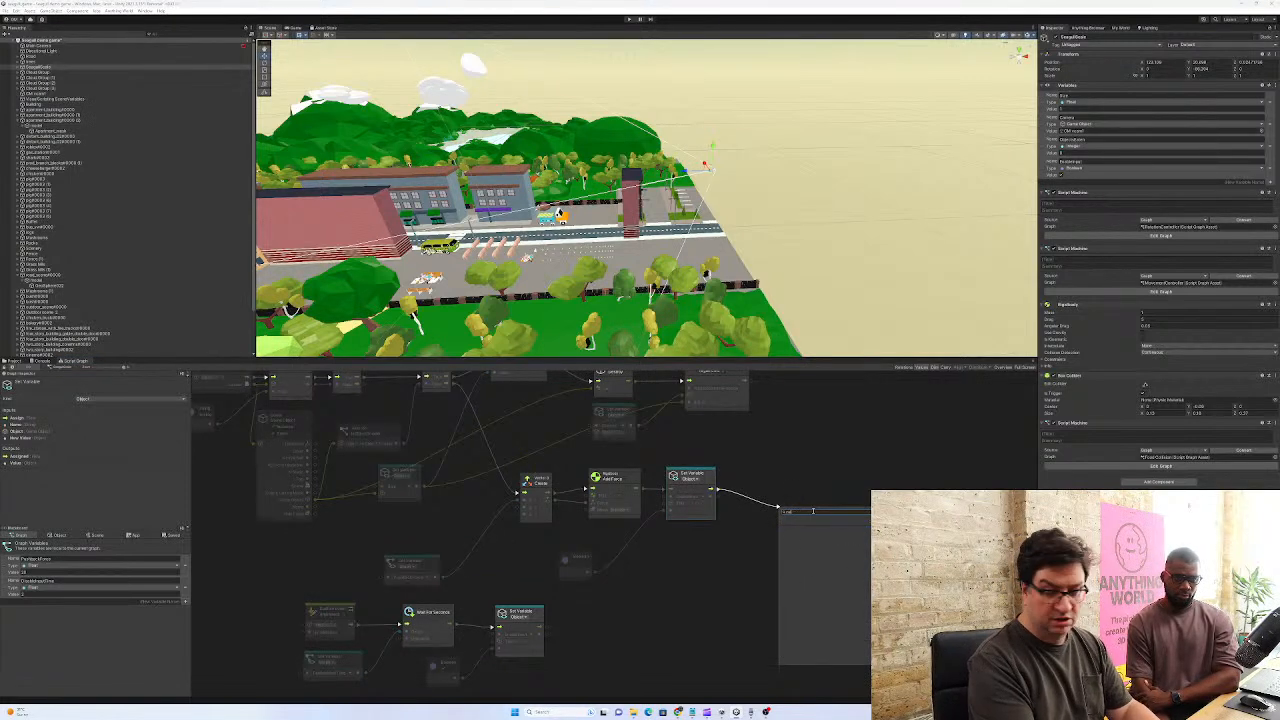
key("BackSpace")
key("BackSpace")
key("BackSpace")
type("trigg")
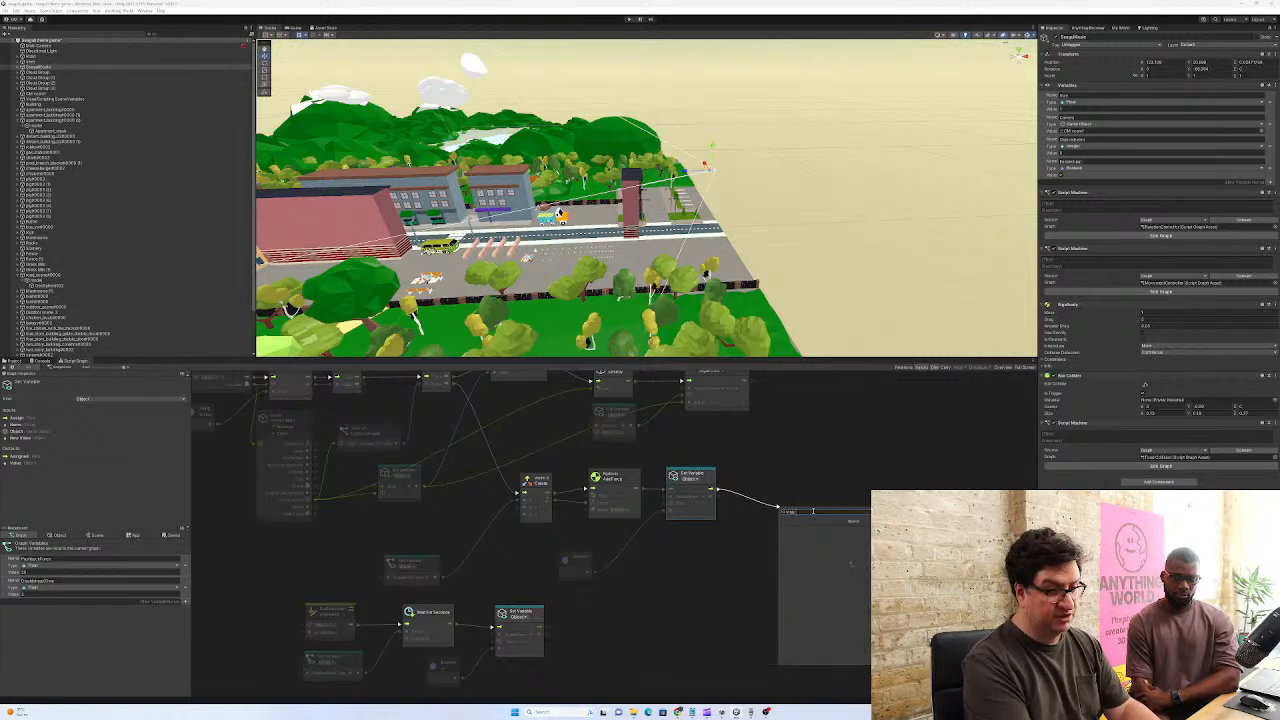
type("er")
left_click(811, 543)
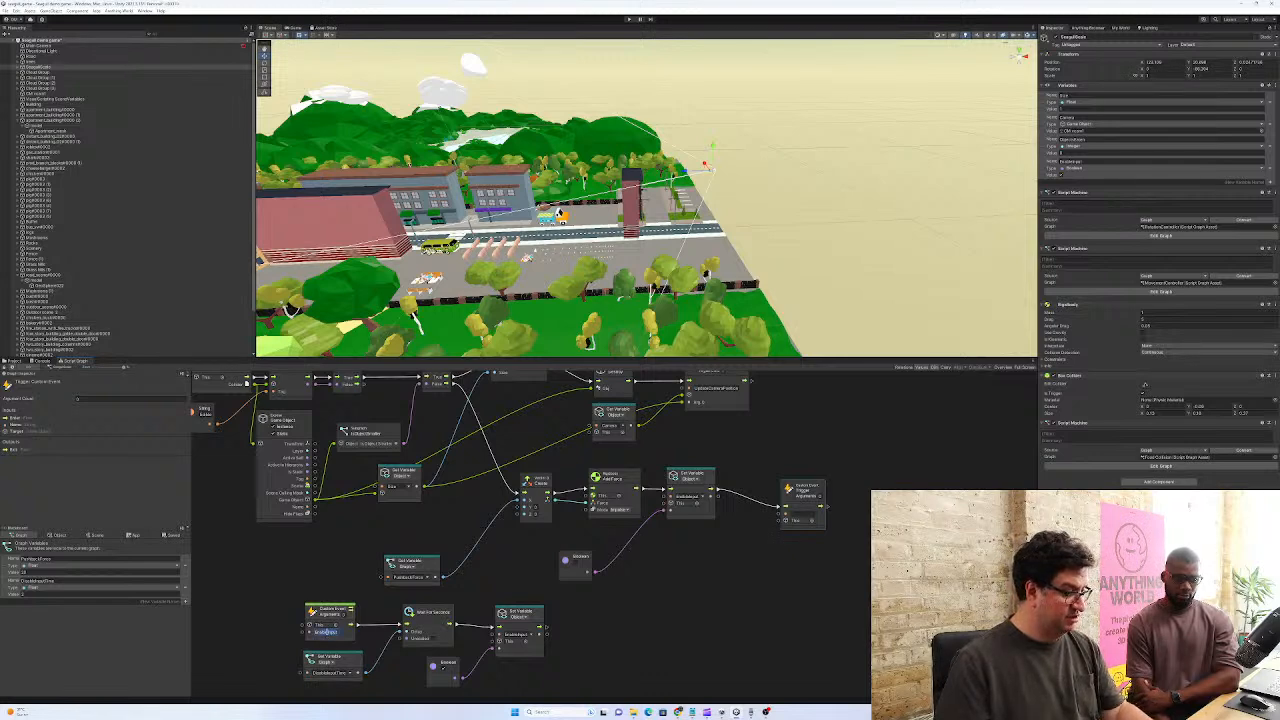
Set the Trigger Custom Event node's event name to EnableInput and align the node beside Set Variable
left_click(803, 513)
key("ctrl+v")
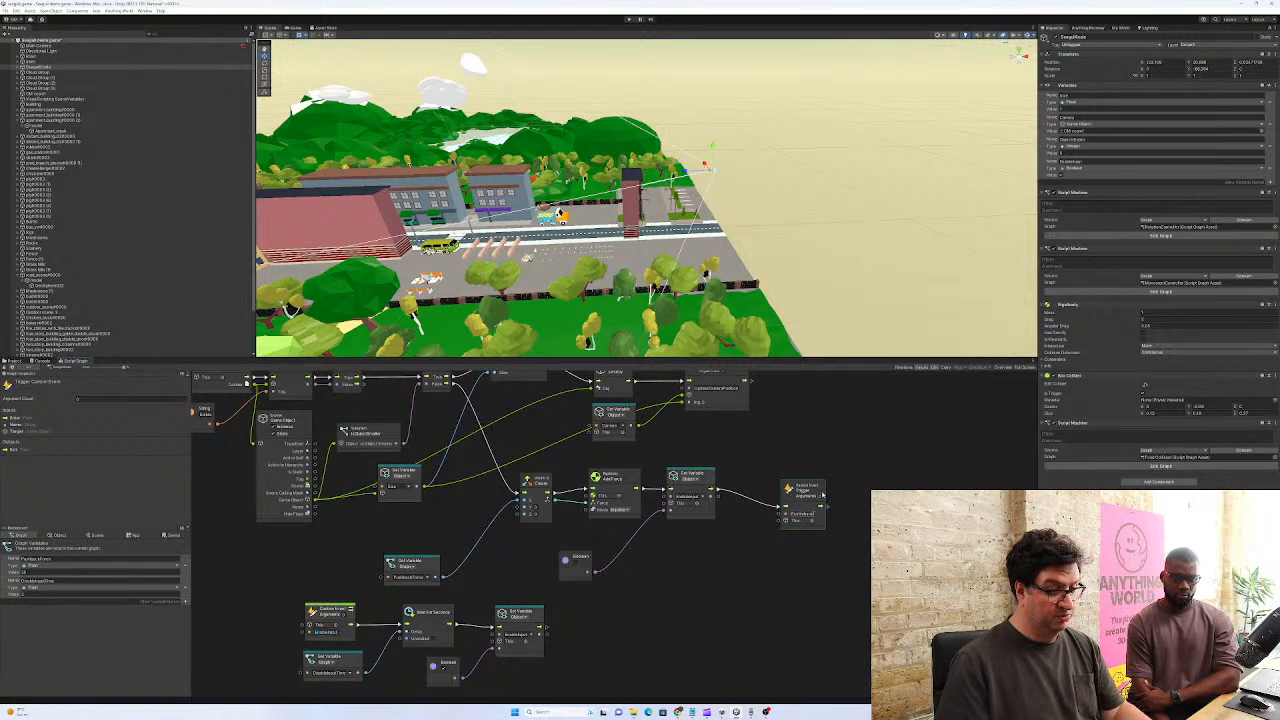
left_click_drag(813, 487, 778, 471)
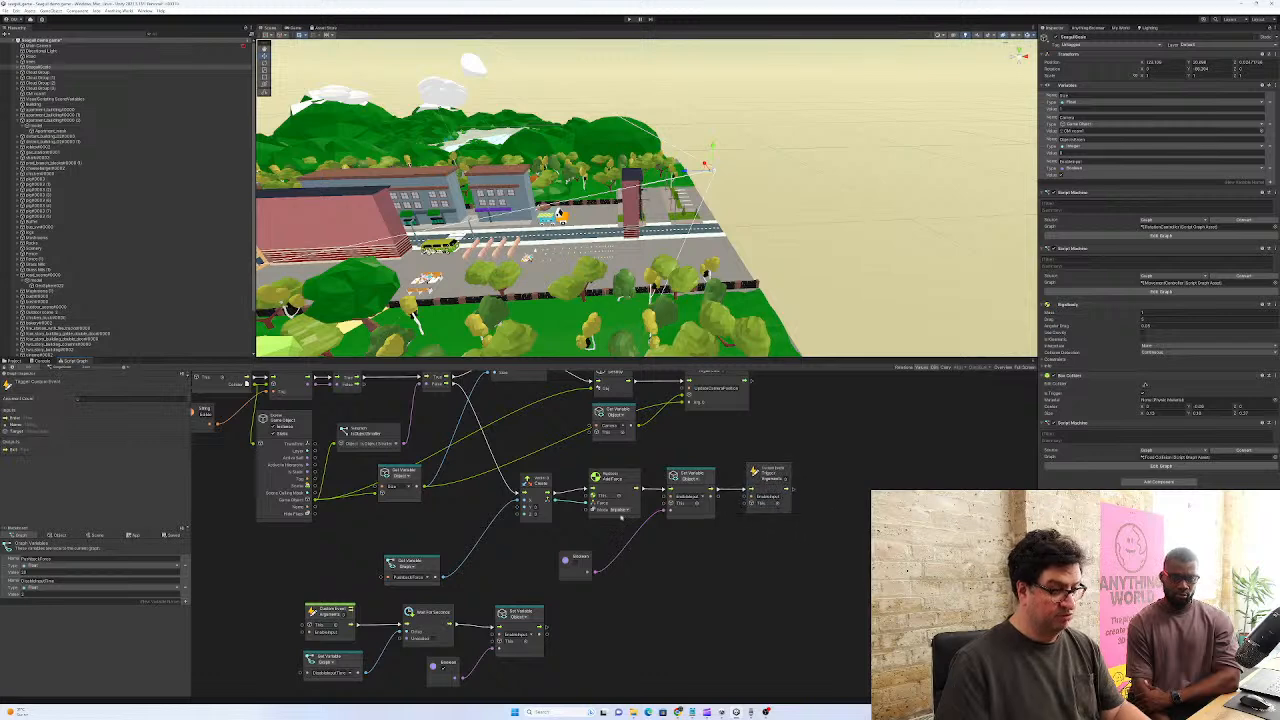
Review the Add Force, Set Variable and Trigger Custom Event chain, and move the push-back force Get Variable node closer to the Vector 3 node
middle_click_drag(551, 449, 560, 520)
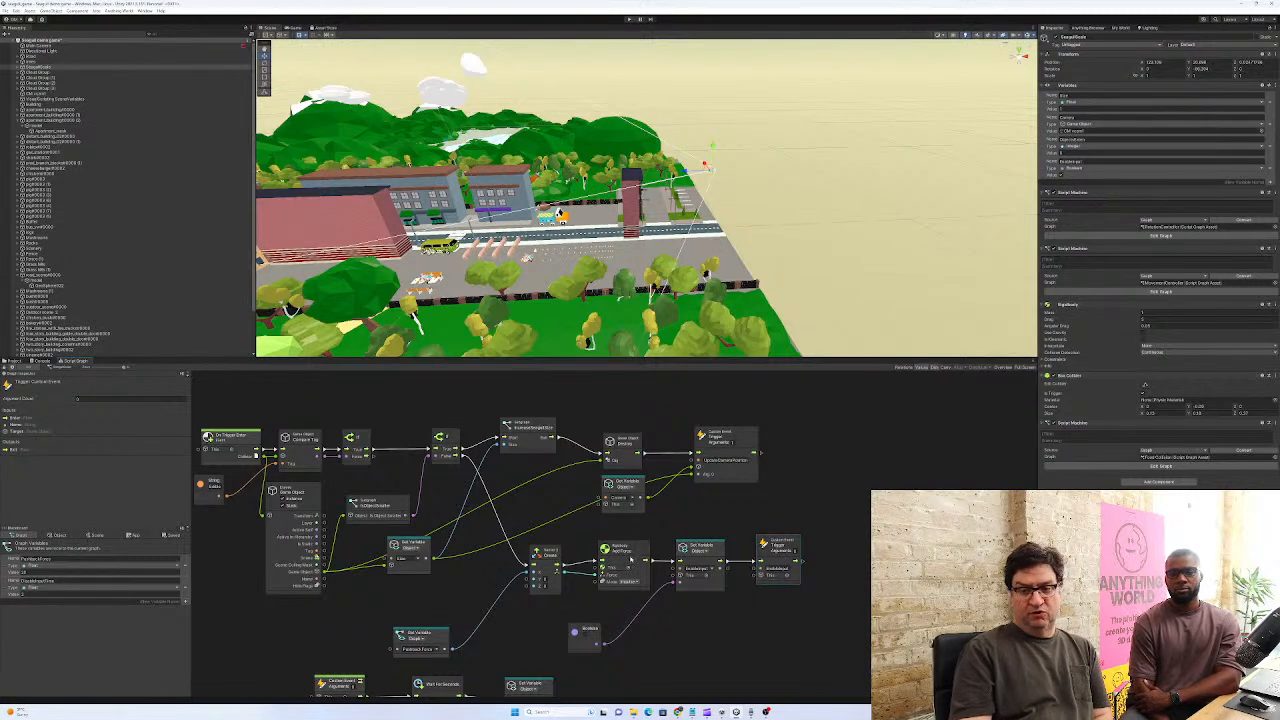
left_click(631, 559)
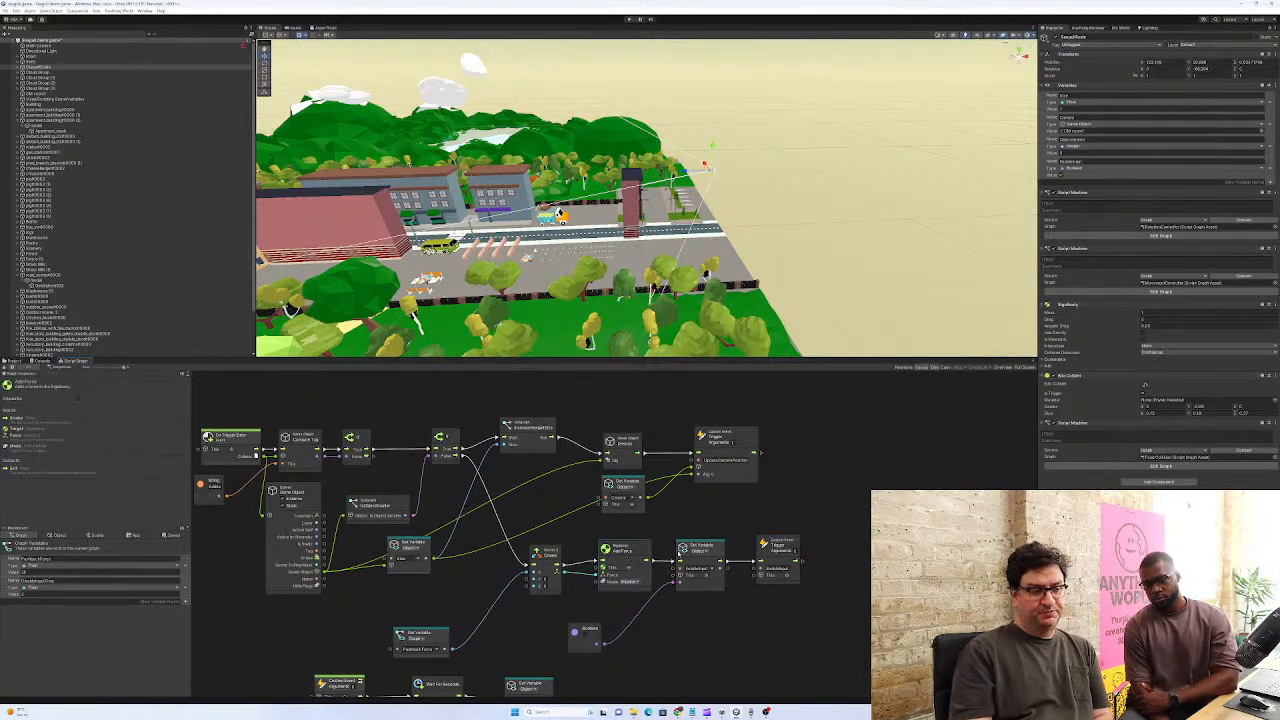
left_click(716, 555)
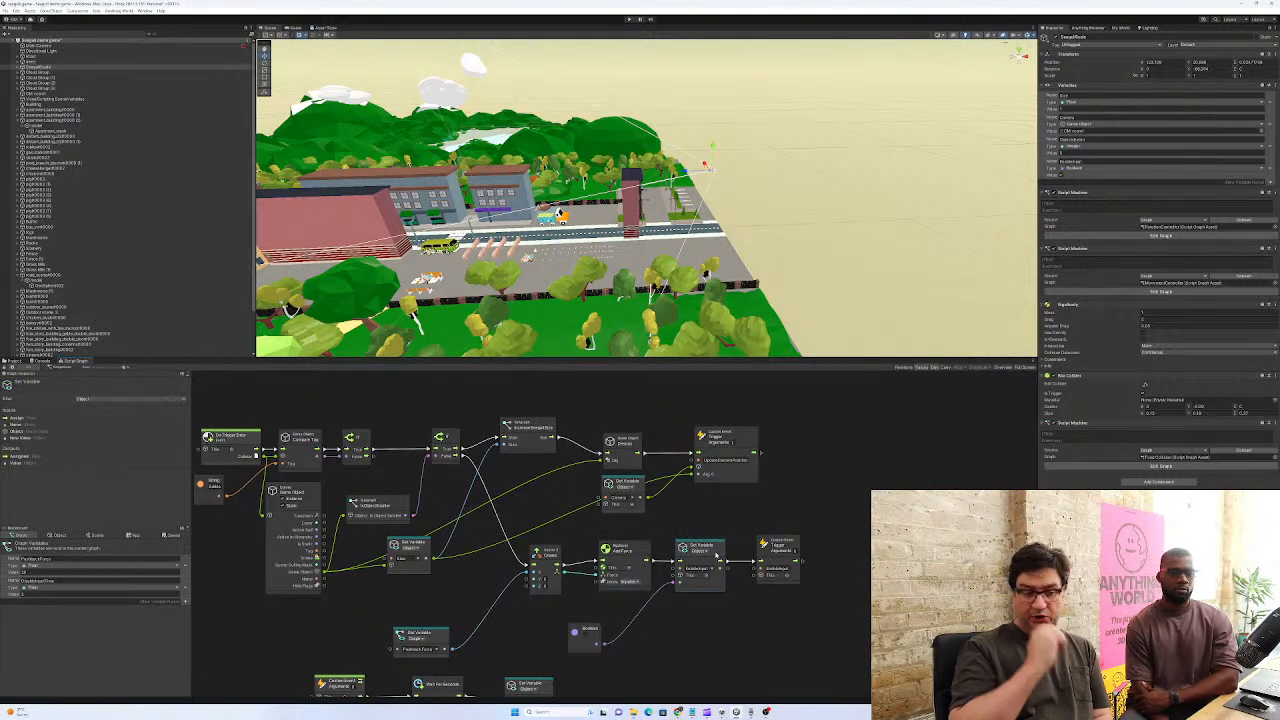
left_click(781, 545)
middle_click_drag(694, 637, 753, 541)
left_click_drag(506, 536, 530, 511)
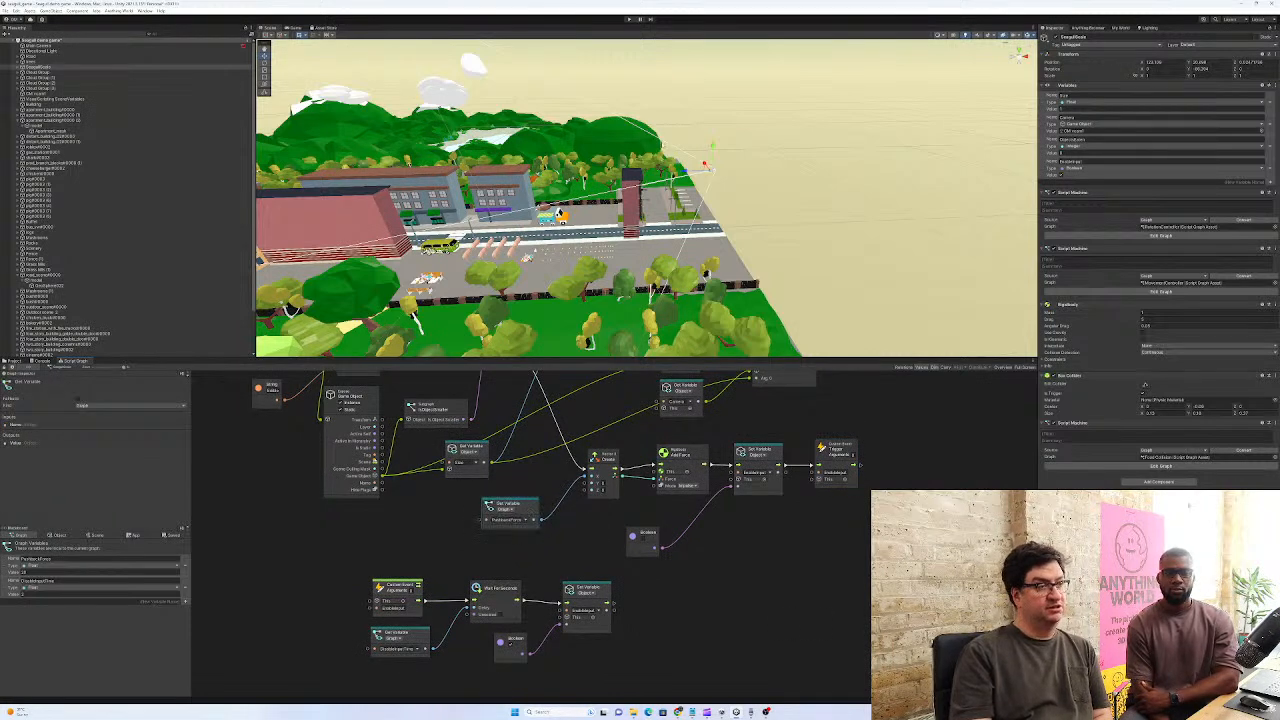
Play the scene to test the seagull's push-back and input re-enabling at the building, and stop it
left_click(625, 24)
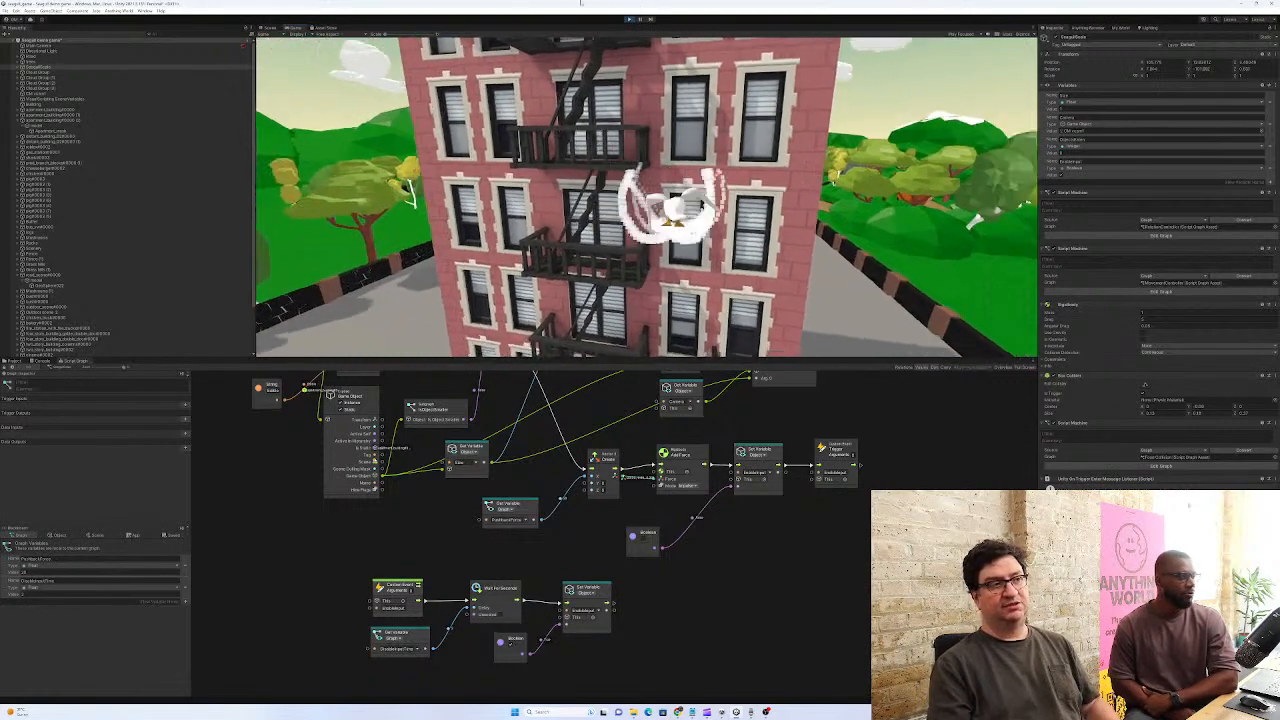
left_click(631, 19)
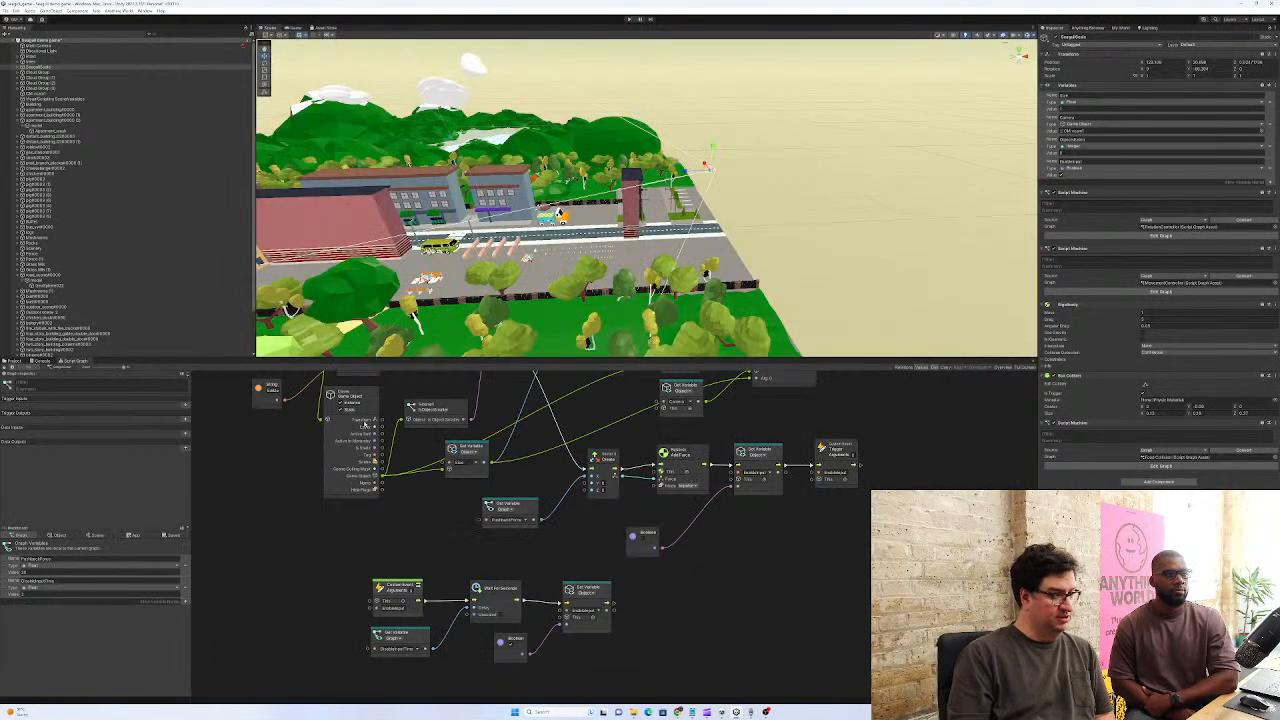
Select all the EnableInput event nodes and move the group closer beneath the main collision nodes
mouse_move(726, 535)
middle_mouse_down()
mouse_move(755, 611)
mouse_move(744, 550)
middle_mouse_up()
left_click_drag(326, 596, 645, 690)
left_click_drag(527, 543, 428, 503)
middle_click_drag(583, 534, 581, 654)
Add a Subgraph node in the empty area below the upper Set Variable node
left_click(822, 654)
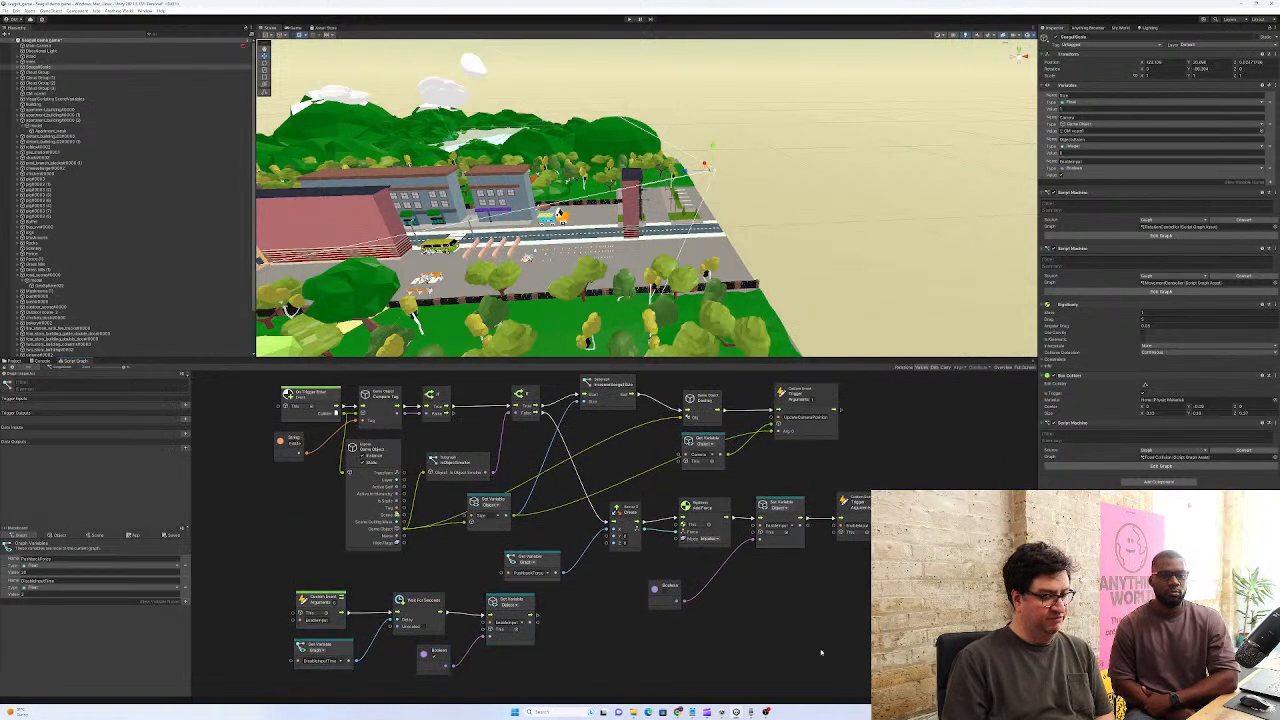
left_click(785, 524)
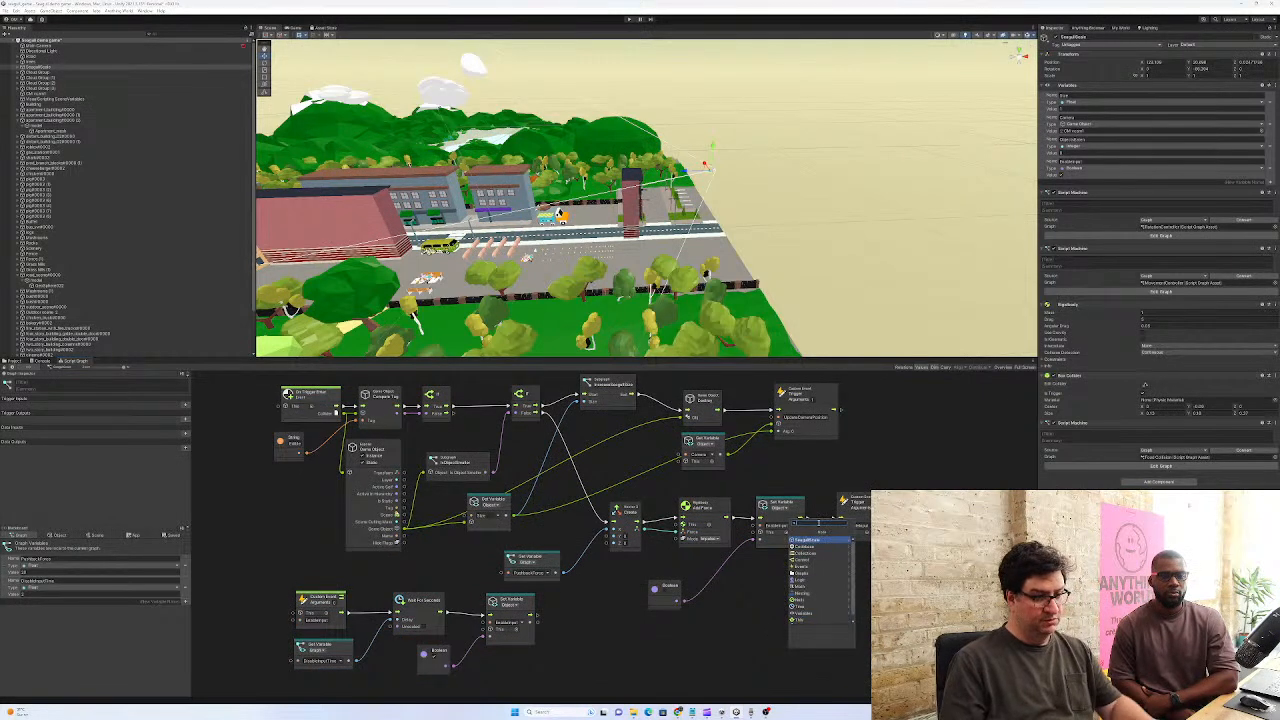
type("subg")
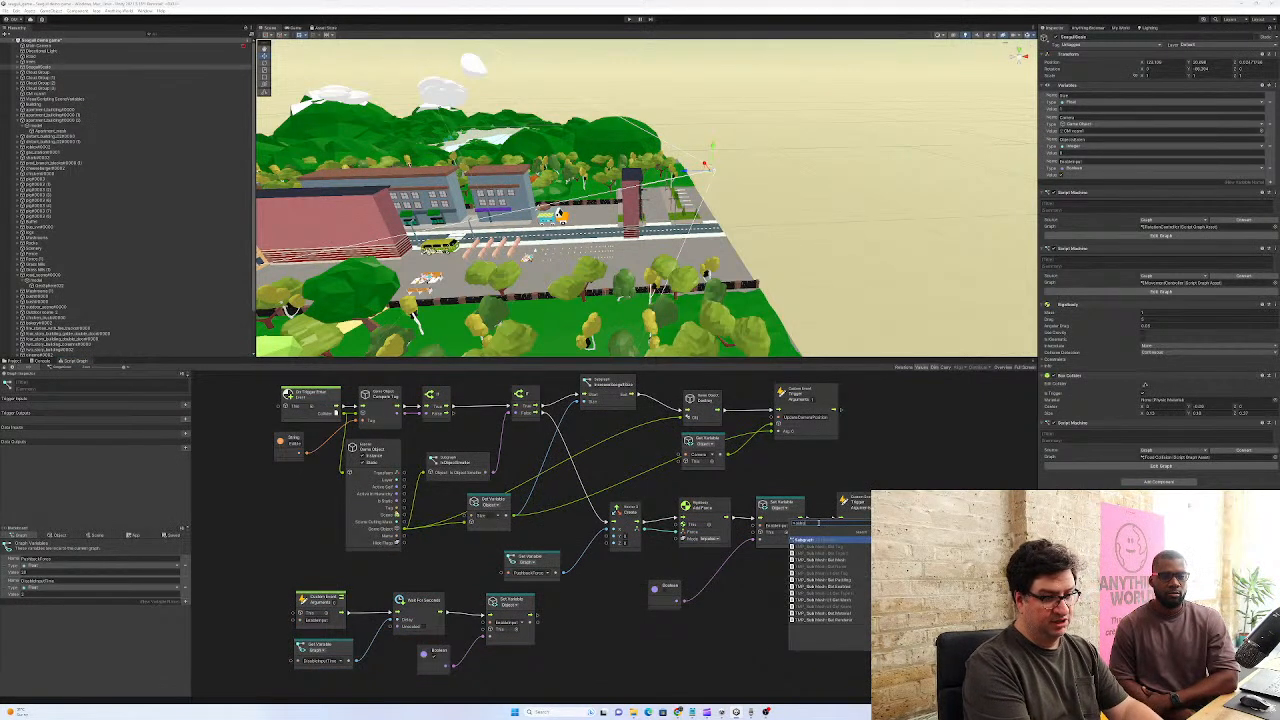
key("Return")
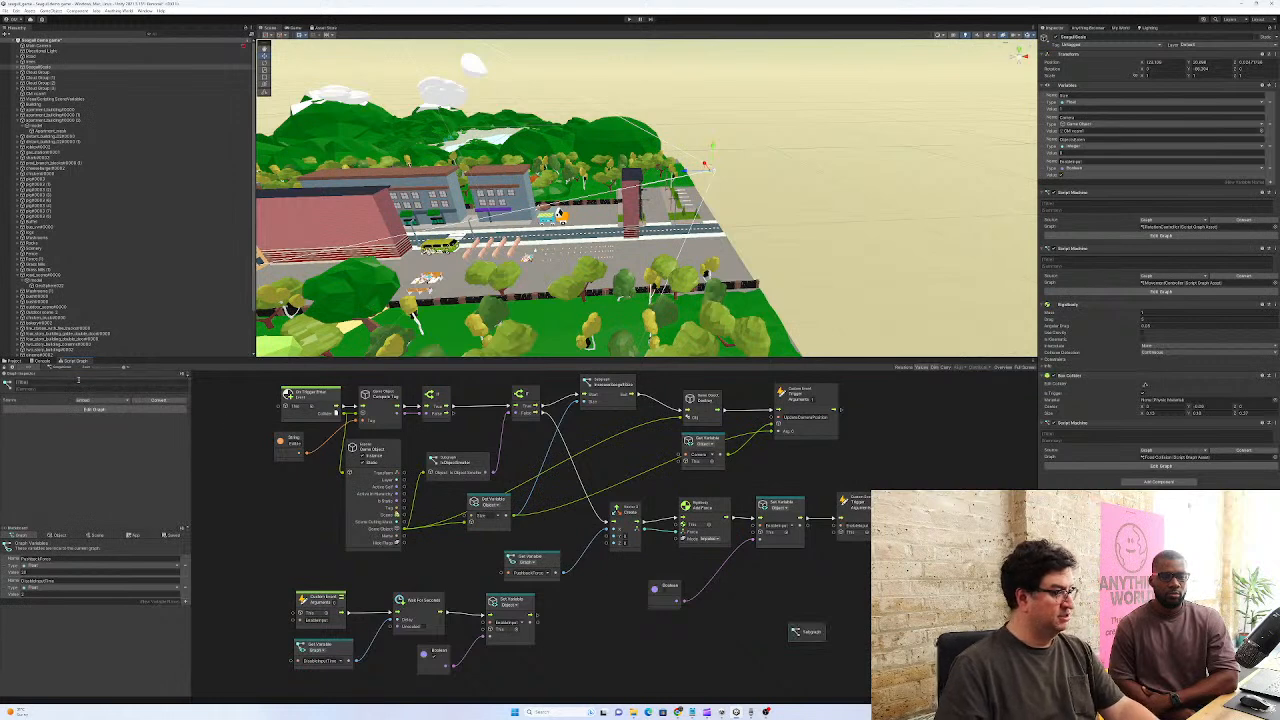
Name the subgraph DecreaseSeagullSize, shift the Set Variable and Trigger Custom Event nodes right, and place the subgraph after Add Force
type("DecreaseScore")
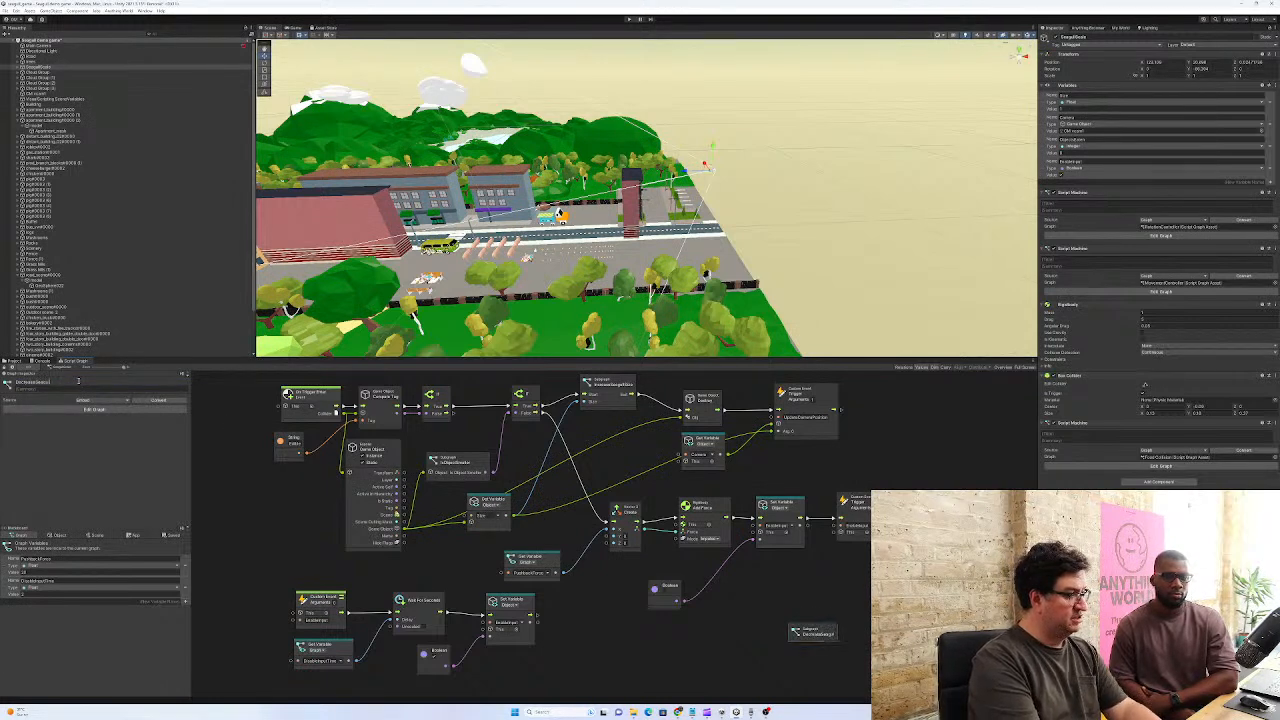
type("ze")
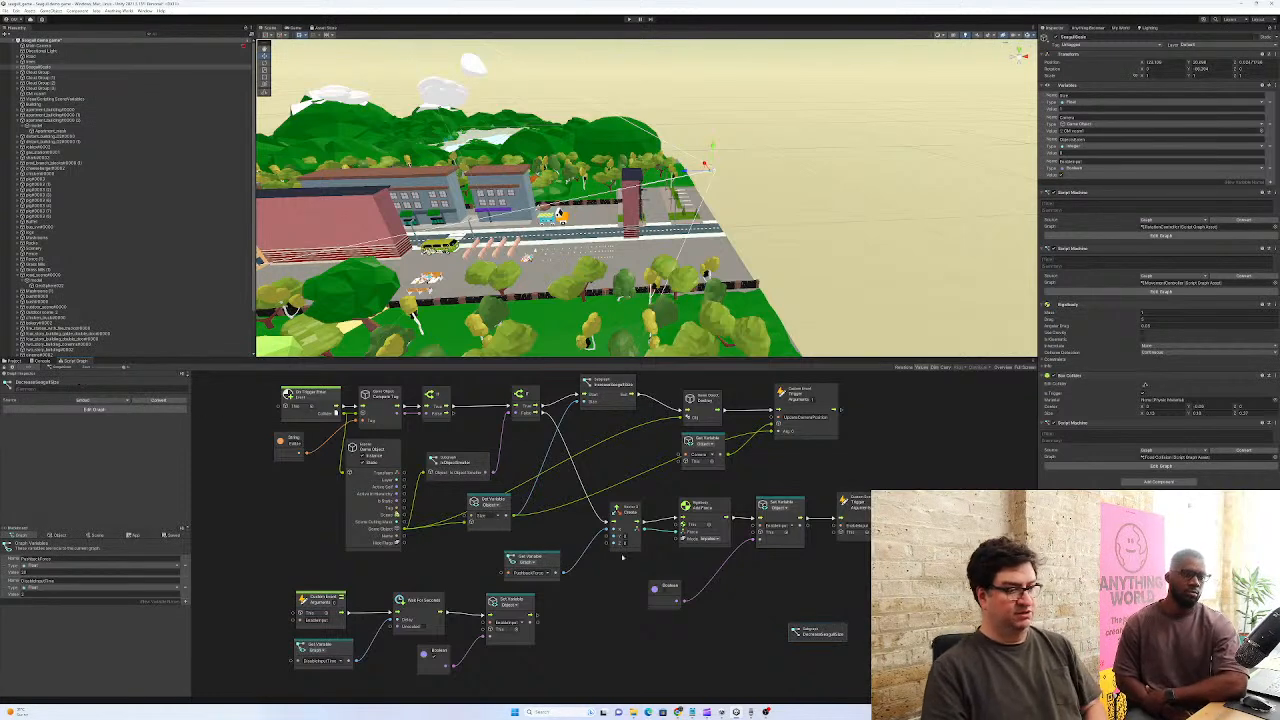
left_click_drag(738, 472, 888, 566)
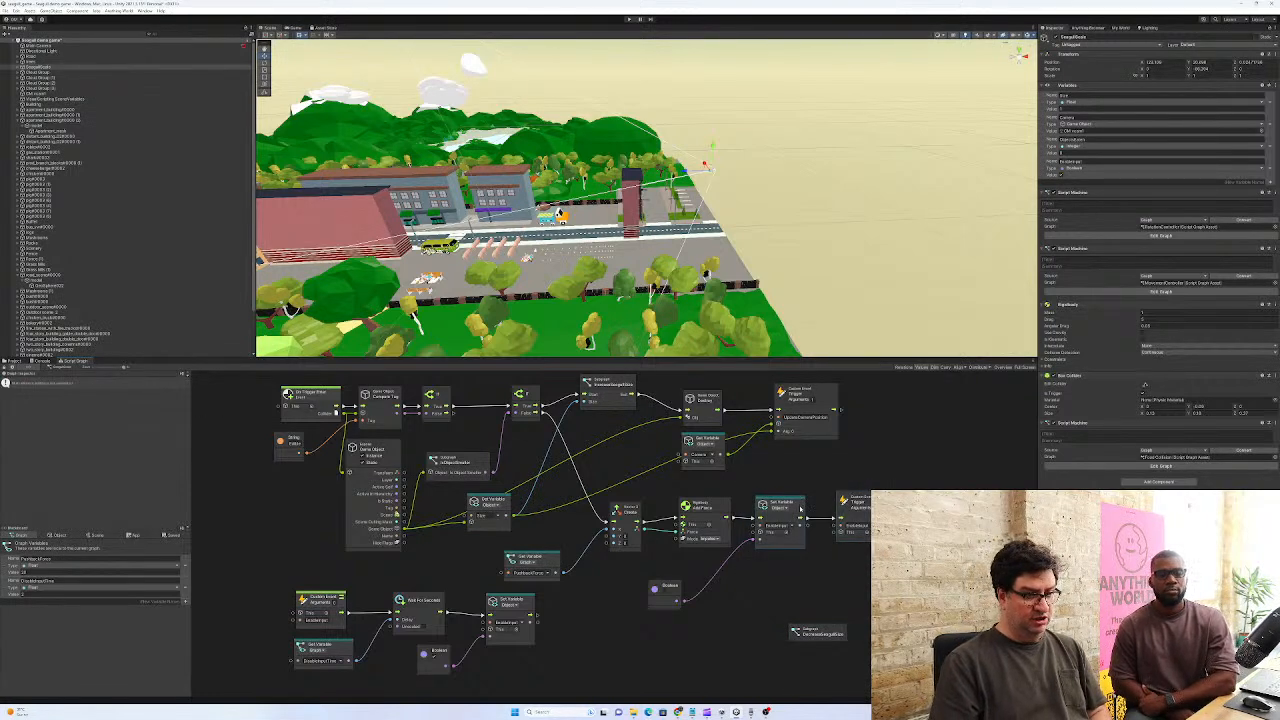
key("Delete")
left_click_drag(838, 633, 822, 497)
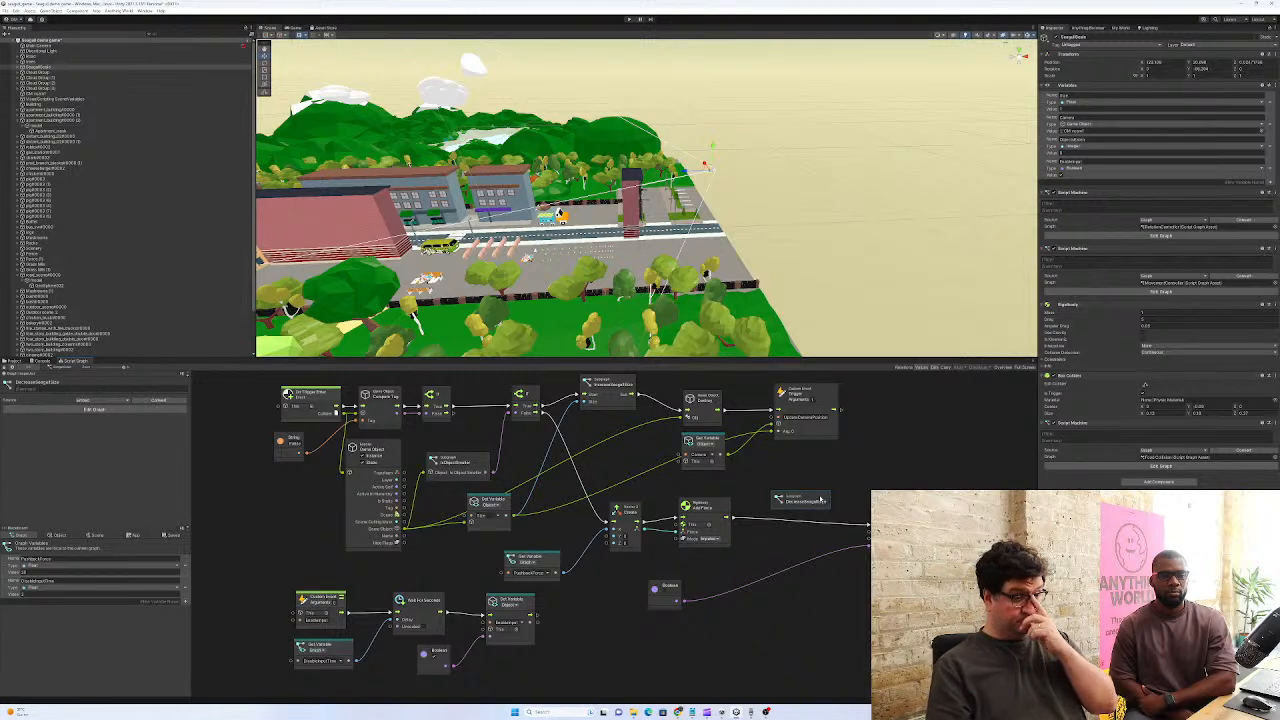
Open the DecreaseSeagullSize subgraph, add trigger input Start and trigger output End, and move the Input node away from the Output node
double_click(813, 502)
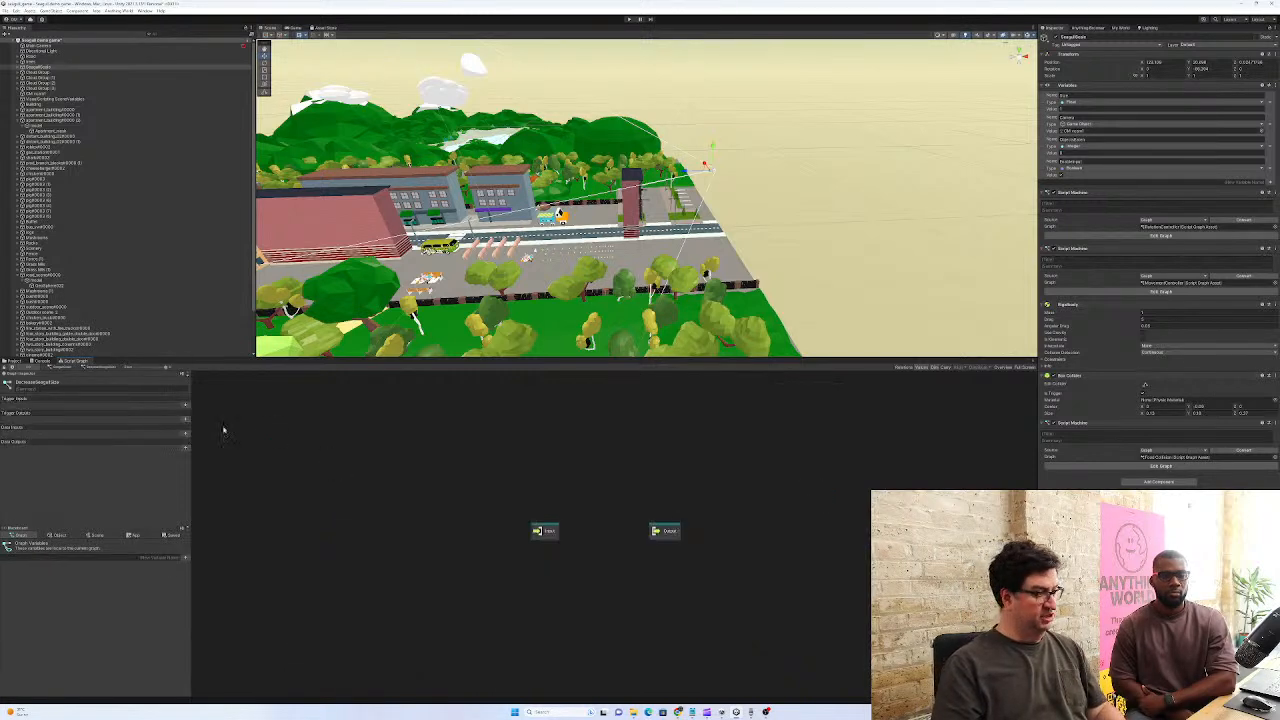
left_click(186, 405)
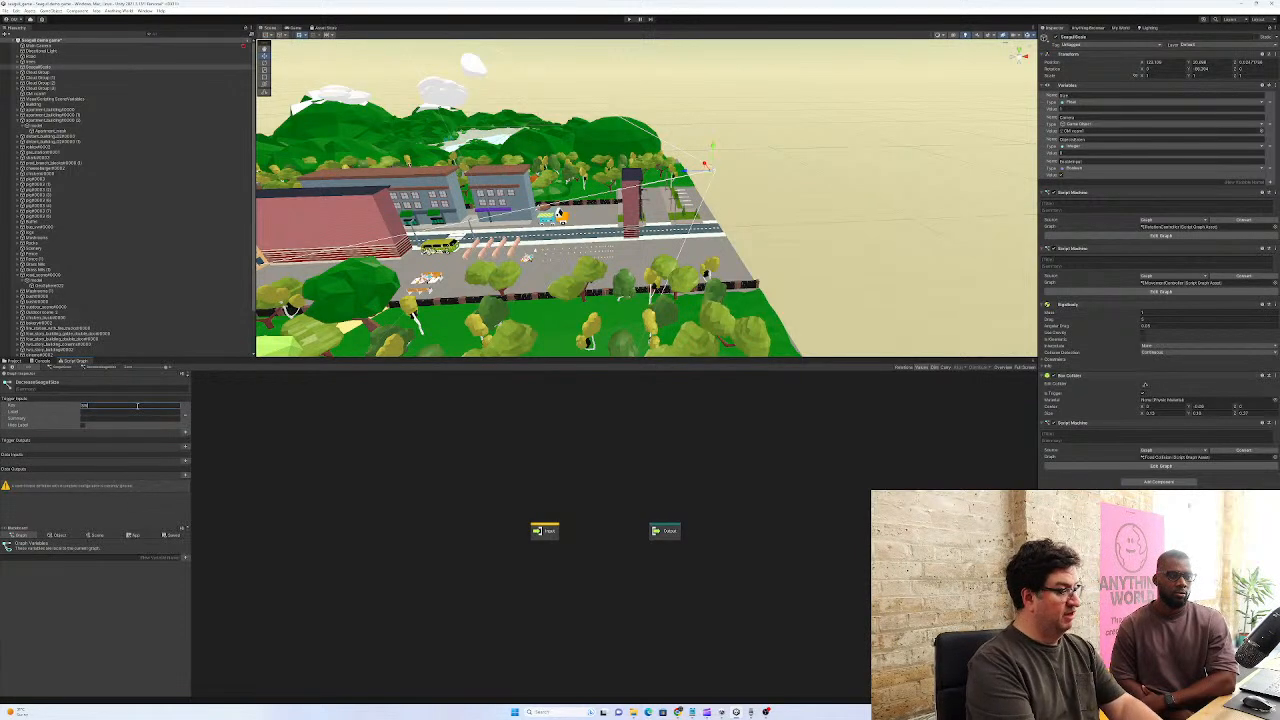
key("Return")
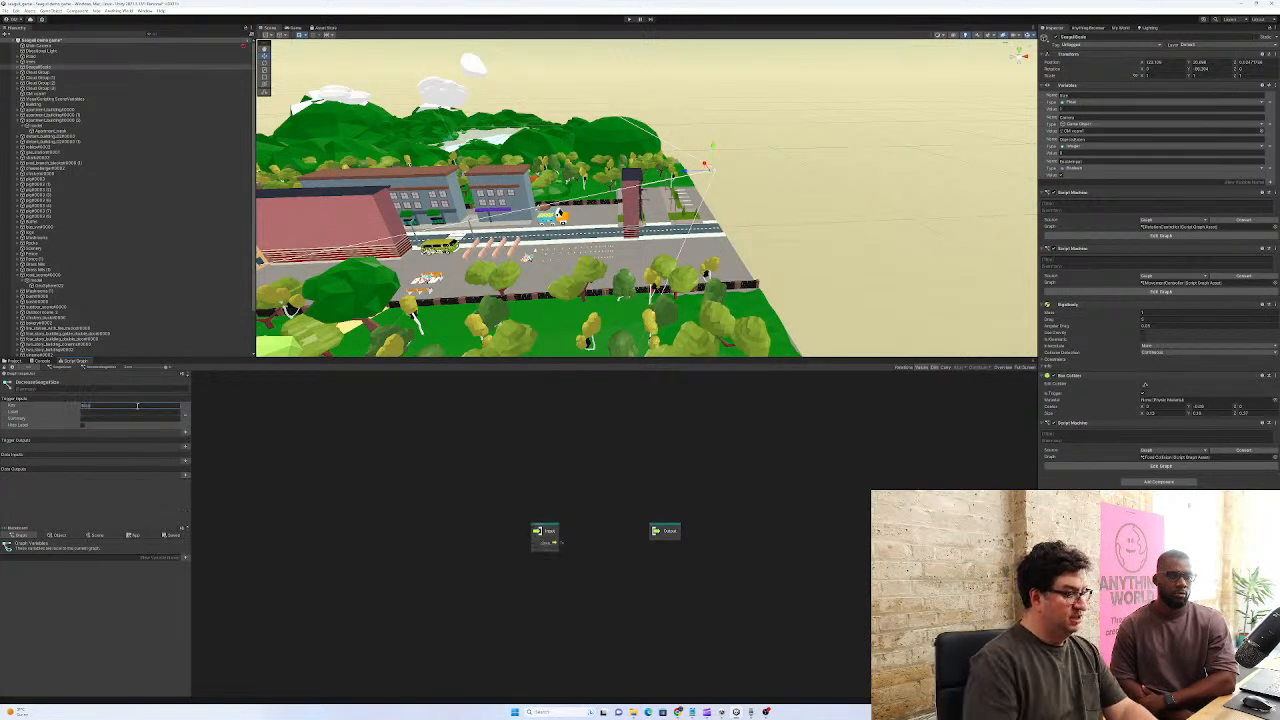
left_click(186, 447)
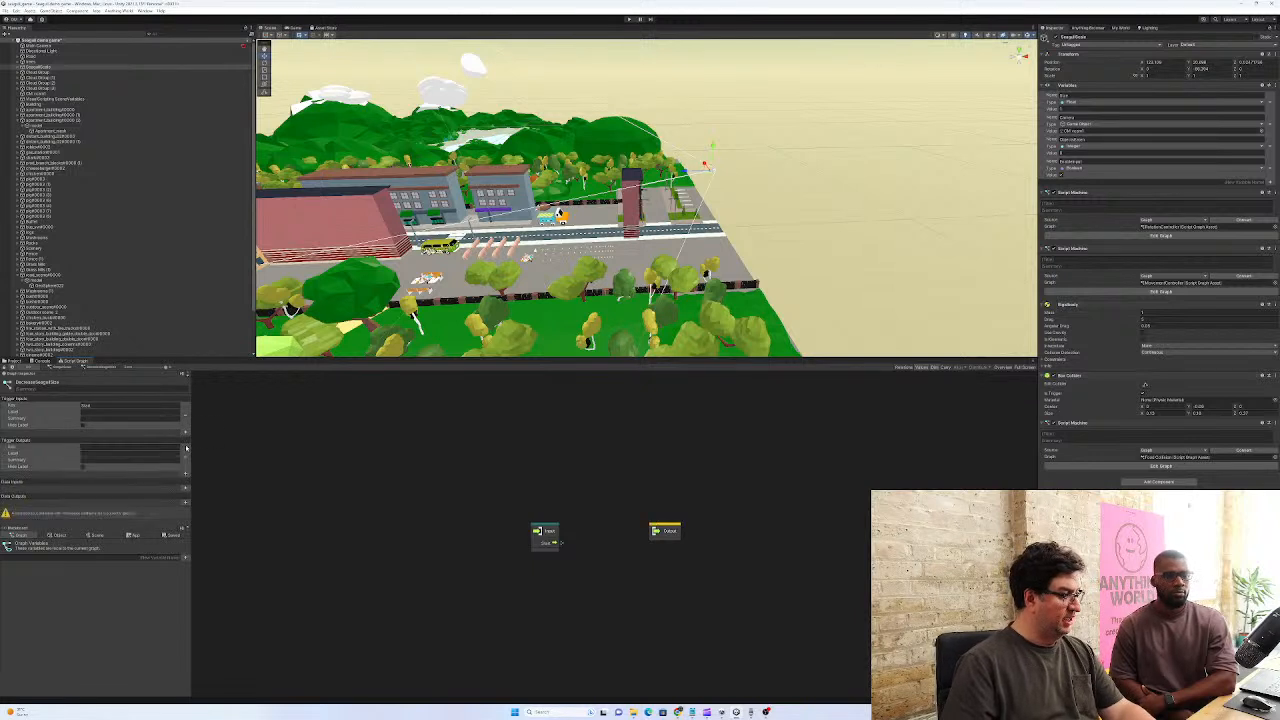
key("Return")
left_click_drag(550, 532, 407, 532)
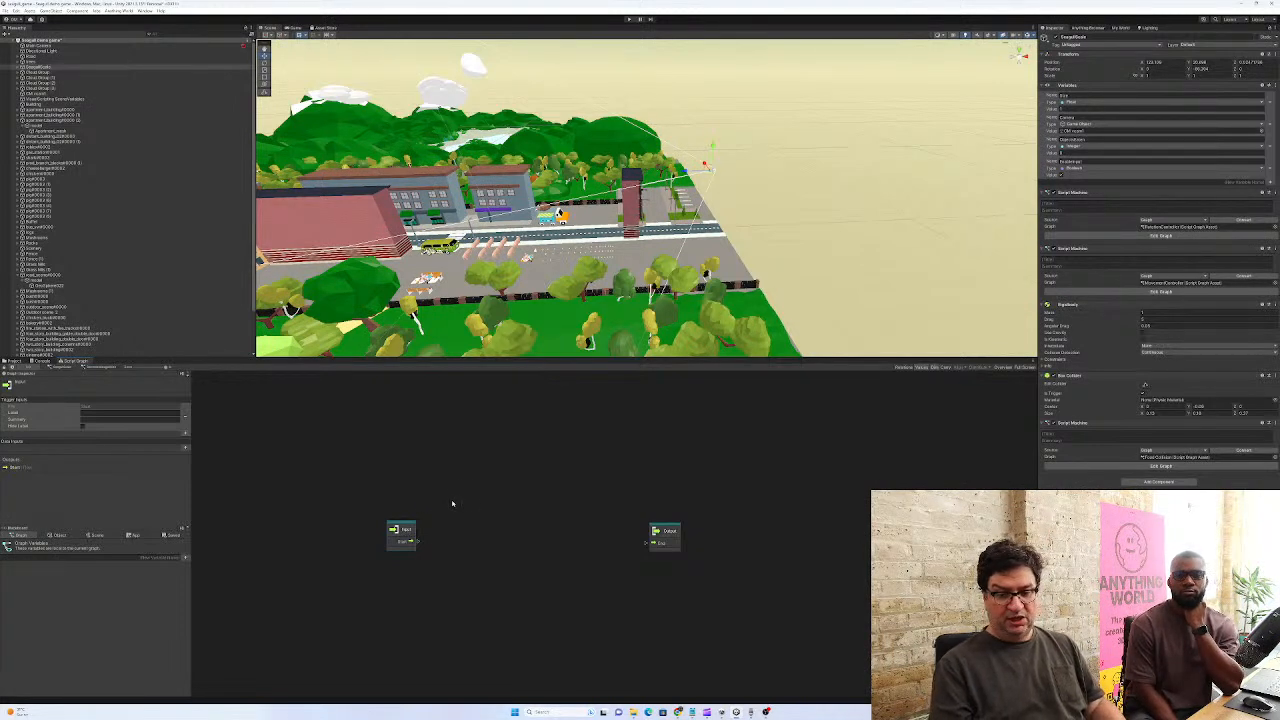
Add a Get Object Variable node for Size and place it beneath the Input node
right_click(371, 603)
left_click(401, 609)
type("get")
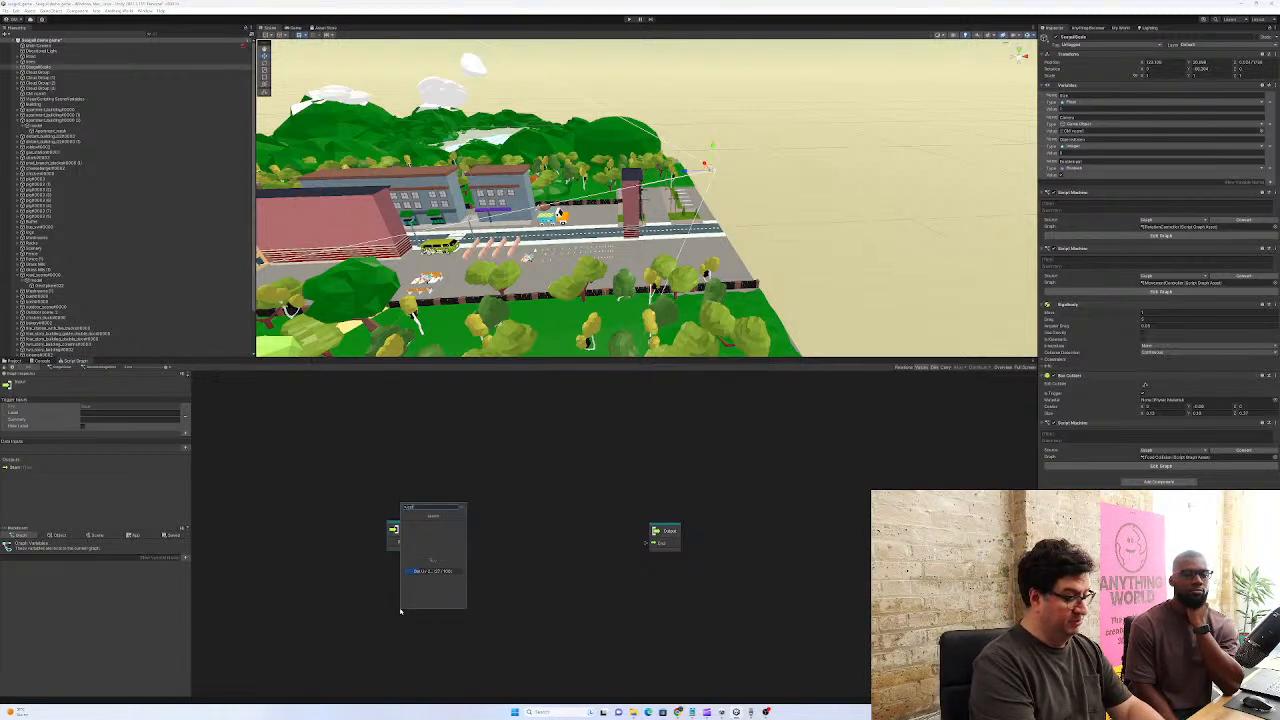
type(" ob")
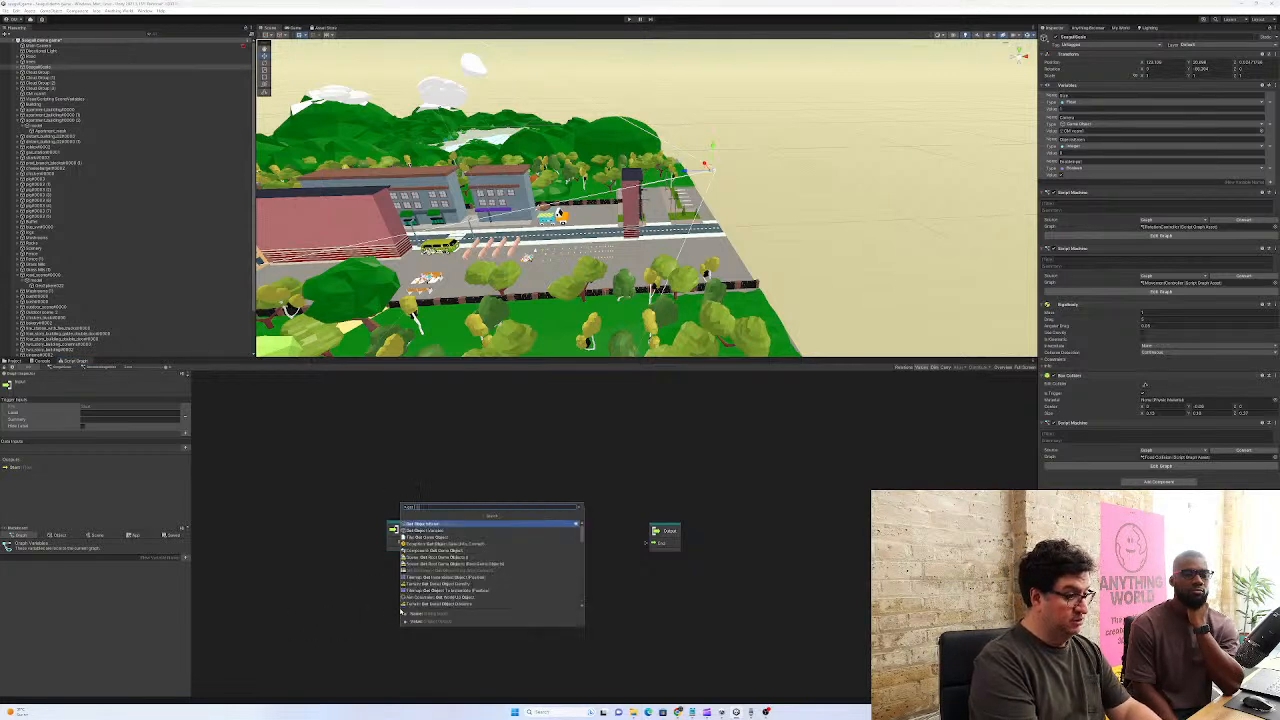
key("Return")
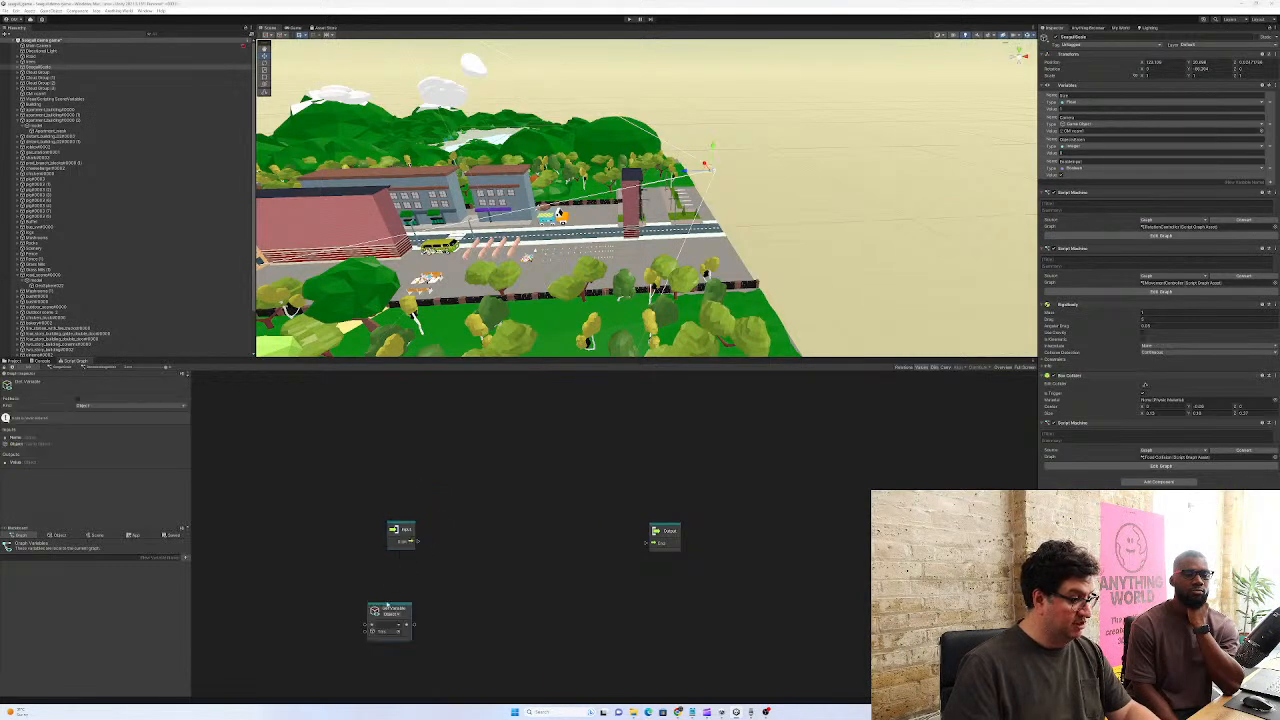
left_click(400, 630)
left_click(421, 654)
left_click_drag(403, 612, 377, 570)
Add a Float literal node for the shrink factor and place it beneath the Get Variable node
right_click(365, 634)
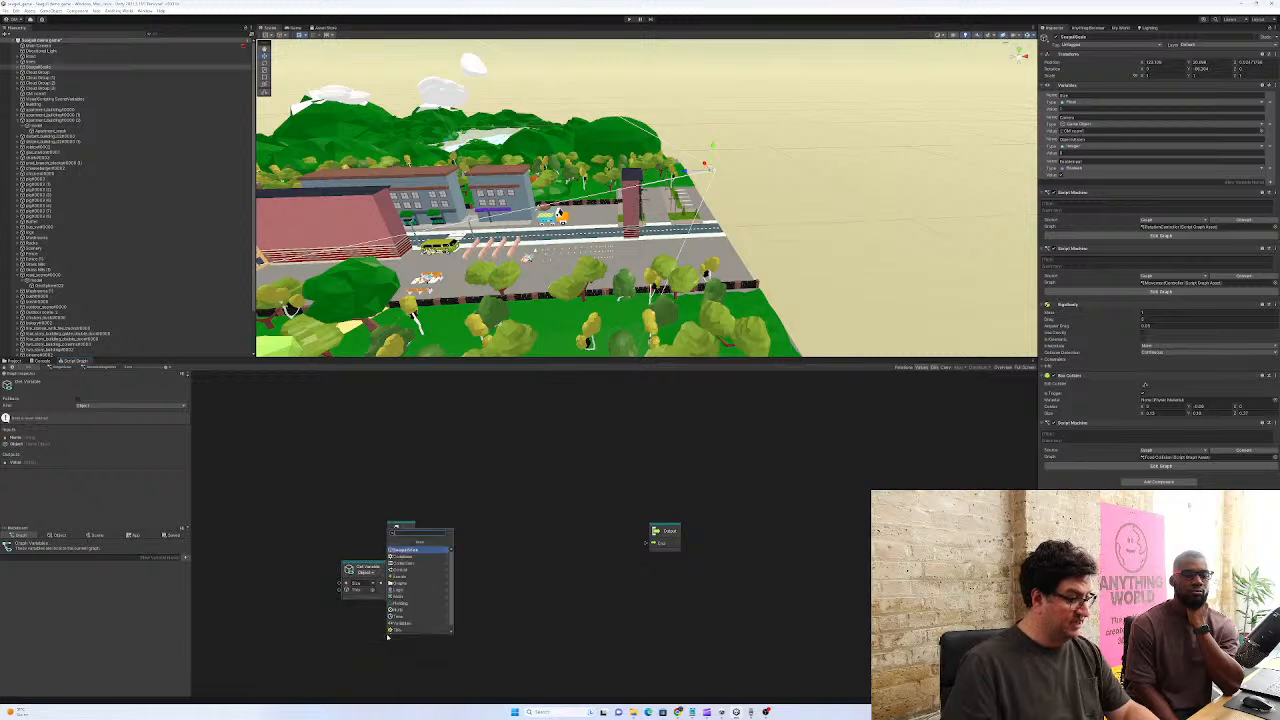
type("float l")
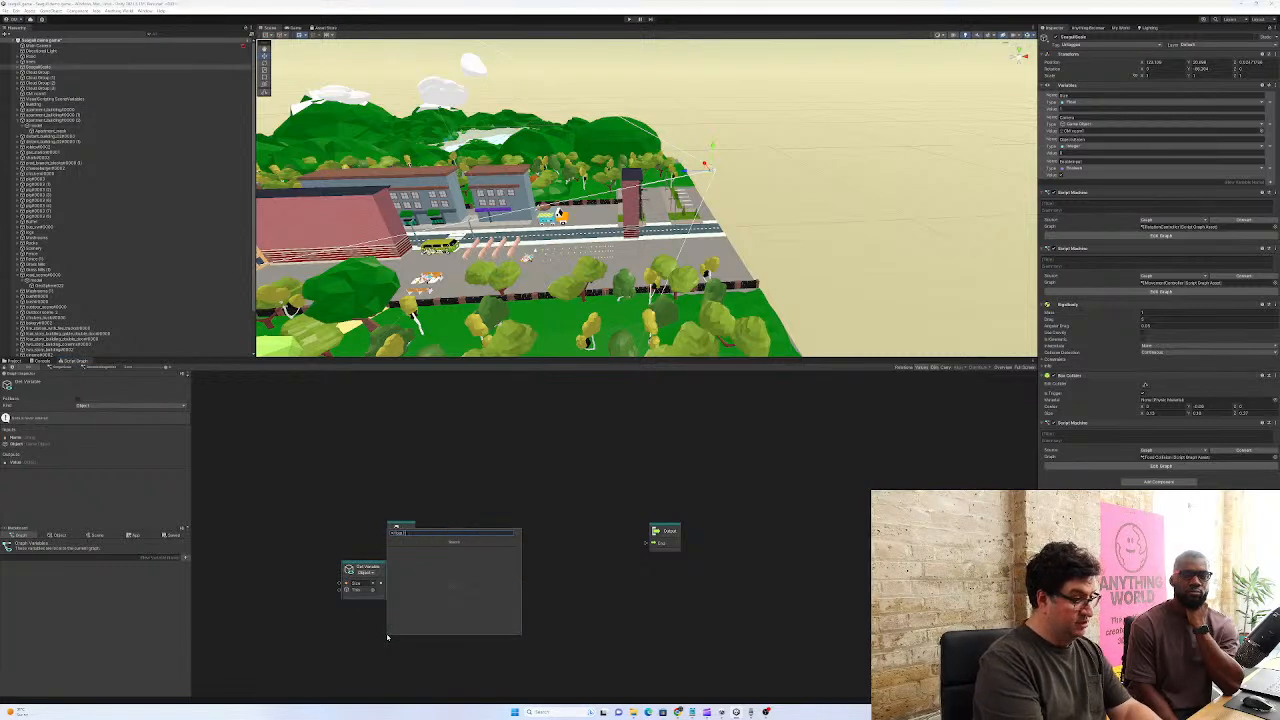
left_click(406, 563)
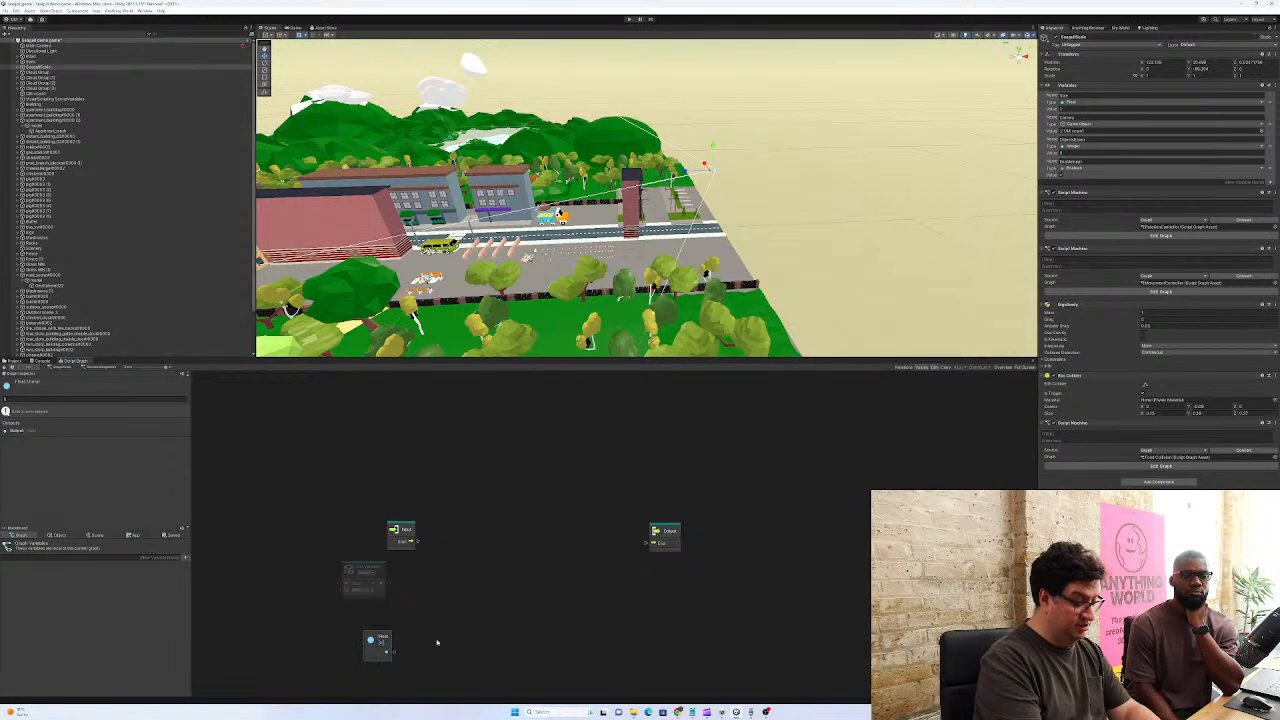
left_click_drag(385, 640, 351, 621)
Multiply the Size variable by the Float literal with a Multiply node, and tidy the literal's position
left_click_drag(388, 583, 416, 602)
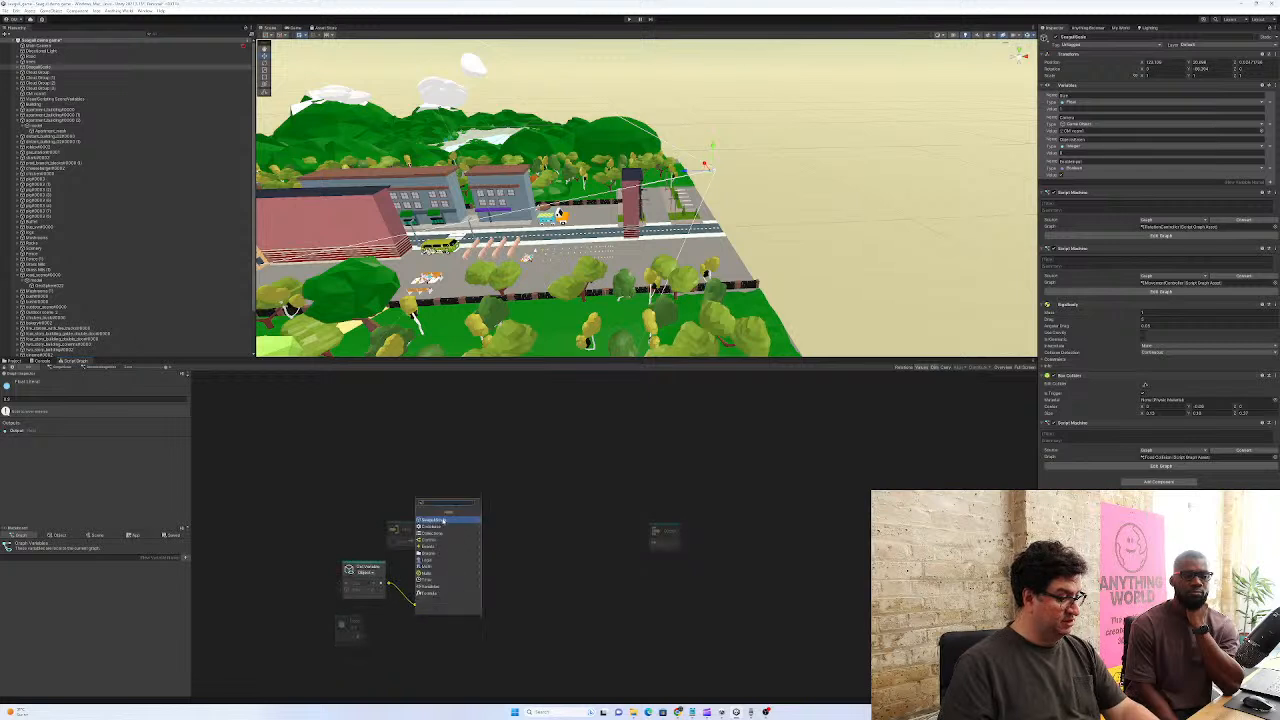
type("mult")
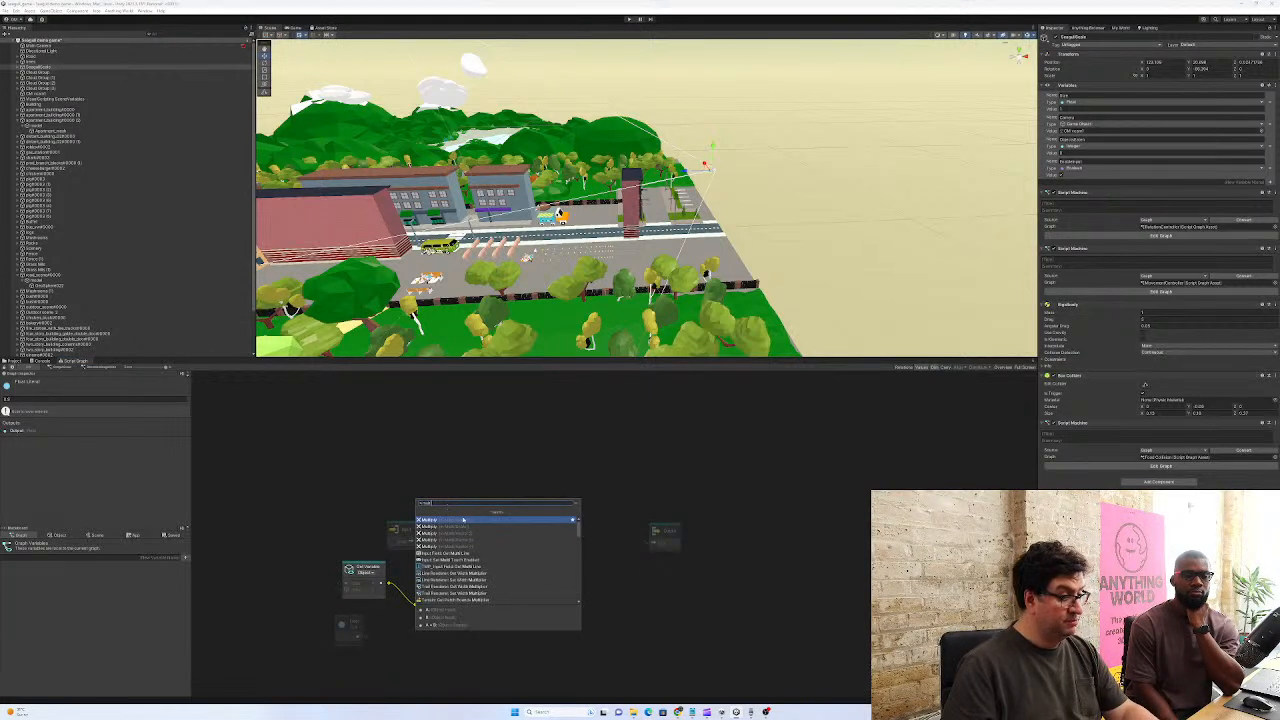
left_click(463, 520)
left_click_drag(364, 636, 418, 601)
left_click_drag(345, 641, 366, 631)
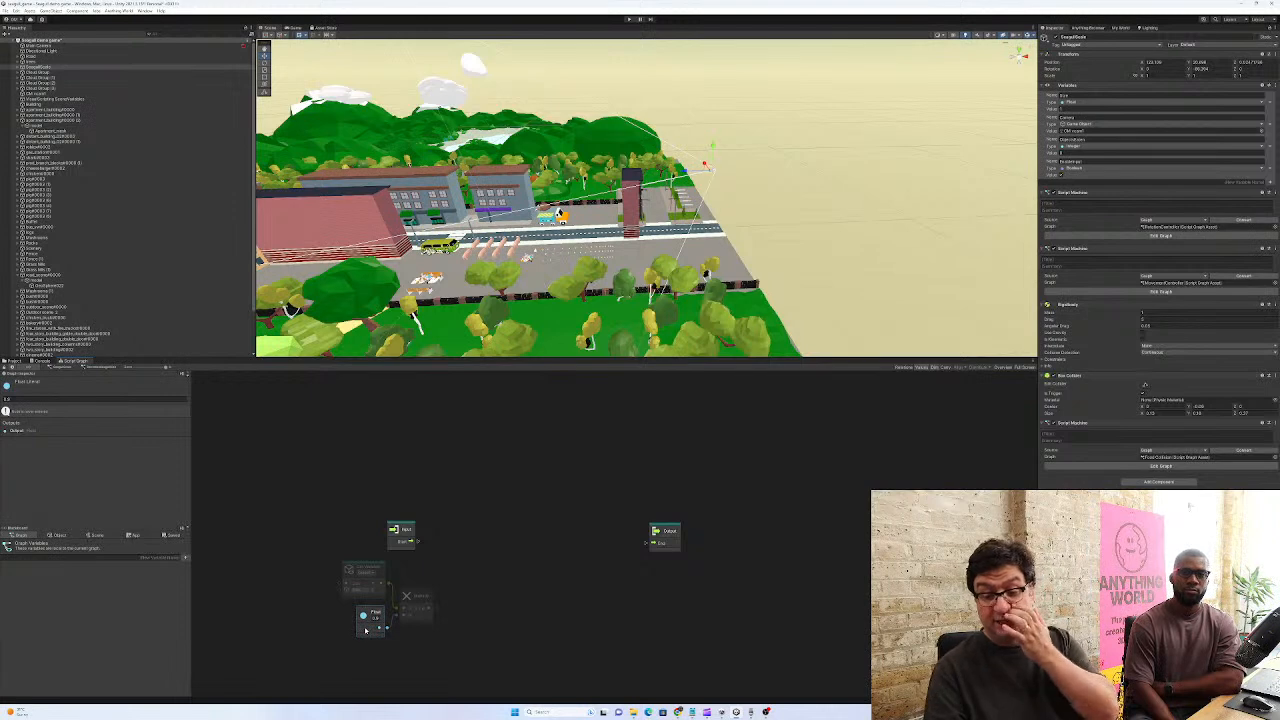
Add a Create Vector 3 node, trigger it from Input, and connect the Multiply result to its X, Y and Z
right_click(508, 572)
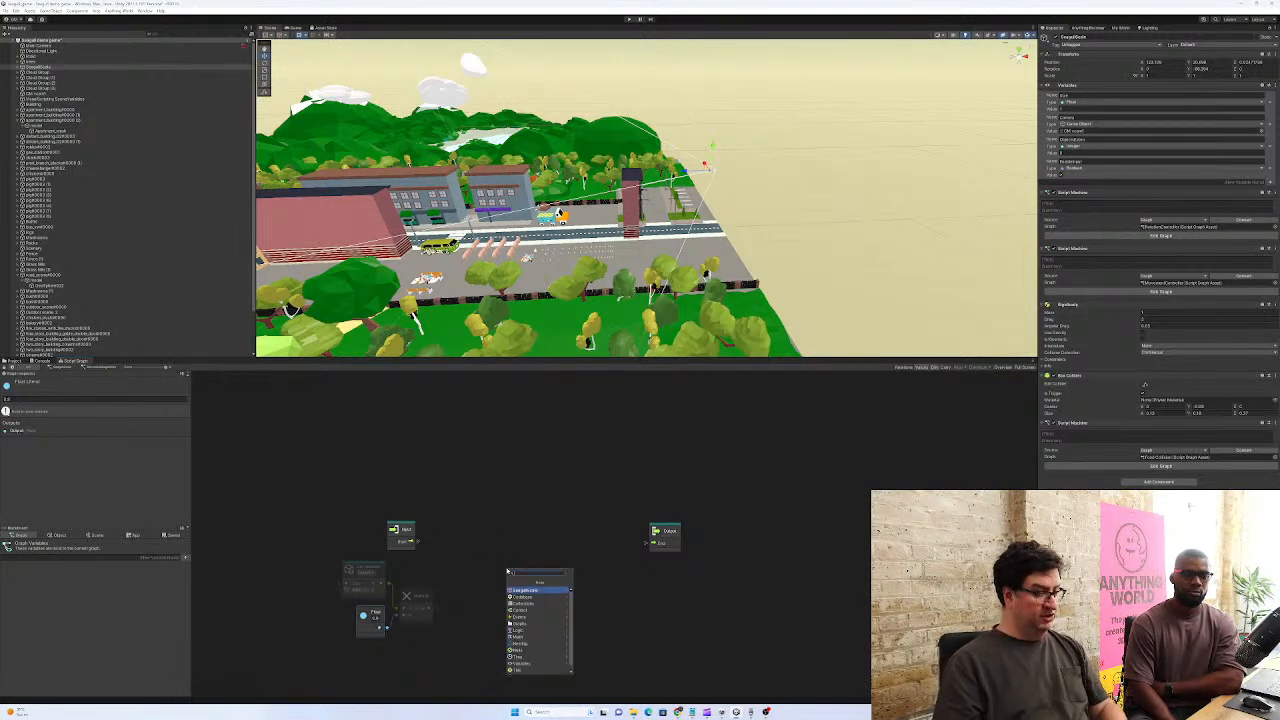
type("create vec")
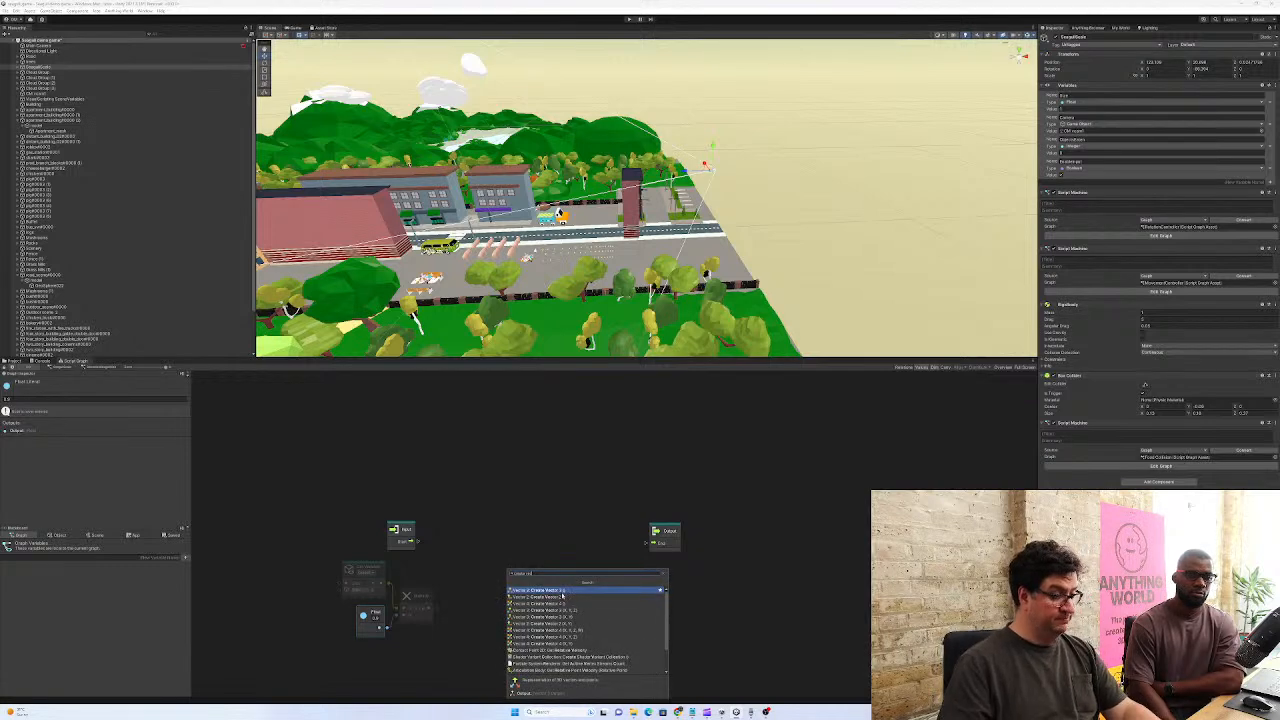
left_click(563, 592)
left_click_drag(527, 572, 497, 530)
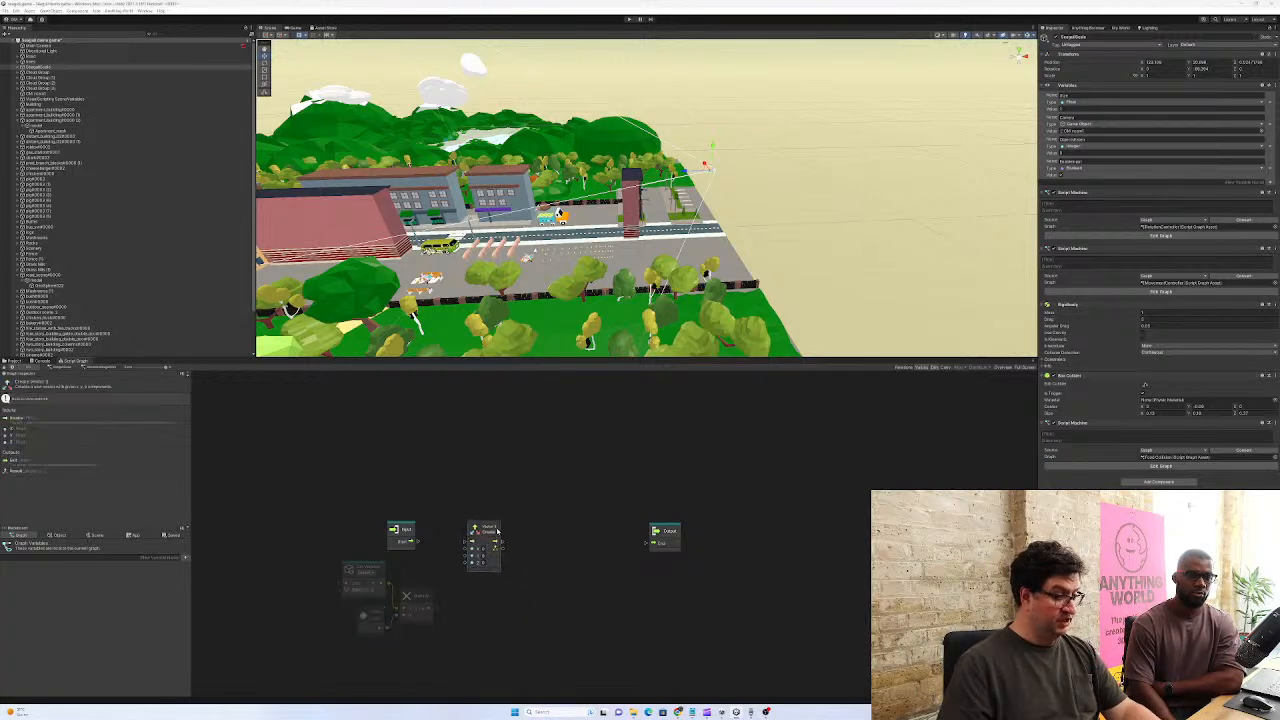
left_click_drag(418, 543, 473, 542)
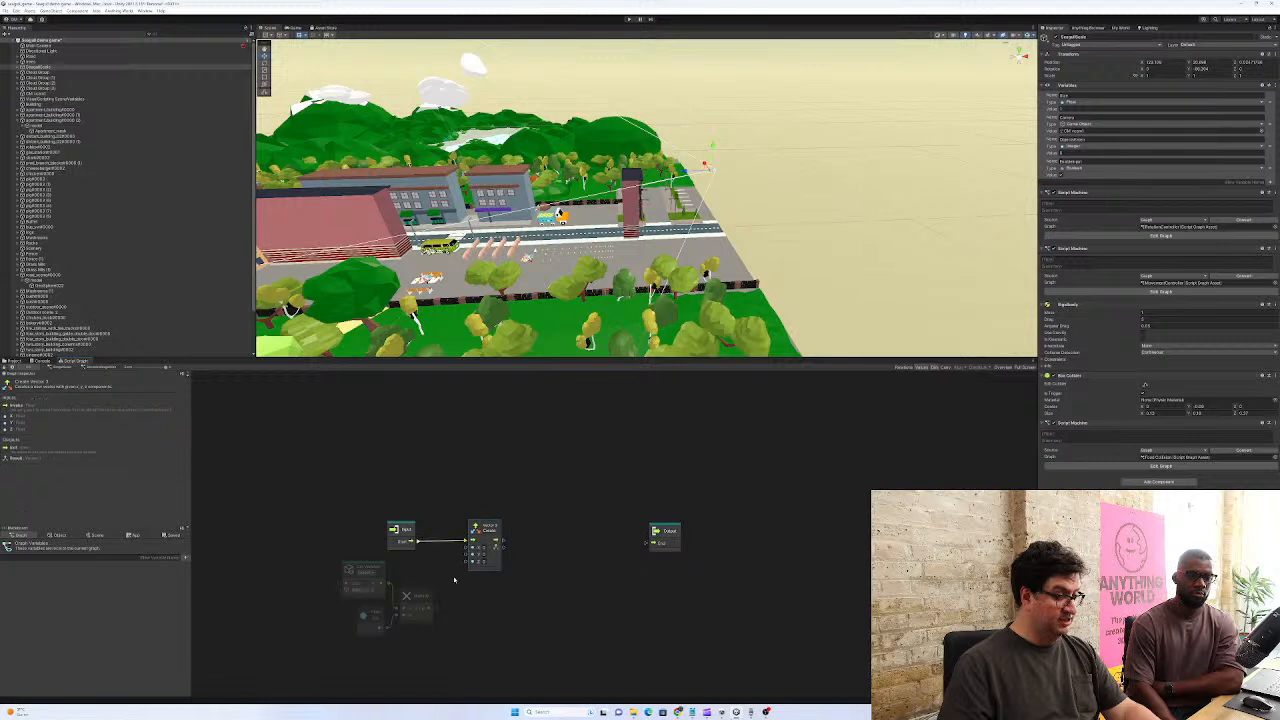
left_click_drag(437, 608, 467, 548)
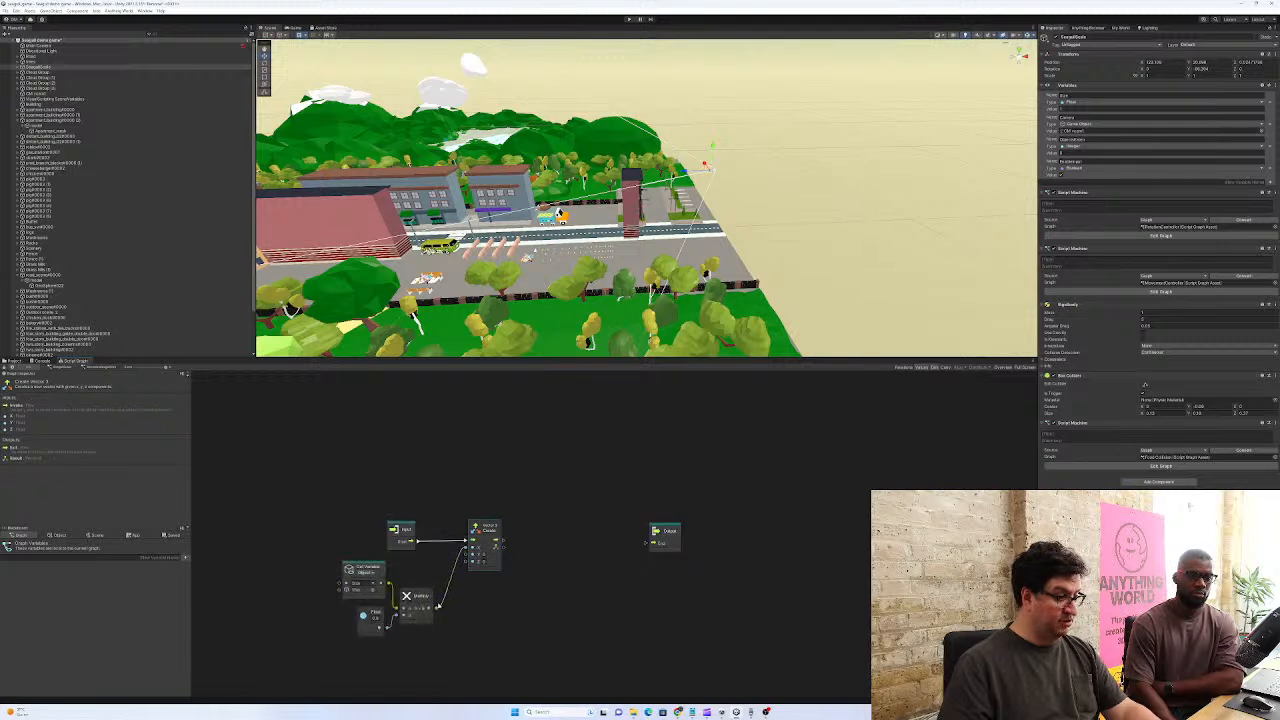
left_click_drag(437, 608, 467, 562)
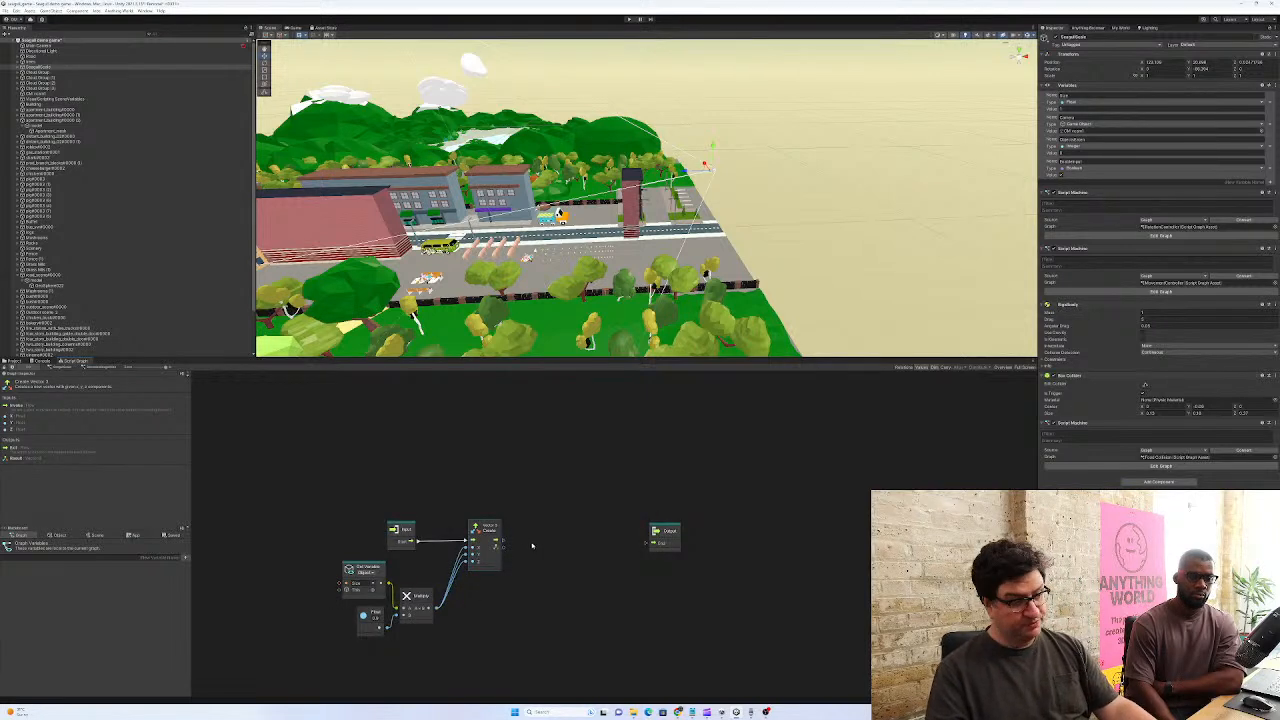
Add a Transform Set Local Scale node after Create Vector 3, connecting both the flow and the vector, with the Output node moved aside
left_click_drag(660, 535, 828, 535)
right_click(637, 504)
left_click(660, 510)
type("local scale")
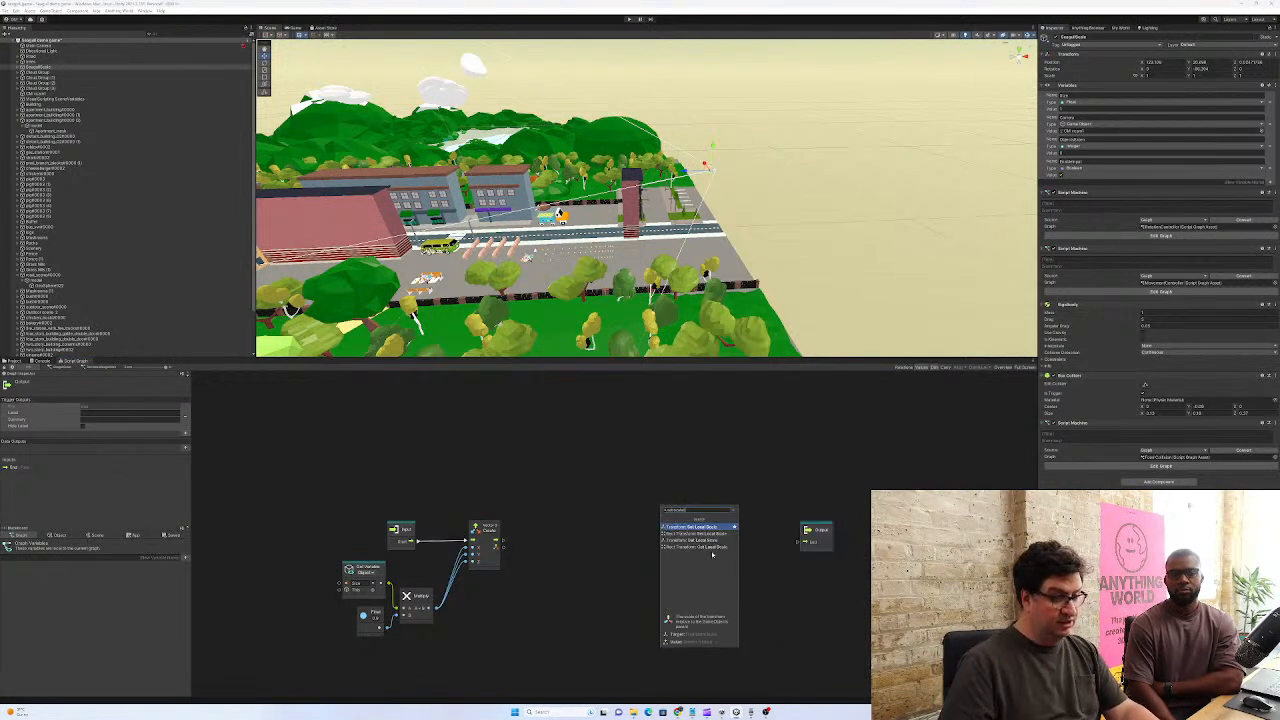
key("Return")
left_click_drag(677, 515, 605, 529)
left_click_drag(507, 543, 567, 550)
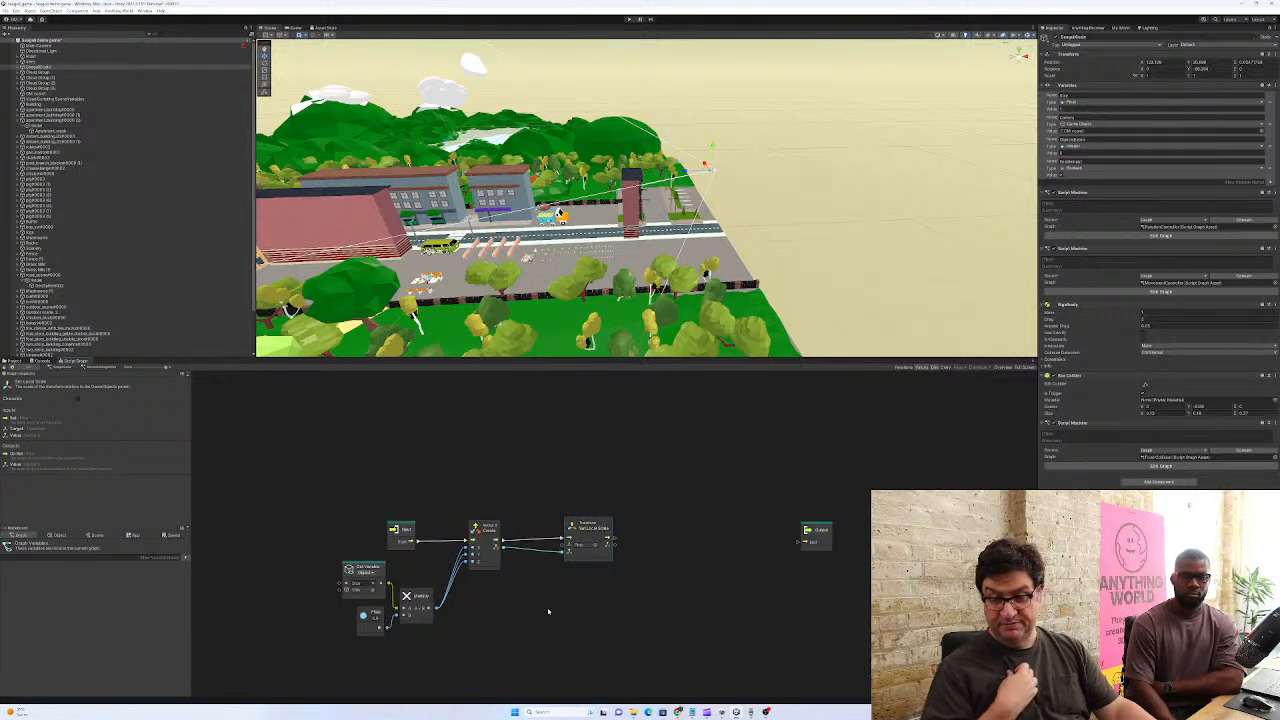
left_click_drag(610, 525, 575, 525)
Add a Set Object Variable node between Set Local Scale and Output, and set its variable to Size
right_click(683, 586)
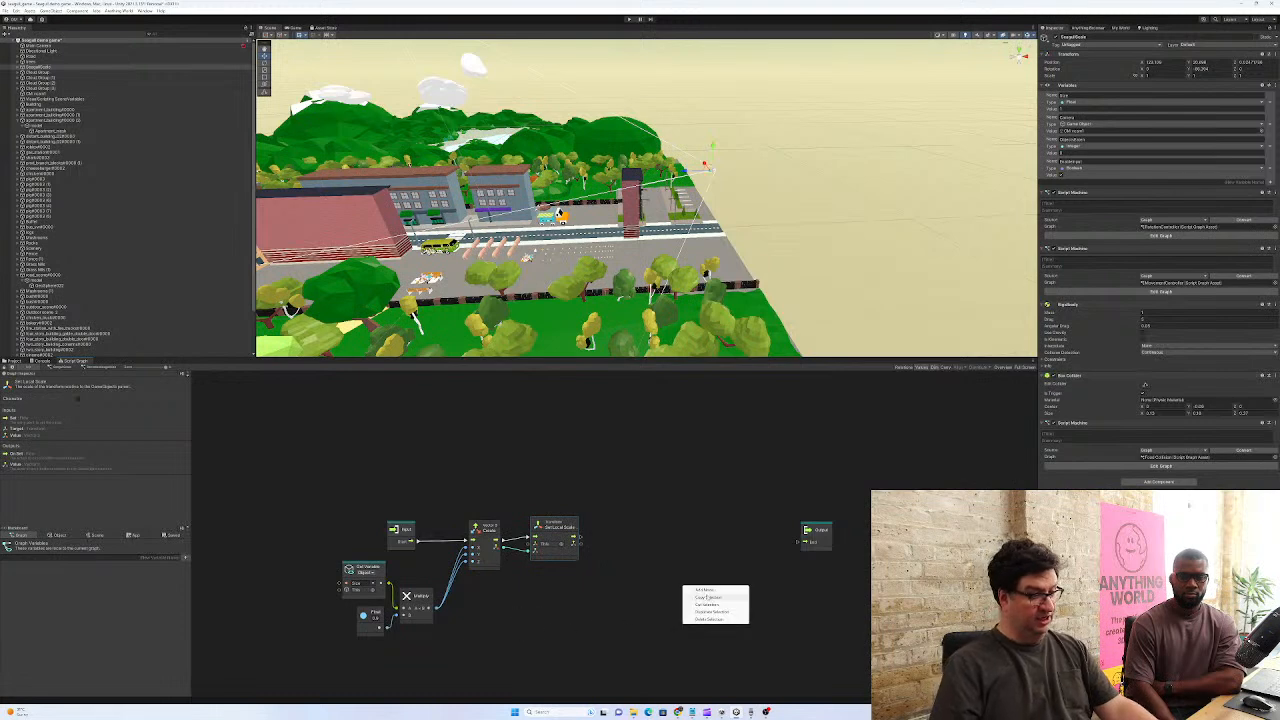
left_click(710, 592)
type("add")
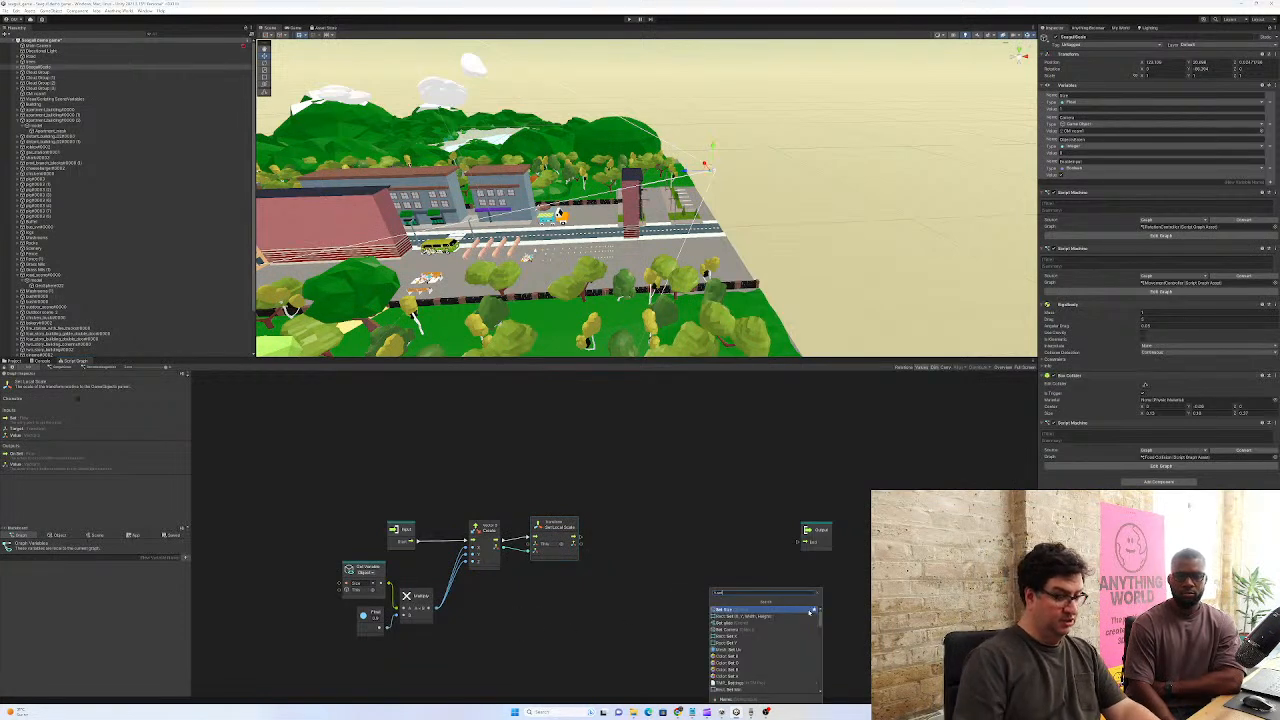
type(" object")
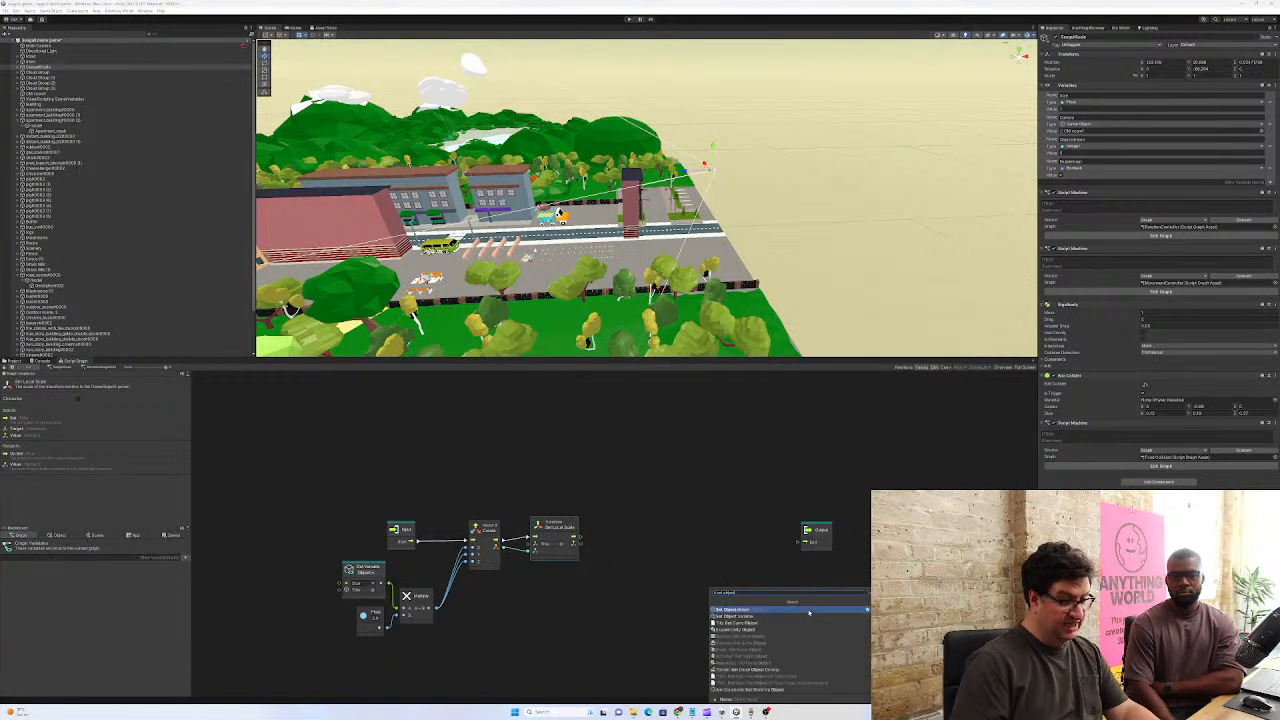
left_click(761, 615)
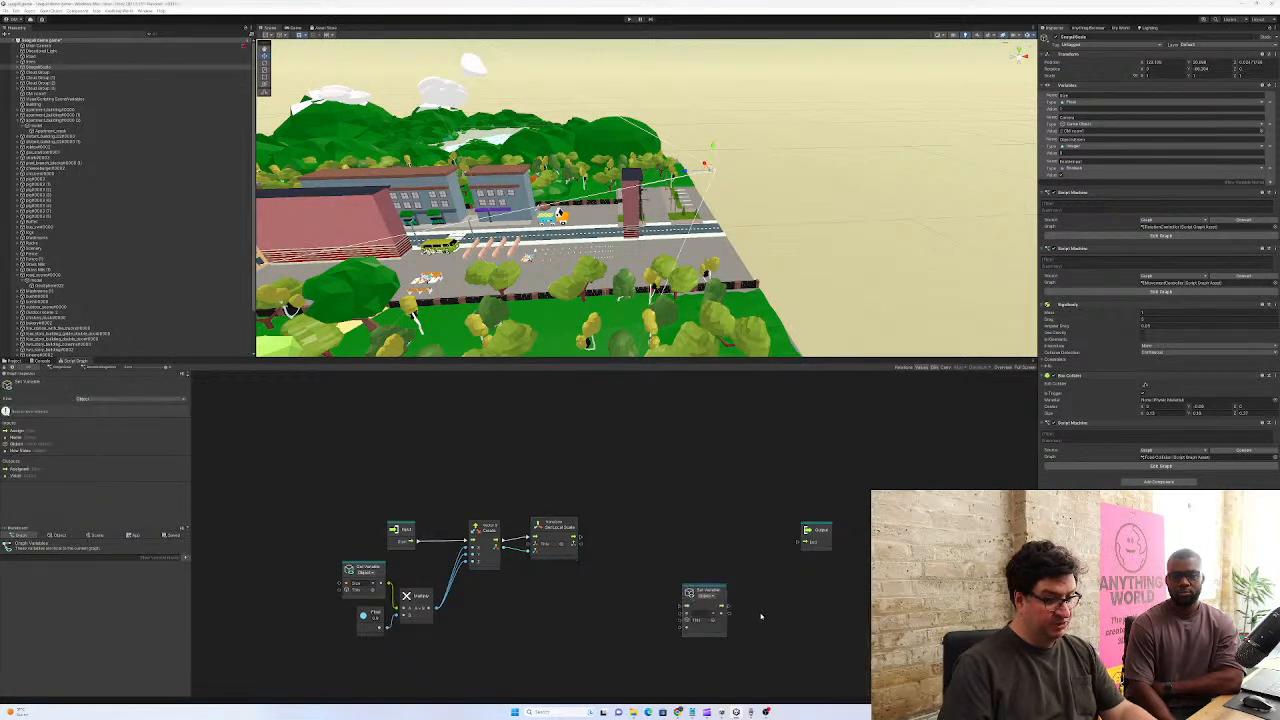
left_click_drag(719, 597, 708, 554)
left_click(706, 566)
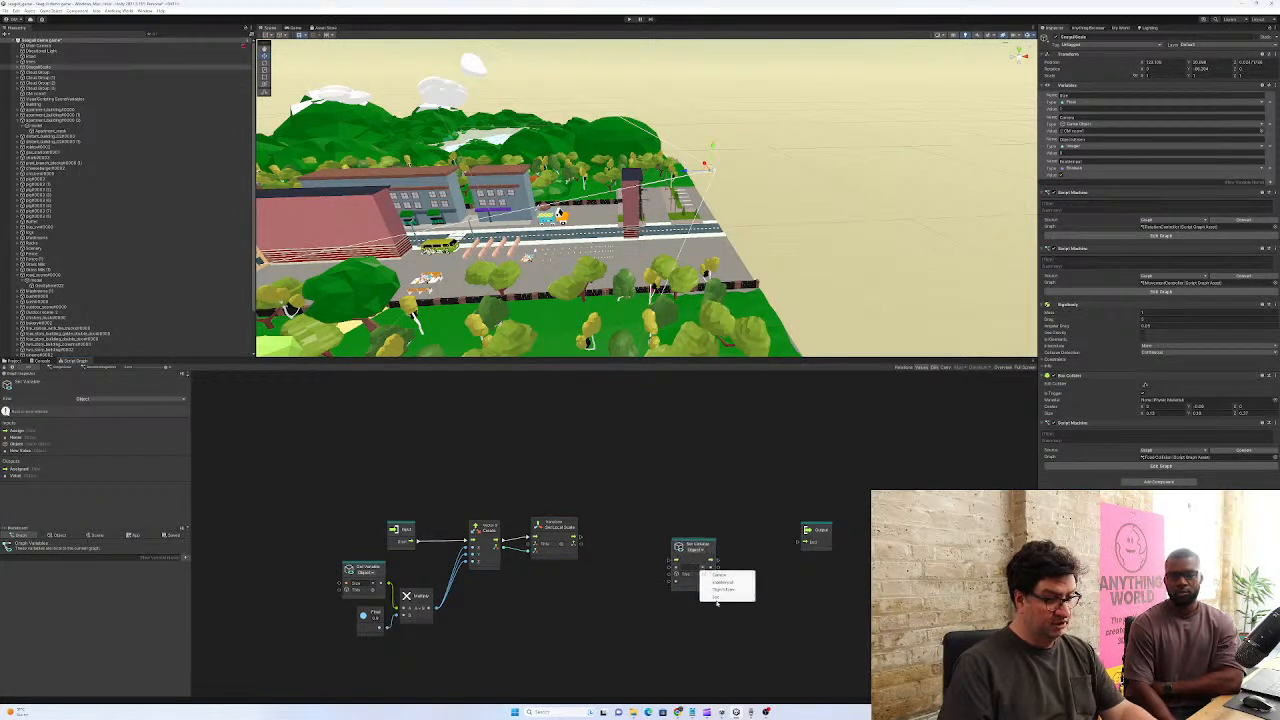
left_click(716, 600)
Link Set Local Scale through the Size Set Variable node to Output, and feed the Multiply result in as the new value
left_click_drag(579, 539, 680, 530)
left_click(703, 551)
left_click(718, 544)
left_click_drag(434, 607, 638, 563)
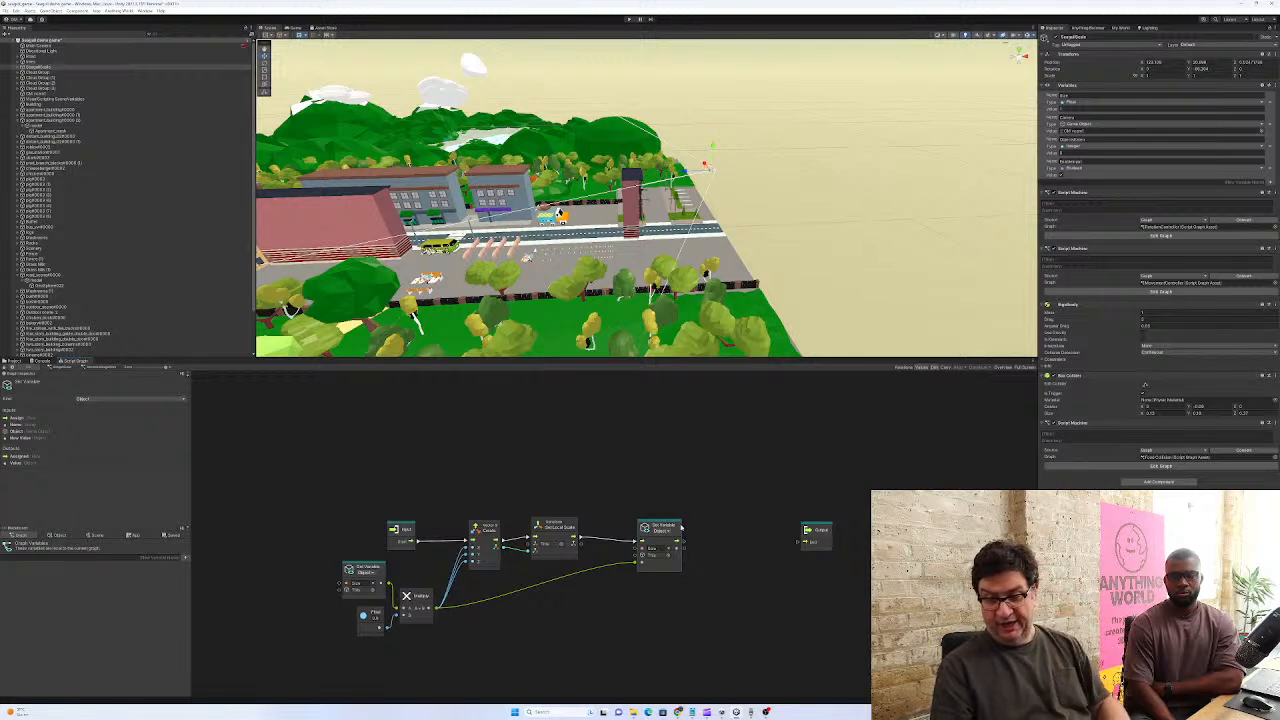
left_click_drag(681, 527, 714, 526)
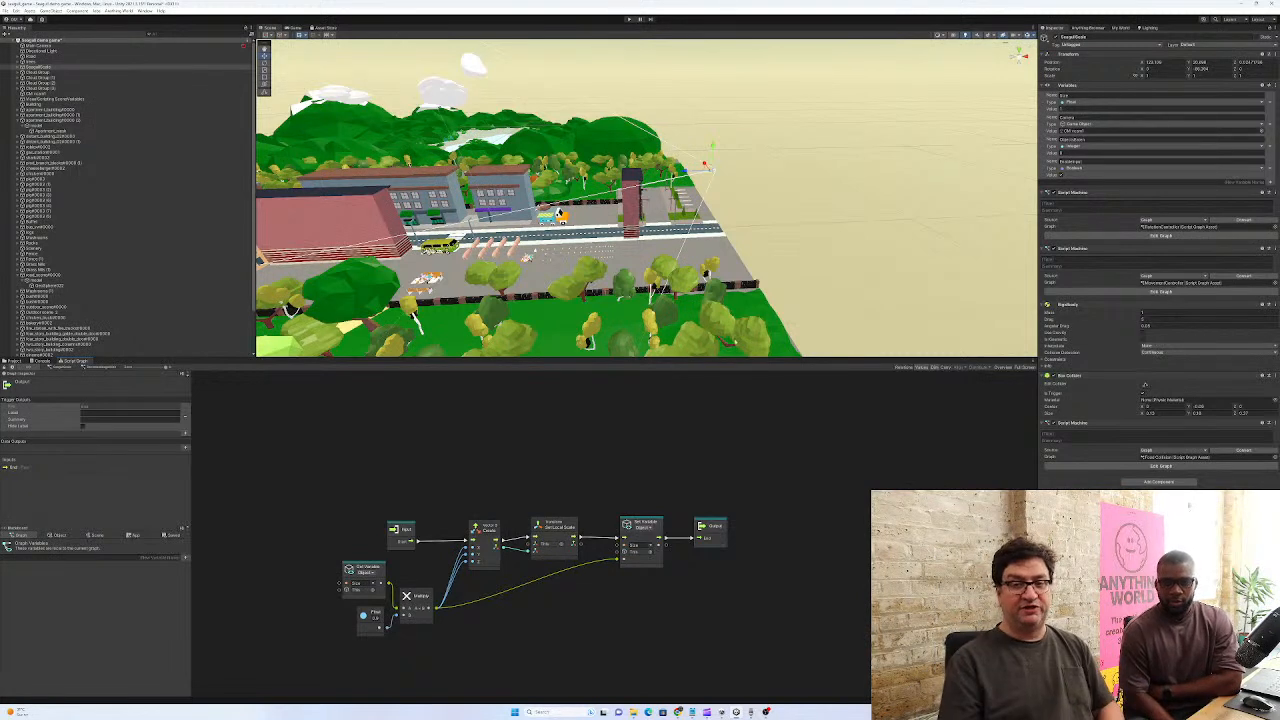
Play the scene to test the seagull colliding with the building, and stop it
left_click(628, 19)
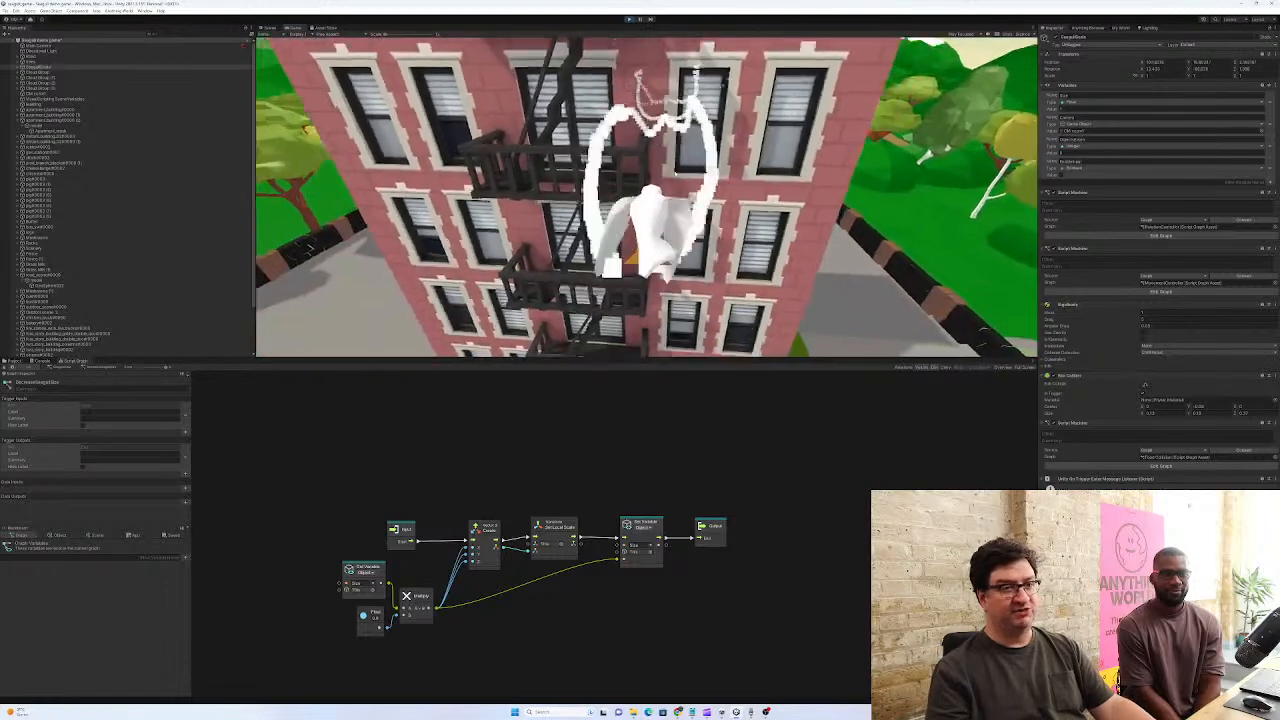
left_click(628, 19)
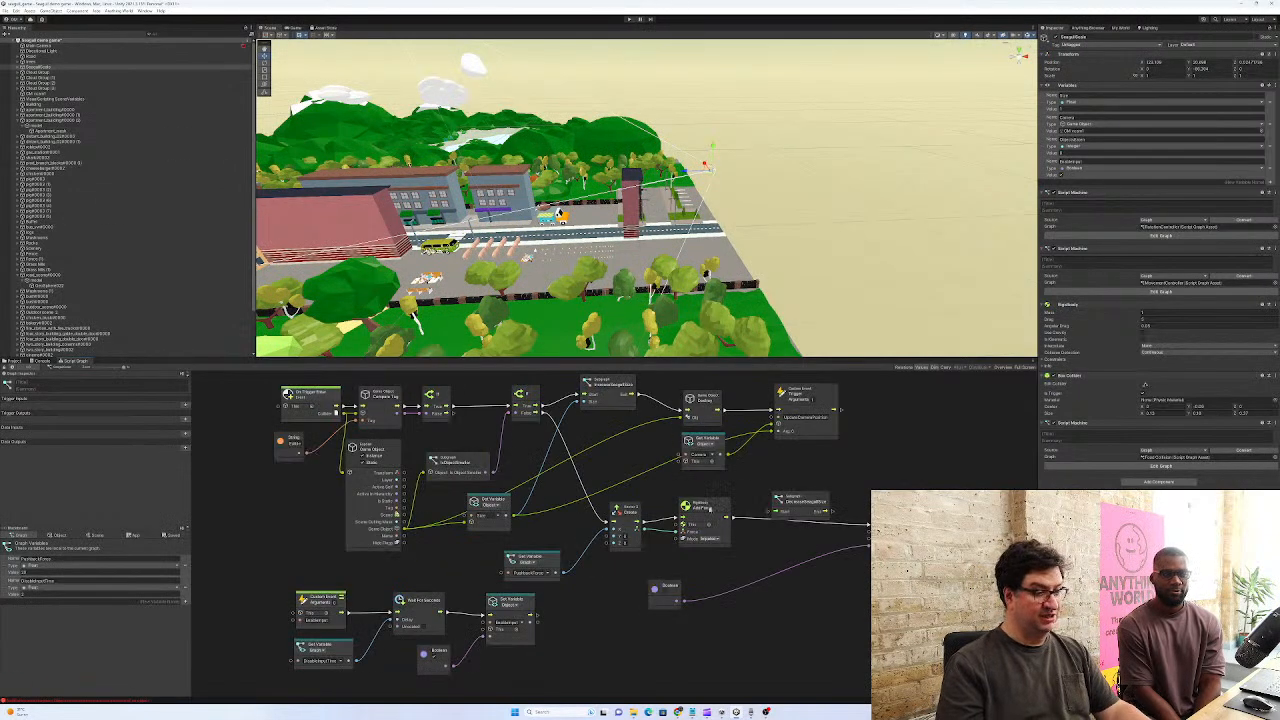
Wire the DecreaseSeagullSize subgraph into the flow between Add Force and the node that follows it, and play-test the scene
left_click_drag(820, 502, 820, 487)
left_click_drag(733, 517, 875, 525)
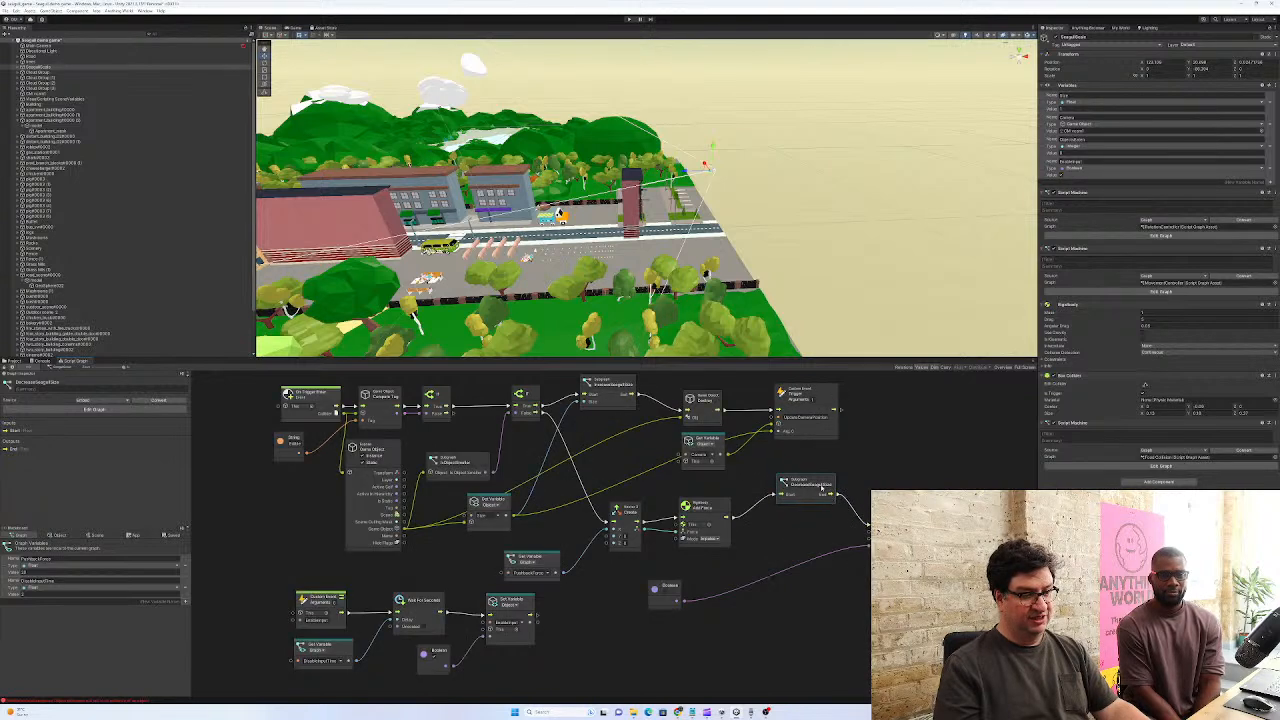
left_click_drag(826, 485, 821, 505)
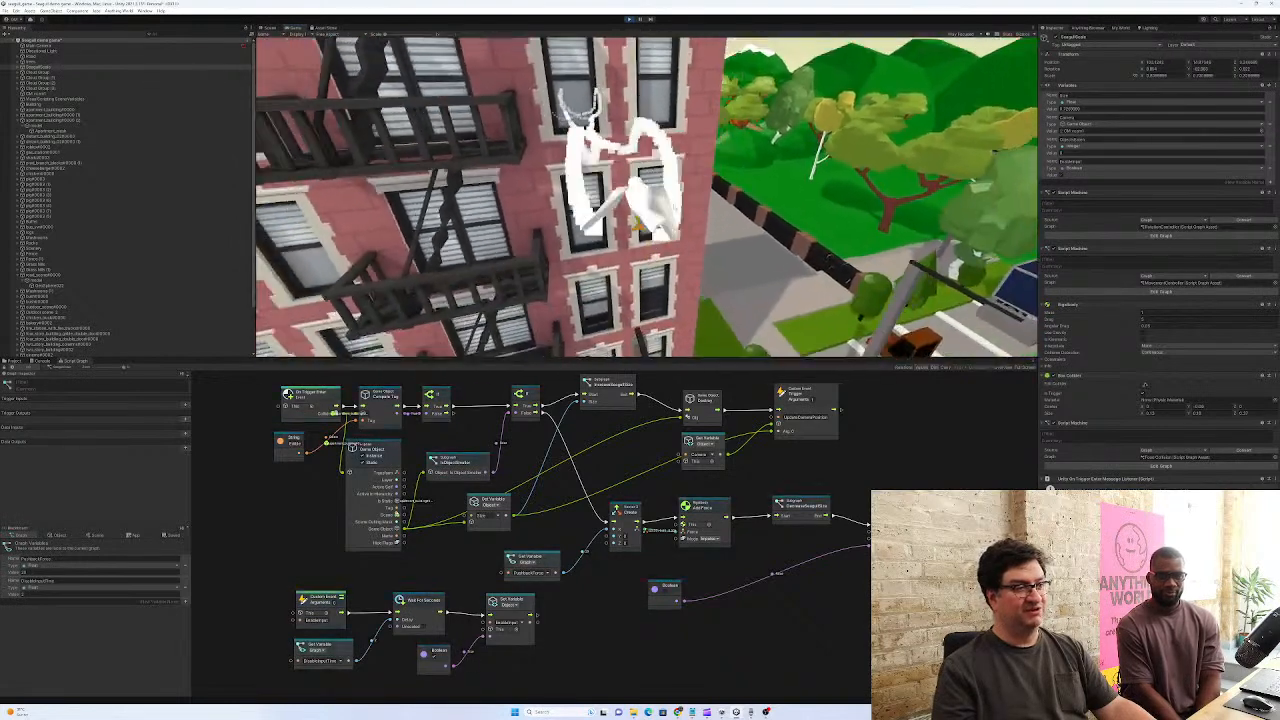
key("ctrl+p")
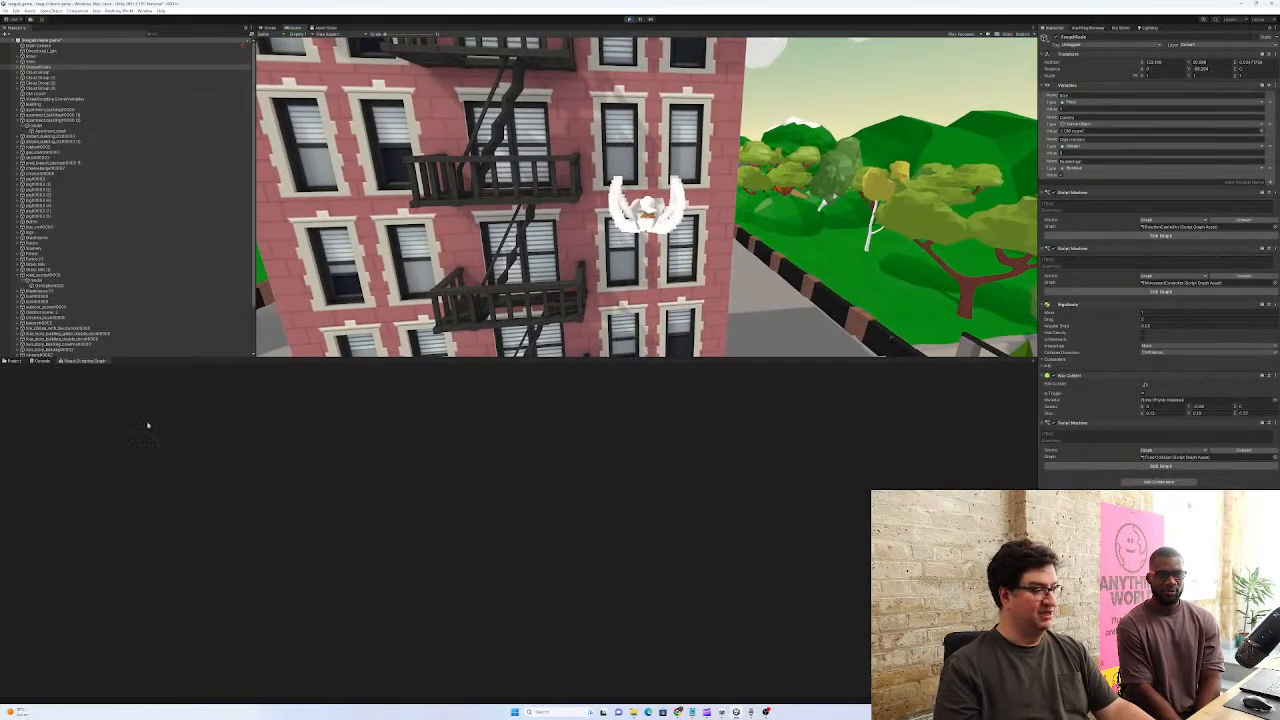
Open the DecreaseSeagullSize subgraph, and play the scene with the Multiply factor at 0.1, stopping it after the test
double_click(805, 507)
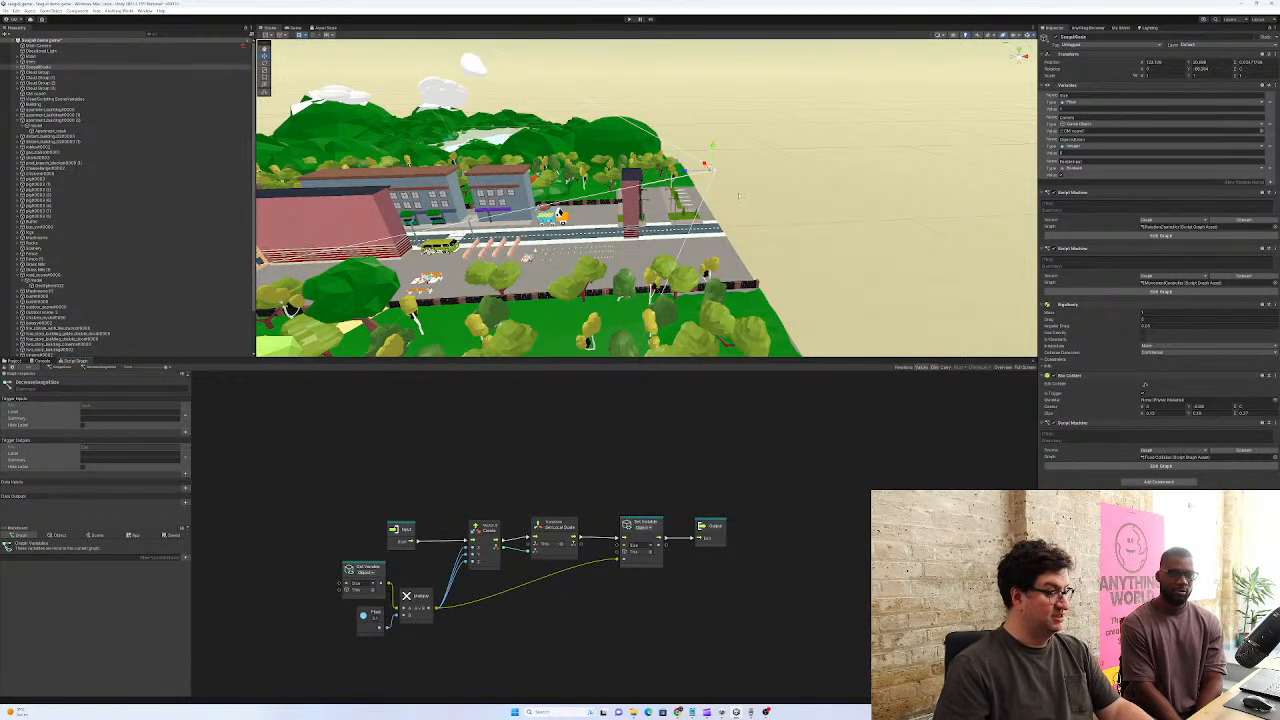
left_click(628, 19)
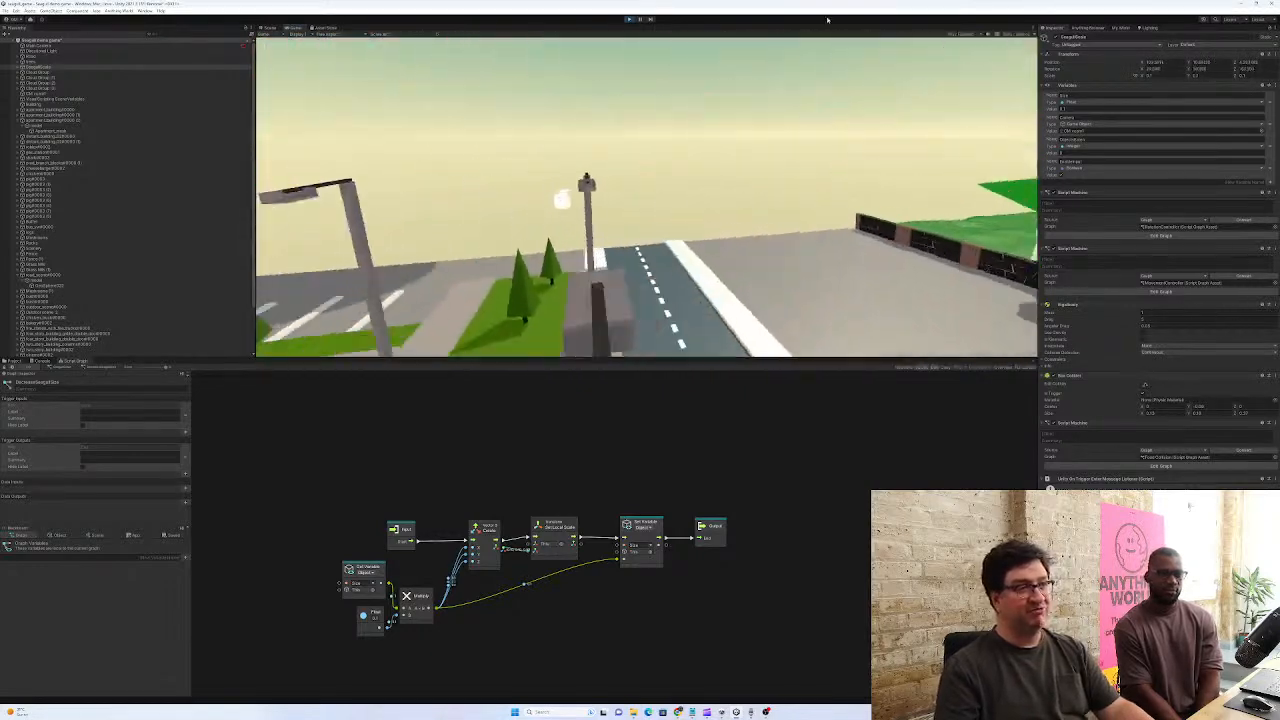
left_click(629, 18)
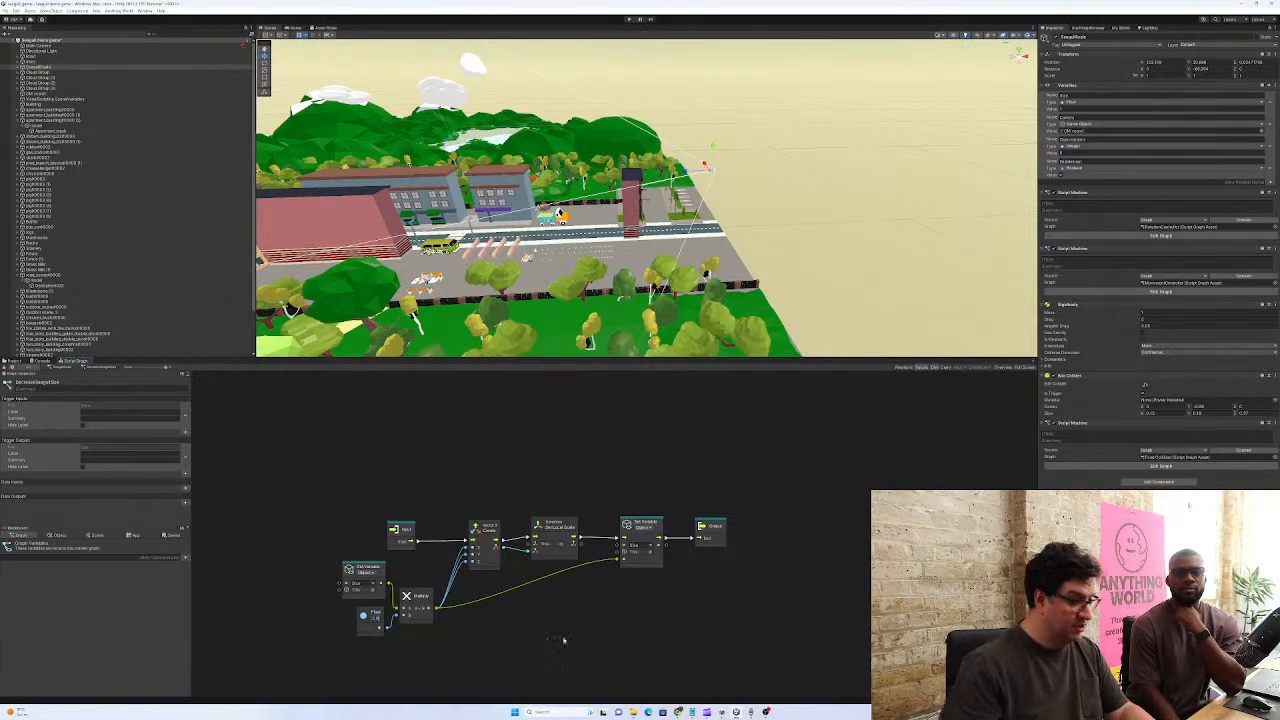
Make room before the Output node and add a float object variable for the game-over size threshold, with a value of 0.5
left_click_drag(725, 528, 890, 536)
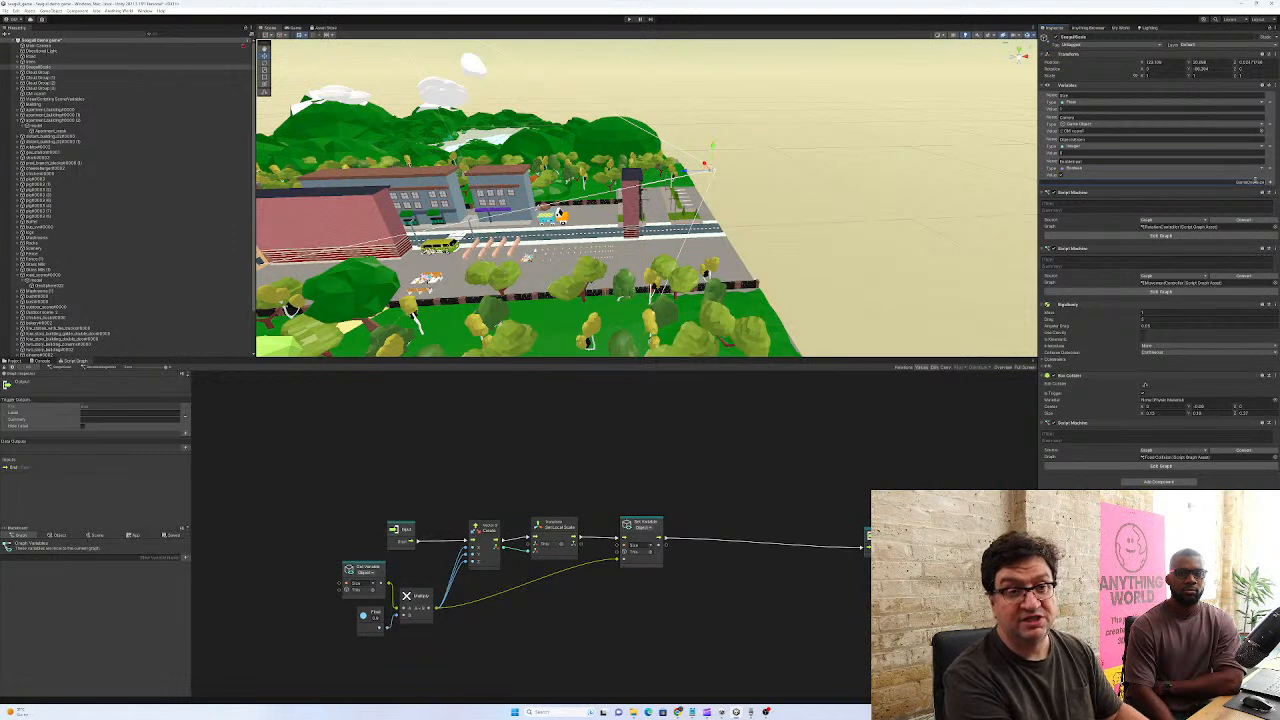
left_click(1271, 183)
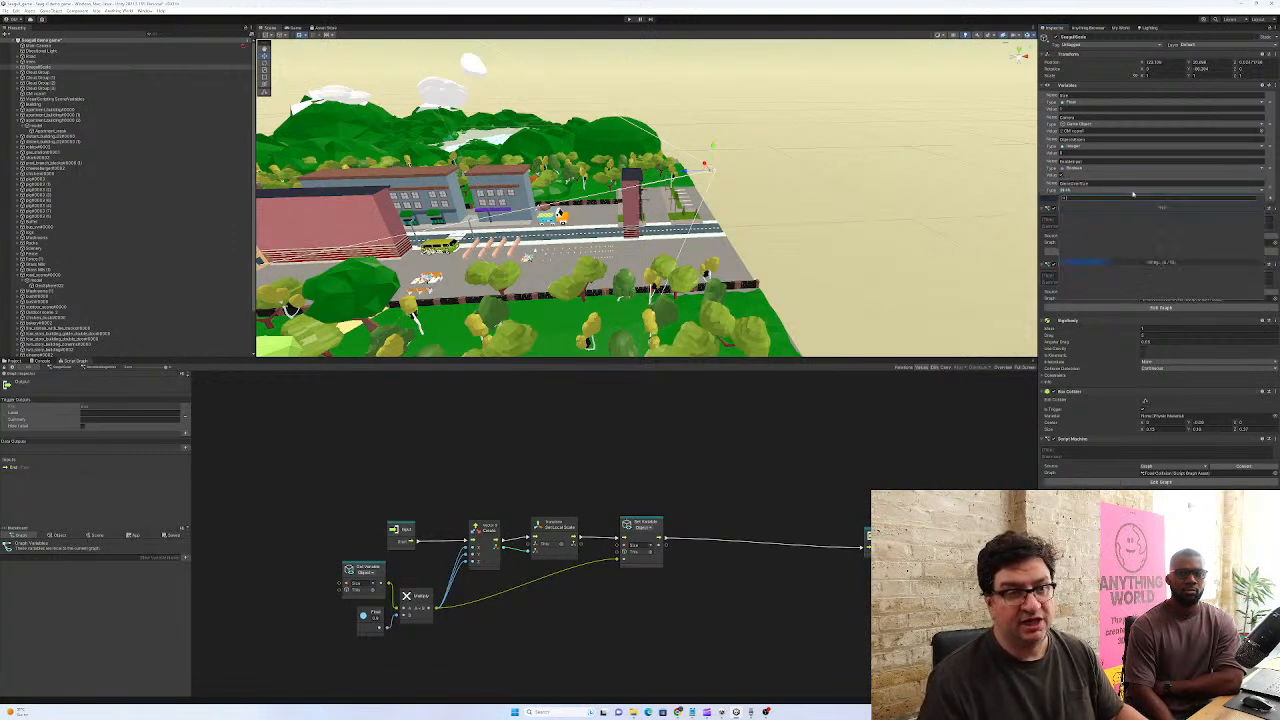
left_click(1082, 197)
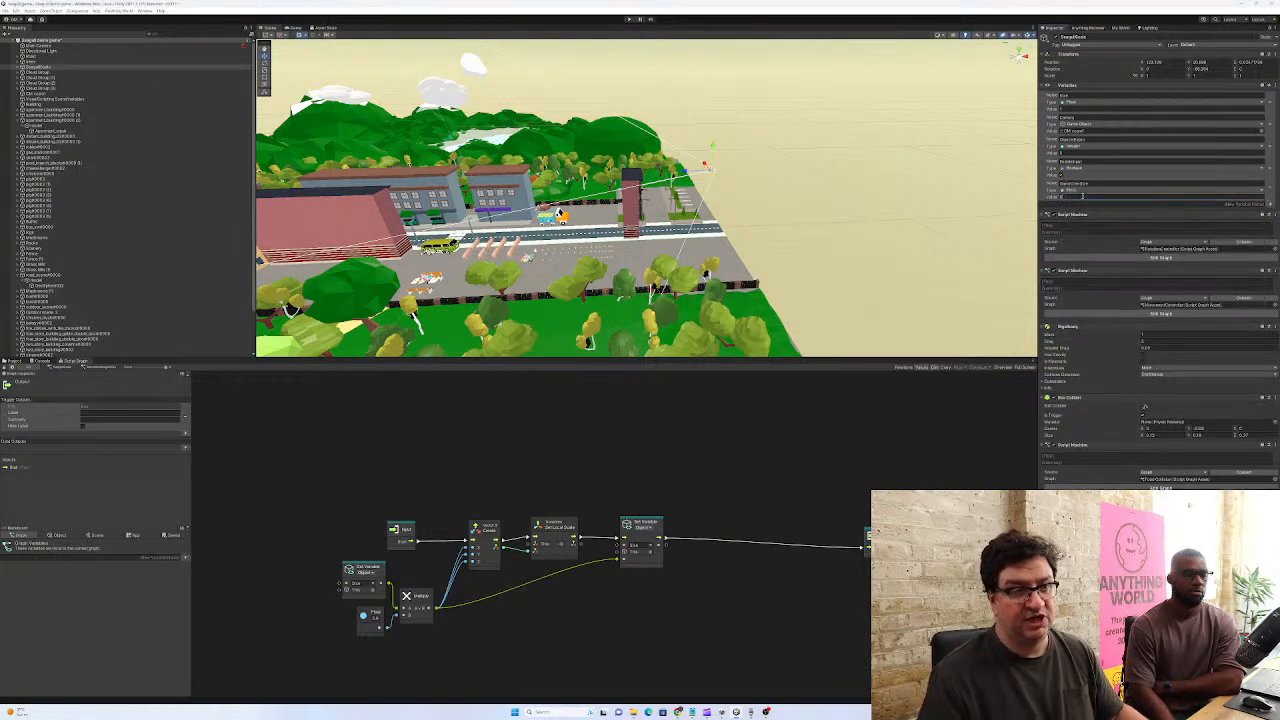
type("0.5")
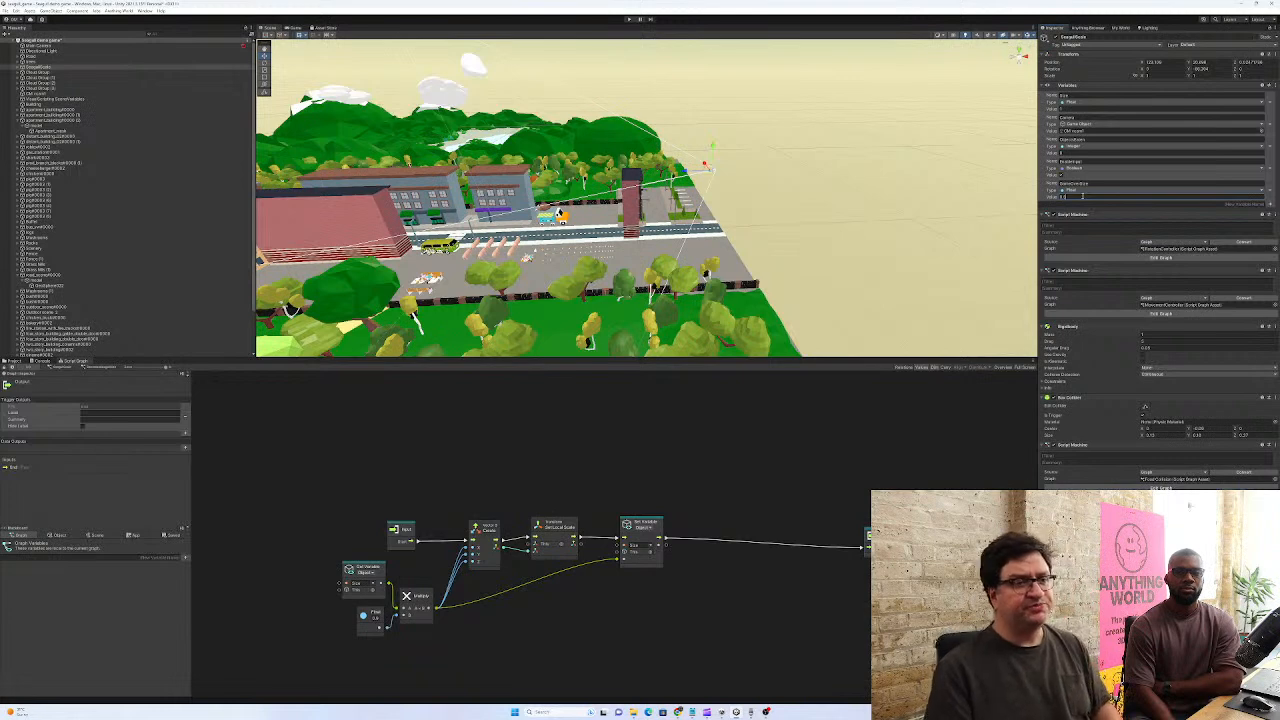
Add a Get Object Variable node for the game-over size threshold and place it below the Size Set Variable node
left_click(780, 493)
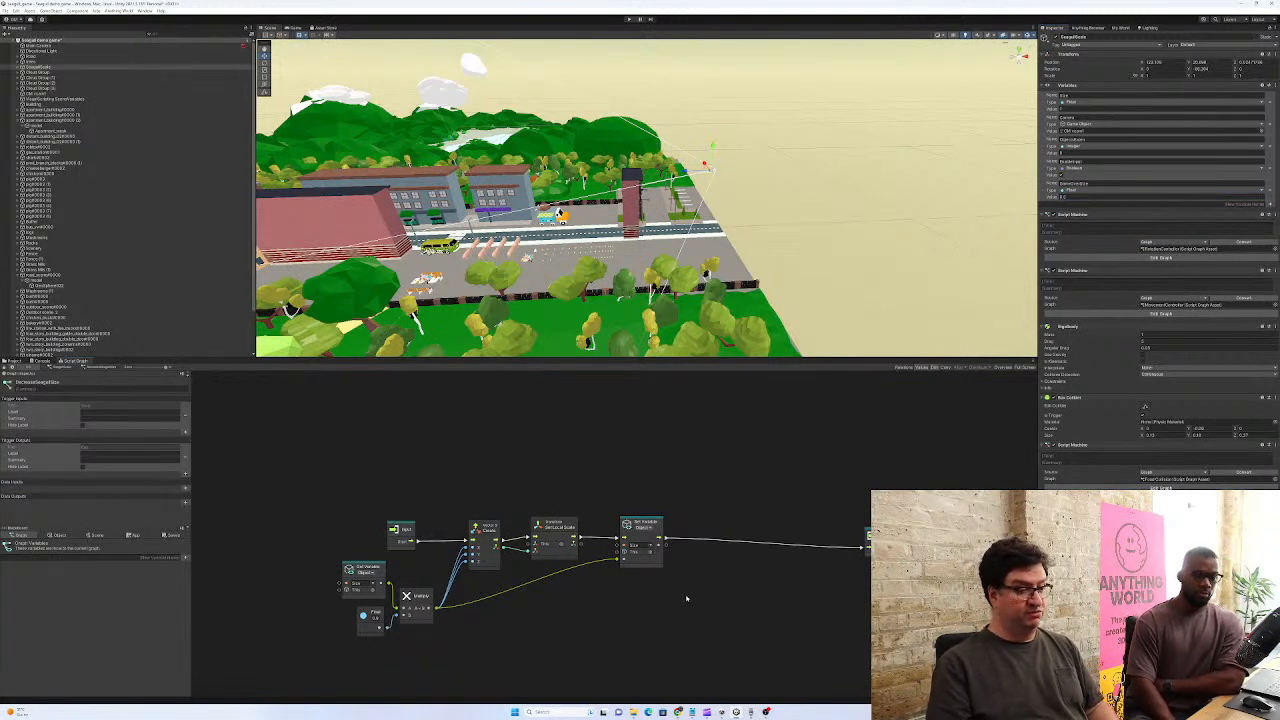
right_click(721, 608)
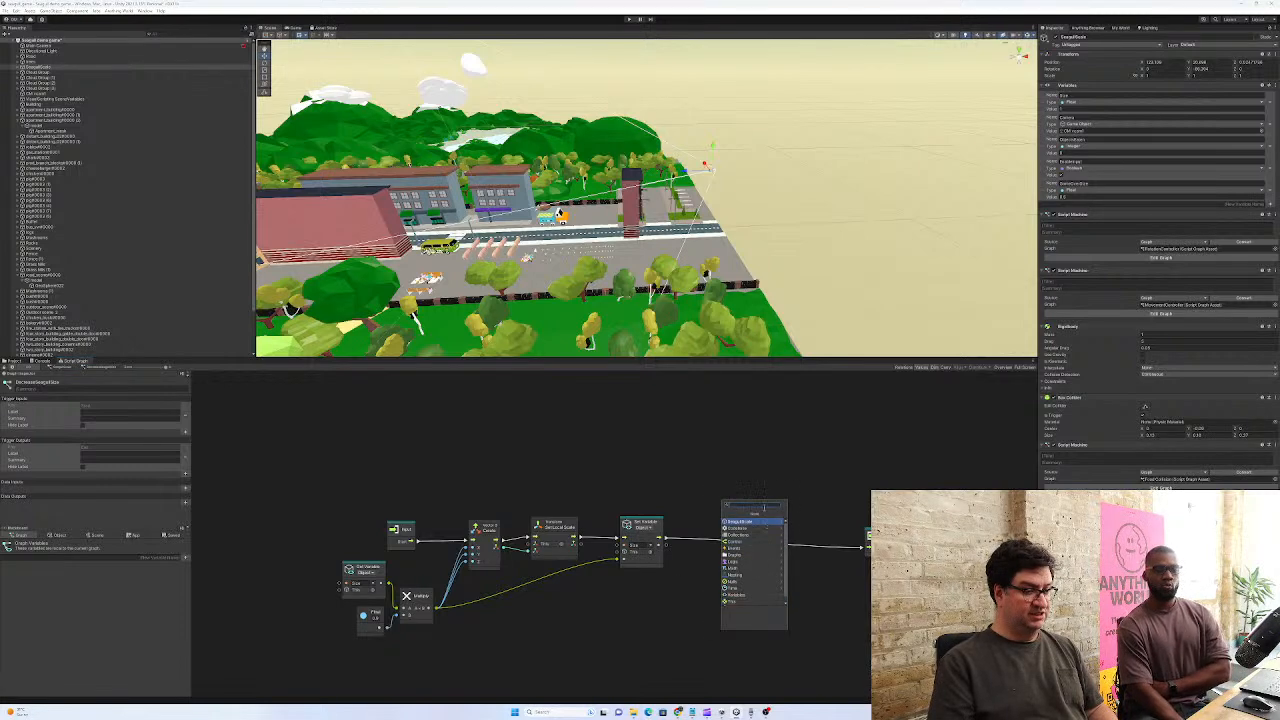
type("get vari")
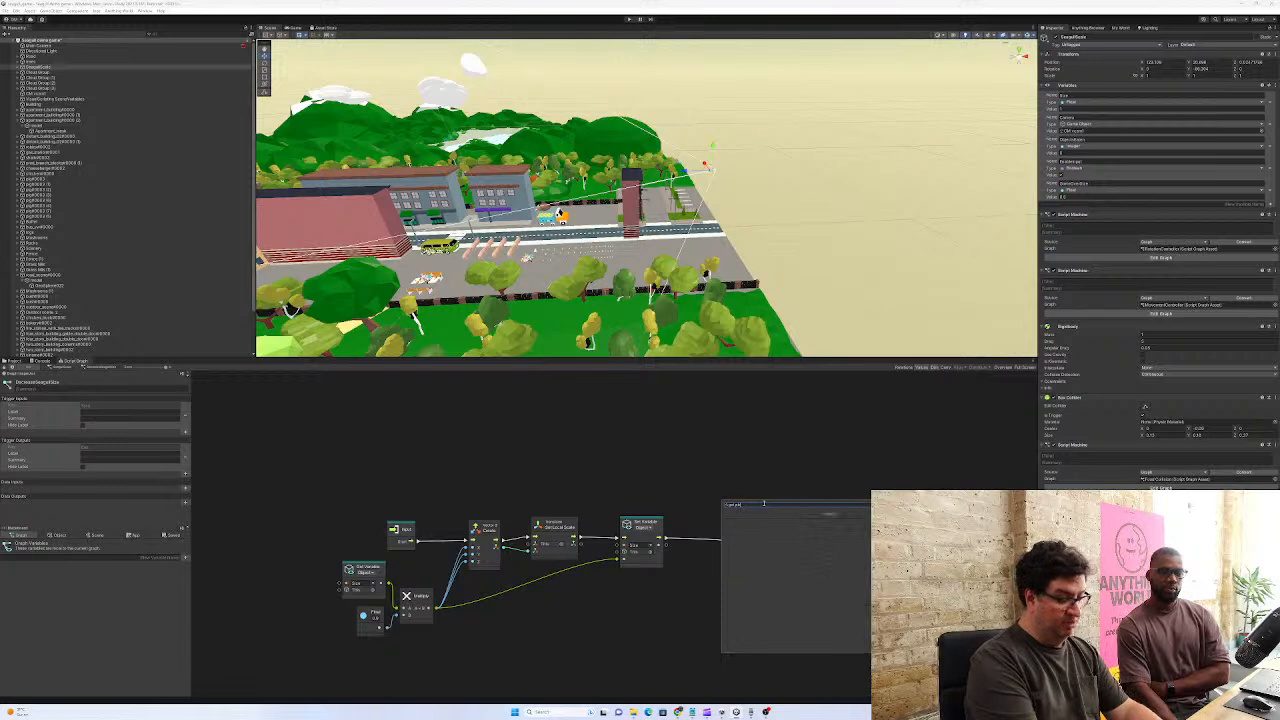
left_click(762, 522)
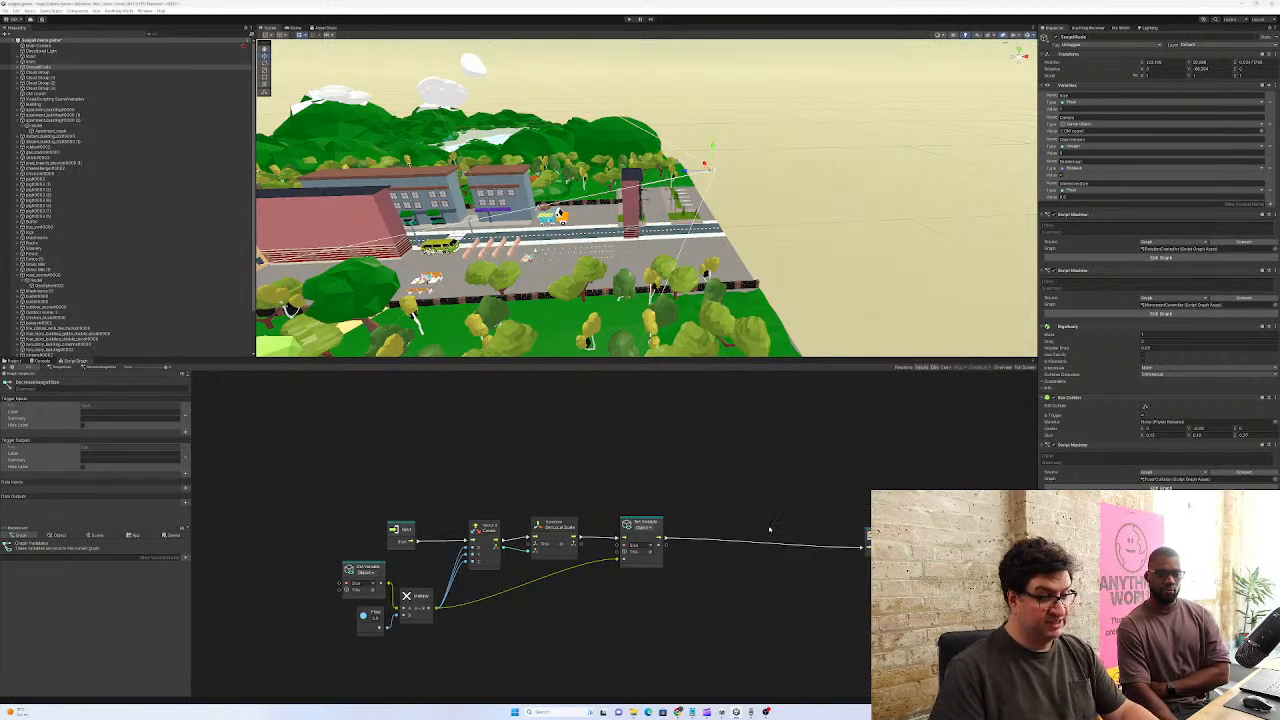
left_click(752, 628)
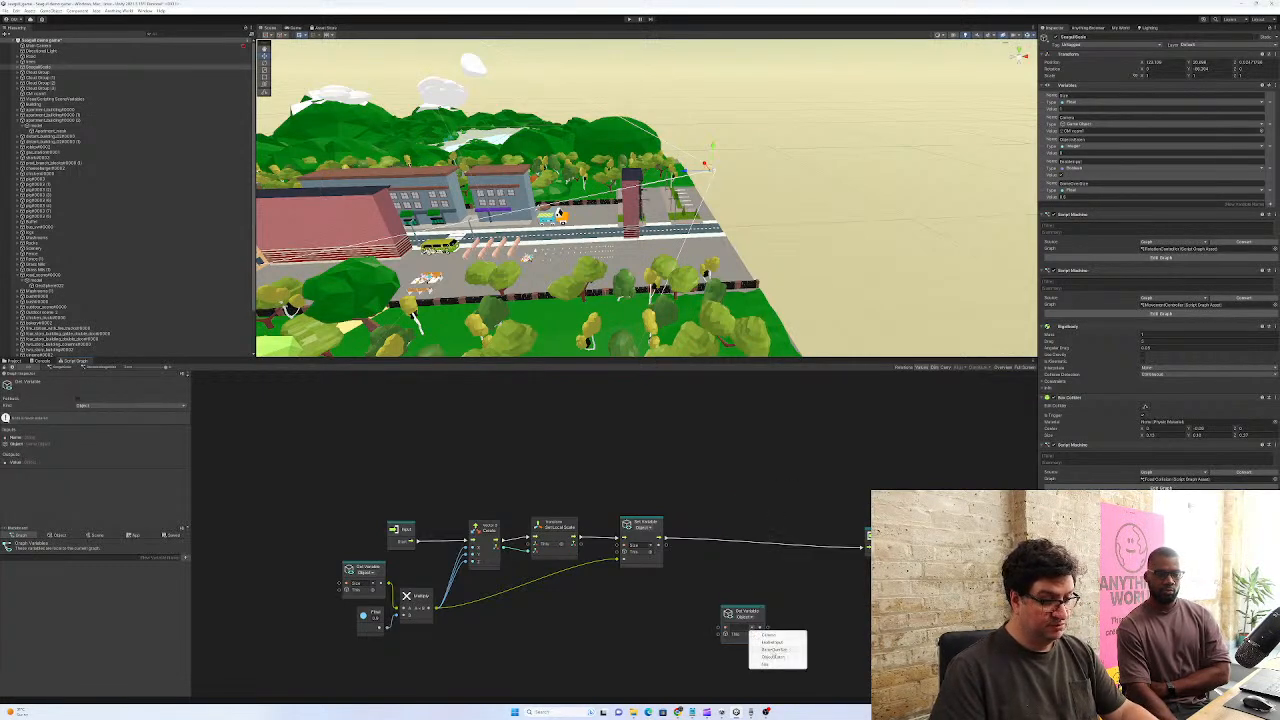
left_click(771, 649)
left_click_drag(766, 615, 657, 605)
Add a Less node comparing the Size Set Variable output as A with the game-over threshold as B
right_click(810, 593)
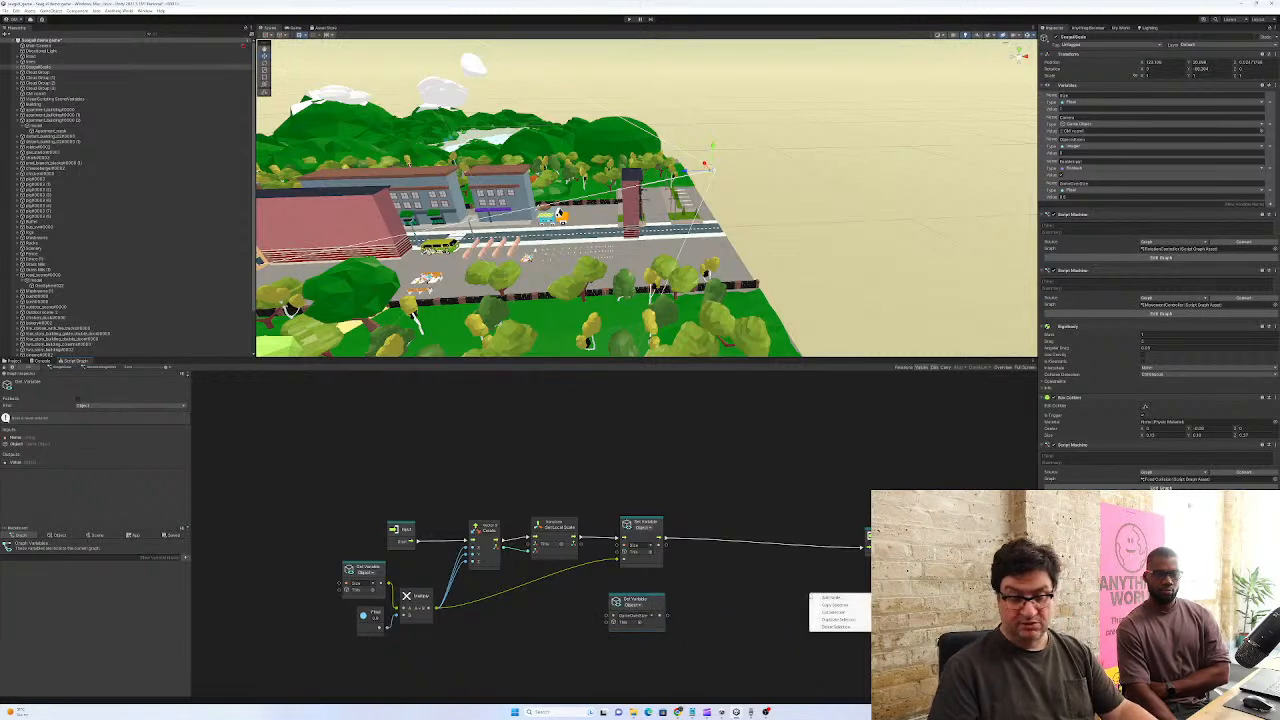
left_click(832, 598)
type("less")
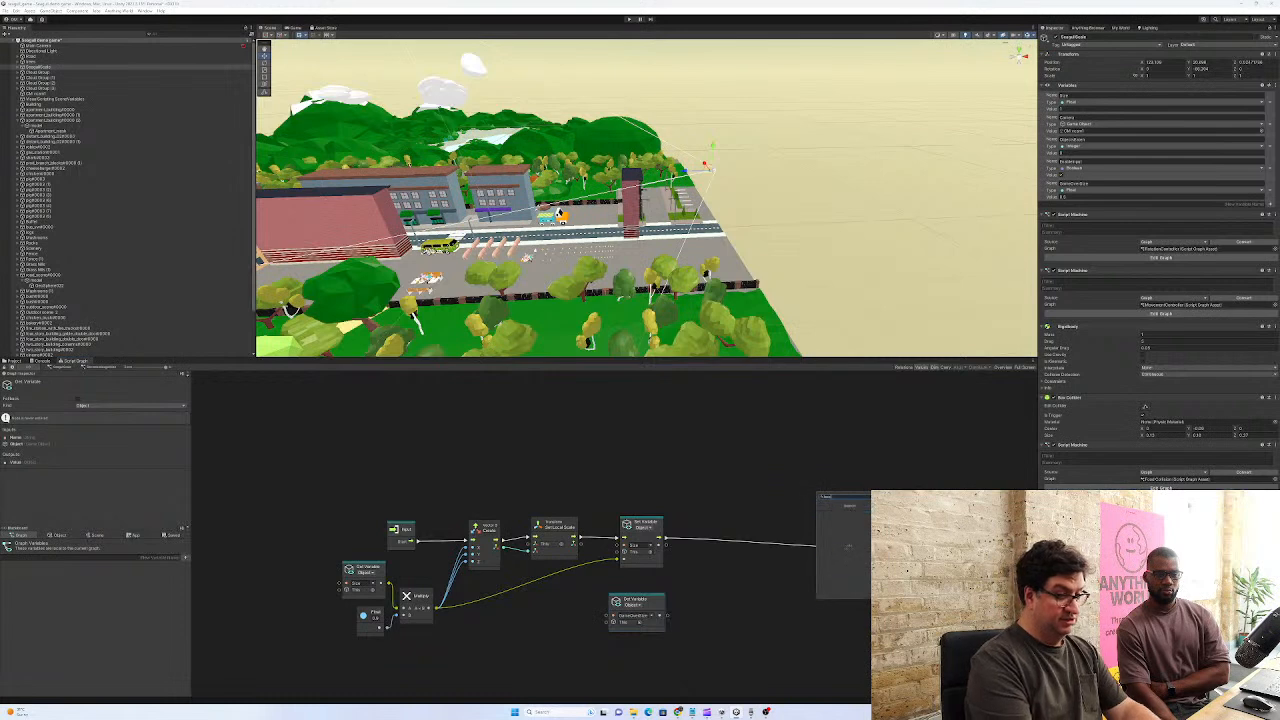
key("Return")
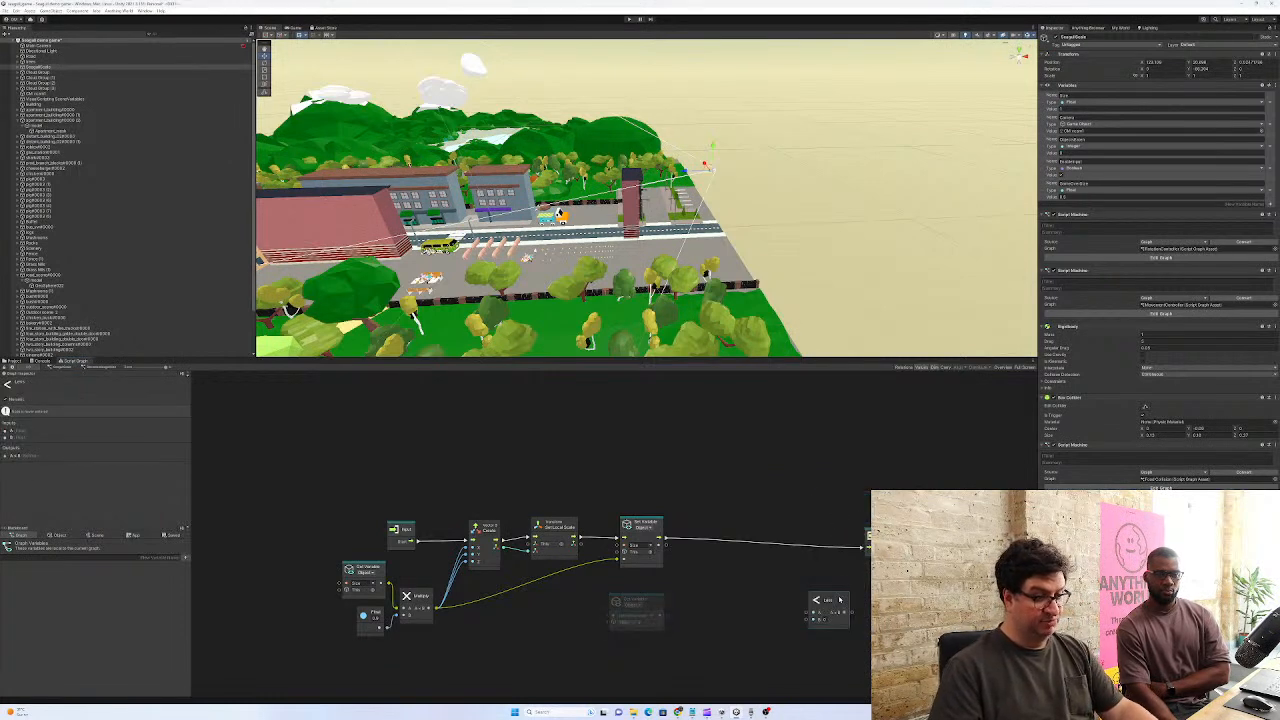
left_click_drag(840, 598, 755, 569)
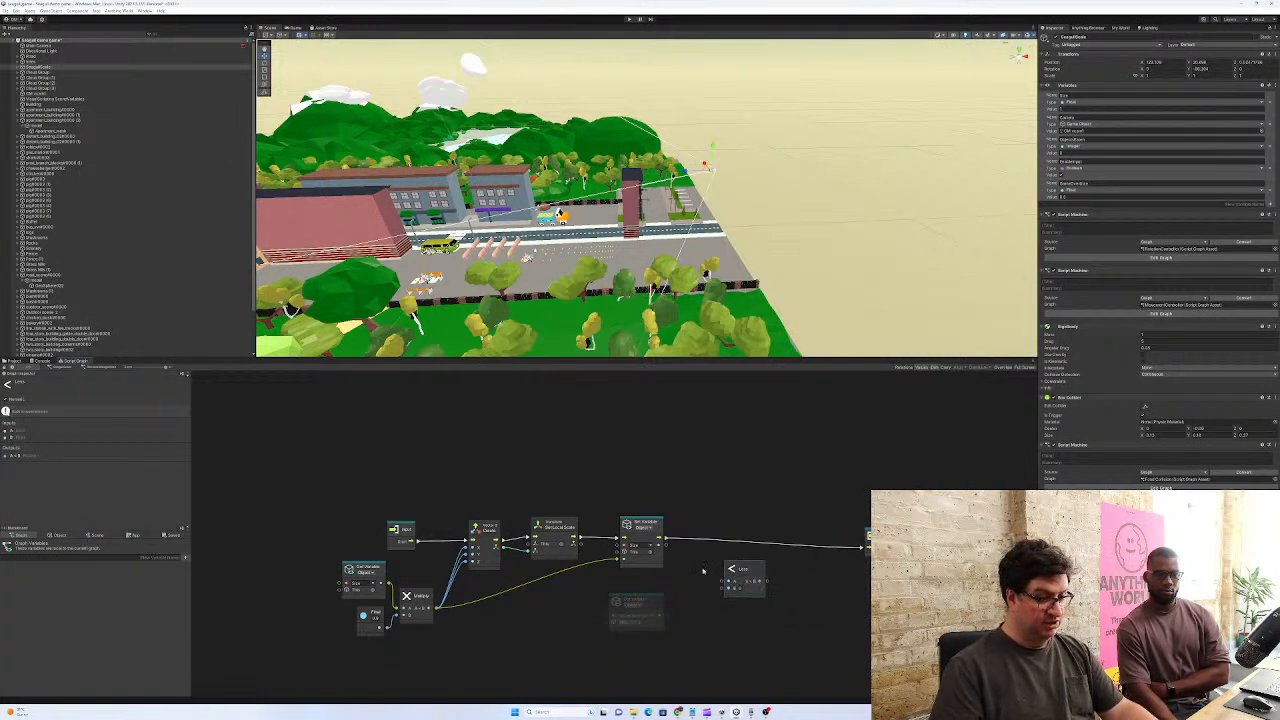
left_click_drag(666, 547, 724, 583)
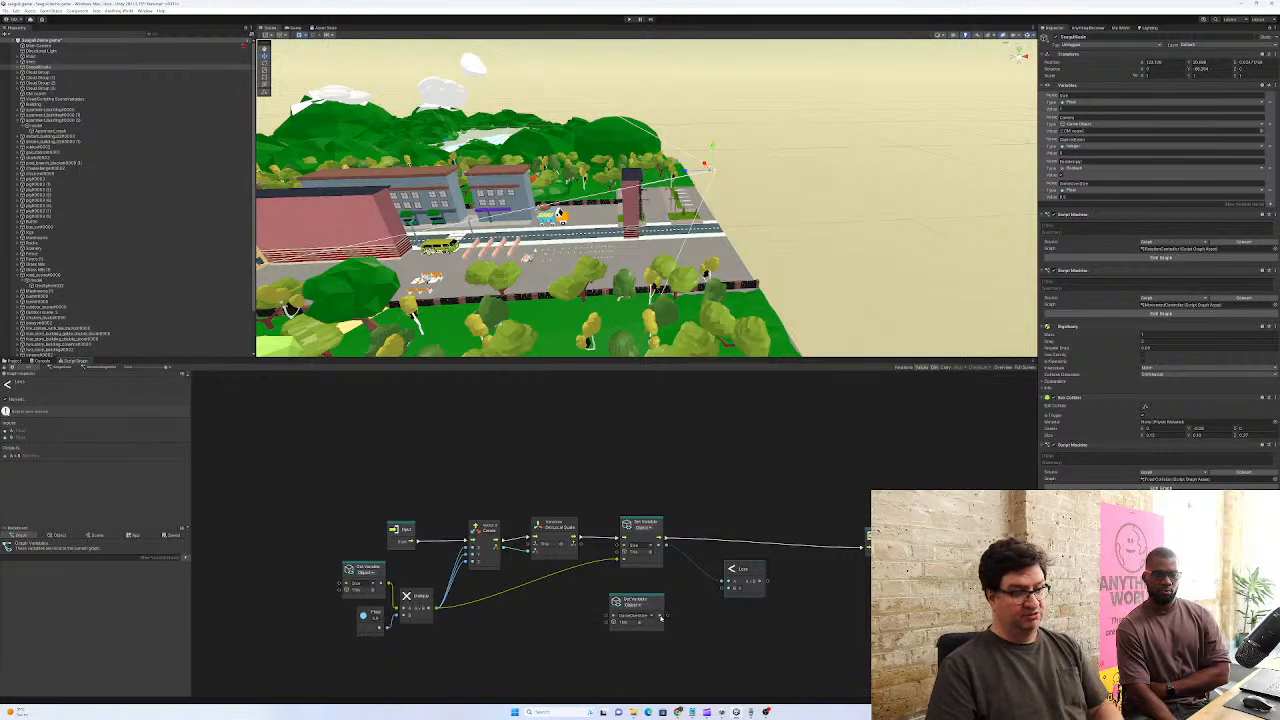
left_click_drag(667, 617, 708, 564)
Add an If node after the Size Set Variable node, with the Less result as its condition and False leading to Output
right_click(782, 605)
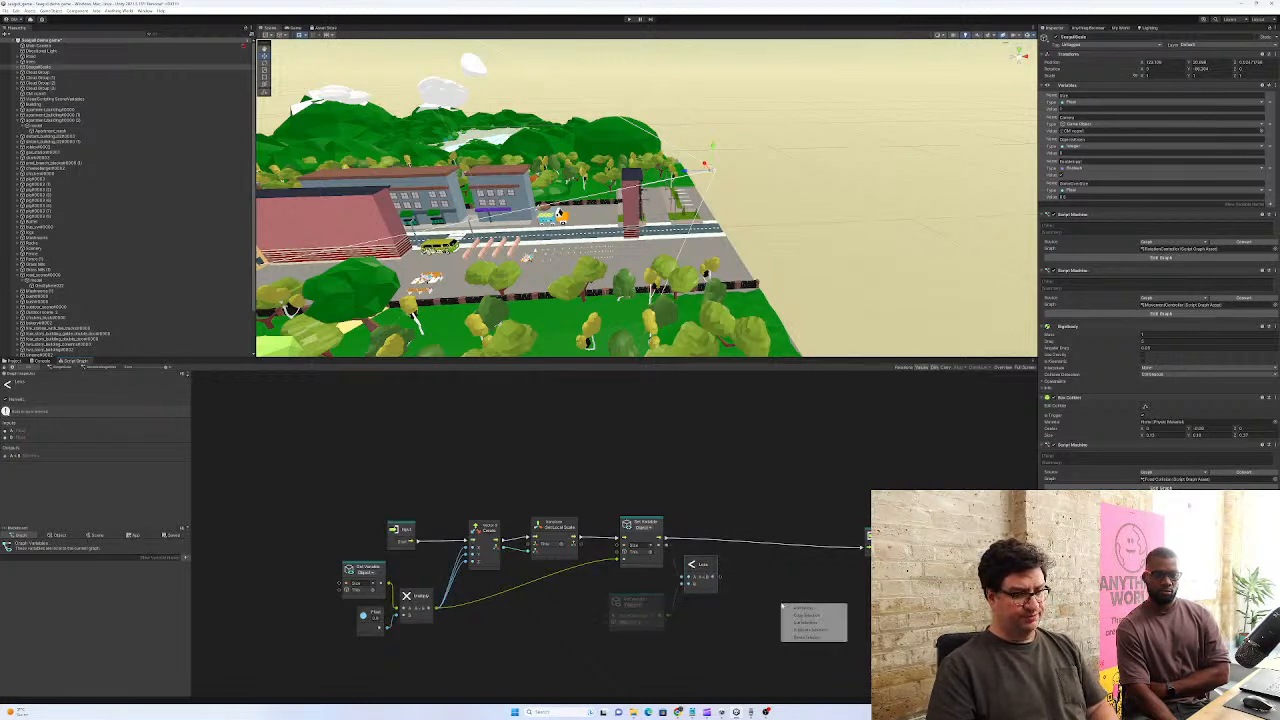
left_click(799, 608)
type("if")
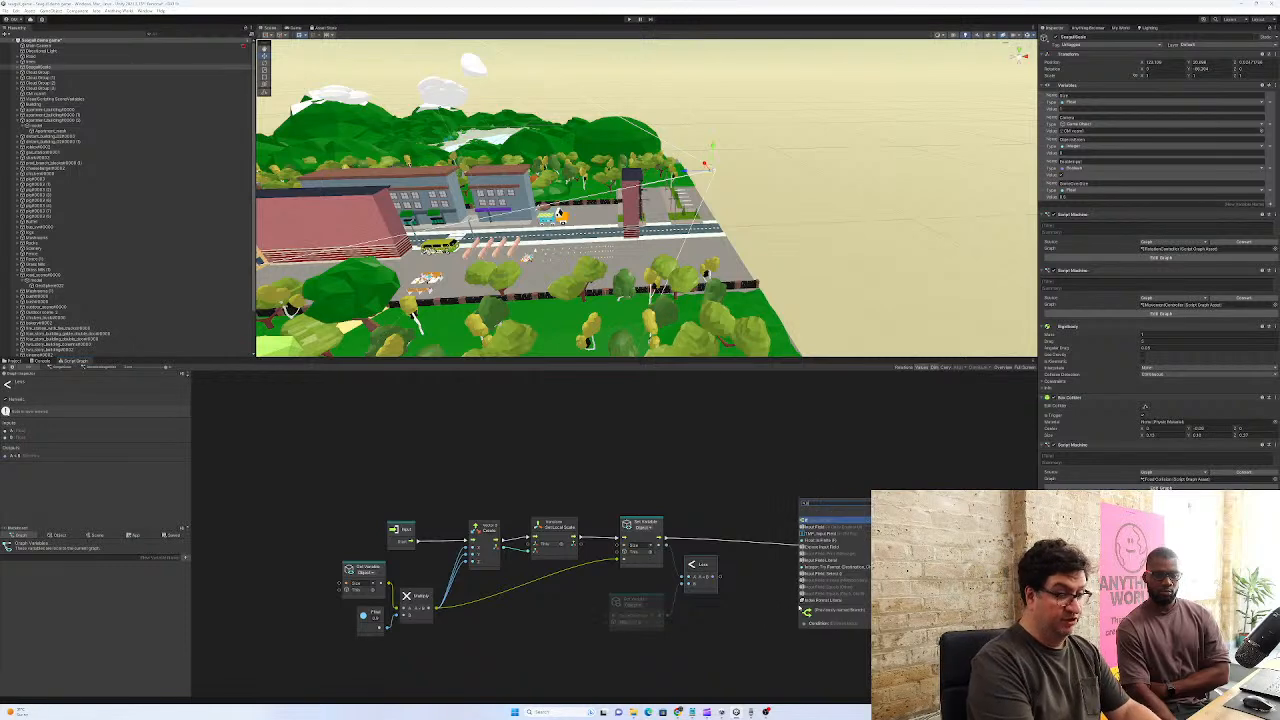
left_click(806, 520)
left_click_drag(795, 618, 796, 528)
left_click_drag(668, 540, 783, 538)
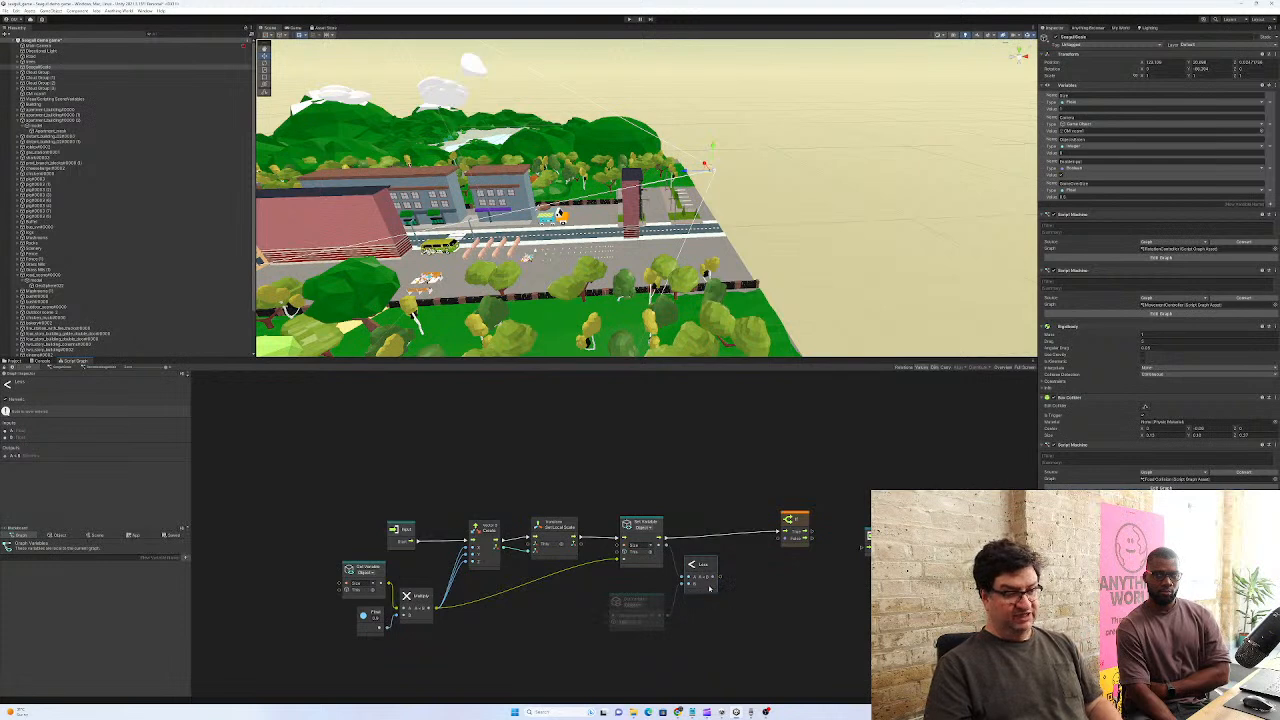
left_click_drag(720, 579, 865, 548)
Add a Debug Log Message node and connect it between the If node's True branch and Output
right_click(781, 461)
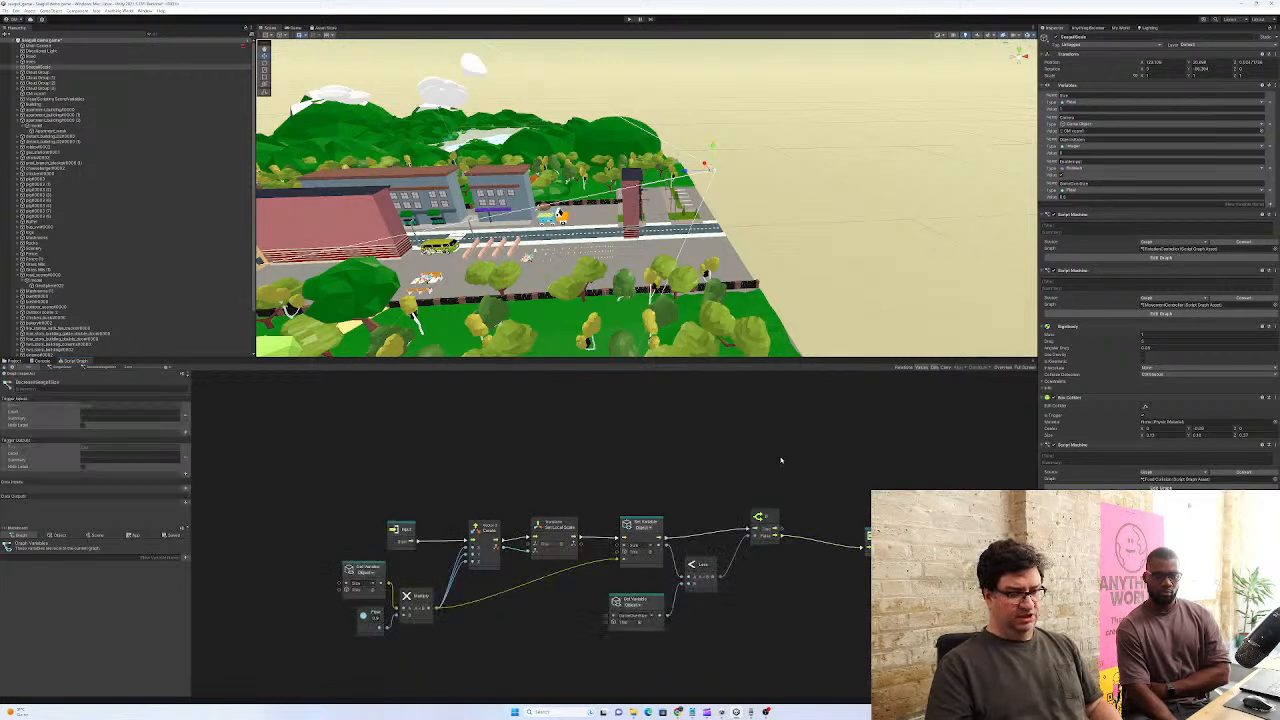
type("Debug")
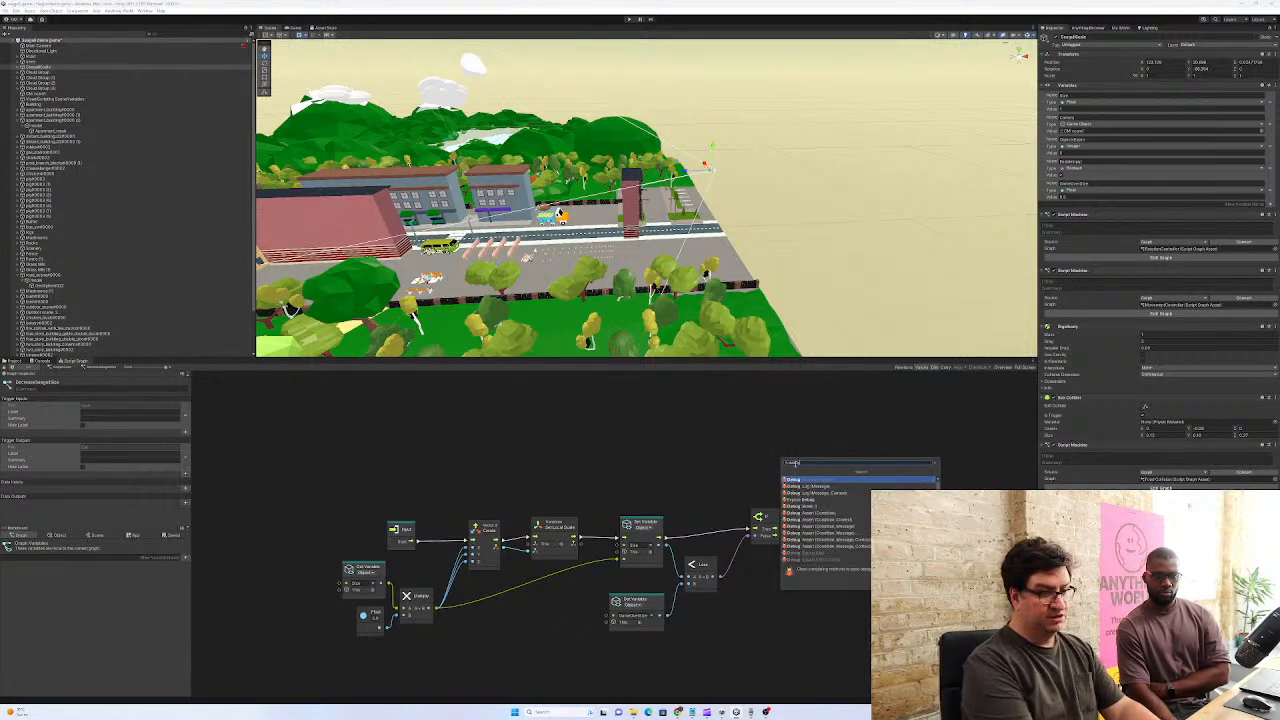
key("Down")
key("Return")
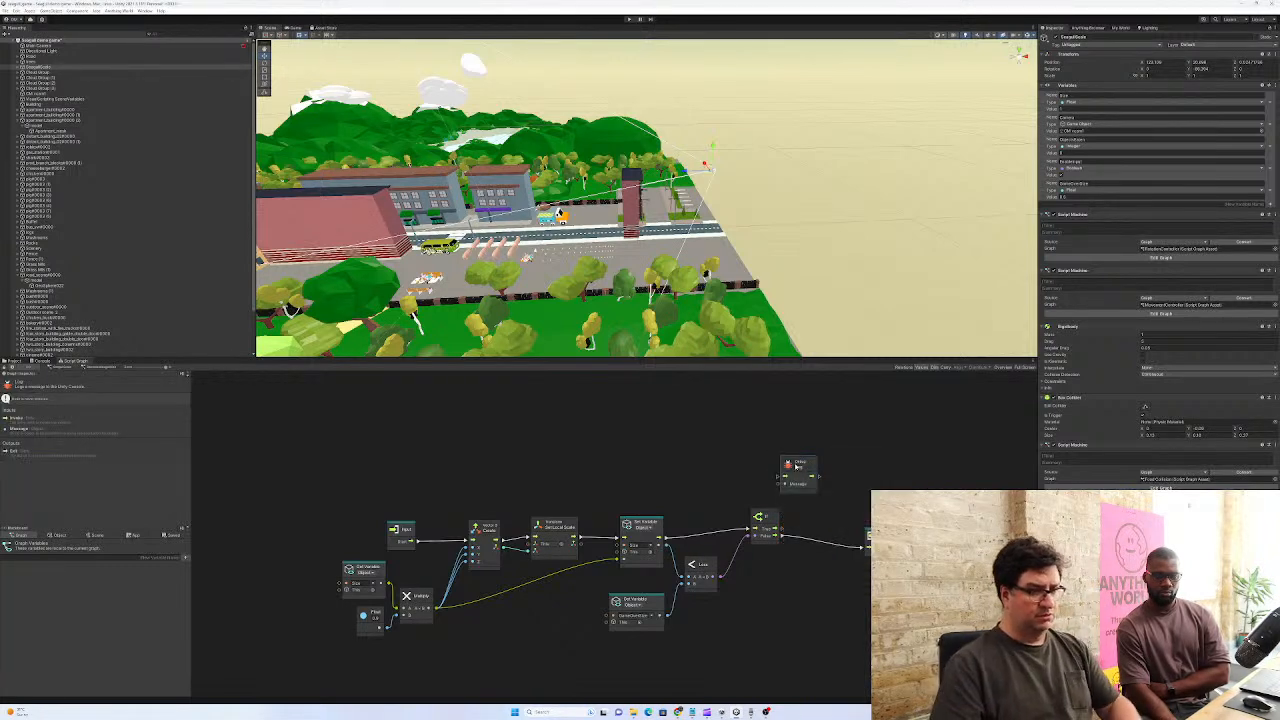
left_click_drag(797, 467, 825, 485)
left_click_drag(783, 531, 864, 545)
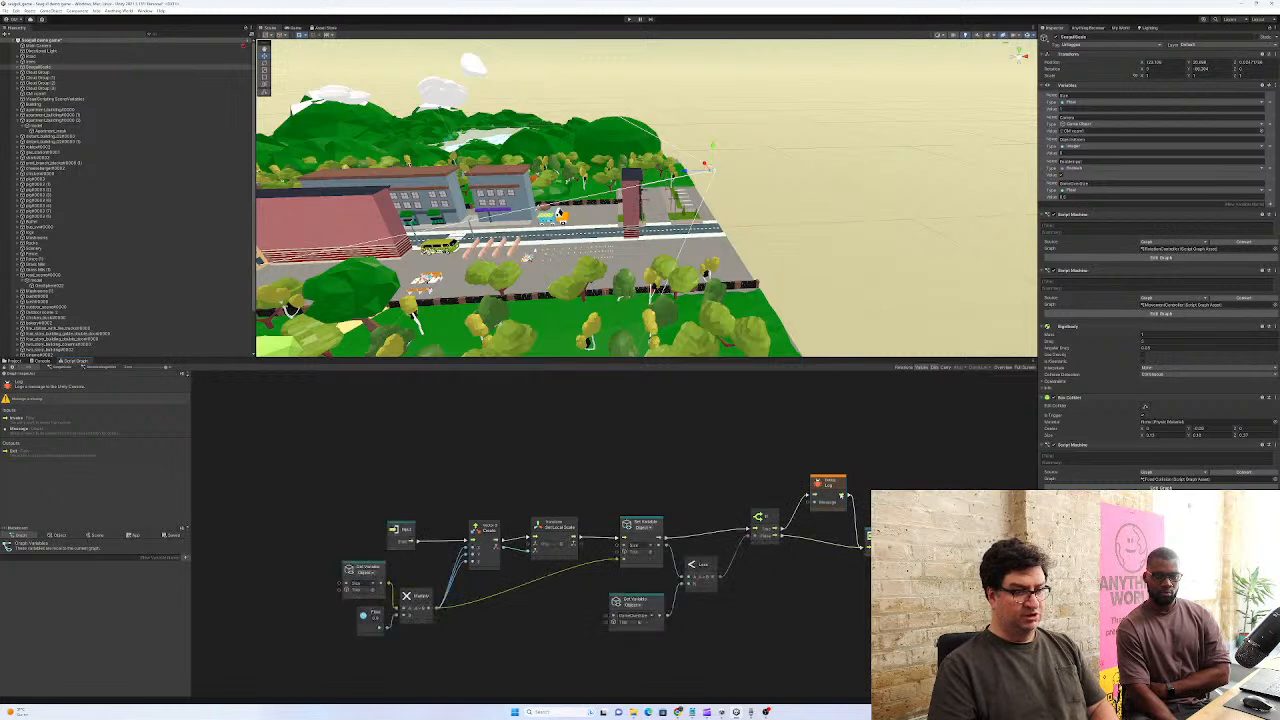
Feed the Debug Log message from a String literal reading "GAME OVER!", and tidy the positions of both nodes
left_click_drag(828, 482, 688, 461)
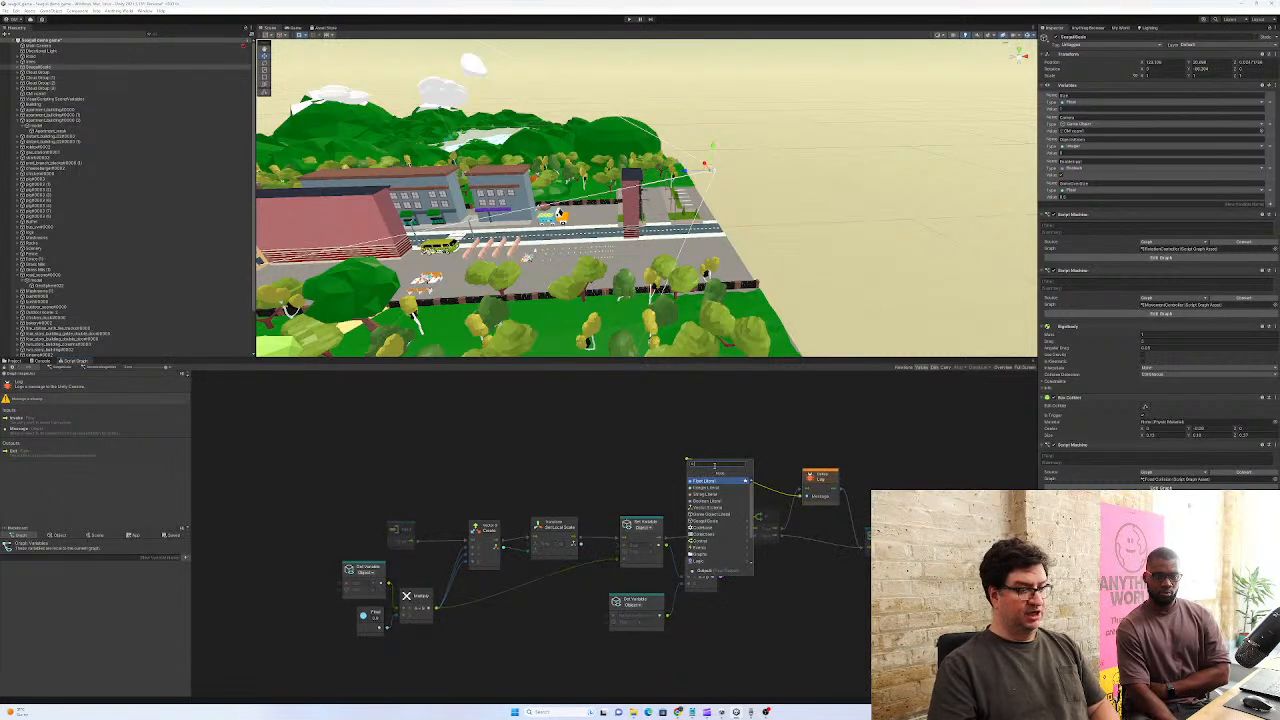
left_click(712, 494)
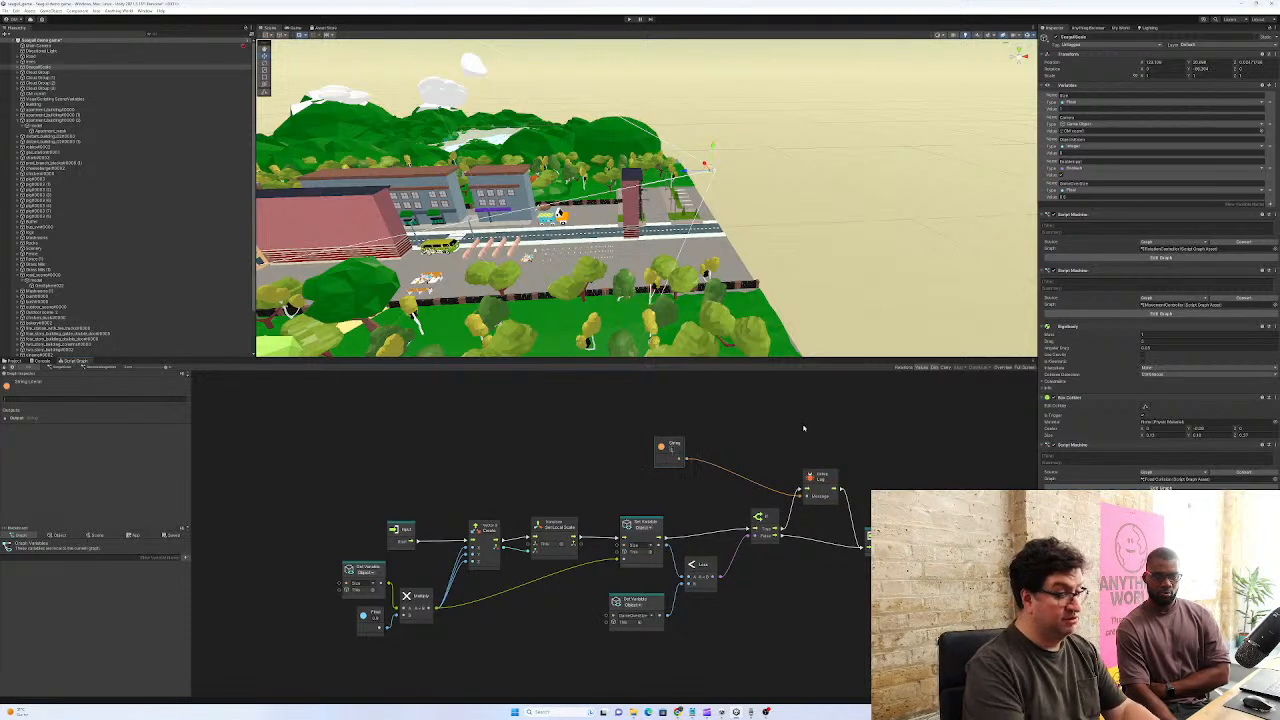
type("GAME OVER!")
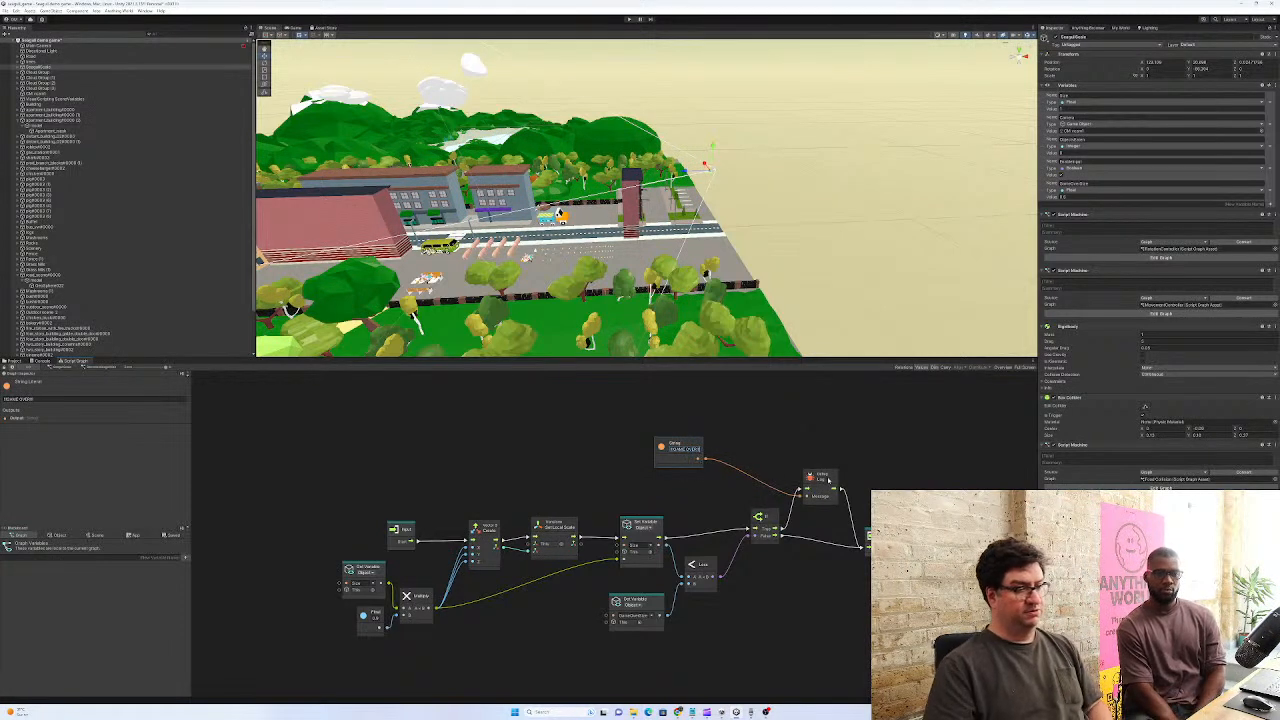
mouse_move(828, 485)
left_mouse_down()
mouse_move(828, 518)
mouse_move(825, 502)
left_mouse_up()
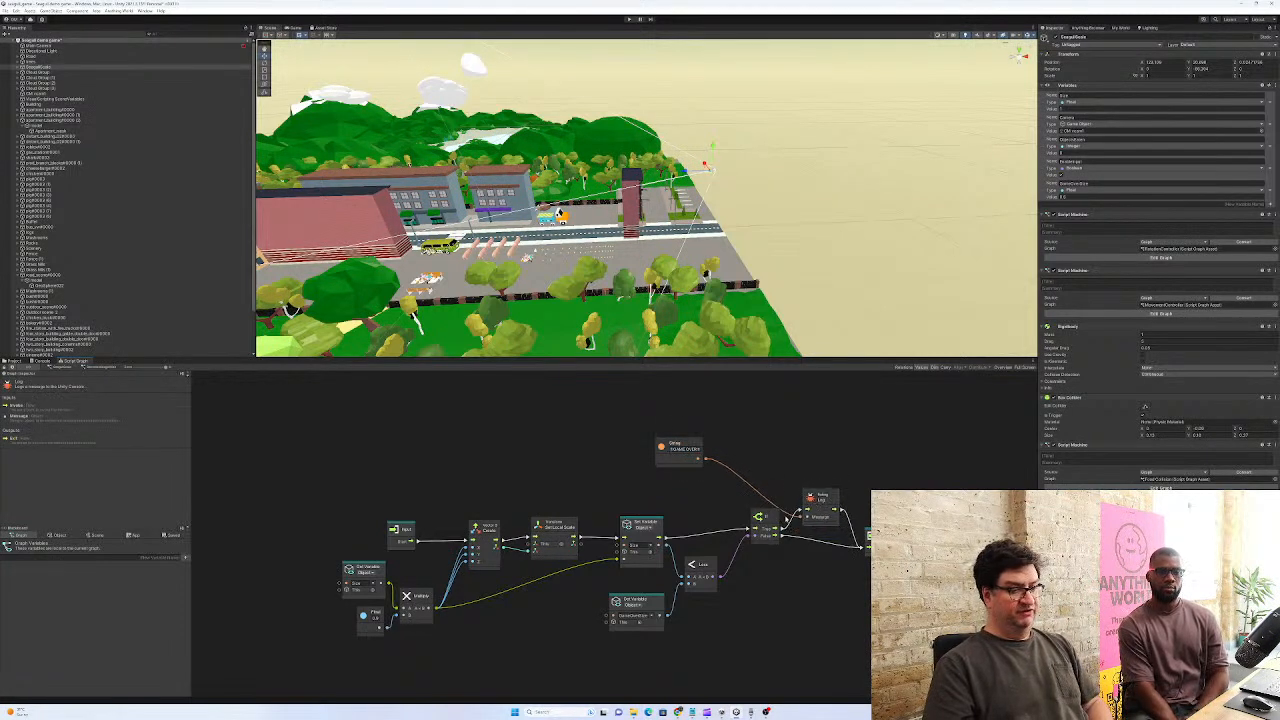
left_click_drag(697, 441, 762, 444)
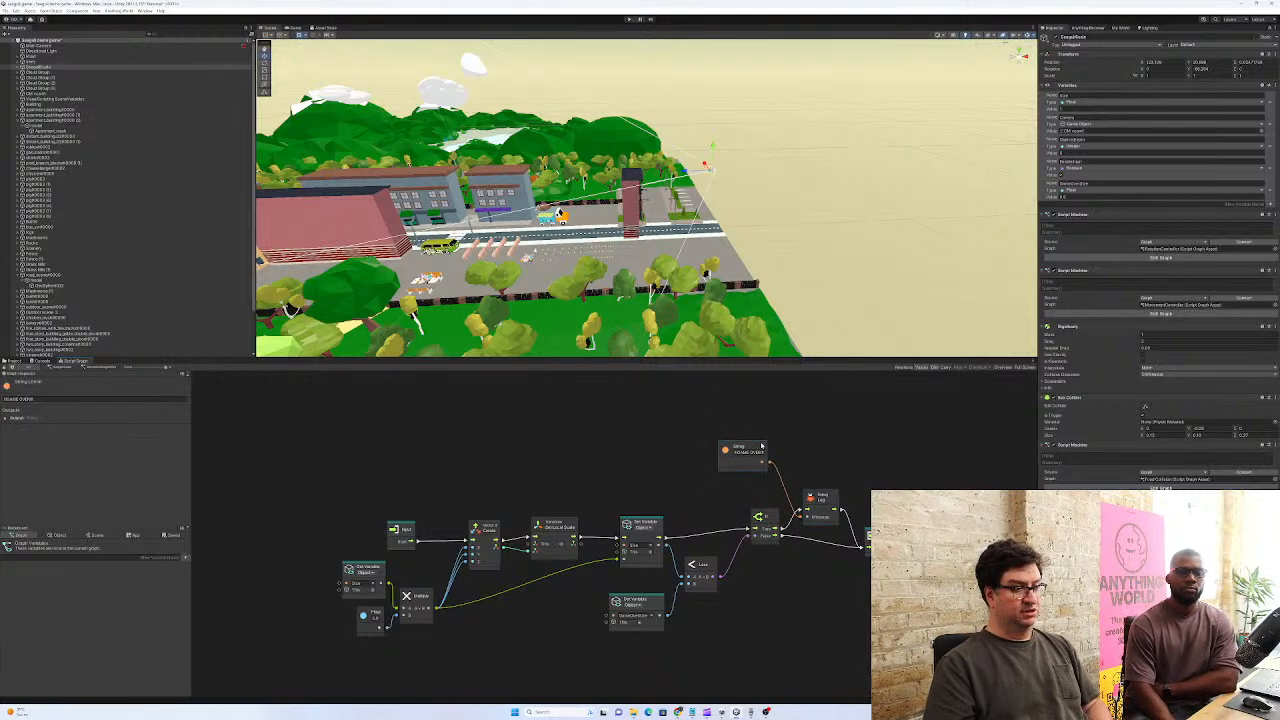
Play the scene with the Console open, collide the seagull with the building repeatedly, and inspect the logged message
key("ctrl+p")
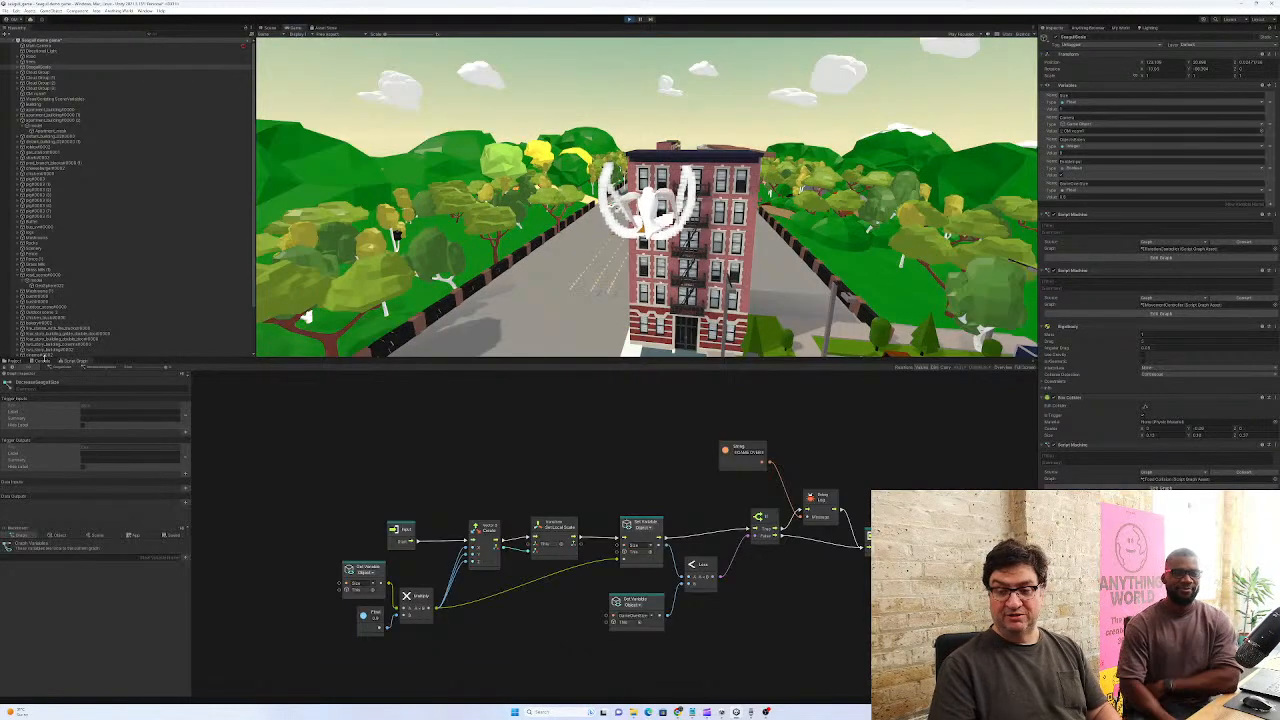
left_click(44, 360)
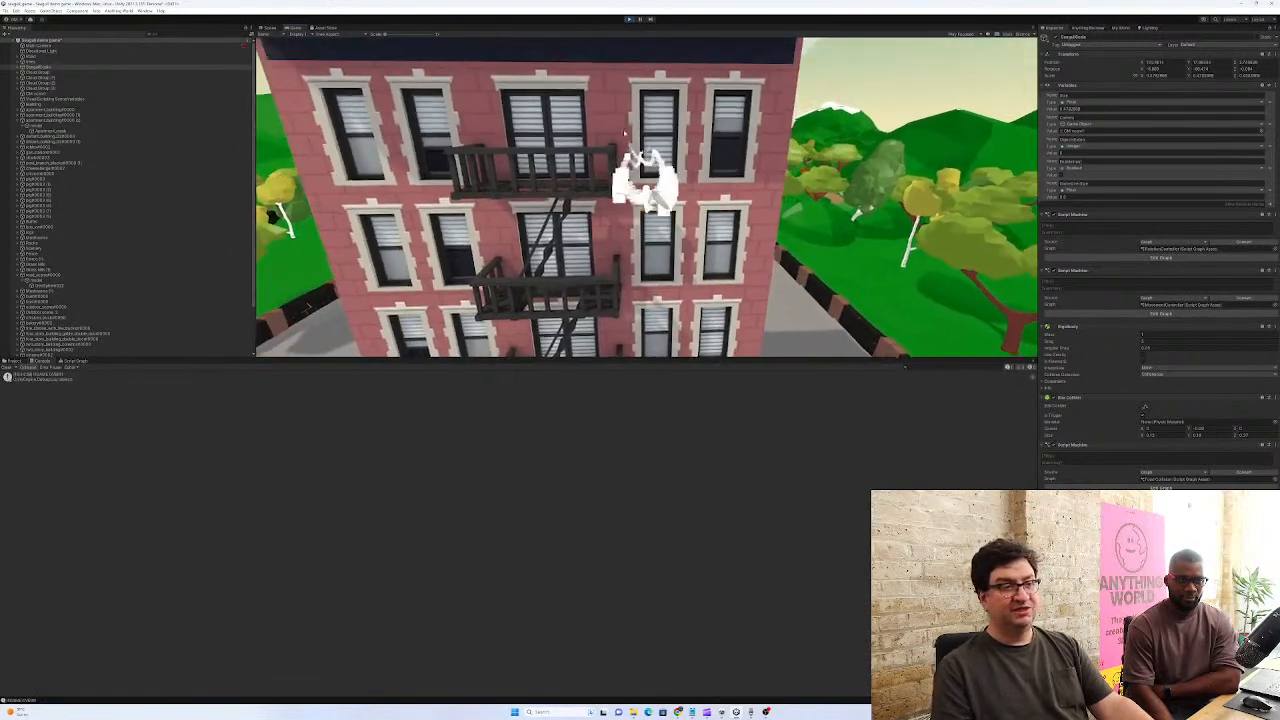
left_click(215, 377)
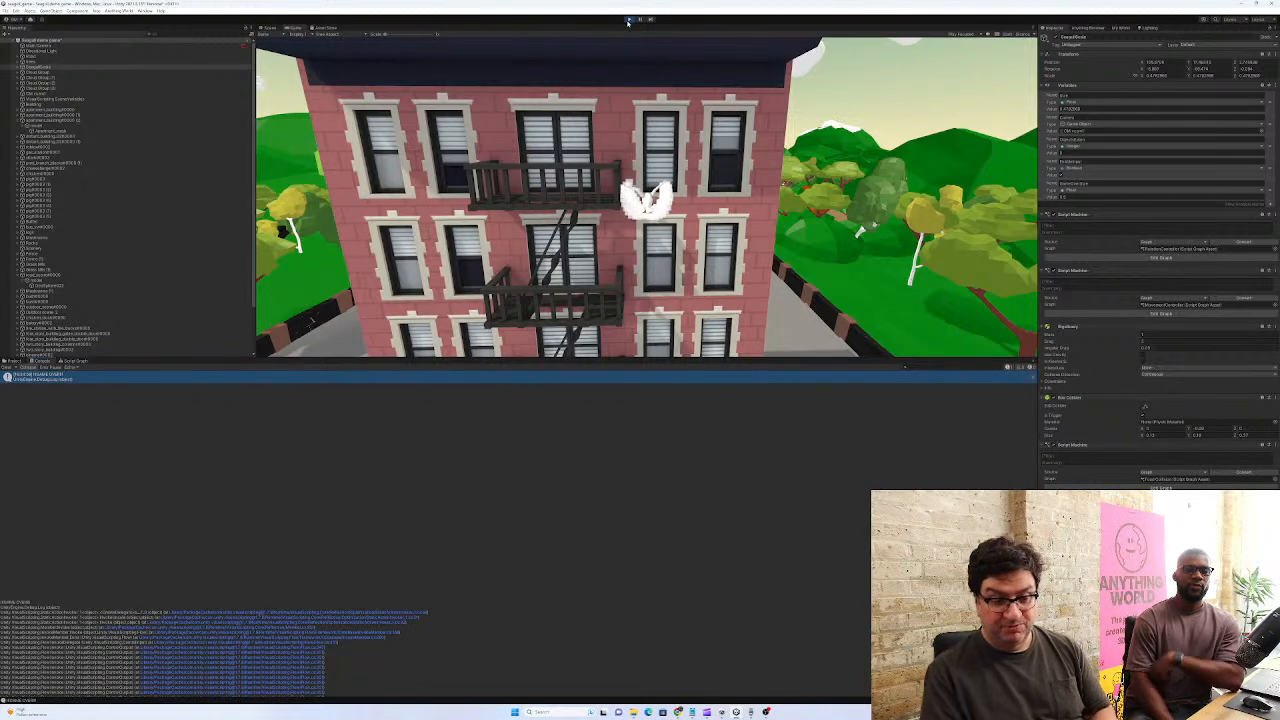
Stop the current play session, replay the scene with the seagull flying, and stop it again
left_click(629, 20)
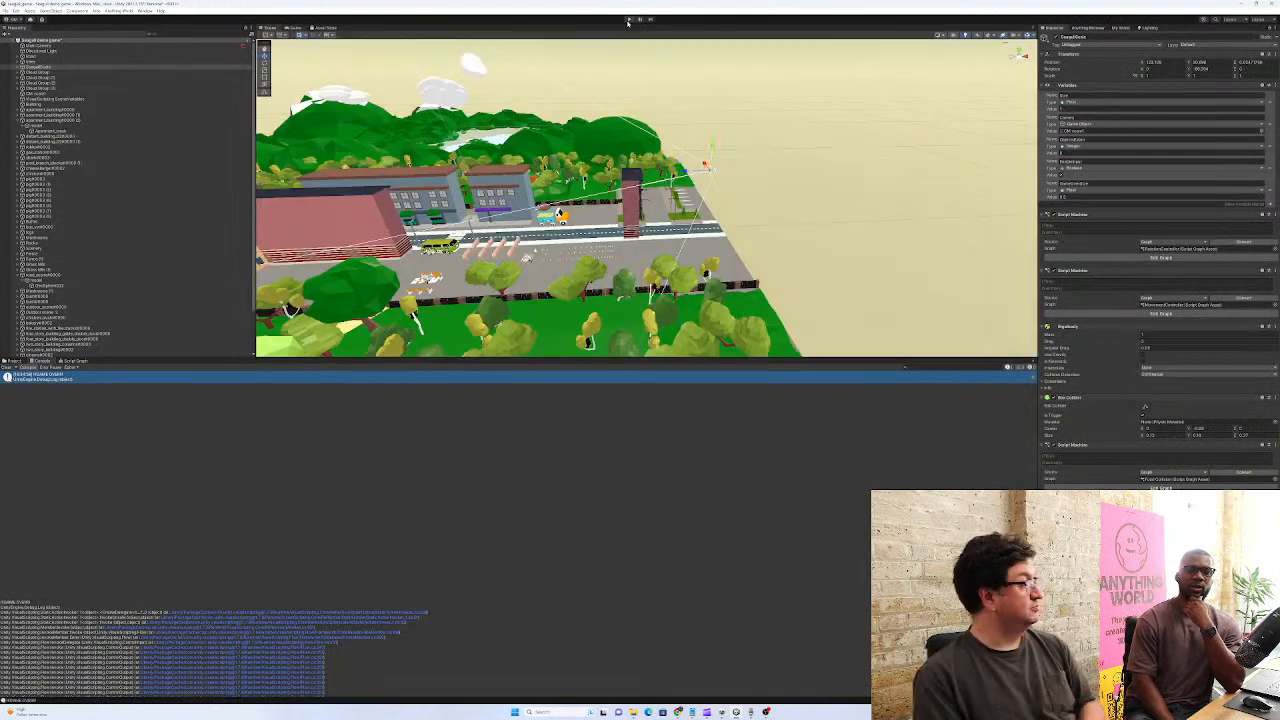
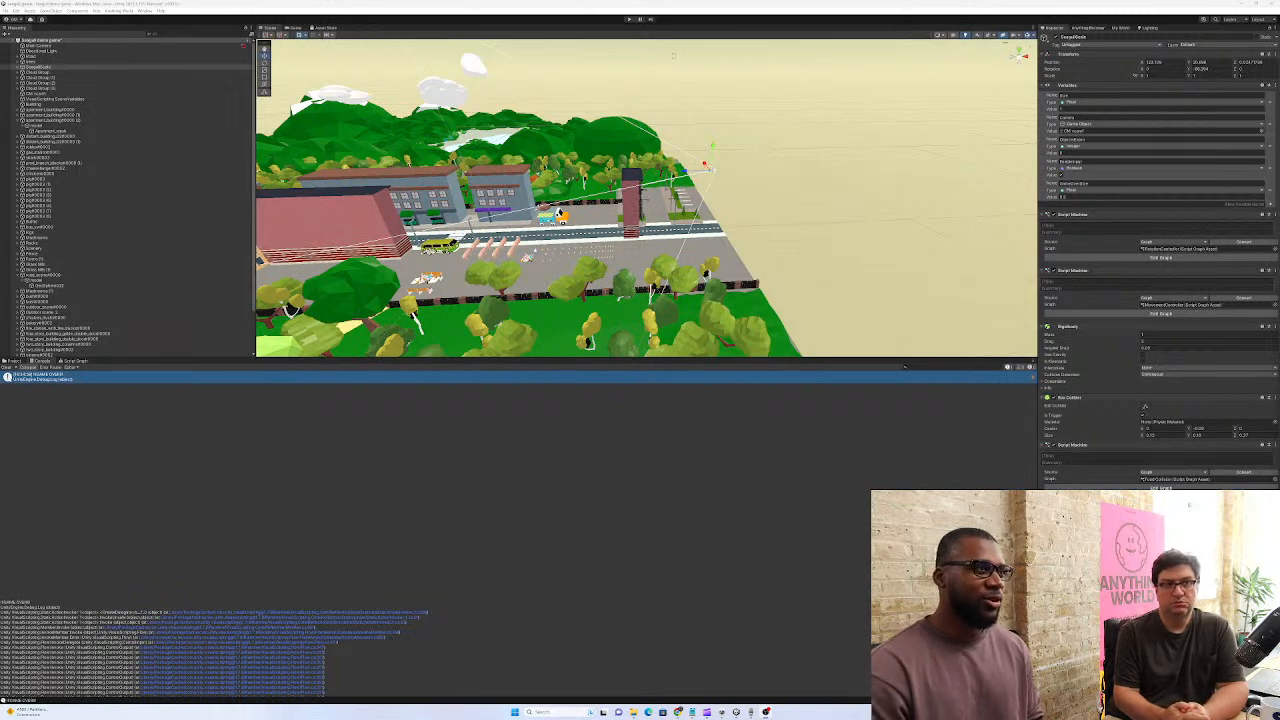
left_click(630, 20)
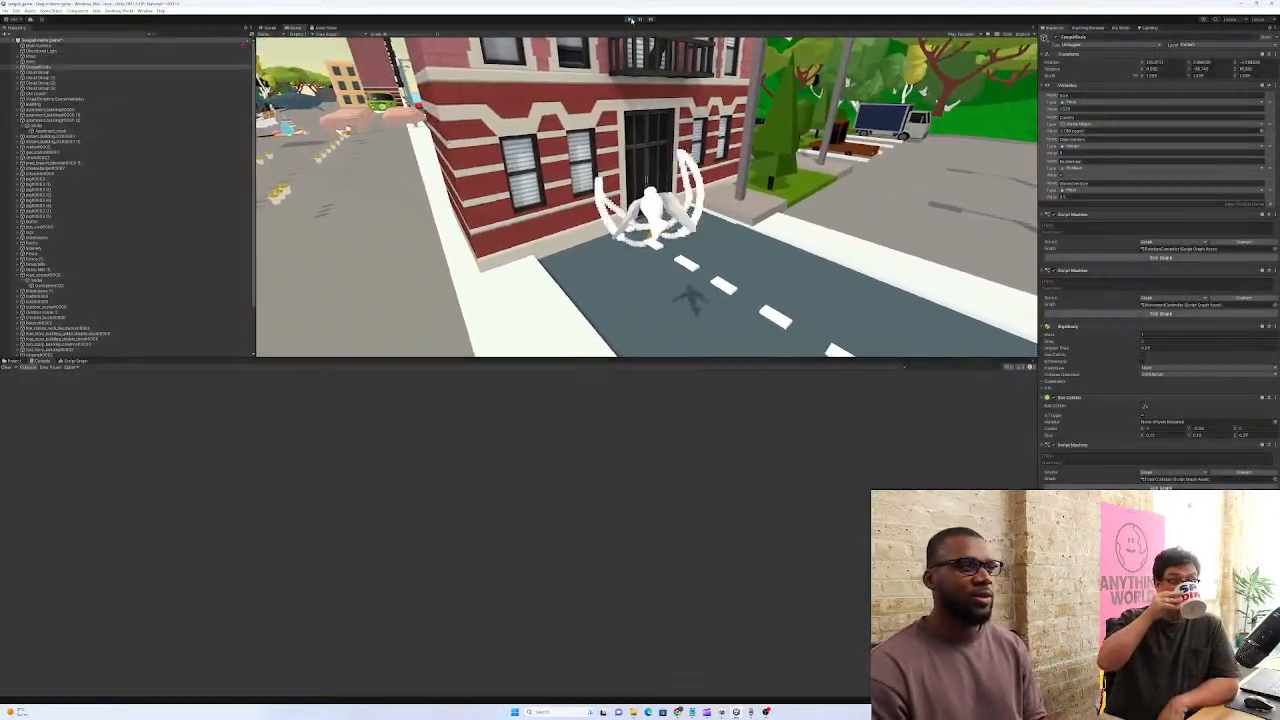
left_click(630, 20)
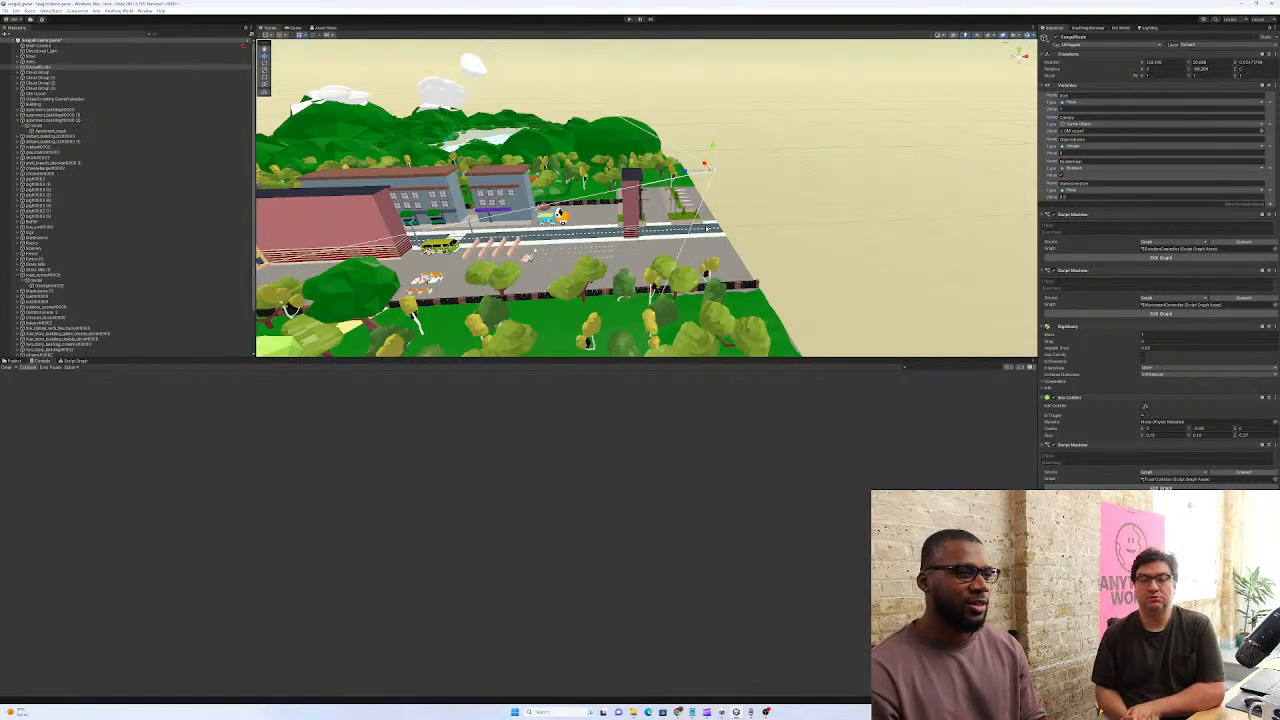
Select the Feather explosion particle system in the hierarchy, frame it in the scene, and activate the object
scroll(120, 325, "down", 5)
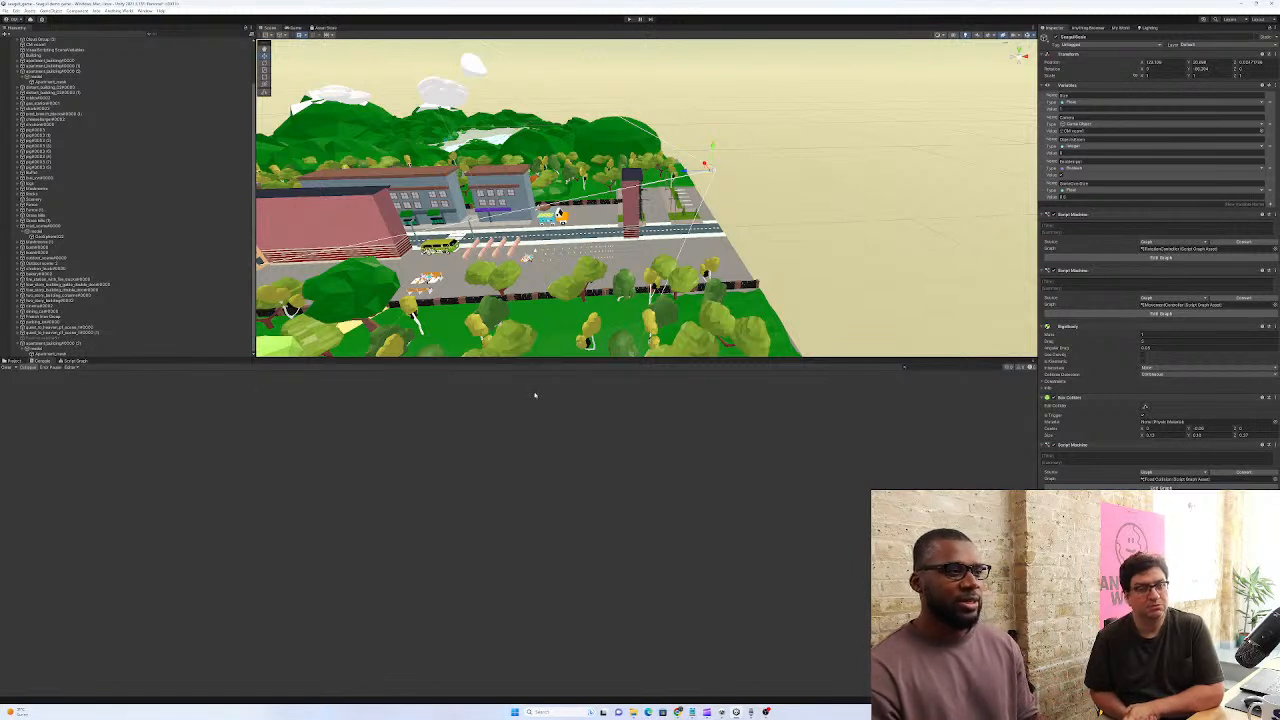
left_click(70, 339)
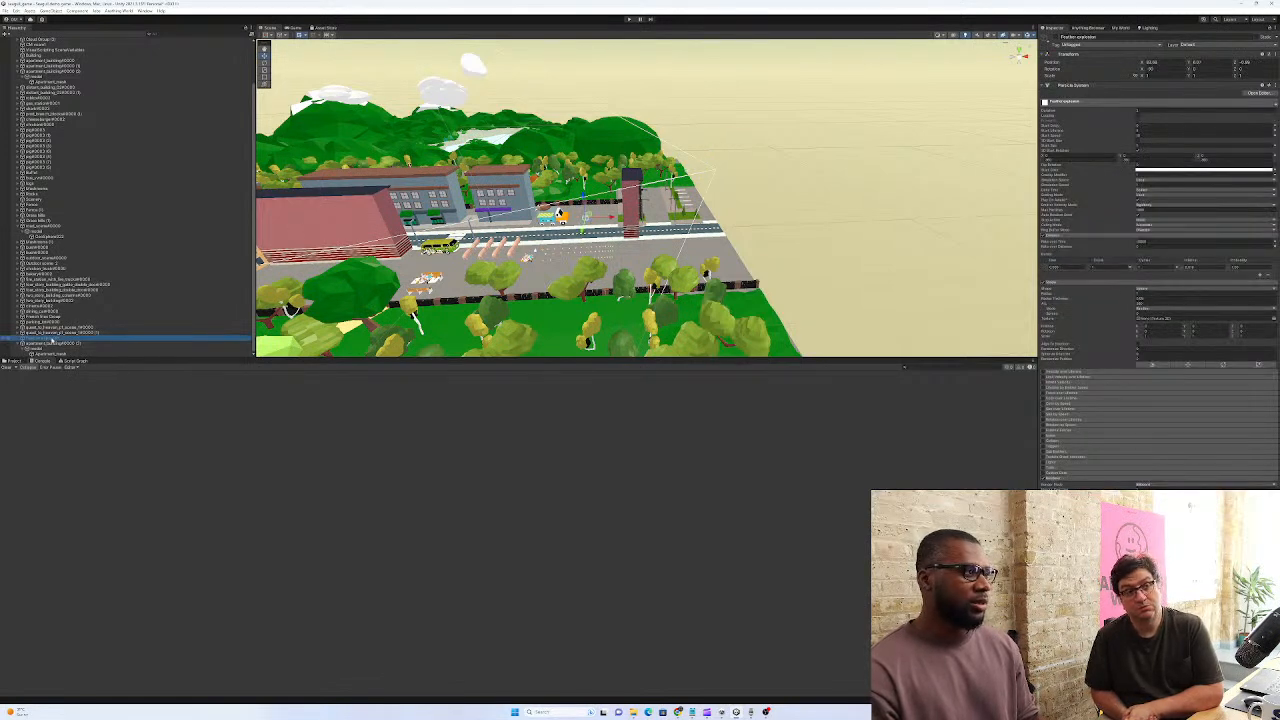
double_click(50, 342)
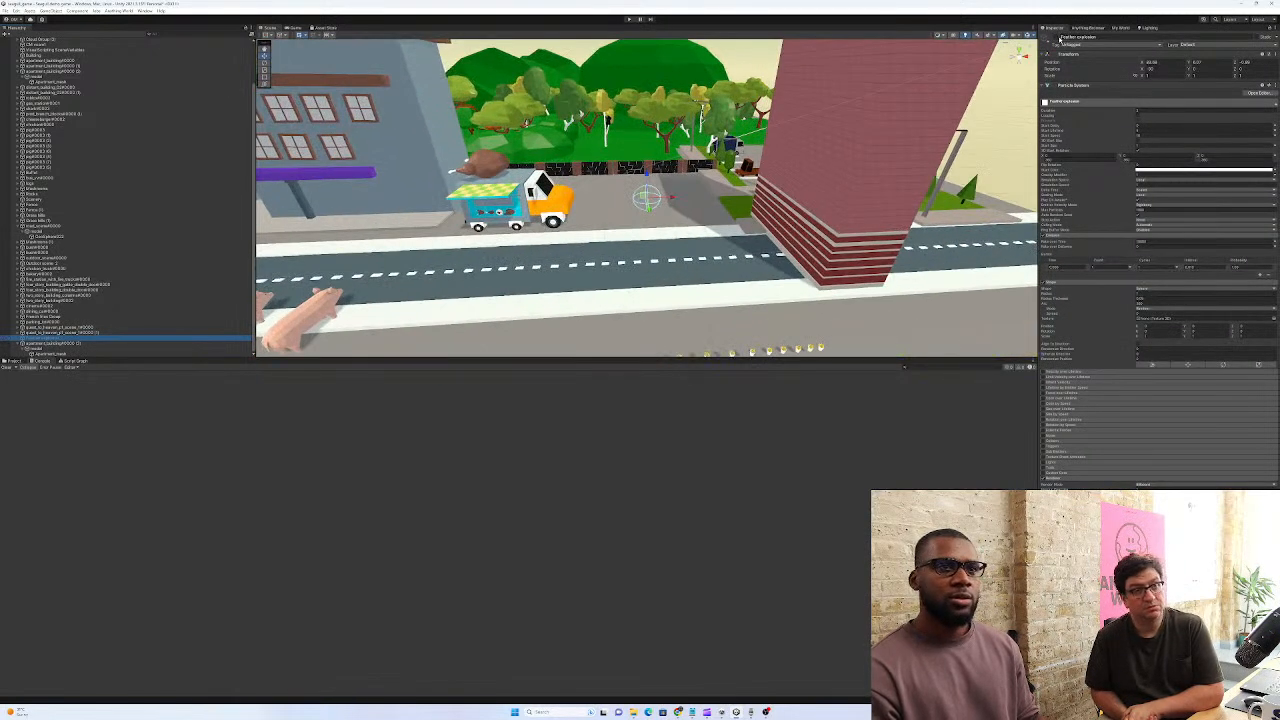
Preview the Feather explosion particles, scale the object down, and replay the particle effect in the scene
left_click(974, 302)
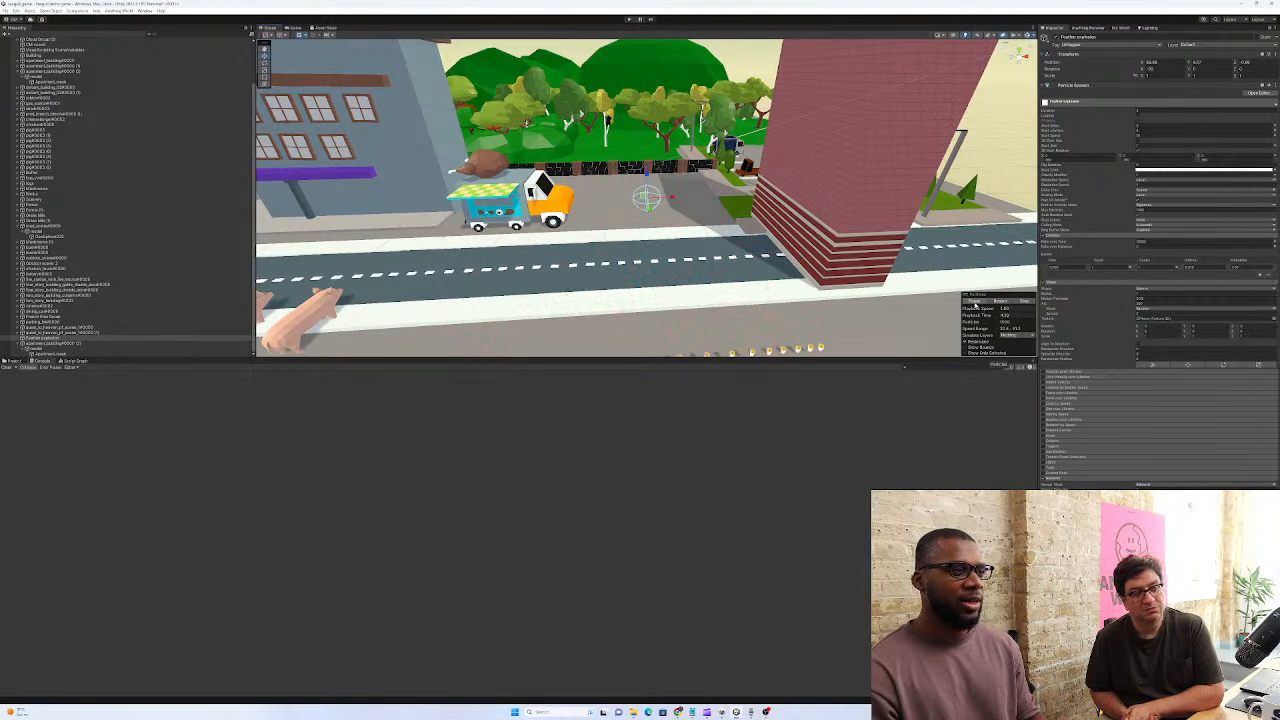
left_click(1021, 304)
left_click(968, 304)
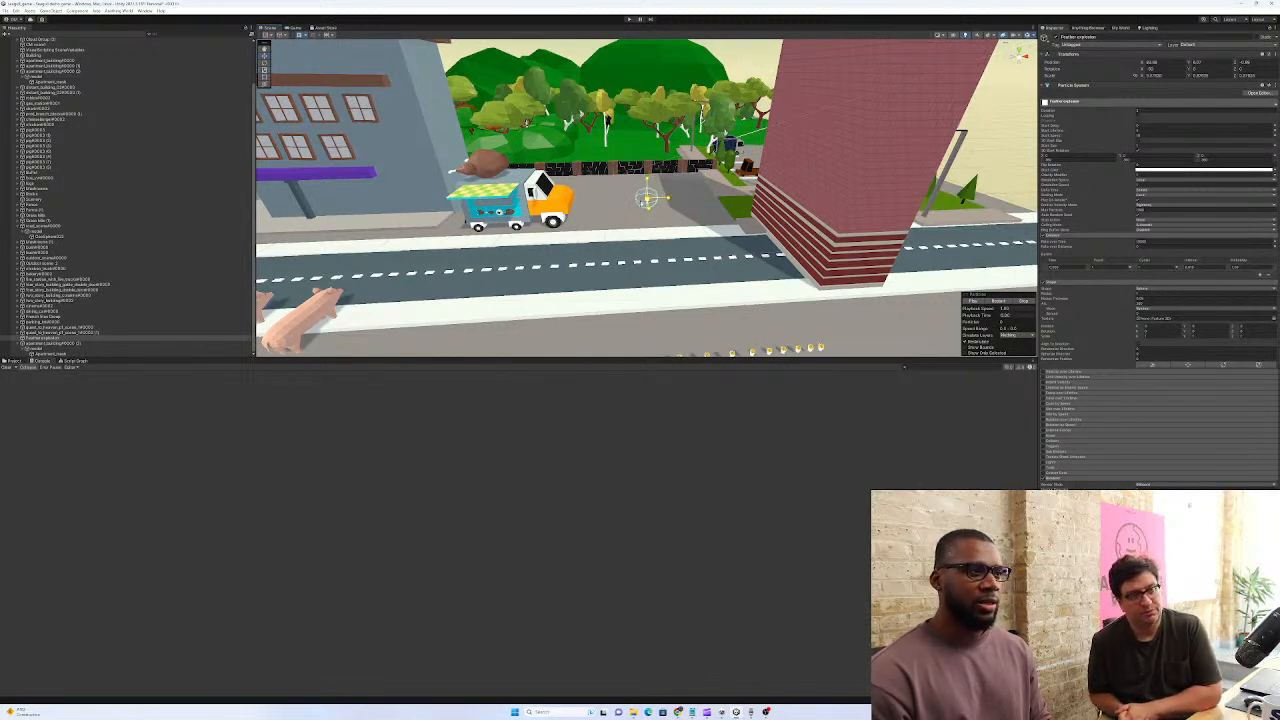
left_click(975, 302)
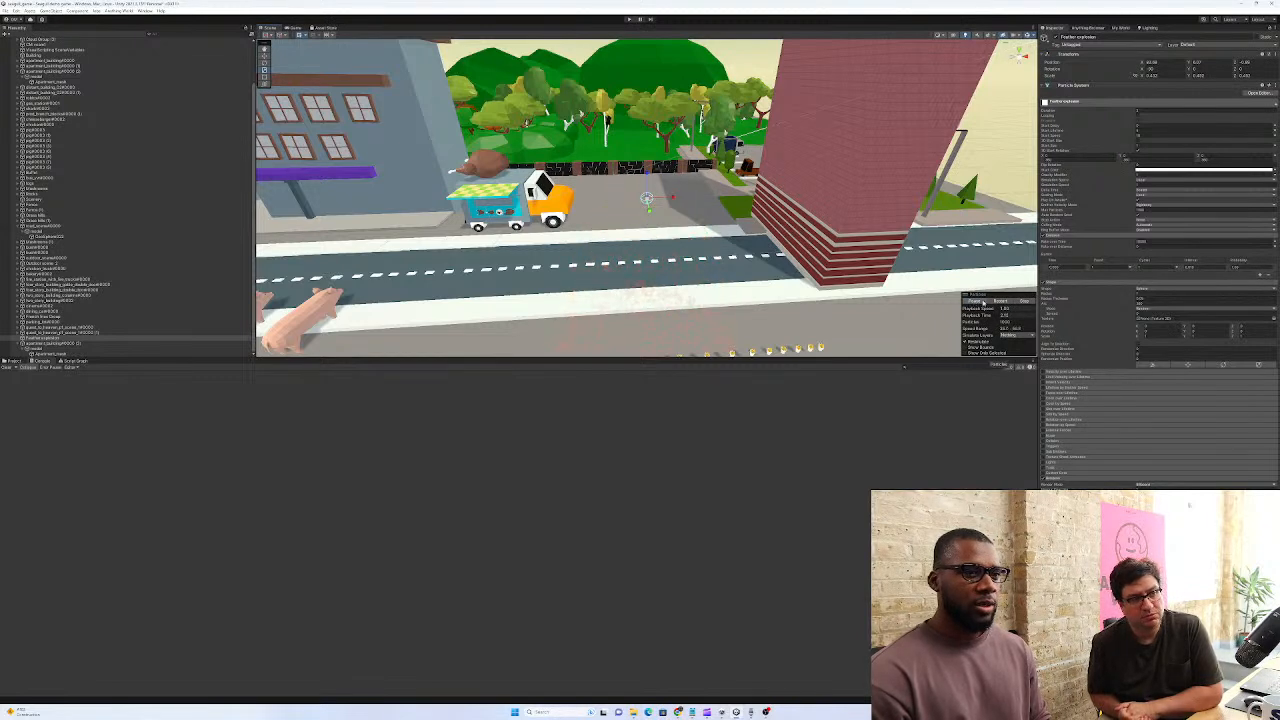
left_click(975, 302)
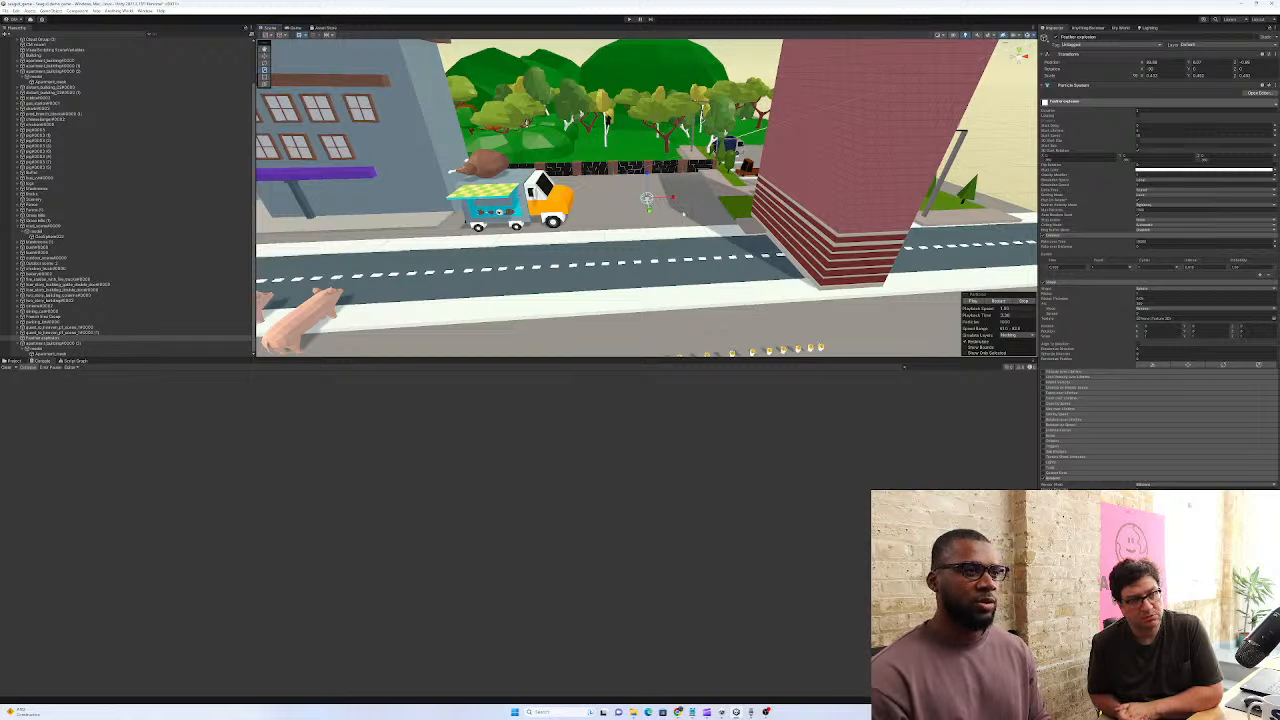
Find the Feather texture in the project's Assets folder and view the image file full size
left_click(12, 361)
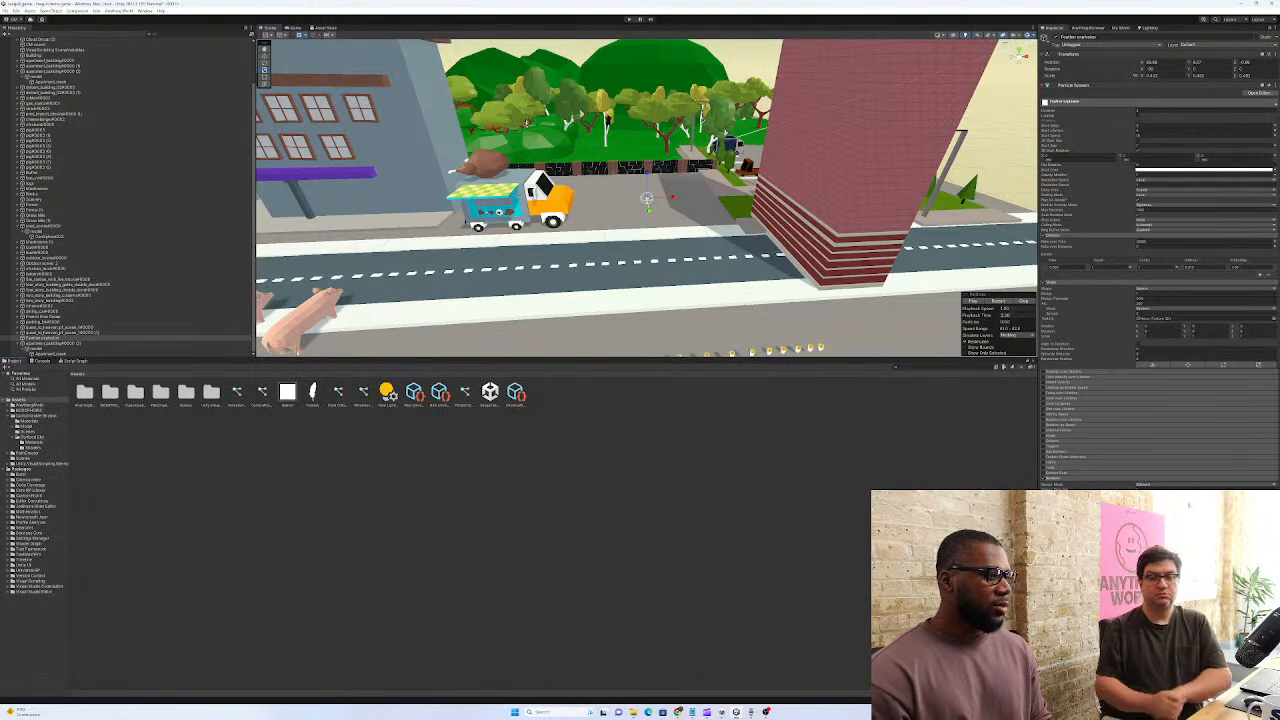
right_click_drag(668, 249, 640, 260)
key("w")
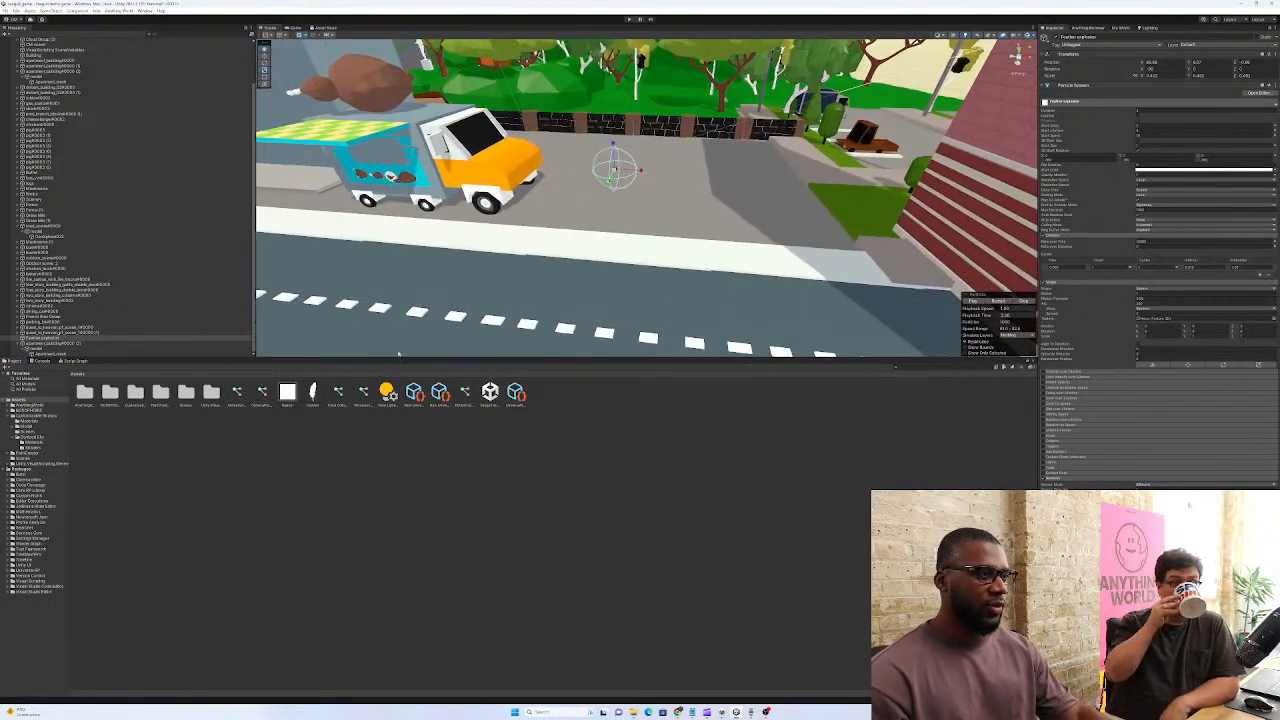
left_click(311, 395)
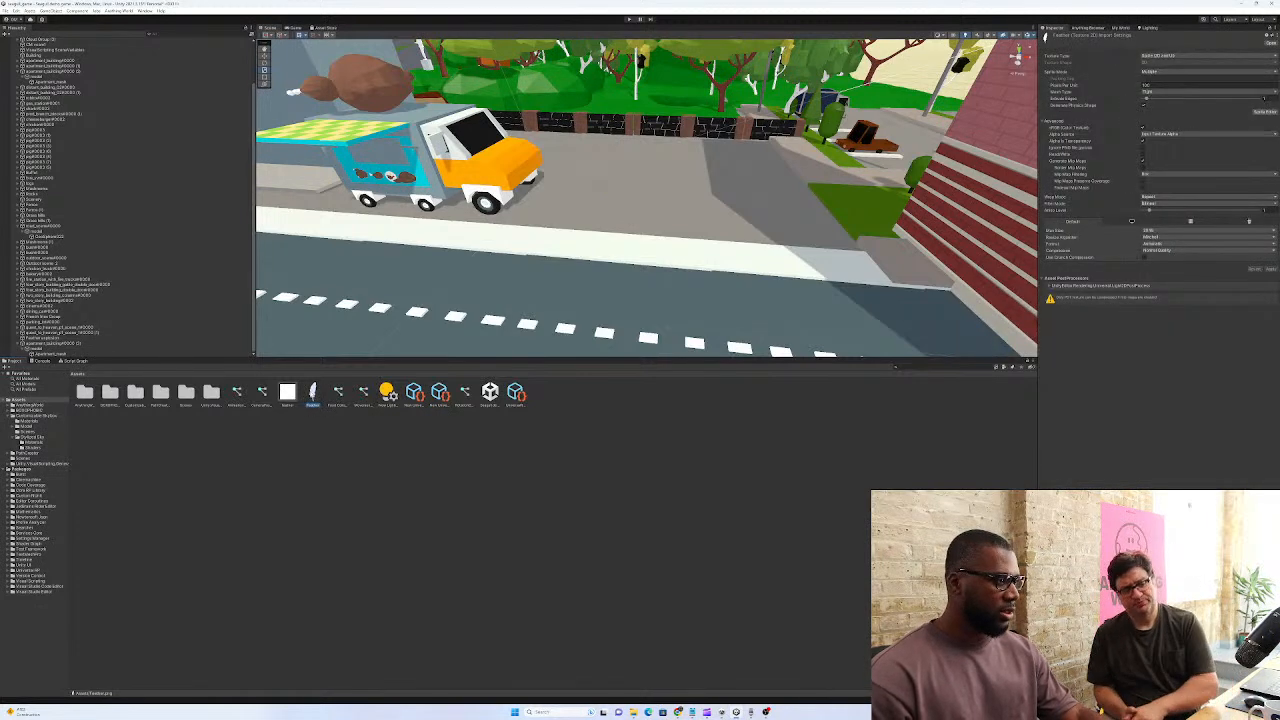
double_click(312, 393)
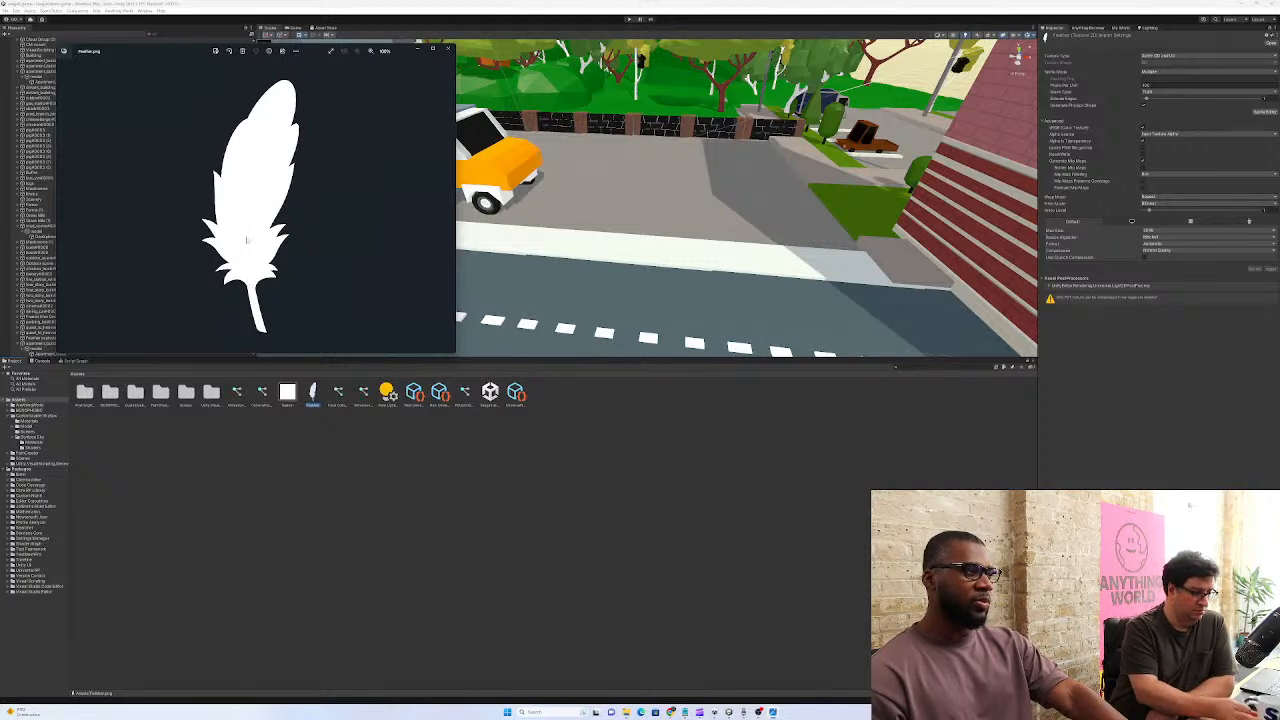
left_click(449, 48)
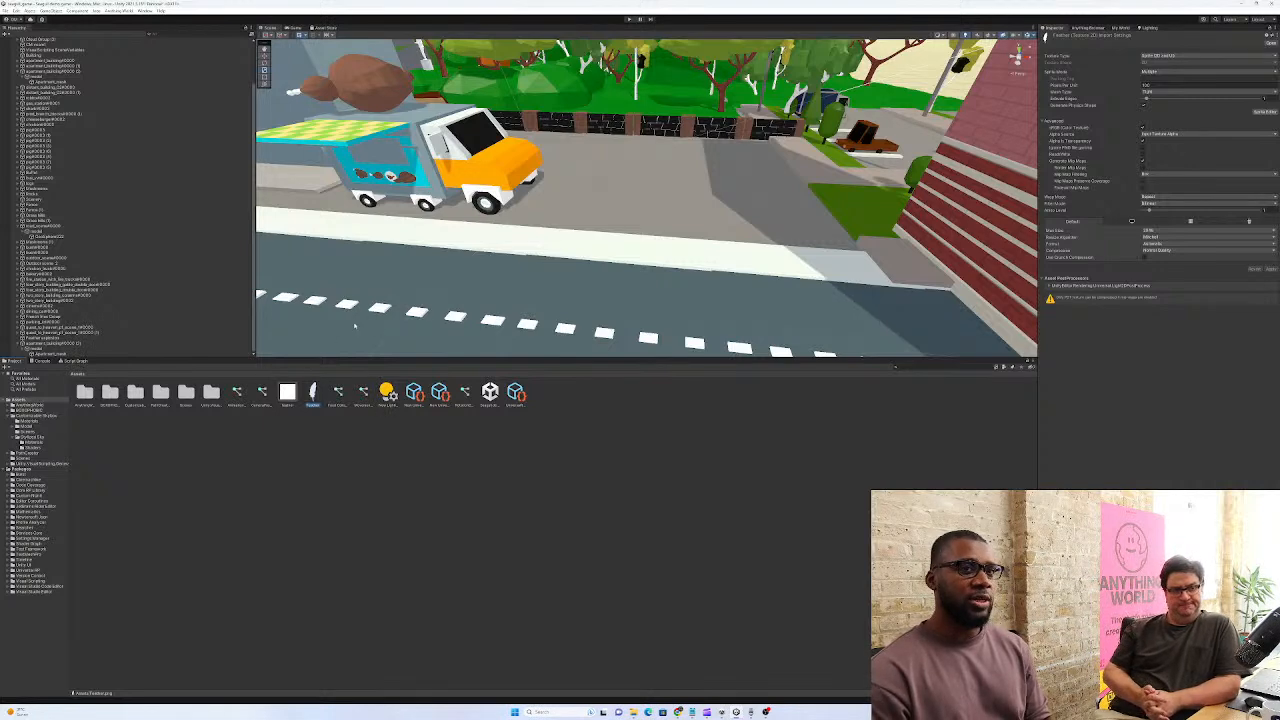
Examine the Feather texture's import settings, including the Texture Type and Sprite Mode options and the Advanced section
left_click(357, 468)
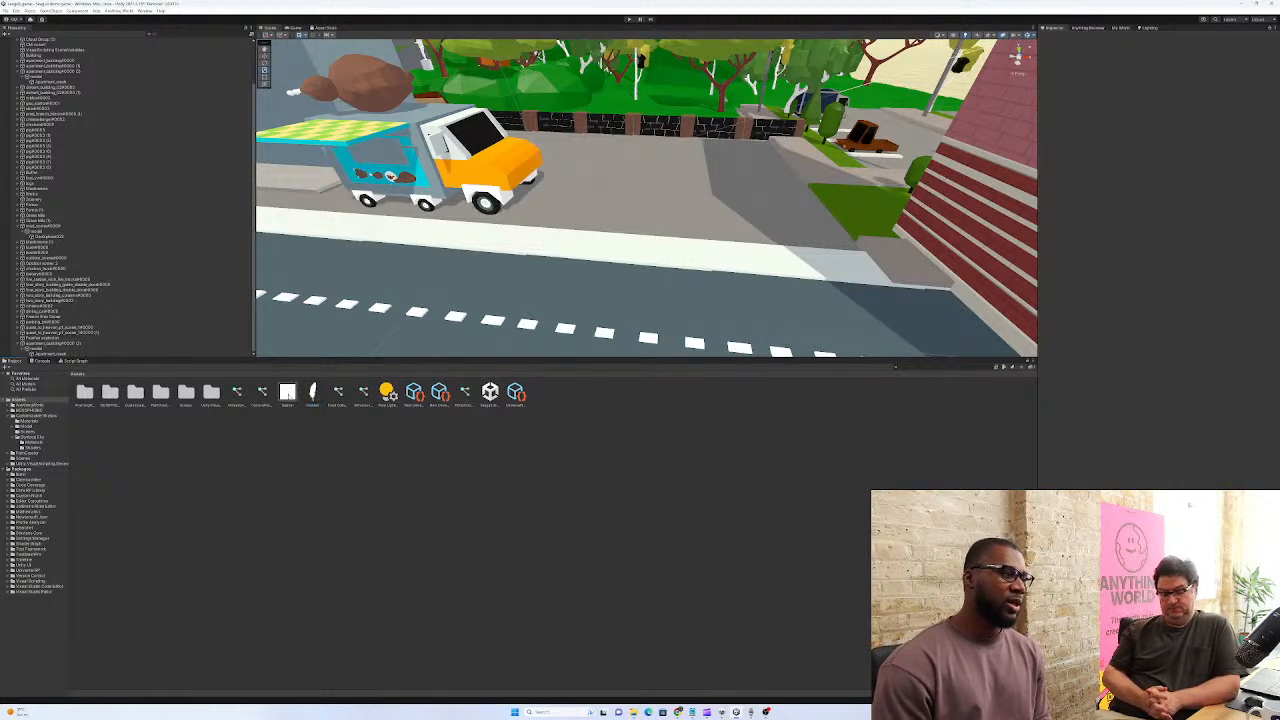
left_click(313, 394)
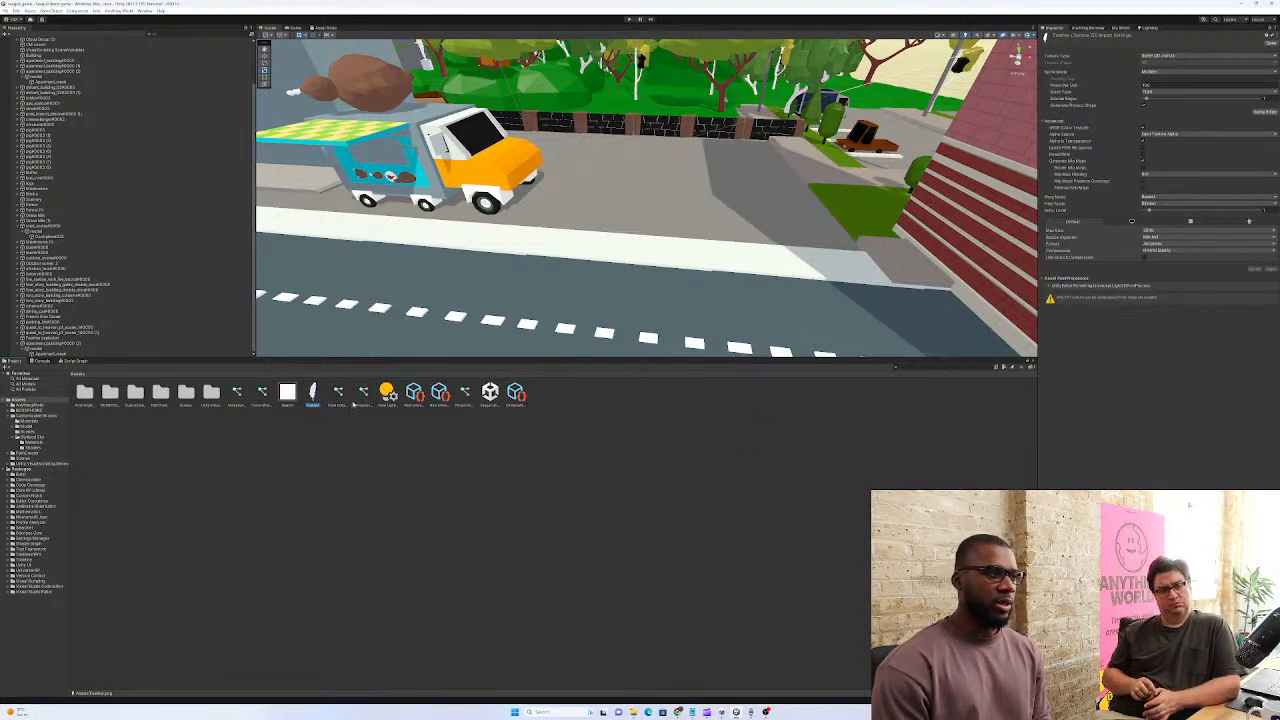
left_click(1200, 56)
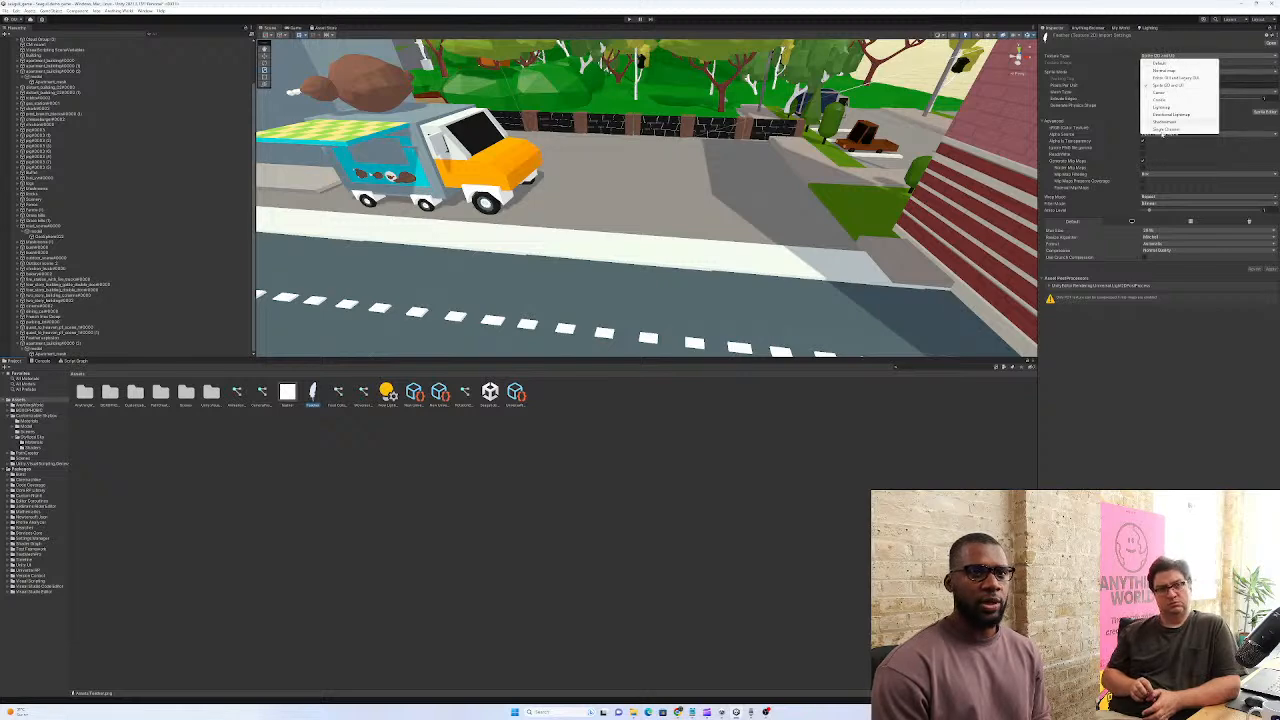
left_click(1123, 368)
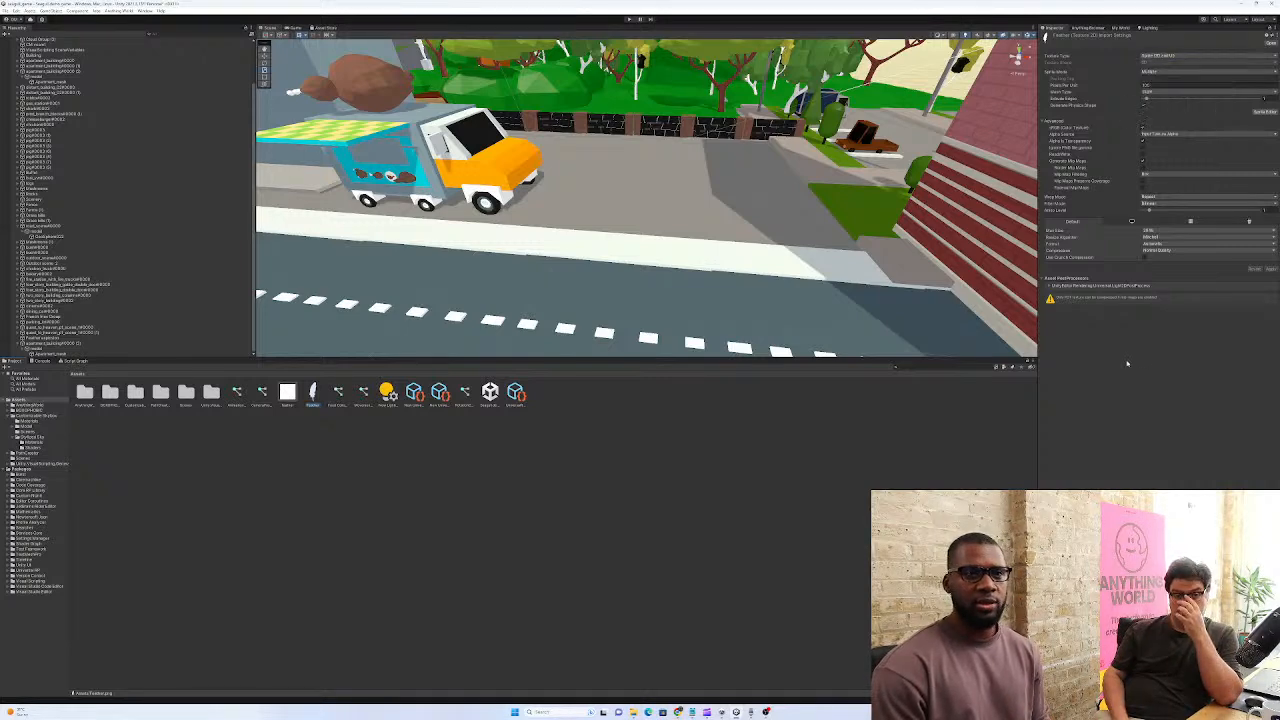
left_click(1178, 73)
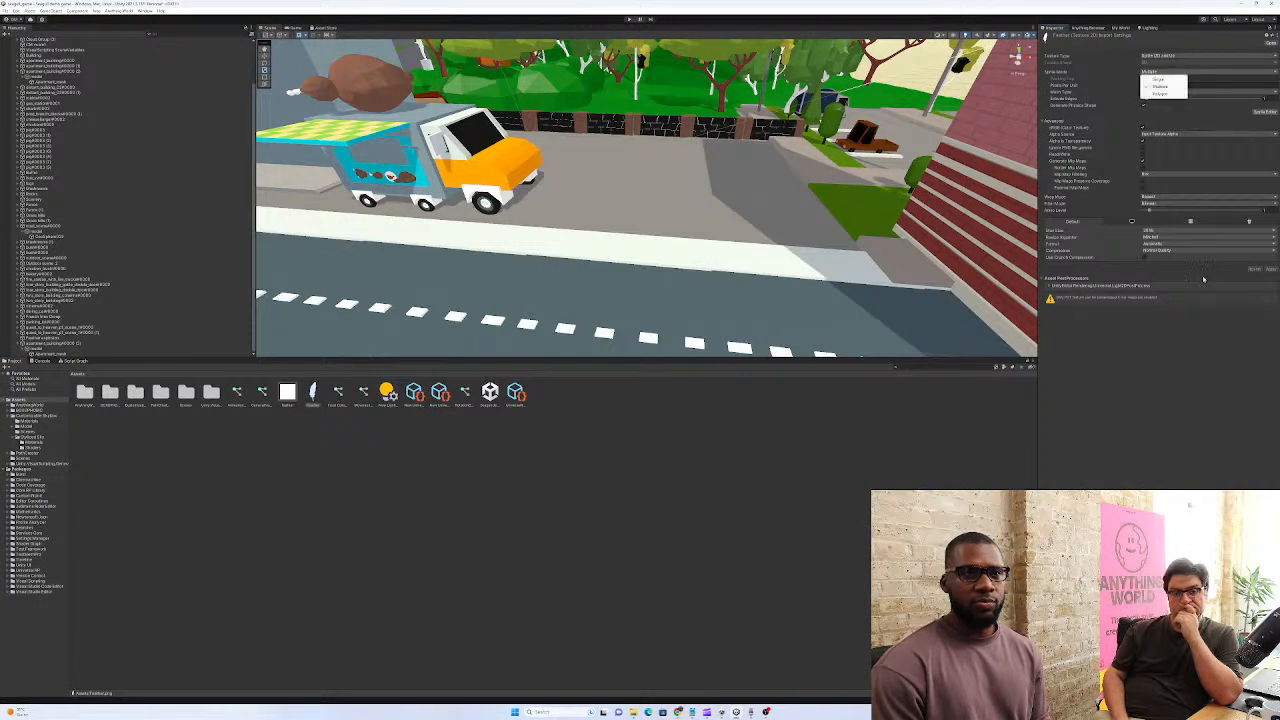
left_click(1186, 339)
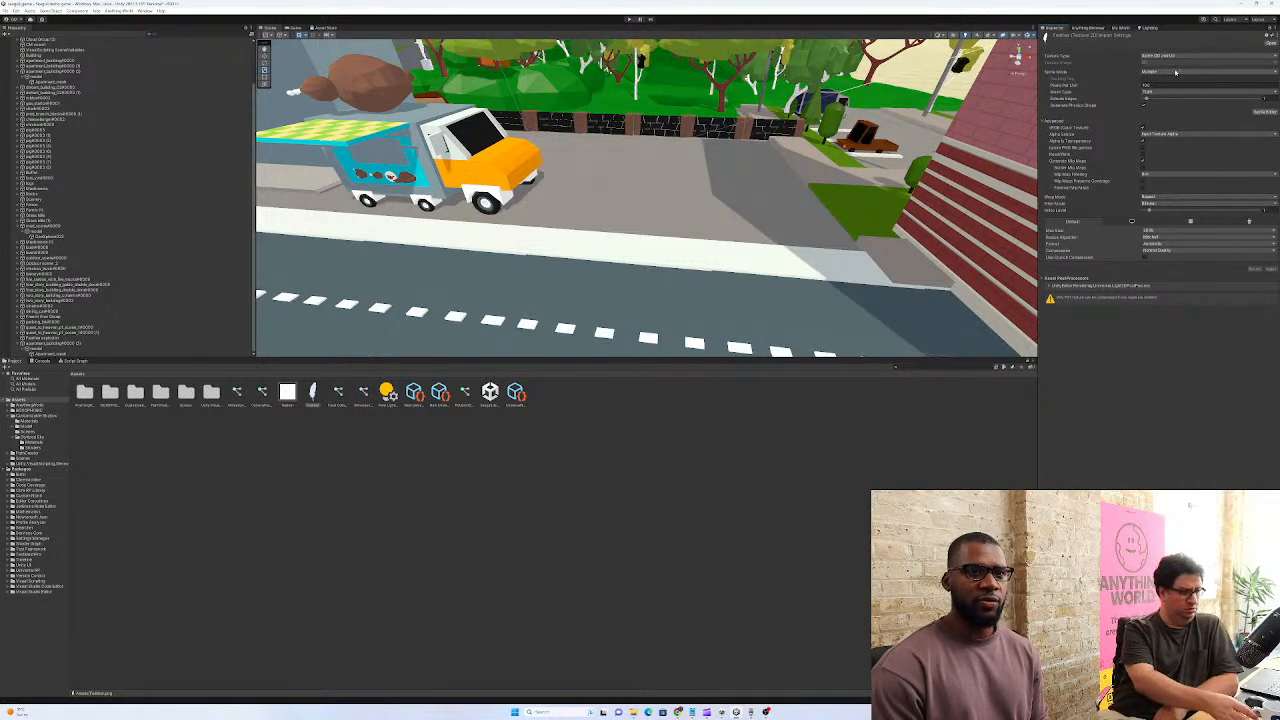
left_click(1045, 121)
left_click(1045, 121)
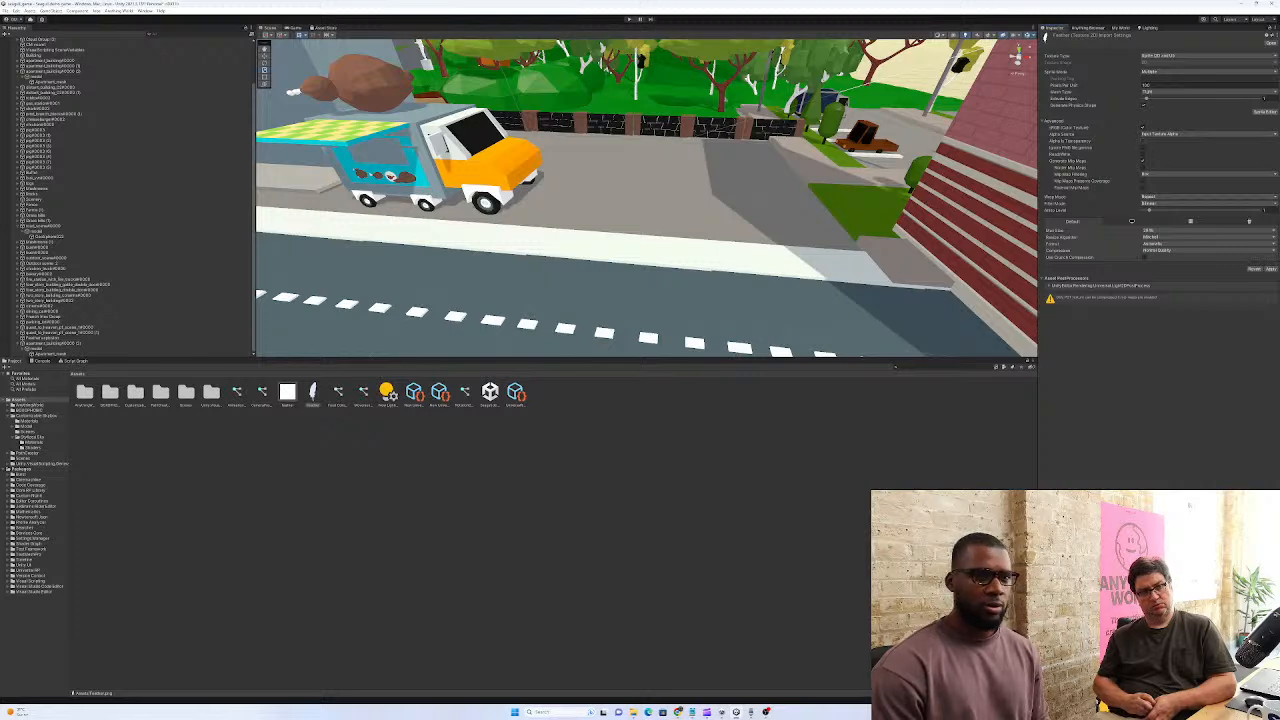
Apply the Feather texture with Alpha Is Transparency turned off, view the image, and re-enable and apply the option
left_click(1271, 268)
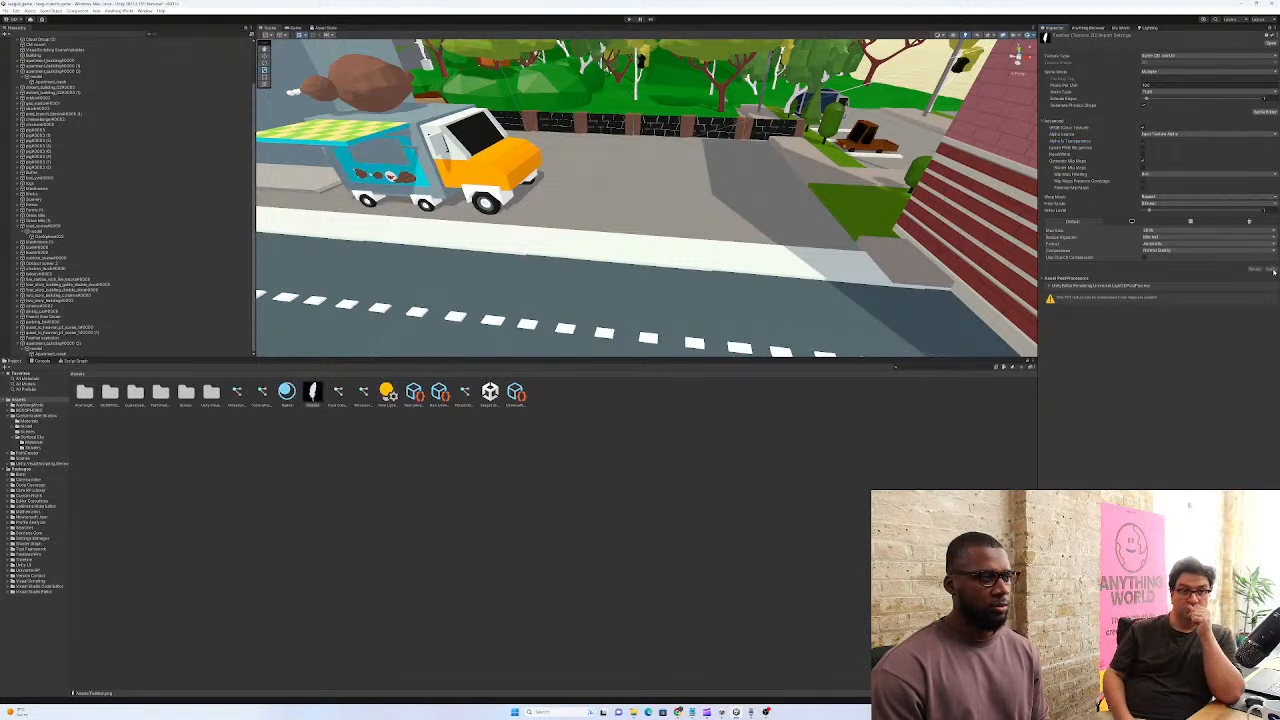
double_click(311, 392)
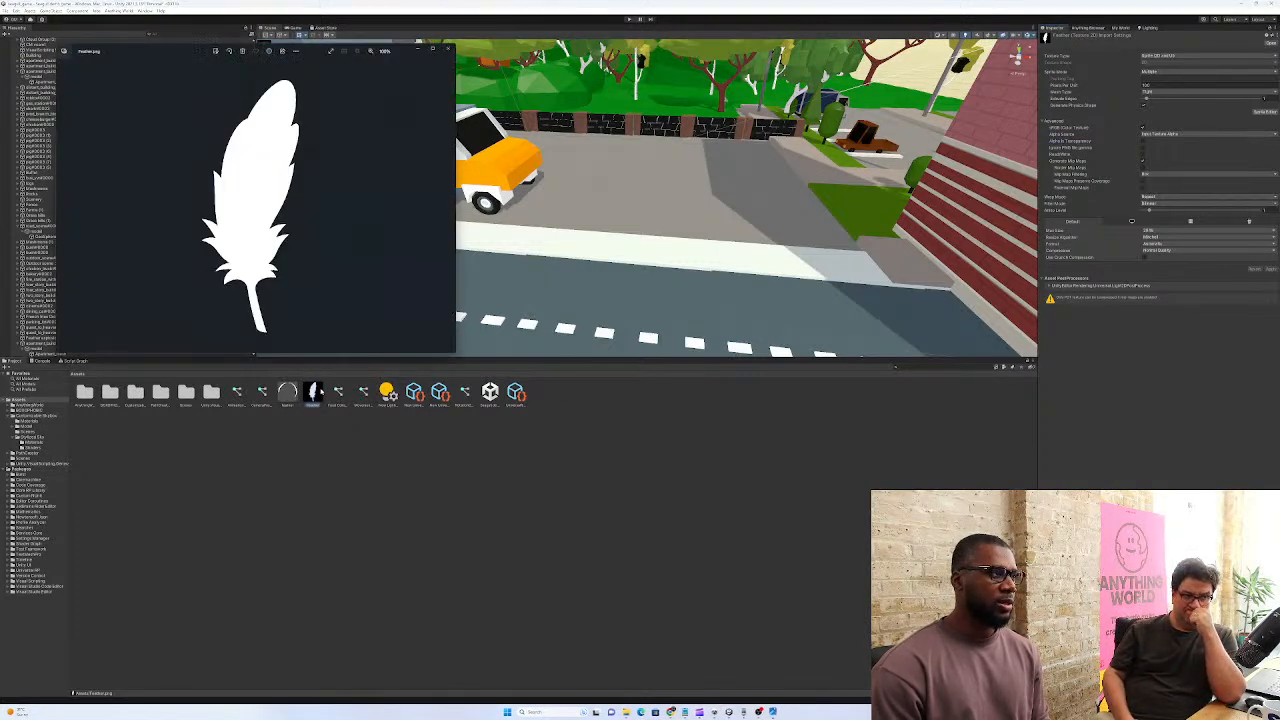
left_click(448, 48)
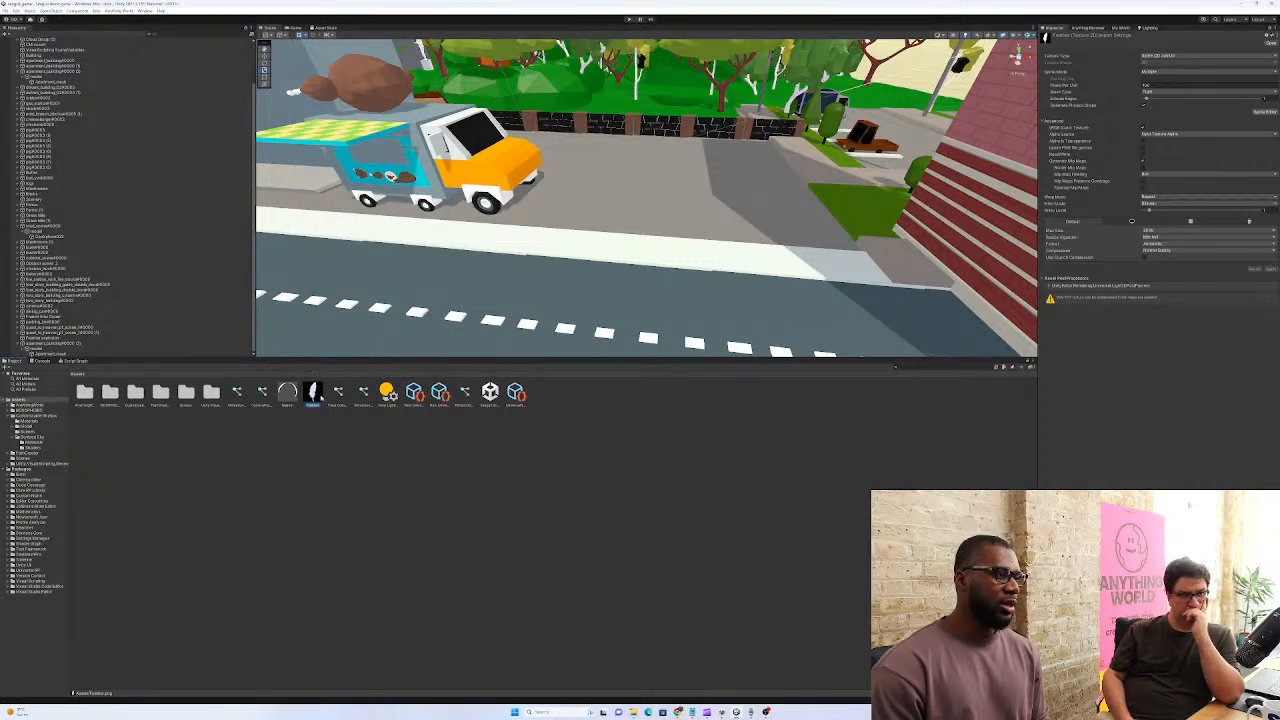
left_click(1143, 141)
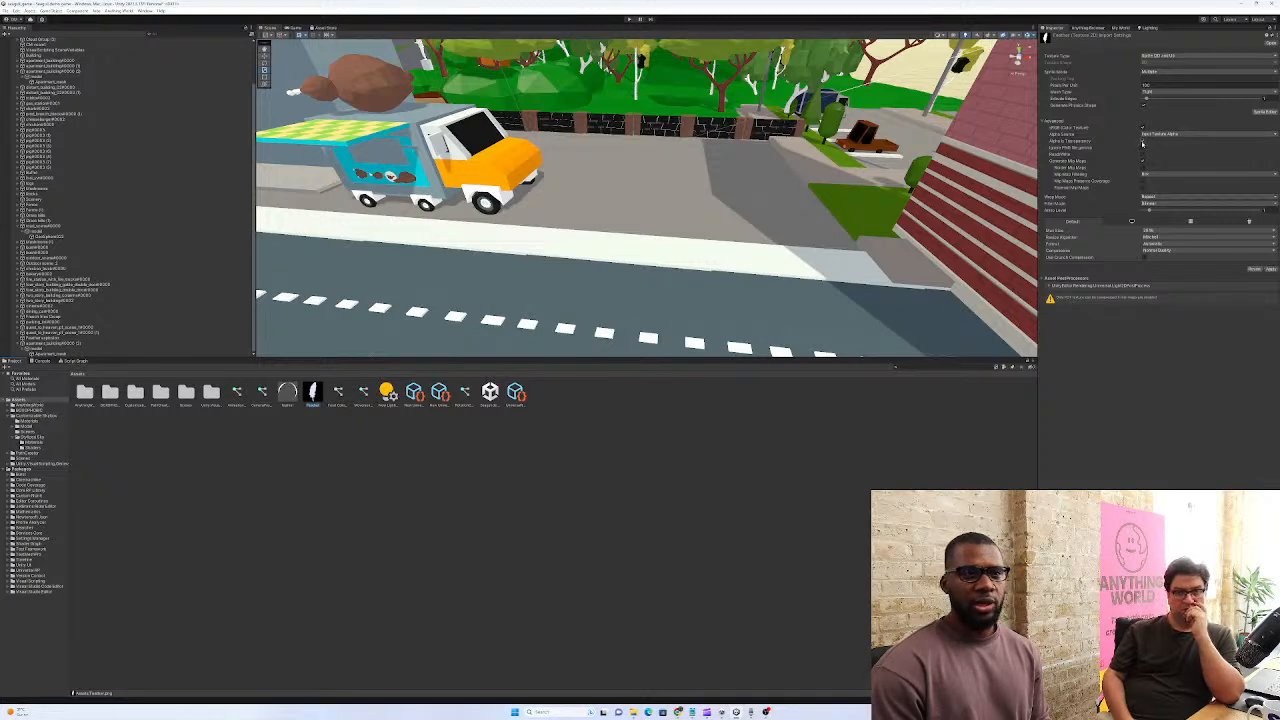
left_click(1270, 271)
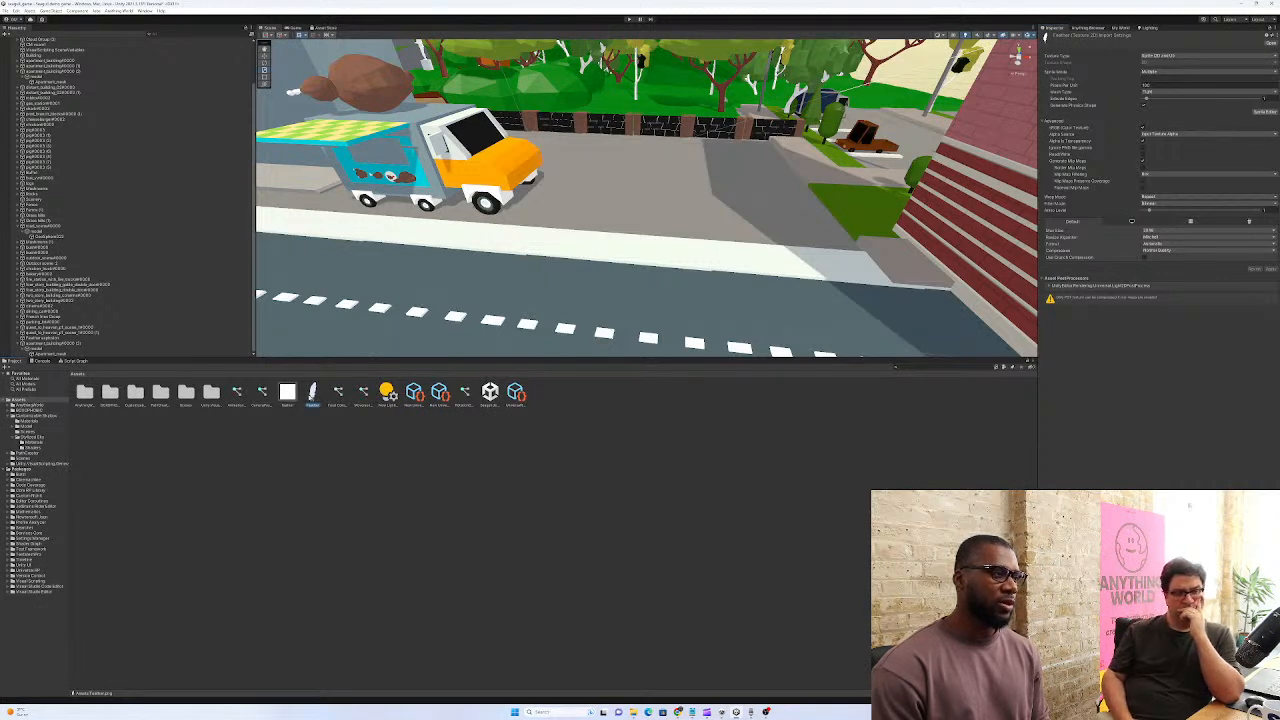
Look through the asset creation options, and inspect the Feather material's surface settings and Color Mode choices
right_click(311, 393)
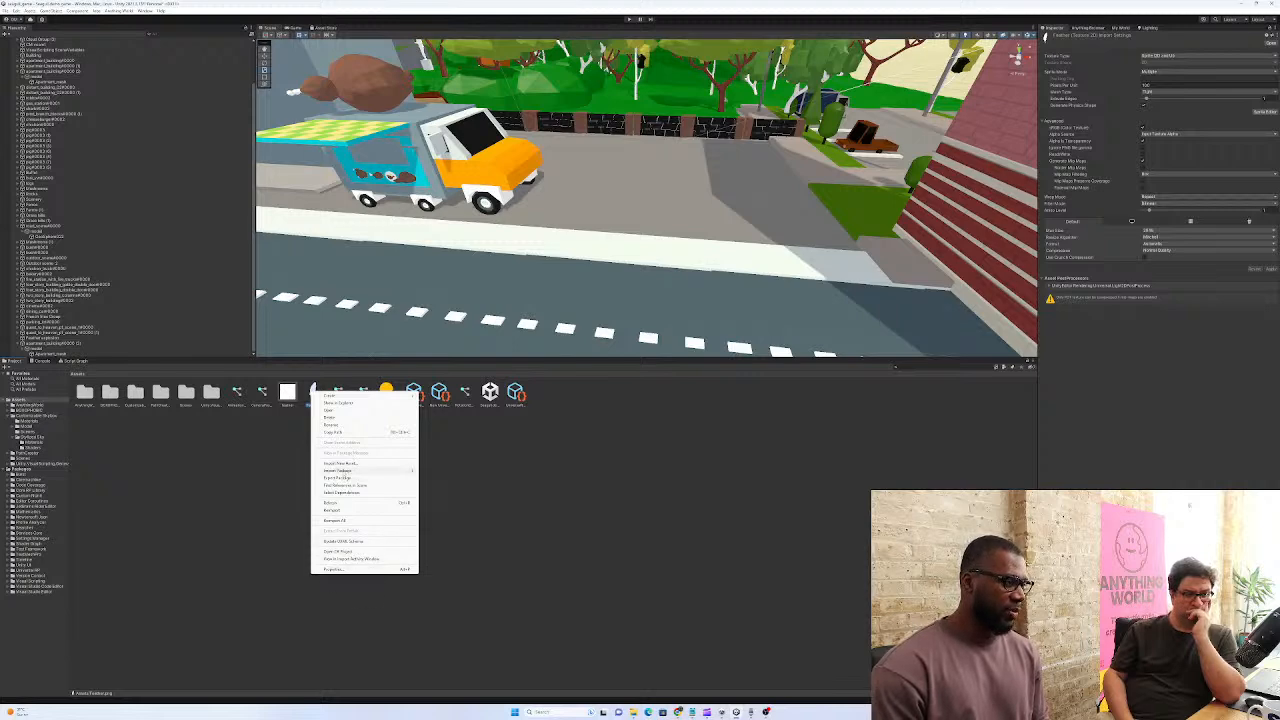
mouse_move(338, 397)
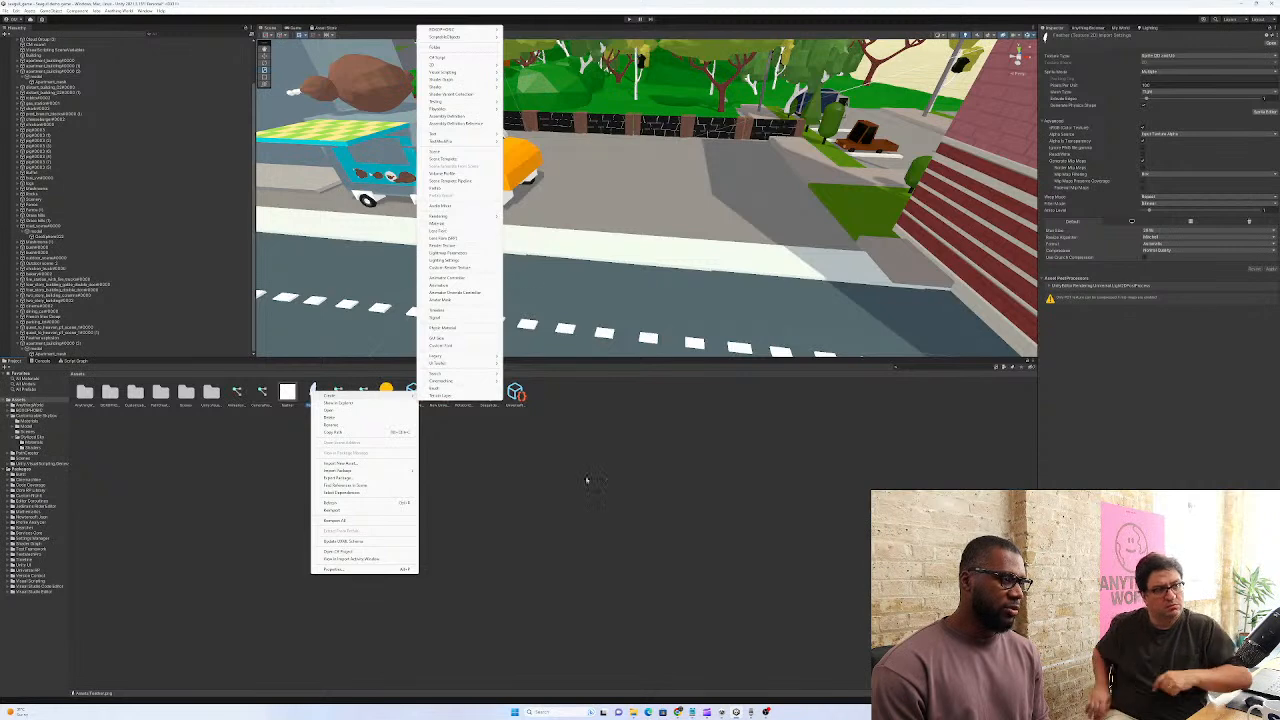
left_click(581, 489)
left_click(287, 391)
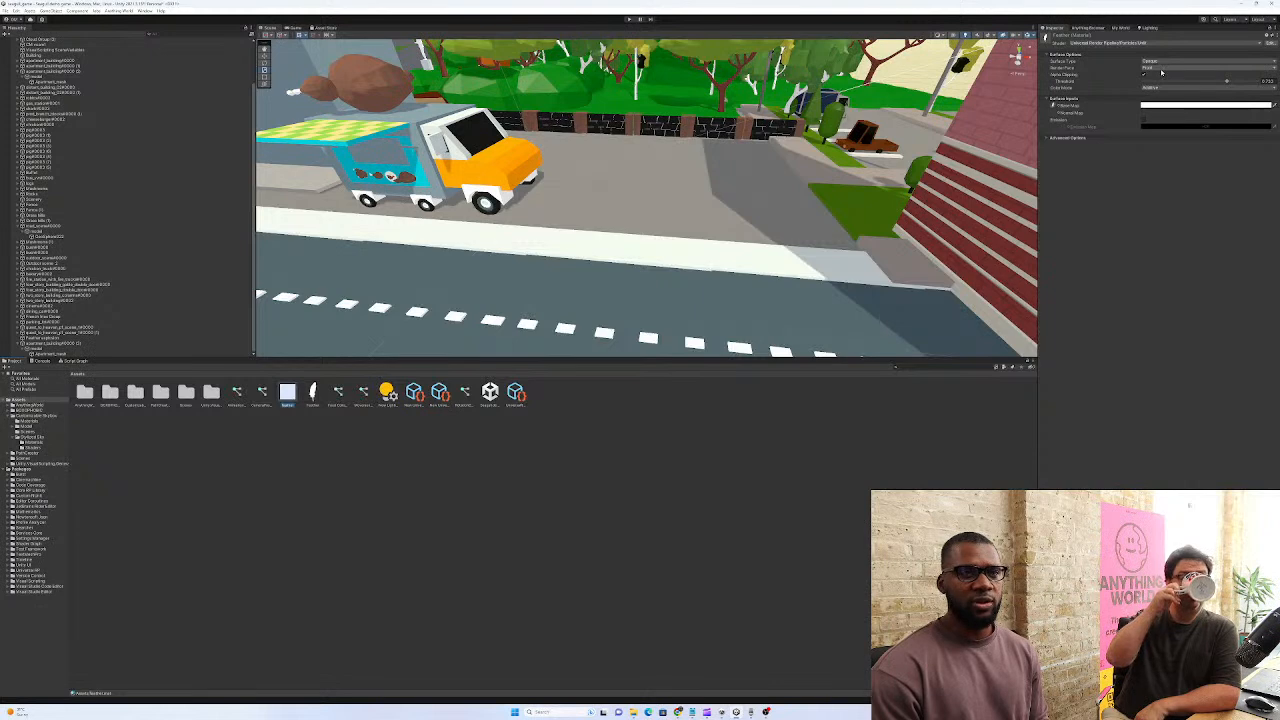
left_click(1155, 88)
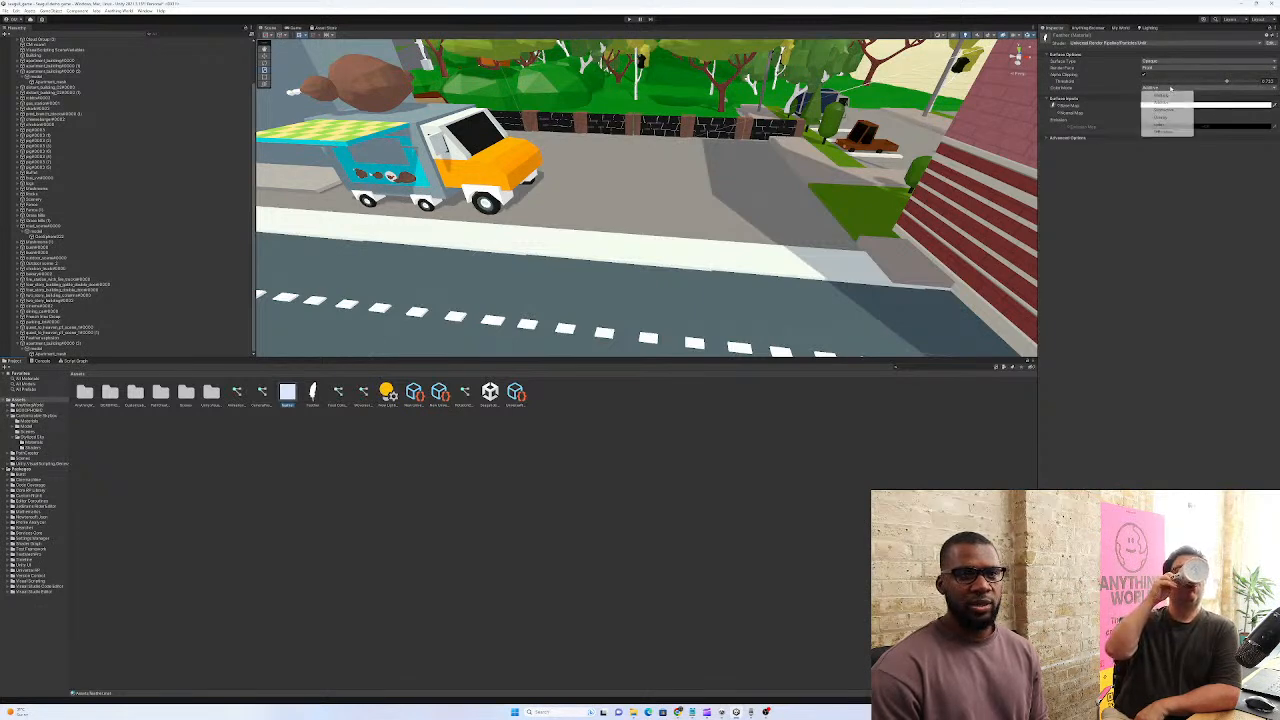
left_click(1119, 189)
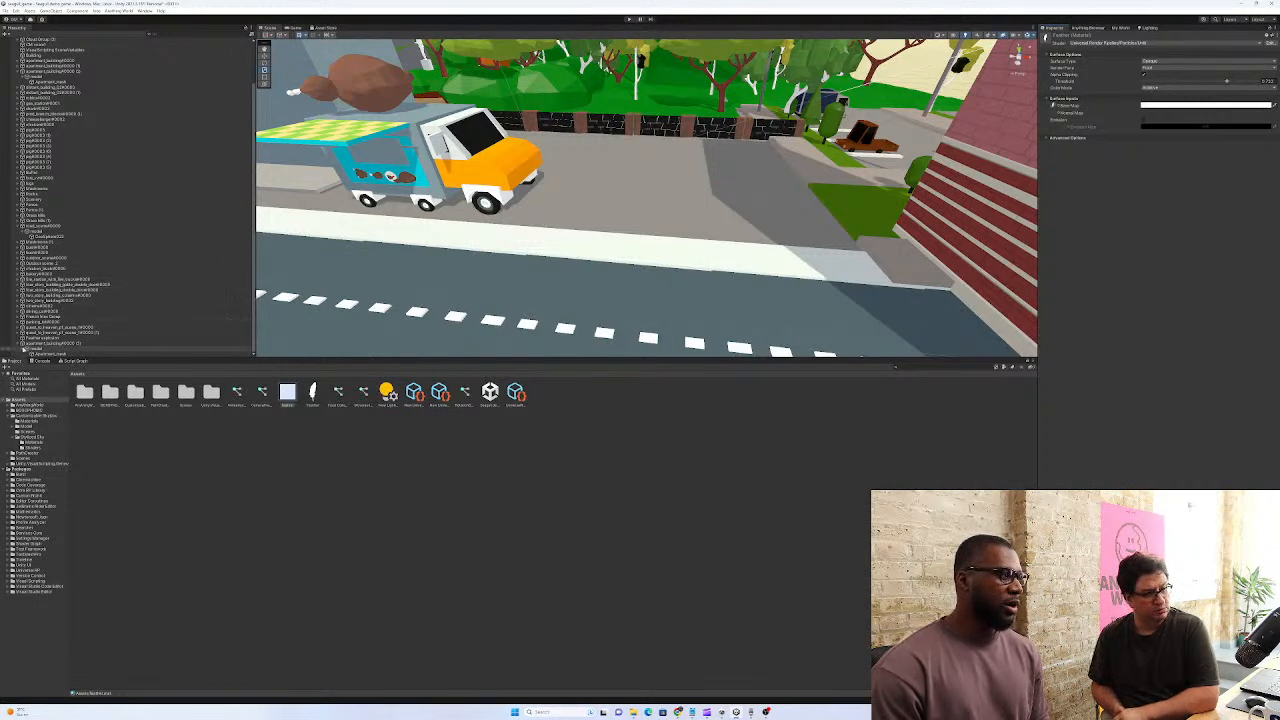
Add a Particle System to the scene and place it on the paved area beside the food truck
left_click(17, 344)
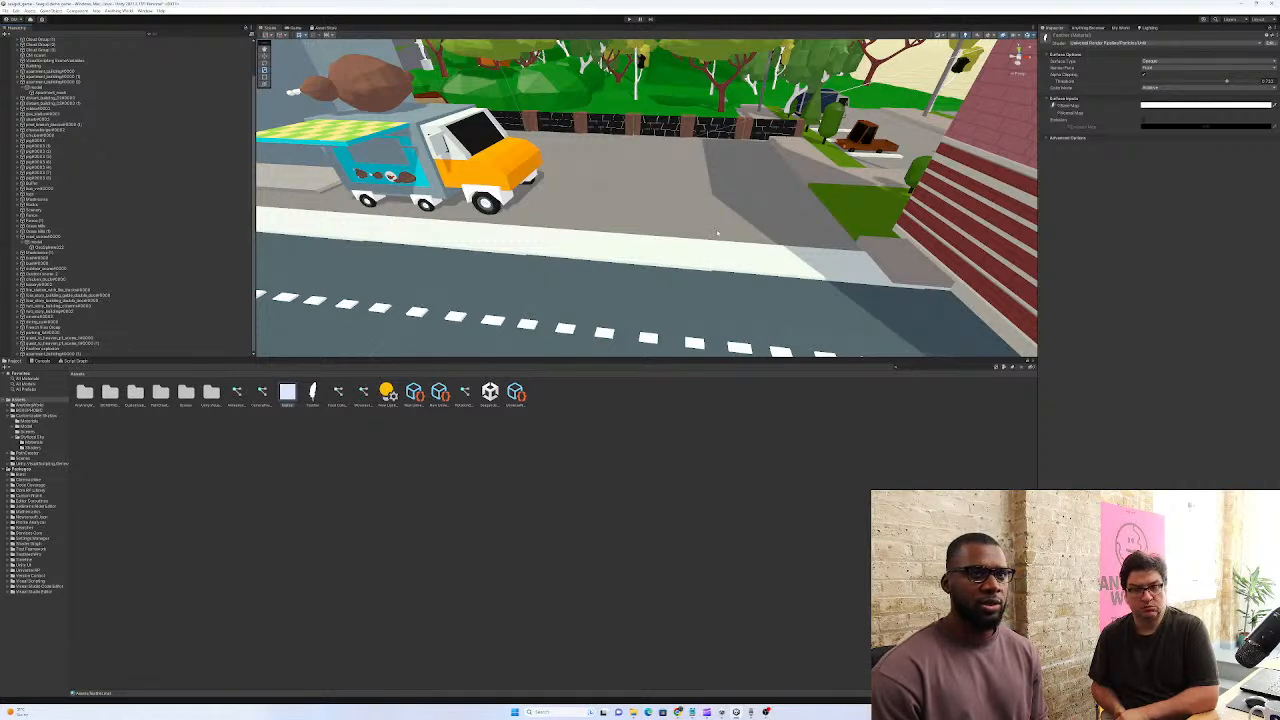
left_click(7, 35)
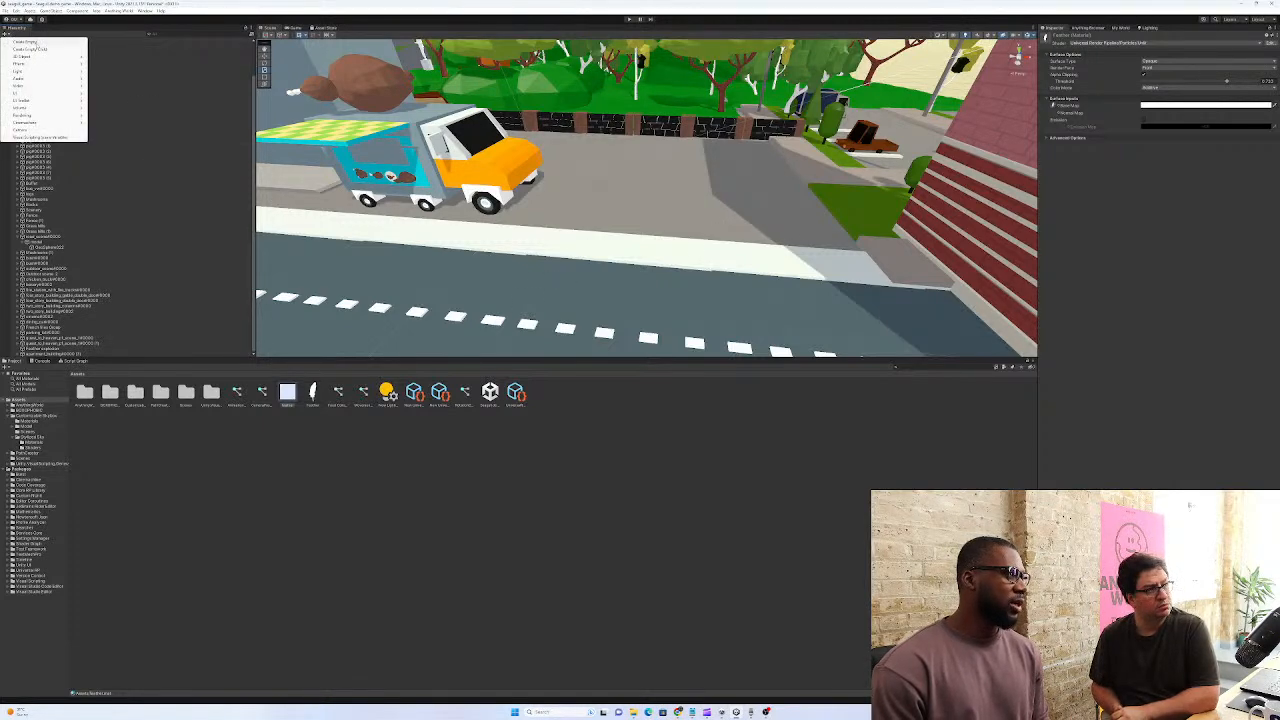
mouse_move(50, 63)
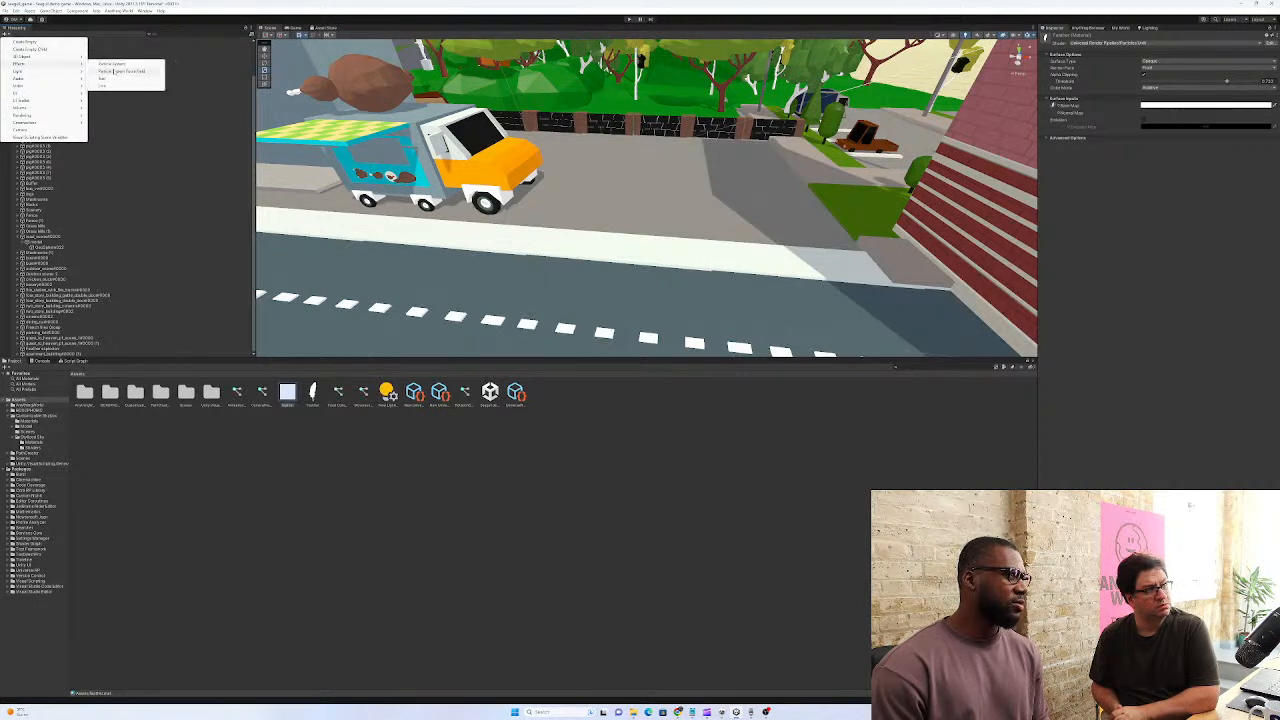
left_click(112, 63)
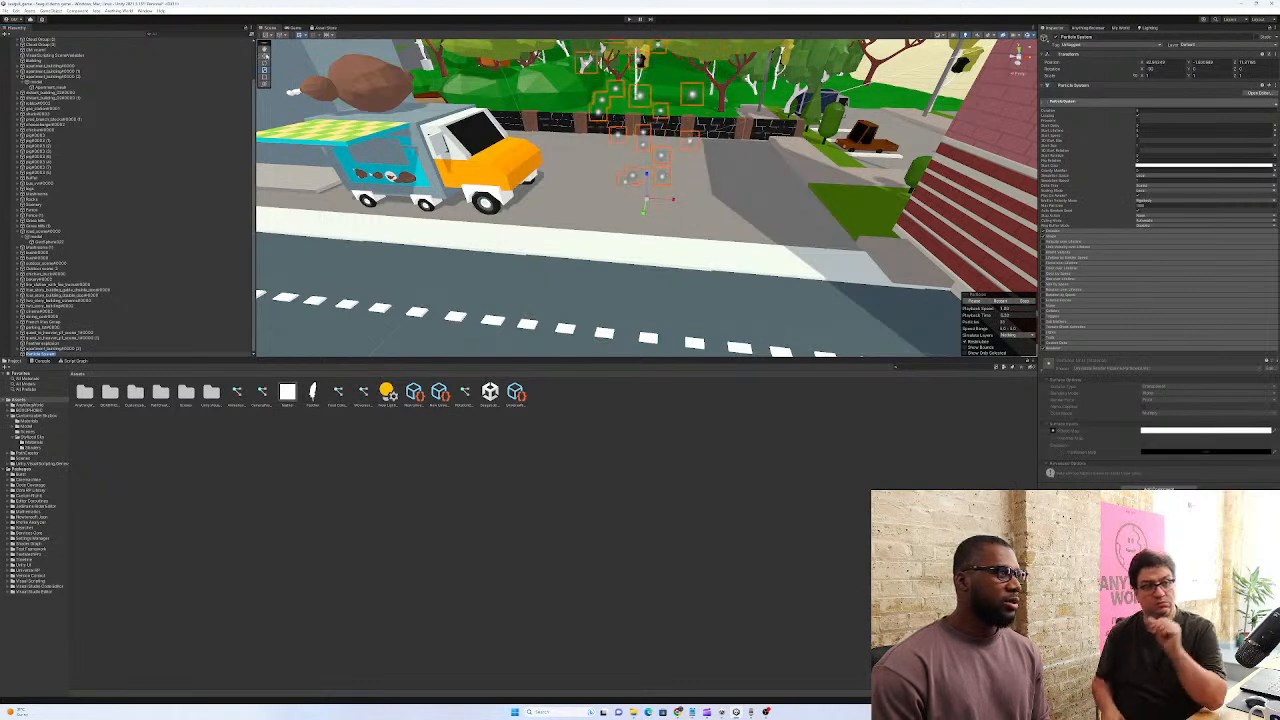
left_click(300, 480)
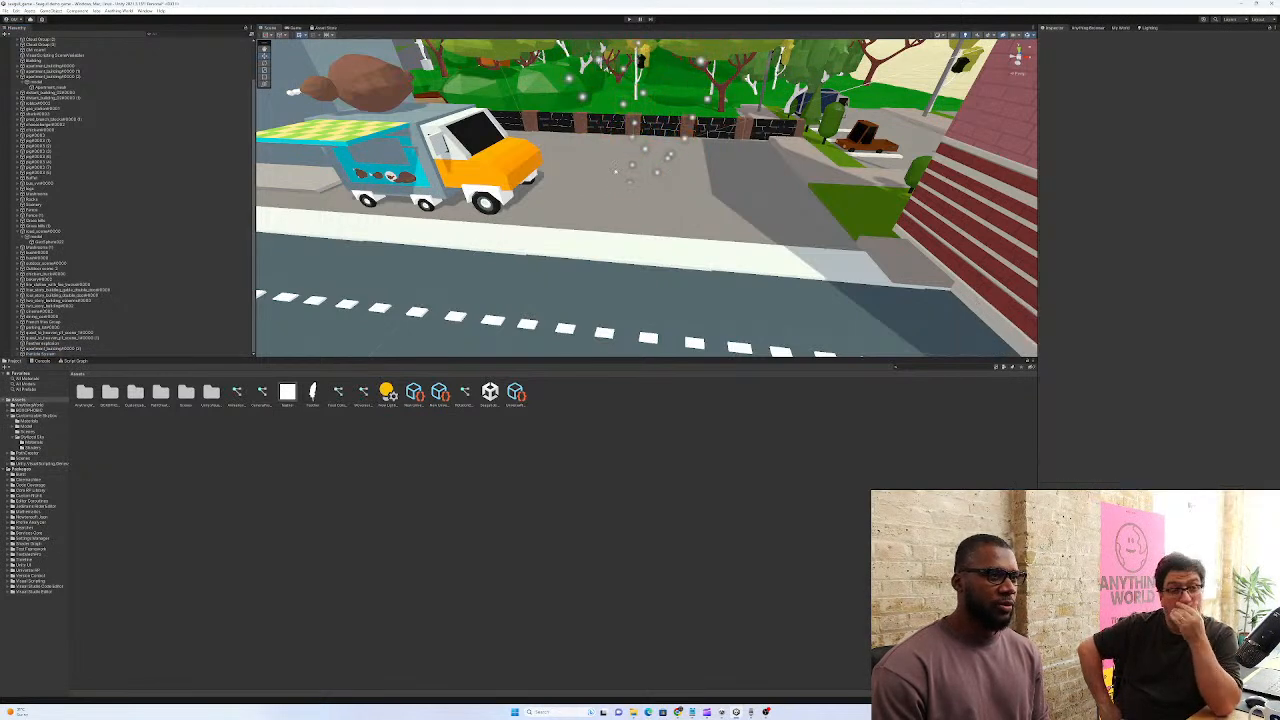
left_click(57, 354)
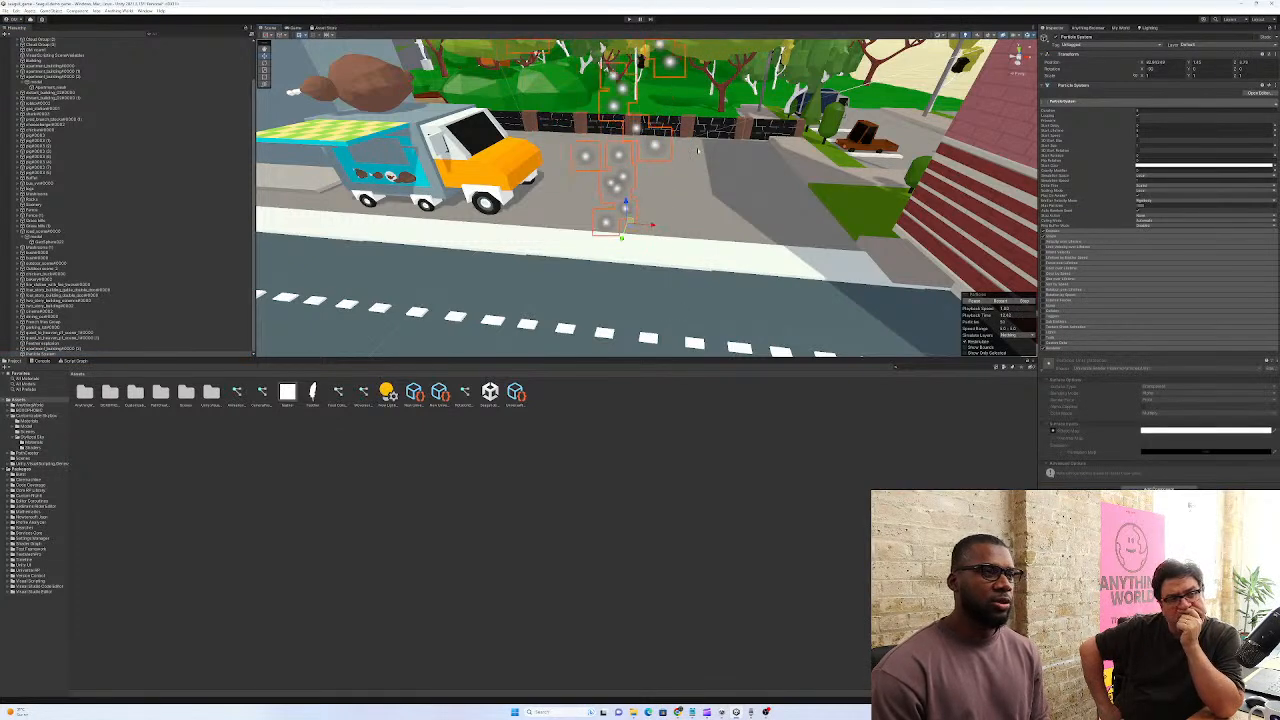
Adjust the Particle System's Start Speed in its main settings and check the effect on the emitted particles
scroll(692, 195, "down", 3)
mouse_move(692, 195)
left_mouse_down("alt")
mouse_move(514, 195)
mouse_move(693, 204)
left_mouse_up("alt")
scroll(633, 201, "up", 4)
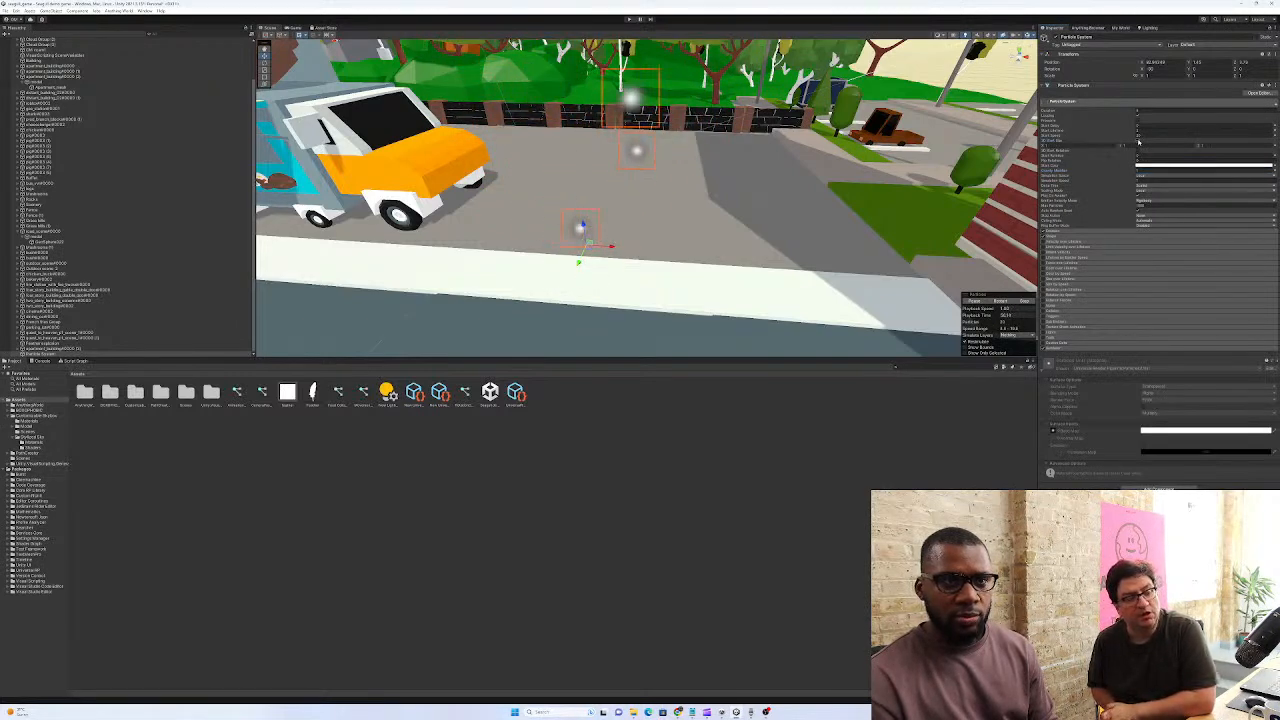
scroll(806, 248, "down", 5)
right_click_drag(806, 246, 670, 135)
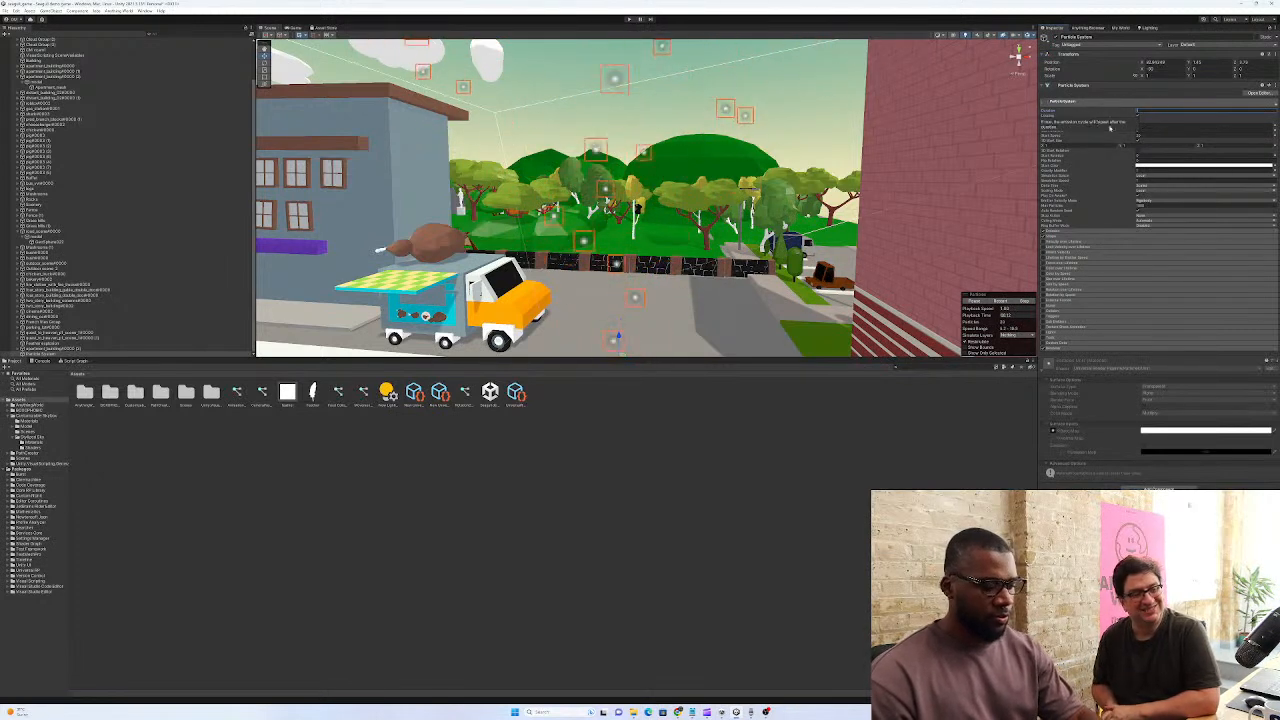
right_click_drag(981, 186, 958, 191)
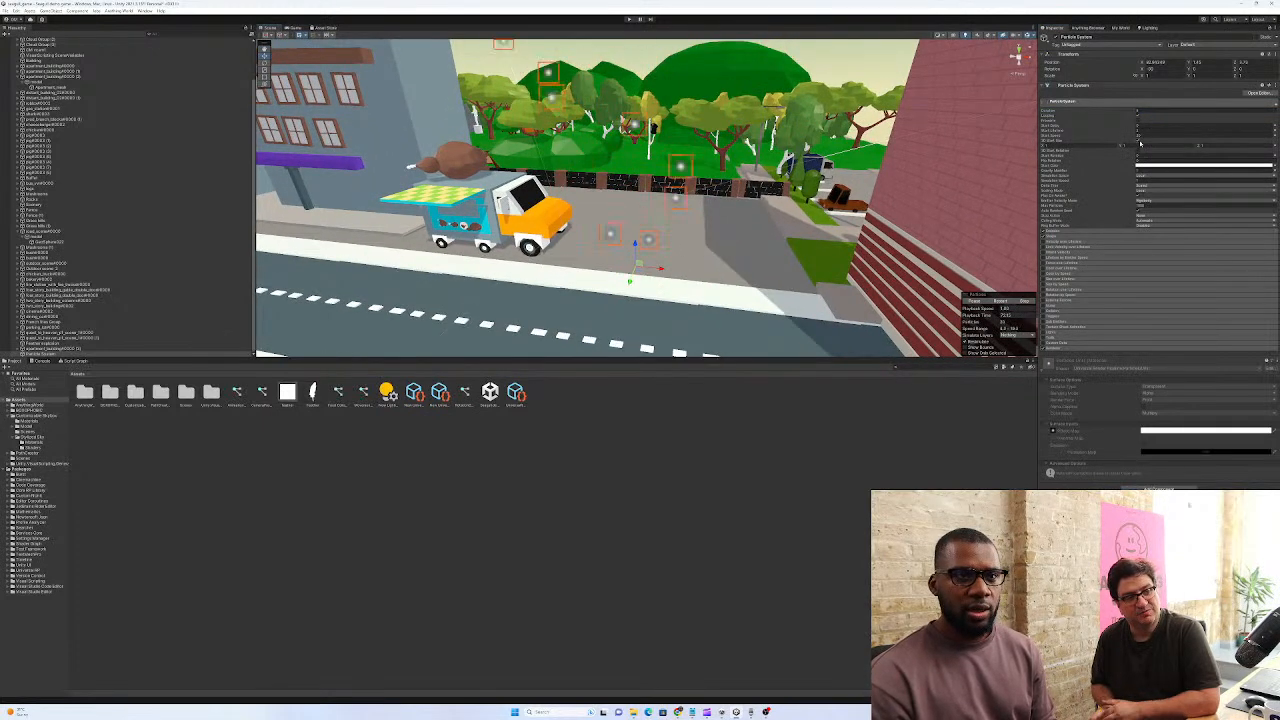
left_click_drag(1133, 136, 1035, 150)
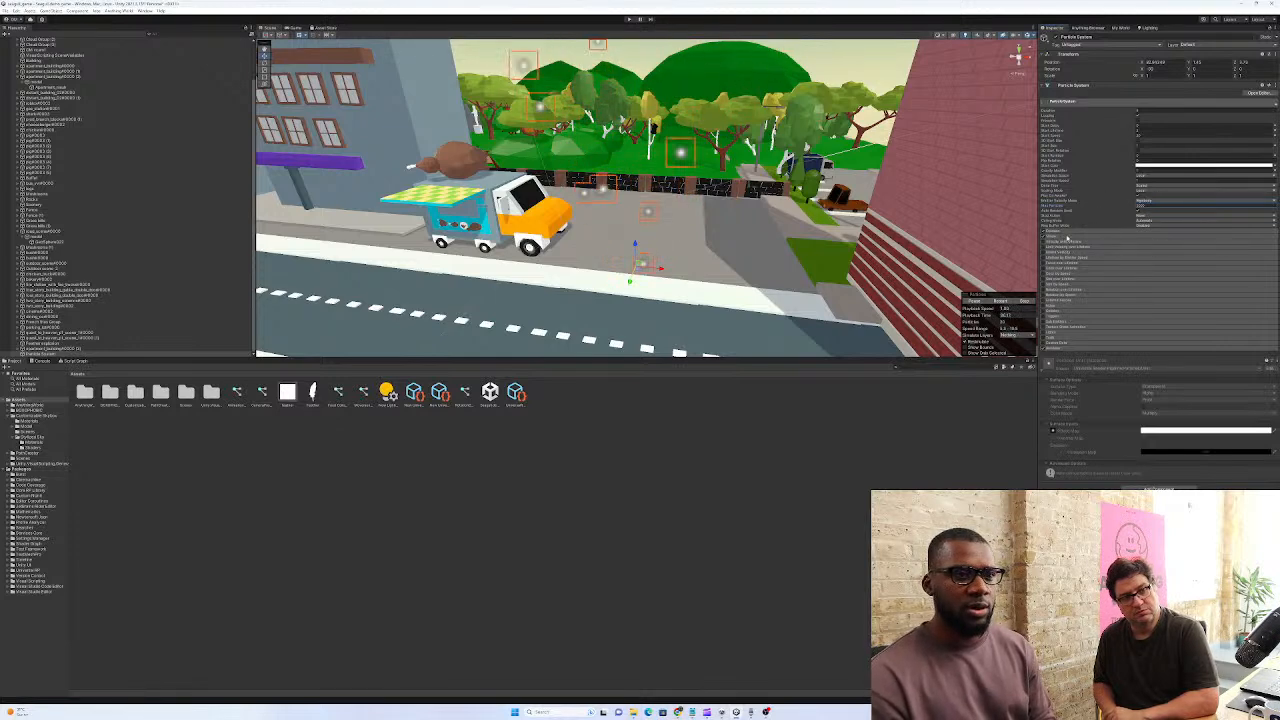
Raise the Rate over Time in the Emission settings and add an entry to the Bursts list
left_click(1070, 233)
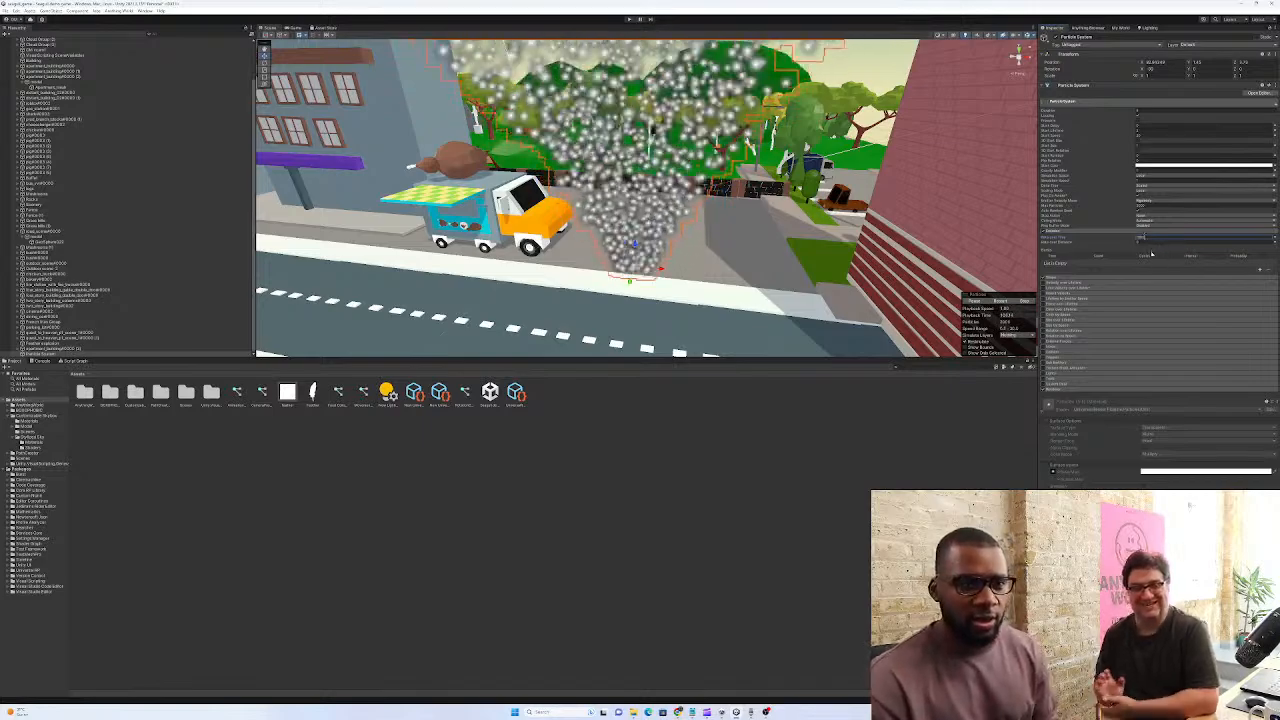
right_click_drag(680, 165, 493, 265)
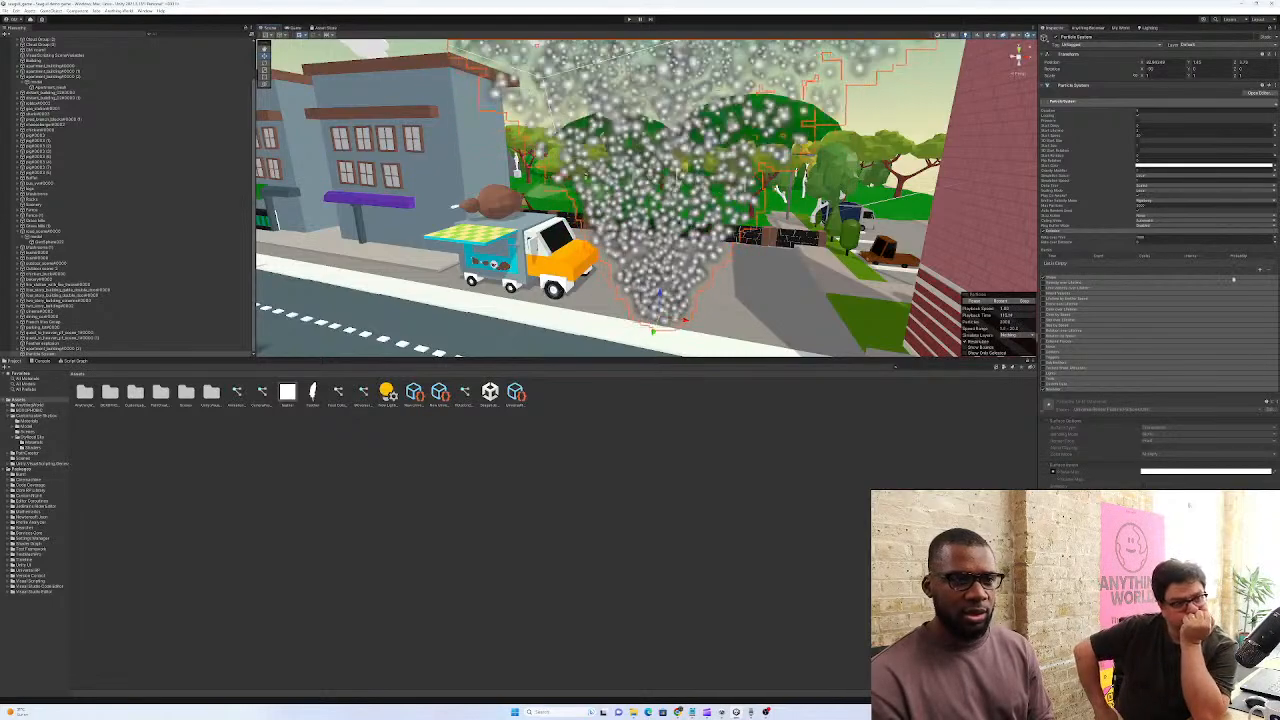
left_click(1261, 271)
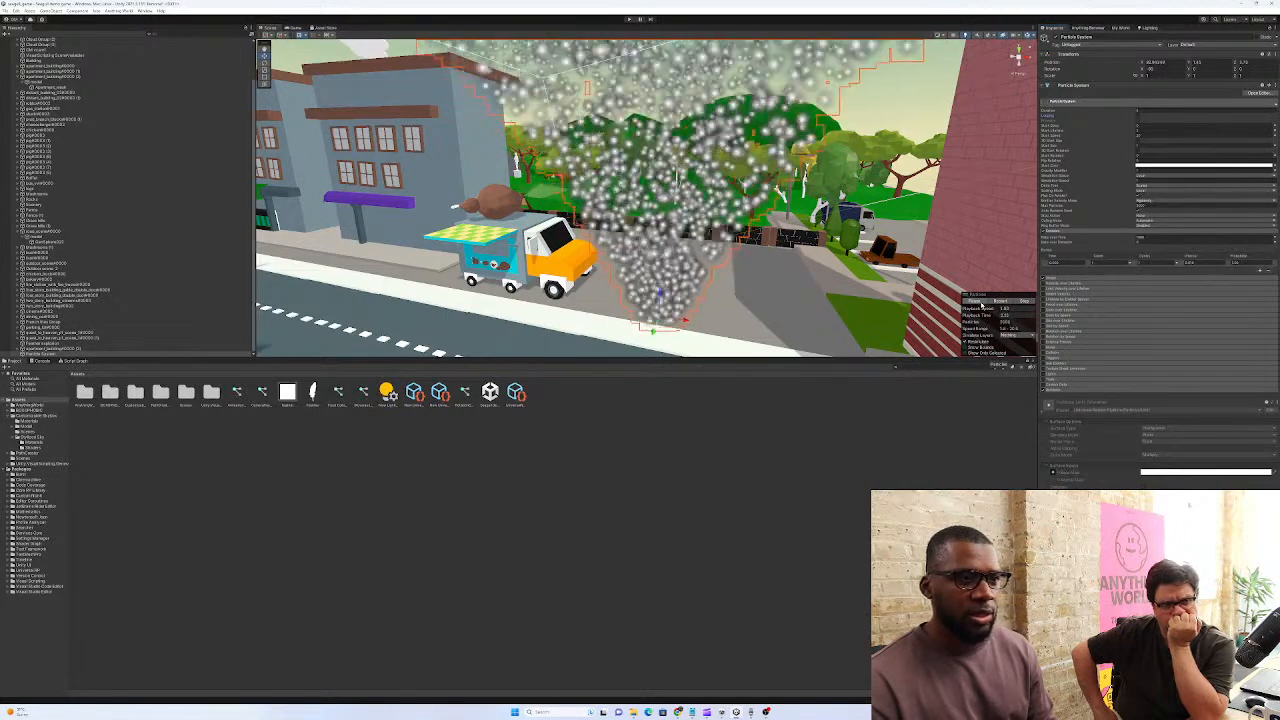
Adjust the particles' Duration and Start Lifetime, stopping and replaying the particle preview to check the timing
left_click(1023, 301)
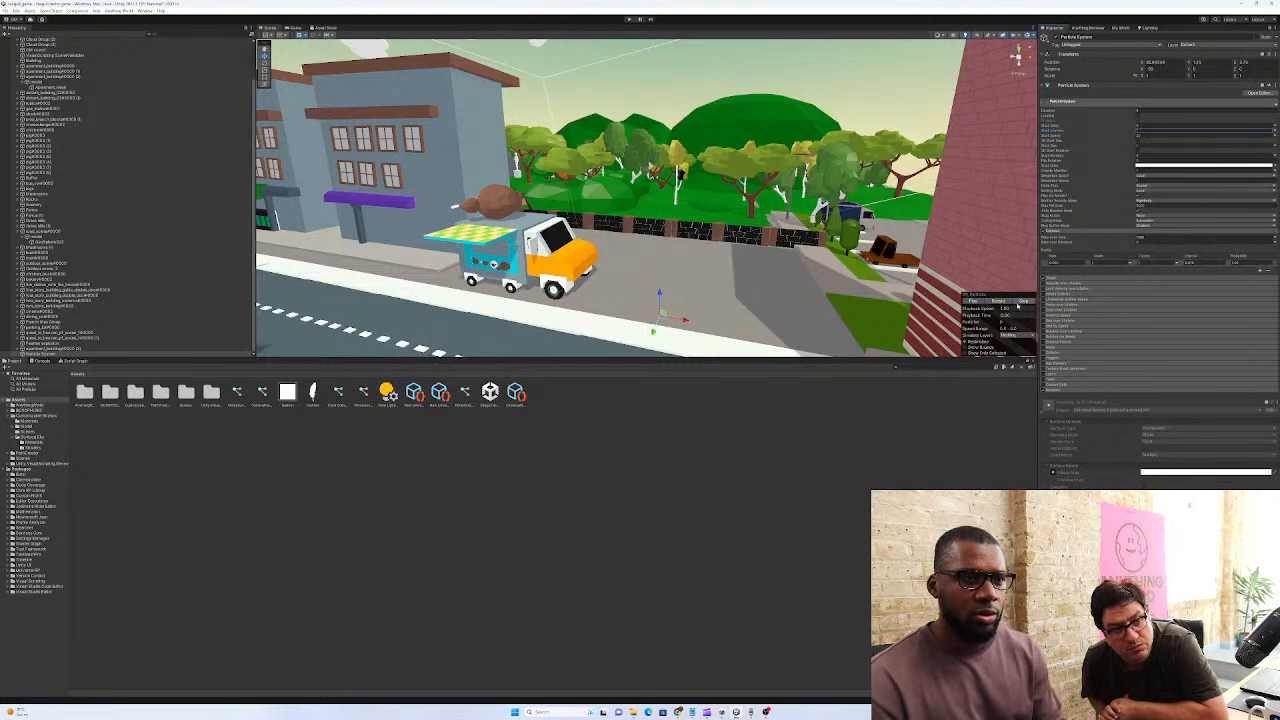
left_click(975, 301)
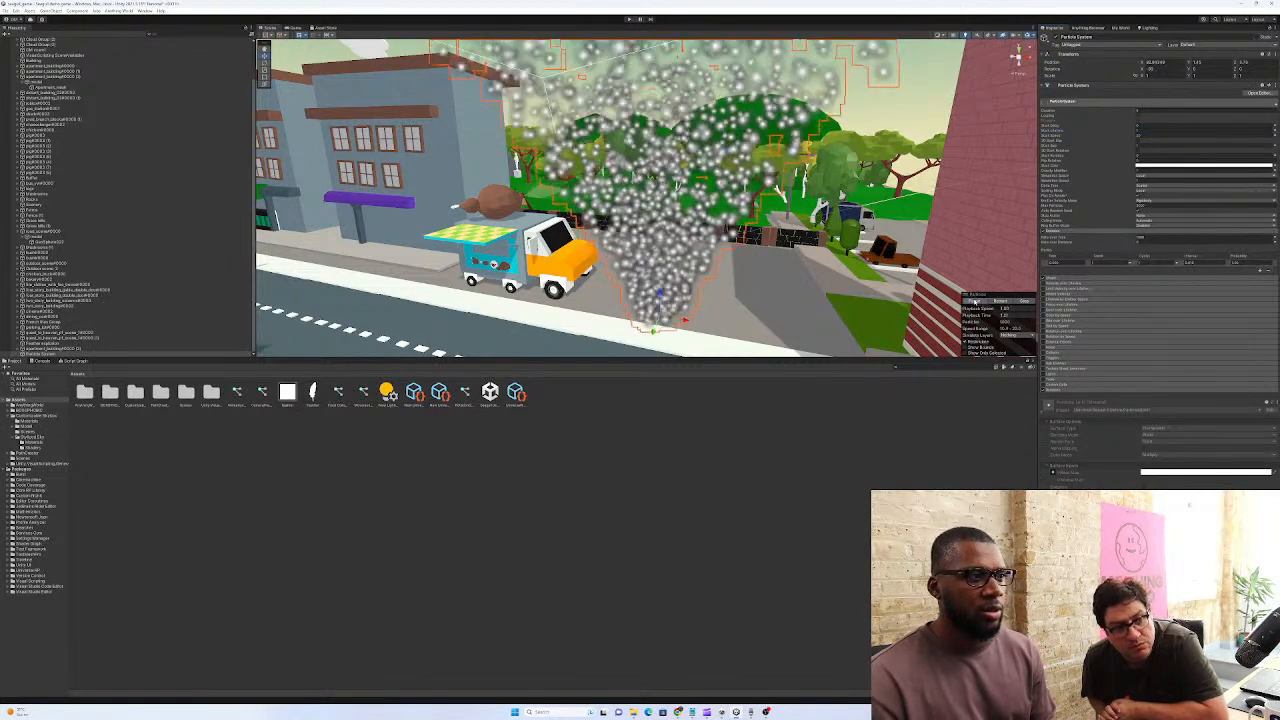
left_click(1026, 301)
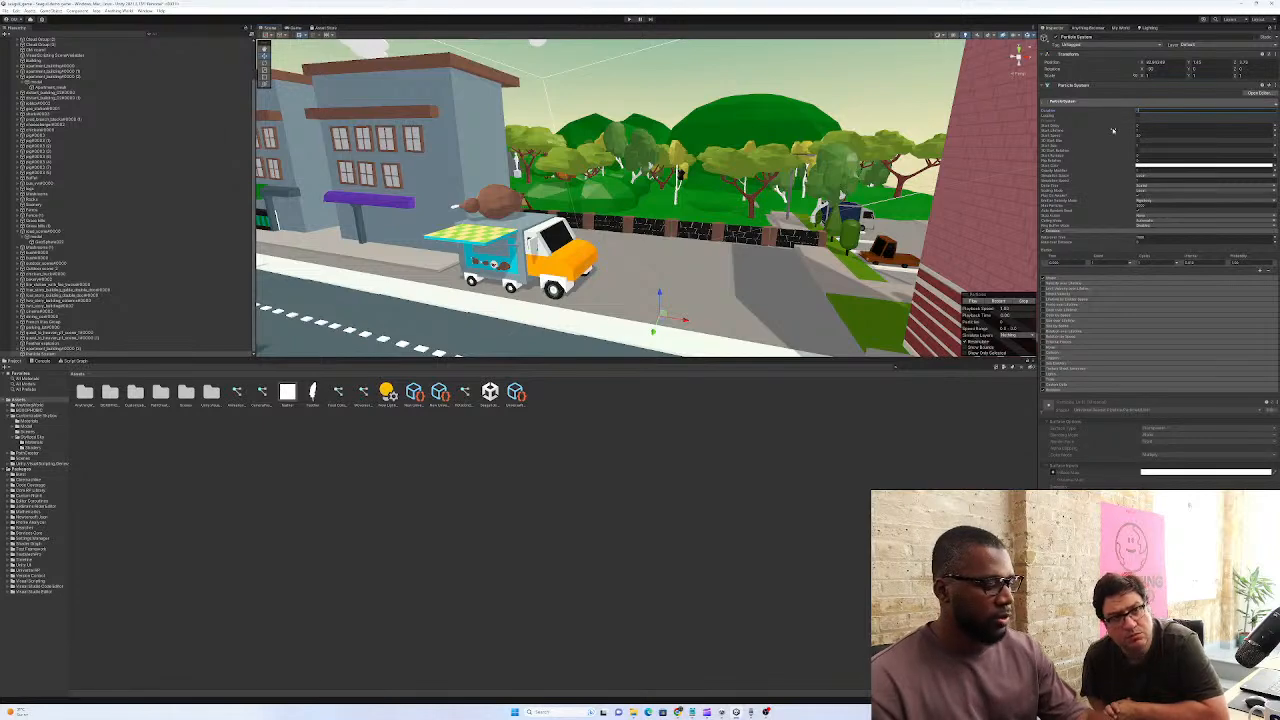
left_click(975, 301)
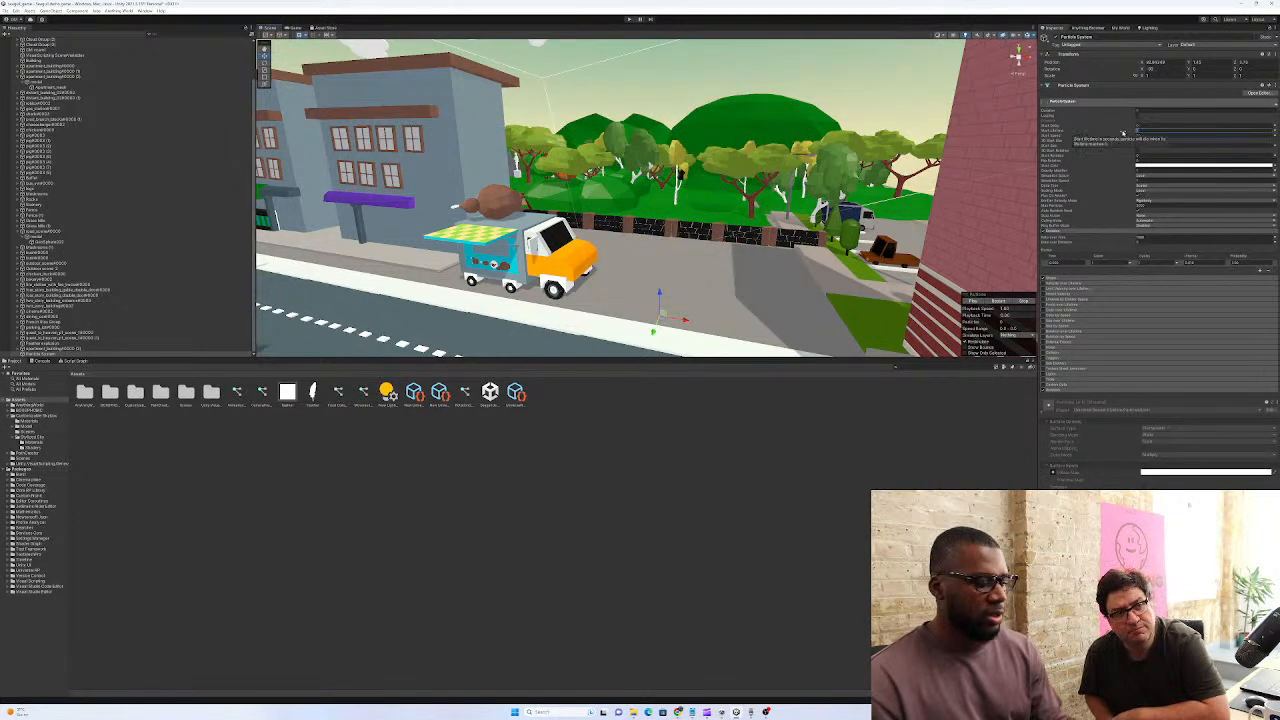
left_click(976, 301)
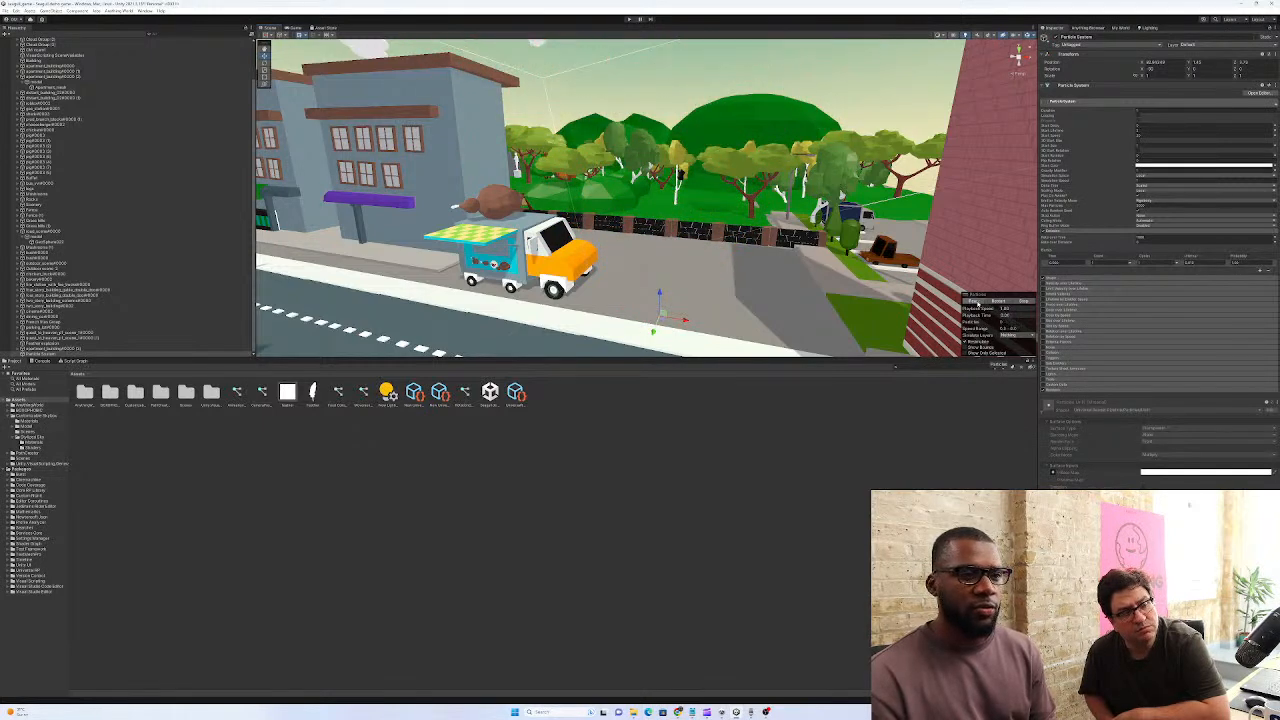
Expand the Shape settings, adjust the cone emitter with its scene handles, and preview the emission
left_click(1052, 278)
right_click_drag(800, 206, 829, 296)
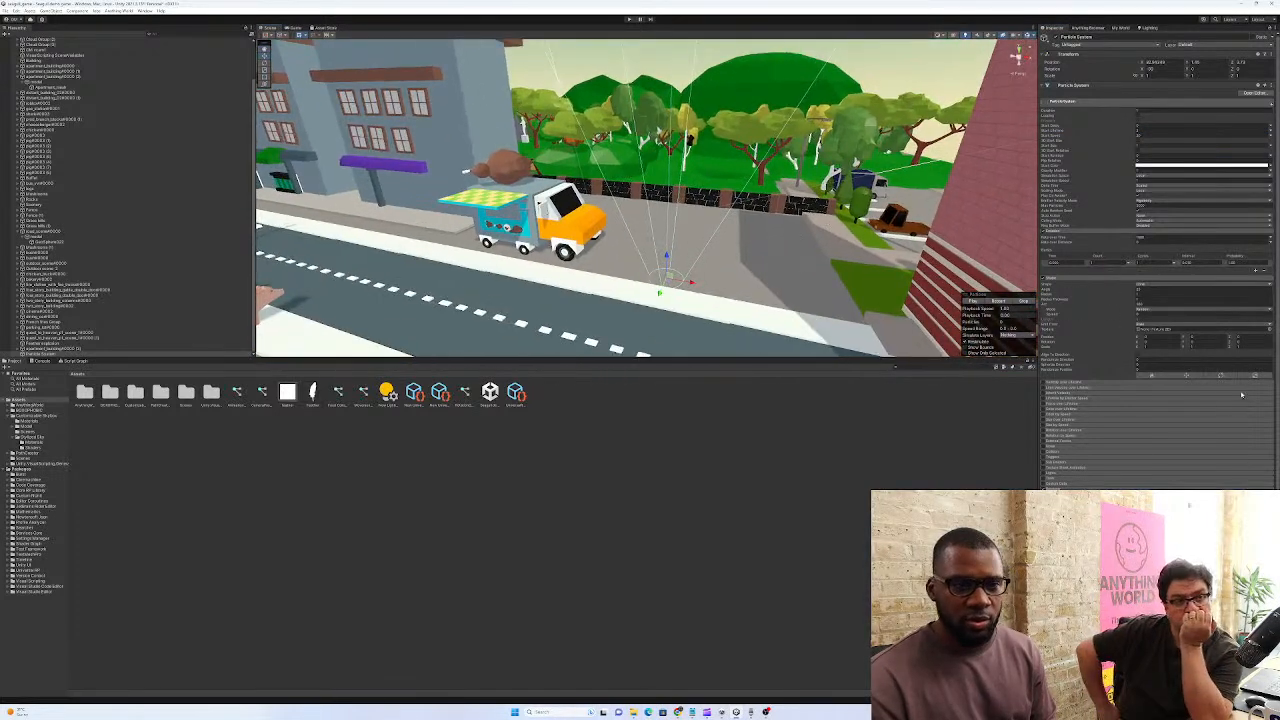
mouse_move(667, 280)
left_mouse_down()
mouse_move(646, 295)
mouse_move(675, 299)
left_mouse_up()
left_click(972, 302)
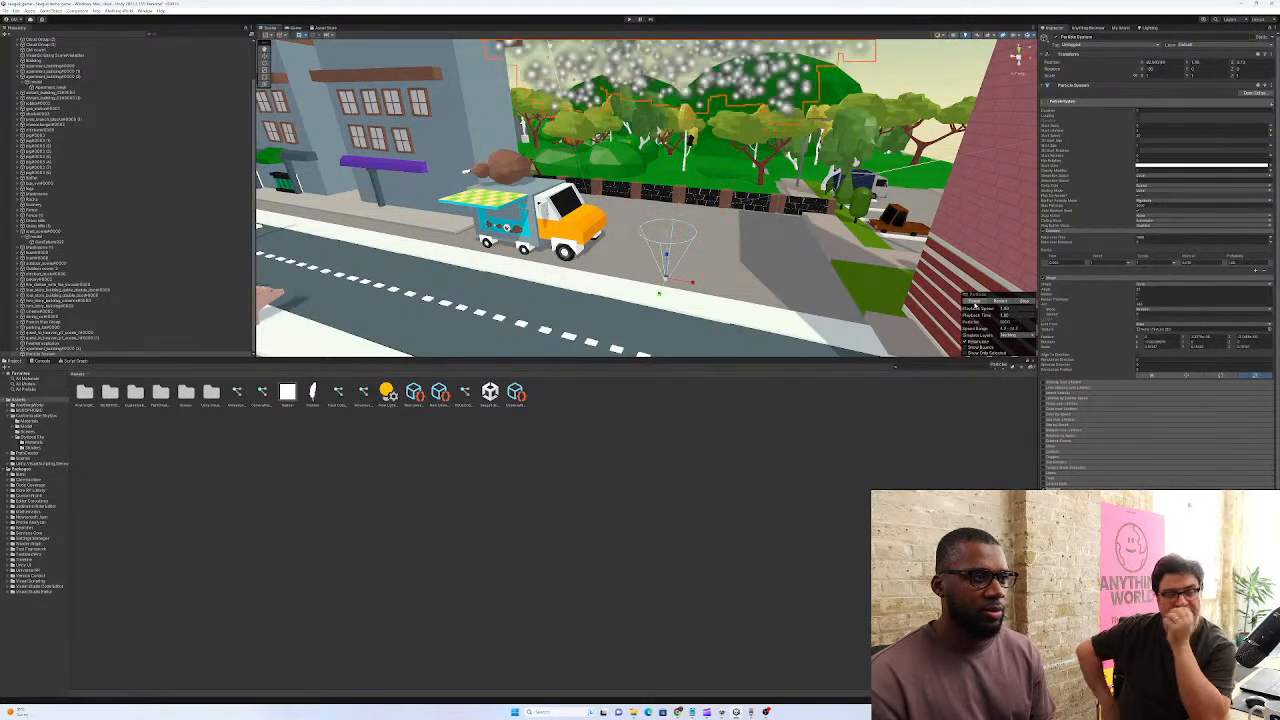
Set the emitter shape to Sphere and replay the preview to check the outward explosion
left_click(1149, 285)
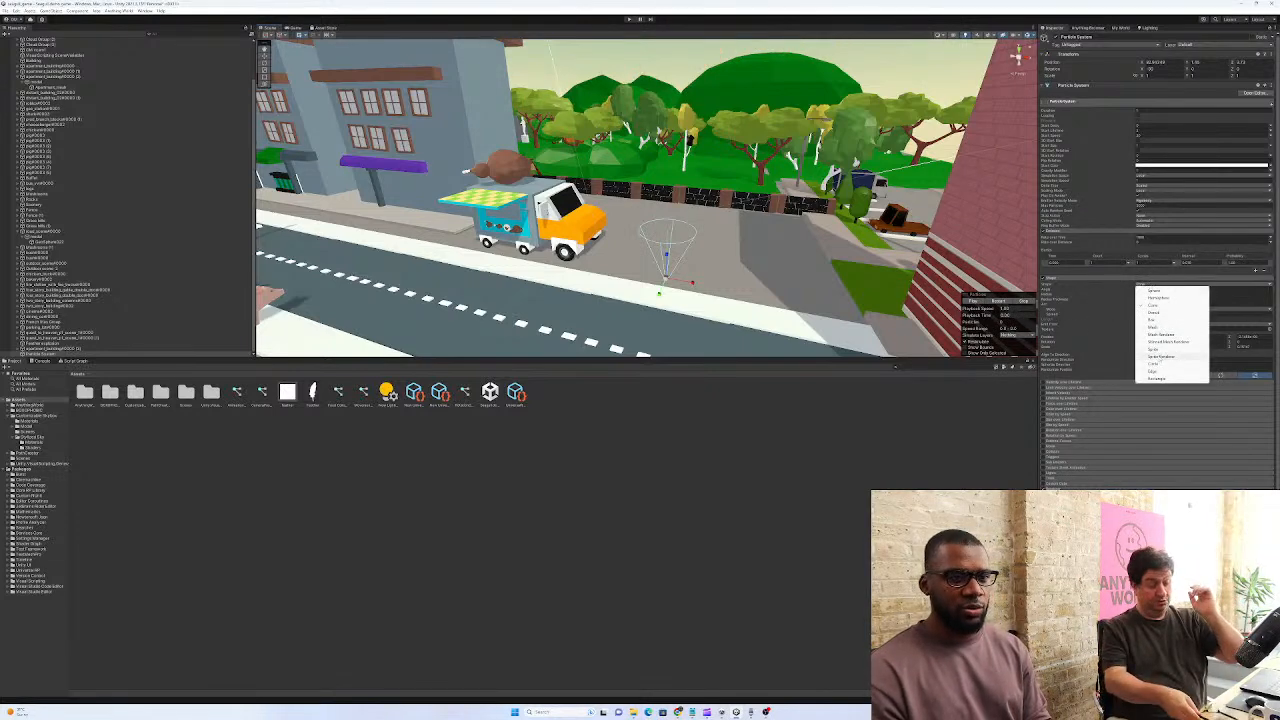
left_click(1152, 290)
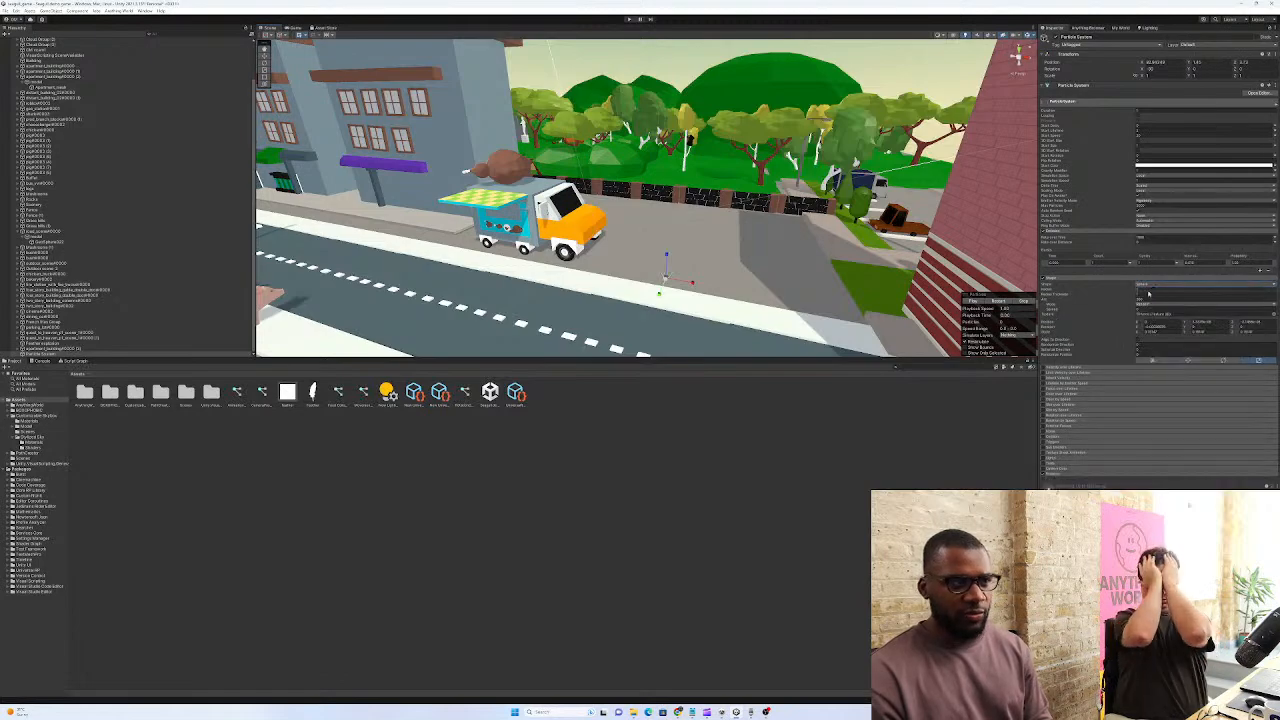
left_click(975, 302)
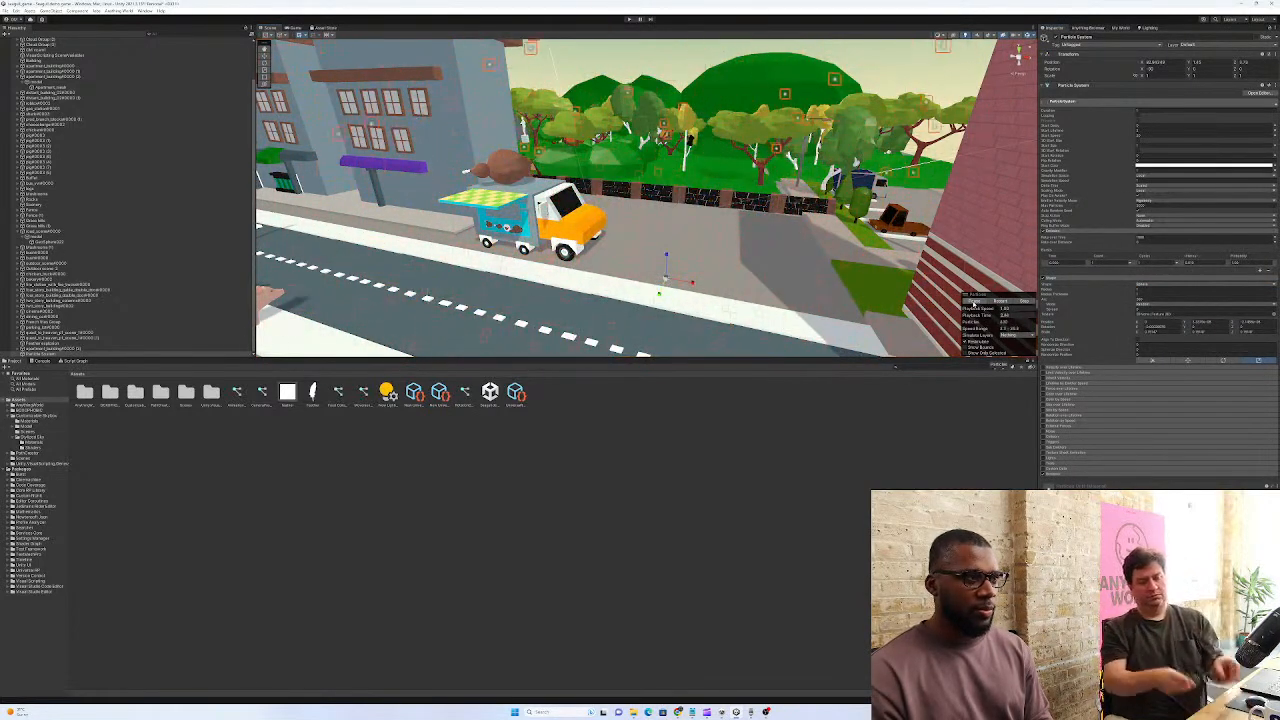
left_click(1025, 304)
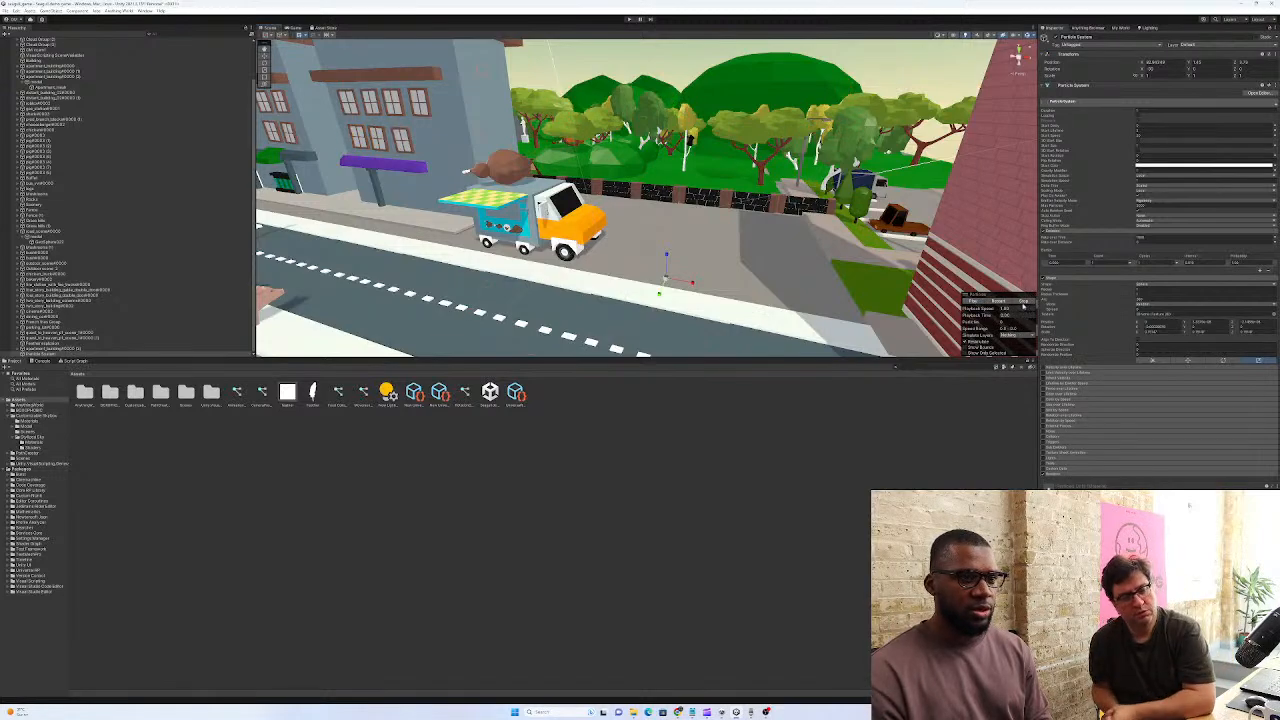
left_click(969, 302)
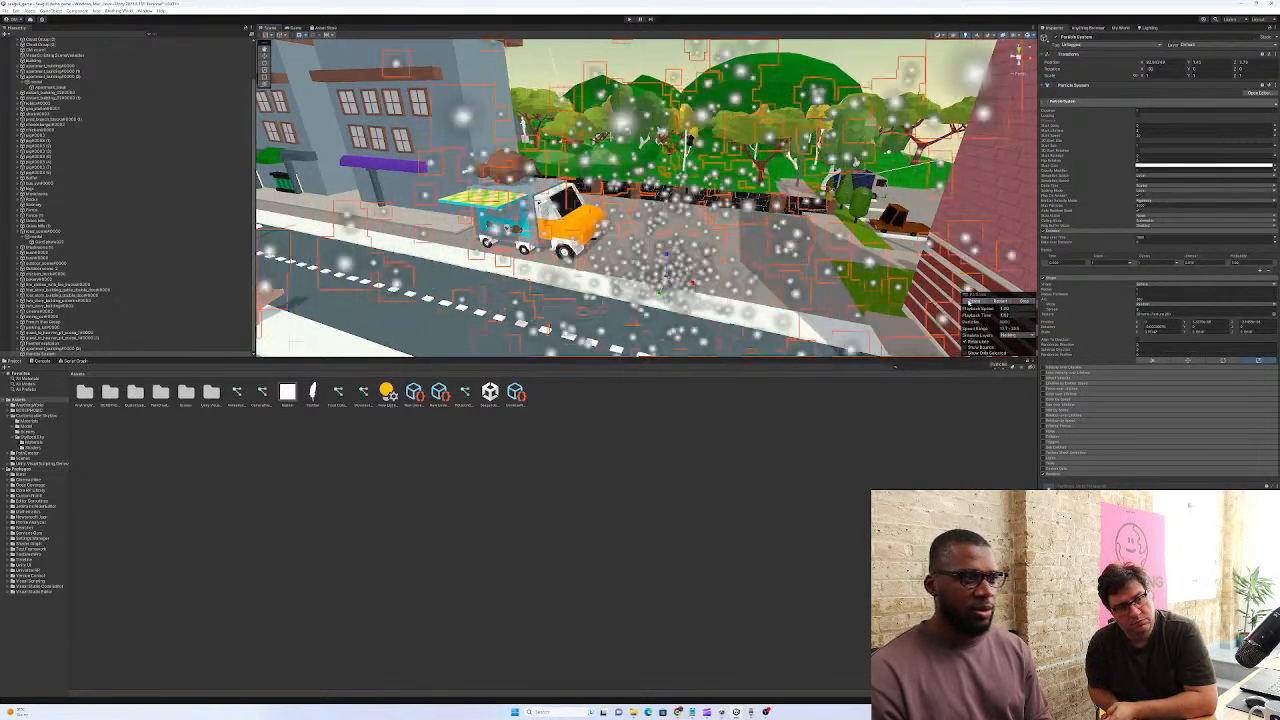
left_click(971, 302)
left_click(1024, 301)
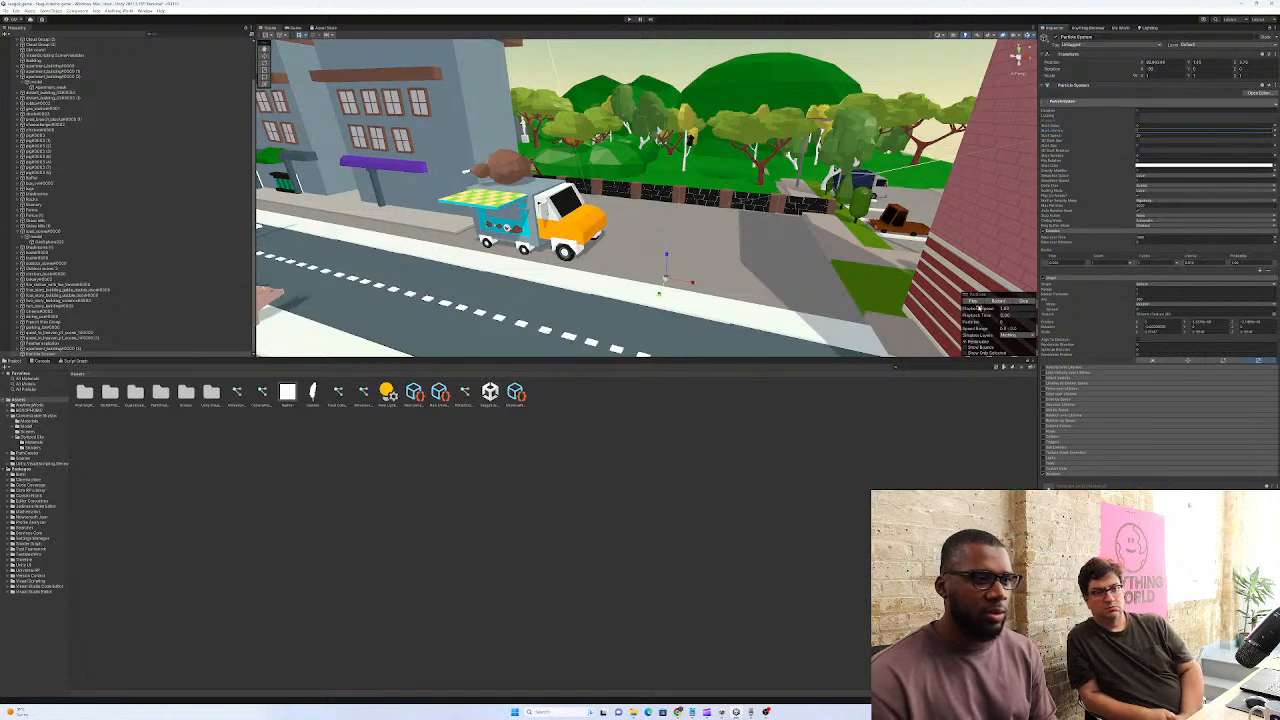
Toggle Looping and shorten the particles' Start Lifetime, previewing the explosion with the new settings
left_click(977, 301)
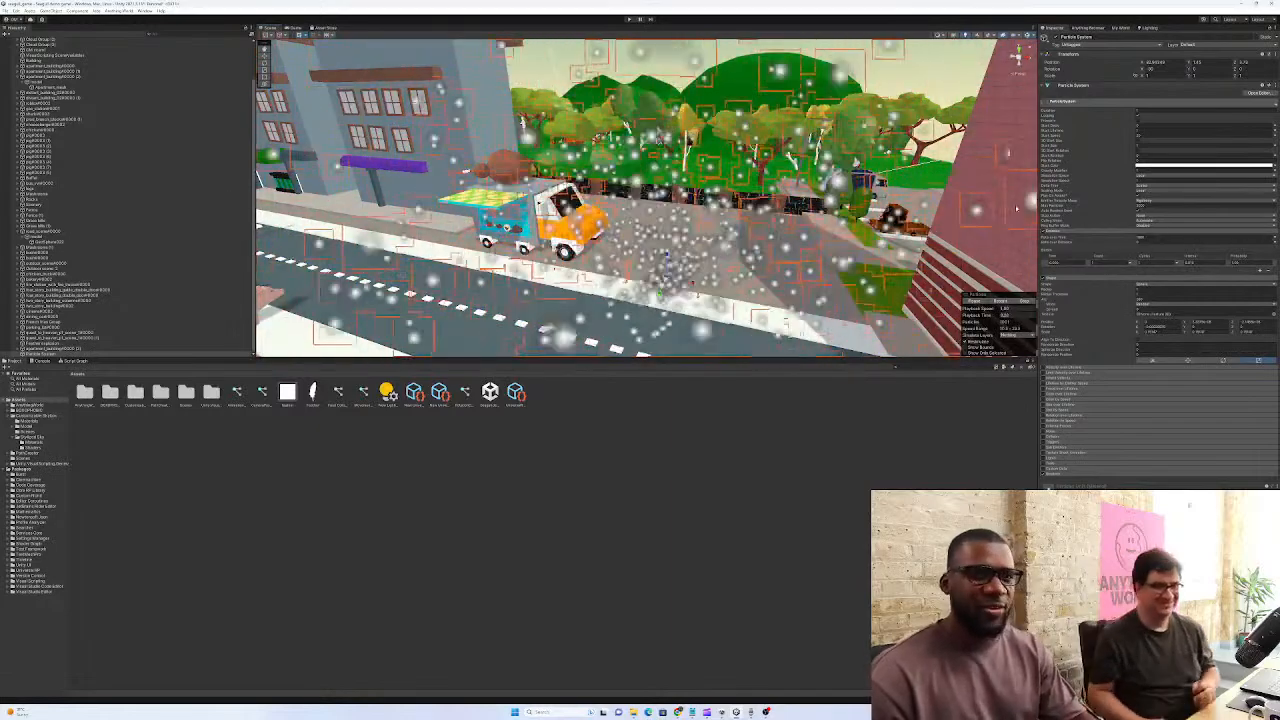
left_click(1137, 116)
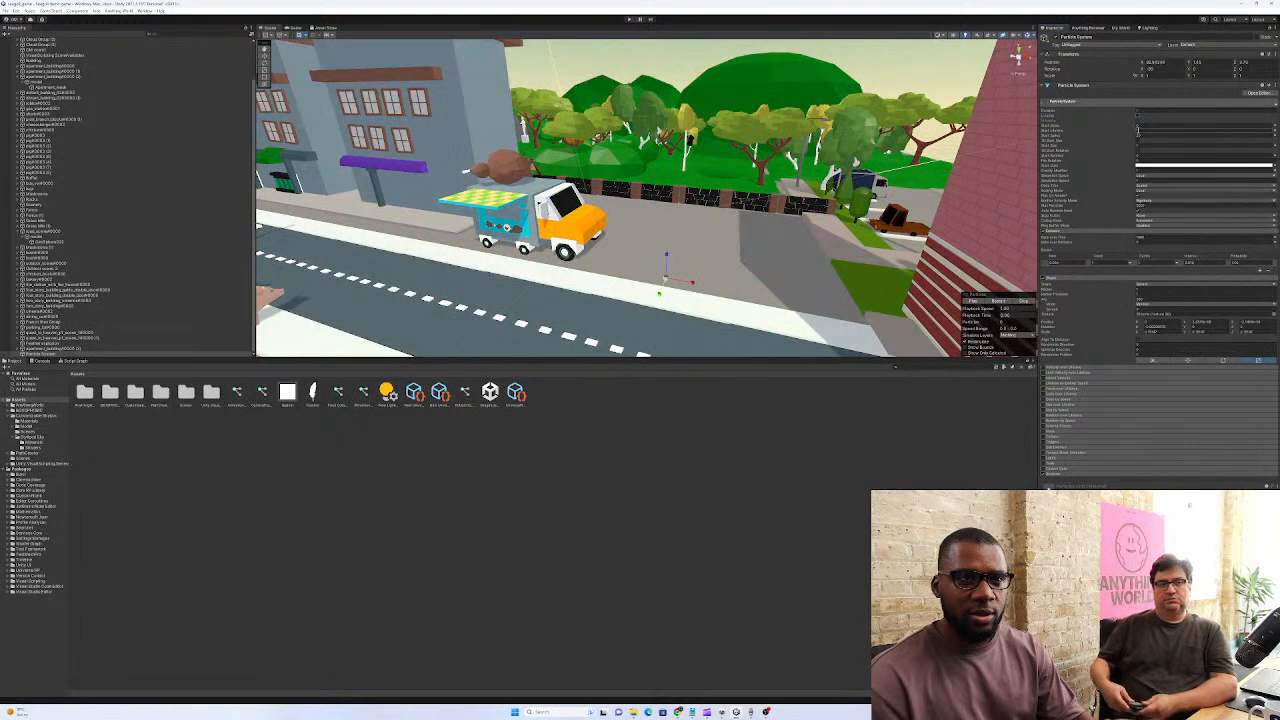
left_click_drag(1132, 131, 1117, 131)
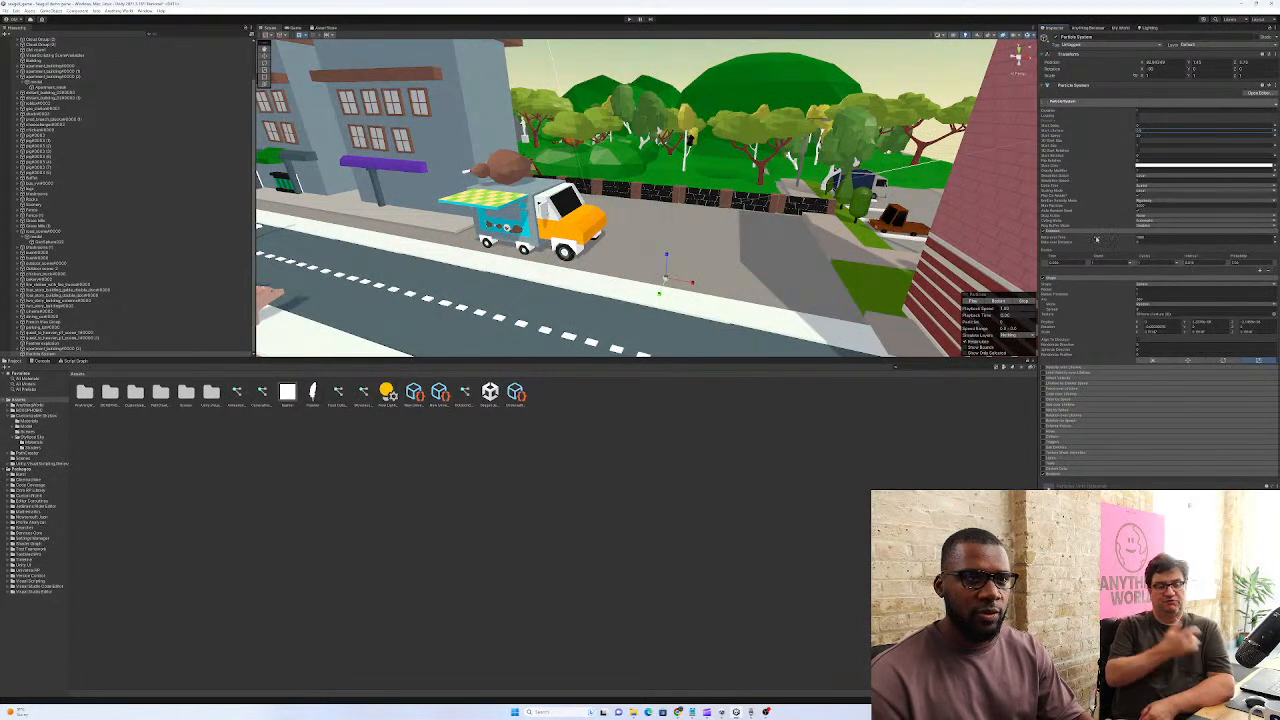
left_click(972, 301)
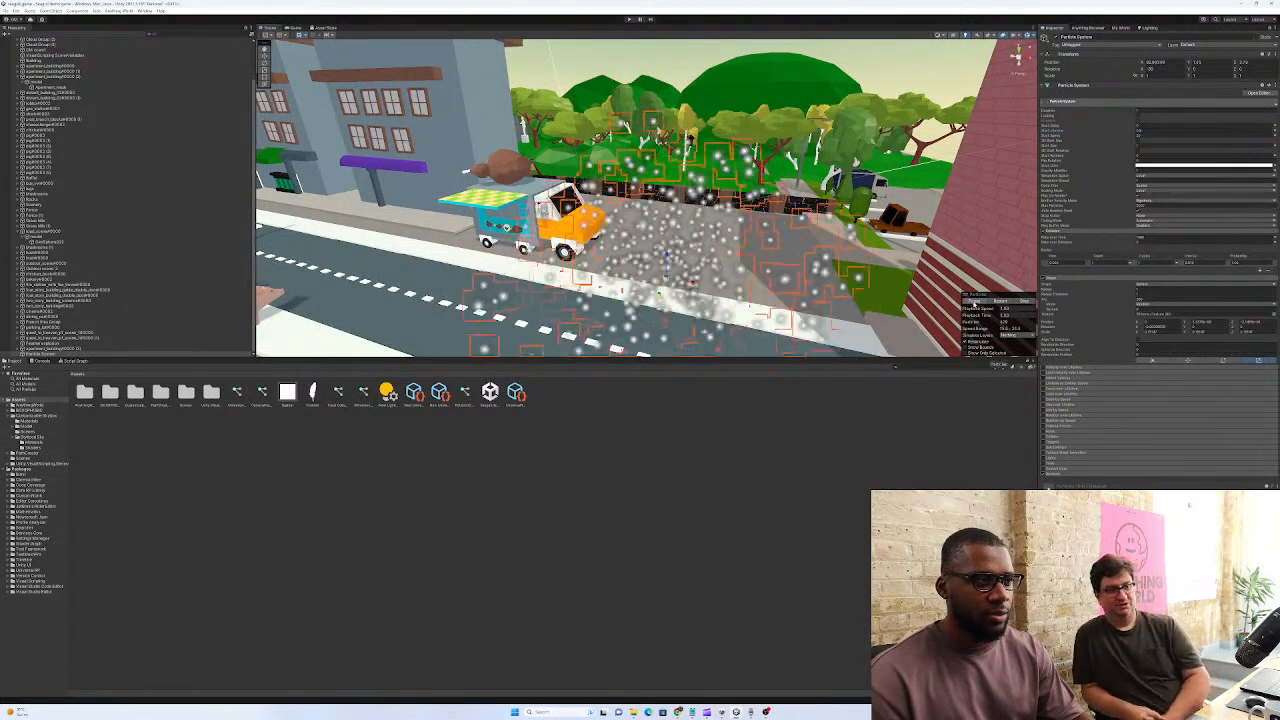
left_click(972, 301)
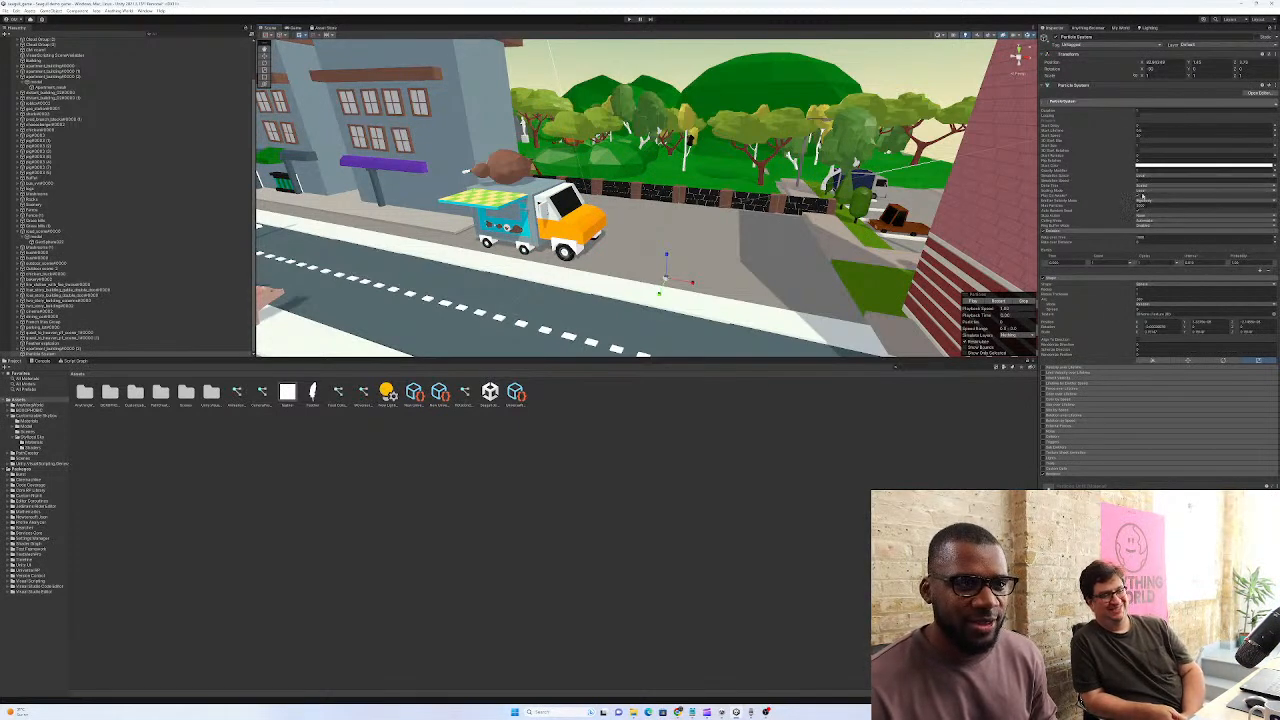
Check the Particle System's Scaling Mode options without choosing a different one
left_click(1152, 193)
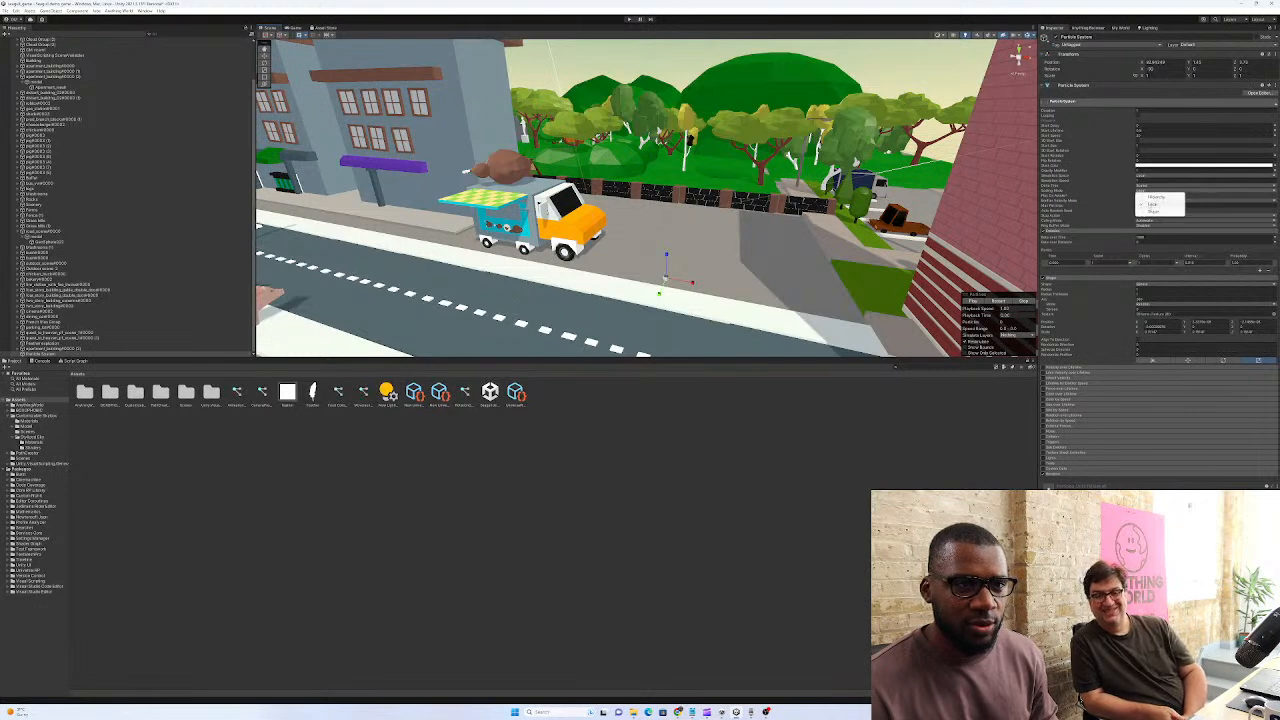
left_click(1142, 191)
left_click(1088, 205)
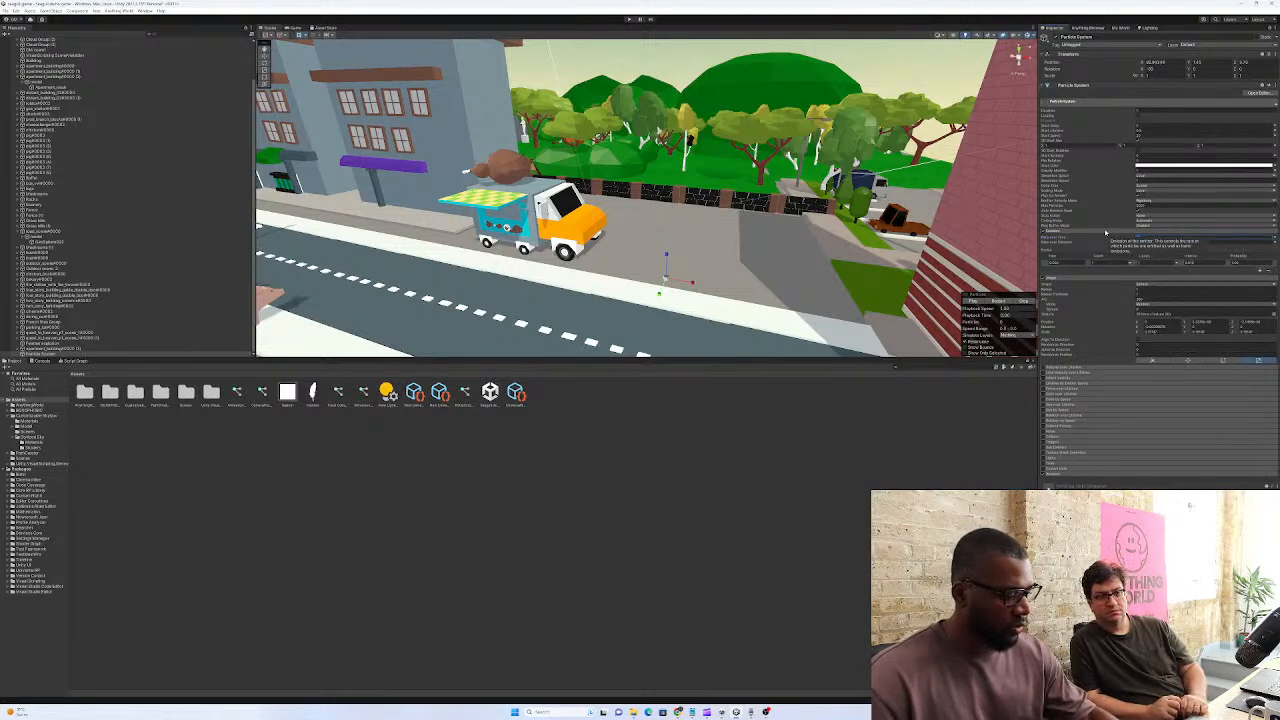
Lower the Rate over Time in the Emission settings and preview the particle effect
left_click(1138, 239)
type("0")
key("Return")
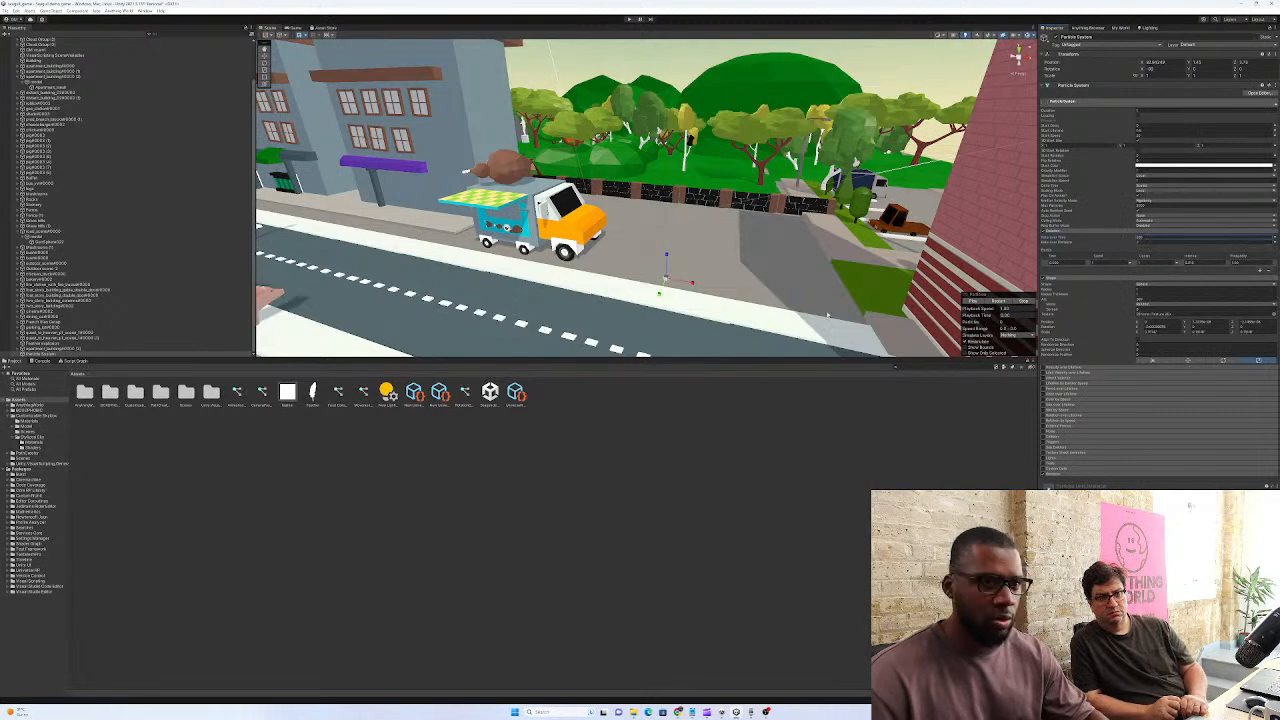
left_click(975, 302)
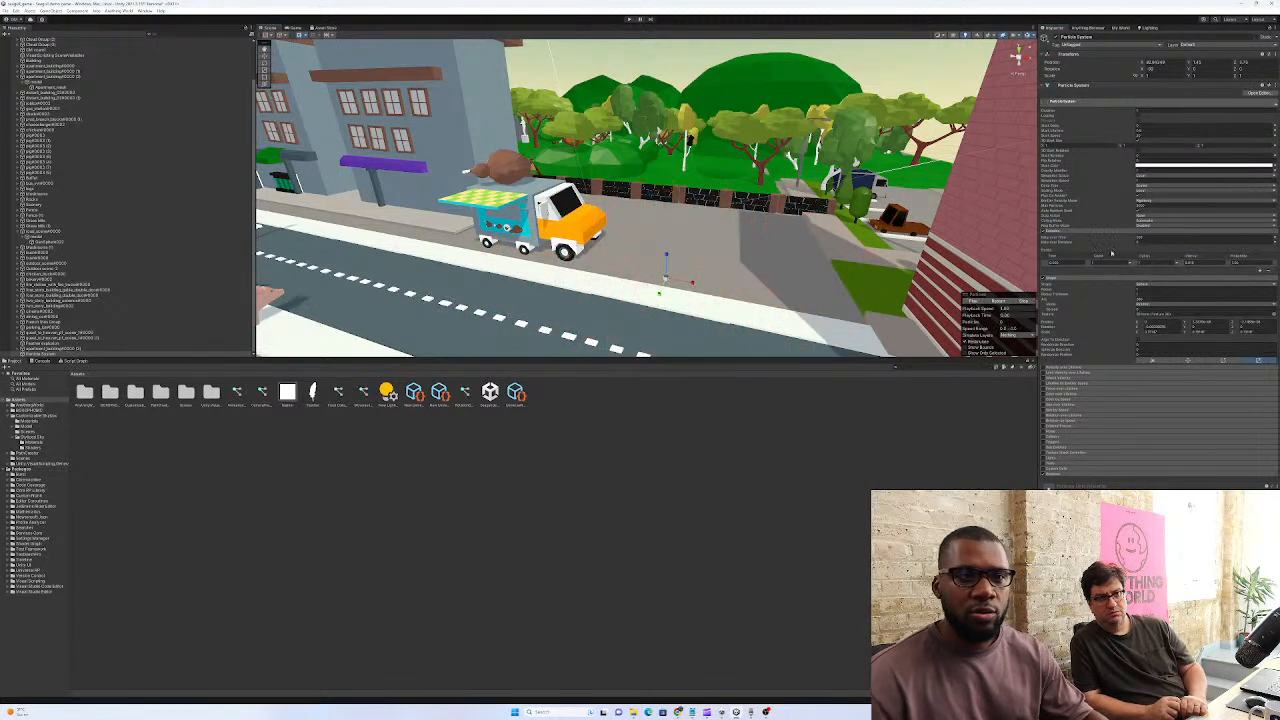
Adjust the Particle System's Rate over Time and Start Lifetime, previewing the effect and using the Feather explosion object as reference
left_click(1142, 238)
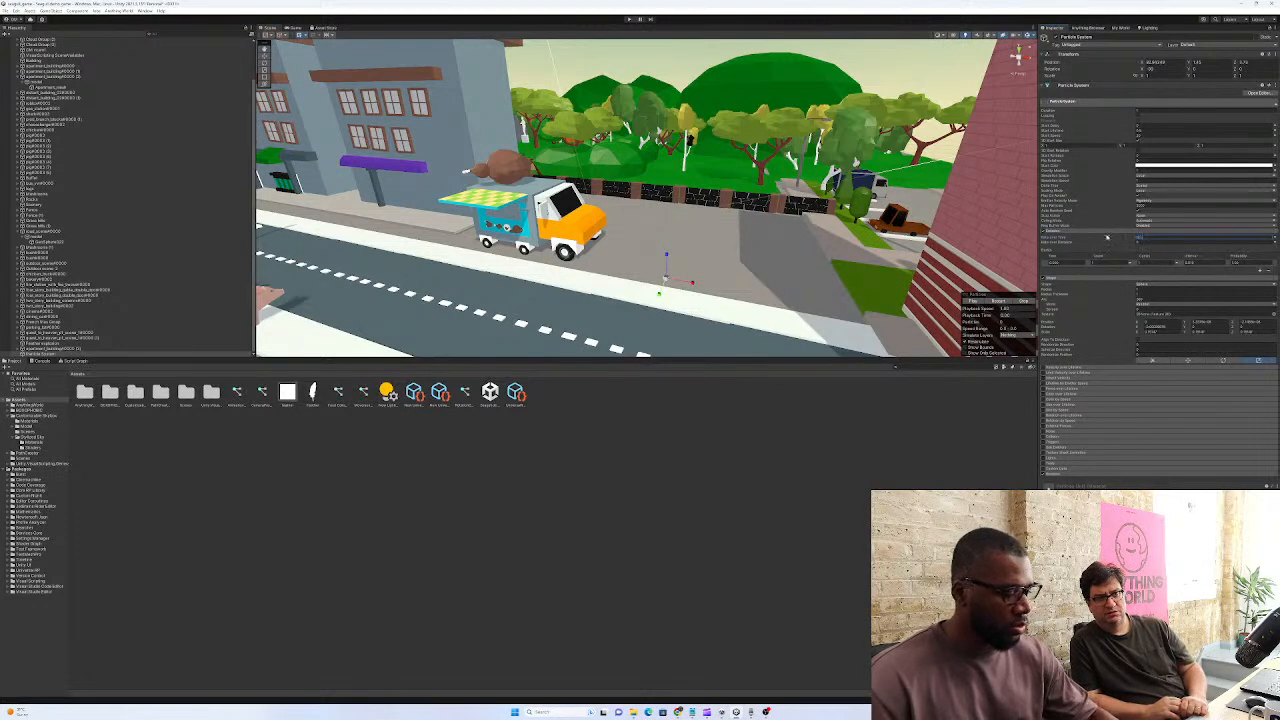
left_click(980, 301)
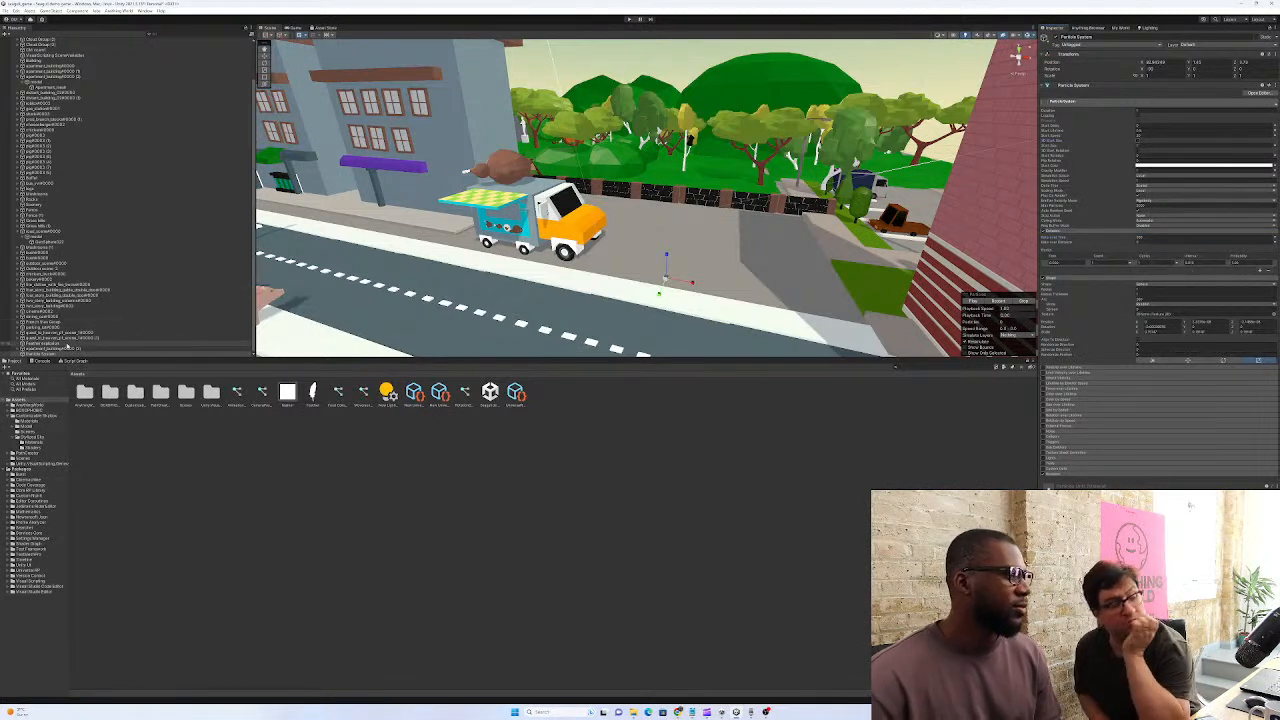
left_click(66, 344)
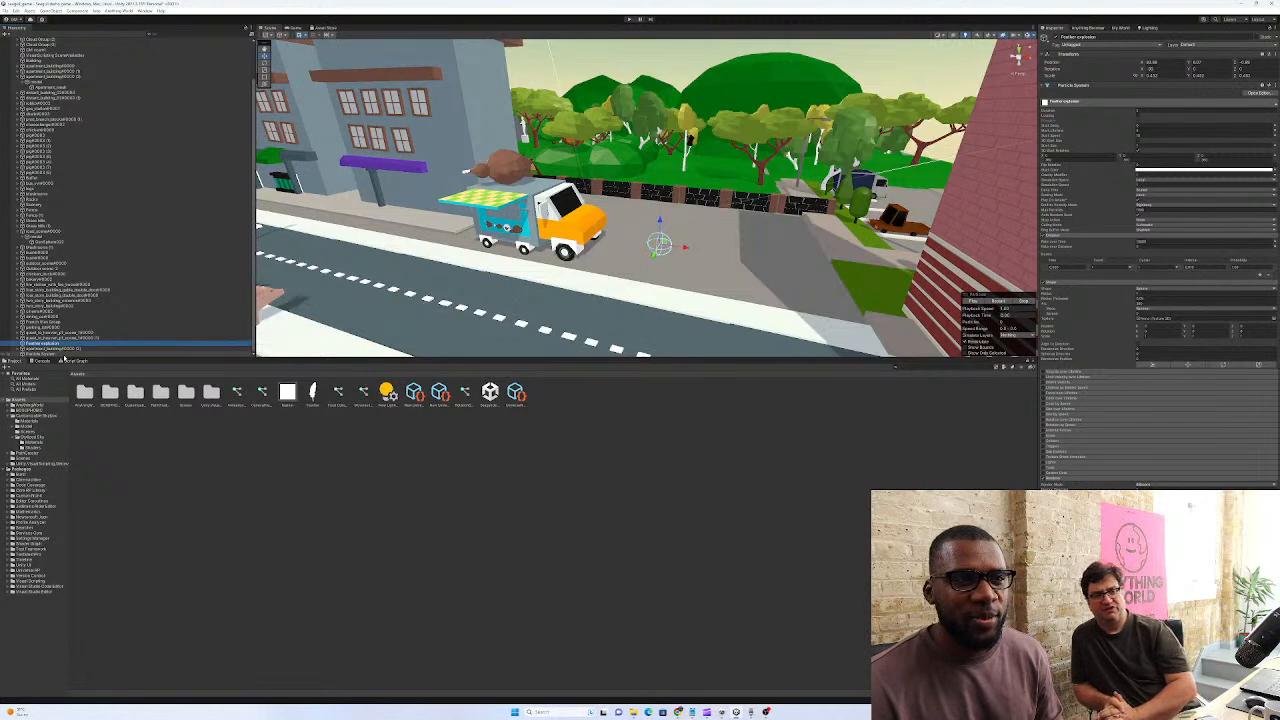
left_click(63, 354)
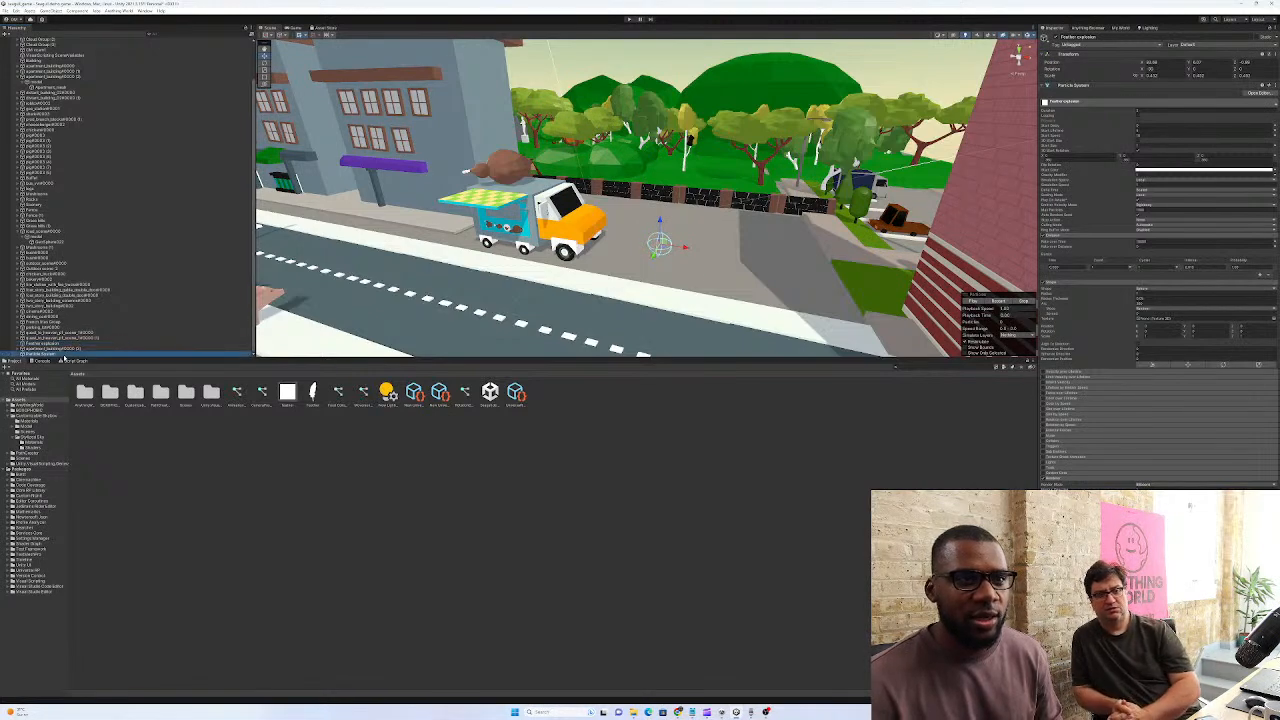
left_click(1120, 131)
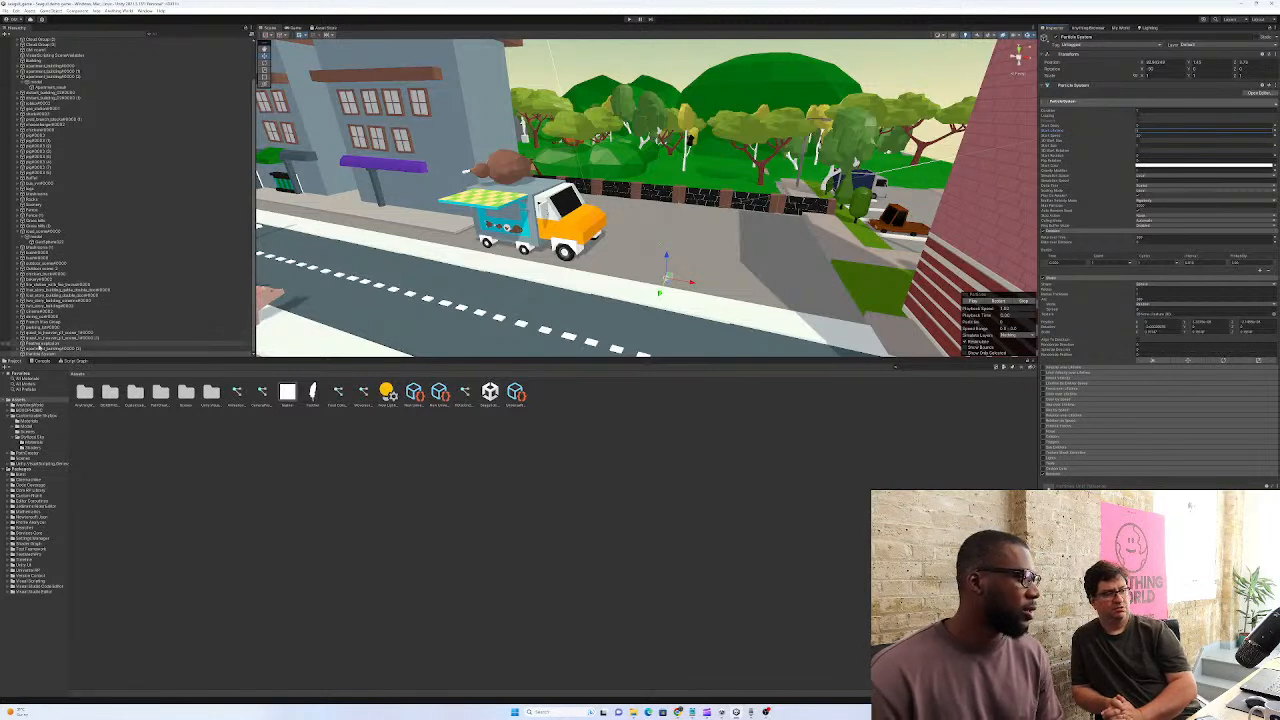
Adjust the Particle System's Duration and Max Particles by consulting the Feather explosion's settings, and restart the preview
left_click(38, 344)
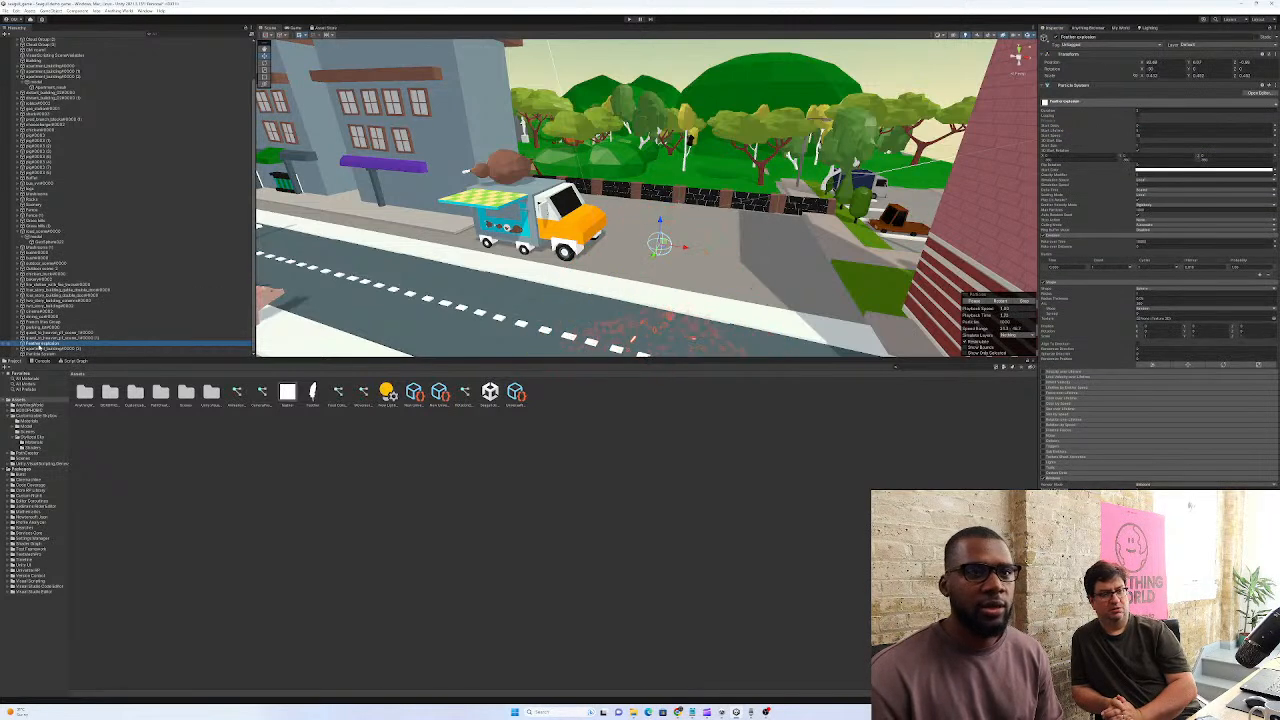
left_click(40, 354)
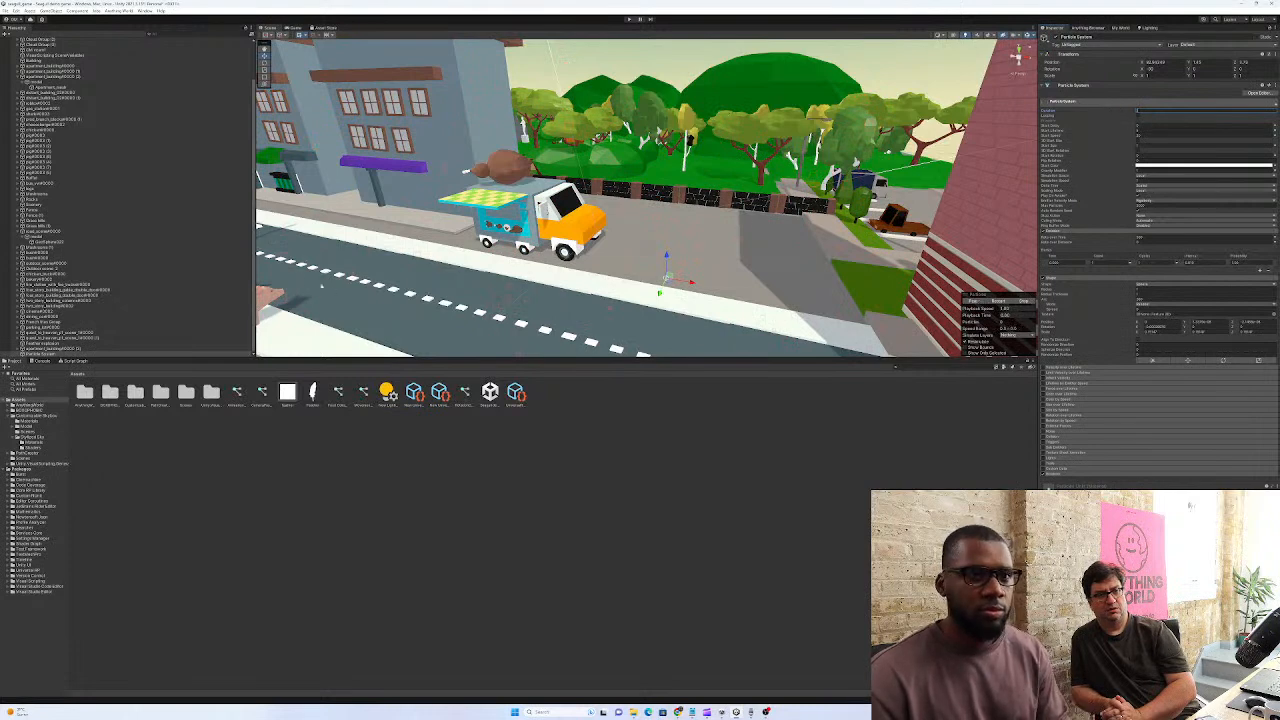
left_click(30, 344)
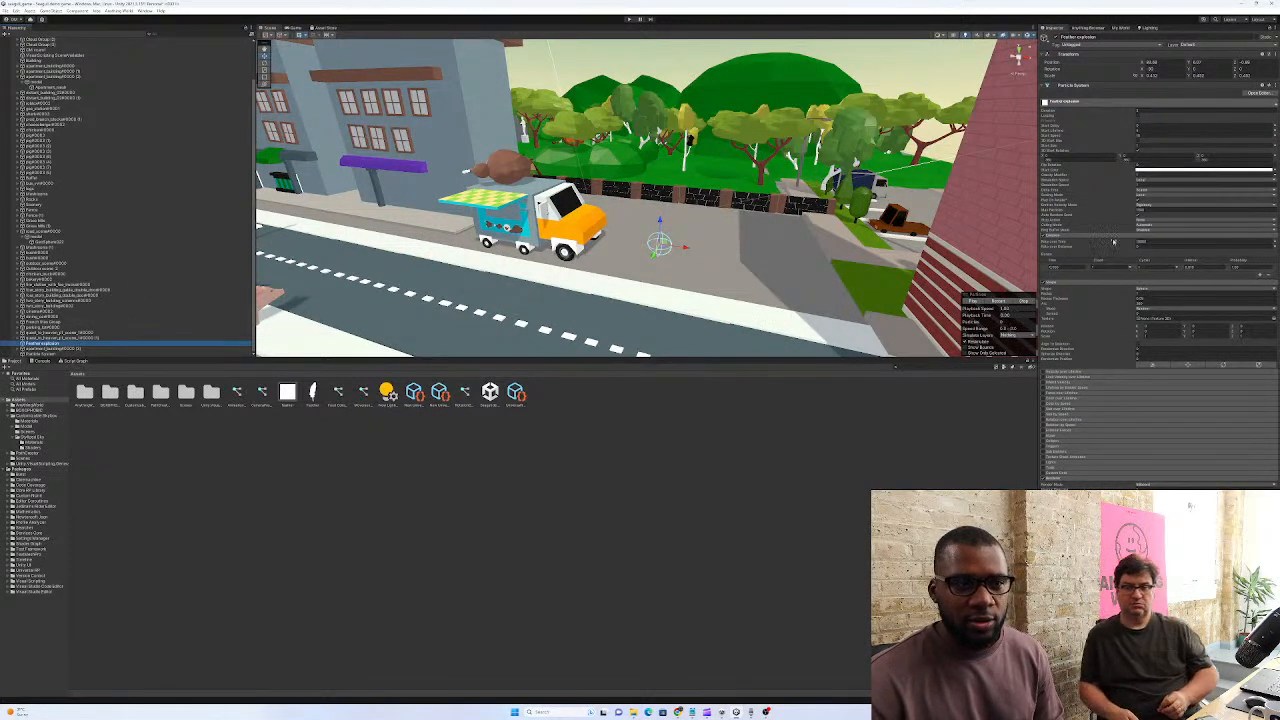
left_click(1147, 244)
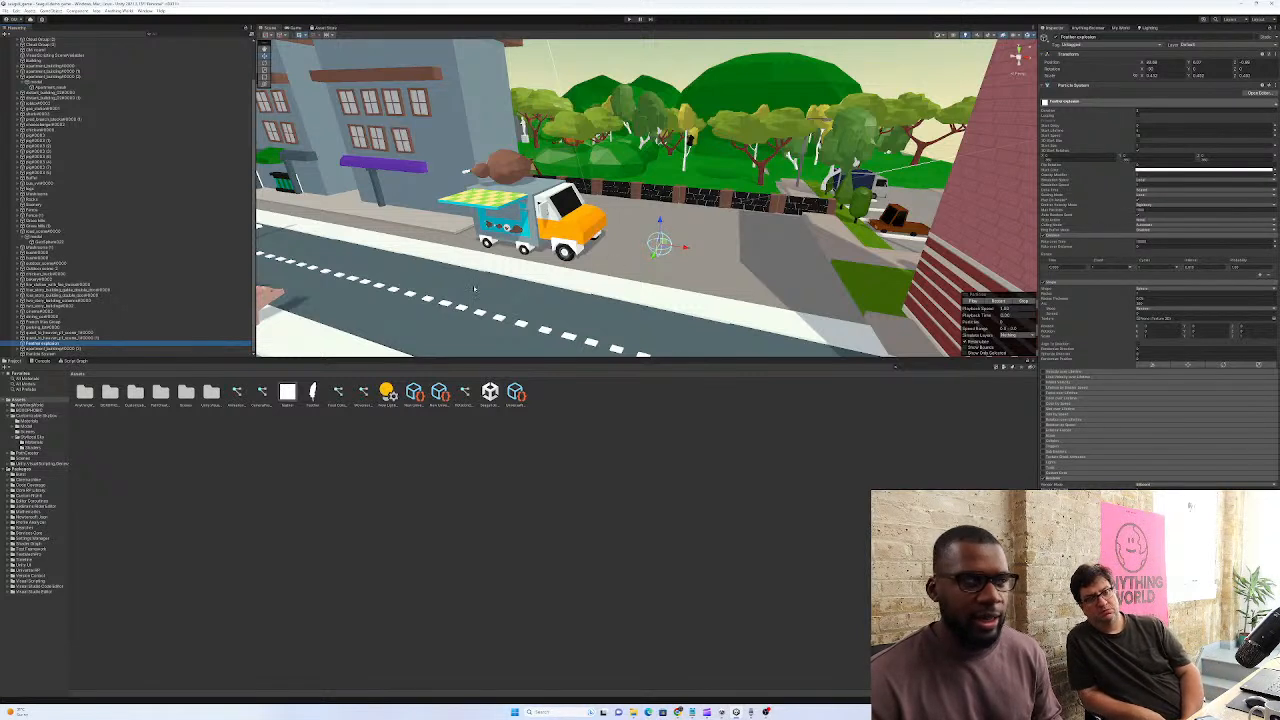
left_click(58, 354)
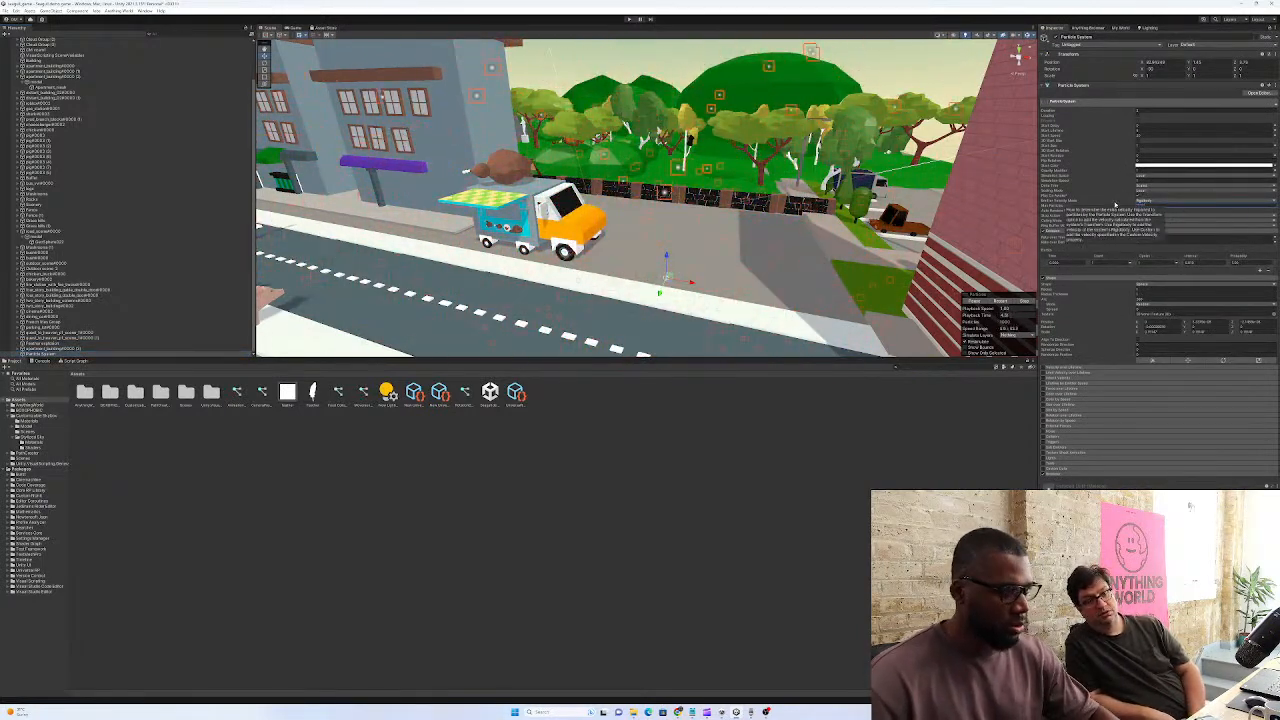
left_click(1025, 301)
left_click(974, 301)
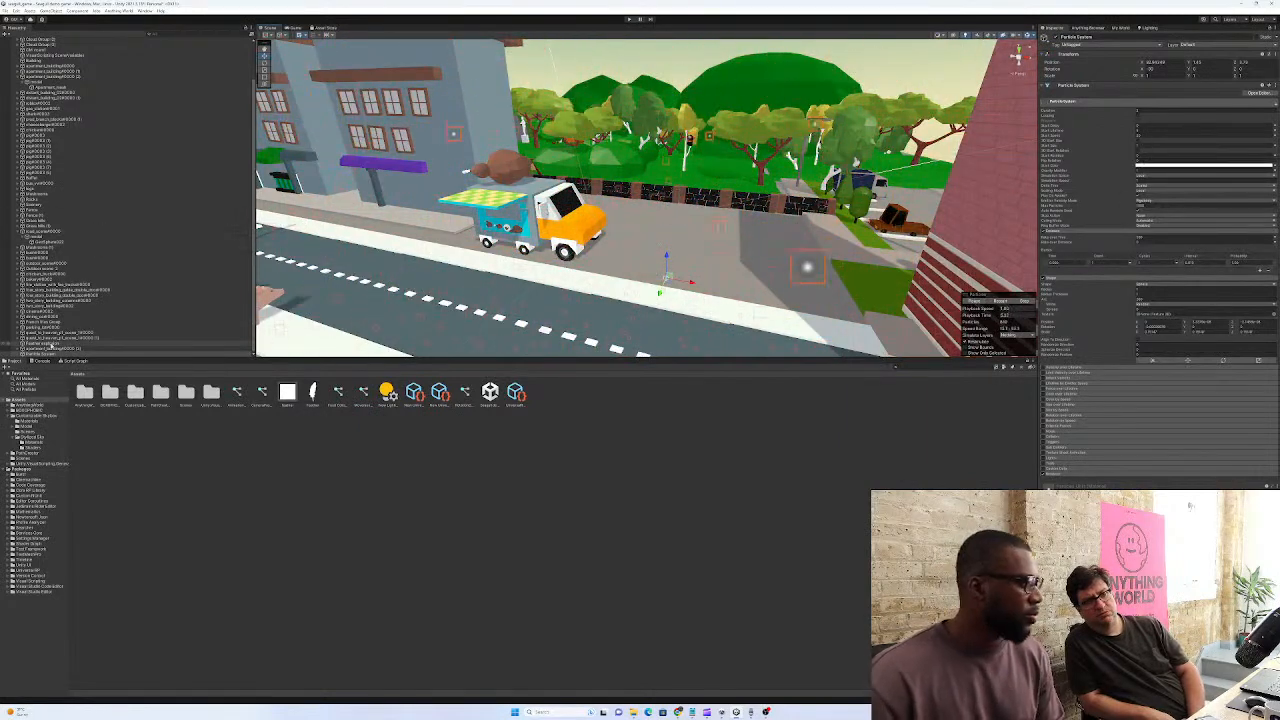
Compare the Particle System's main and Emission settings with those of the Feather explosion object
left_click(30, 344)
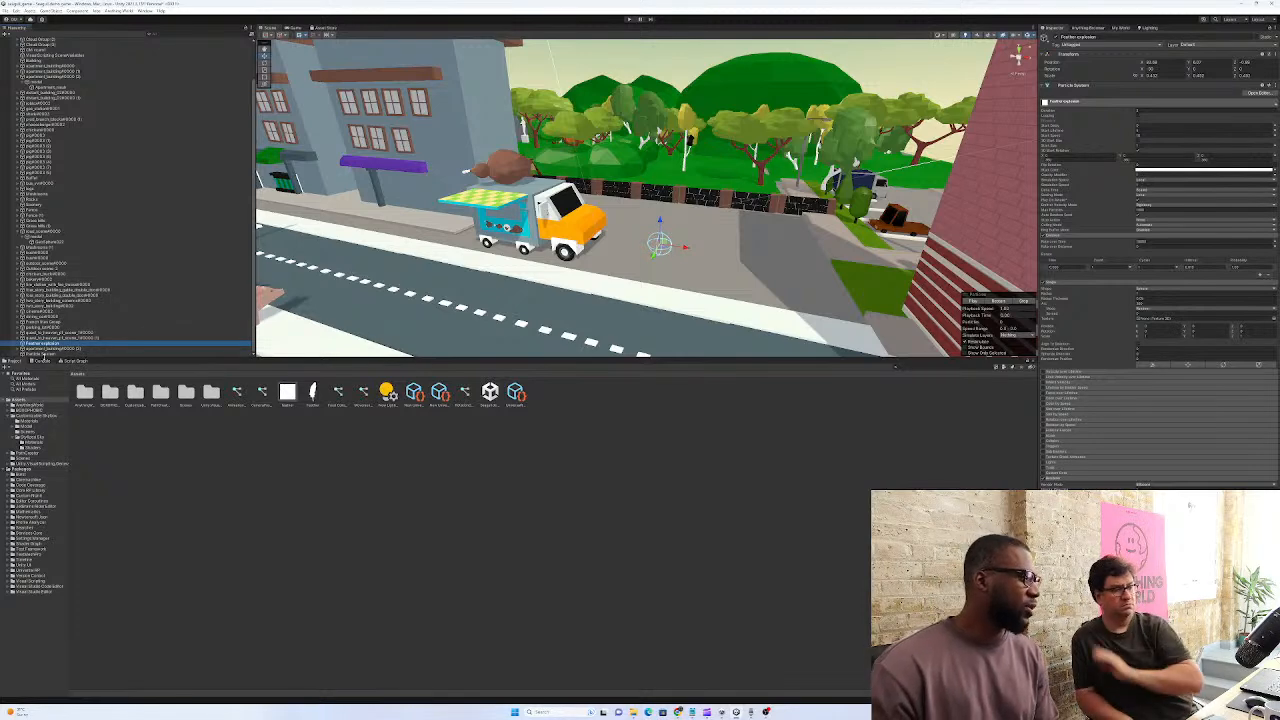
left_click(46, 354)
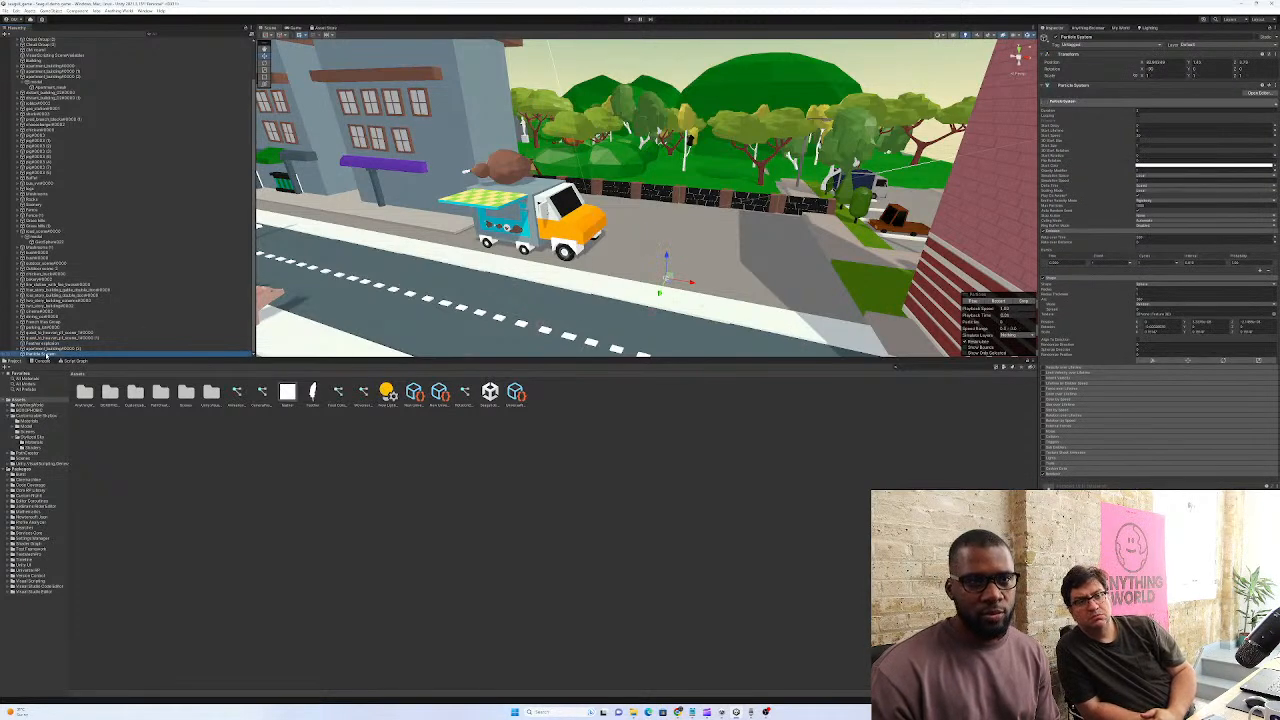
left_click(45, 344)
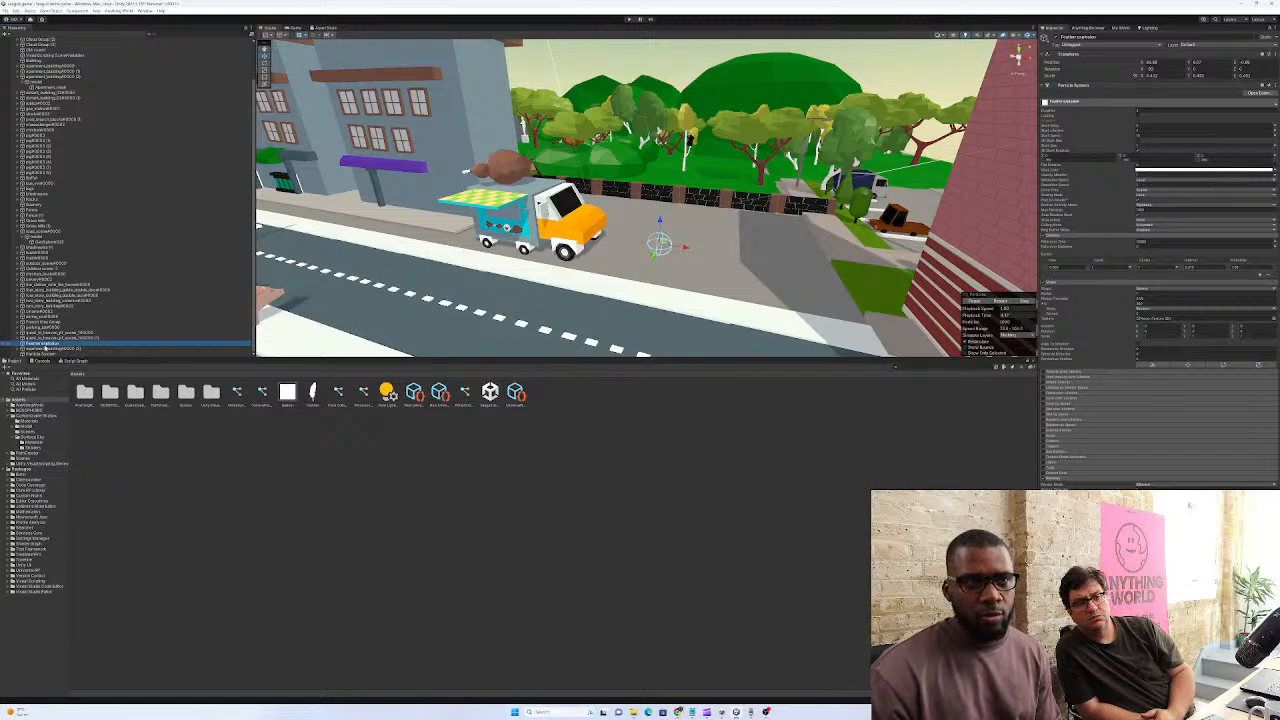
left_click(40, 354)
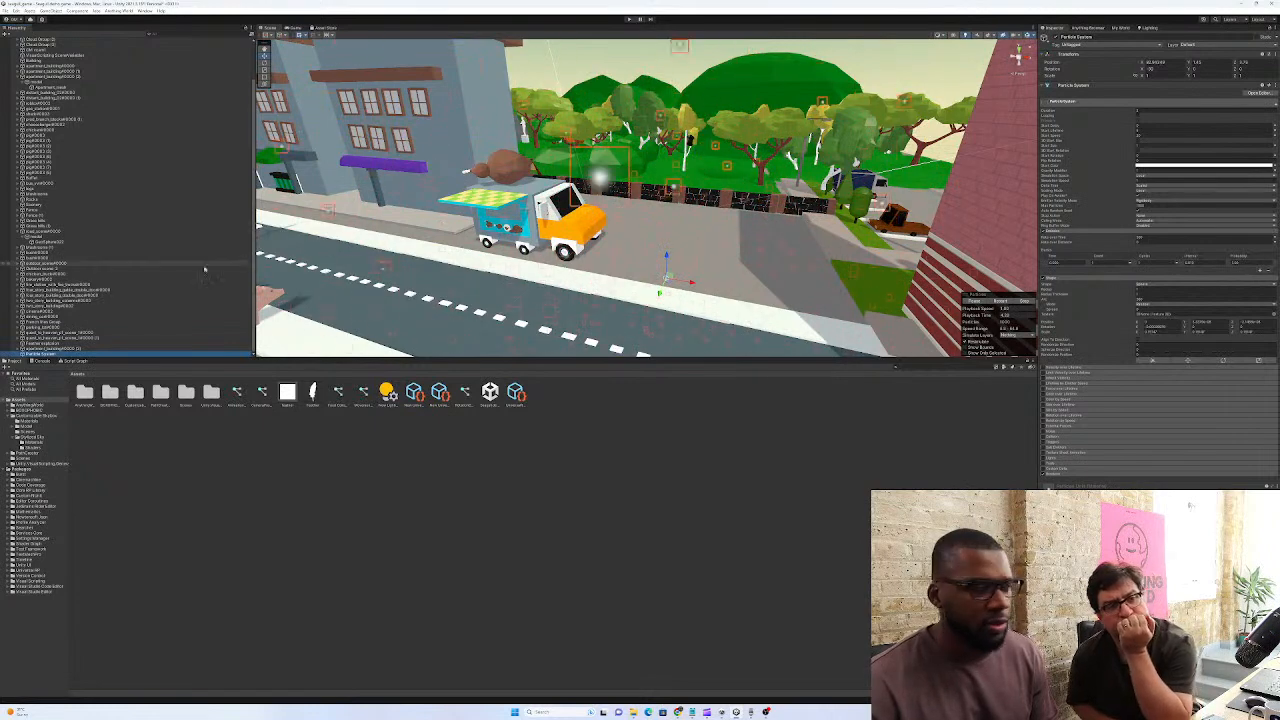
left_click(45, 343)
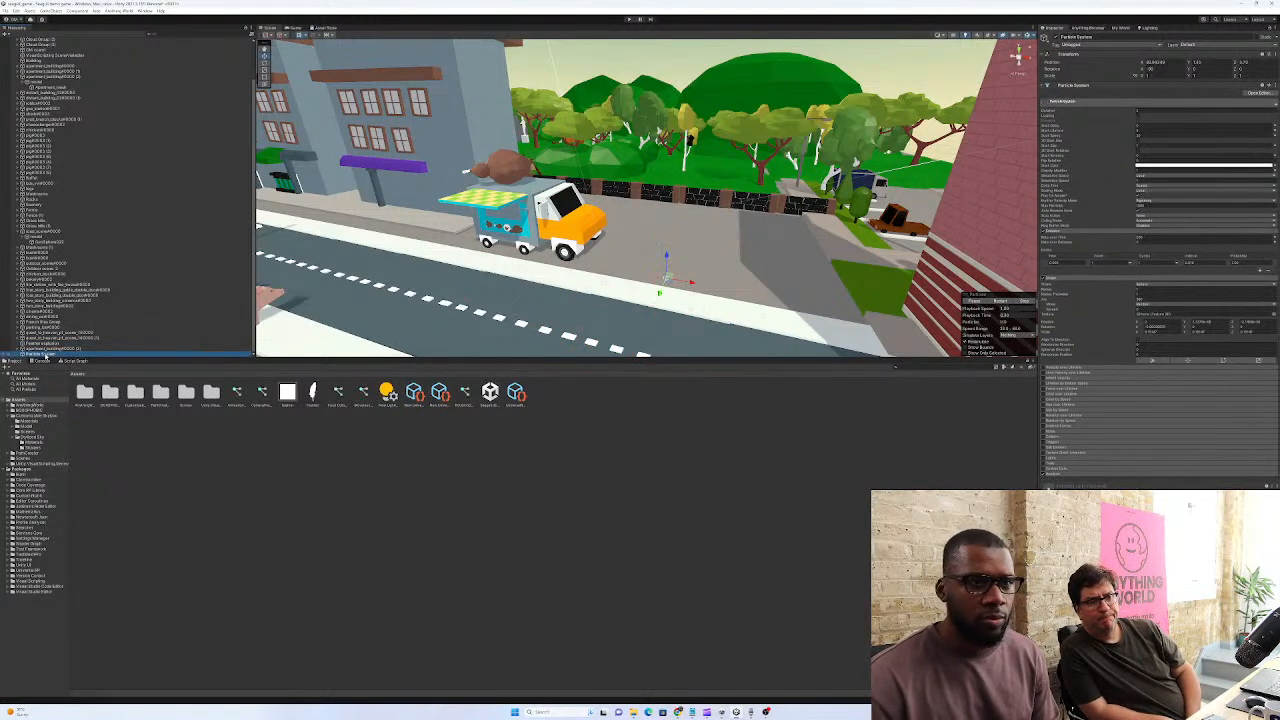
Raise the Rate over Time in the Particle System's Emission settings and replay the burst several times
left_click(974, 302)
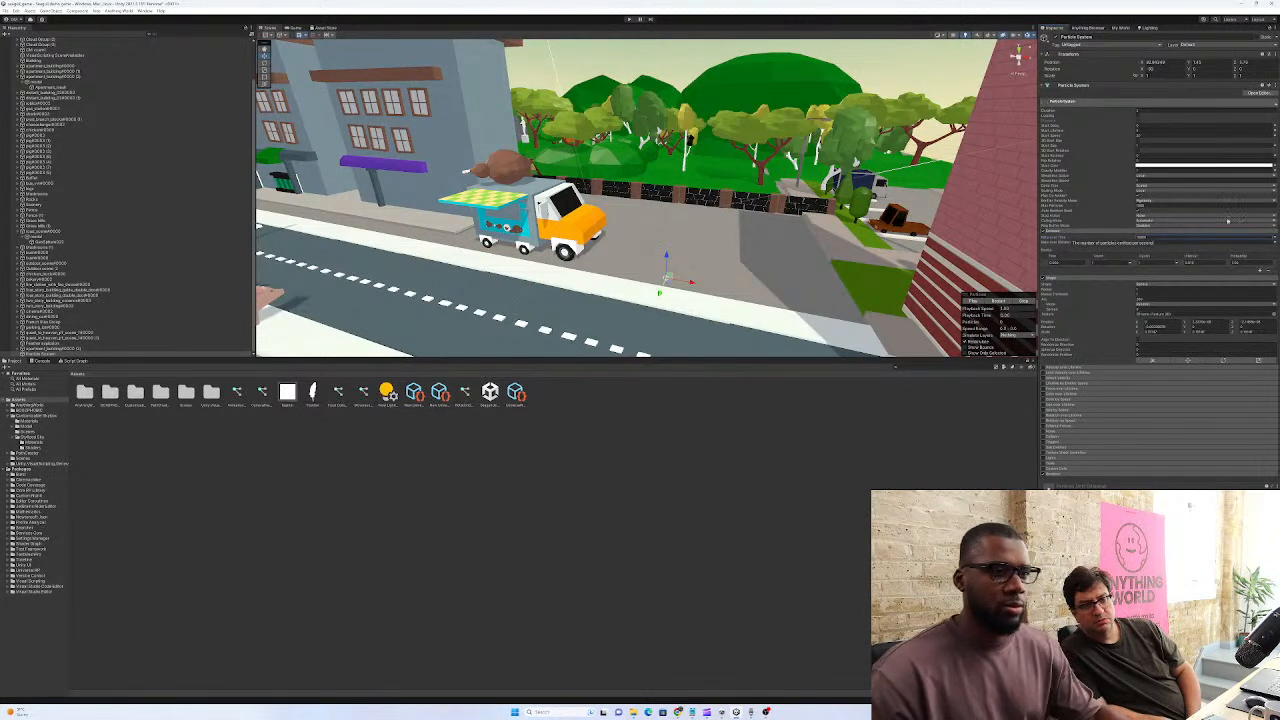
left_click(976, 302)
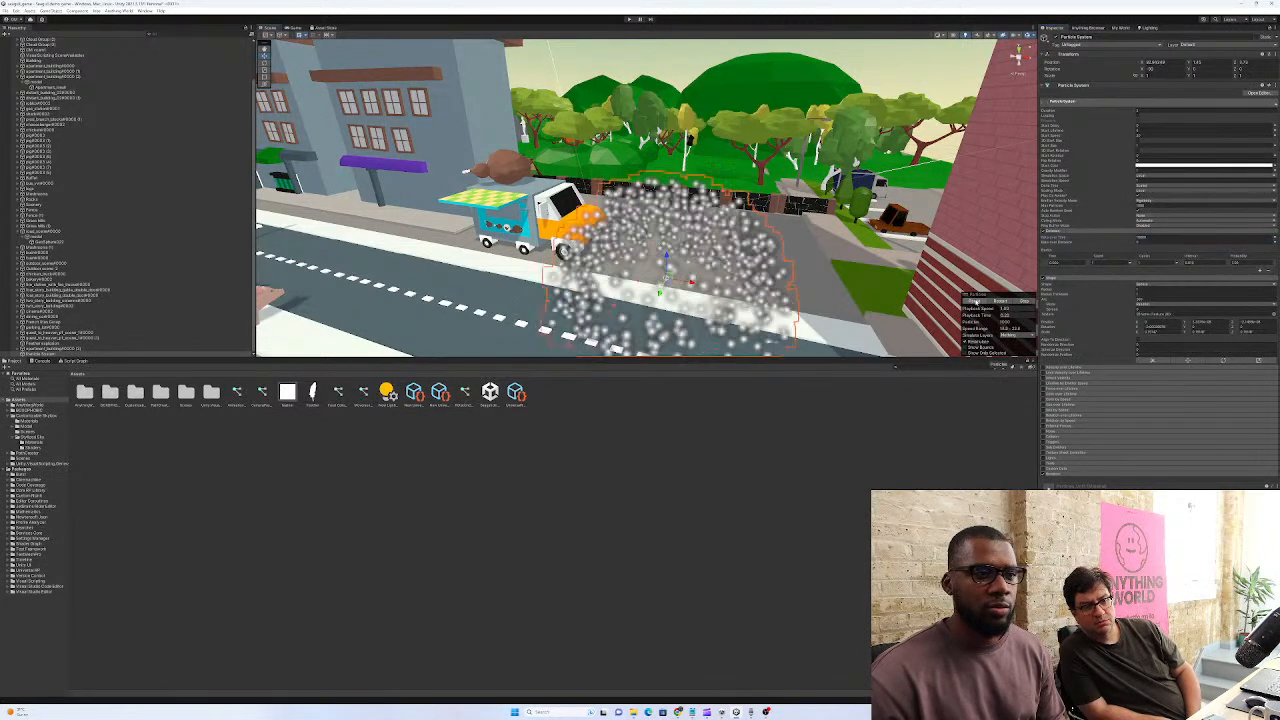
left_click(1018, 302)
left_click(976, 302)
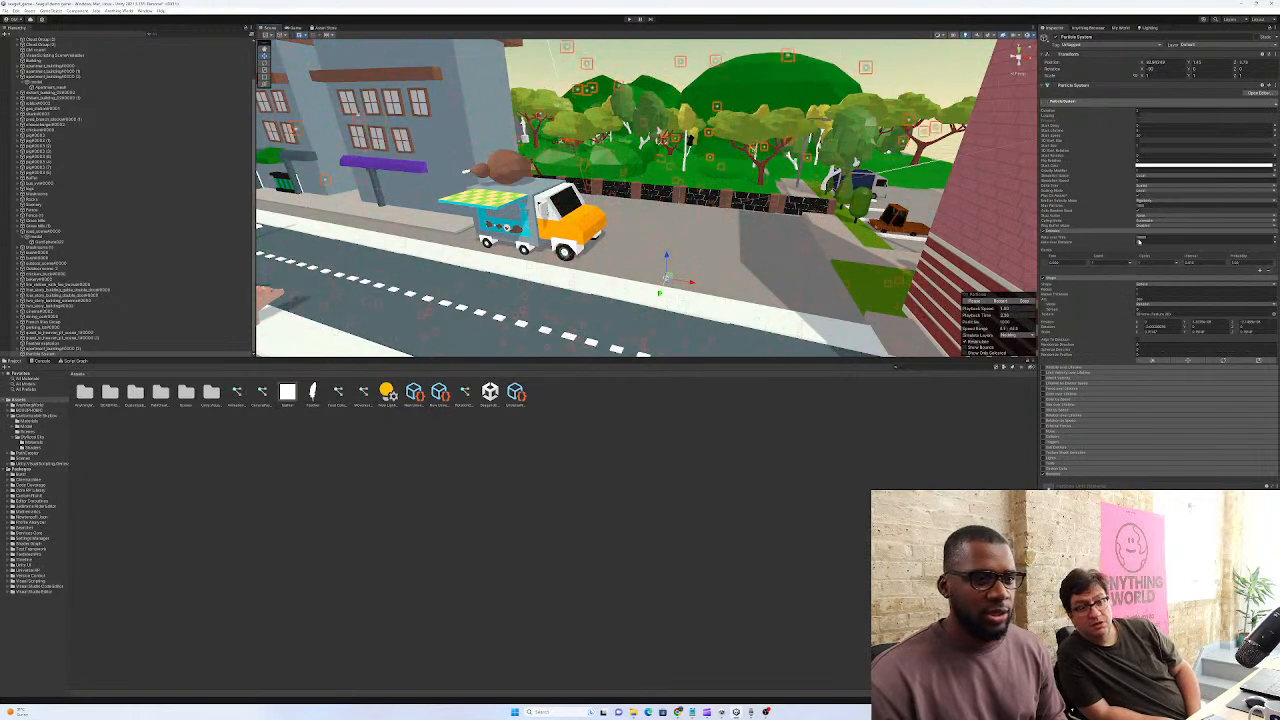
left_click(1022, 302)
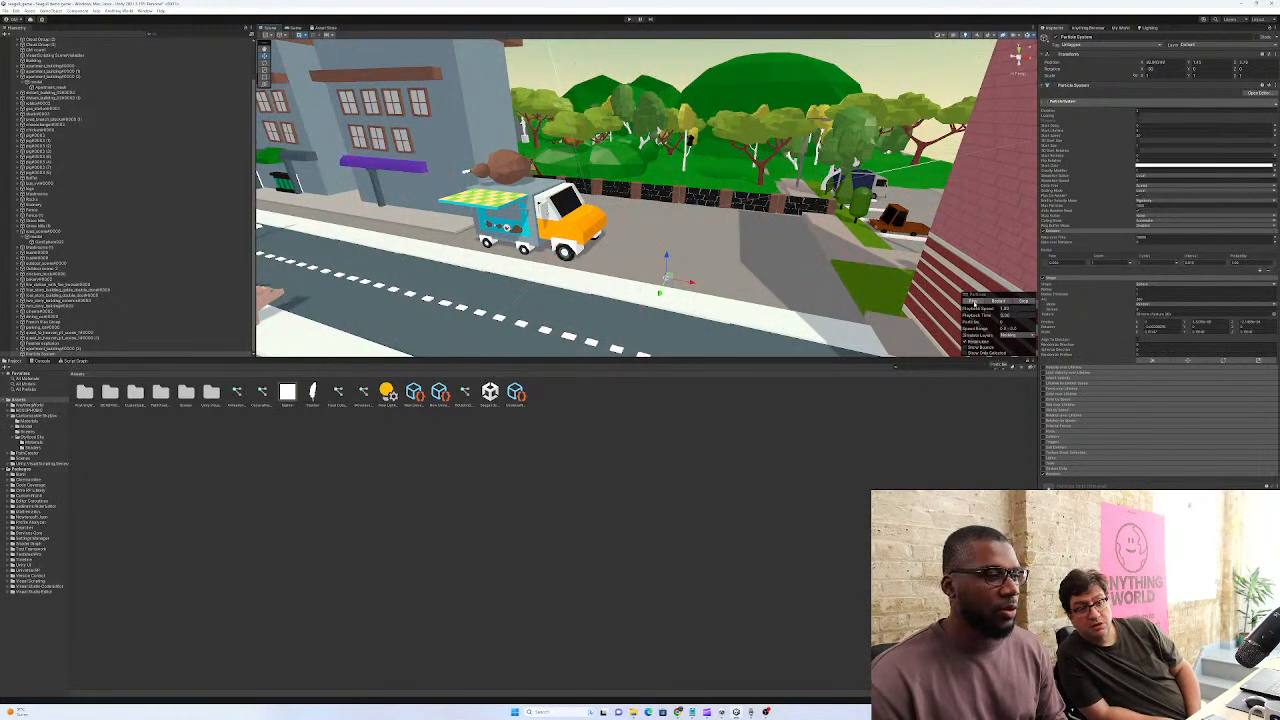
left_click(975, 302)
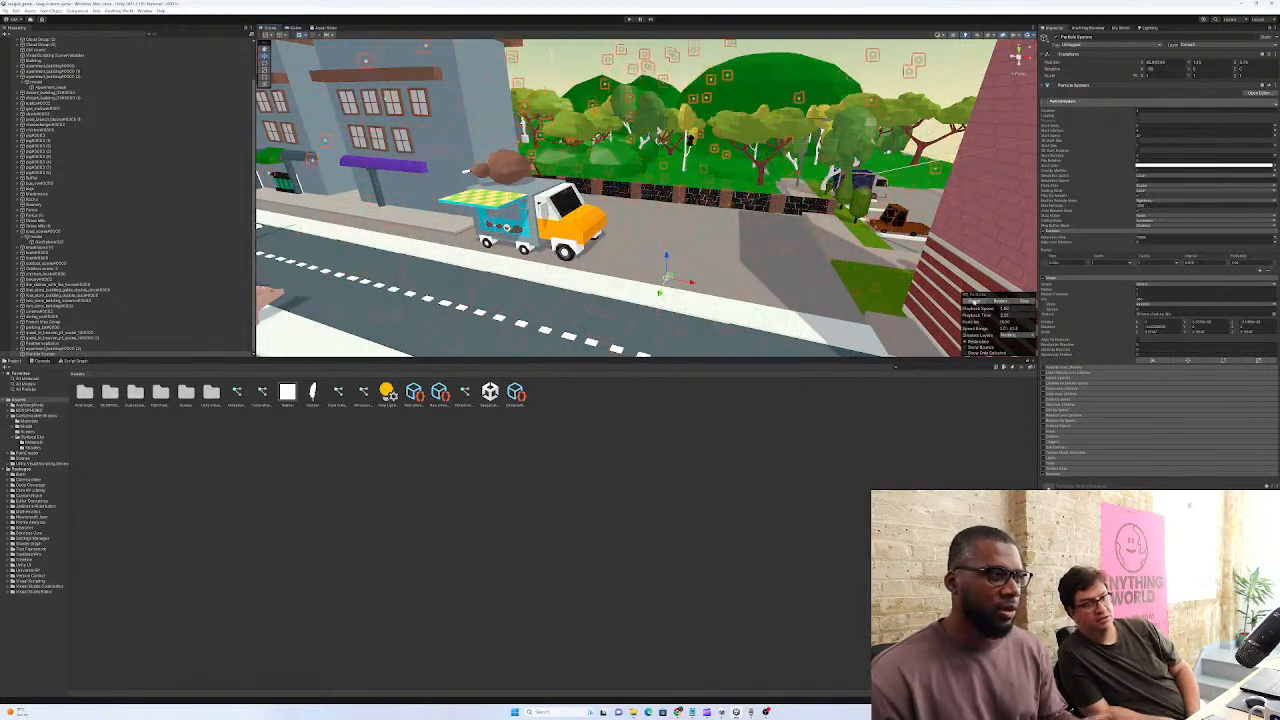
left_click(1022, 302)
left_click(975, 302)
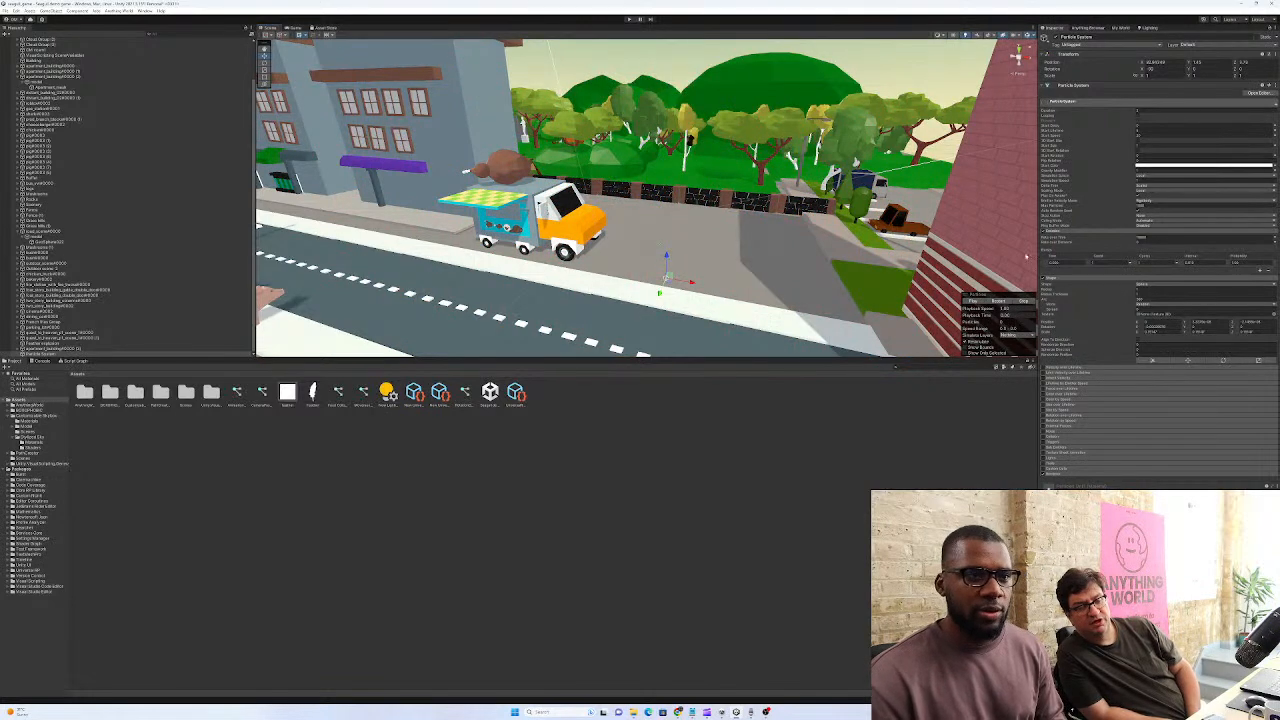
Try a different Rate over Time, preview the burst, and readjust the emission rate
left_click(976, 303)
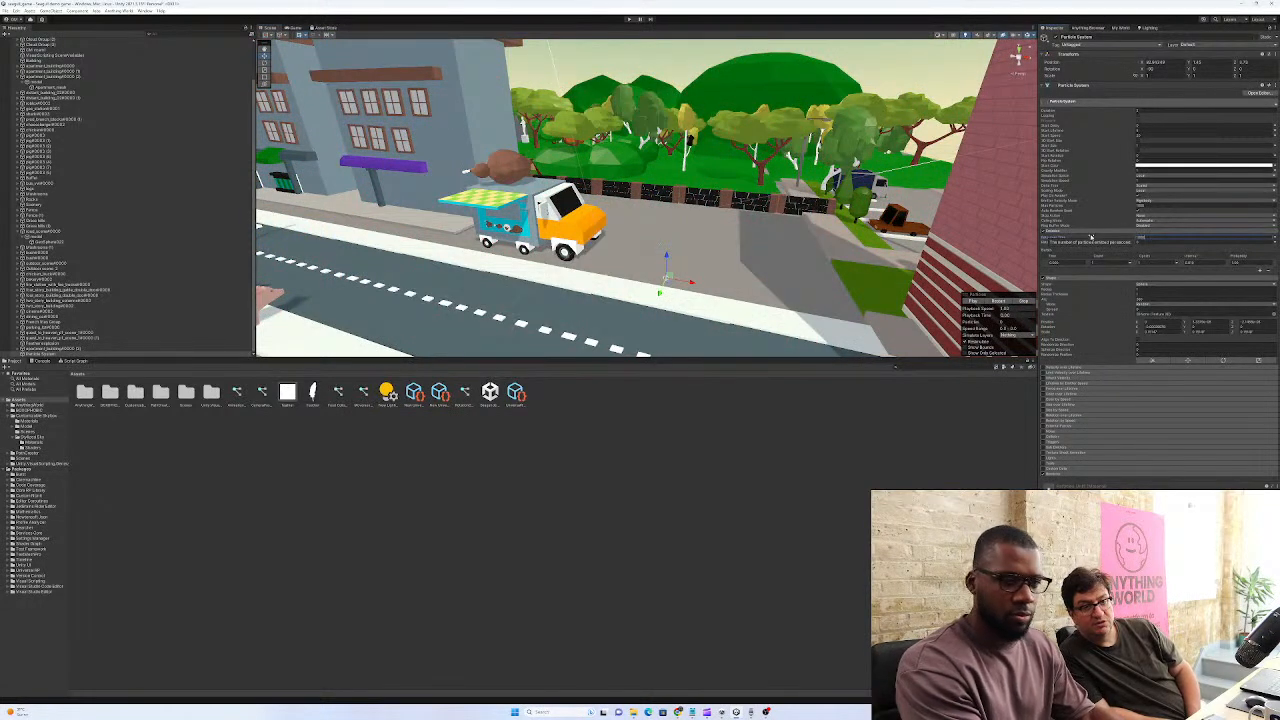
left_click(975, 301)
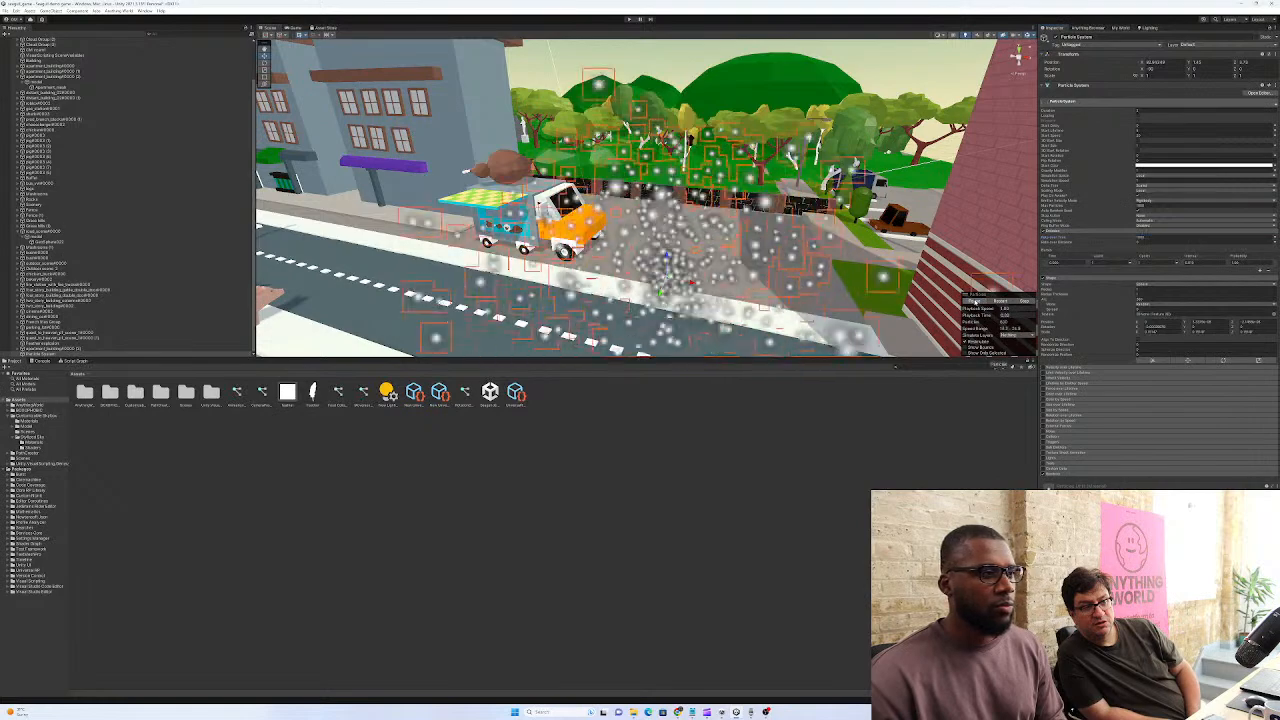
left_click(1024, 301)
left_click(1142, 238)
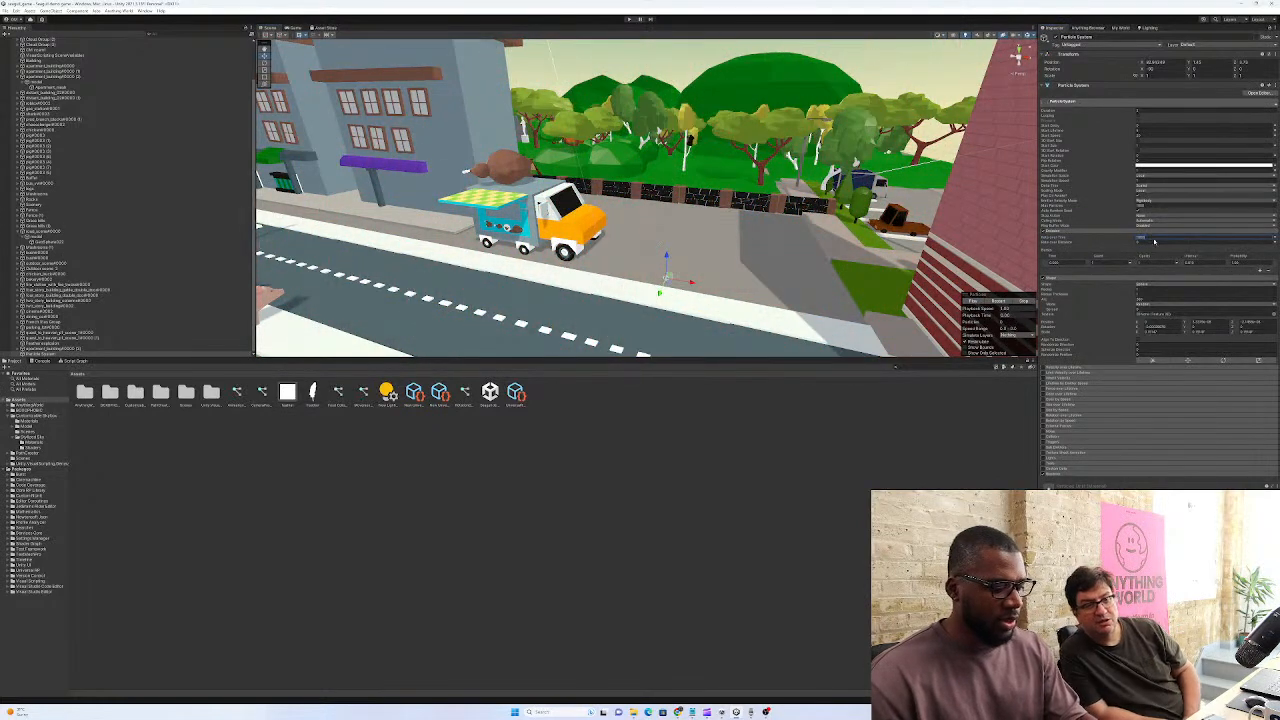
left_click(1025, 301)
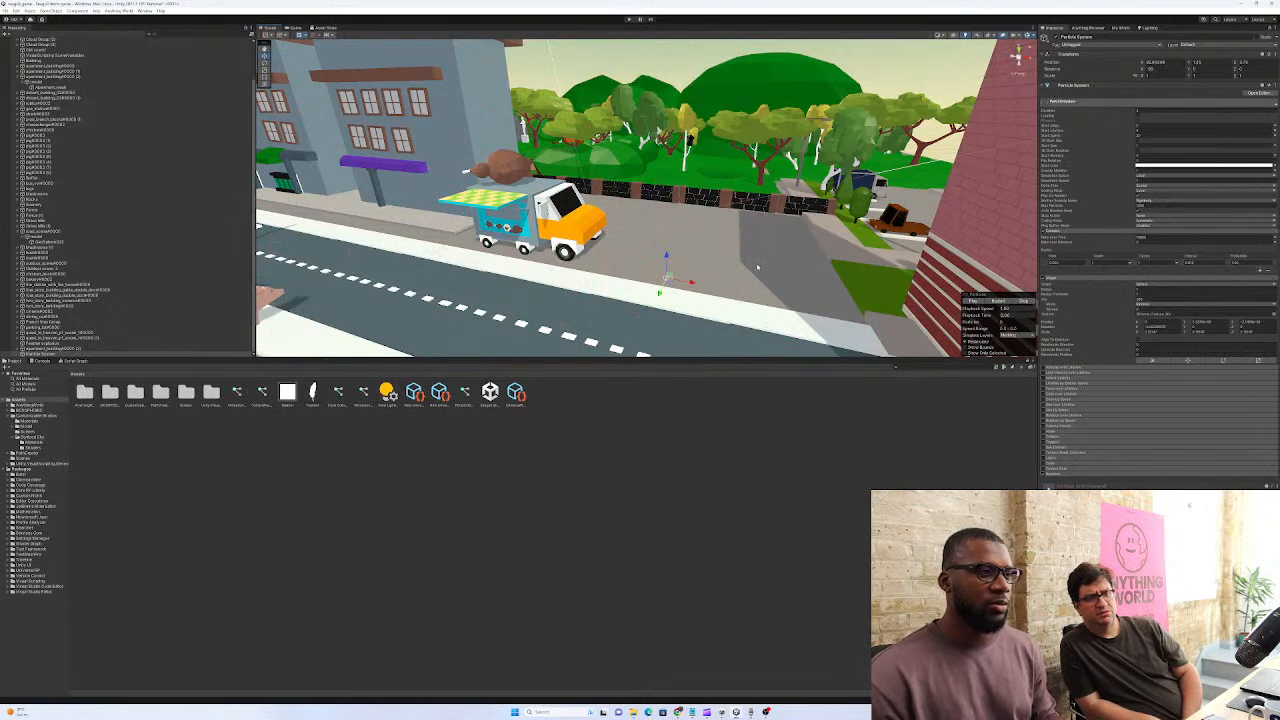
Tune the Particle System's Gravity Modifier, trying 5, and replay the preview to check how the particles fall
mouse_move(694, 279)
right_mouse_down()
mouse_move(677, 293)
mouse_move(697, 294)
right_mouse_up()
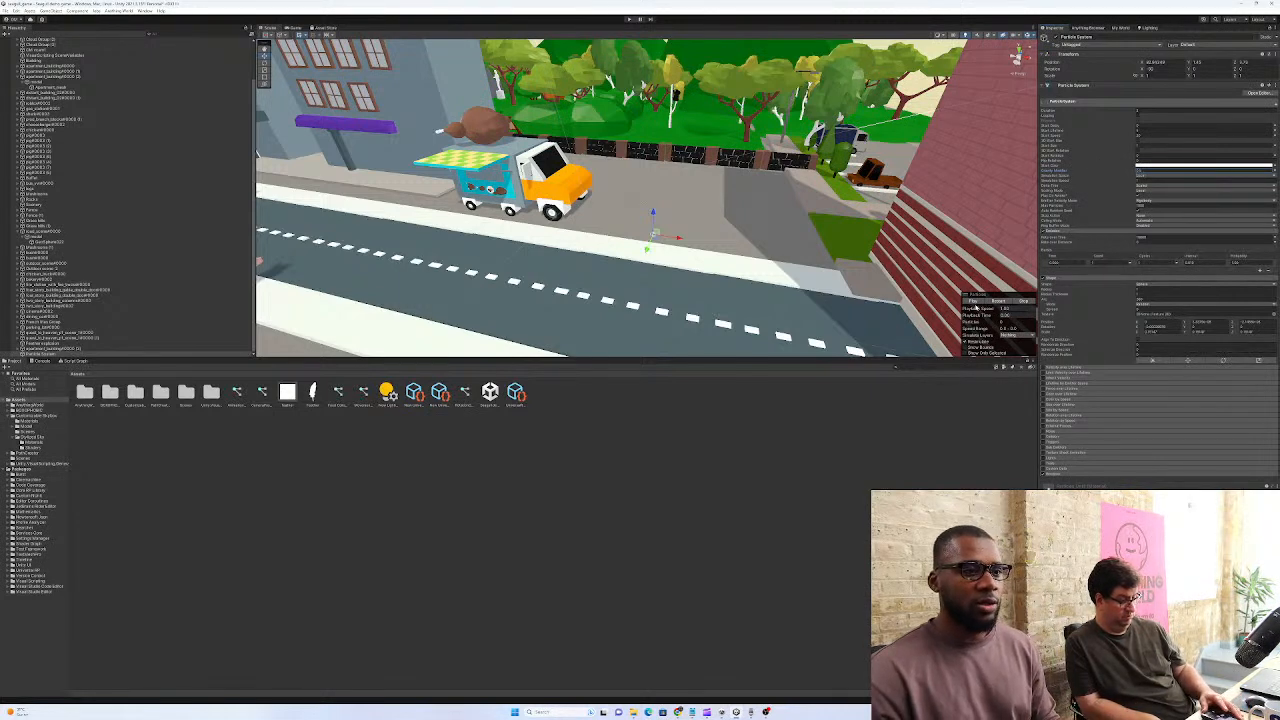
left_click(976, 301)
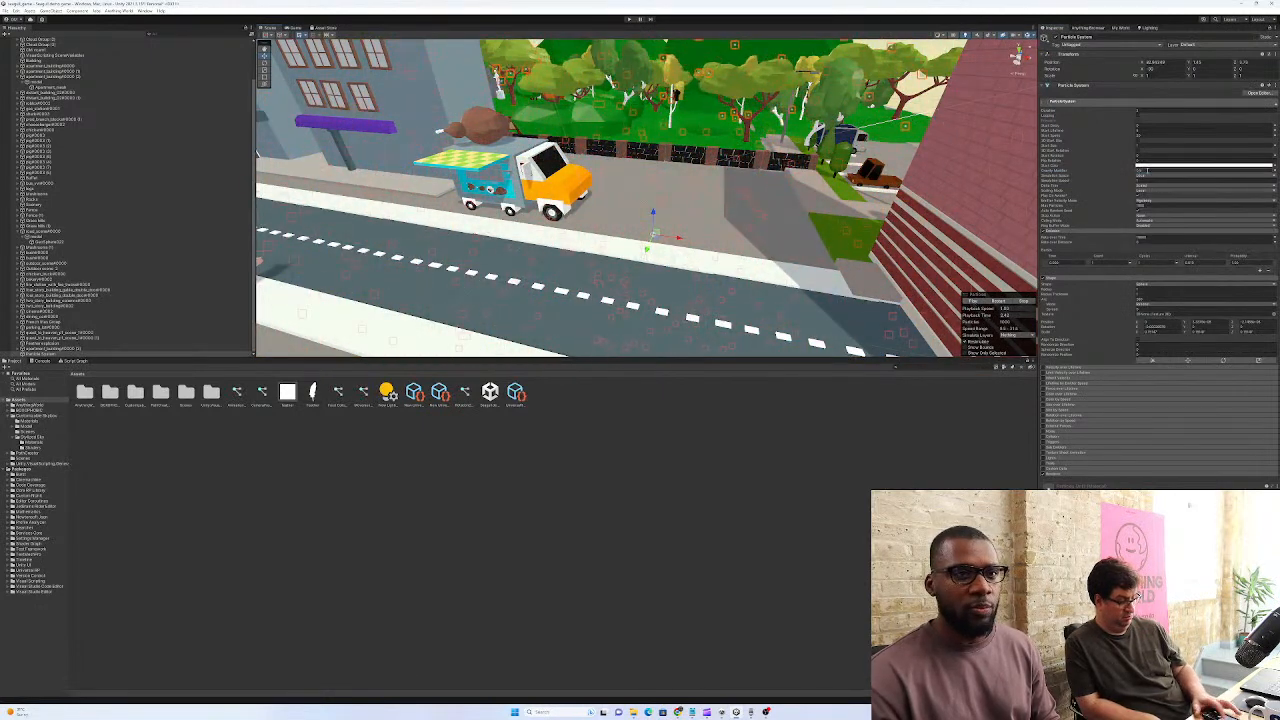
type("5")
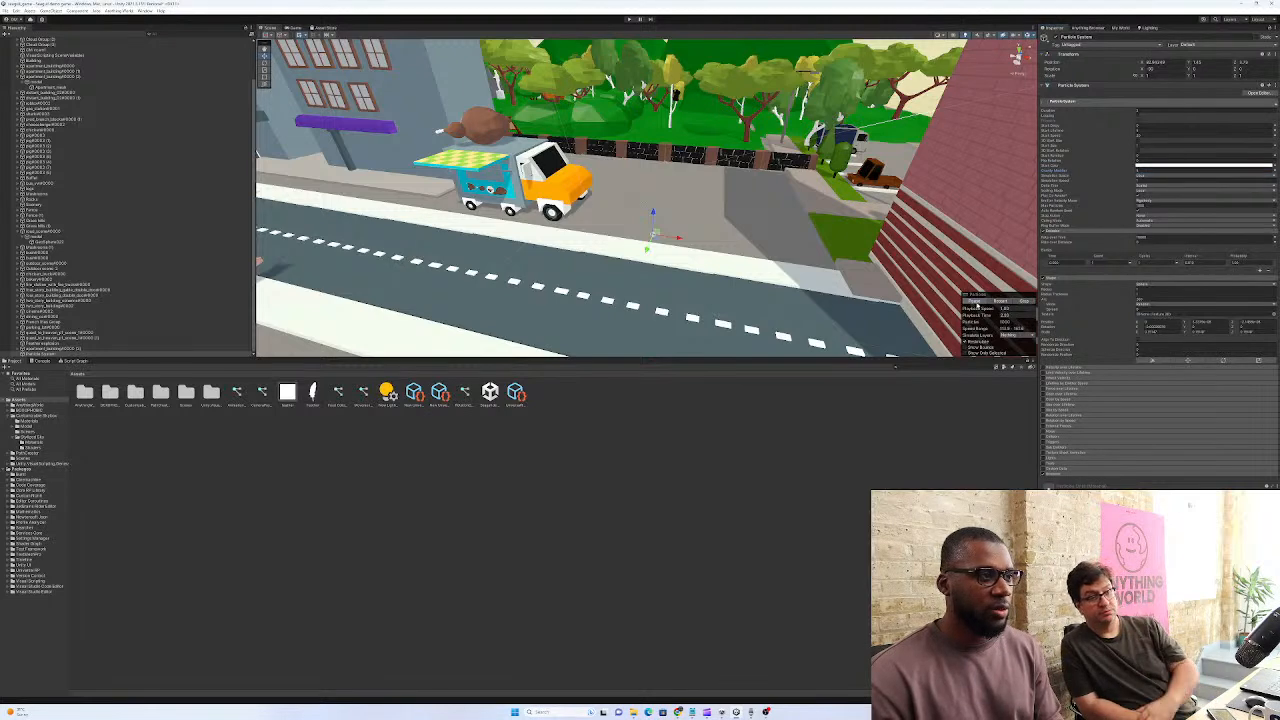
left_click(1026, 301)
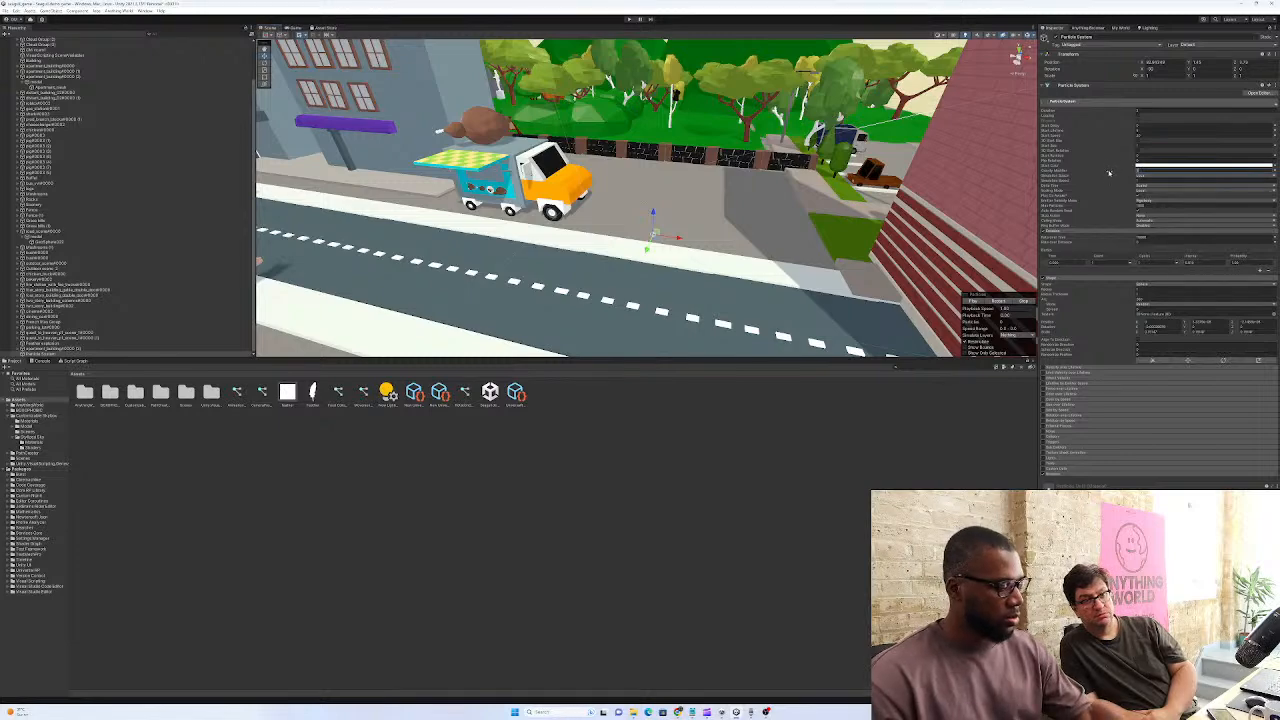
left_click(973, 301)
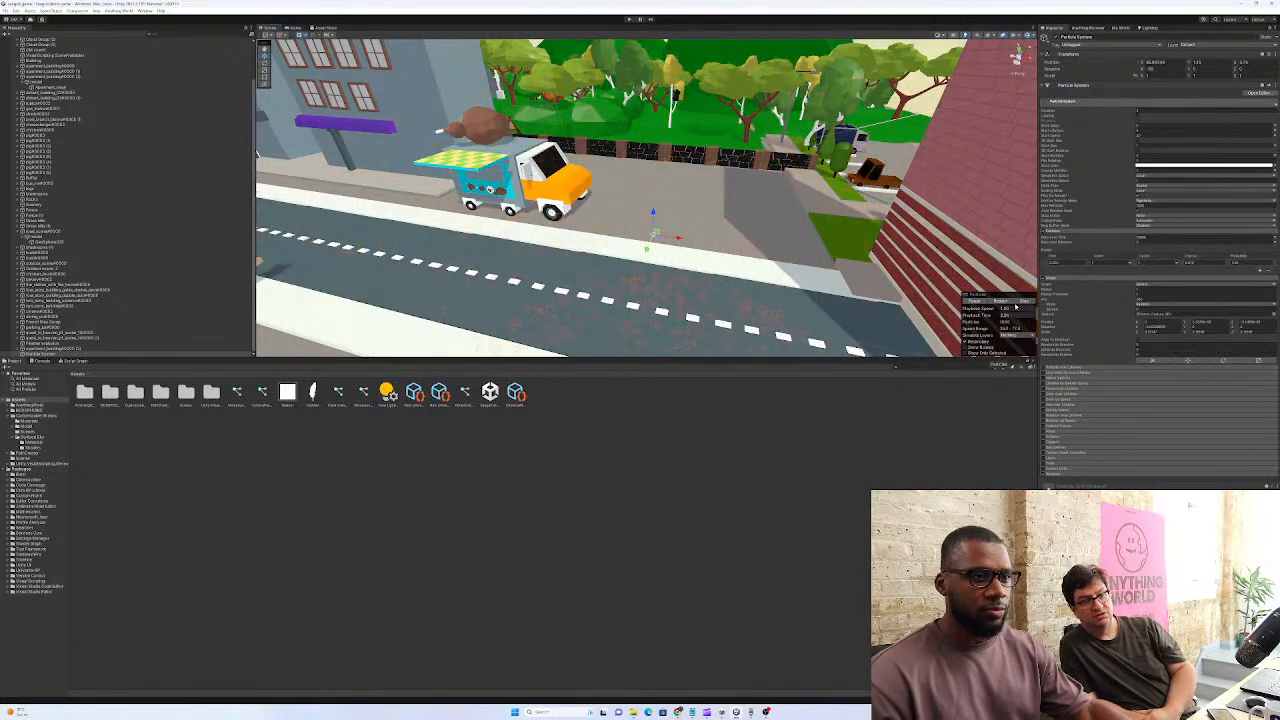
left_click(977, 301)
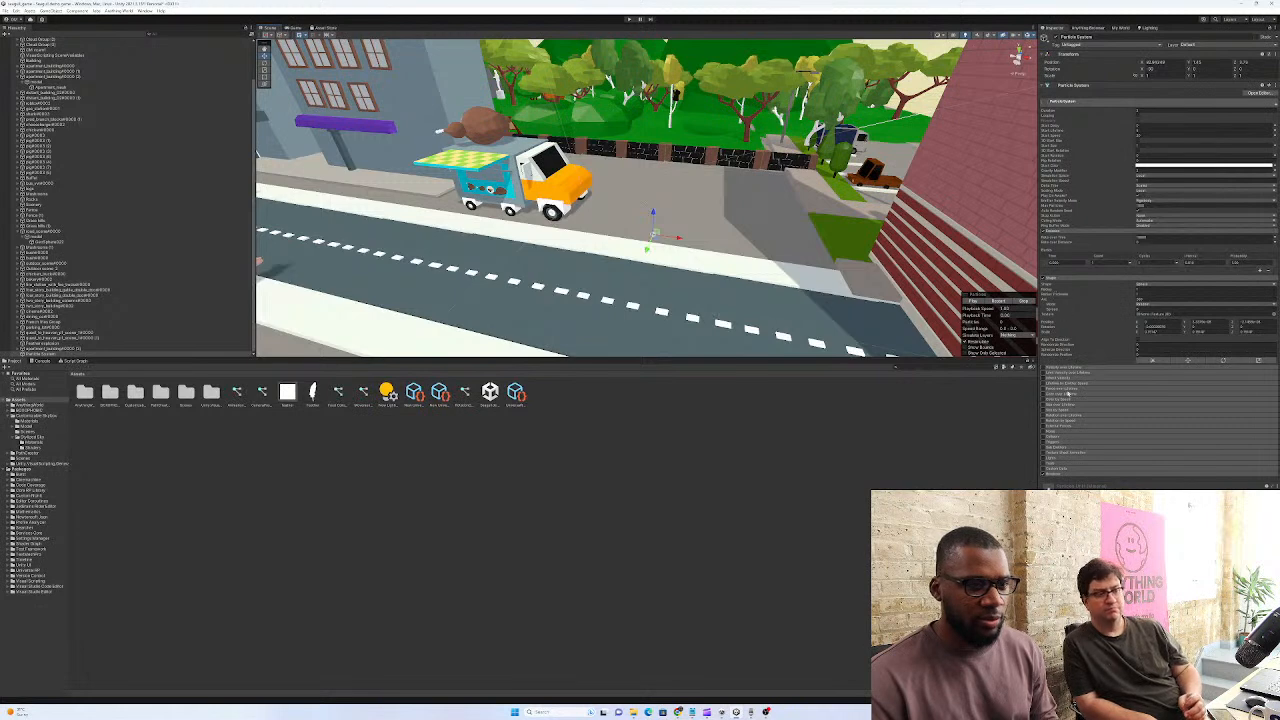
Assign the feather material in the Particle System's Renderer settings and preview the feather burst
left_click(1070, 474)
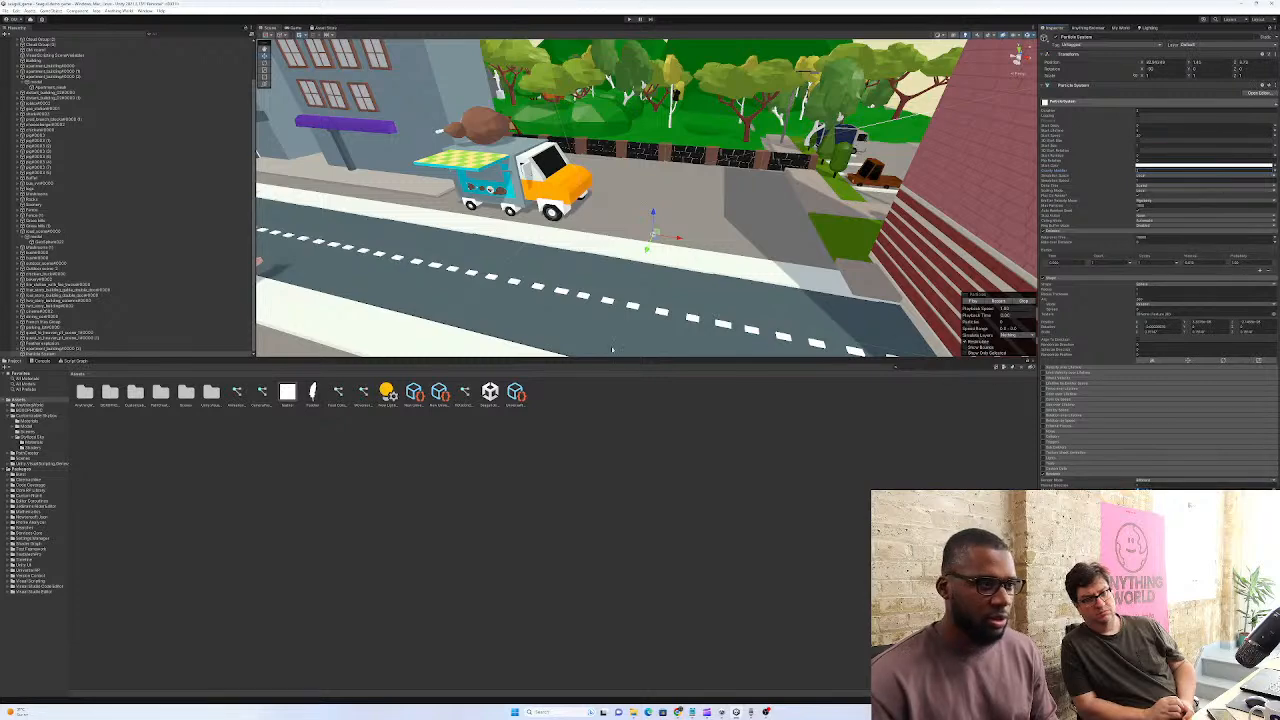
left_click(975, 302)
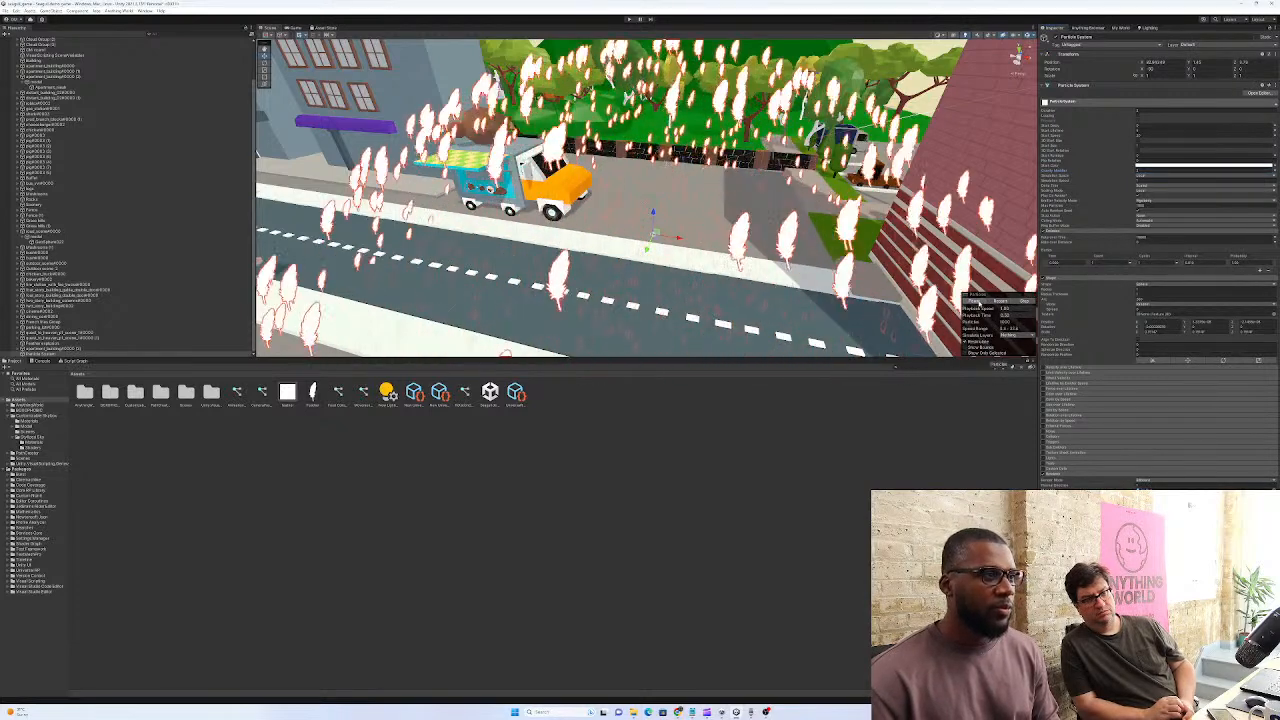
left_click(1025, 302)
left_click(976, 303)
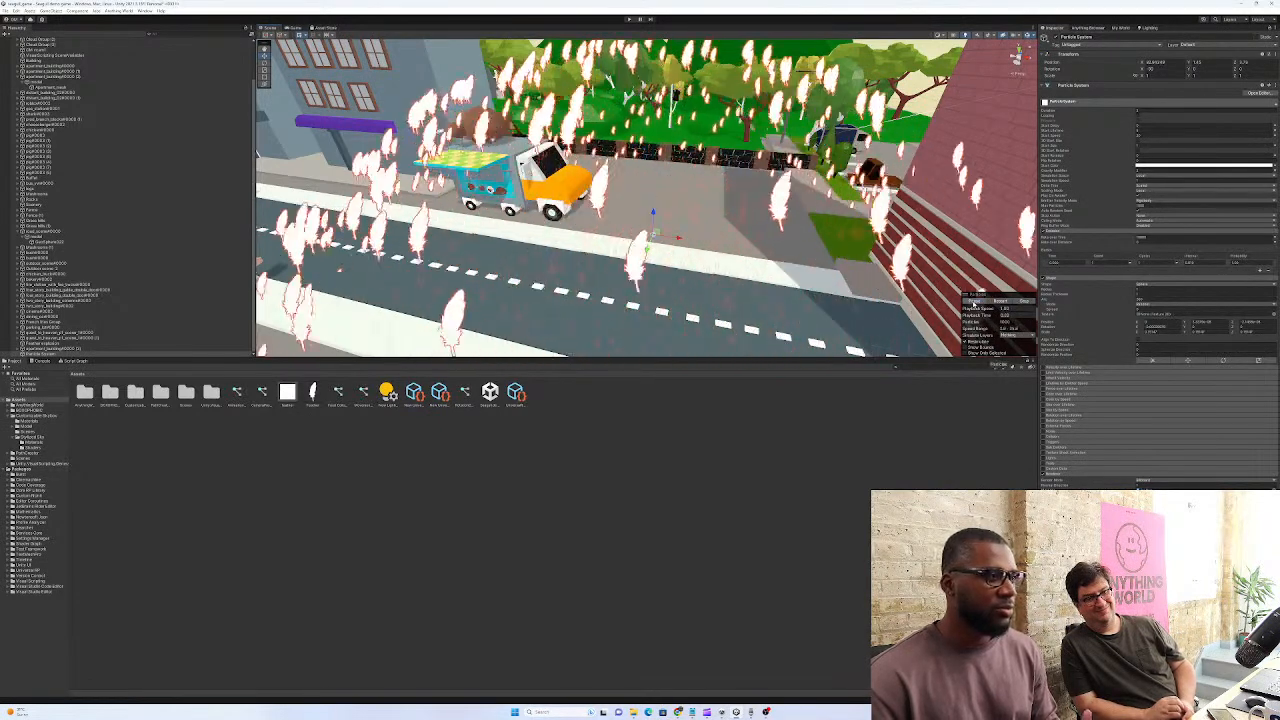
left_click(1025, 302)
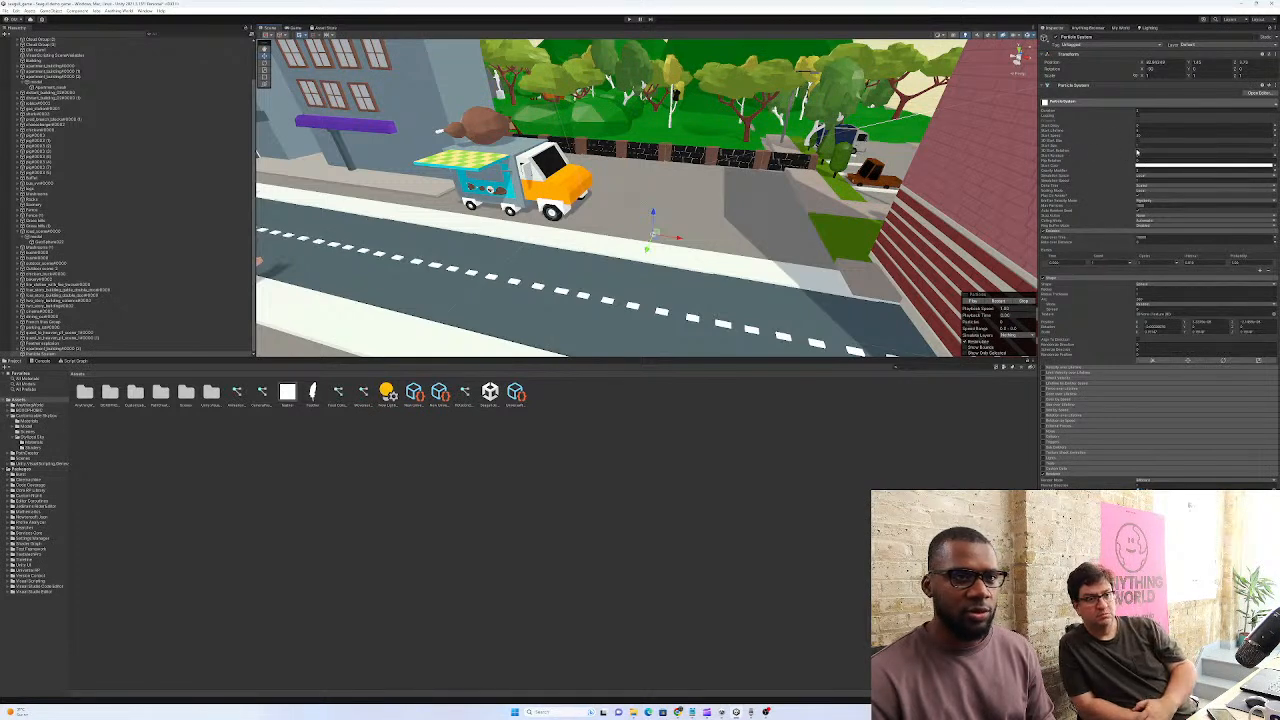
Enable 3D Start Rotation, set it to Random Between Two Constants with a rotation range, and preview the feathers
left_click(1137, 151)
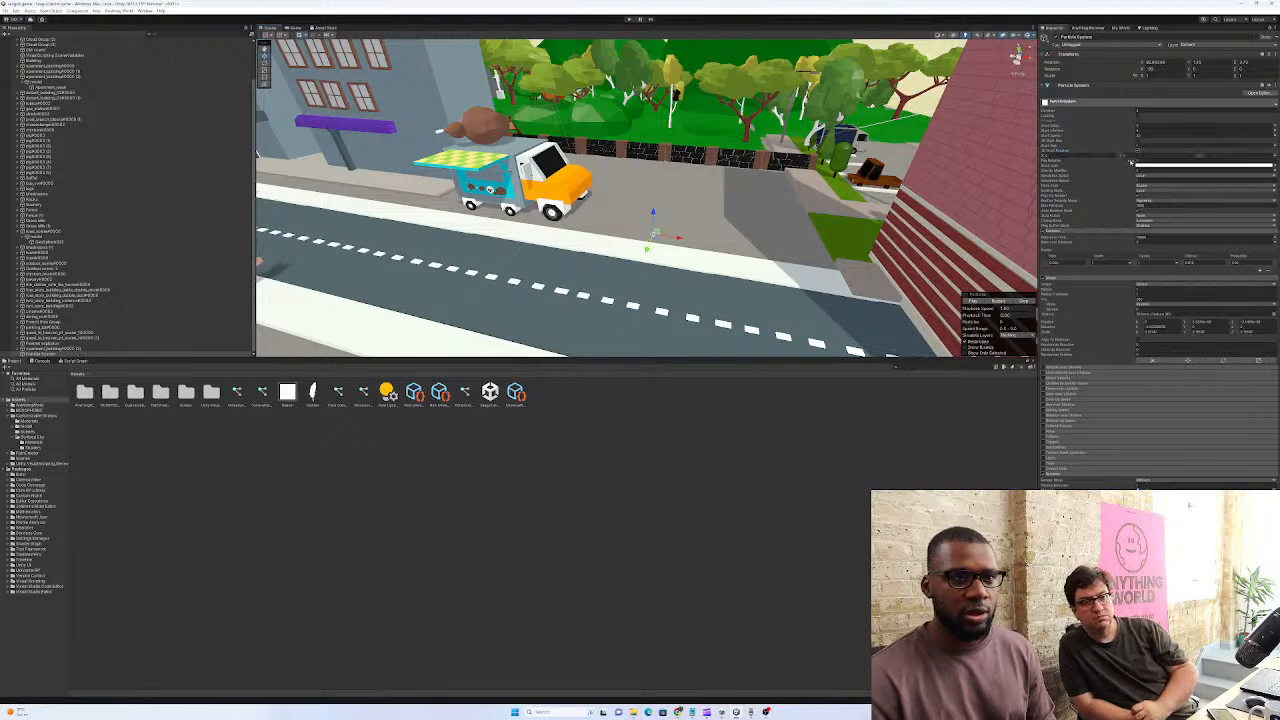
left_click(1275, 158)
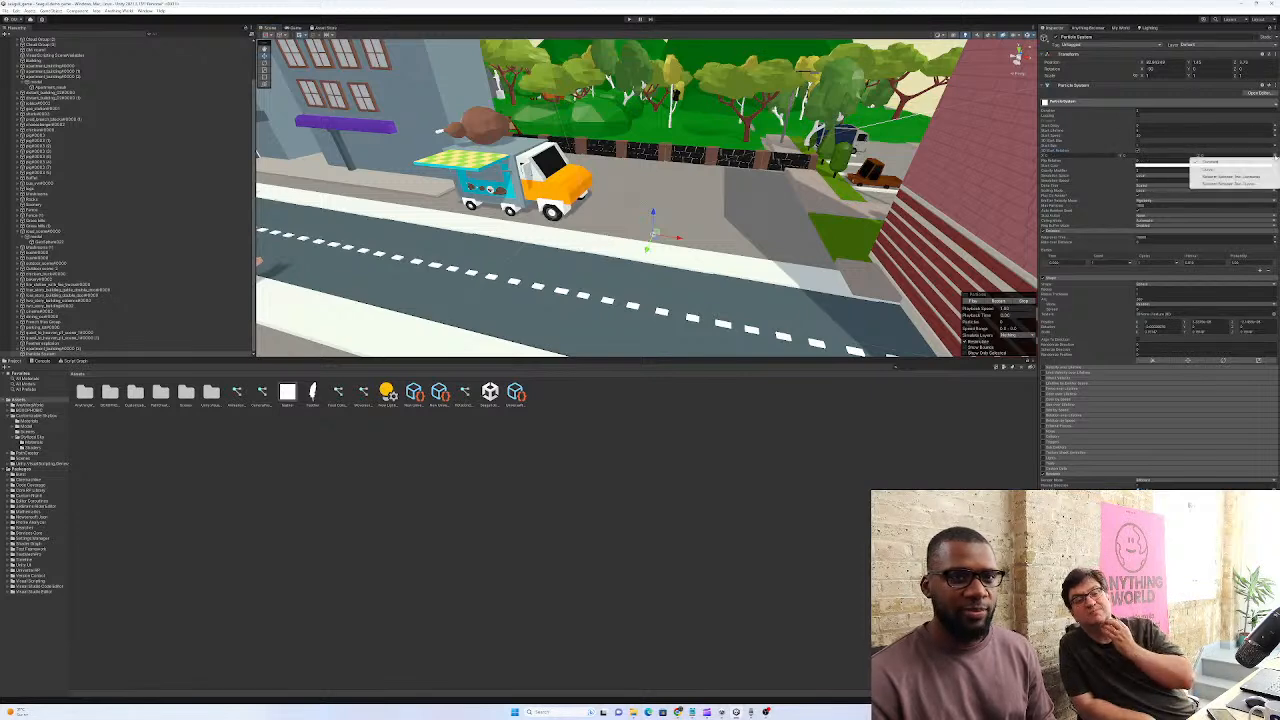
left_click(1249, 183)
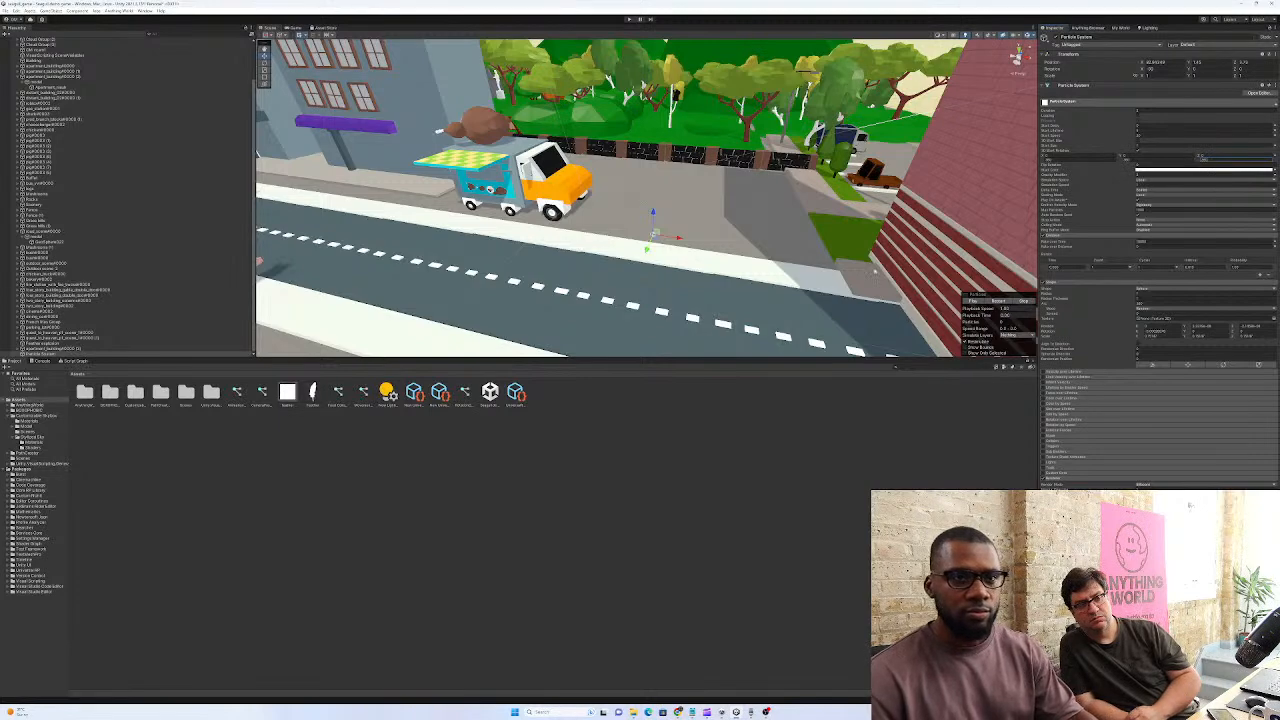
left_click(979, 302)
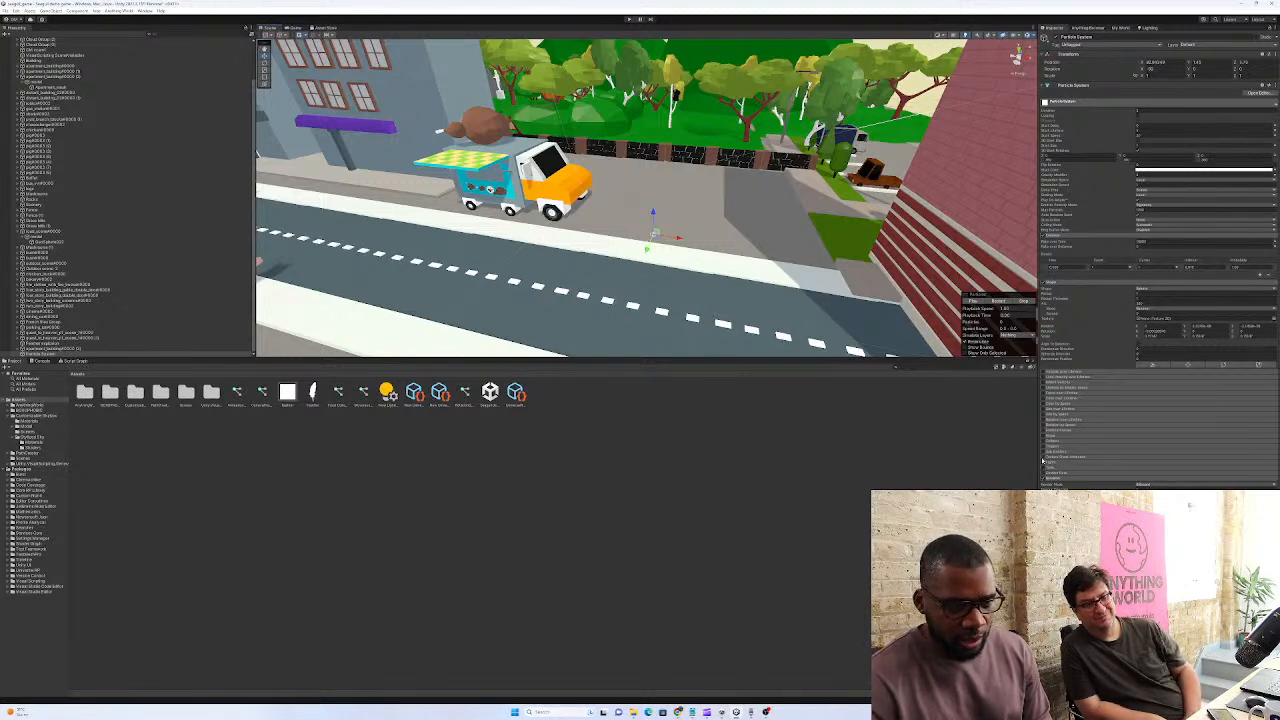
Enable the Noise module on the particle system and preview the feather burst in the scene
left_click(1046, 437)
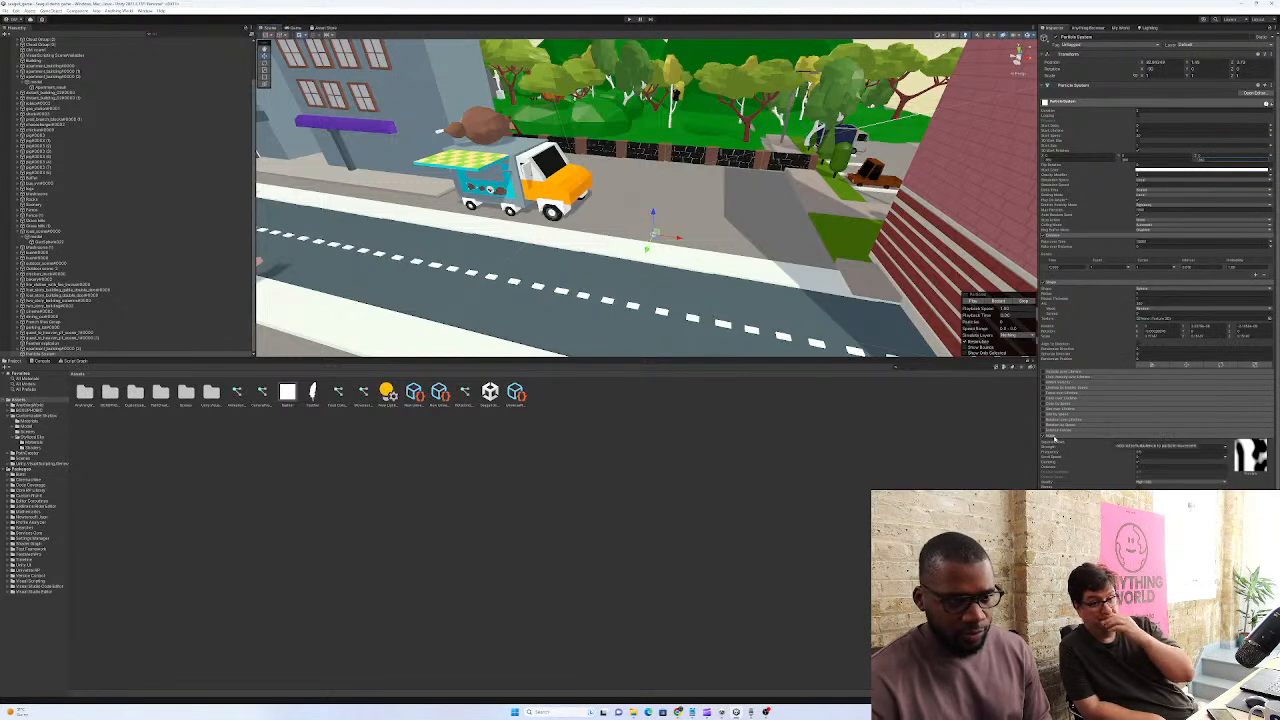
left_click(972, 302)
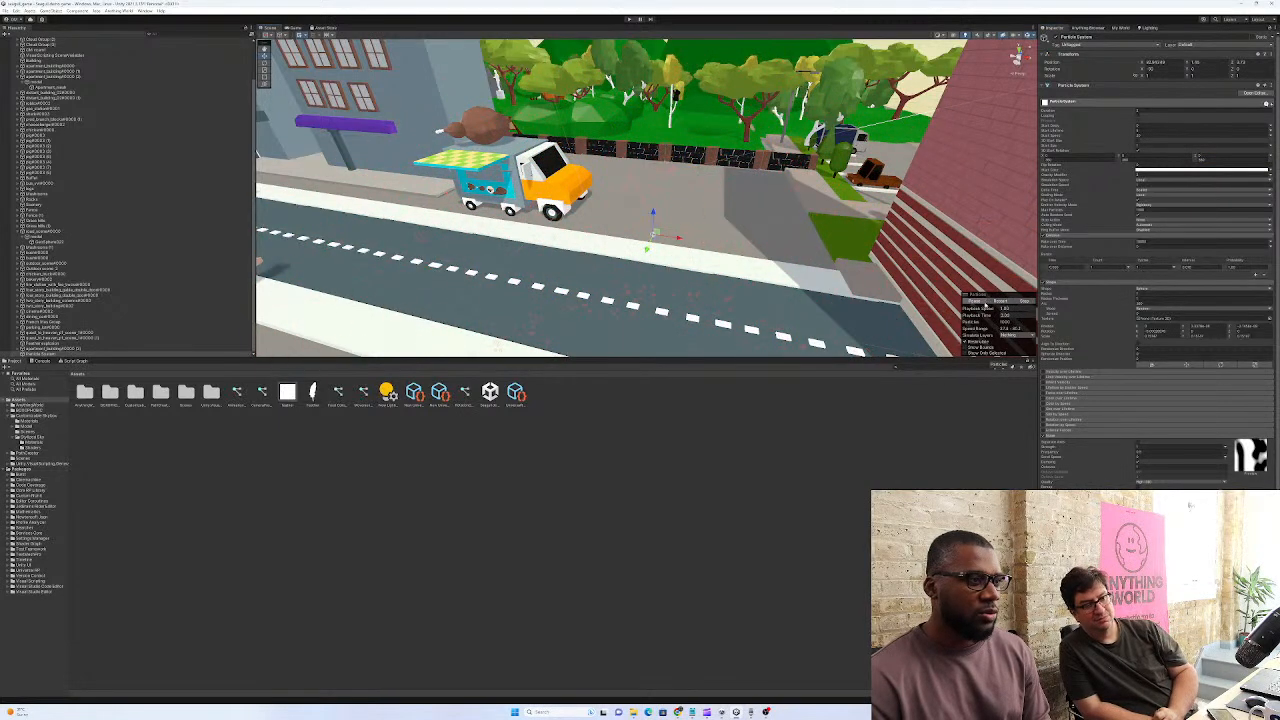
left_click(1023, 301)
left_click(974, 302)
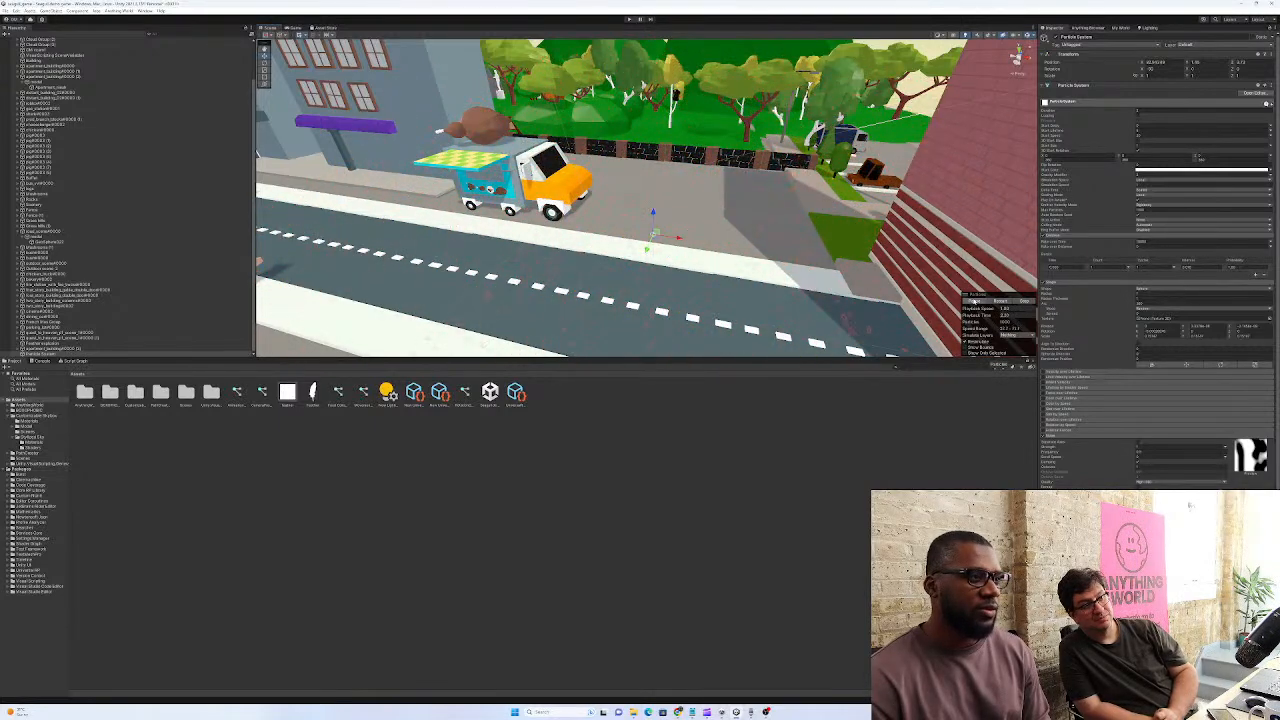
left_click(975, 303)
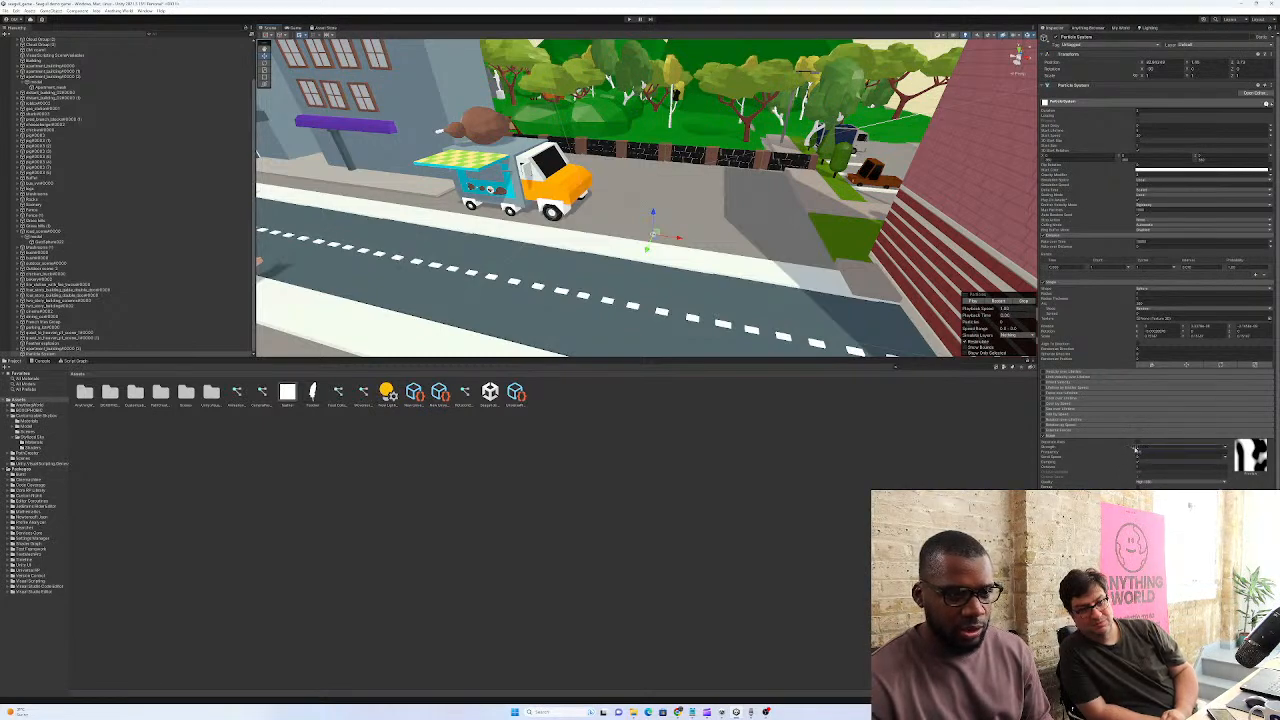
Adjust the particle system's noise settings and replay the feather burst to judge its motion
left_click(972, 301)
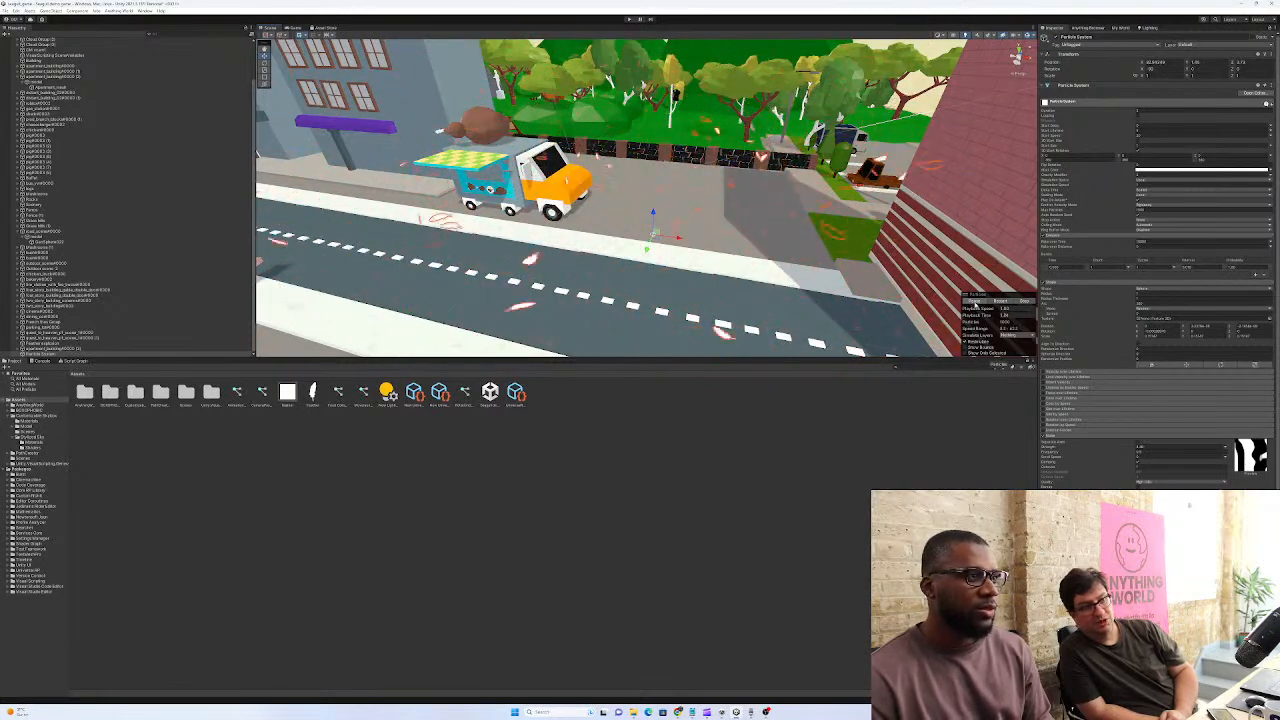
left_click(970, 302)
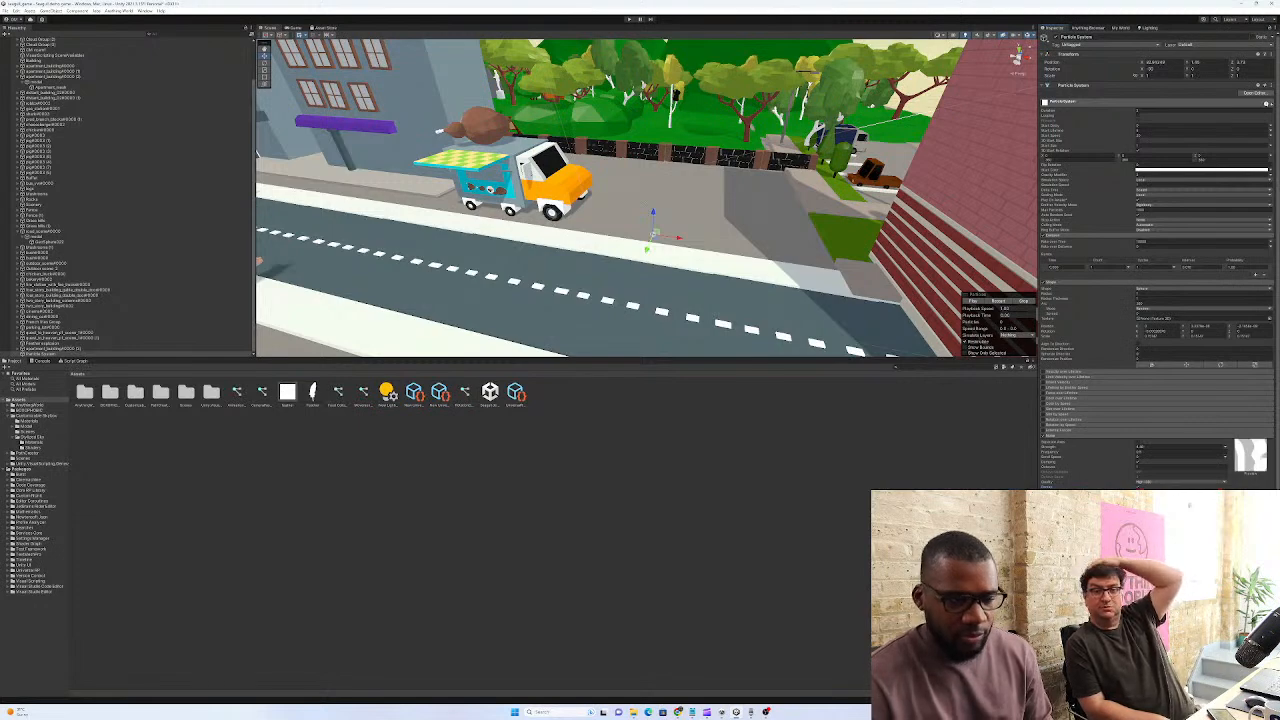
left_click(974, 301)
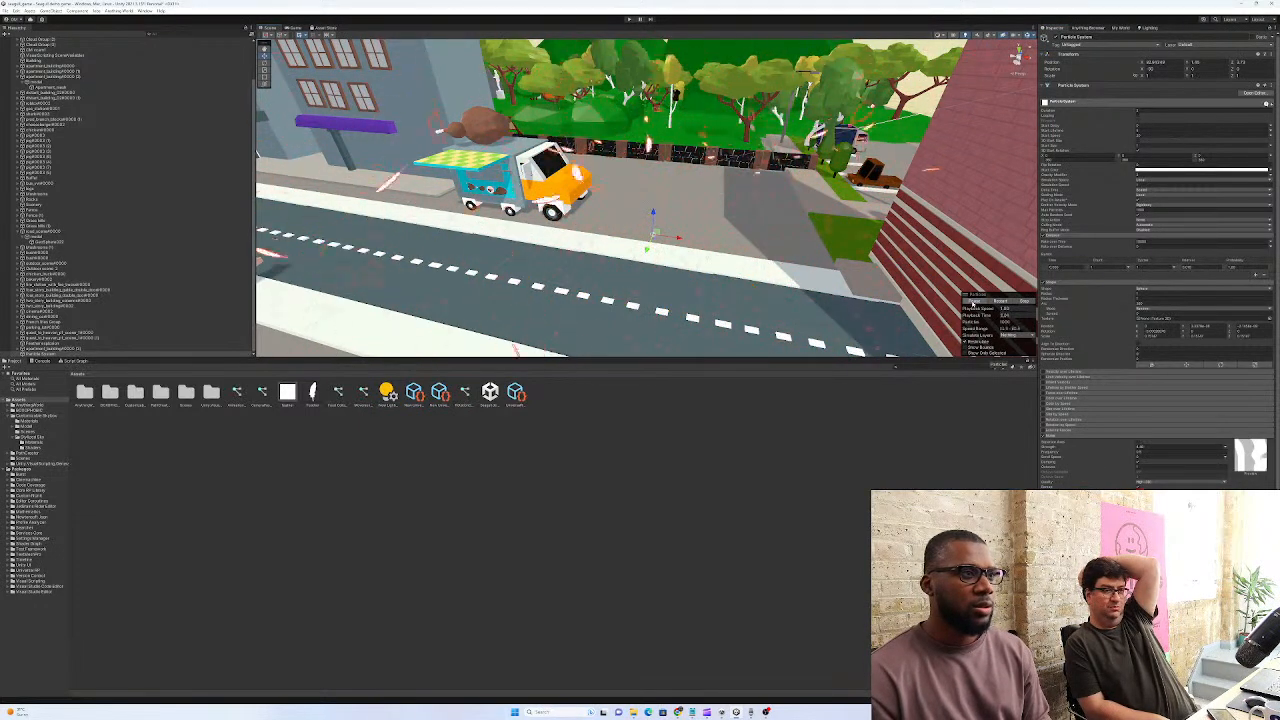
left_click(1023, 302)
left_click(974, 302)
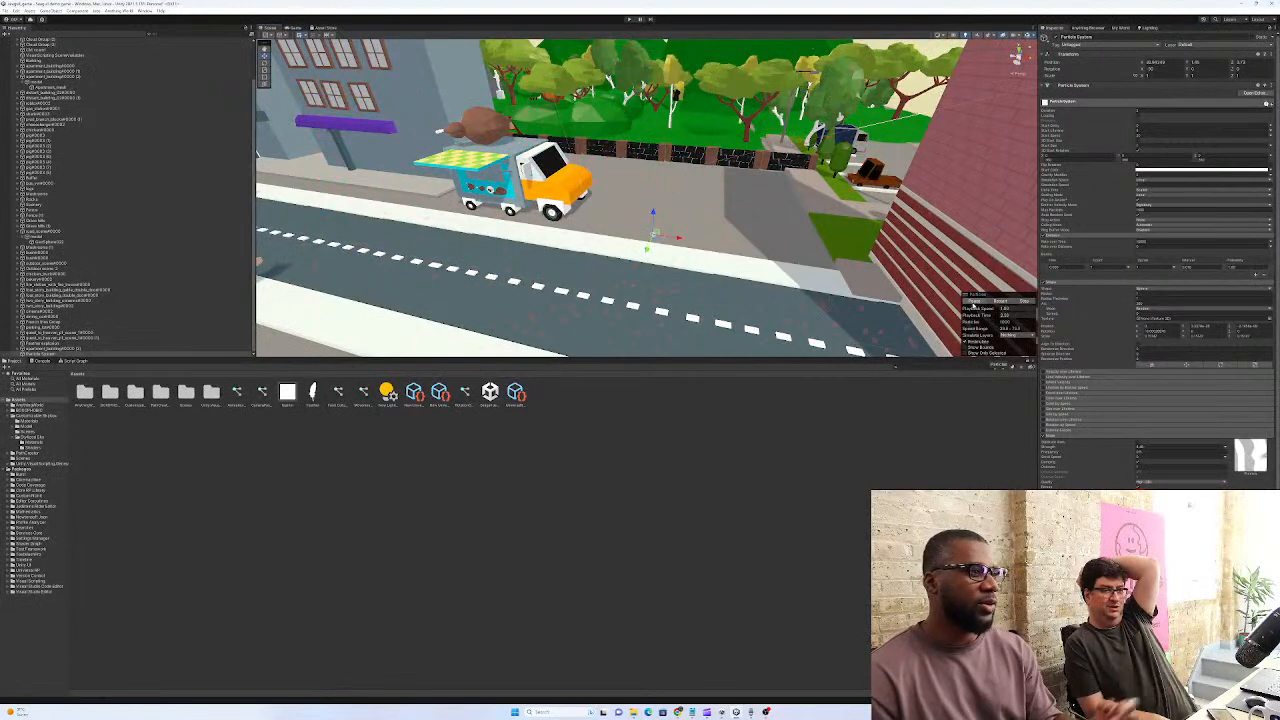
Scale the particle system down uniformly in the scene and replay the burst to check its size
key("s")
right_click_drag(772, 268, 643, 112)
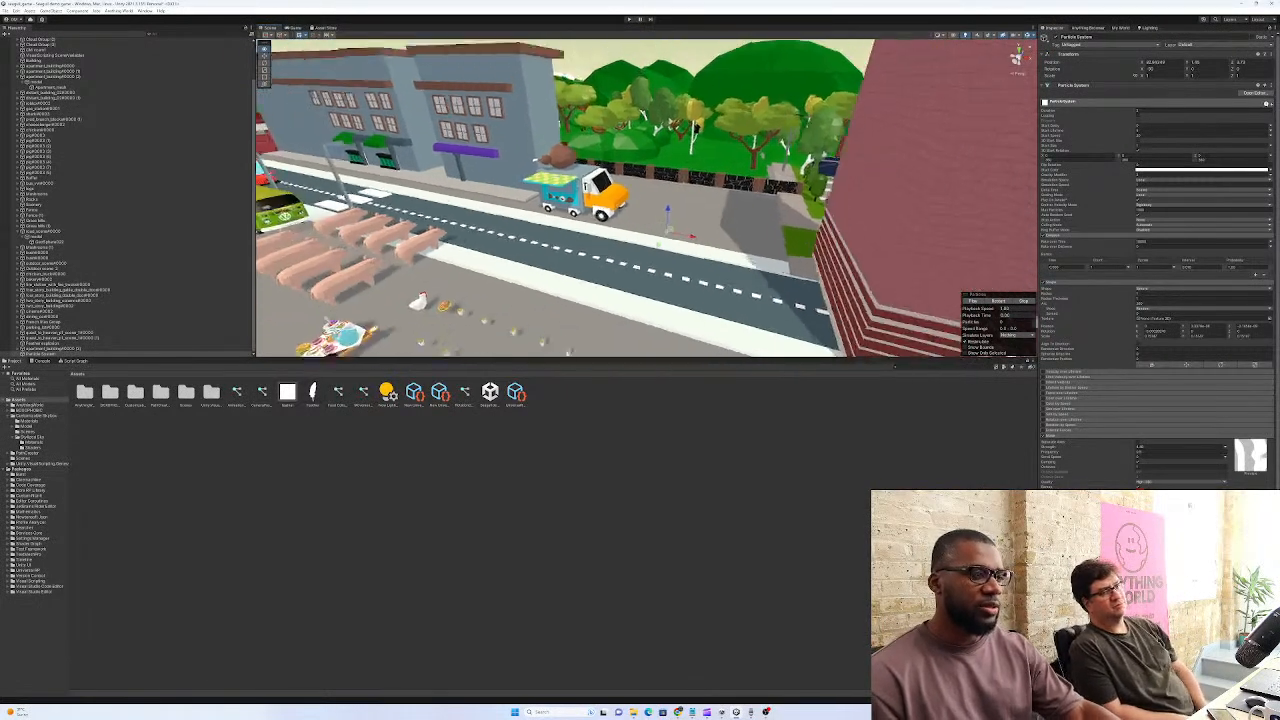
scroll(750, 262, "down", 10)
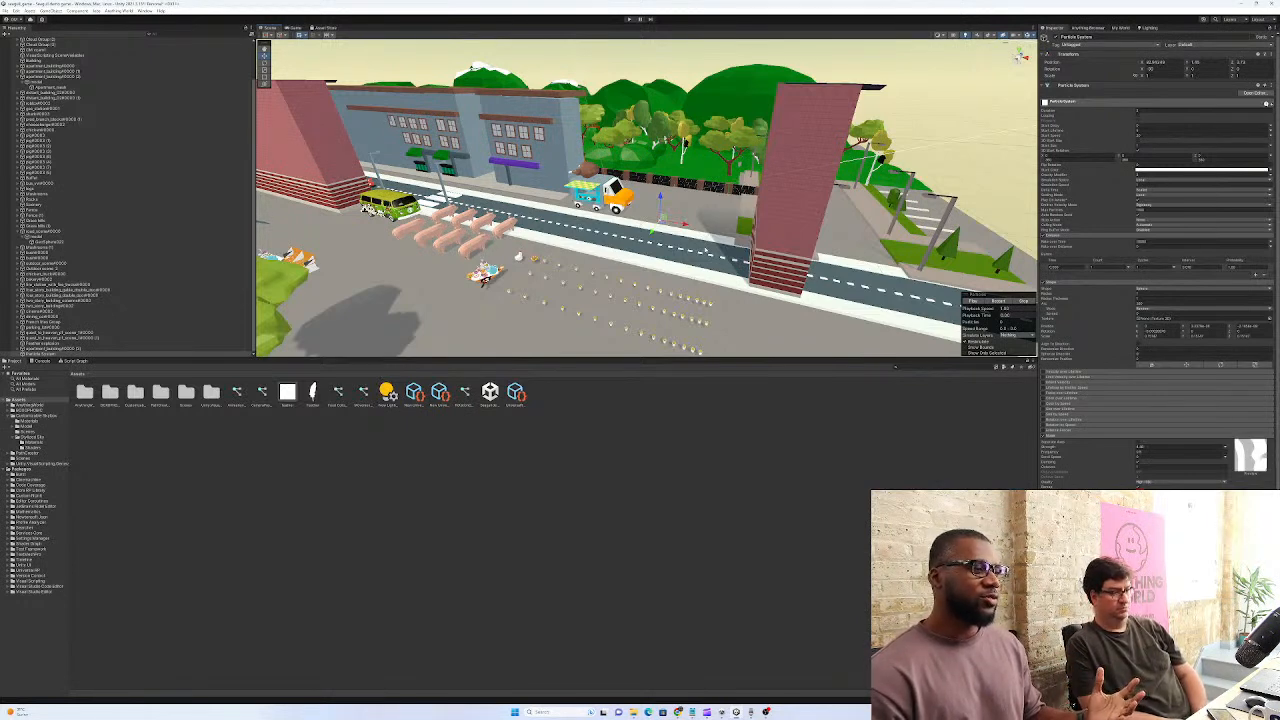
scroll(648, 198, "up", 12)
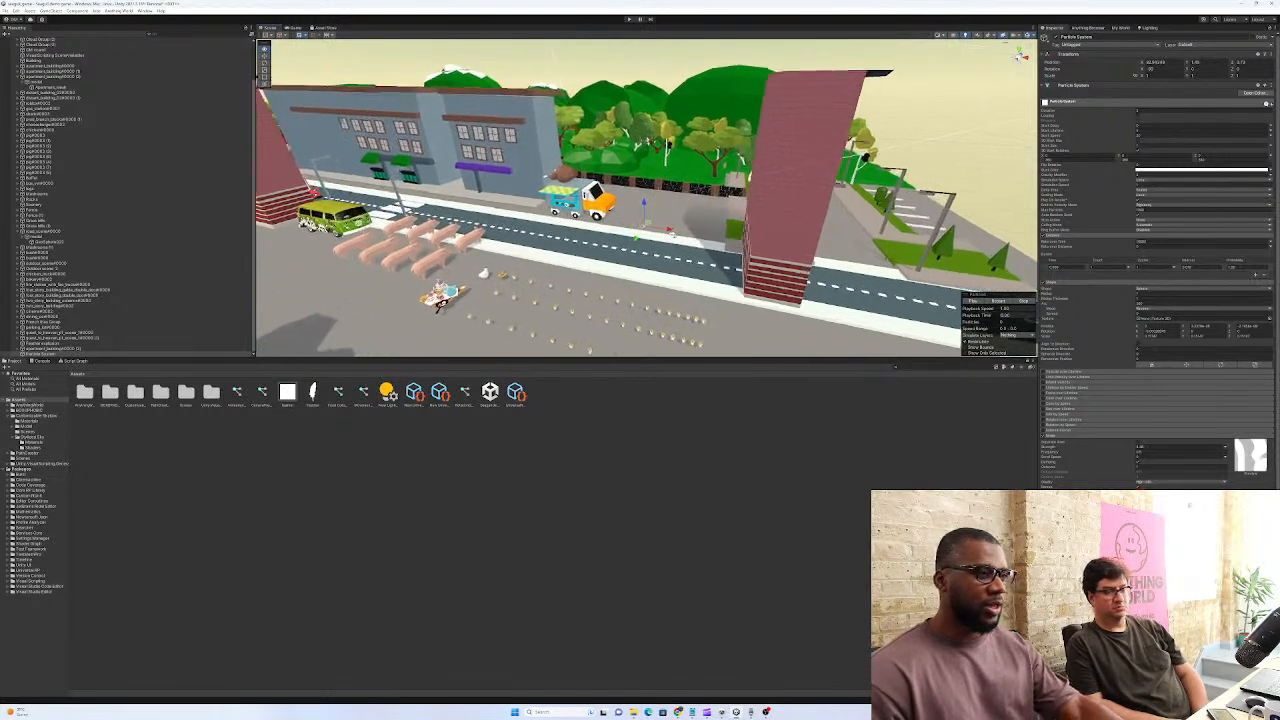
scroll(648, 198, "up", 2)
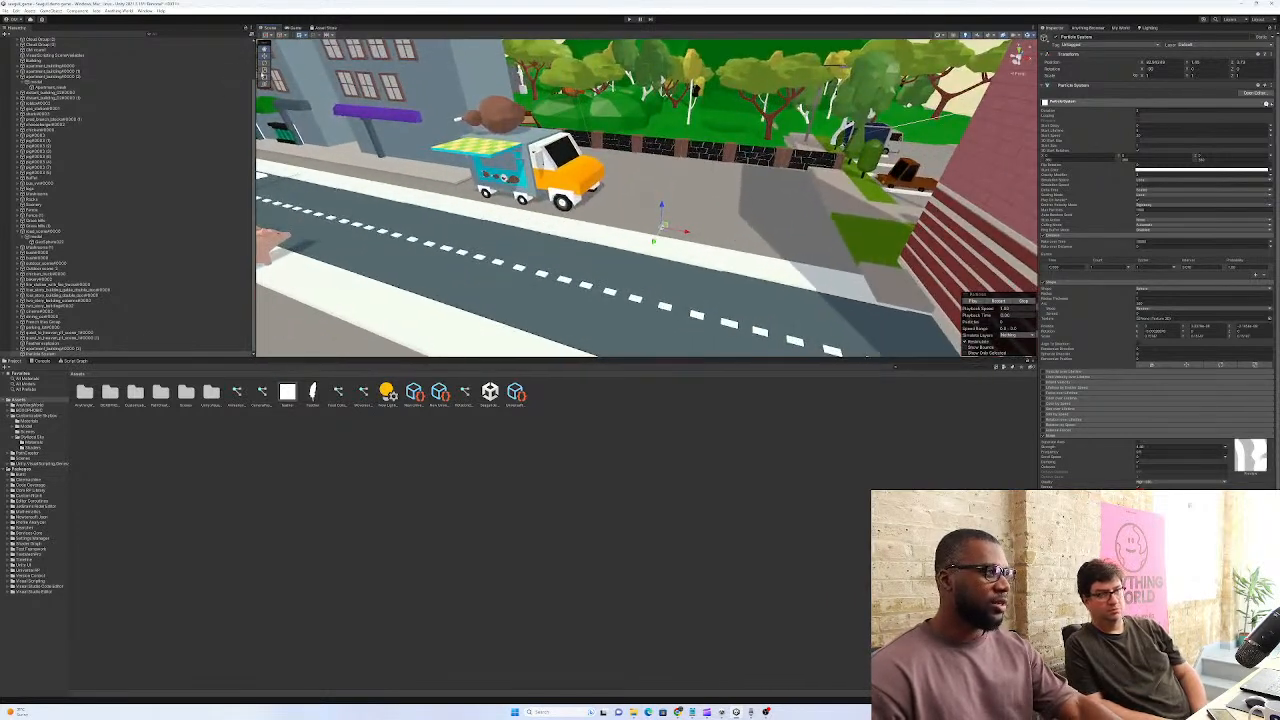
left_click_drag(661, 229, 660, 229)
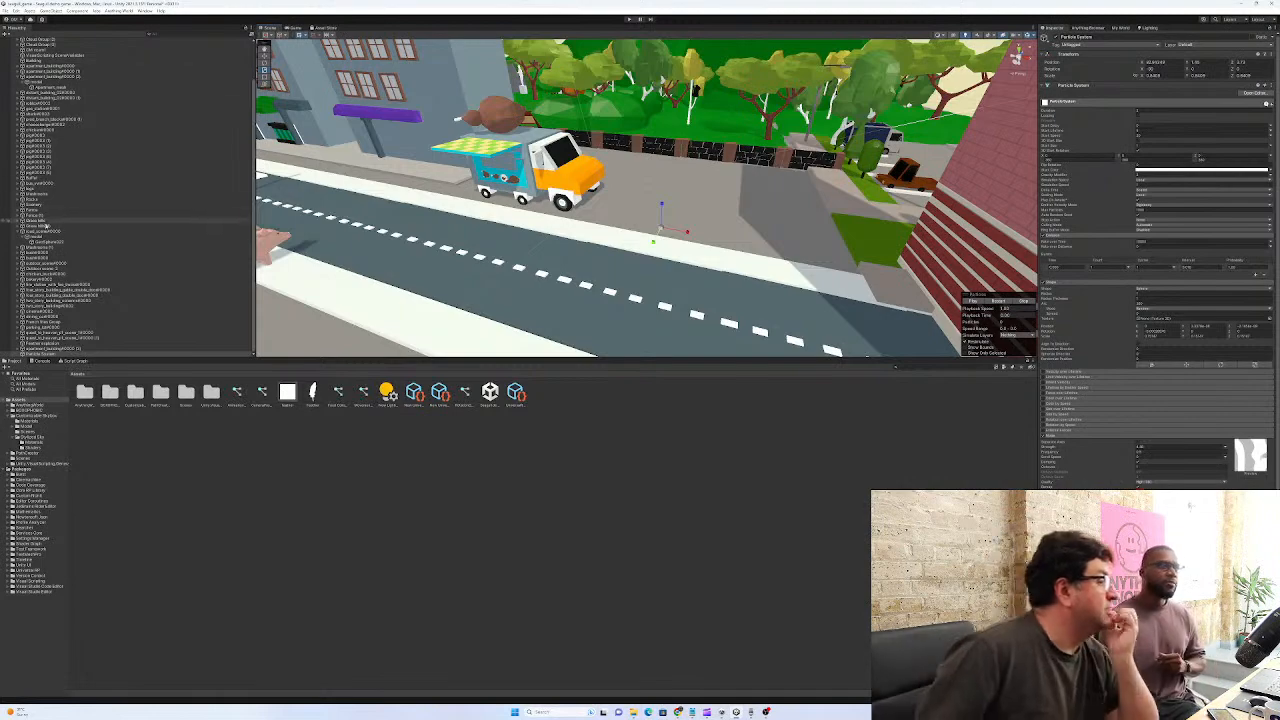
left_click(52, 354)
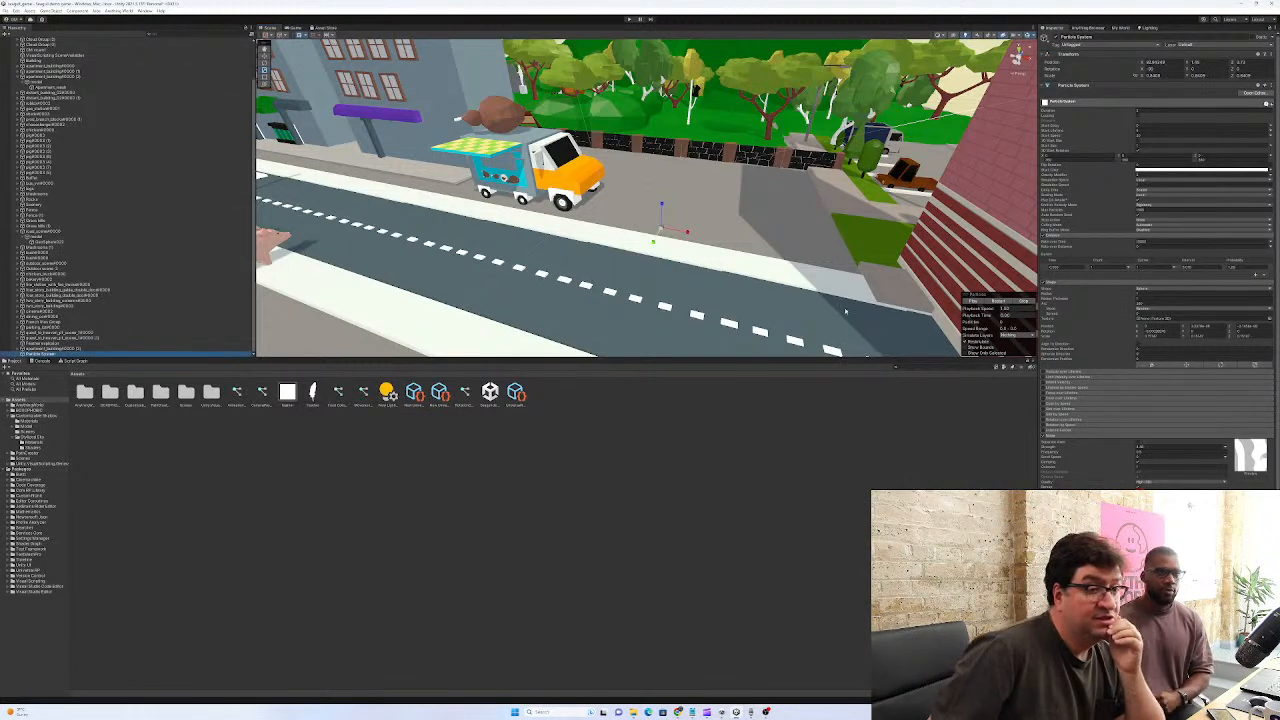
left_click(974, 301)
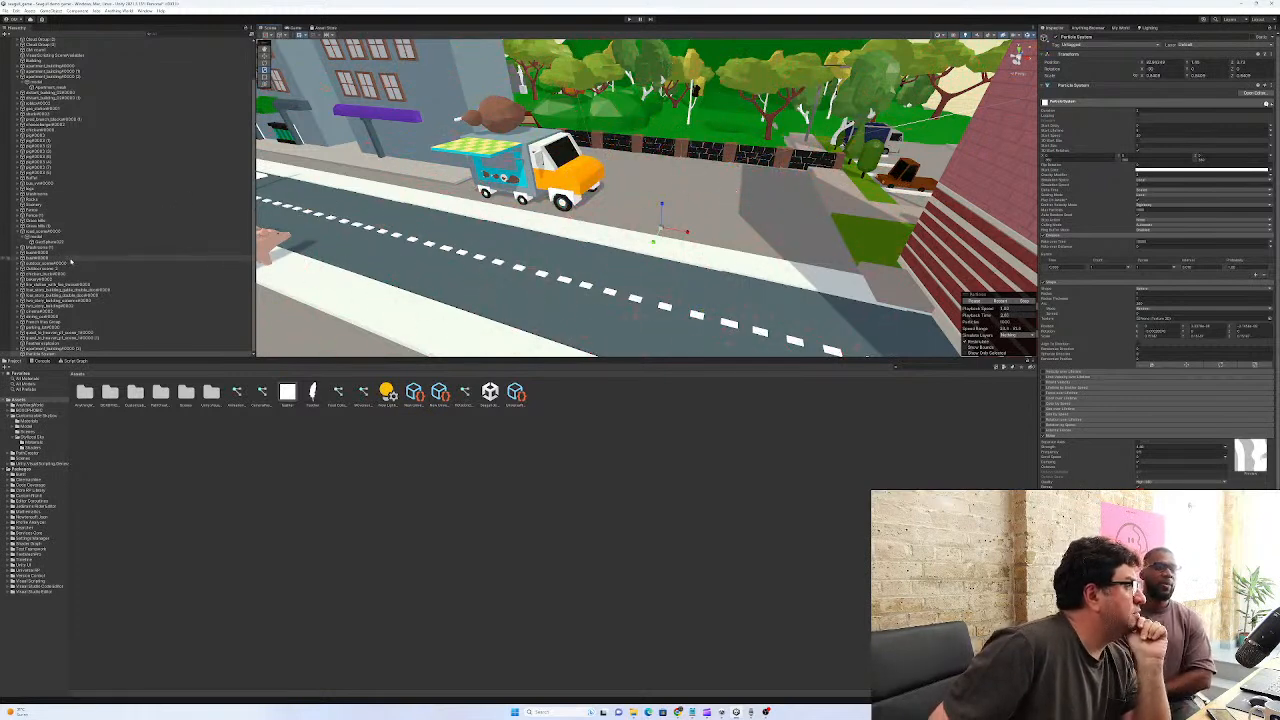
Parent the particle system to the seagull's root object in the hierarchy
left_click(48, 355)
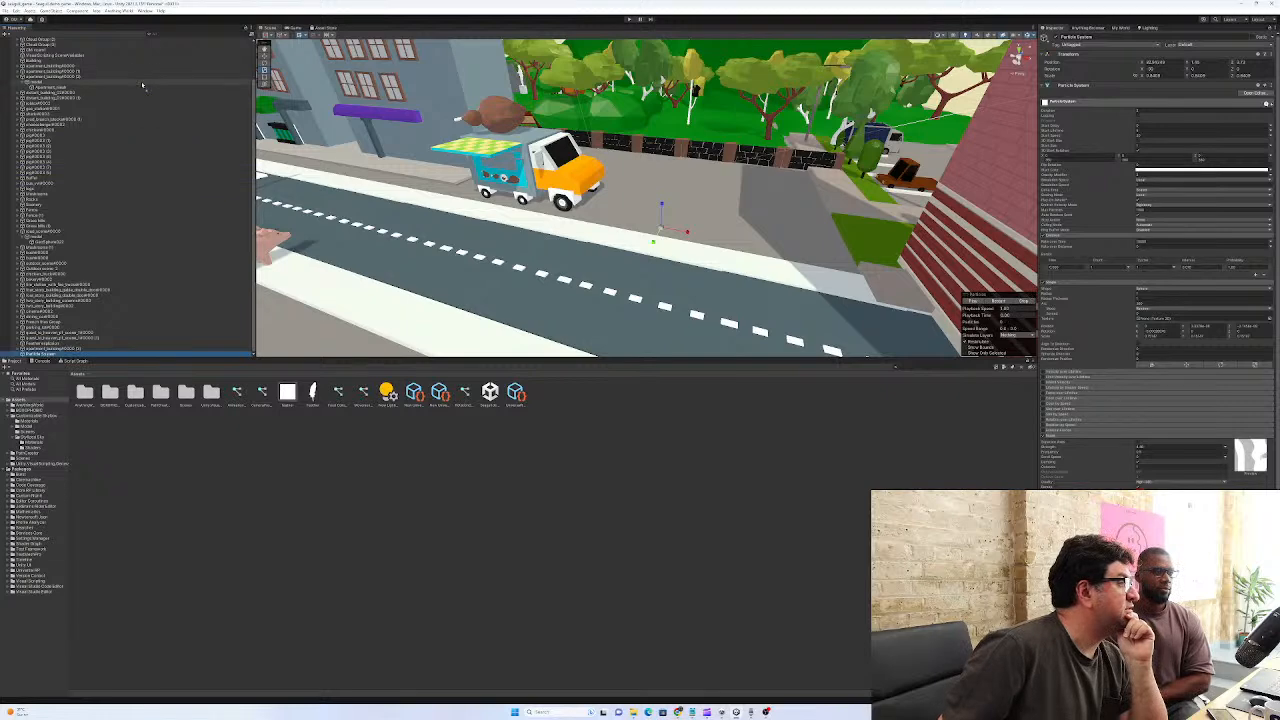
scroll(173, 47, "up", 5)
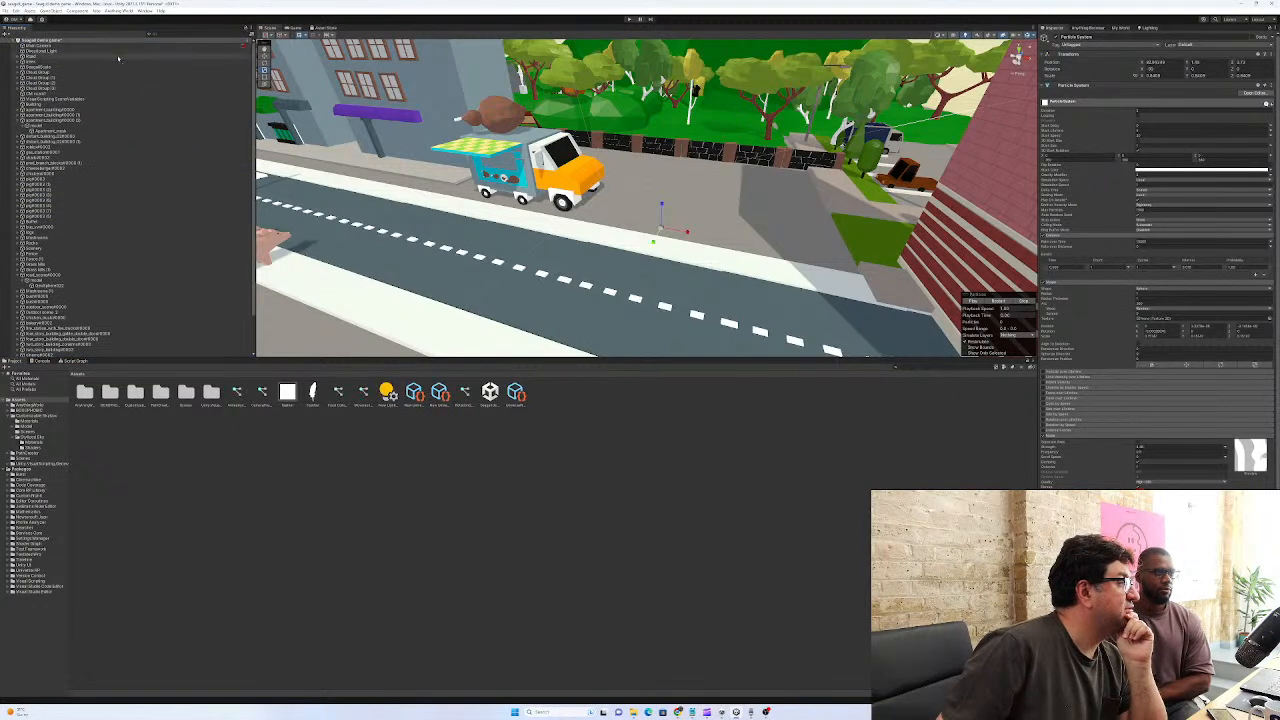
left_click_drag(118, 59, 44, 68)
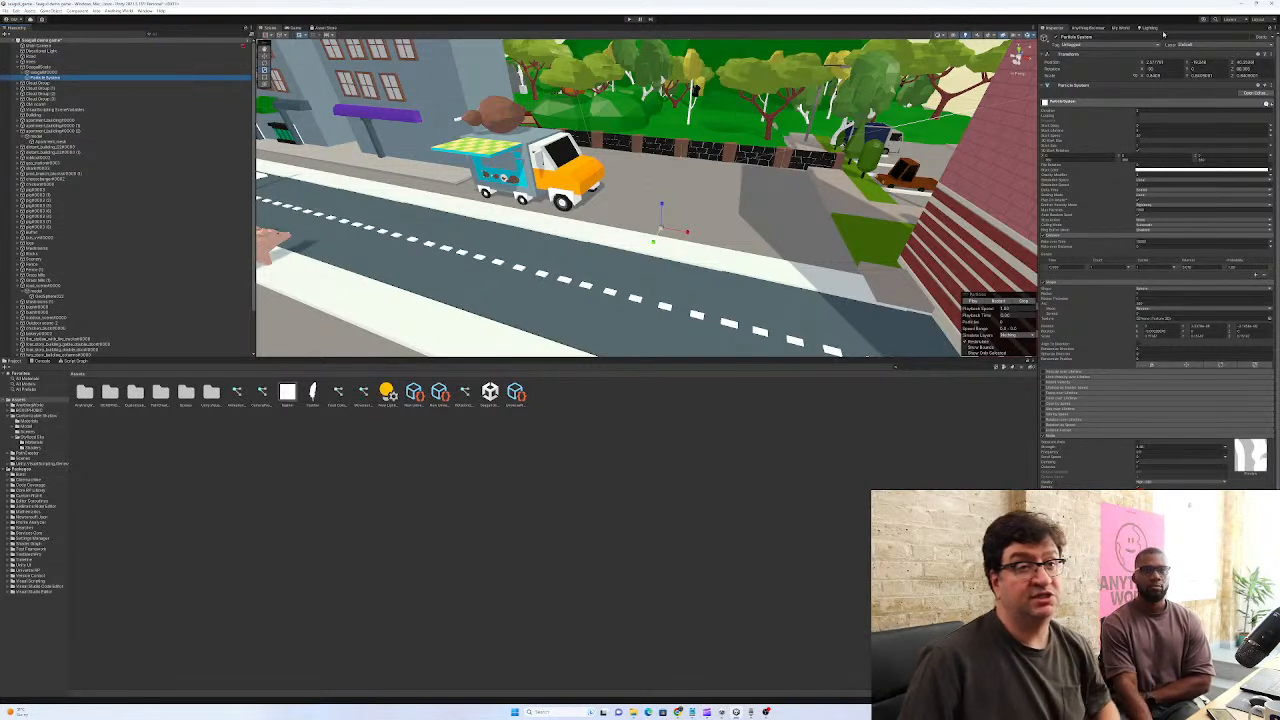
Set the particle system's local position to 0, 0, 0 and check the burst's placement at the seagull
left_click(1158, 62)
type("0")
key("Tab")
type("0")
key("Tab")
type("0")
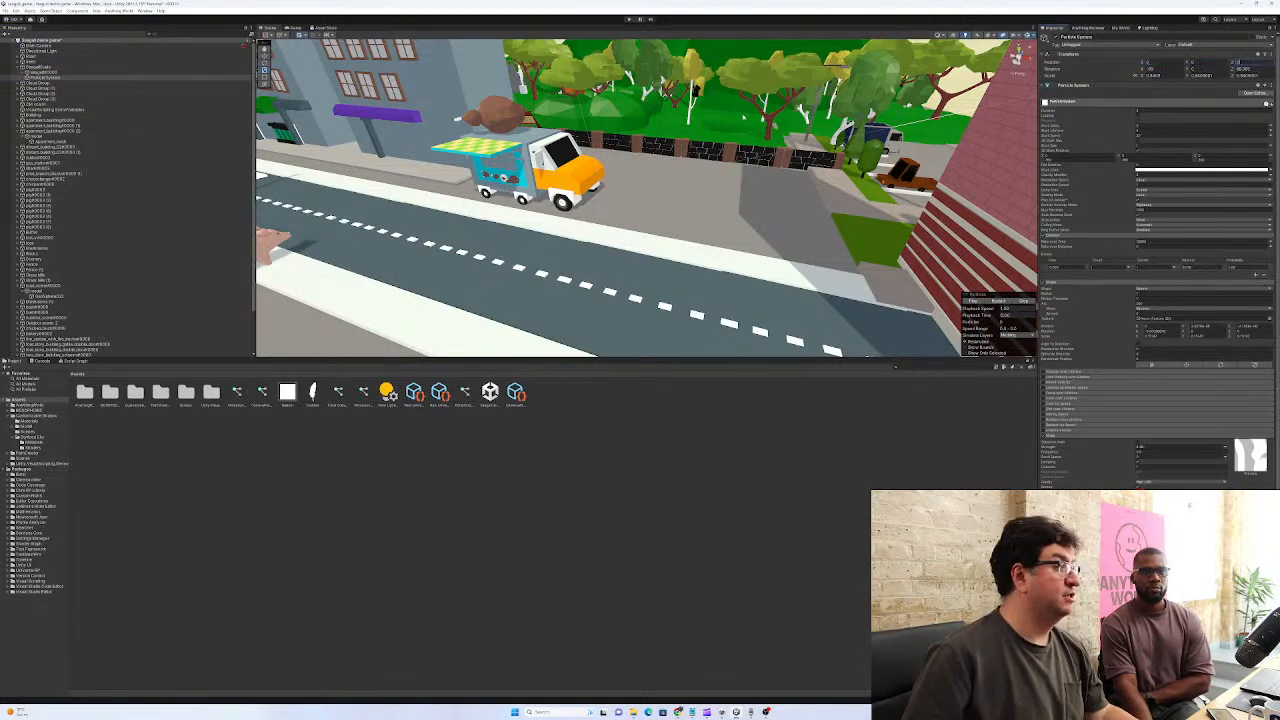
double_click(64, 68)
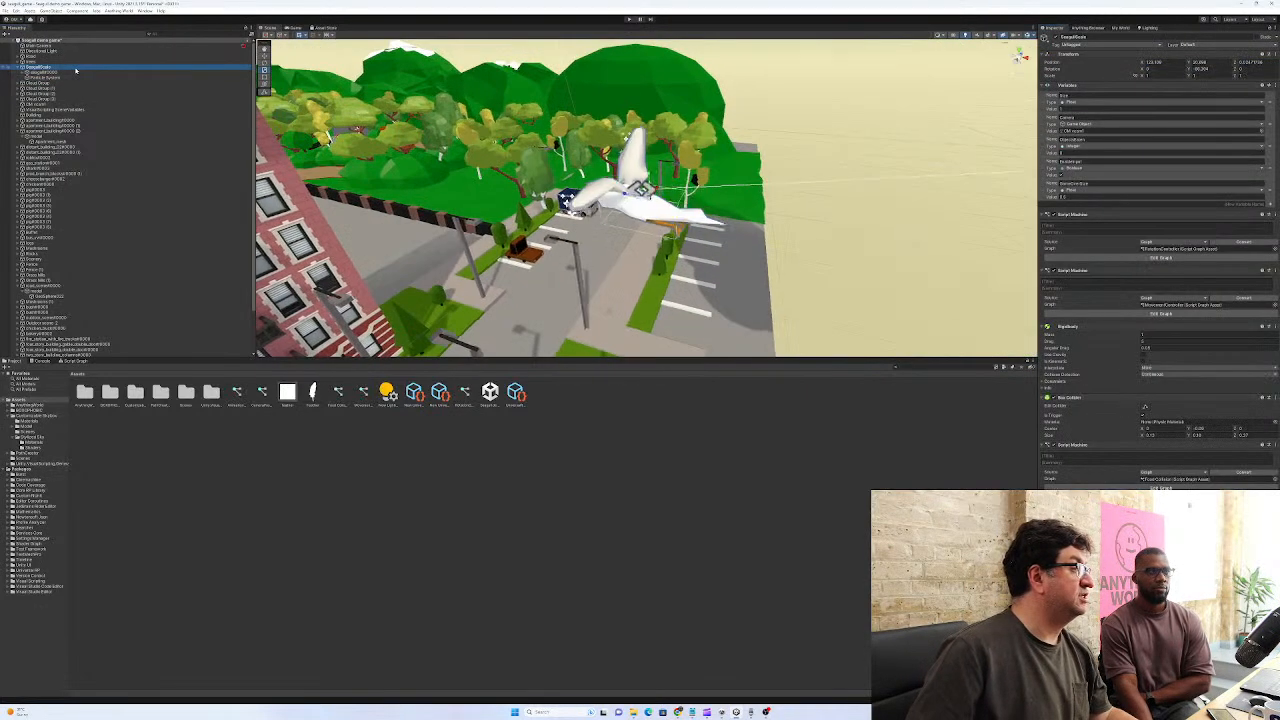
left_click(60, 77)
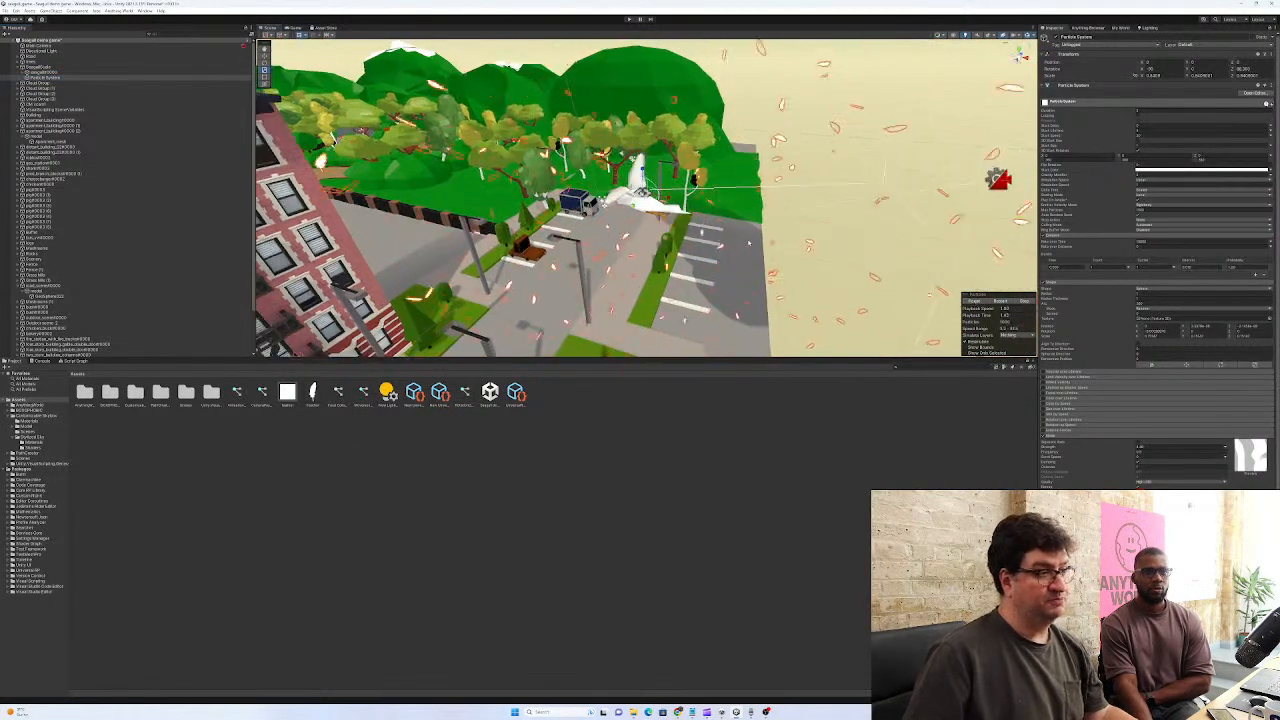
Open the seagull root's Food Collision script graph and move the final Set Variable nodes and their Boolean away to make room
left_click(660, 450)
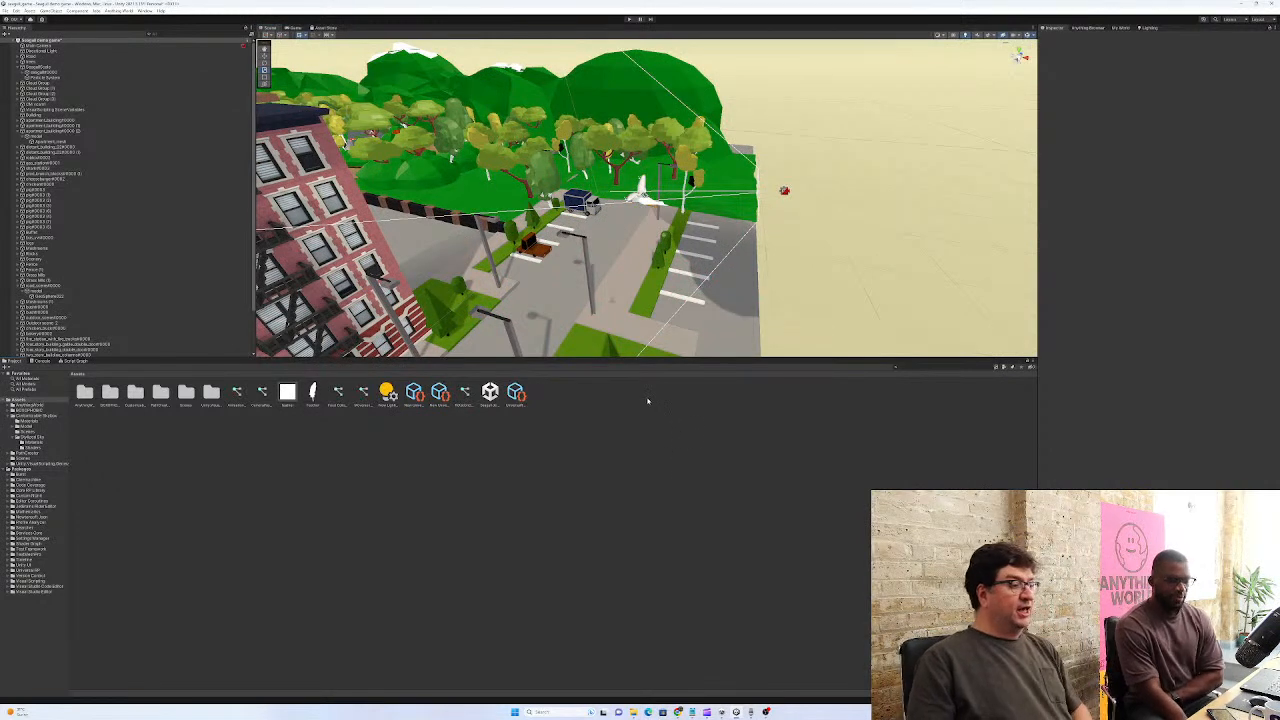
left_click(51, 67)
left_click(1160, 488)
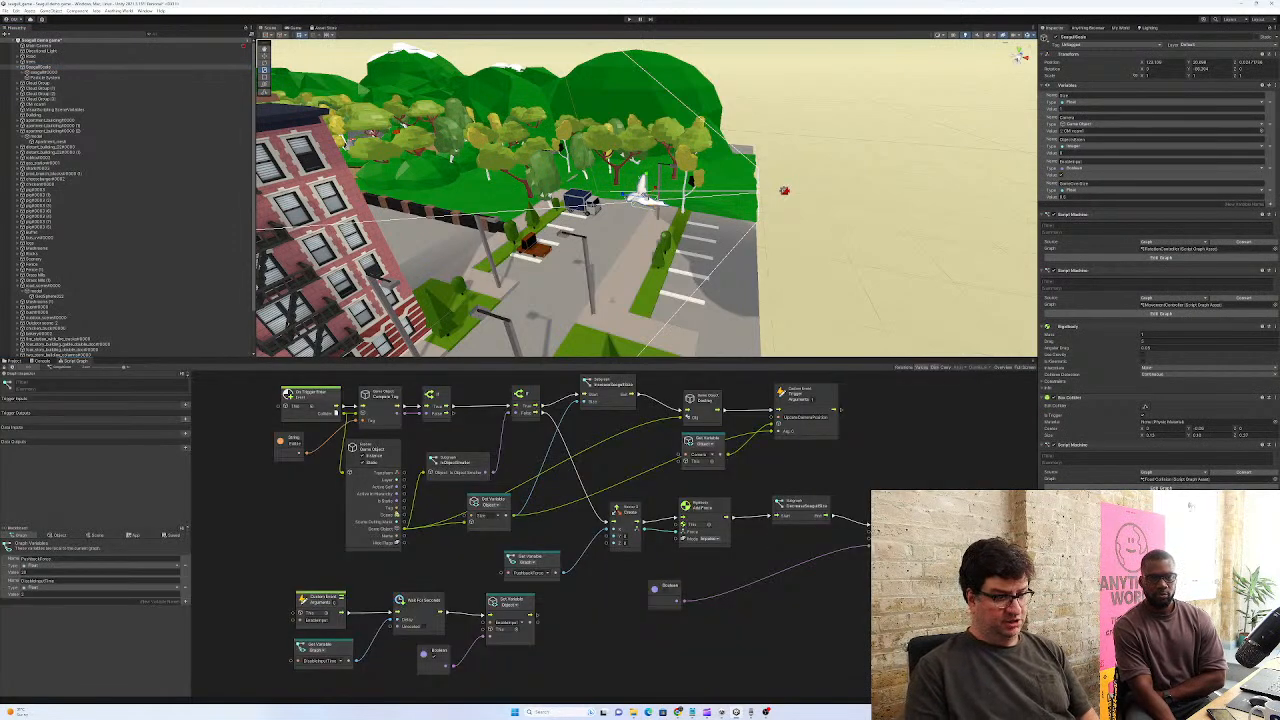
middle_click_drag(933, 572, 751, 554)
left_click_drag(672, 460, 829, 559)
left_click_drag(730, 496, 846, 492)
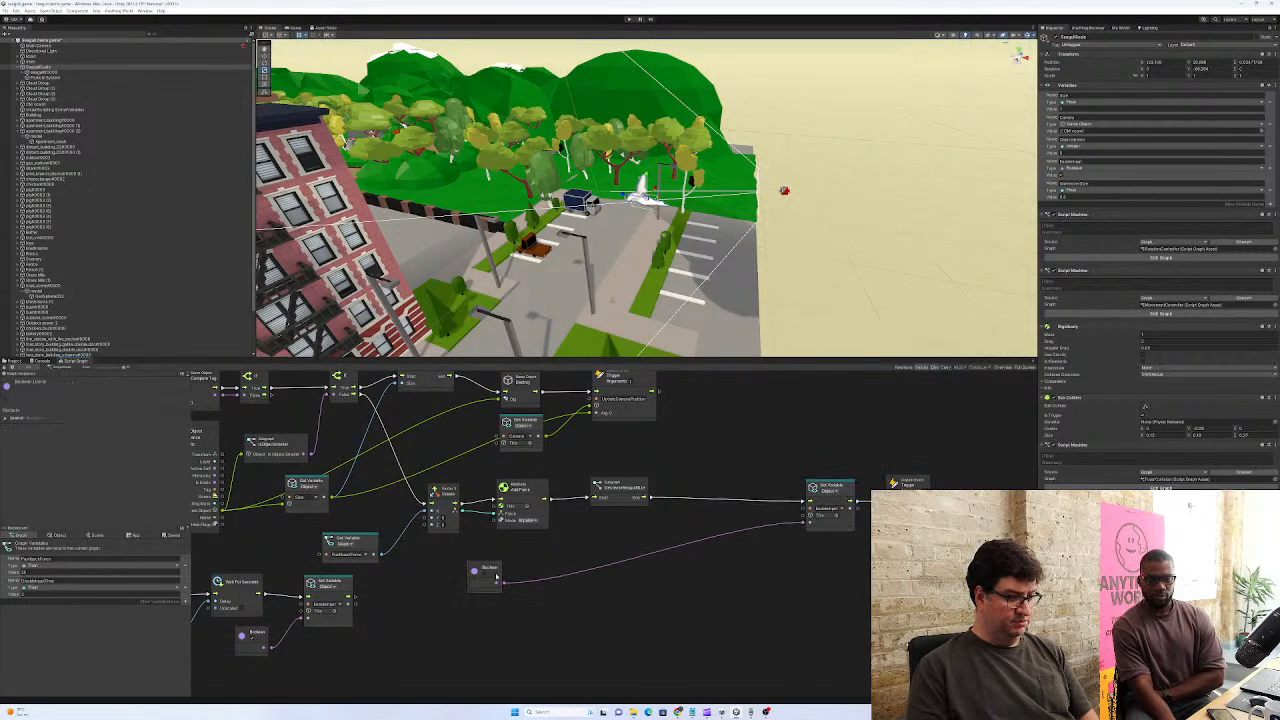
left_click_drag(509, 568, 752, 556)
Add a Particle System Play node and wire it between the subgraph after Add Force and the following Set Variable node
right_click(700, 416)
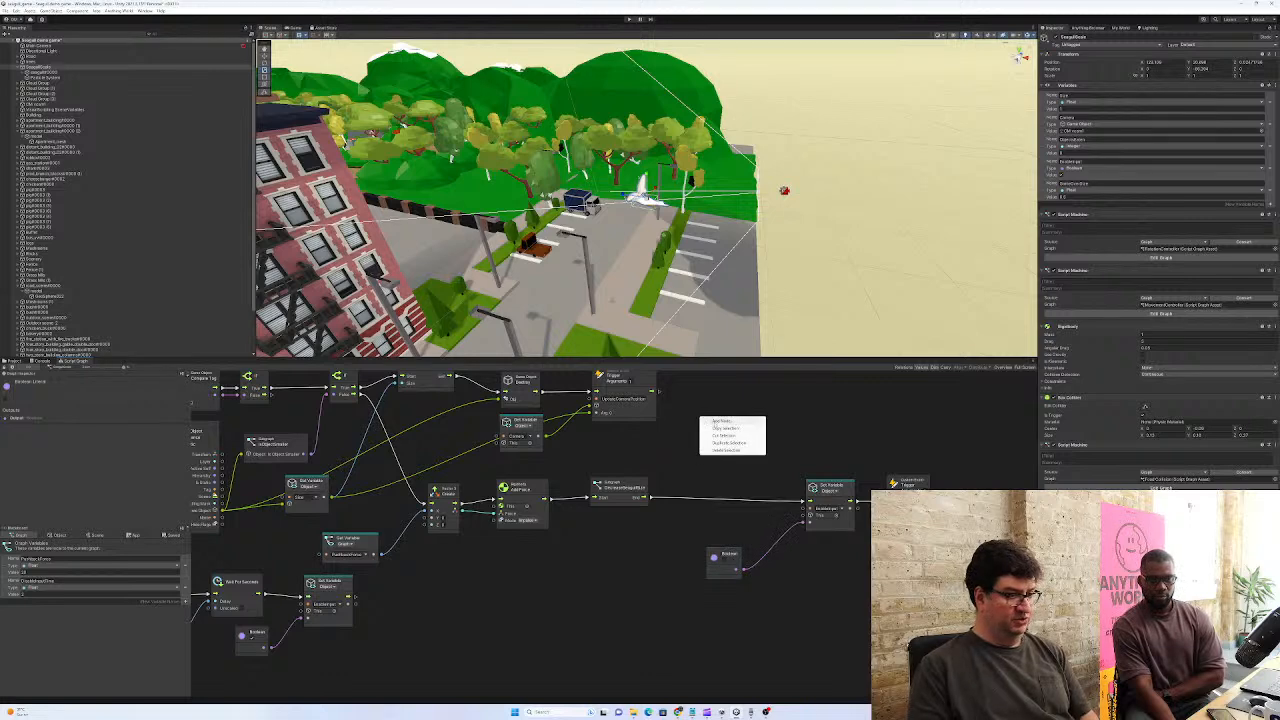
left_click(715, 421)
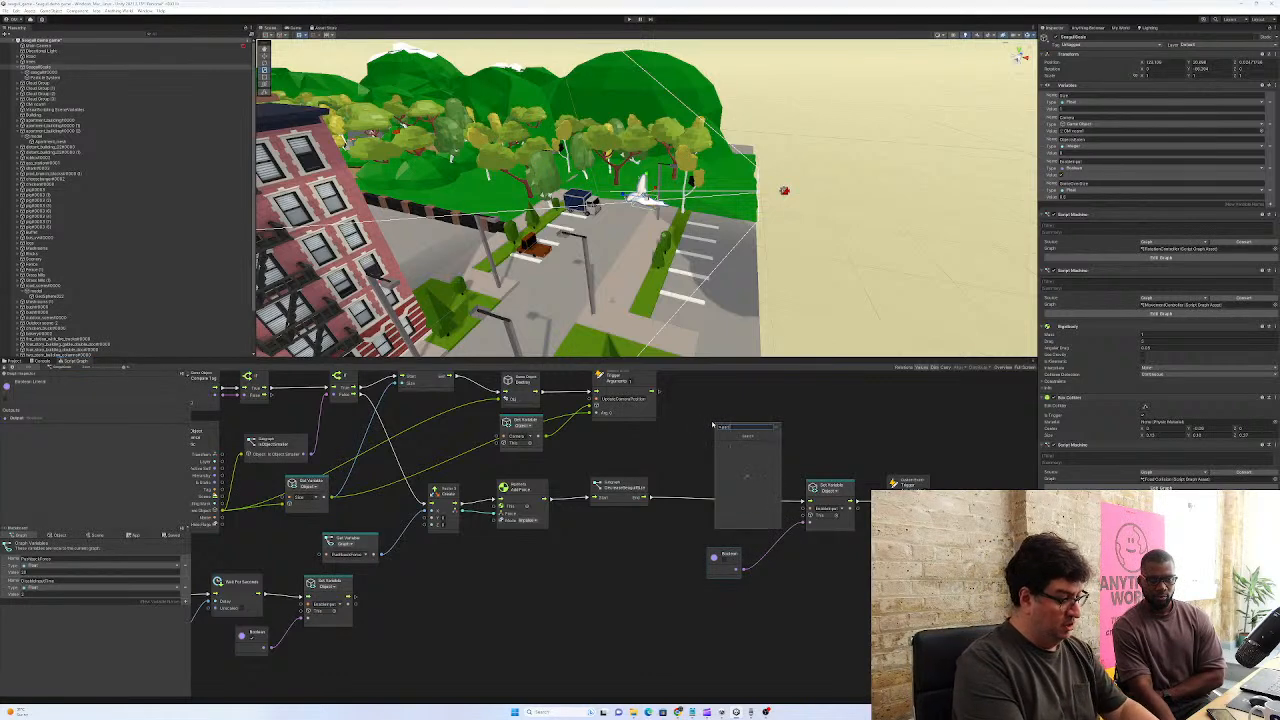
type("particle")
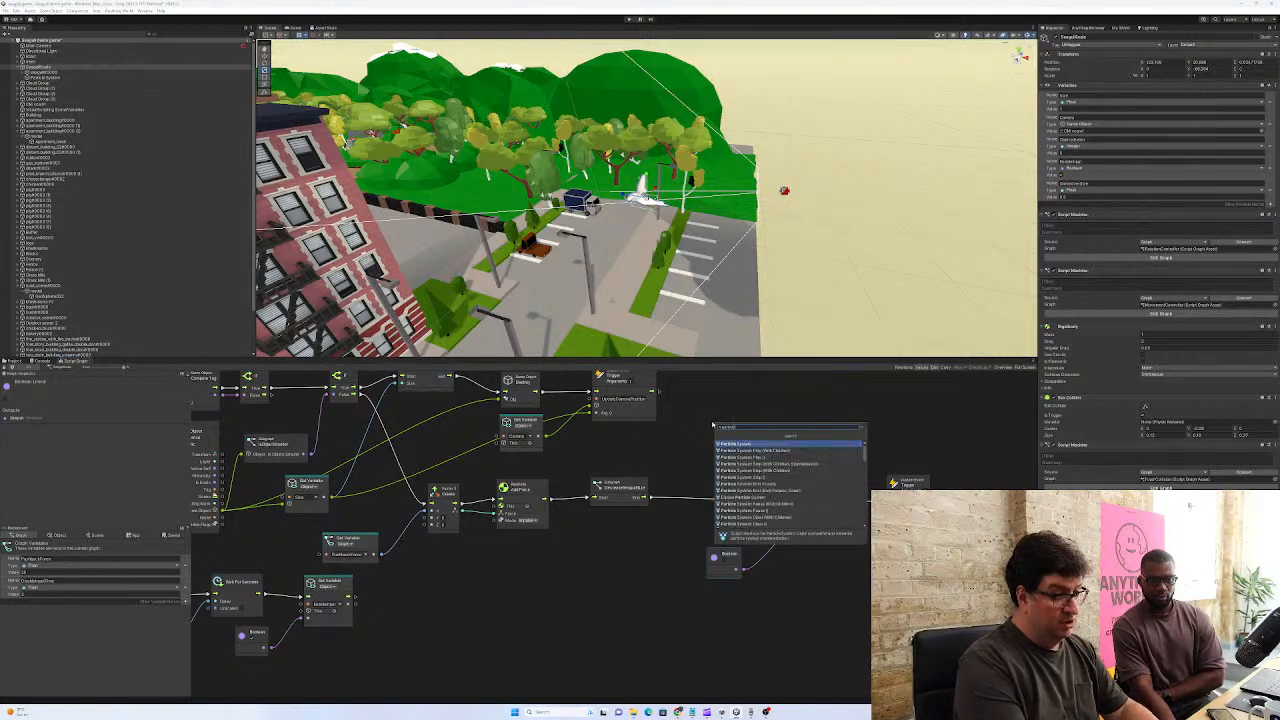
left_click(787, 451)
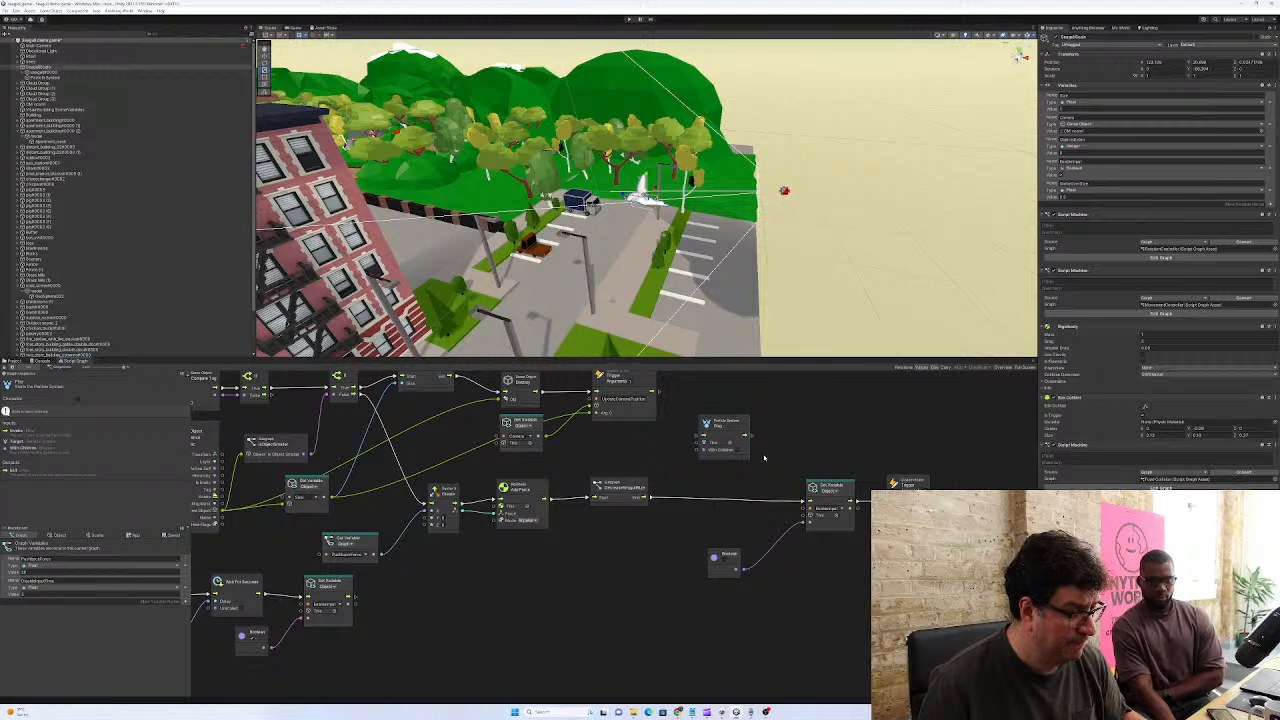
left_click_drag(652, 498, 810, 507)
left_click_drag(723, 427, 728, 466)
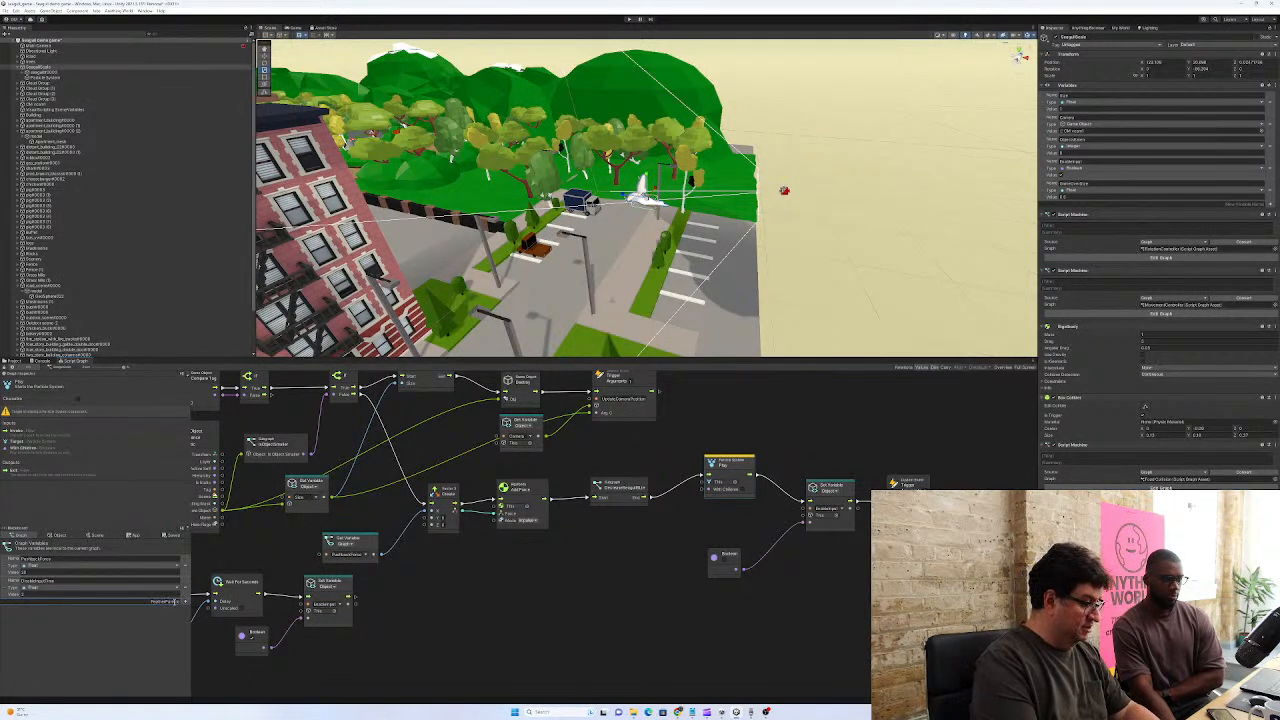
Add a graph variable for the feather particle system and set its type to Game Object
left_click(175, 601)
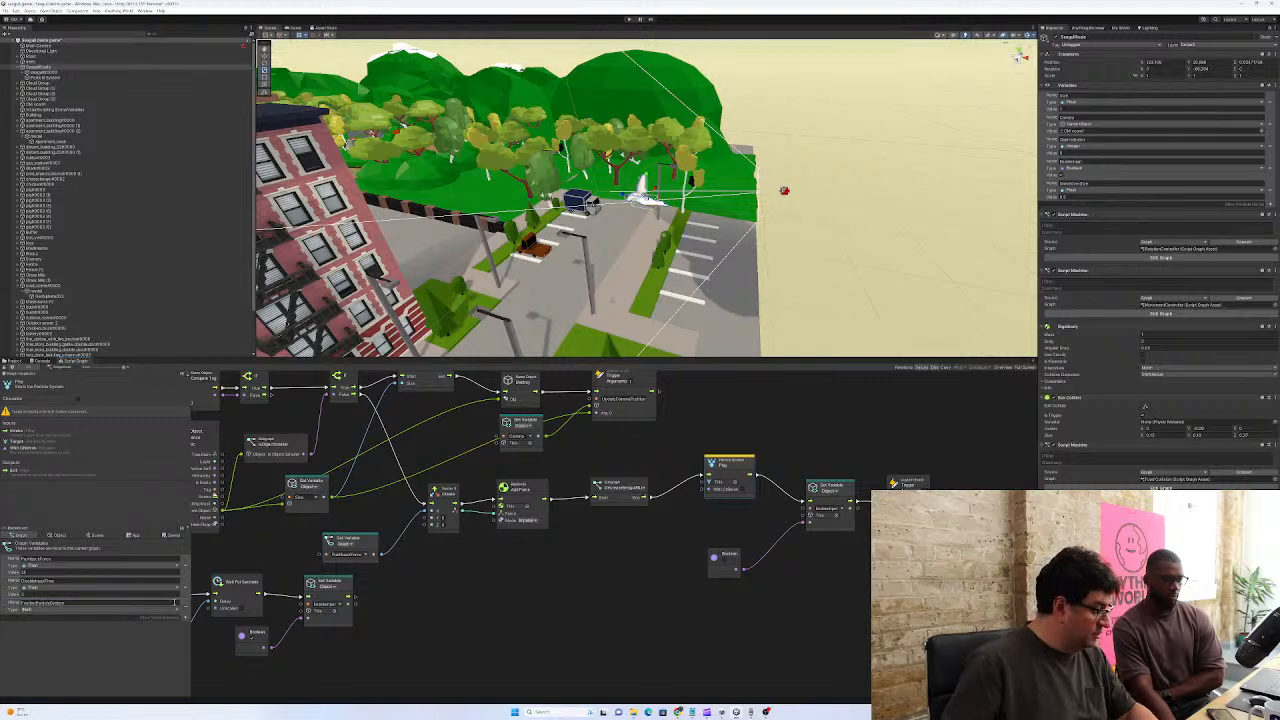
left_click(110, 596)
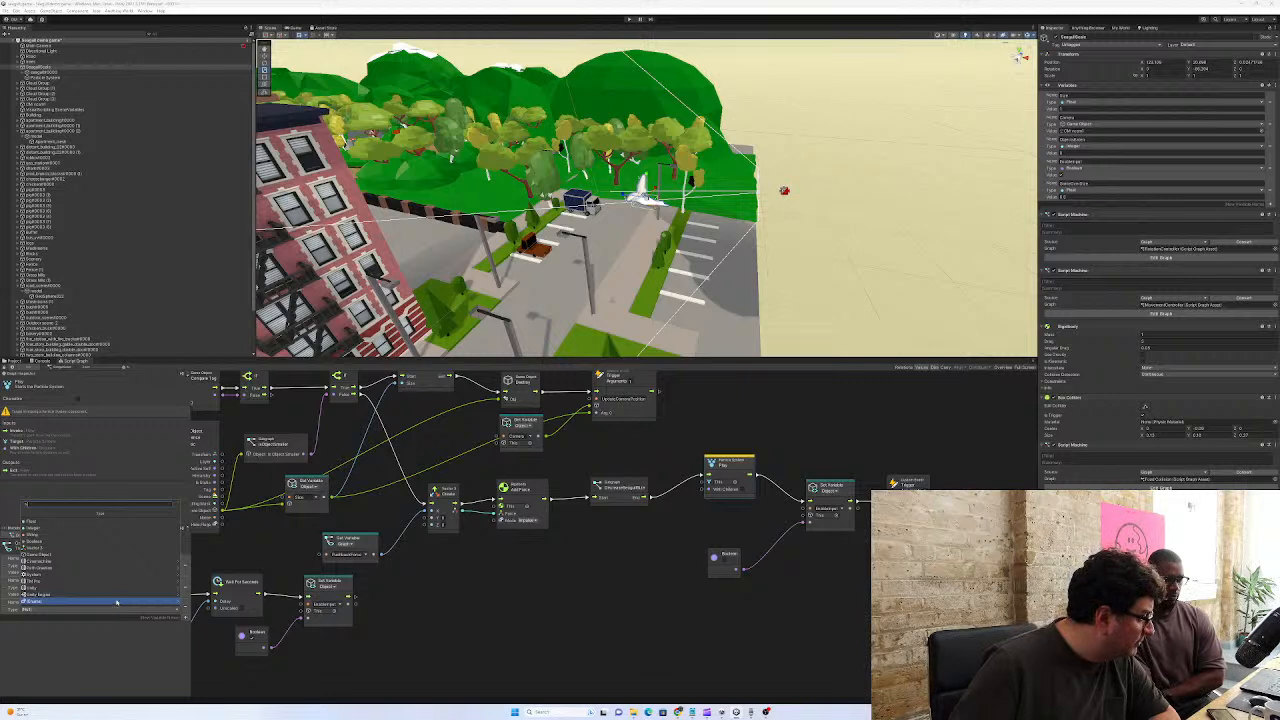
left_click(57, 554)
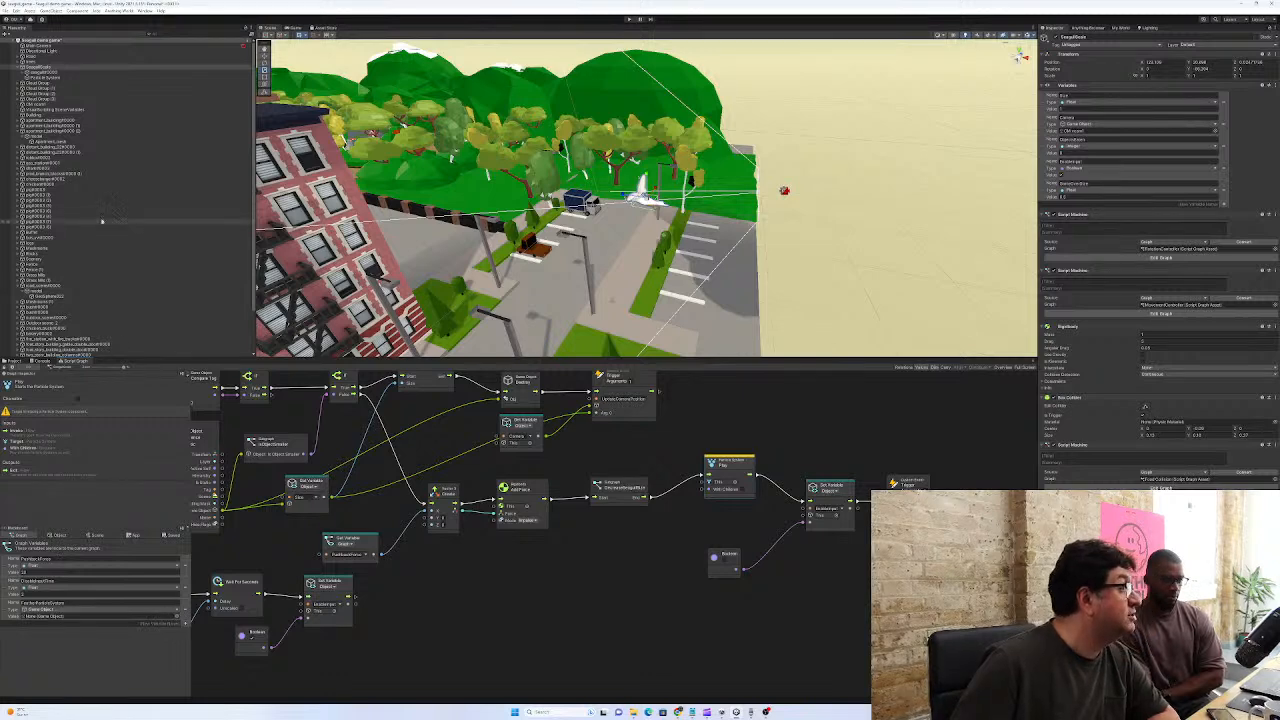
Try to assign the seagull's Particle System object as the value of the FeatherParticleSystem graph variable
left_click(60, 77)
left_click_drag(59, 338, 50, 631)
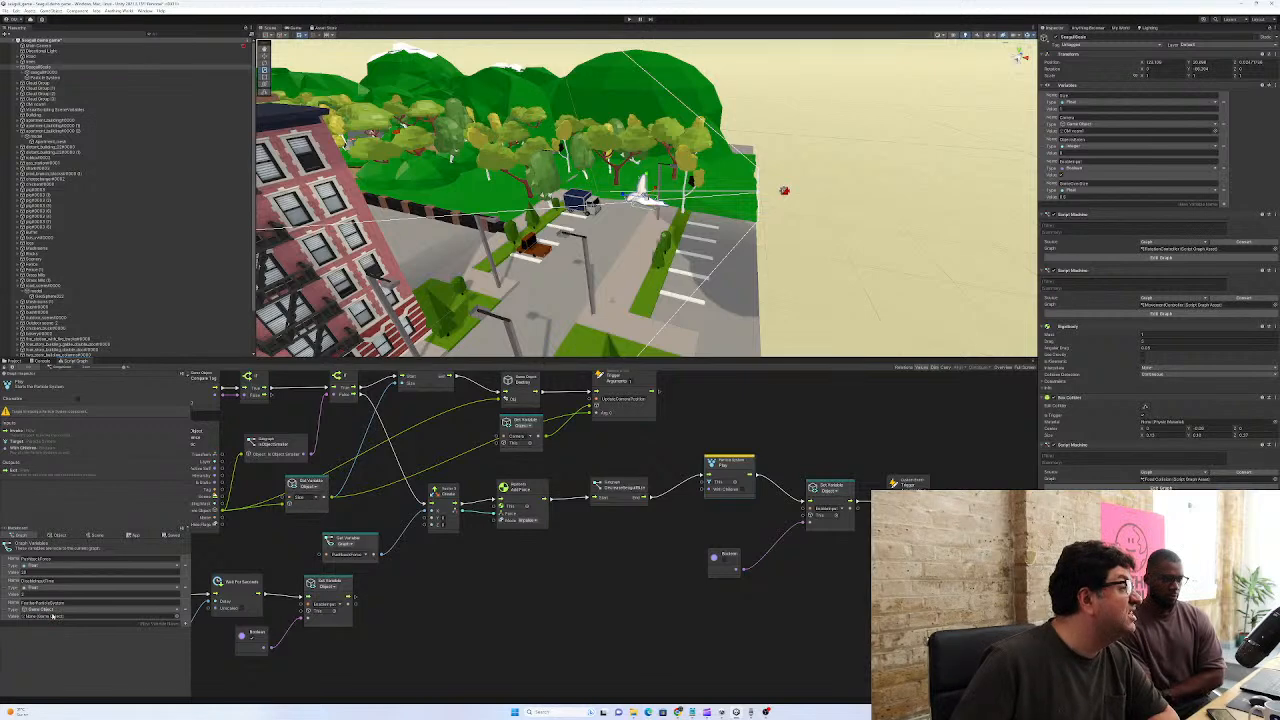
left_click(178, 617)
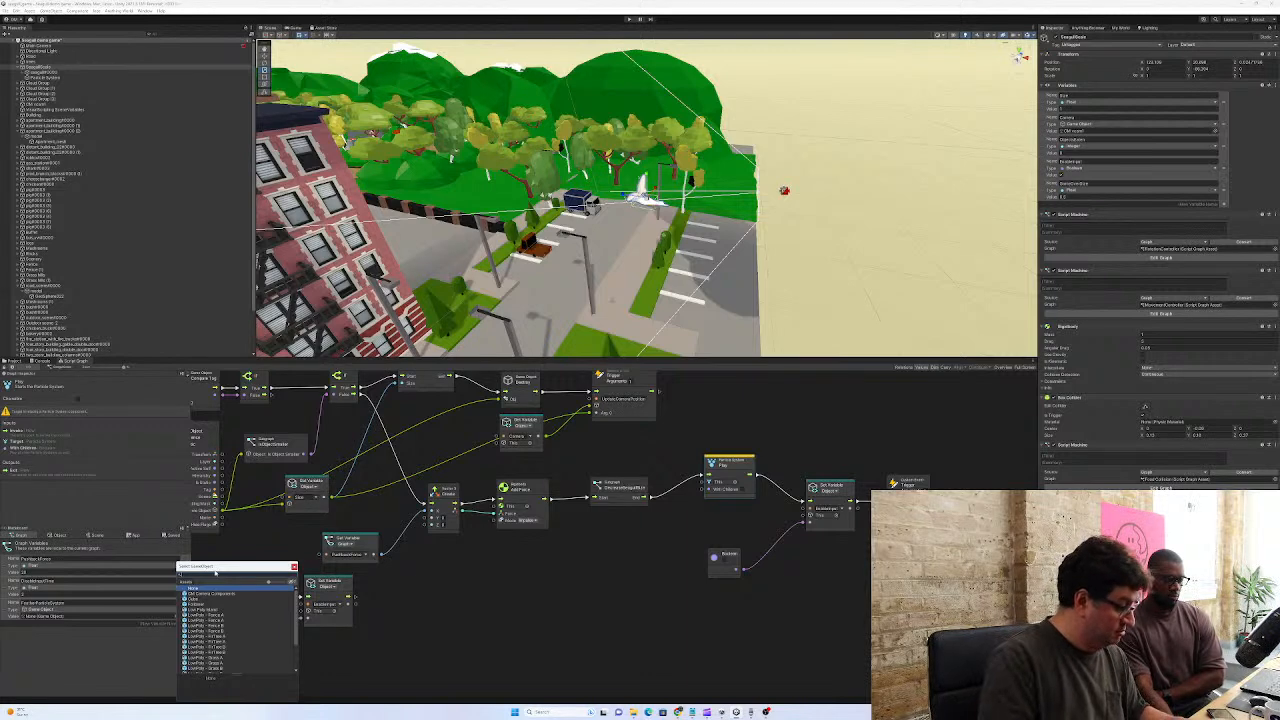
type("ticl")
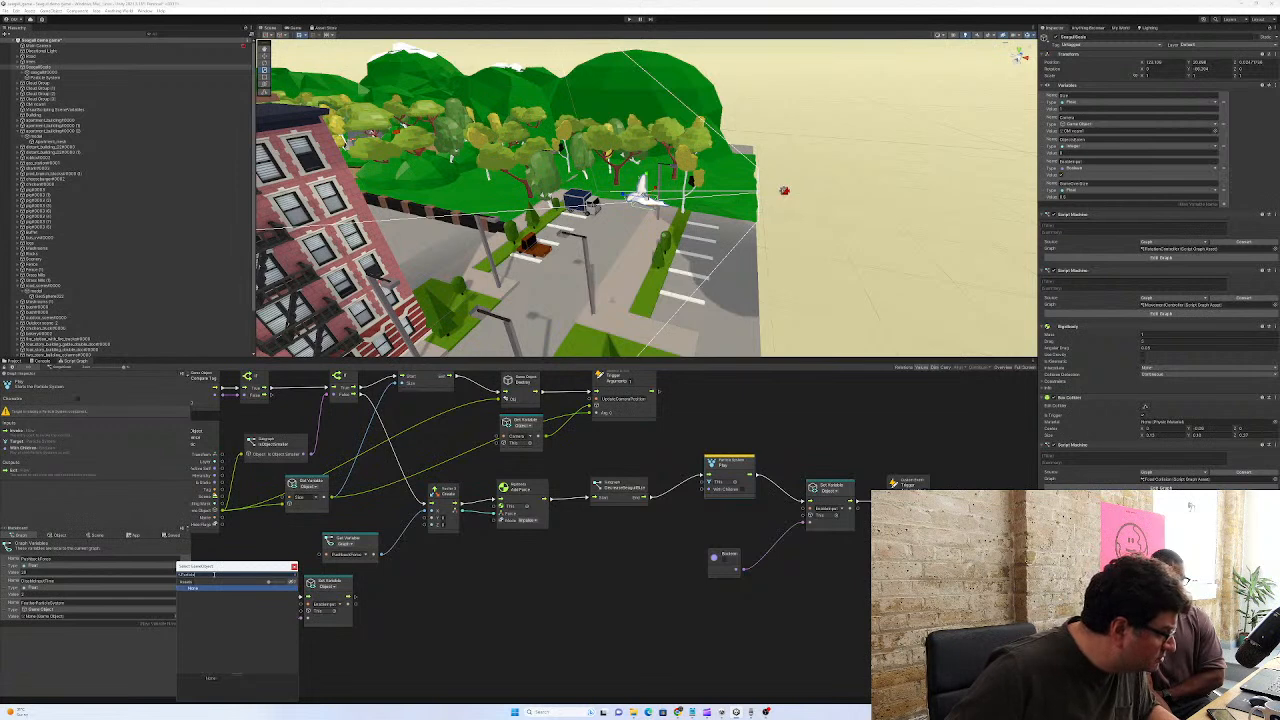
left_click(294, 567)
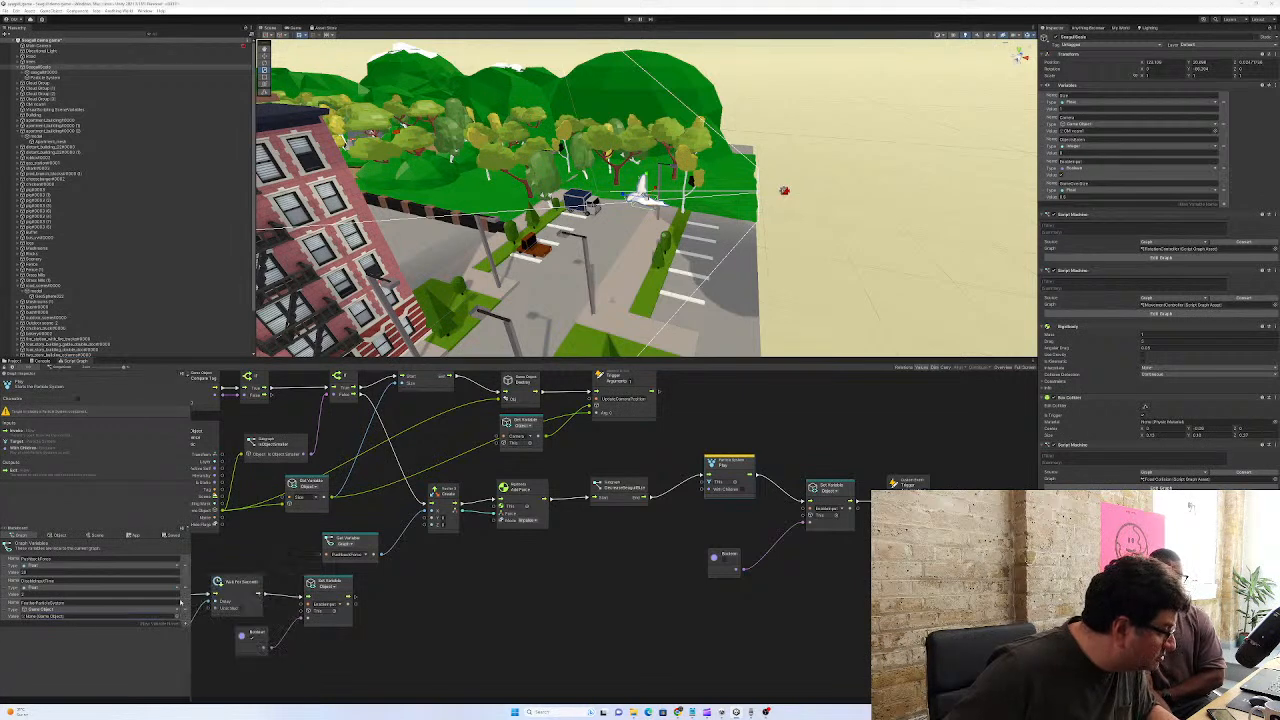
left_click(177, 616)
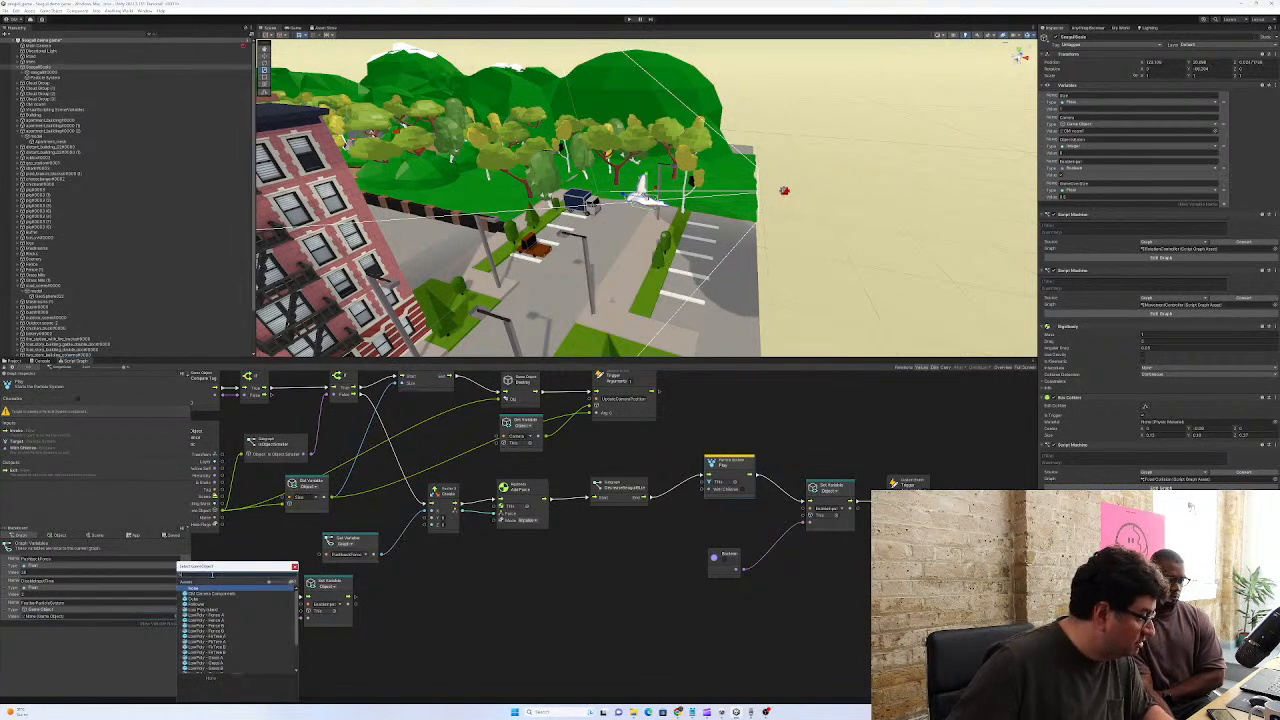
left_click(294, 567)
Change the FeatherParticleSystem graph variable's type to Particle System and try to assign the seagull's Particle System to it
left_click(176, 609)
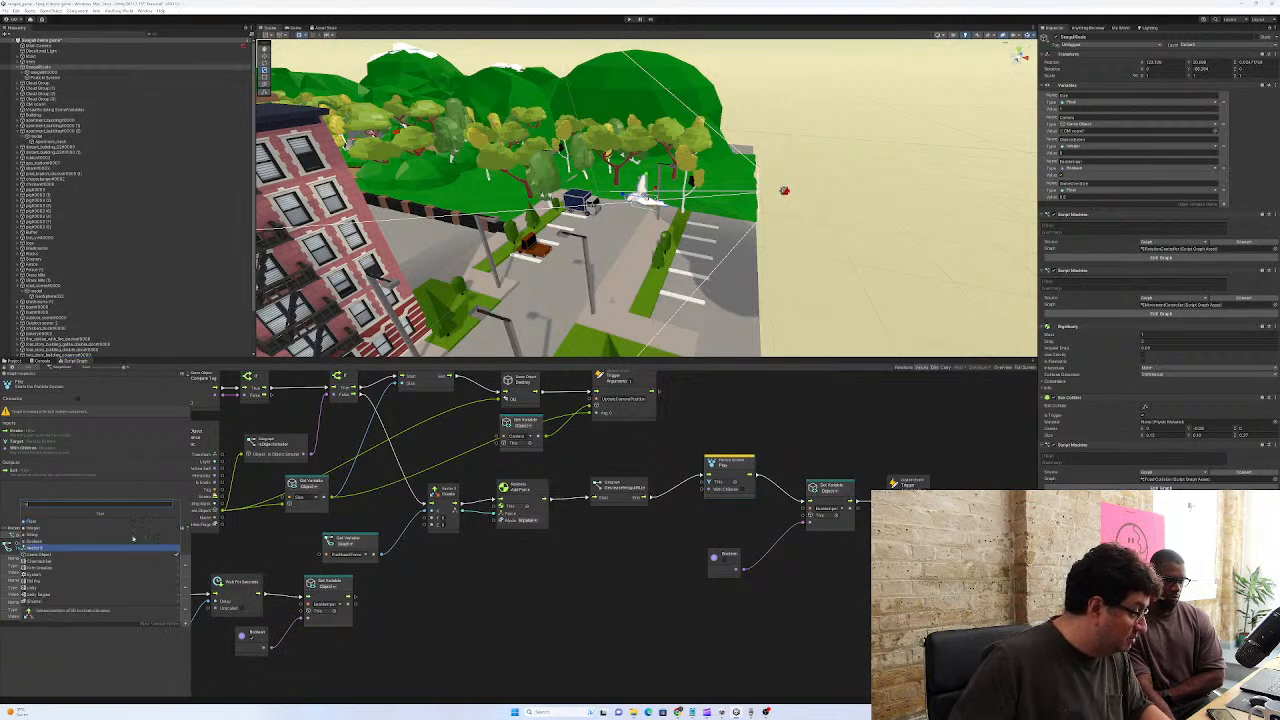
type("Part")
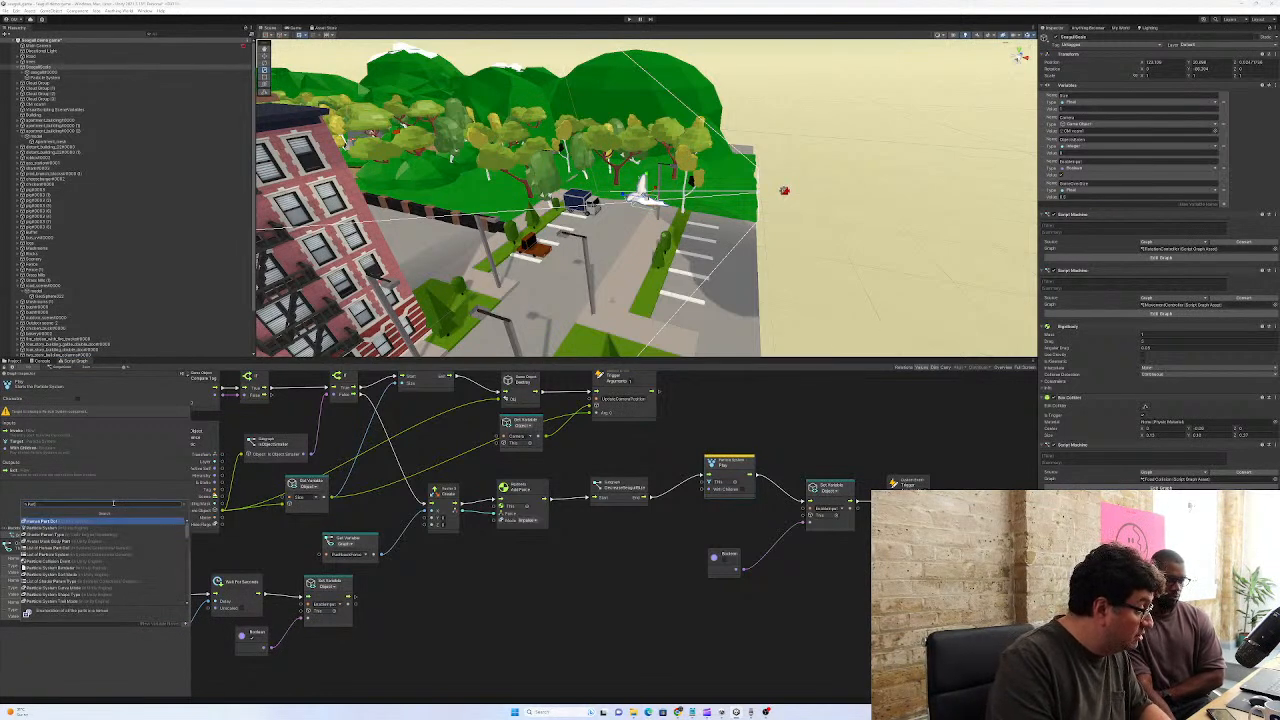
left_click(80, 521)
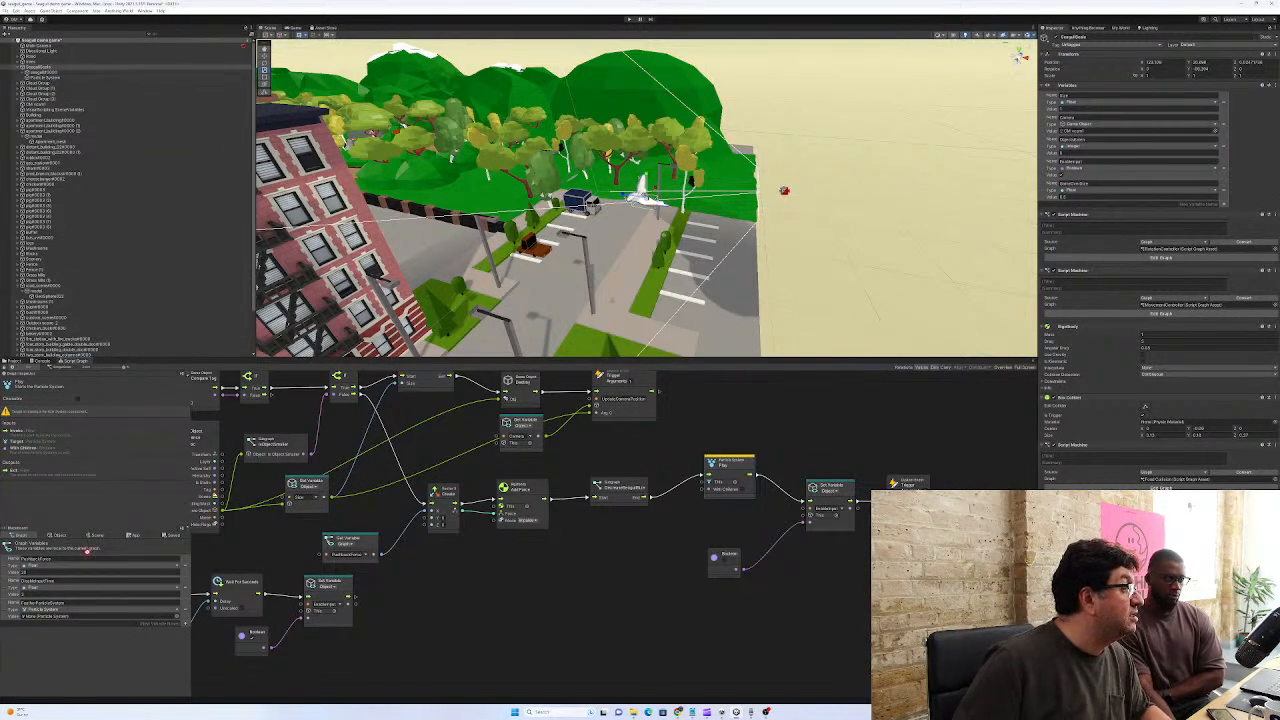
left_click(176, 617)
left_click(82, 627)
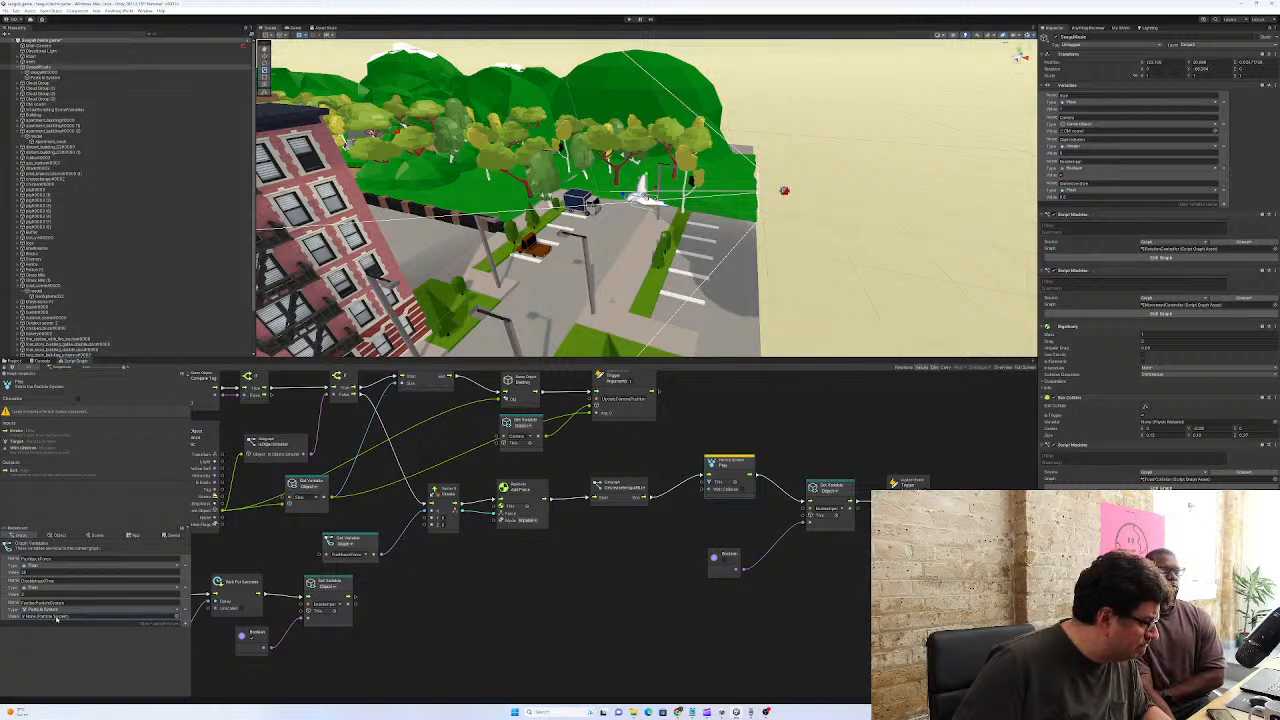
Remove the FeatherParticleSystem variable from the graph variables
left_click(184, 613)
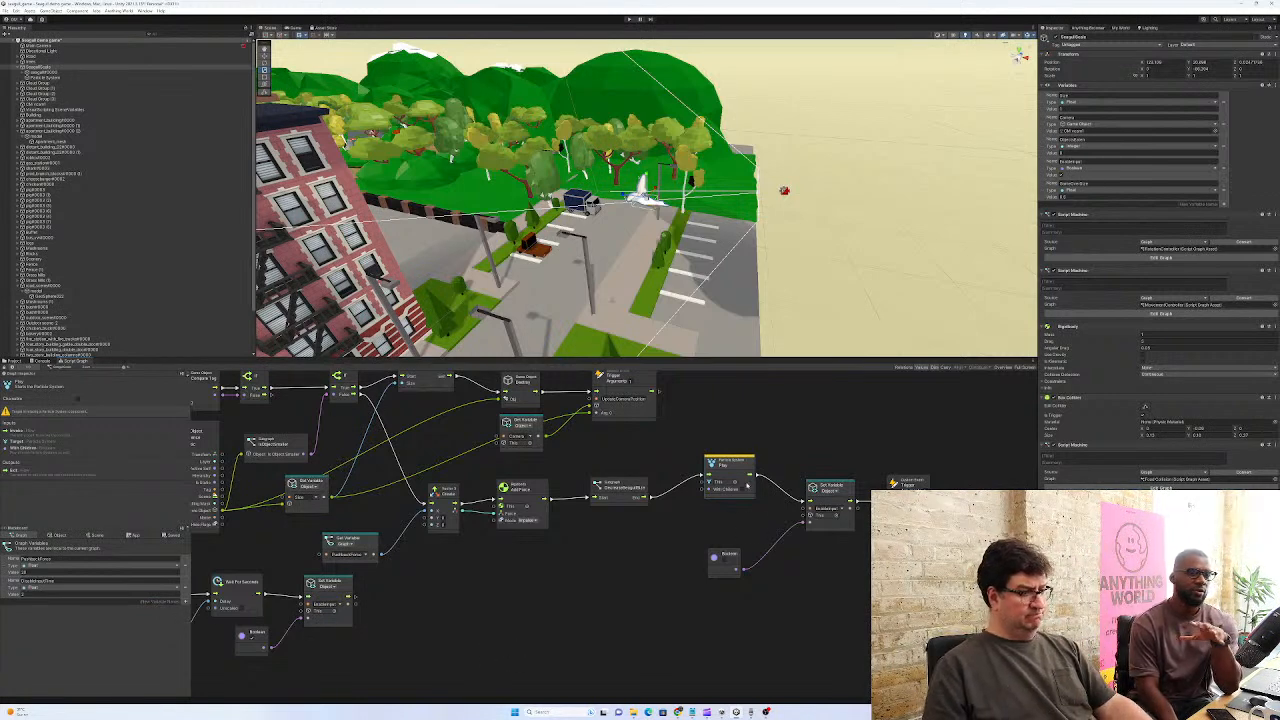
left_click(735, 482)
left_click(629, 573)
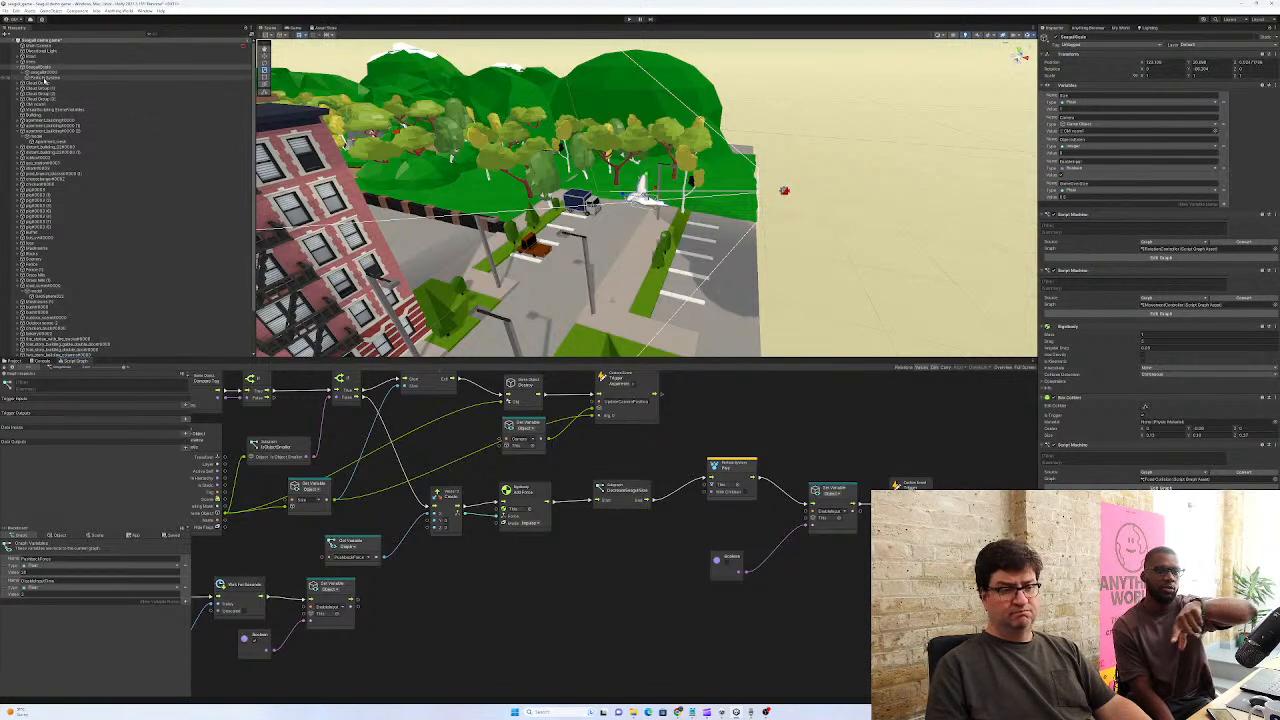
Add a variable named FeatherParticleSystem to the seagull's object variables
left_click(44, 77)
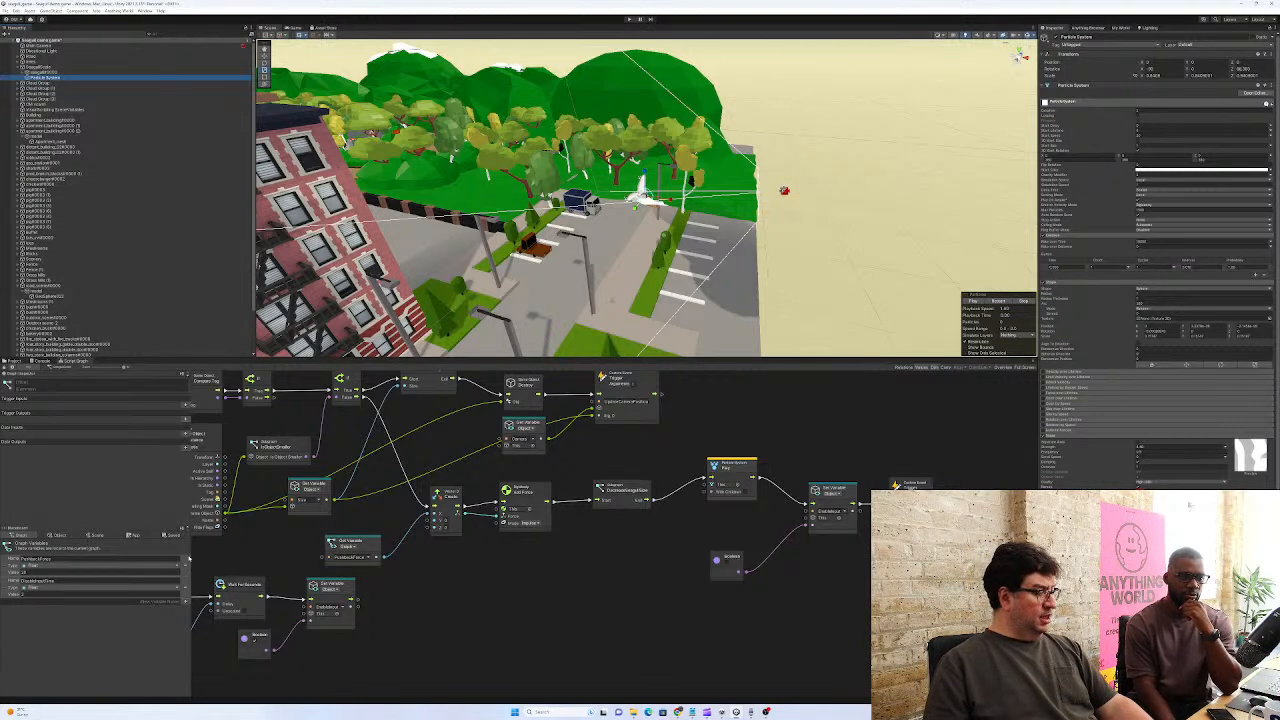
left_click(59, 536)
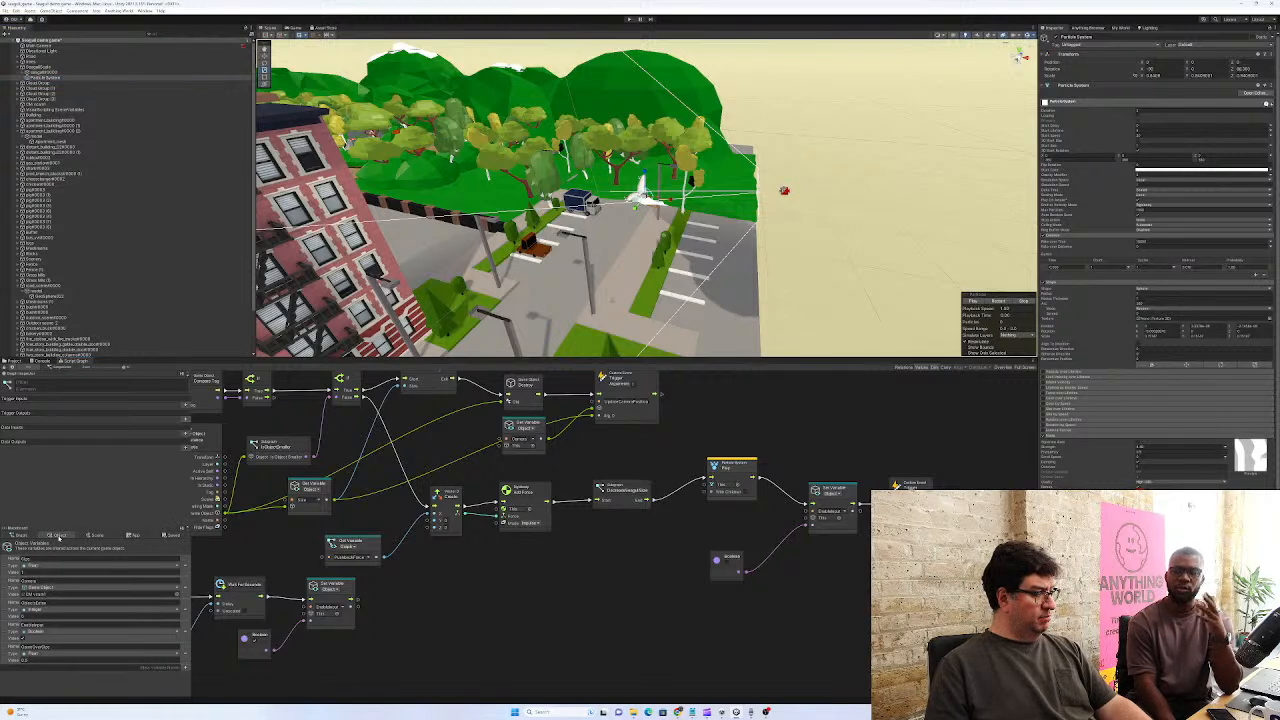
left_click(18, 536)
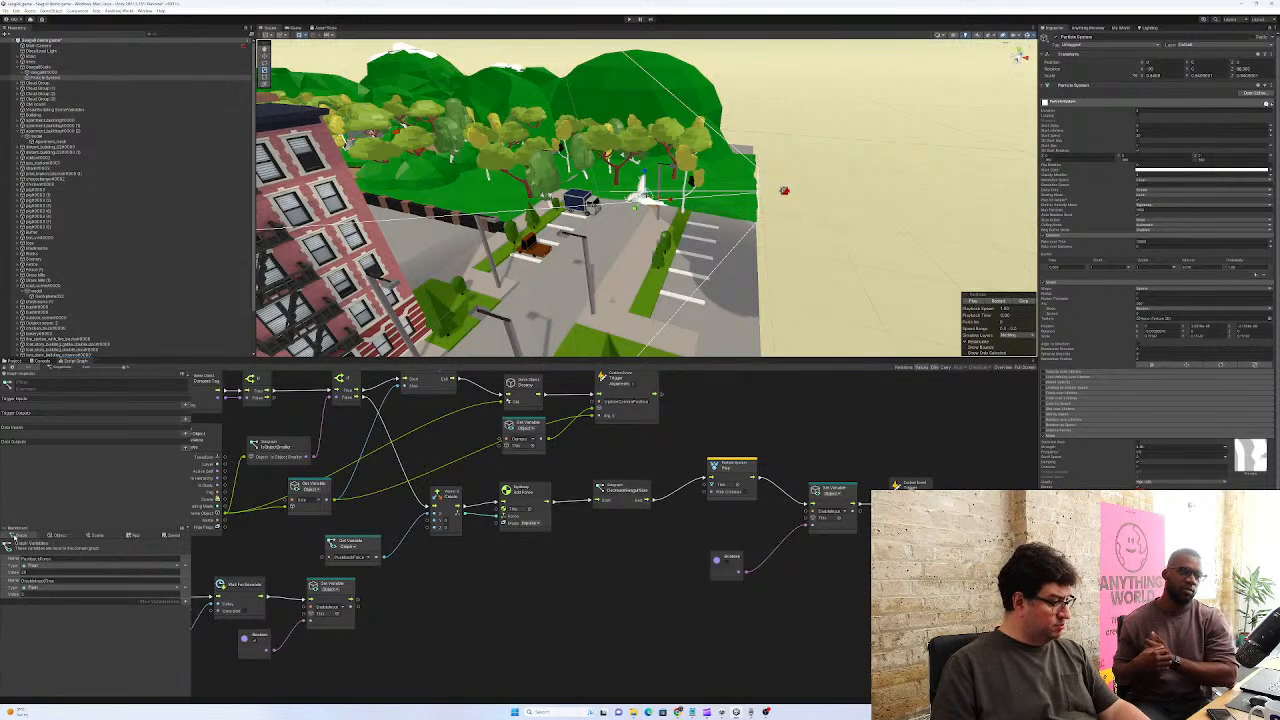
left_click(59, 536)
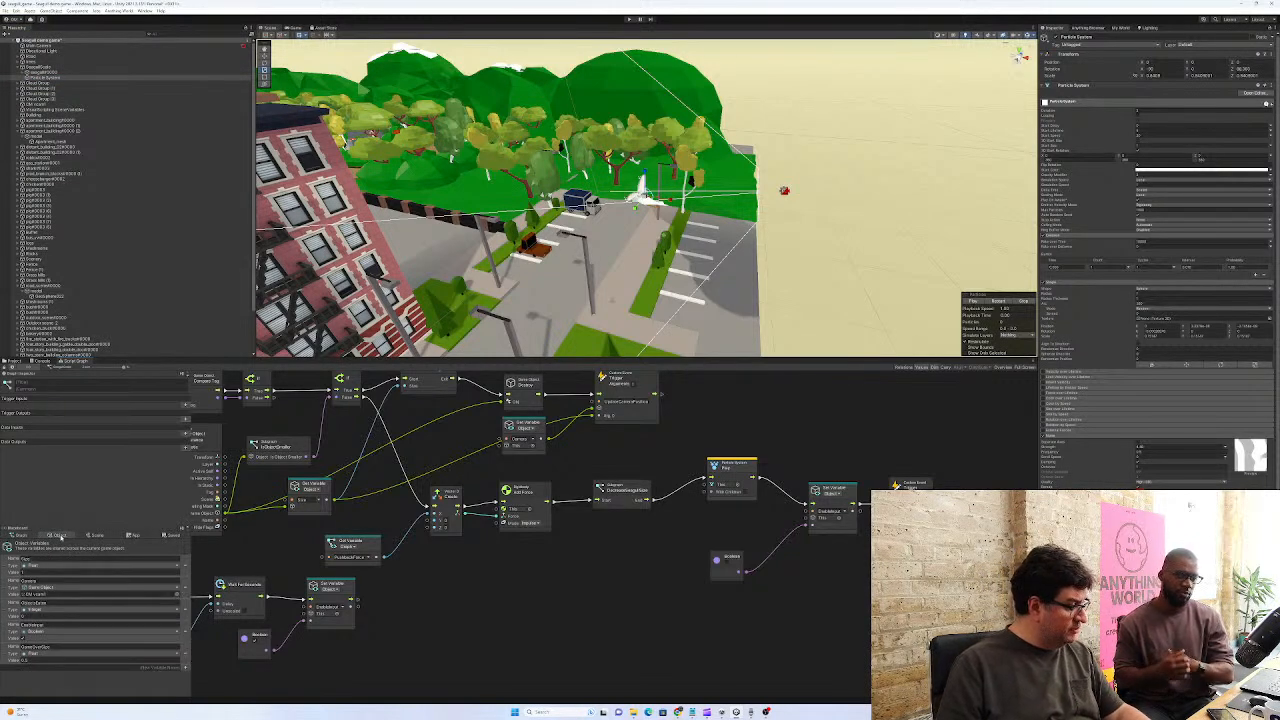
left_click(185, 667)
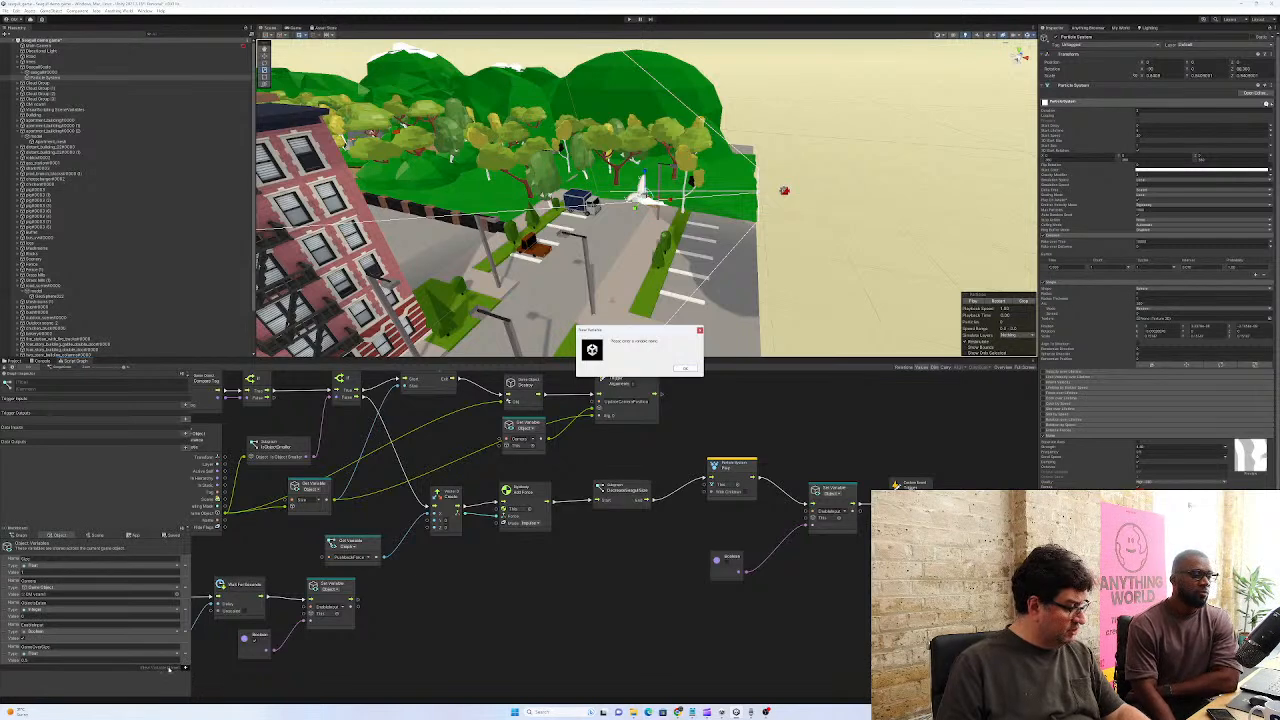
left_click(684, 368)
left_click(158, 665)
type("Par")
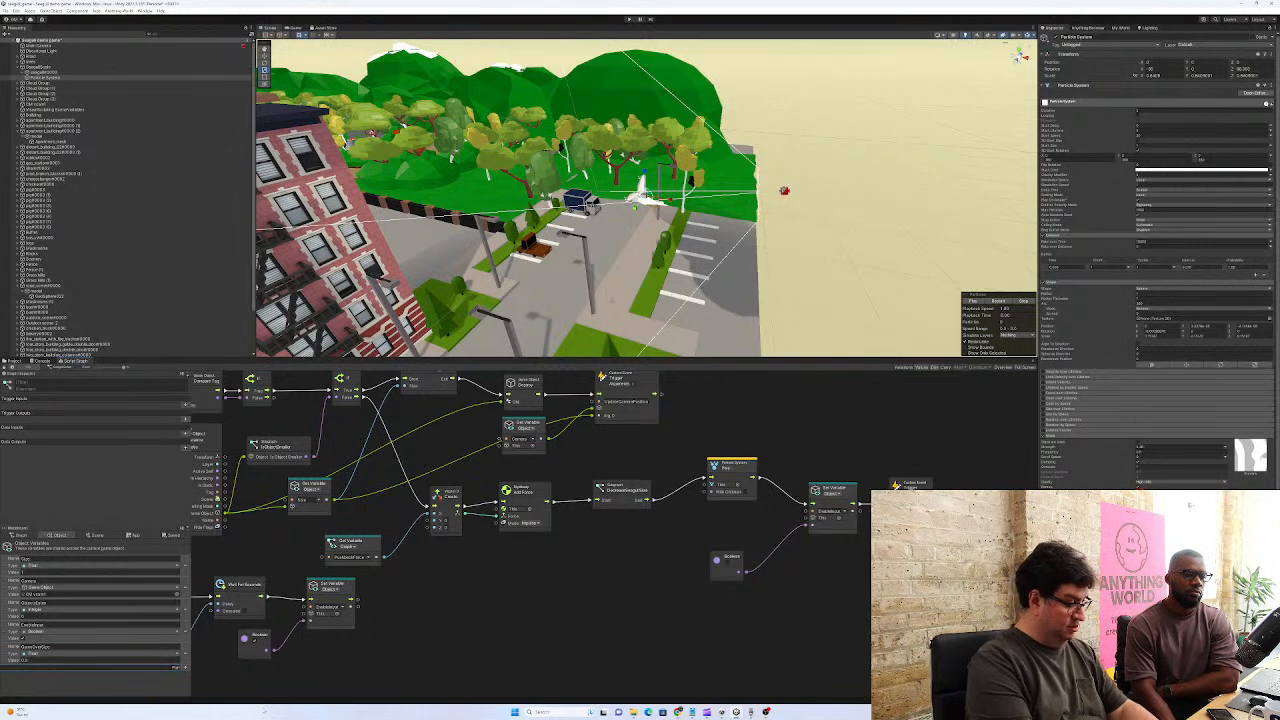
key("BackSpace")
key("BackSpace")
key("BackSpace")
type("S")
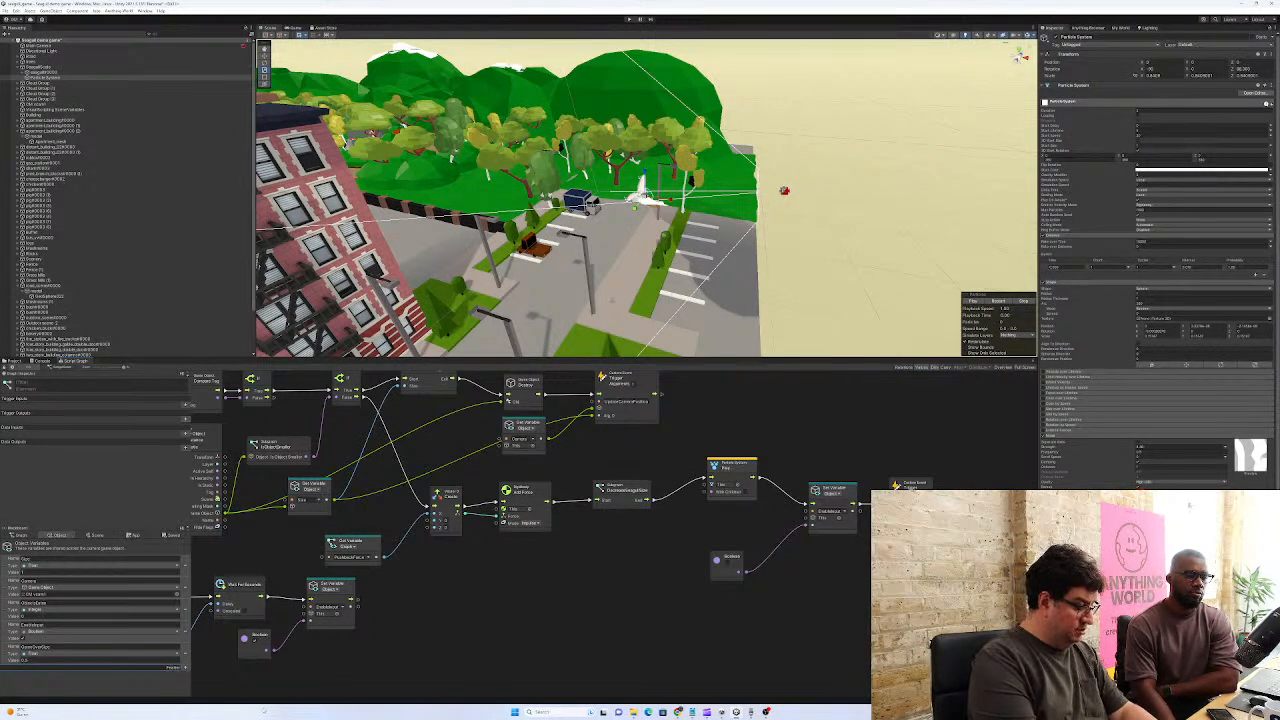
type("System")
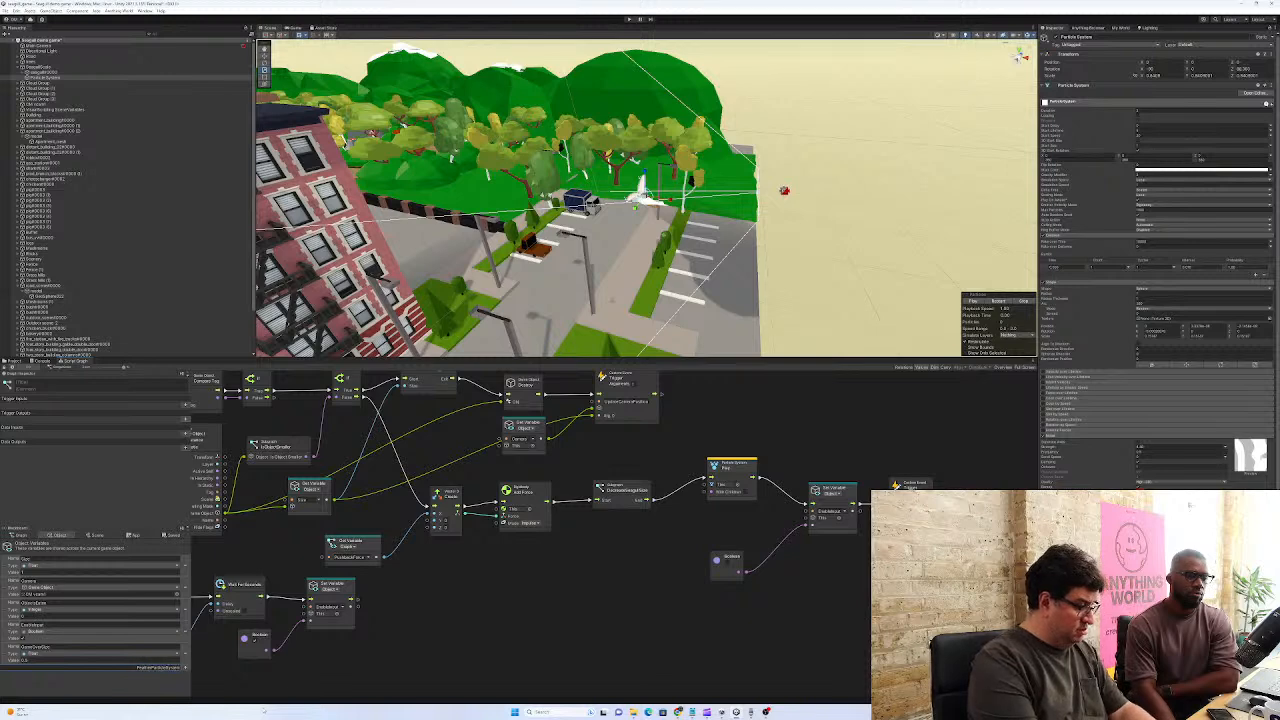
key("Return")
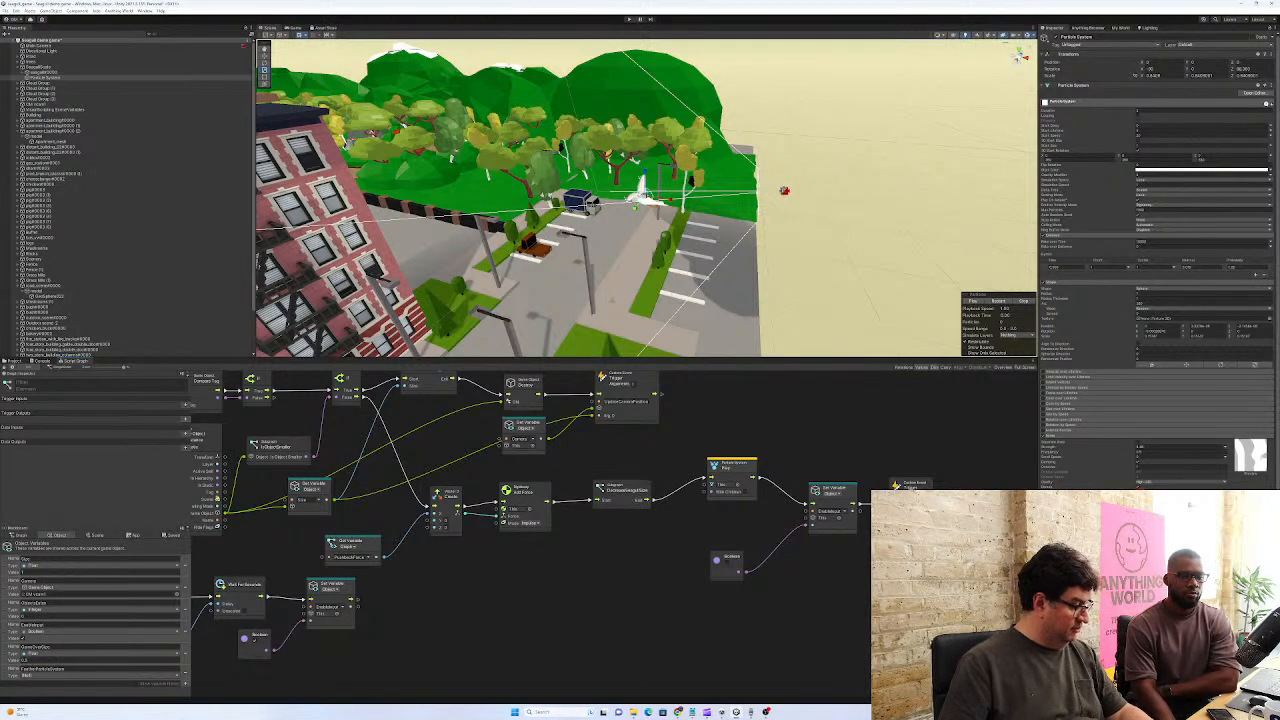
Set the FeatherParticleSystem object variable's type to Game Object and assign the seagull's Particle System as its value
left_click(100, 675)
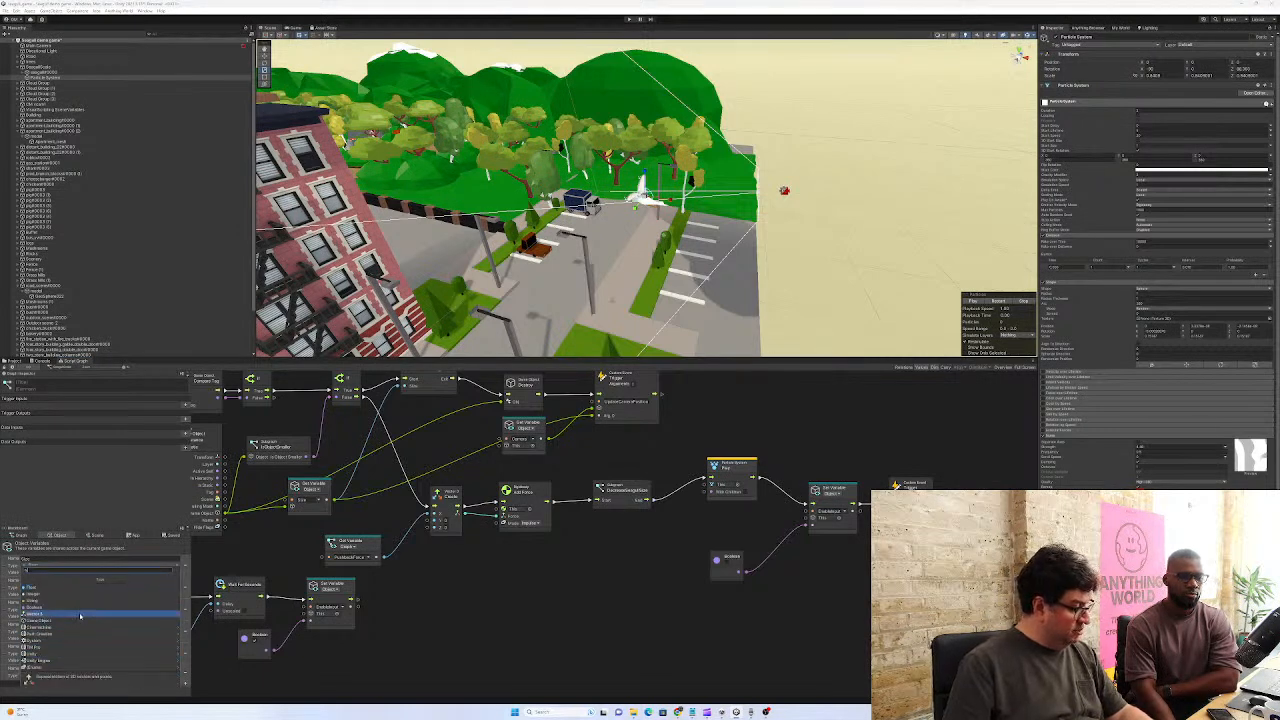
left_click(79, 620)
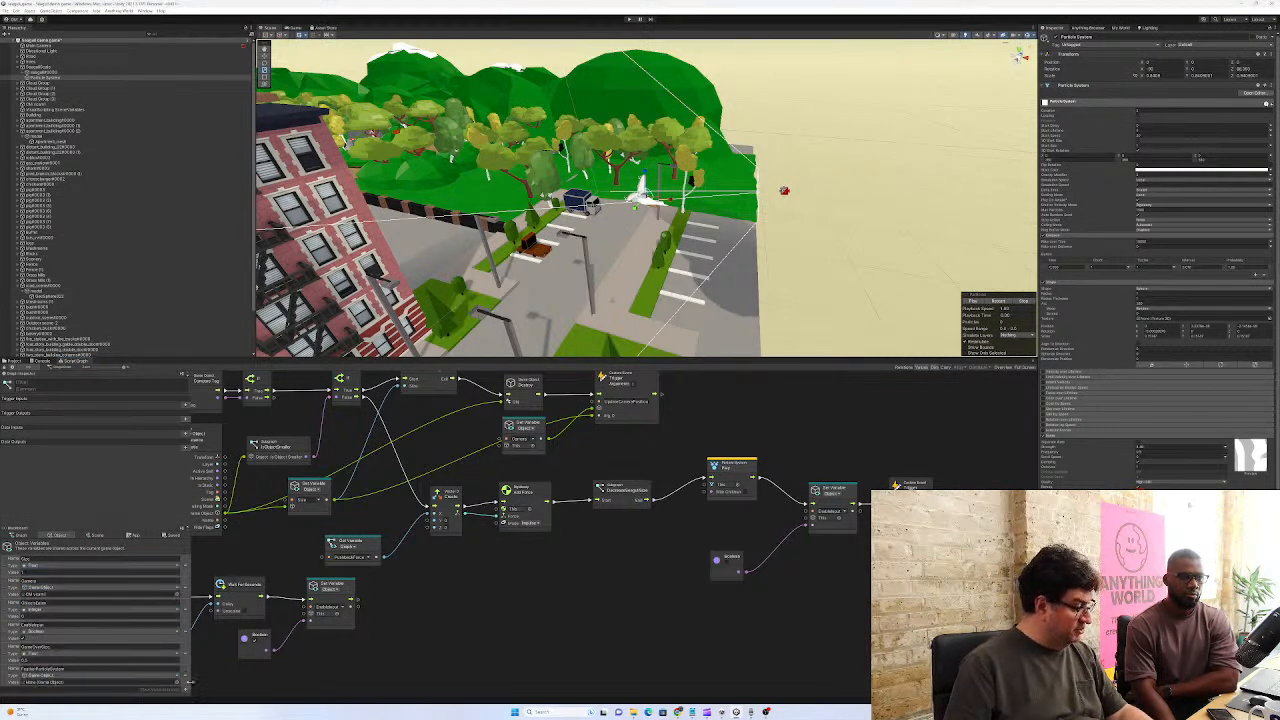
left_click_drag(46, 79, 165, 537)
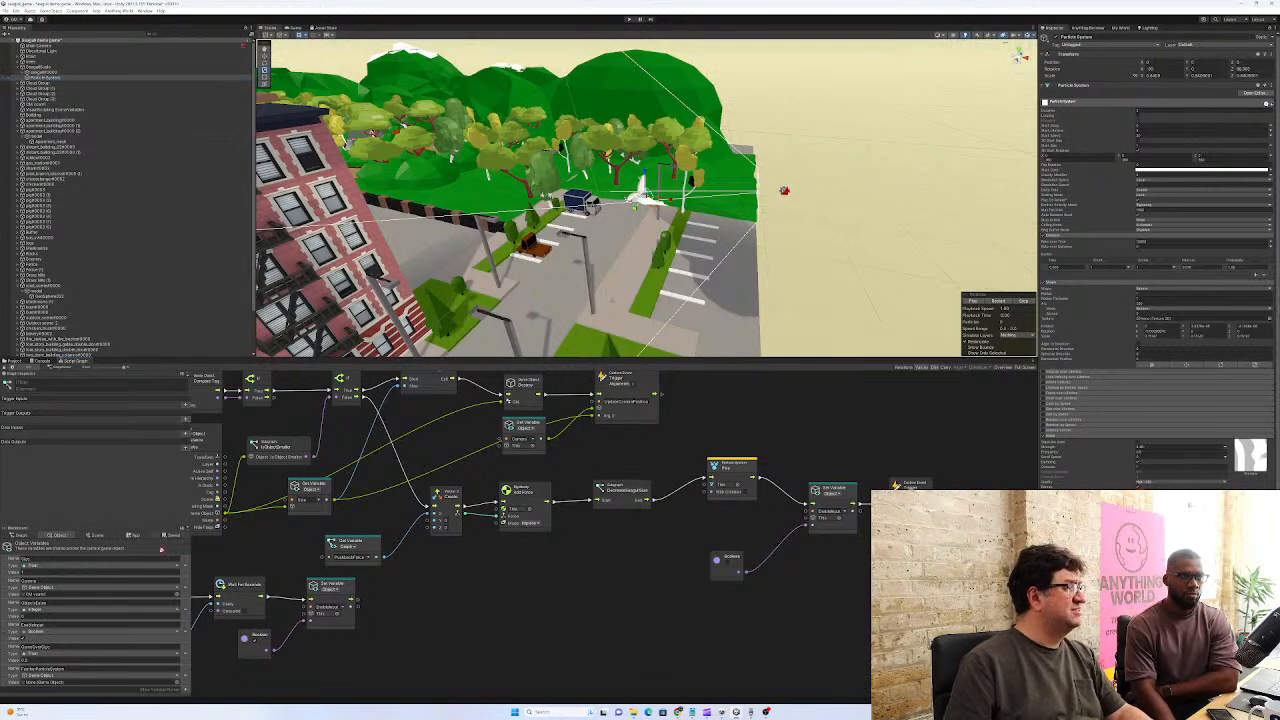
left_click_drag(79, 673, 80, 678)
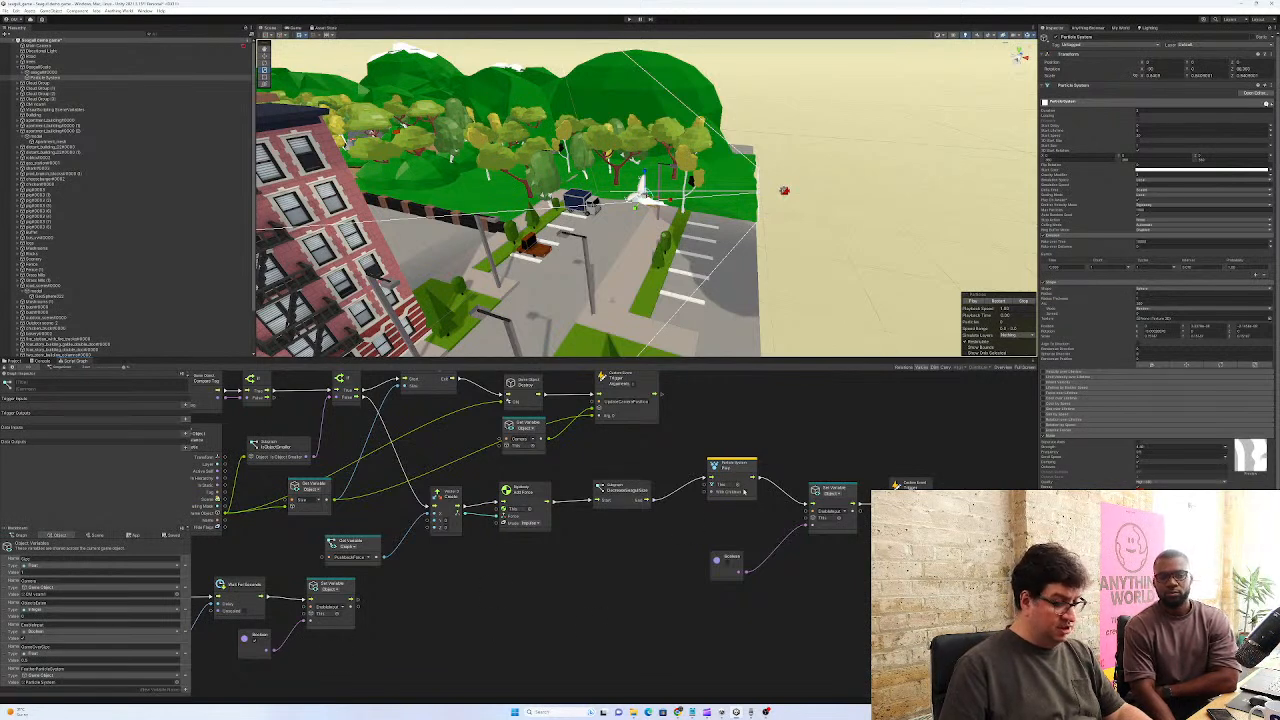
left_click(738, 486)
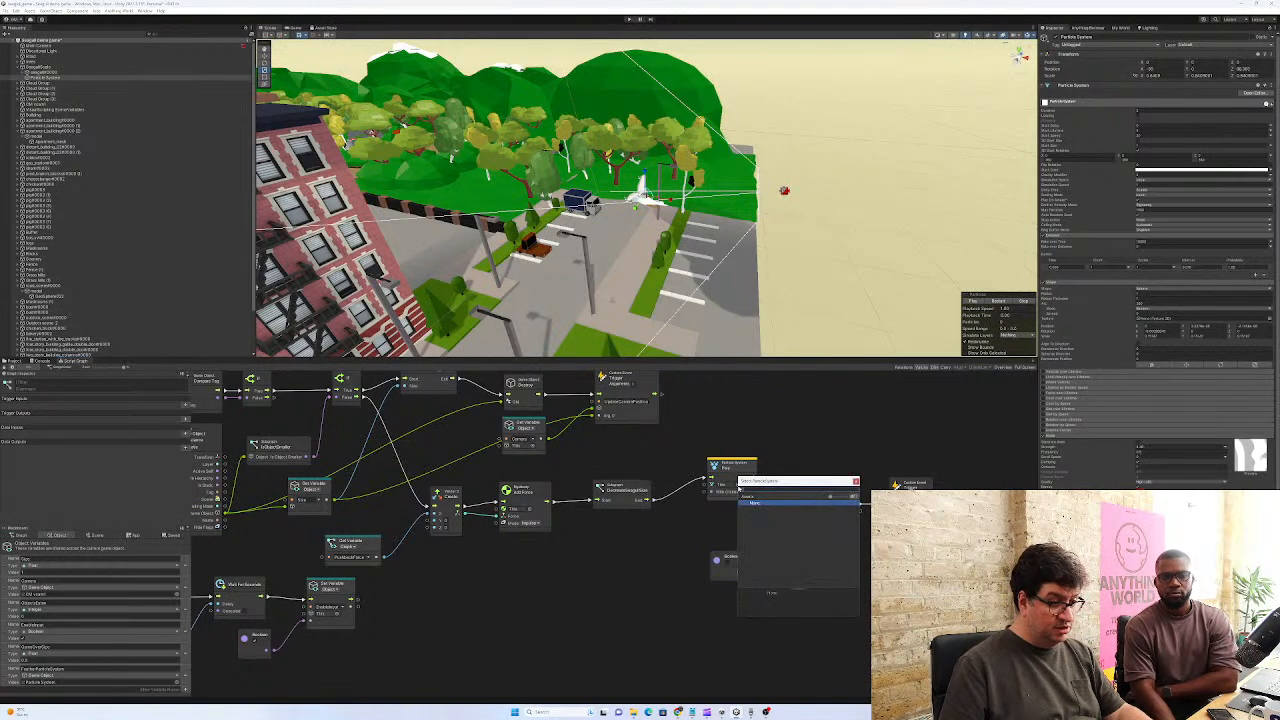
left_click(488, 609)
Change the FeatherParticleSystem object variable's type to Particle System and assign the seagull's Particle System as its value
left_click(94, 556)
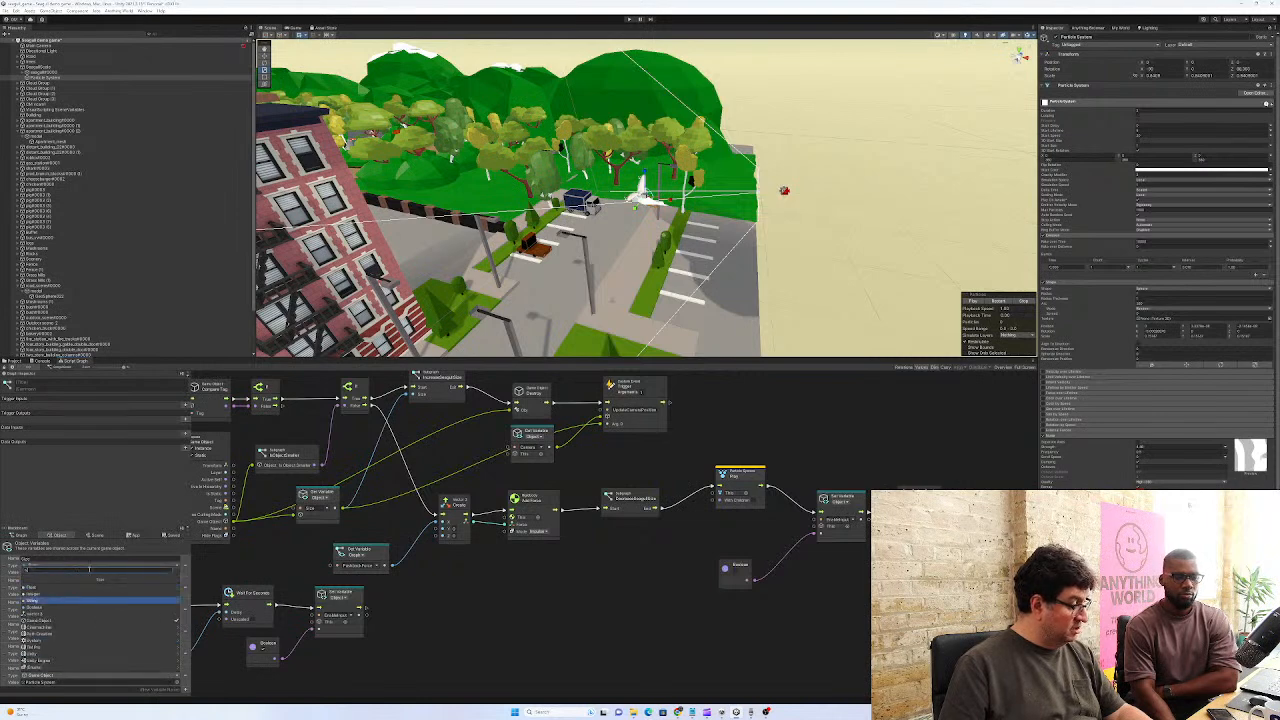
type("particle")
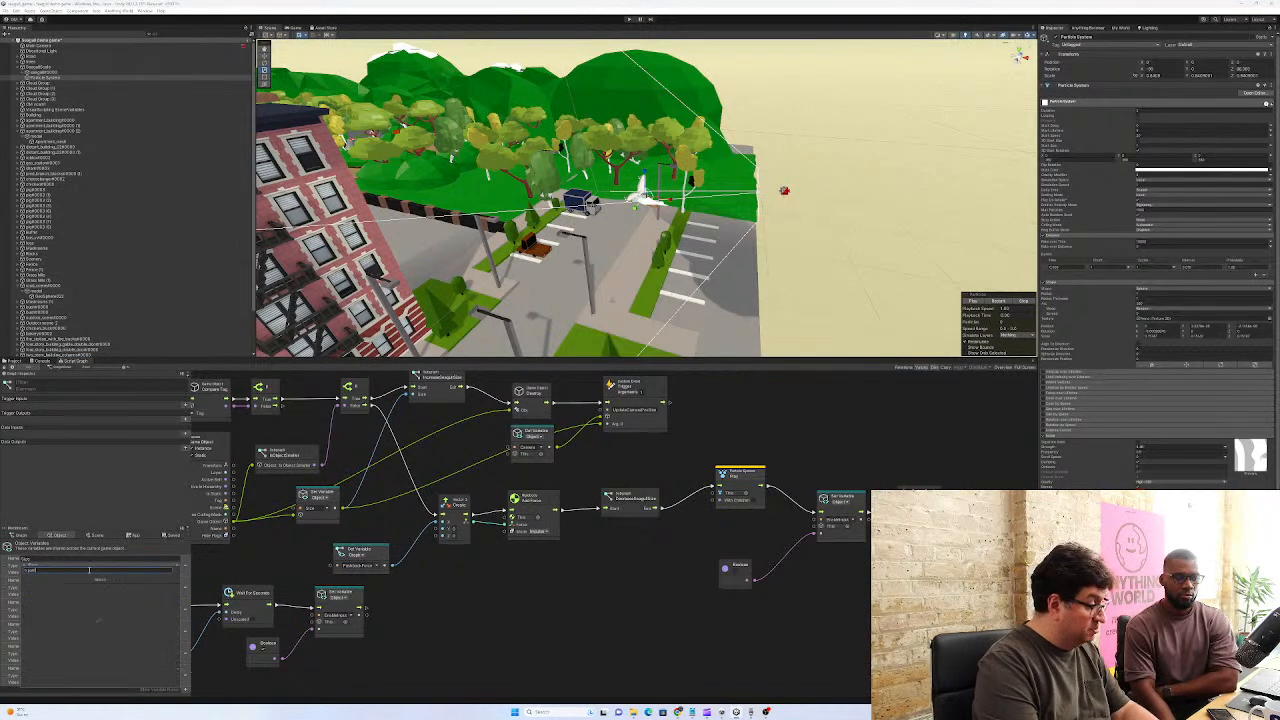
key("Return")
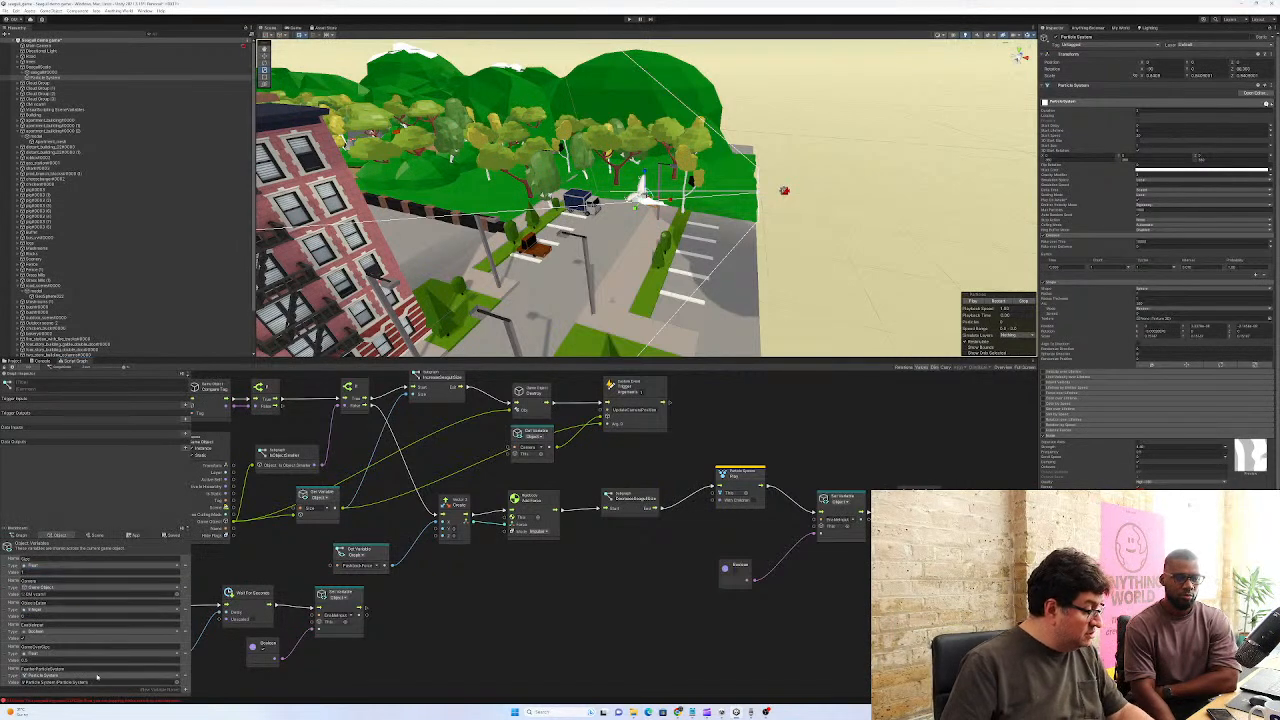
left_click_drag(56, 78, 133, 543)
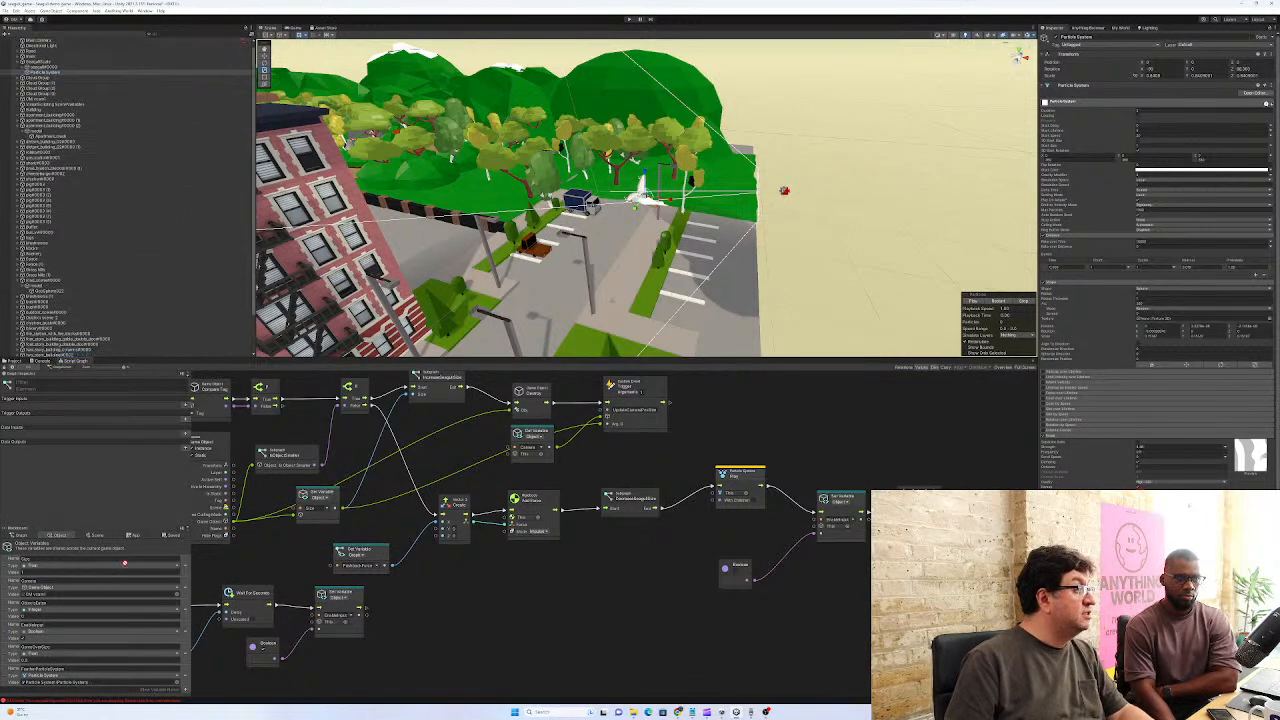
left_click_drag(84, 675, 85, 684)
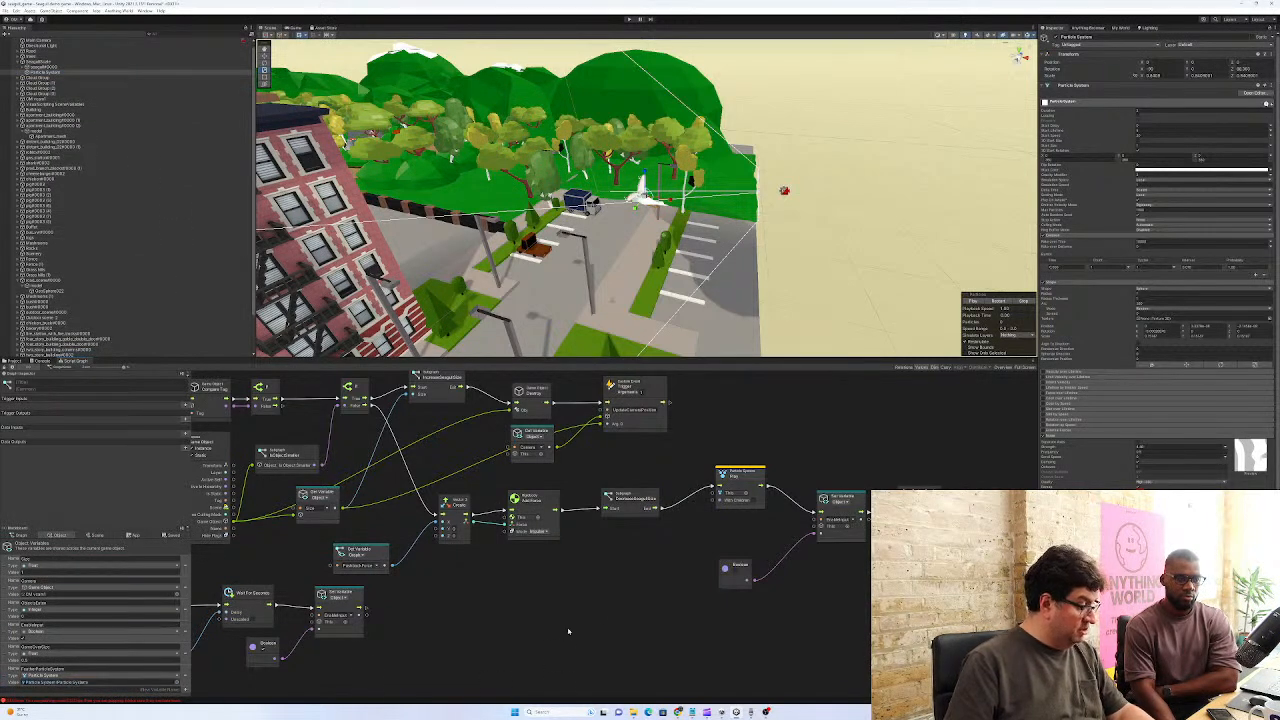
Add a Get Object Variable node for FeatherParticleSystem, wire it to the Particle System Play node's target, and place it beneath the subgraph node
right_click(624, 598)
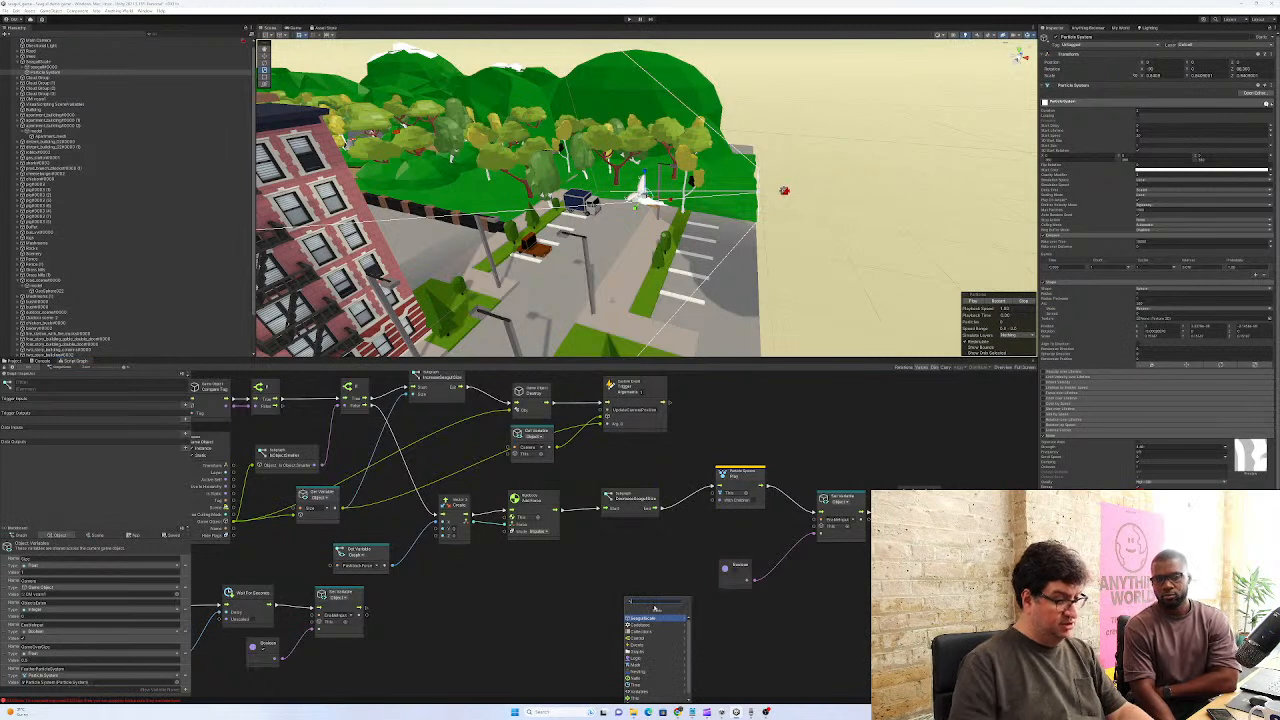
type("get obj")
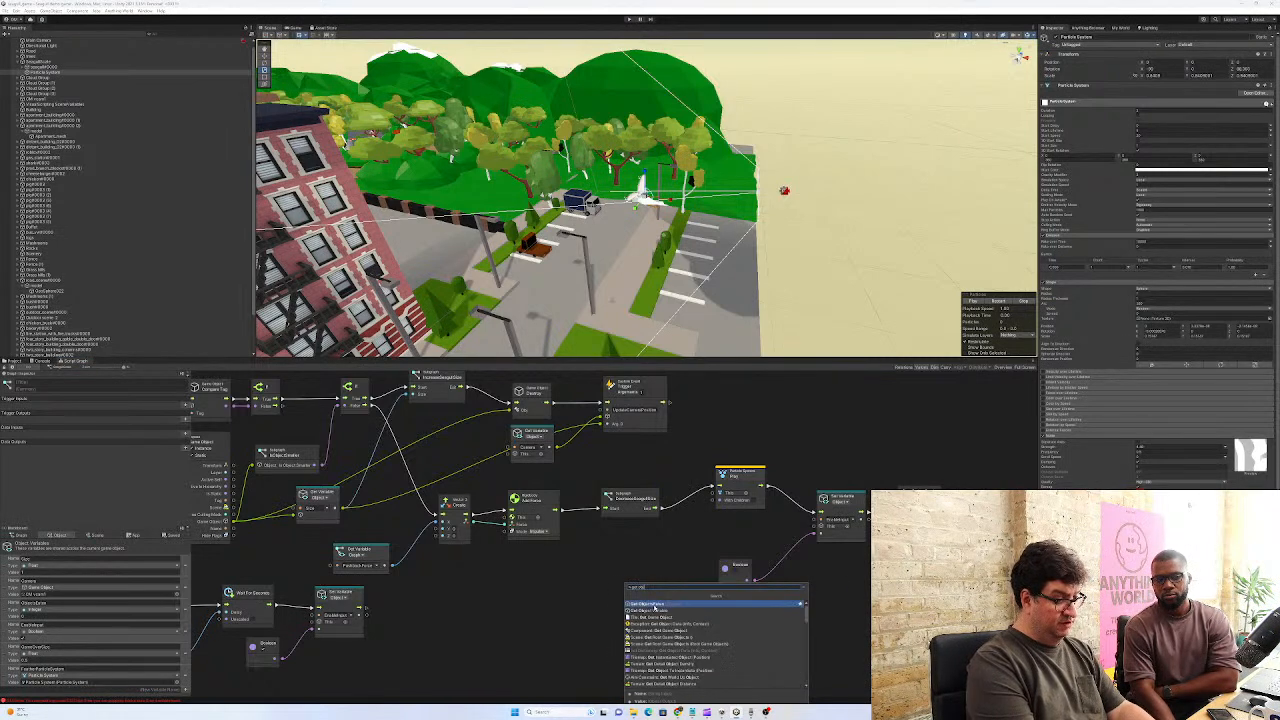
left_click(655, 606)
left_click(654, 618)
left_click(677, 639)
left_click_drag(697, 617, 713, 490)
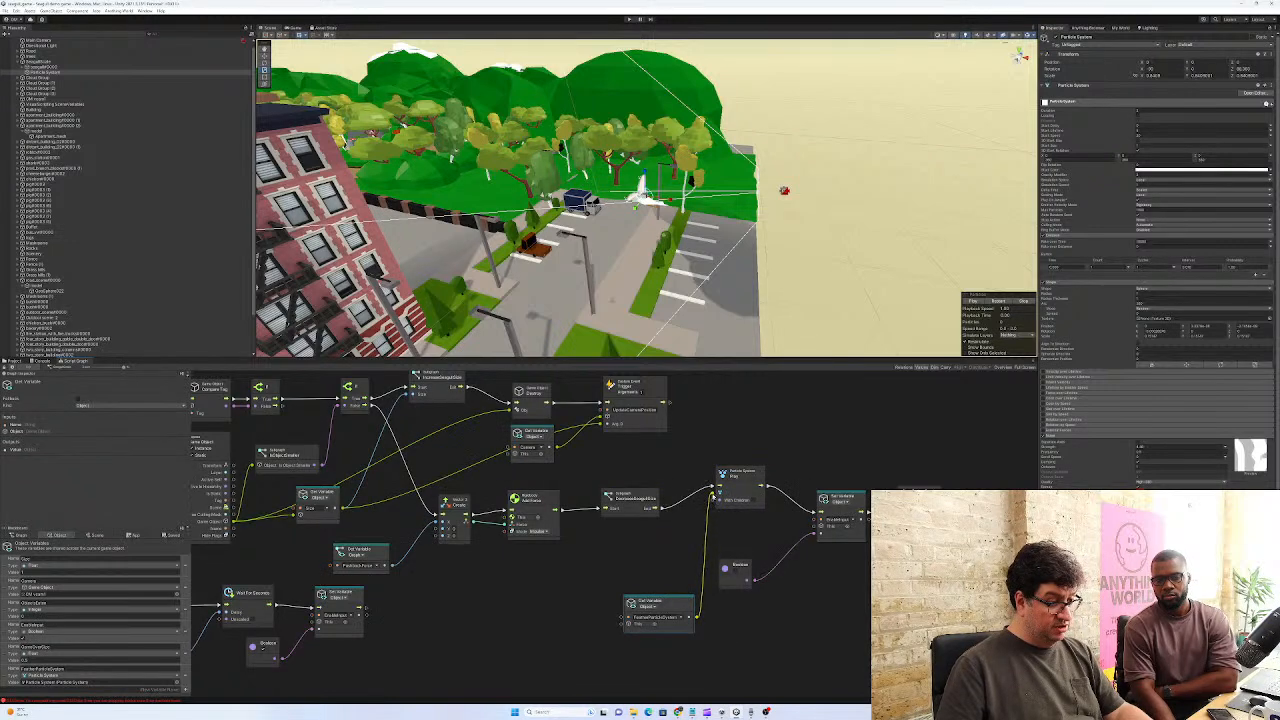
left_click_drag(669, 603, 624, 549)
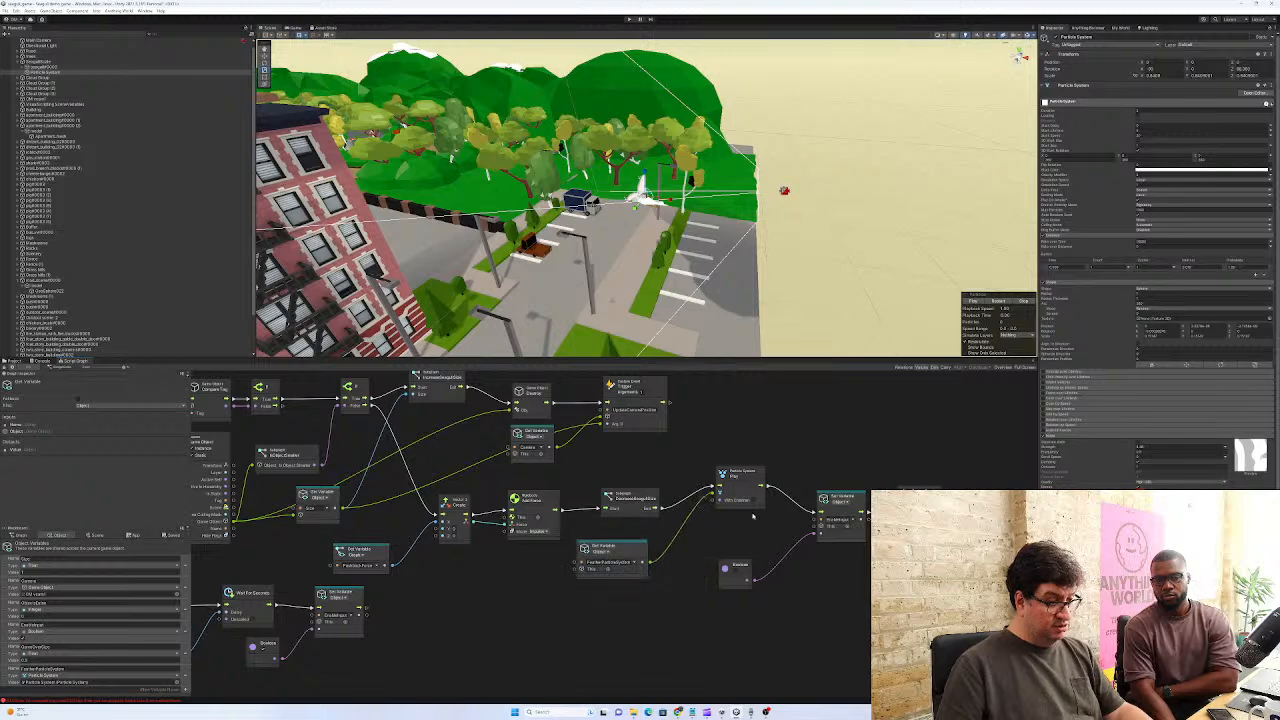
Run the game to test the feather burst when the seagull collides
left_click(629, 20)
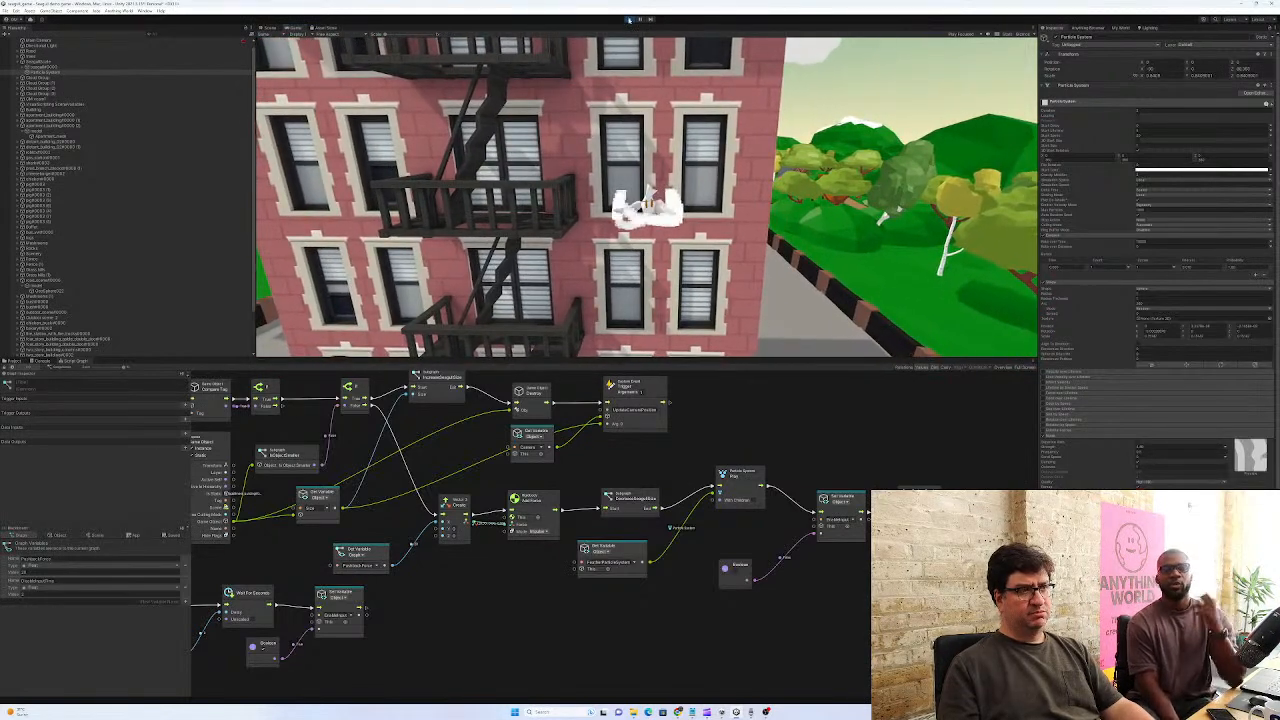
Stop the test run and review the settings of the seagull's Particle System component
left_click(629, 19)
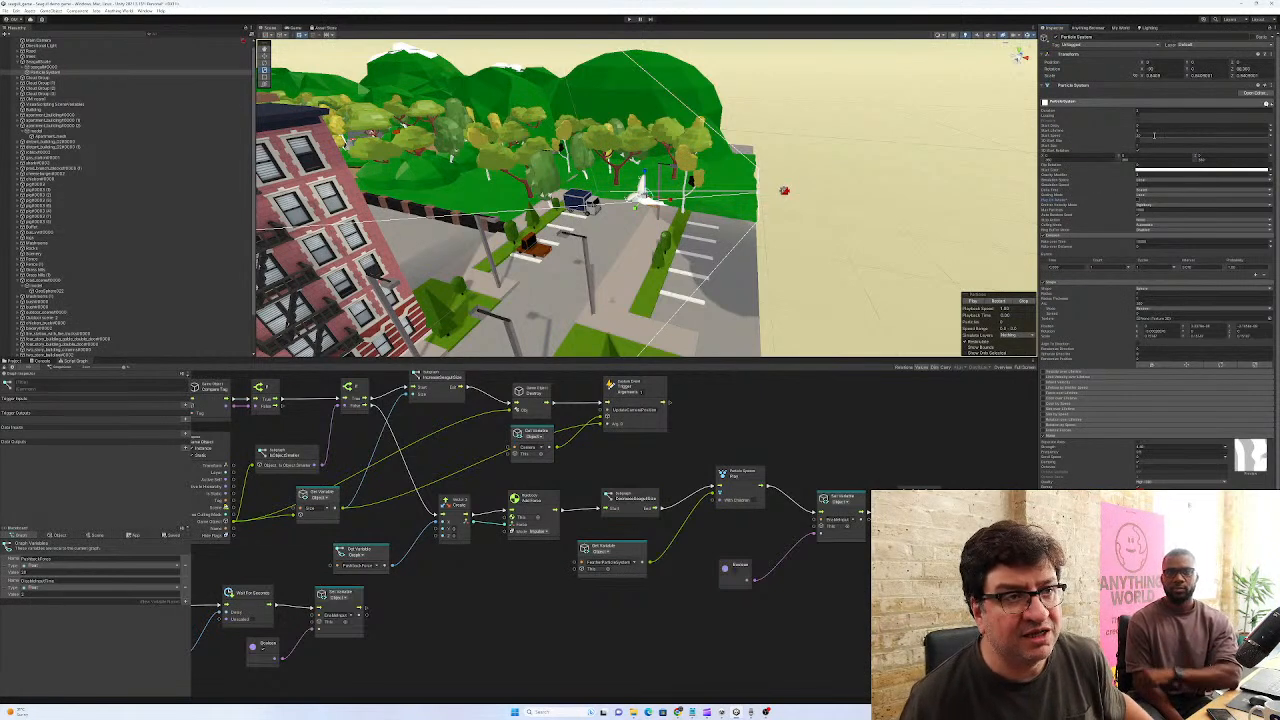
left_click(1249, 92)
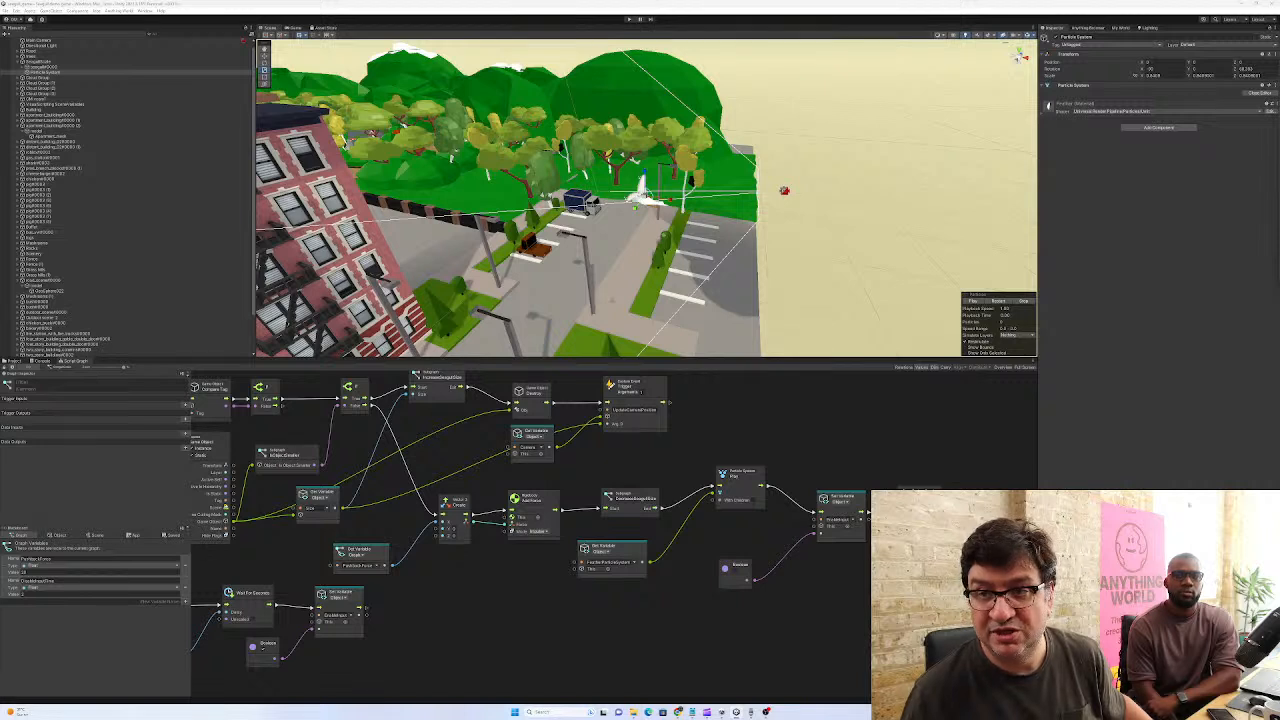
left_click(1260, 93)
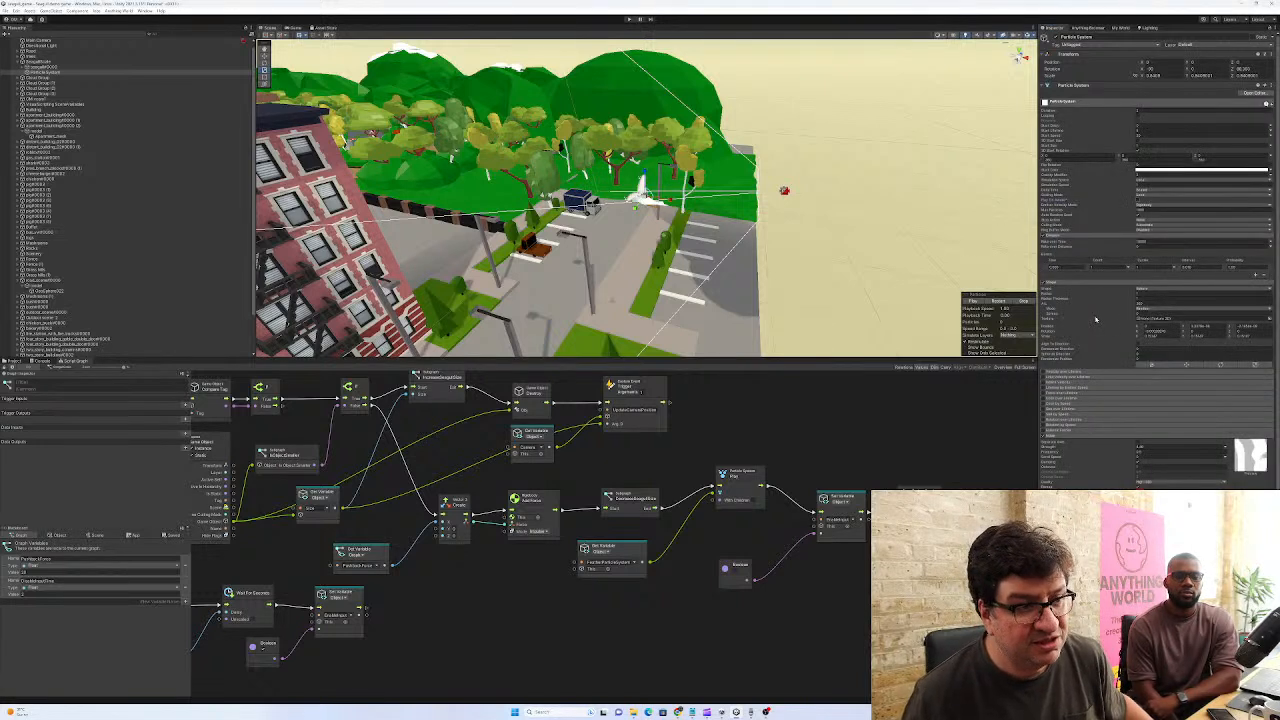
scroll(1096, 320, "down", 3)
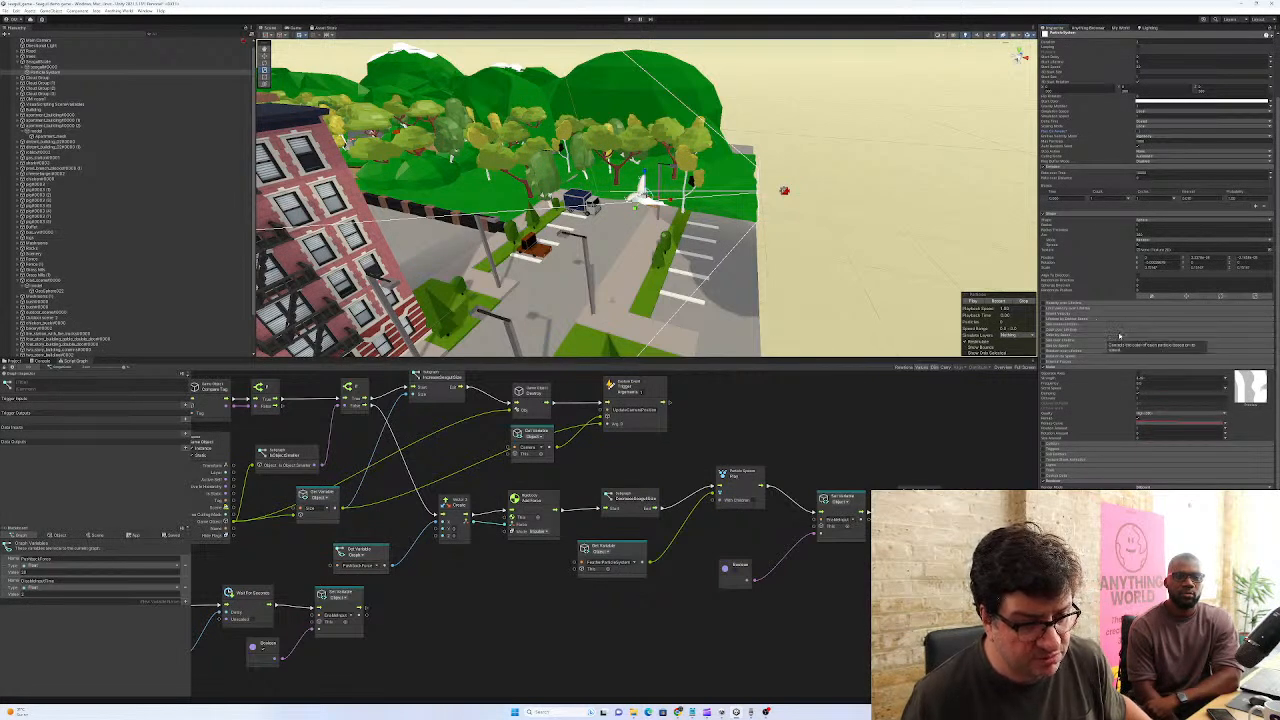
scroll(1120, 310, "up", 3)
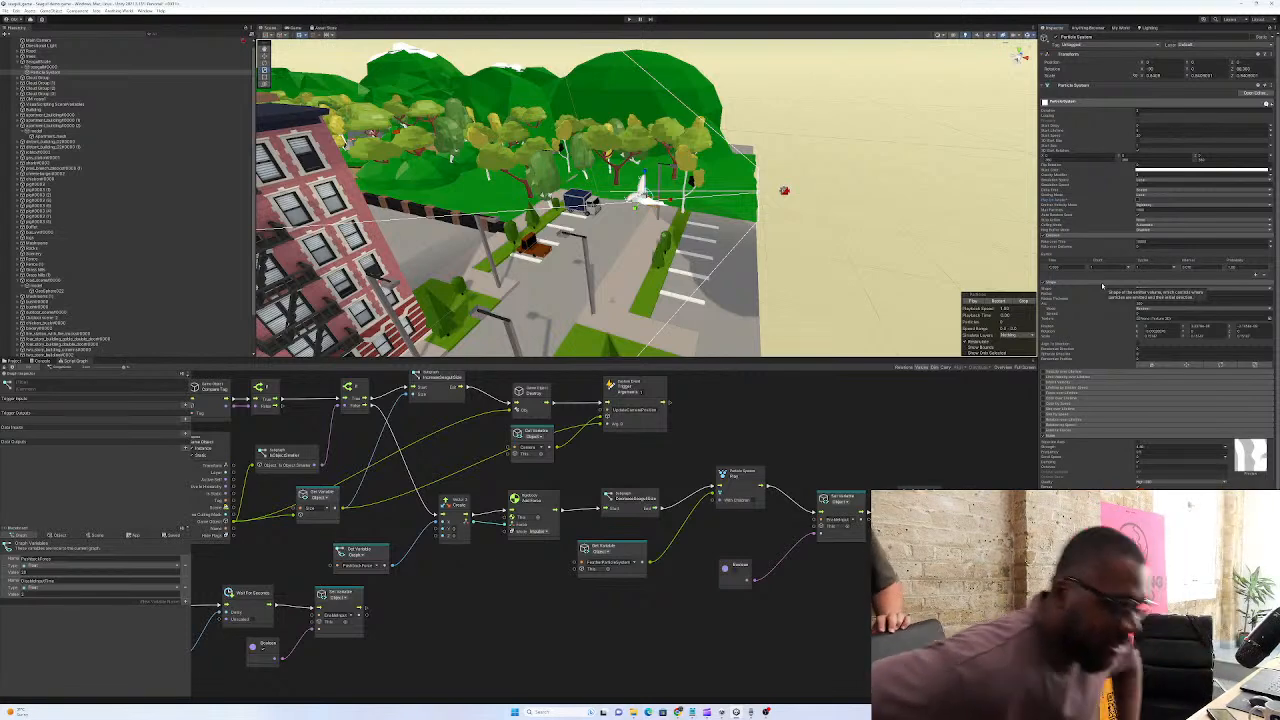
Run the game again and fly the seagull into the apartment building to test the feather burst, ending the run after the collision
right_click_drag(862, 228, 645, 212)
right_click_drag(551, 226, 585, 205)
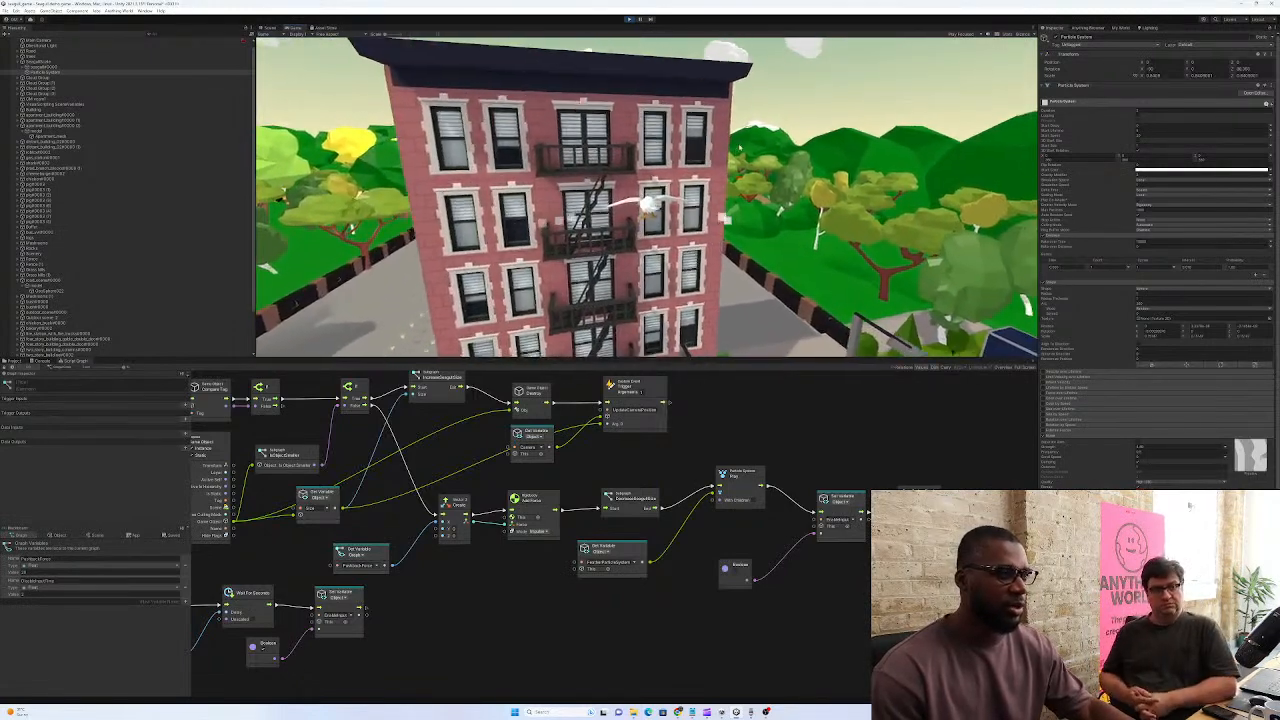
key("w")
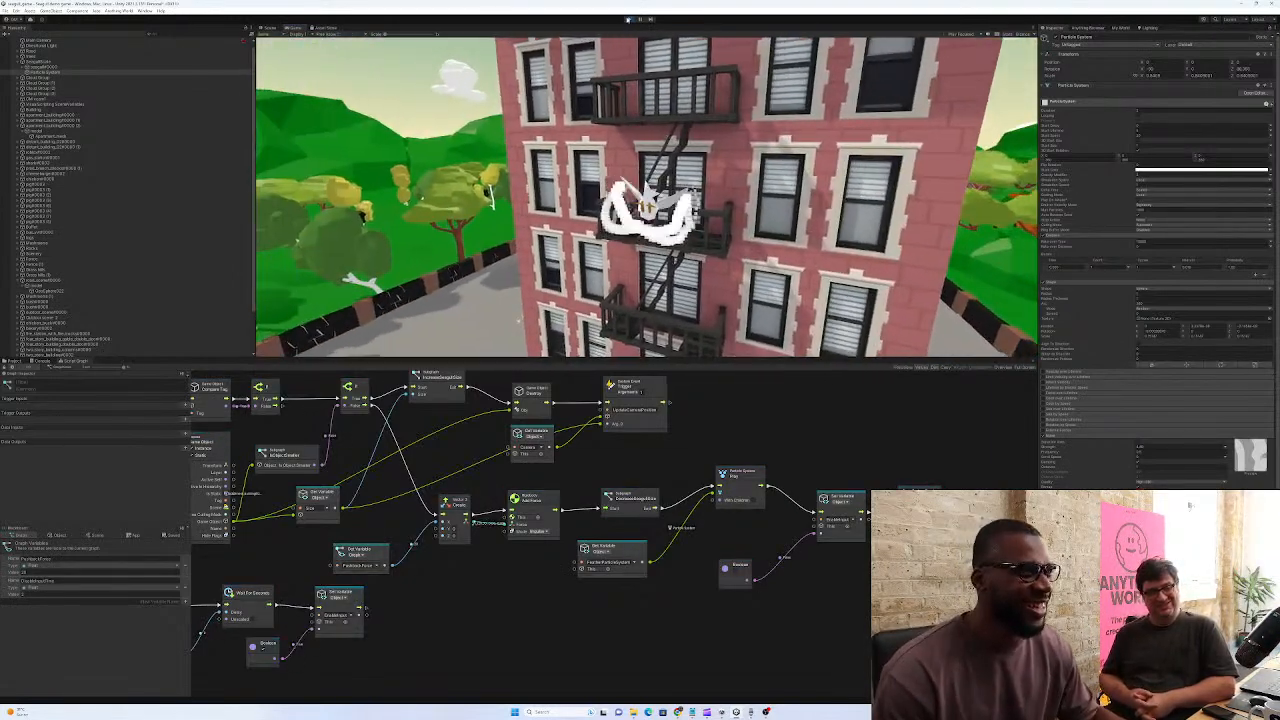
left_click(629, 20)
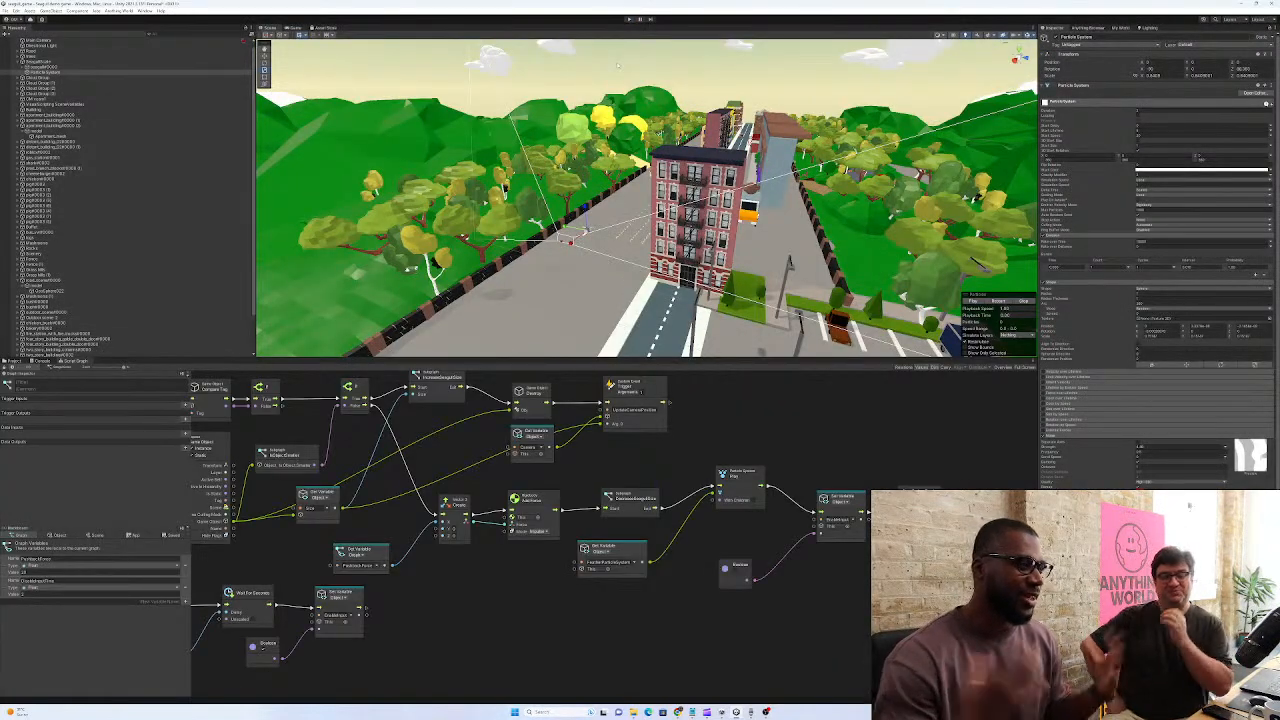
Survey the level from above and down among the forest trees to examine its layout and placed objects
right_click_drag(616, 62, 656, 140)
scroll(18, 236, "down", 3)
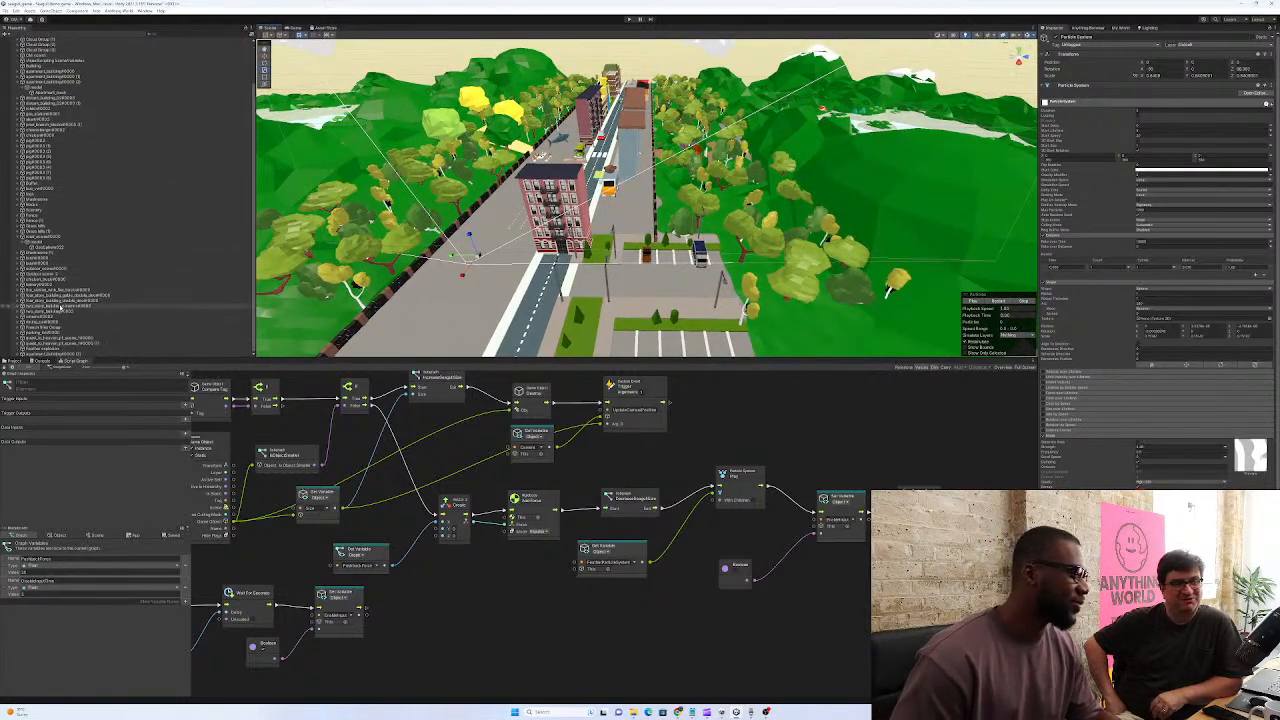
right_click_drag(641, 138, 697, 135)
right_click_drag(627, 188, 534, 177)
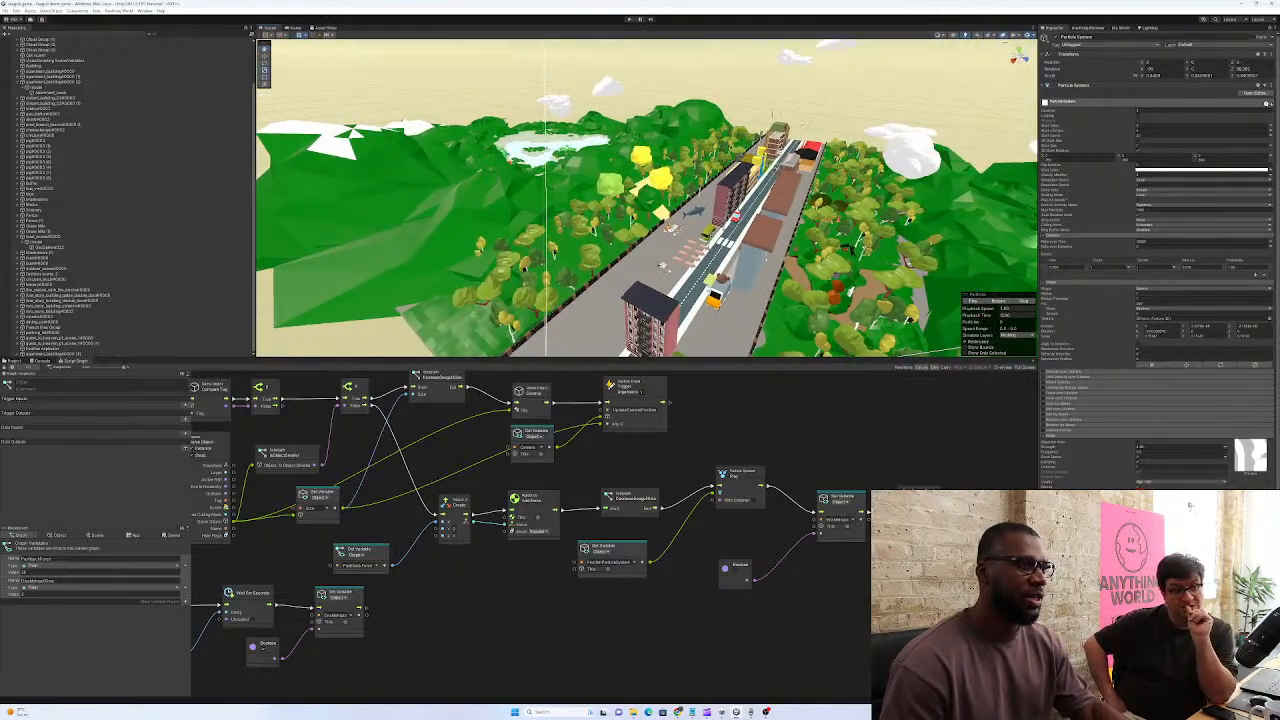
key("w")
right_click_drag(886, 290, 862, 262)
right_click_drag(569, 119, 661, 128)
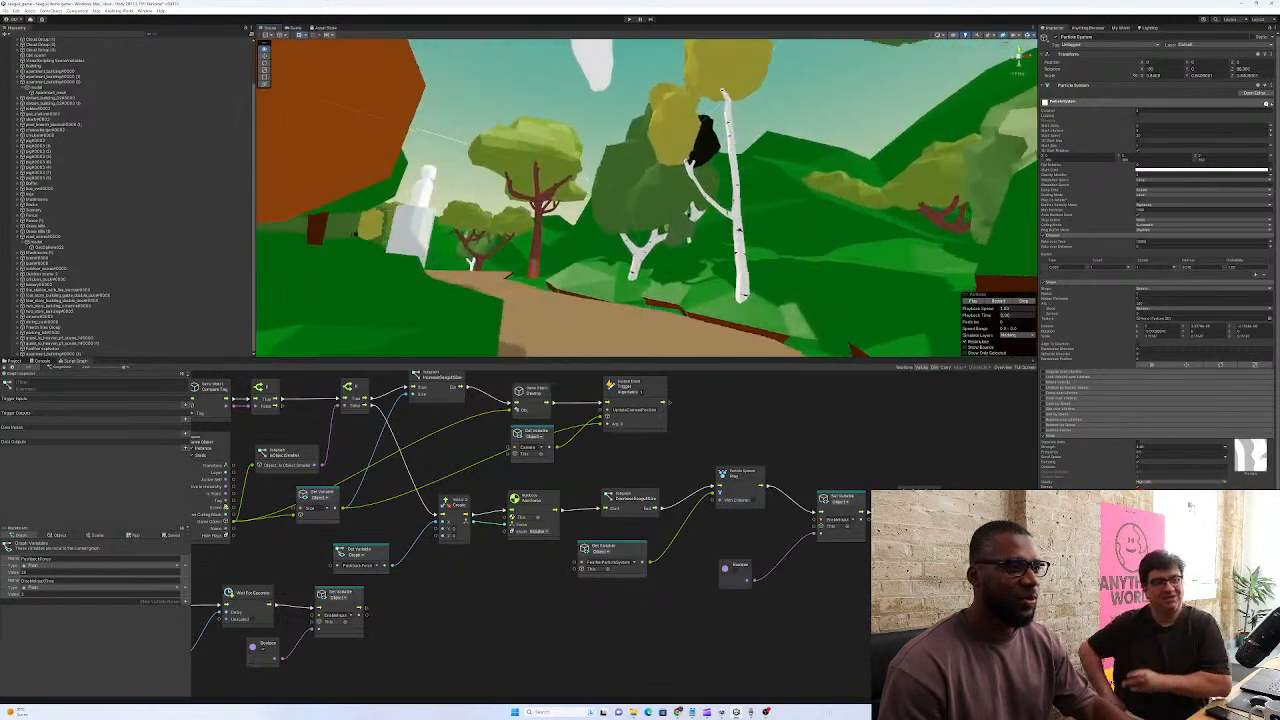
right_click_drag(705, 10, 644, 9)
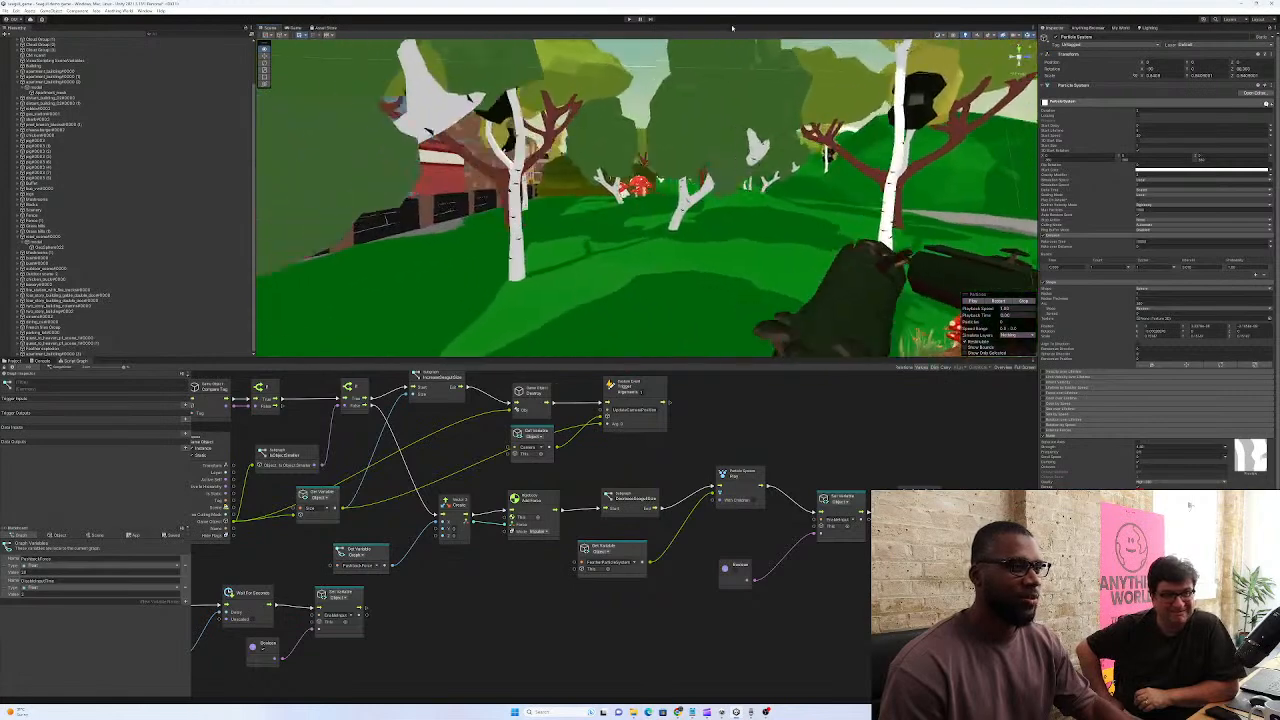
Examine the buildings, vehicles and props along the main street, from the dining car and cinema to the apartment building
right_click_drag(680, 8, 597, 60)
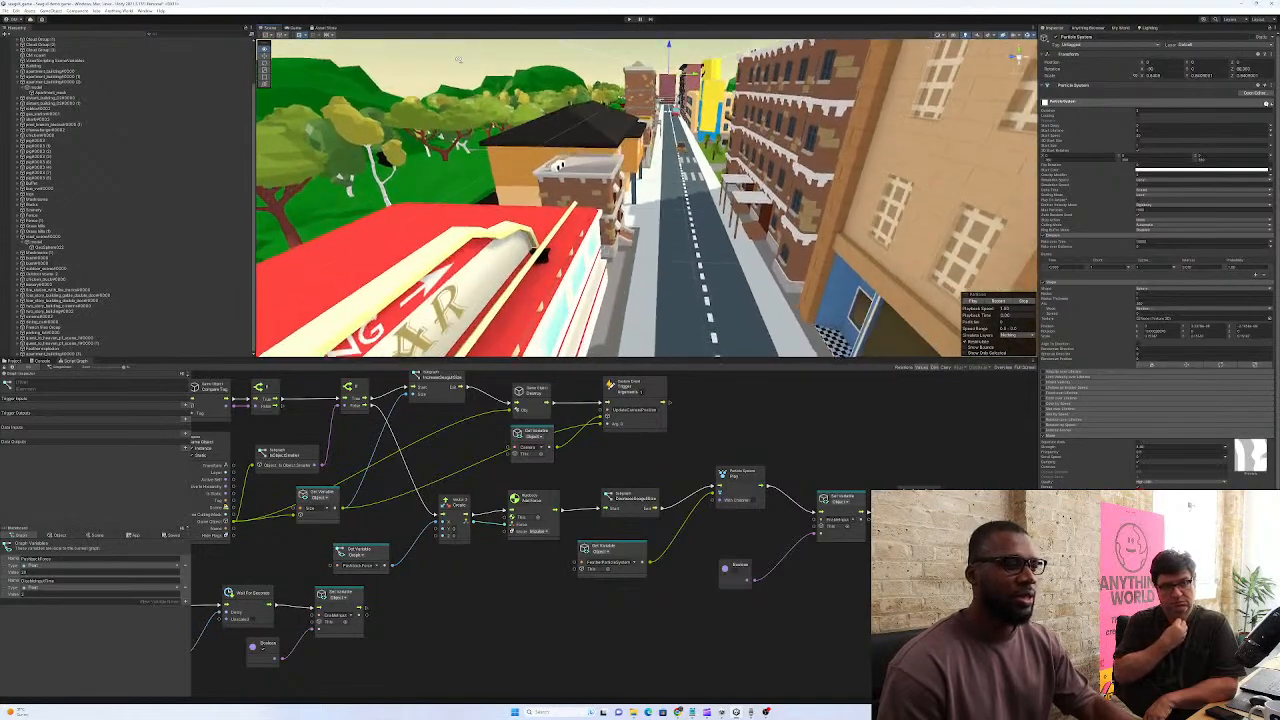
right_click_drag(456, 58, 398, 158)
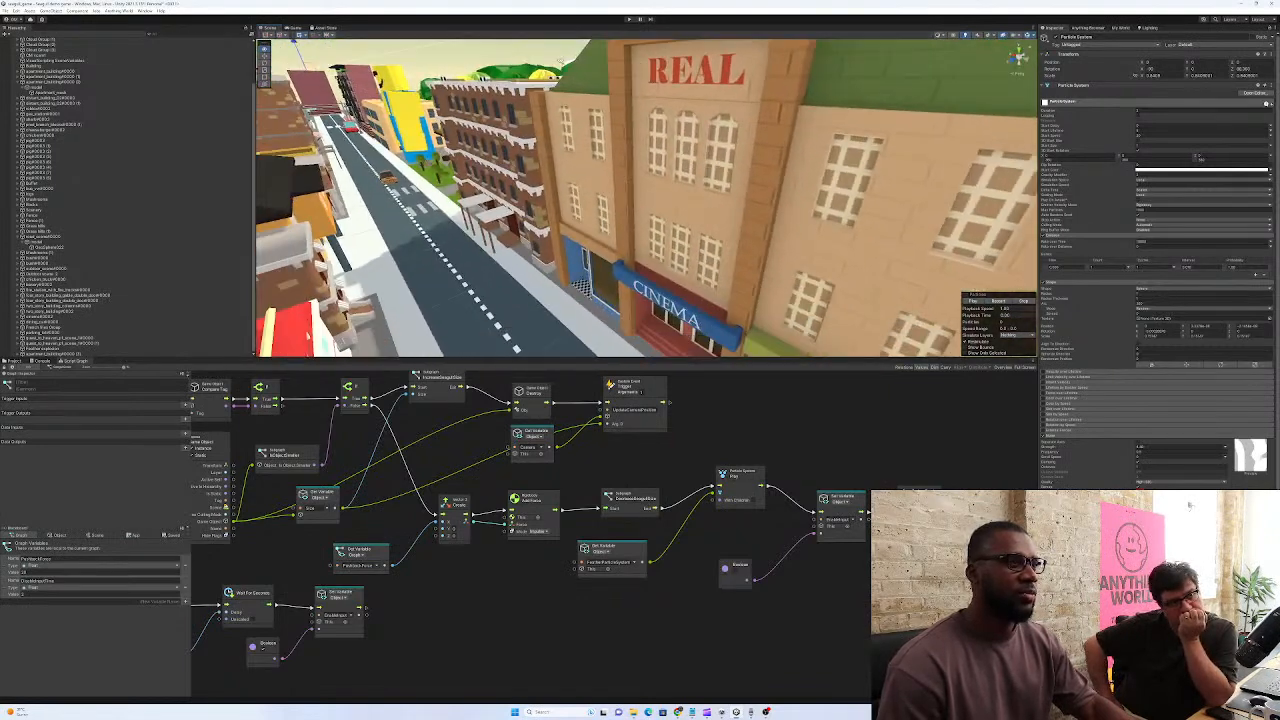
right_click_drag(667, 97, 597, 143)
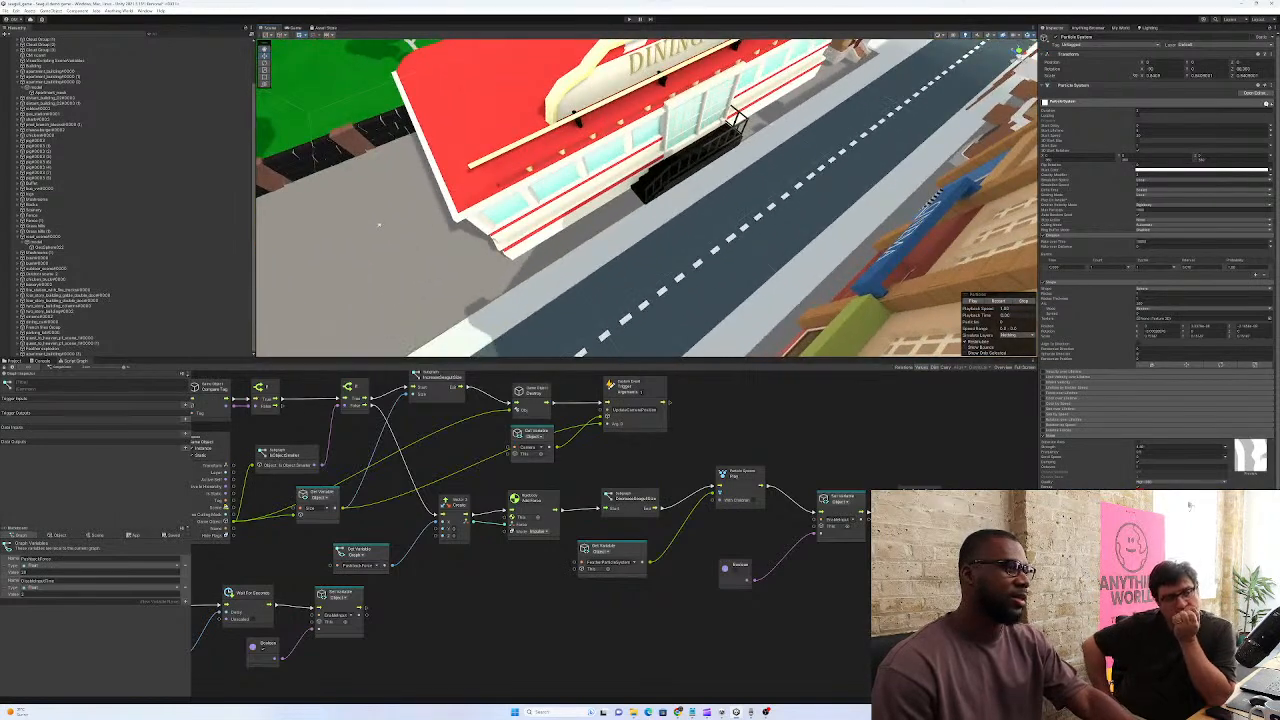
right_click_drag(349, 216, 481, 177)
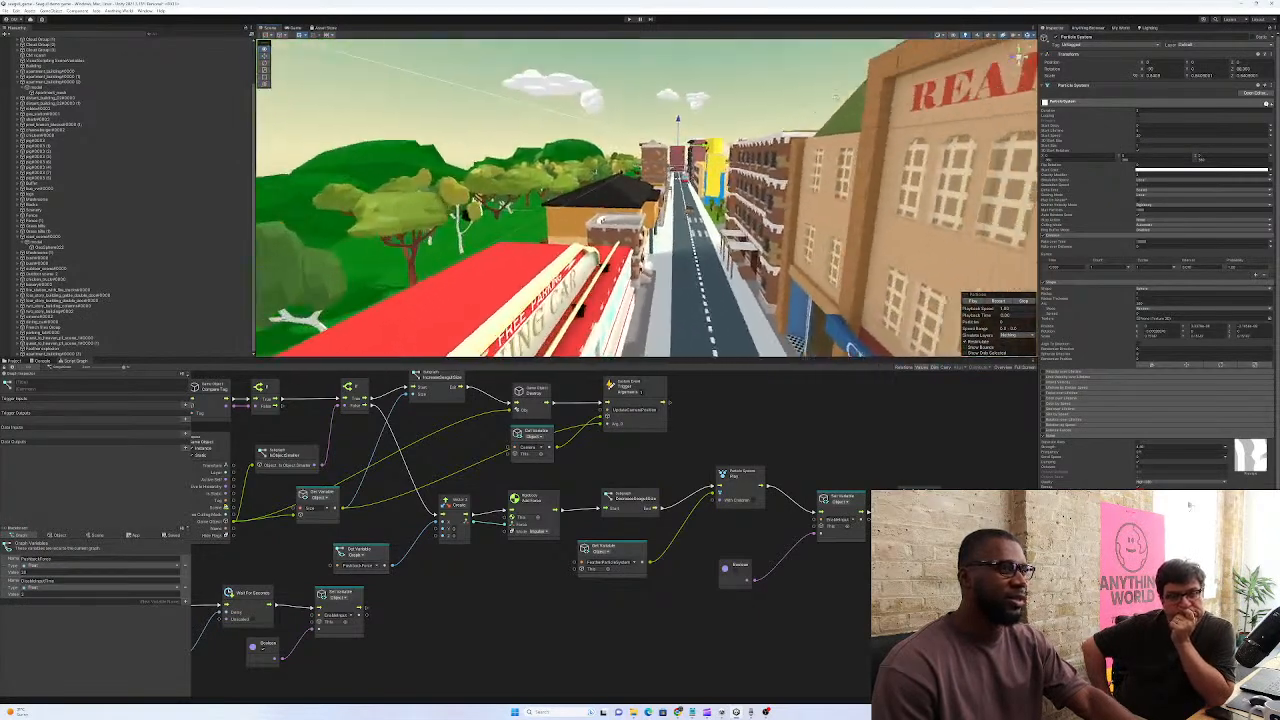
right_click_drag(828, 88, 779, 103)
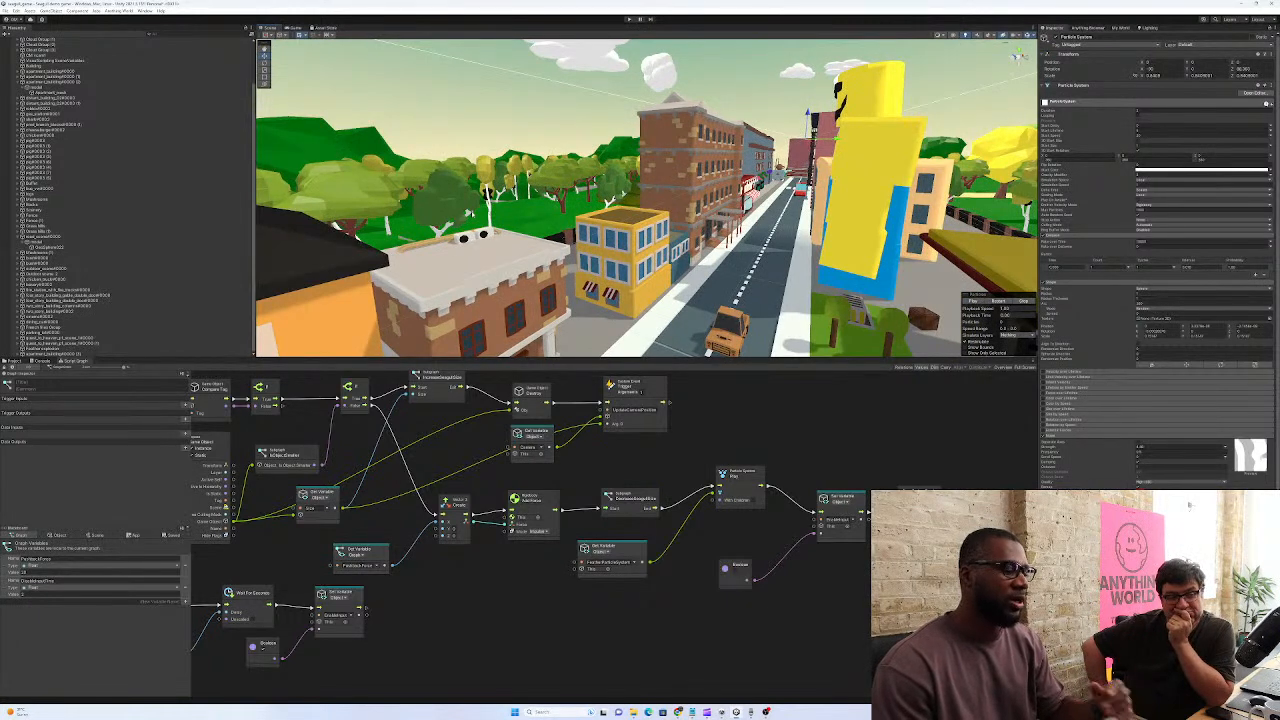
mouse_move(577, 285)
right_mouse_down()
mouse_move(638, 252)
mouse_move(630, 281)
mouse_move(588, 305)
right_mouse_up()
key("w")
right_click_drag(475, 317, 440, 277)
right_click_drag(602, 202, 546, 234)
right_click_drag(690, 186, 850, 215)
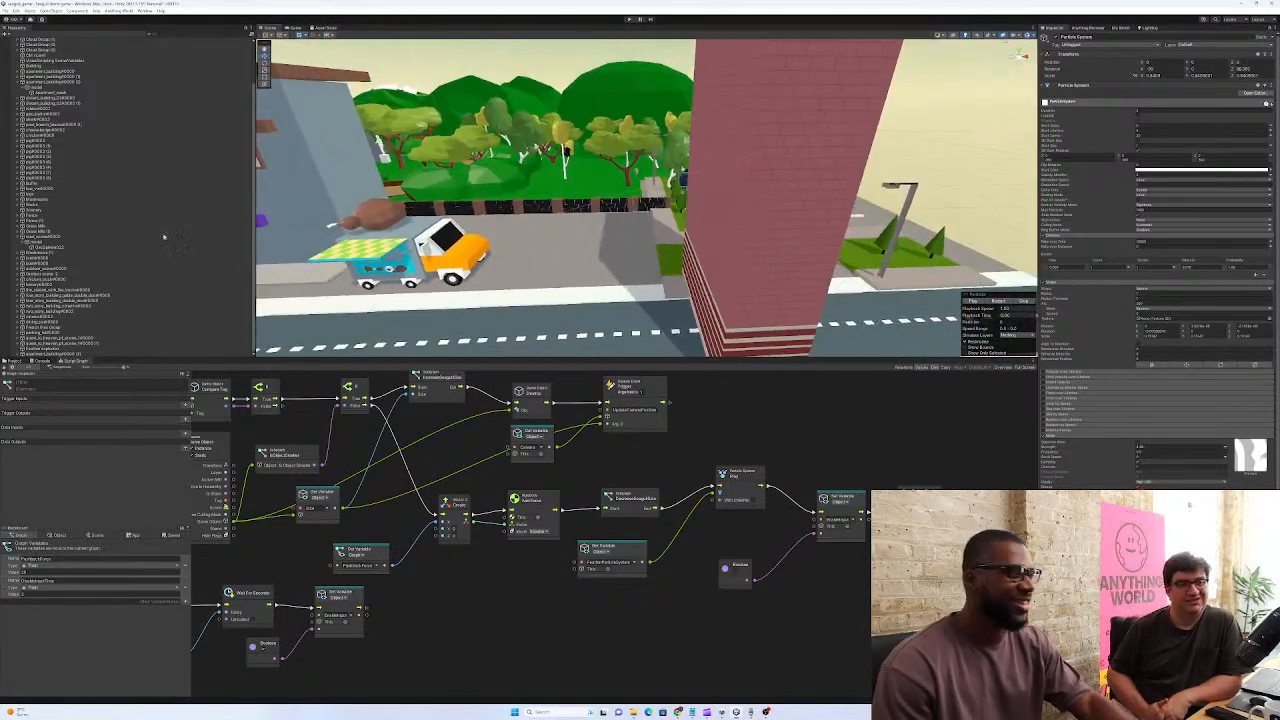
Select the apartment building at the start of the street and try rotating it about its vertical axis
left_click(89, 353)
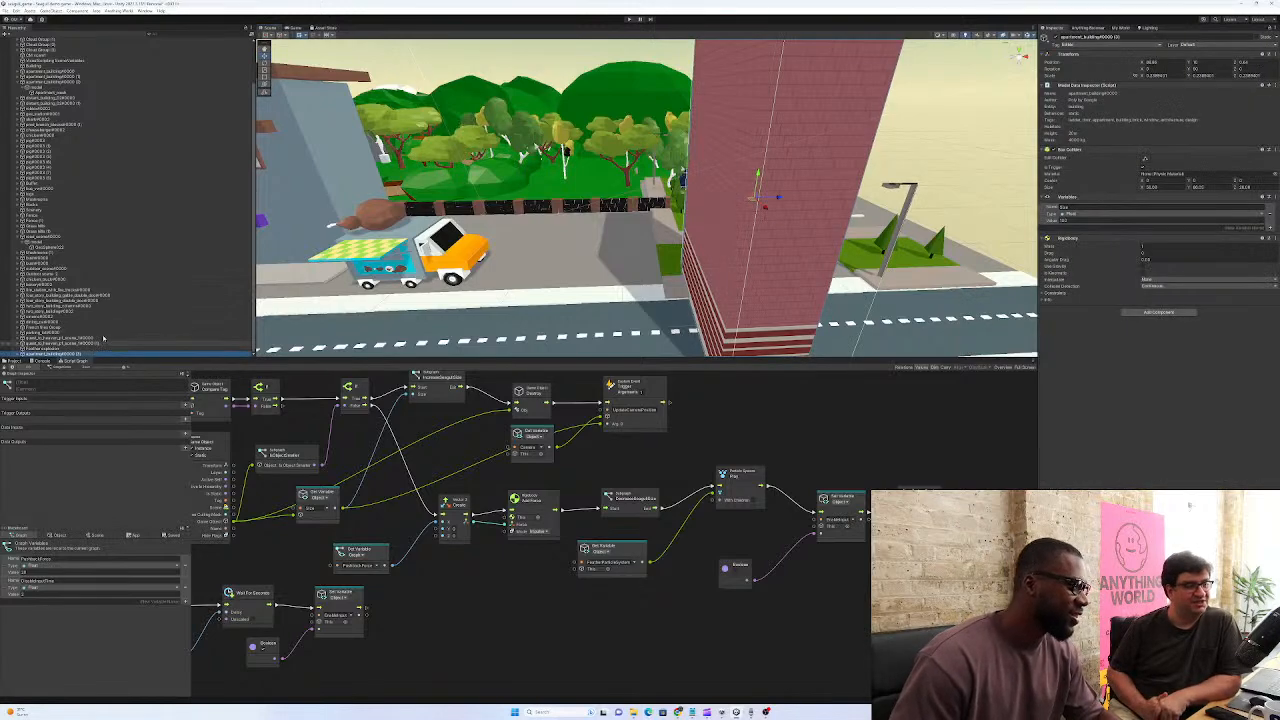
right_click_drag(589, 227, 460, 236)
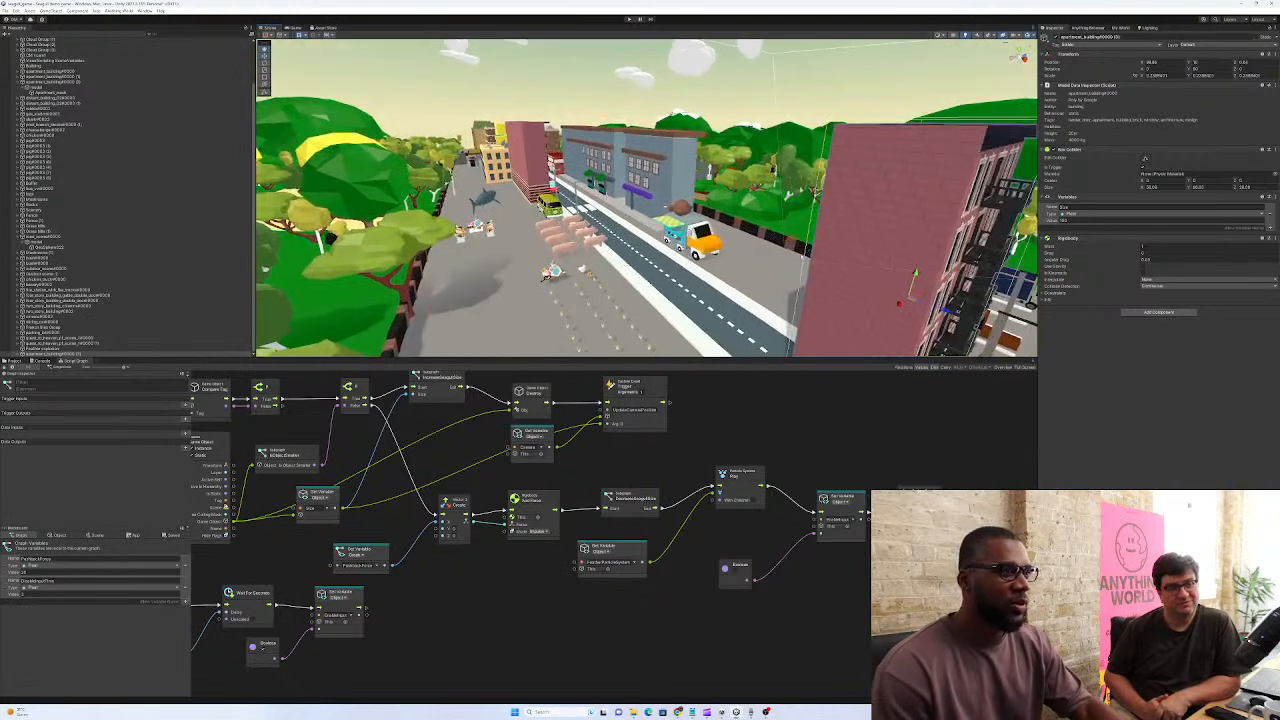
key("f")
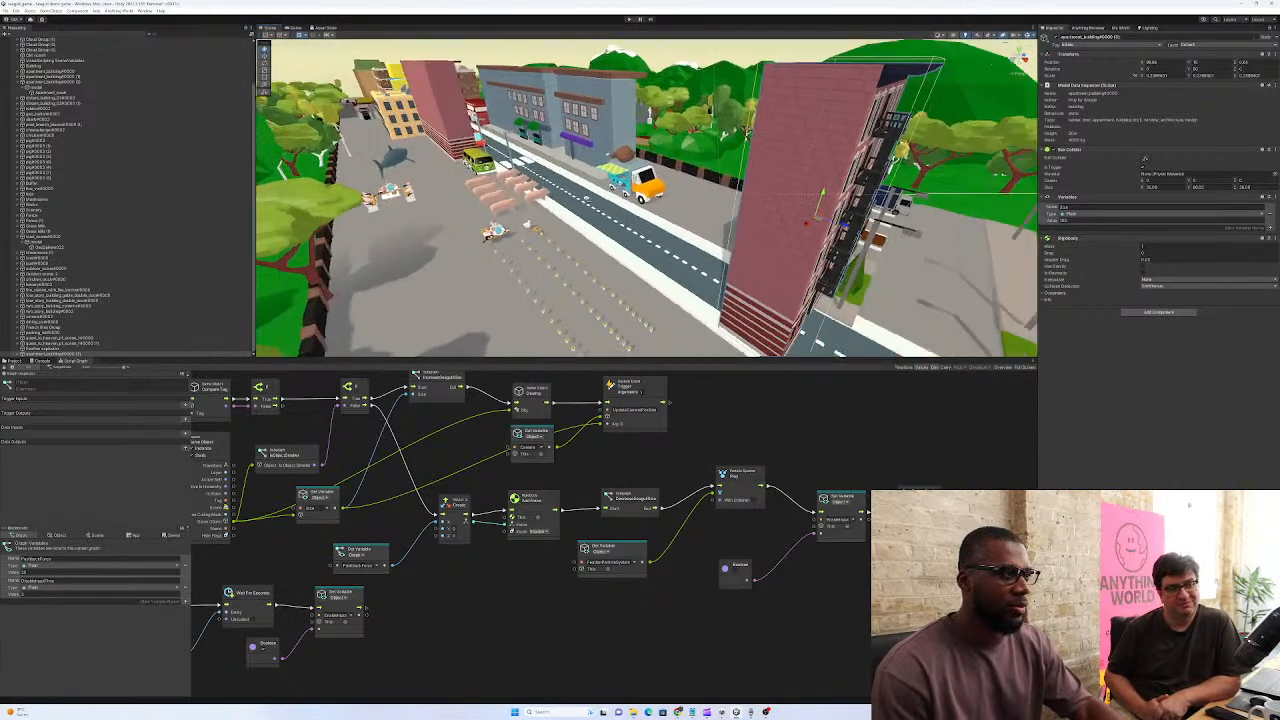
key("e")
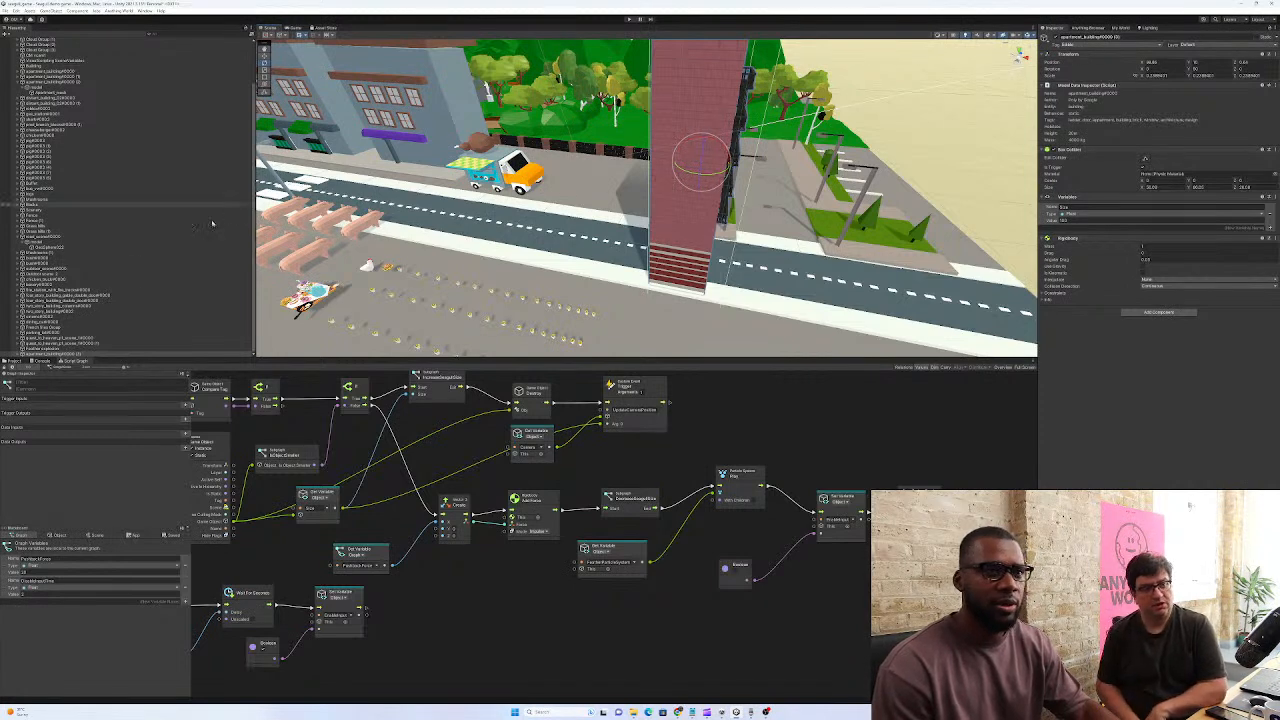
right_click_drag(604, 172, 603, 167)
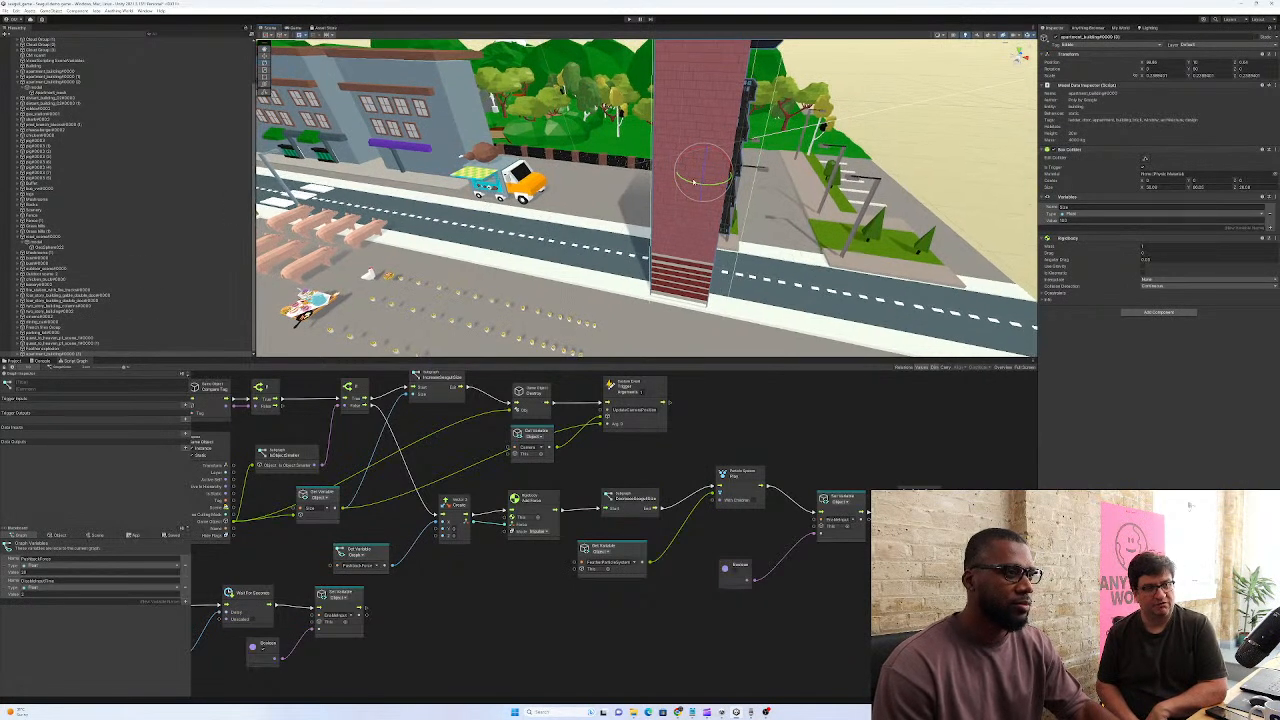
left_click_drag(690, 182, 748, 207)
right_click_drag(728, 205, 450, 203)
Move the selected apartment building to a new spot on the street
left_click(265, 57)
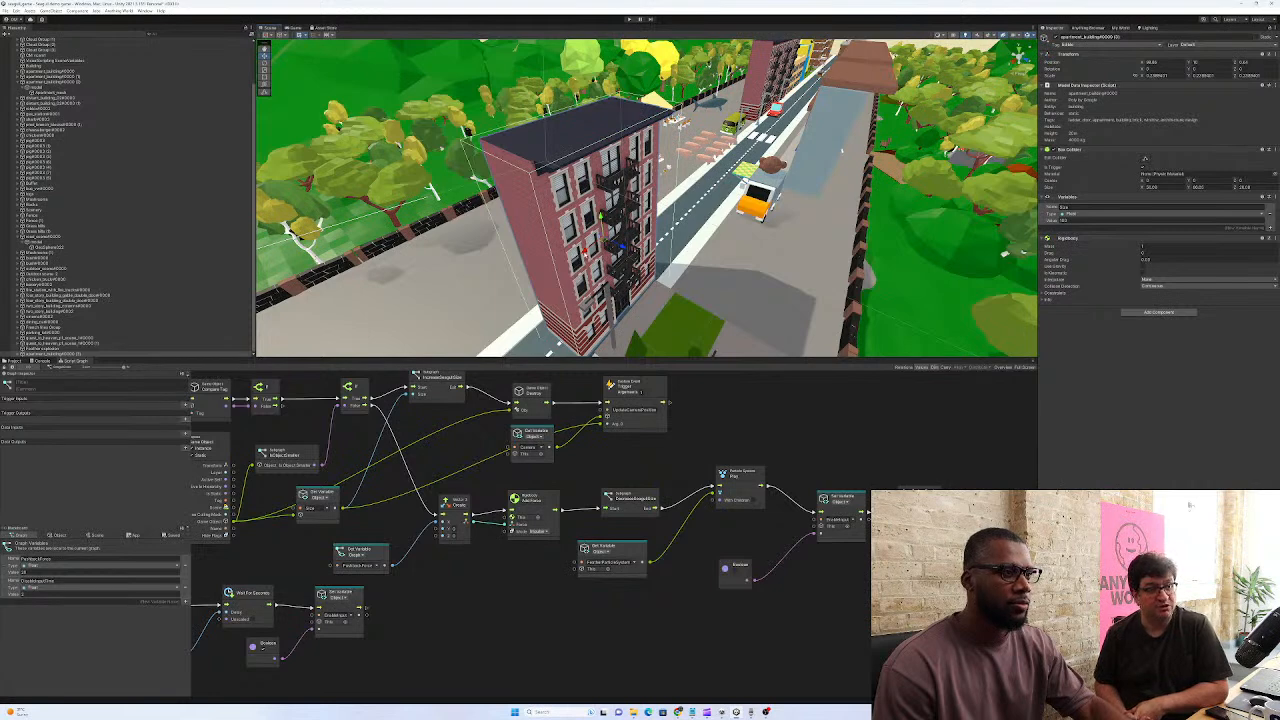
left_click_drag(594, 235, 642, 178)
left_click_drag(842, 150, 896, 112)
mouse_move(638, 194)
right_mouse_down()
mouse_move(658, 208)
mouse_move(600, 210)
mouse_move(622, 208)
right_mouse_up()
right_click_drag(790, 172, 836, 168)
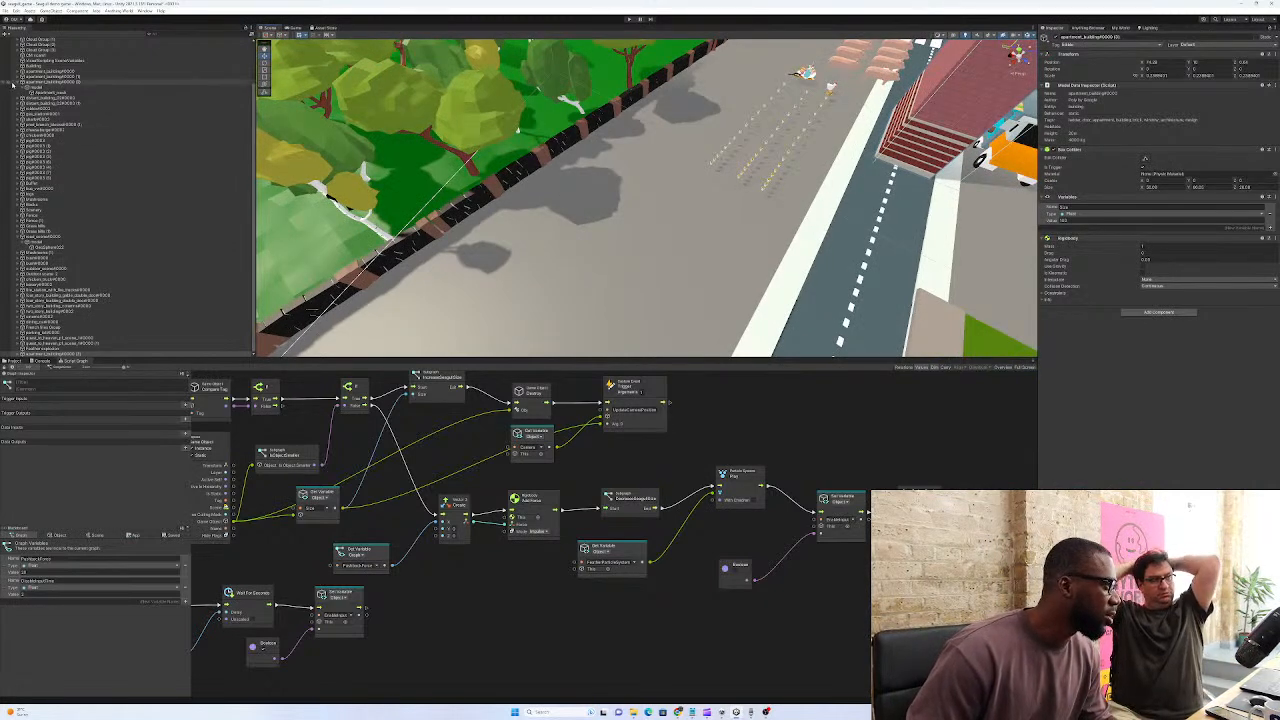
Collapse the expanded objects in the Hierarchy, including the apartment building, the road scene object and the seagull
left_click(7, 82)
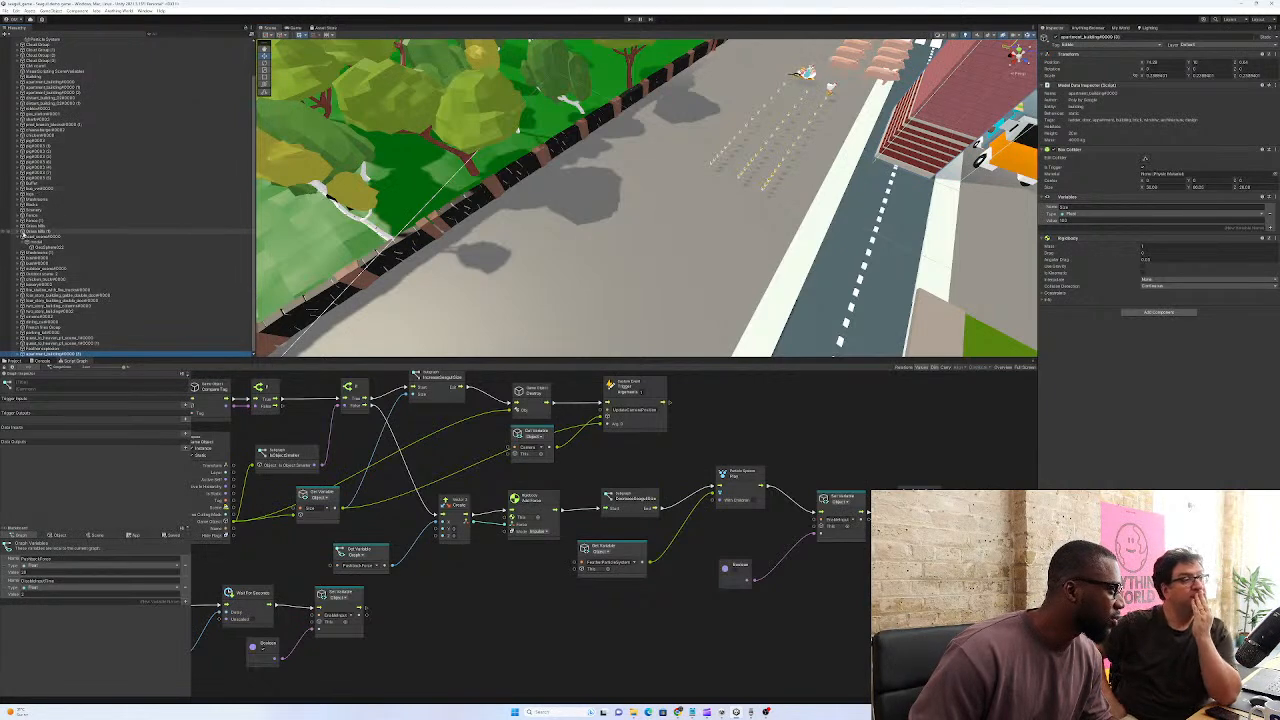
left_click(19, 238)
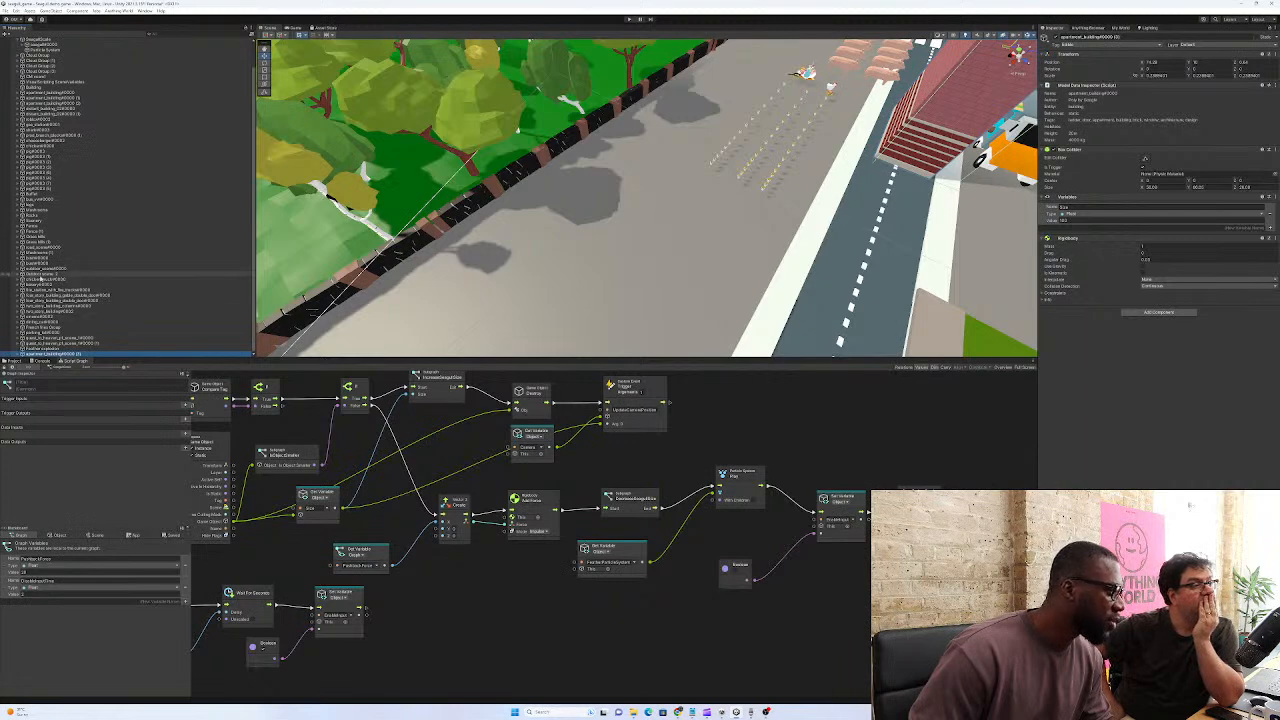
scroll(50, 195, "up", 1)
scroll(30, 120, "up", 1)
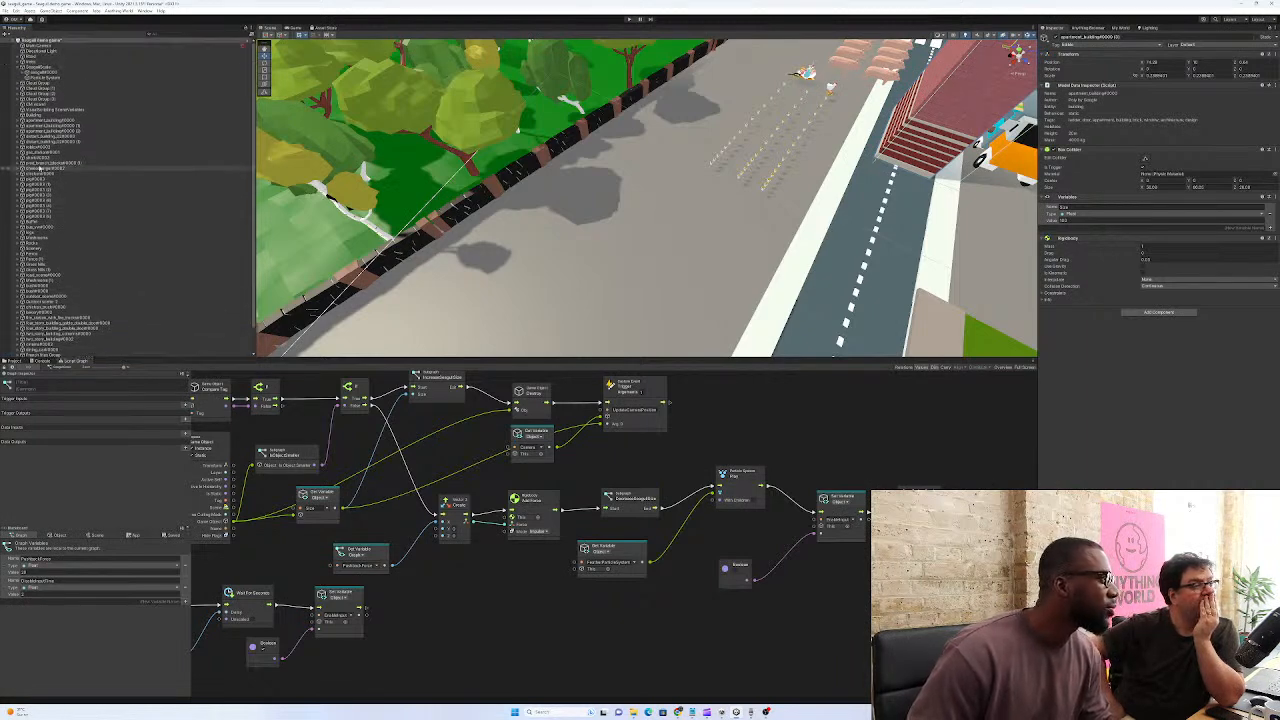
left_click(15, 67)
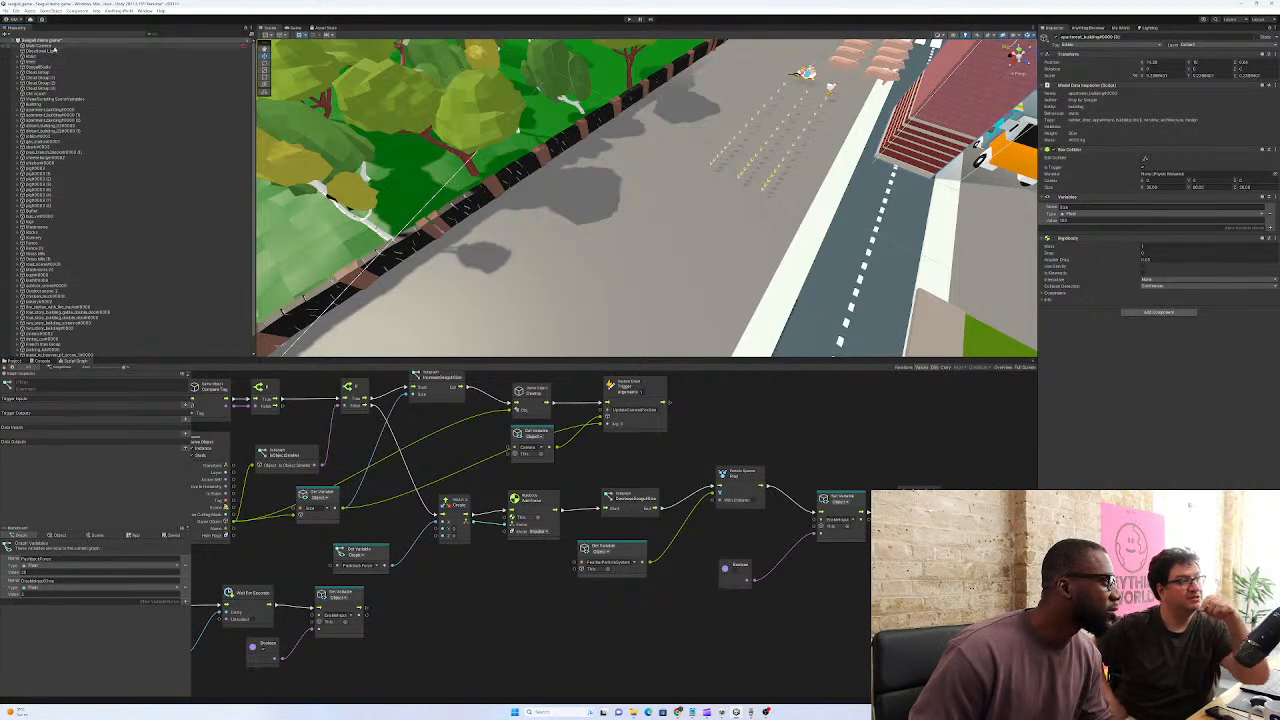
Filter the Hierarchy for group objects and deactivate the French Fries Group
left_click(162, 34)
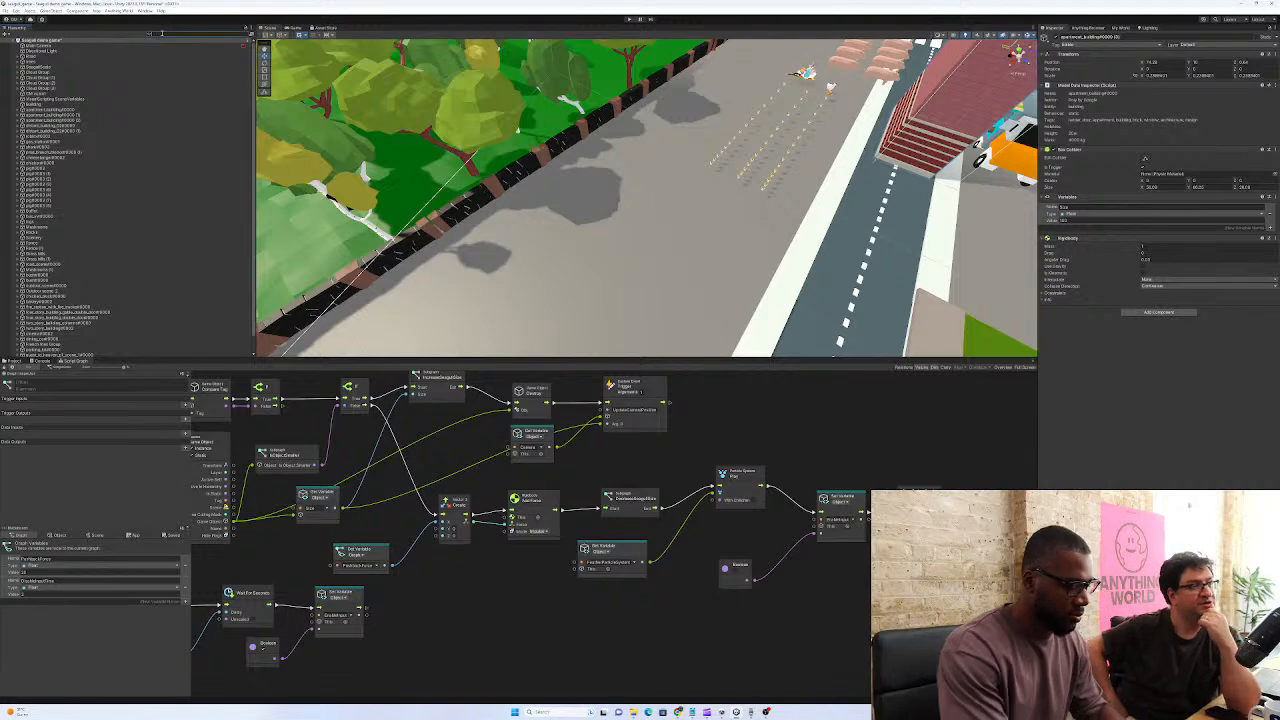
type("g")
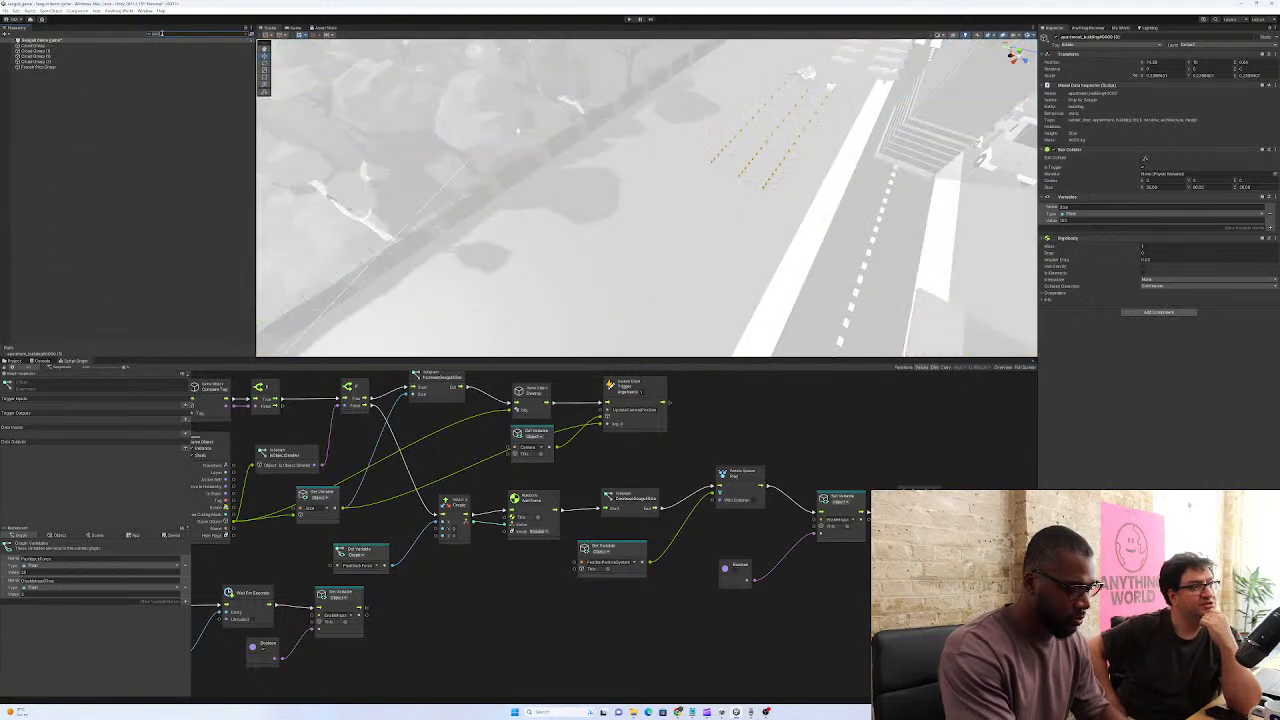
left_click(37, 67)
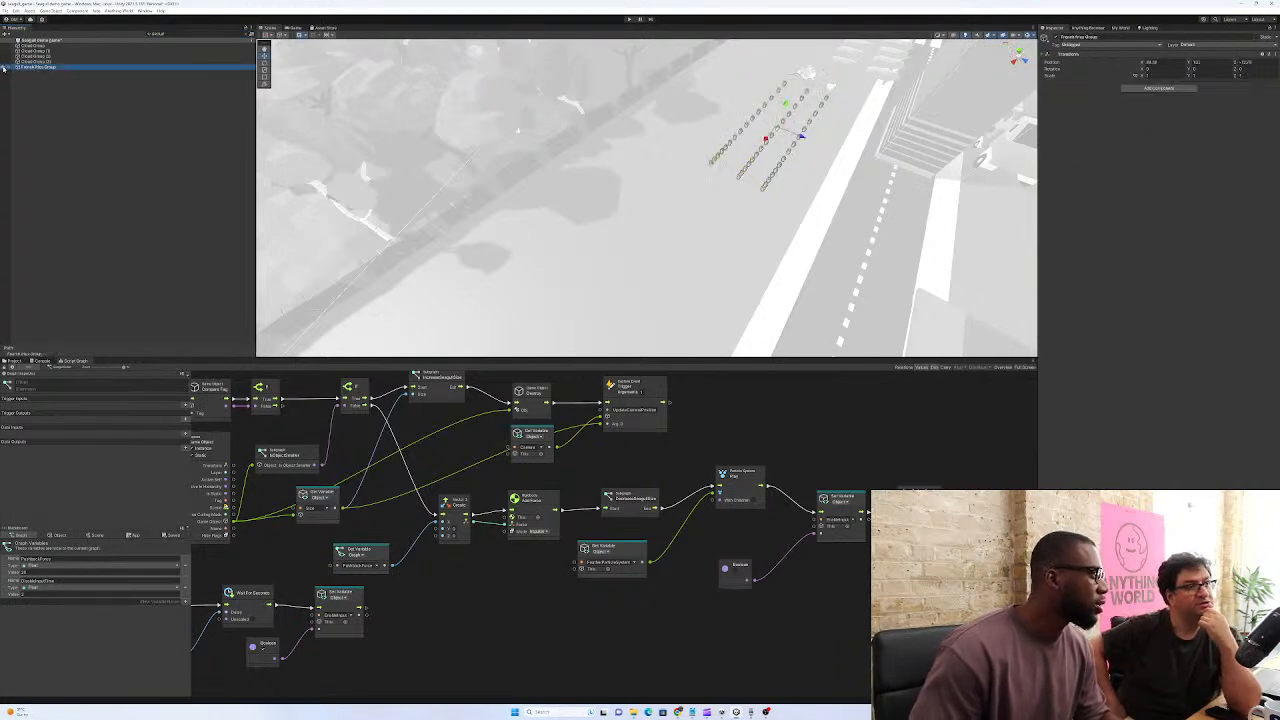
left_click(1056, 37)
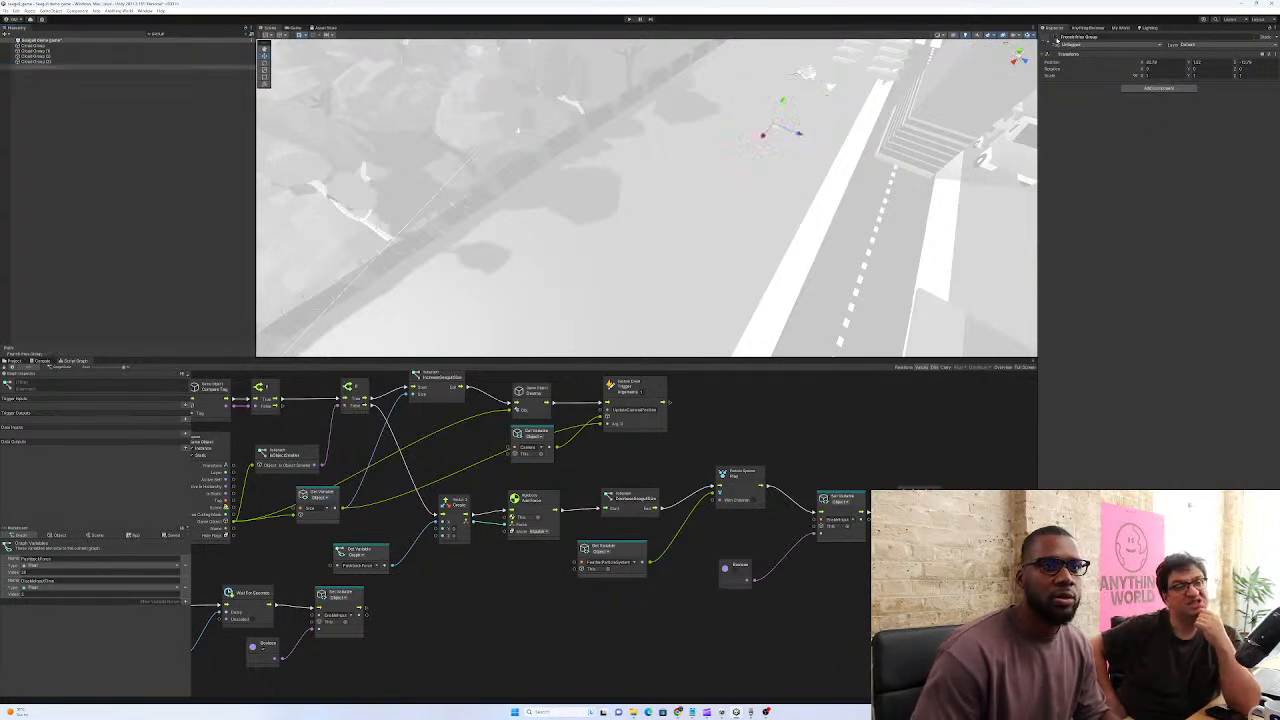
Clear the Hierarchy search filter so all scene objects are listed again
right_click_drag(600, 200, 690, 160)
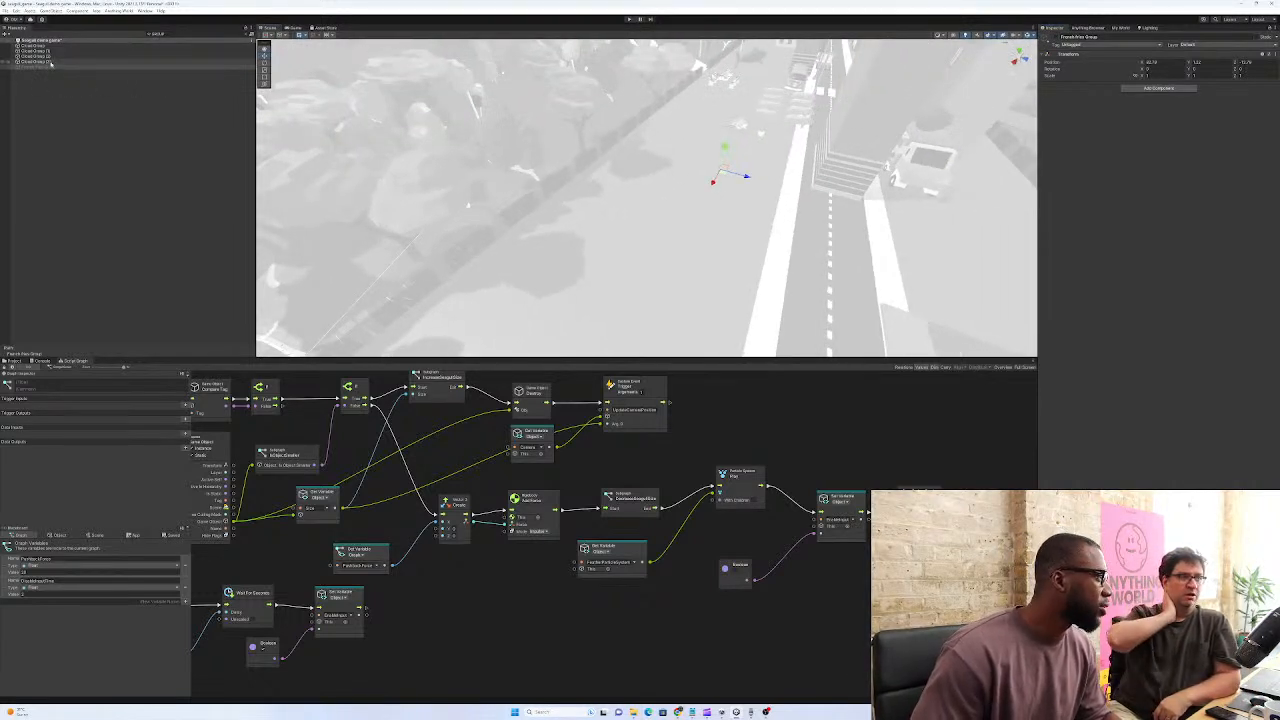
left_click(179, 32)
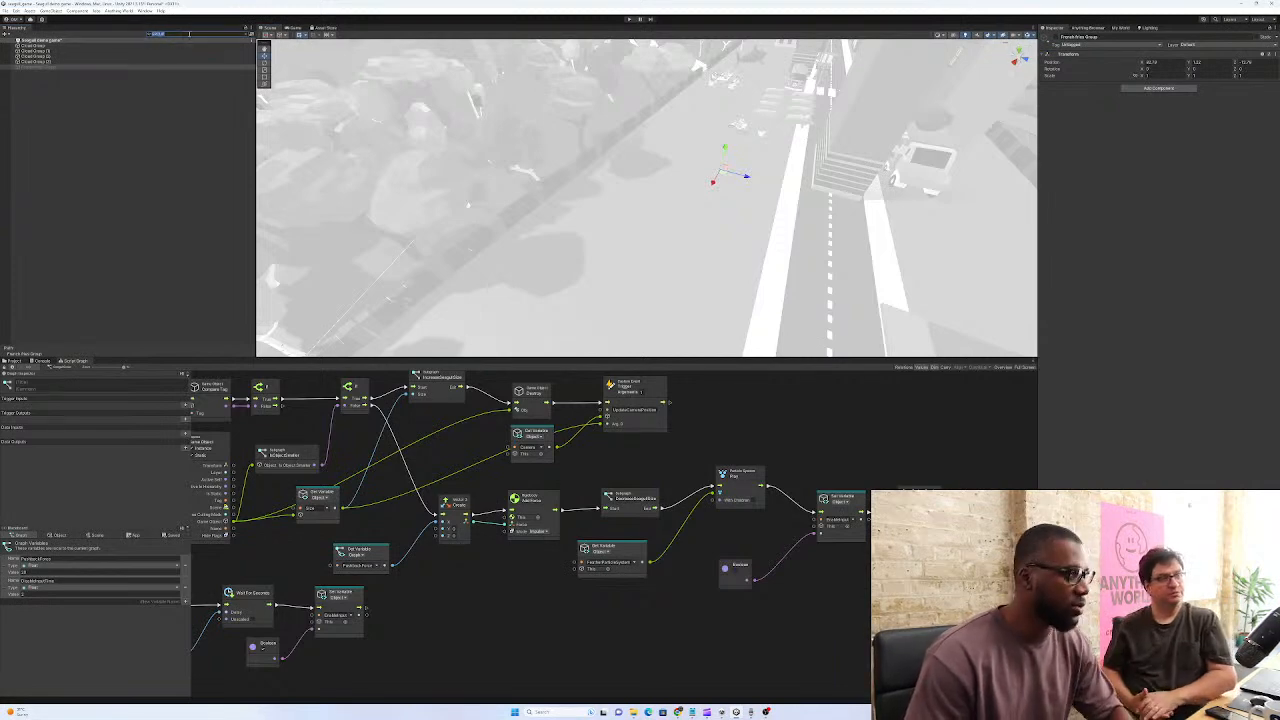
key("BackSpace")
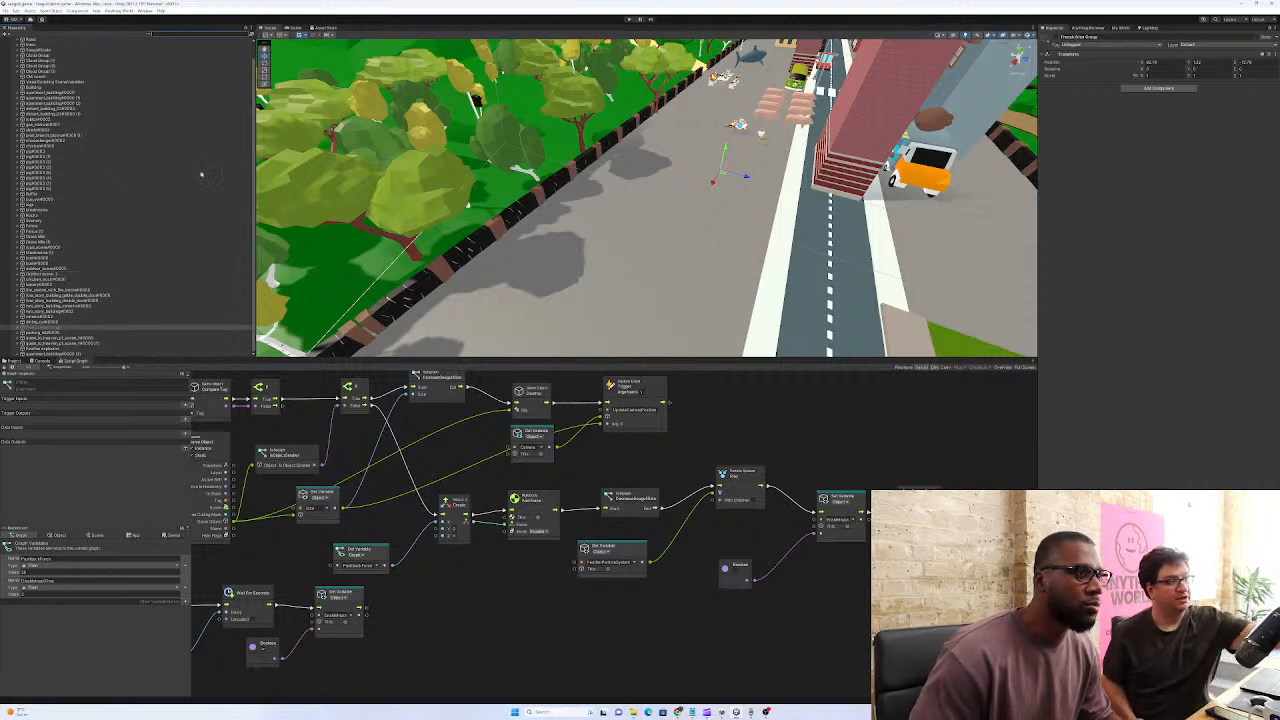
Create an empty scene object and name it Pigs
left_click(38, 155)
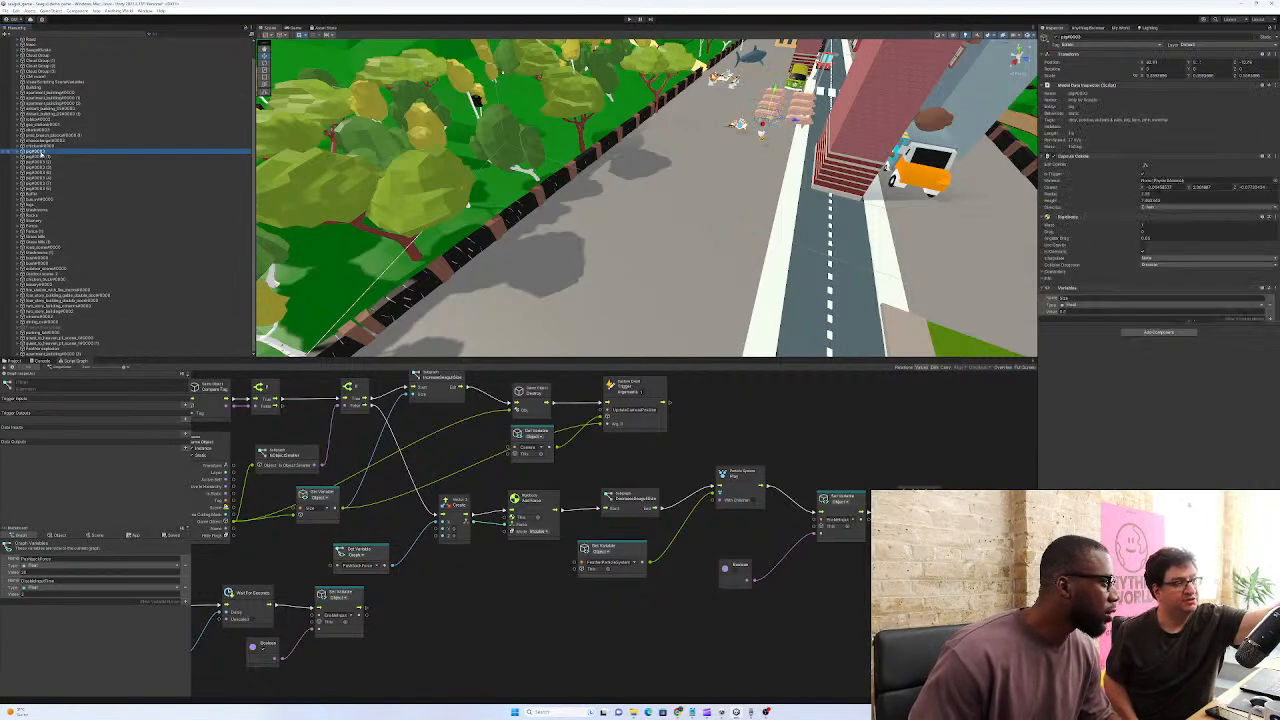
left_click(8, 34)
left_click(25, 42)
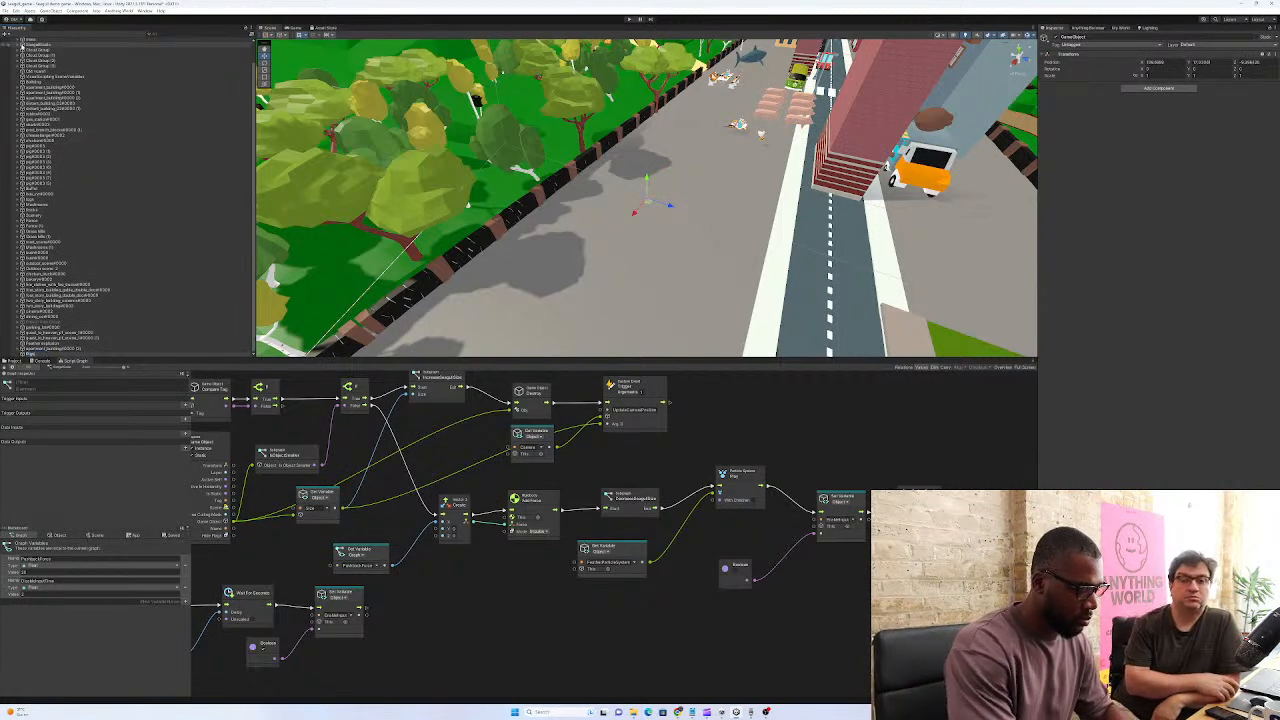
key("Return")
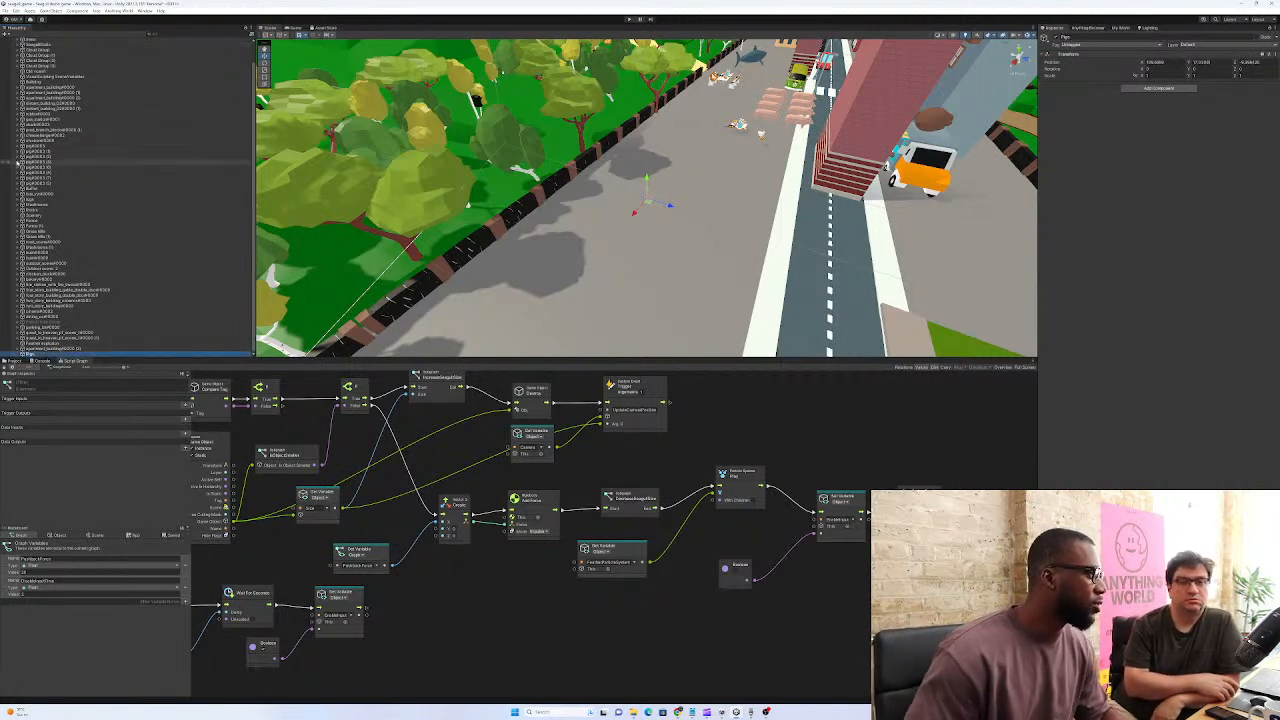
Make all the pig models children of the Pigs object and collapse it in the Hierarchy
left_click(35, 147)
left_click(40, 183, "shift")
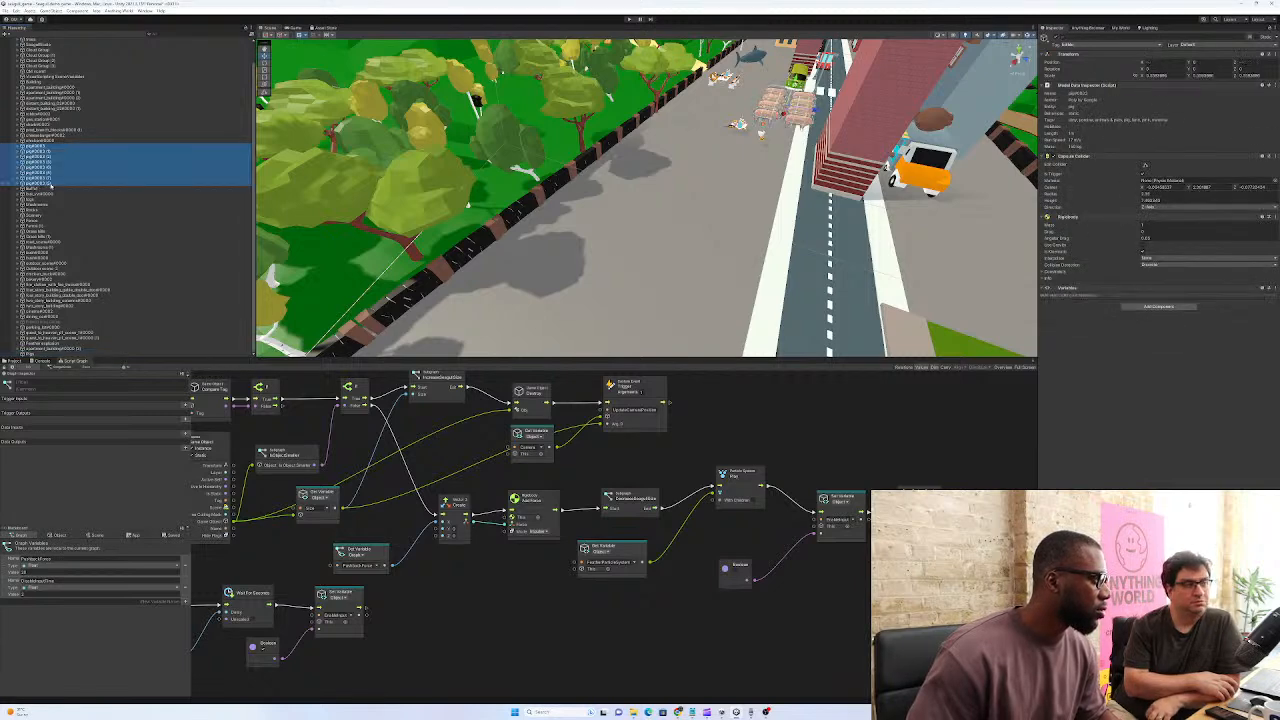
left_click_drag(49, 185, 66, 231)
left_click_drag(33, 356, 34, 357)
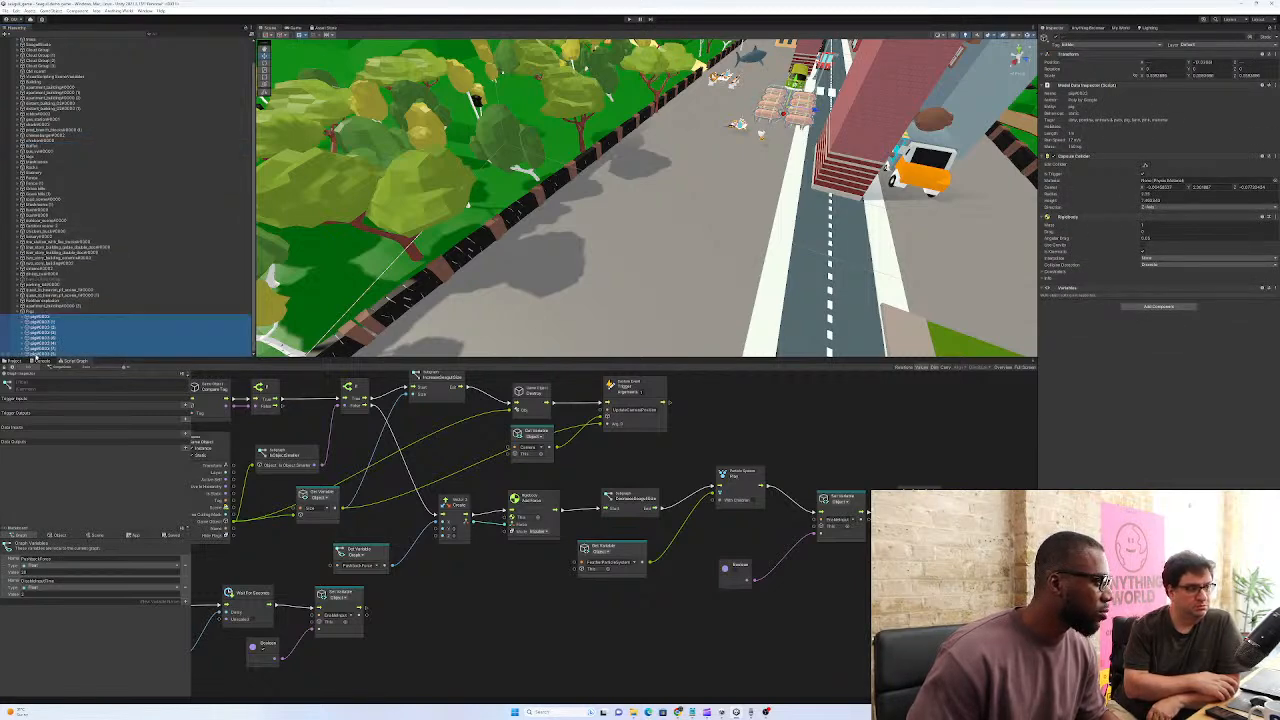
left_click(19, 312)
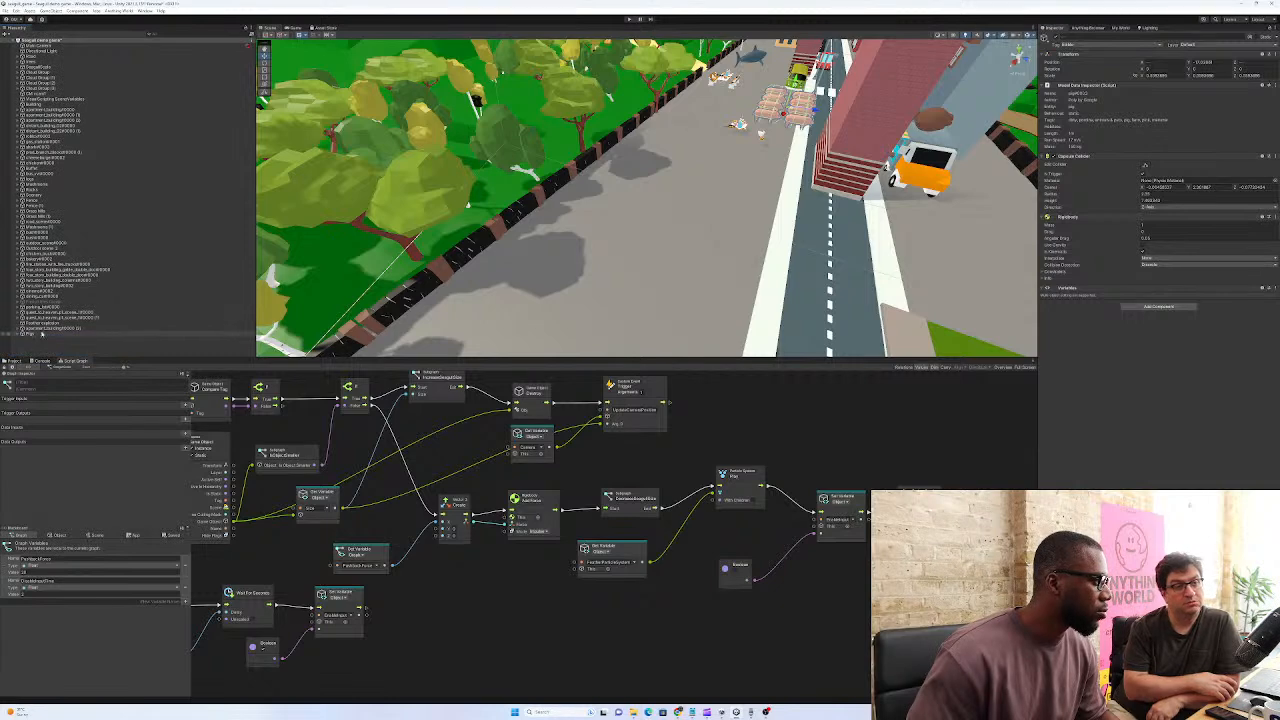
Deactivate the Pigs object to hide the pigs on the street
left_click(30, 333)
left_click(1056, 37)
right_click_drag(752, 142, 603, 155)
key("w")
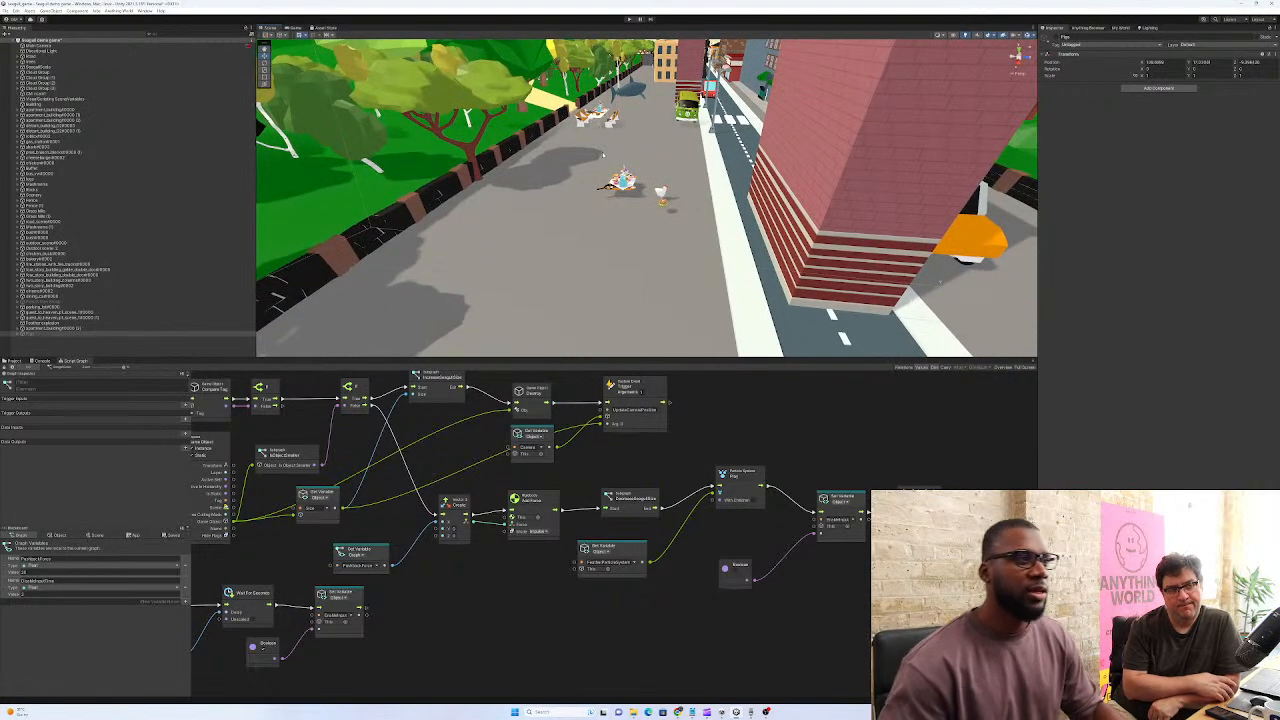
key("s")
right_click_drag(737, 187, 679, 170)
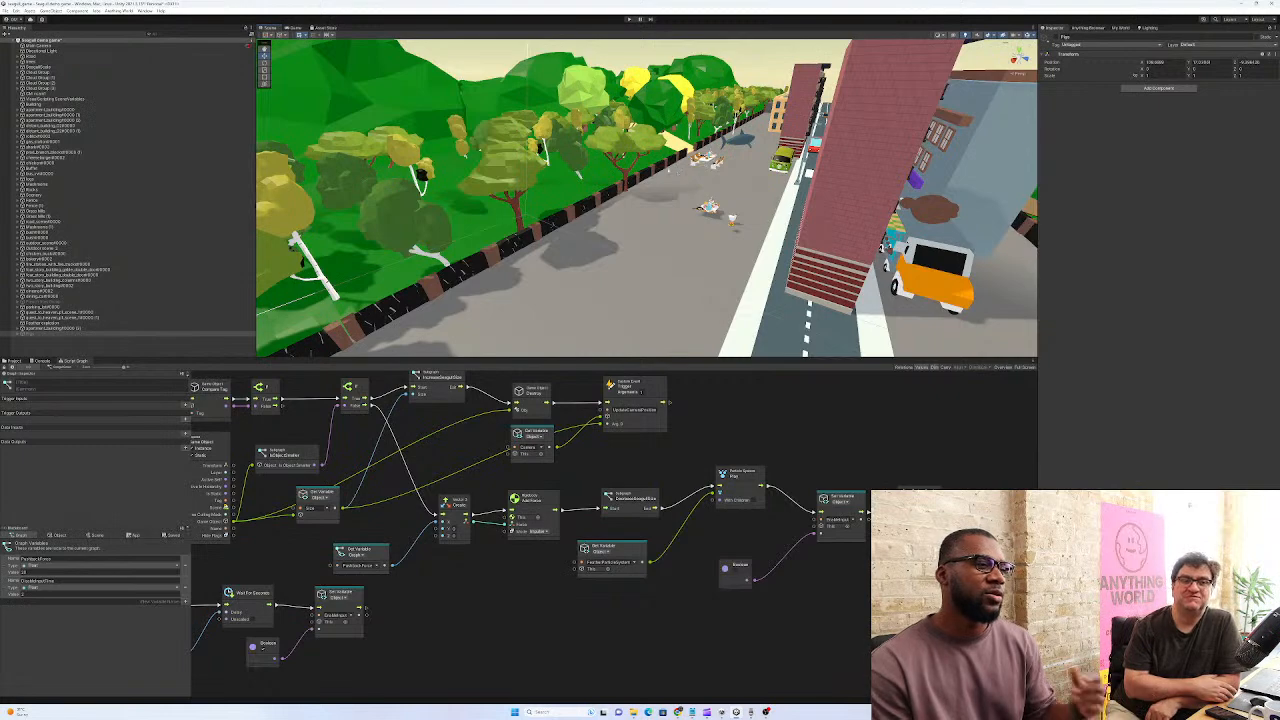
right_click_drag(680, 170, 687, 227)
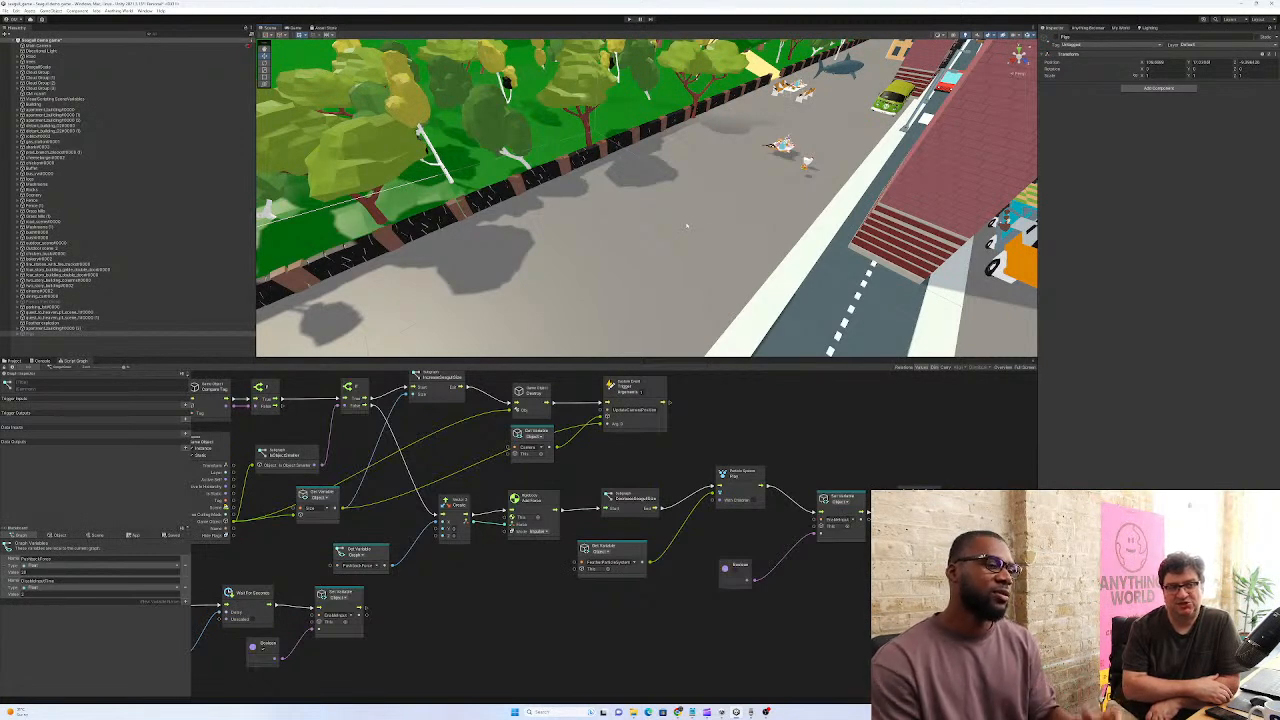
Search the Anything World model browser for "farm" and look through the results for suitable scenery
left_click(1090, 27)
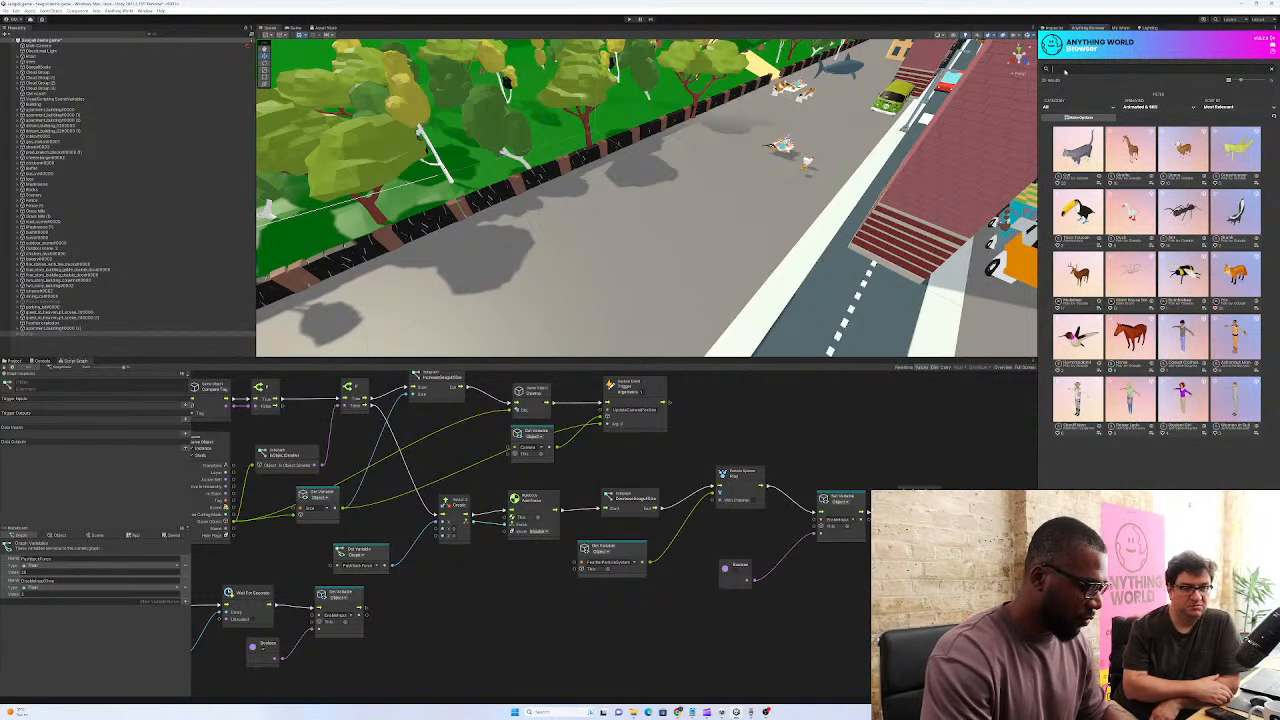
key("Return")
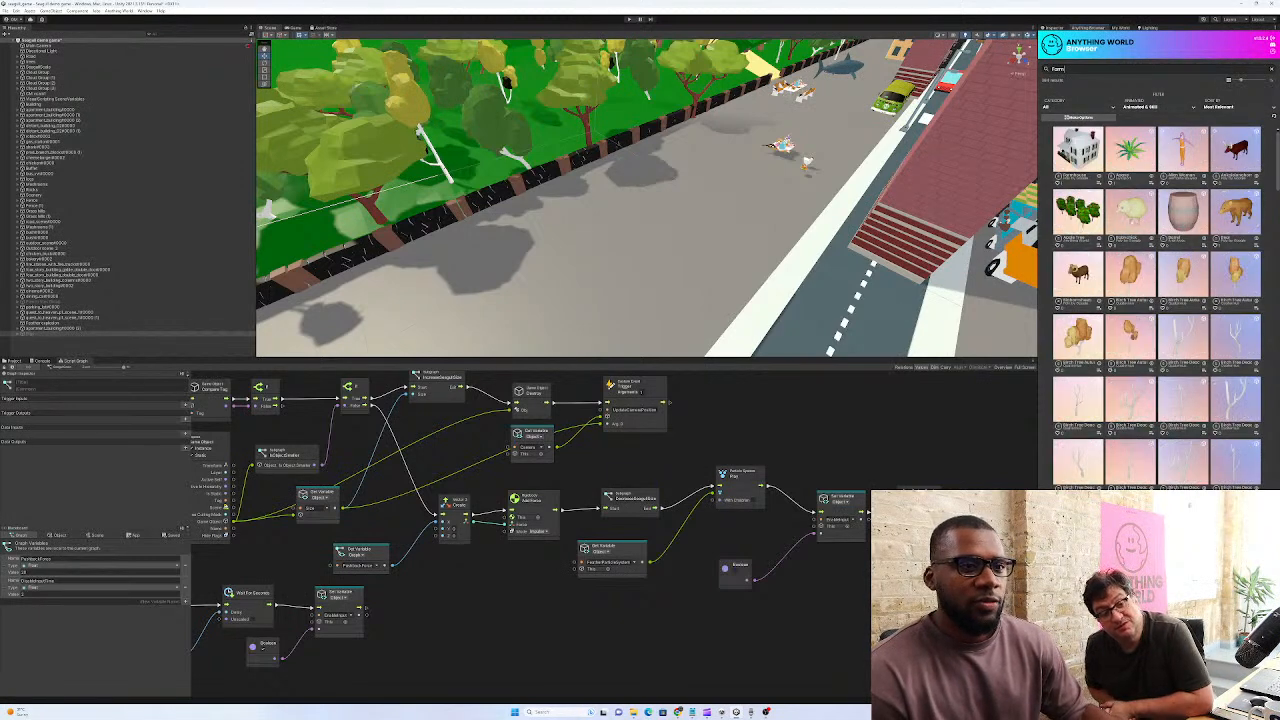
scroll(1158, 308, "down", 2)
scroll(1148, 341, "down", 6)
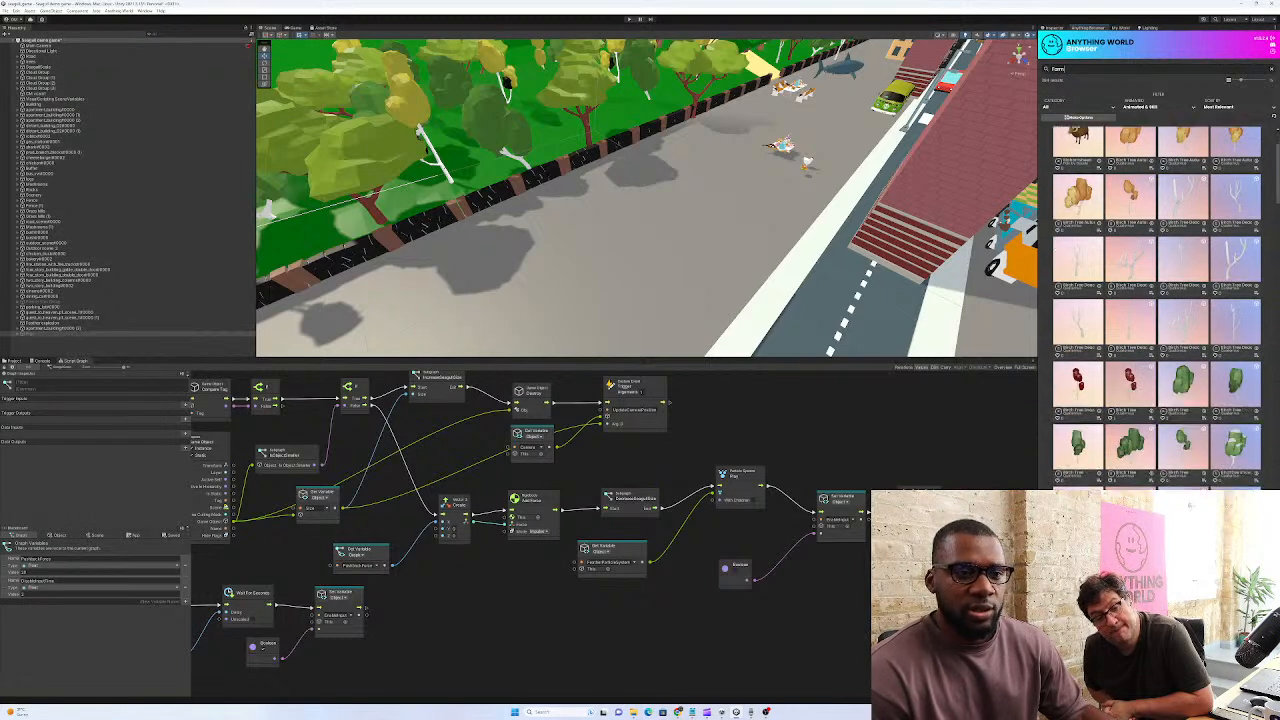
scroll(1120, 392, "down", 8)
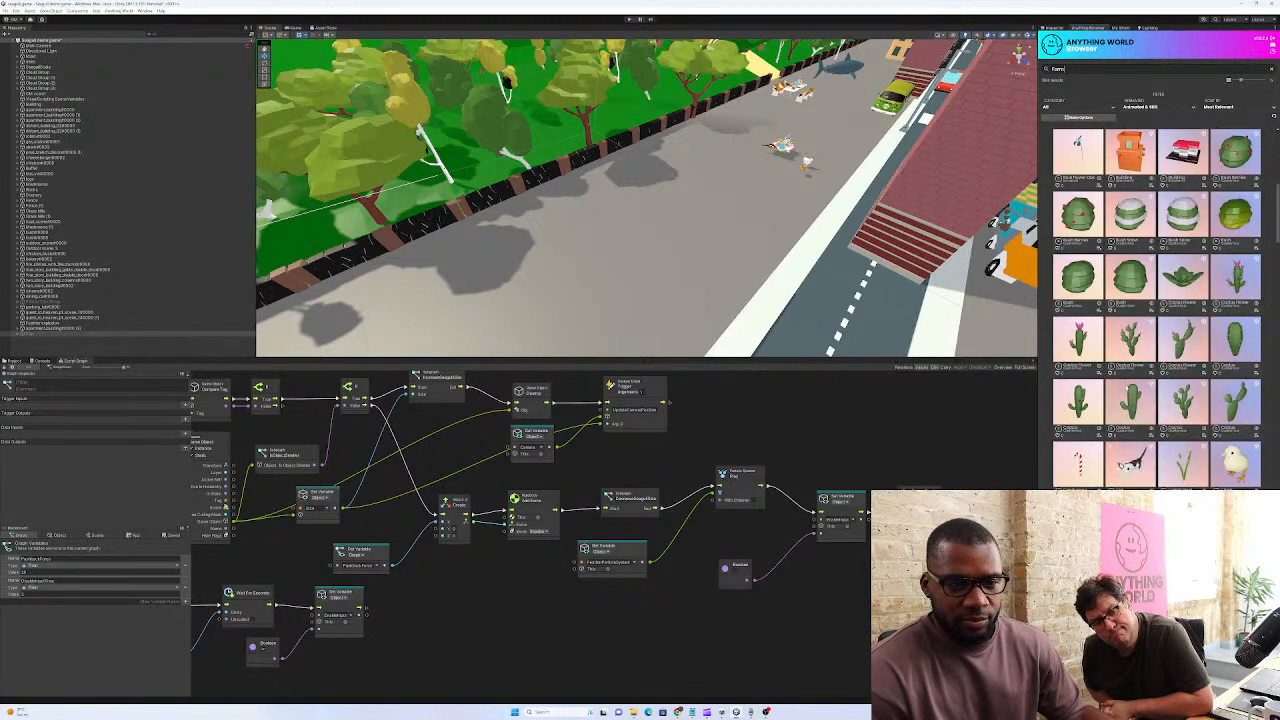
scroll(1146, 393, "down", 8)
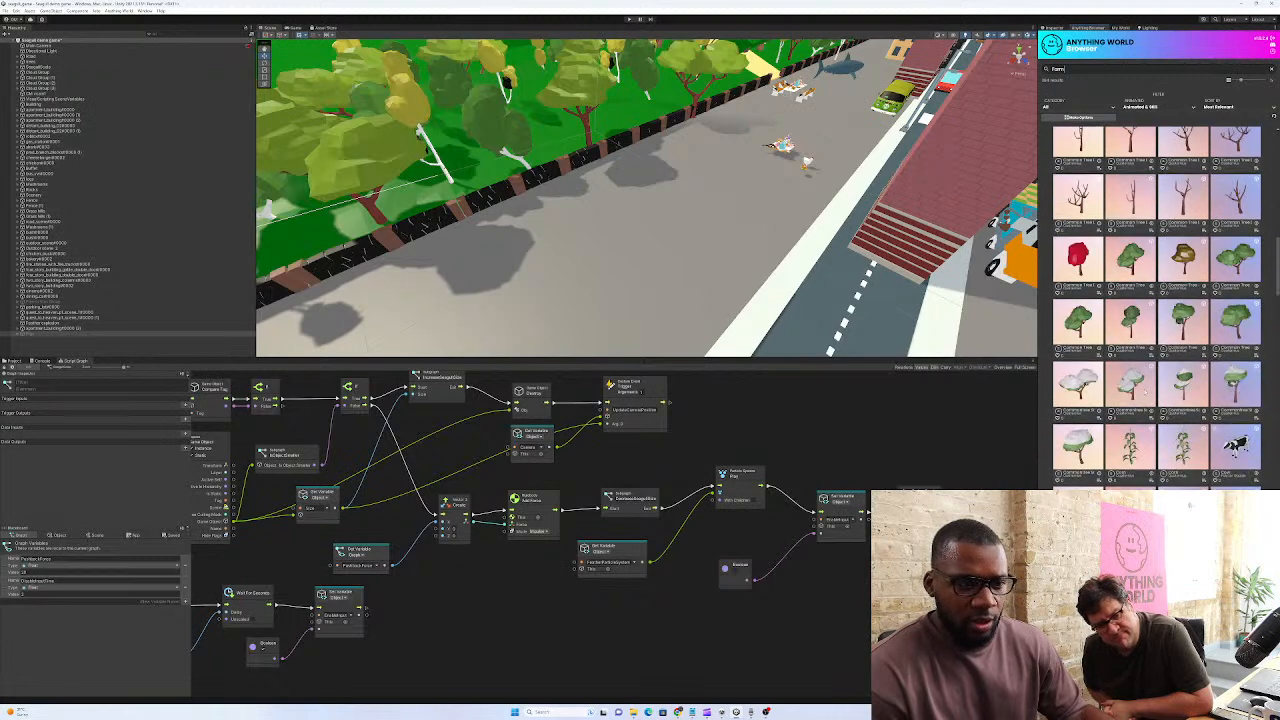
scroll(1157, 307, "down", 2)
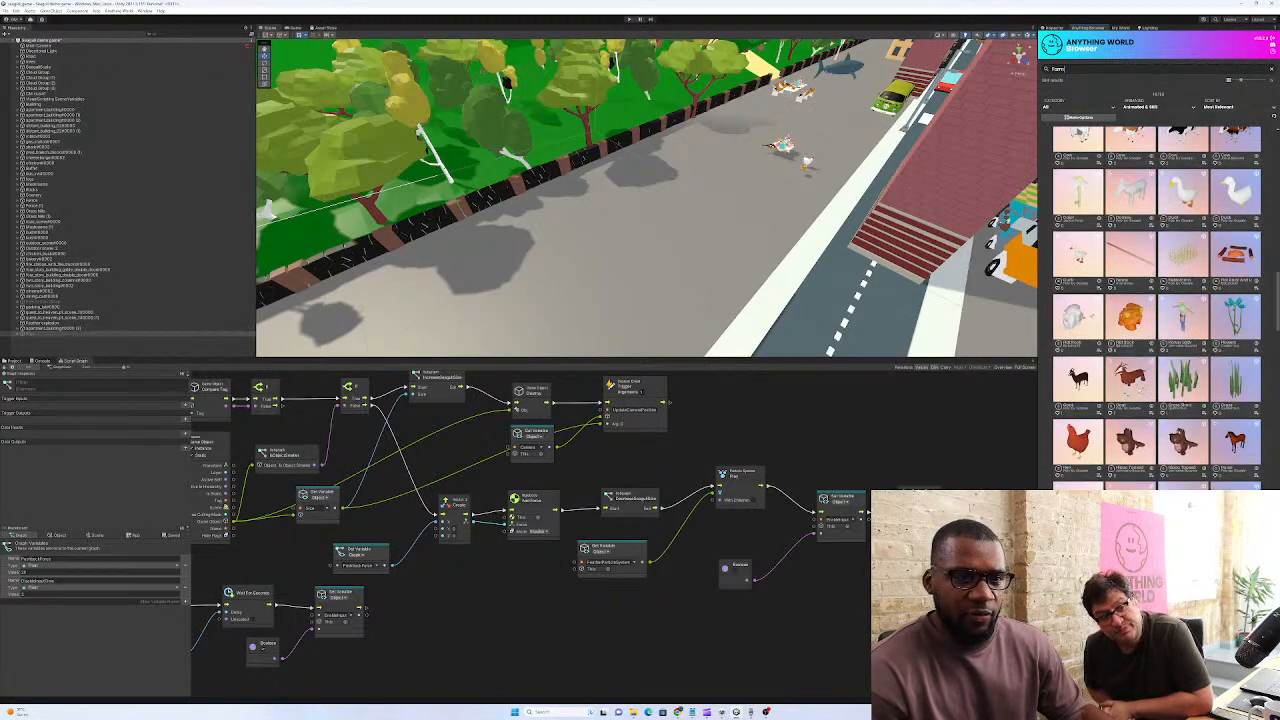
scroll(1136, 388, "down", 2)
scroll(1136, 350, "up", 3)
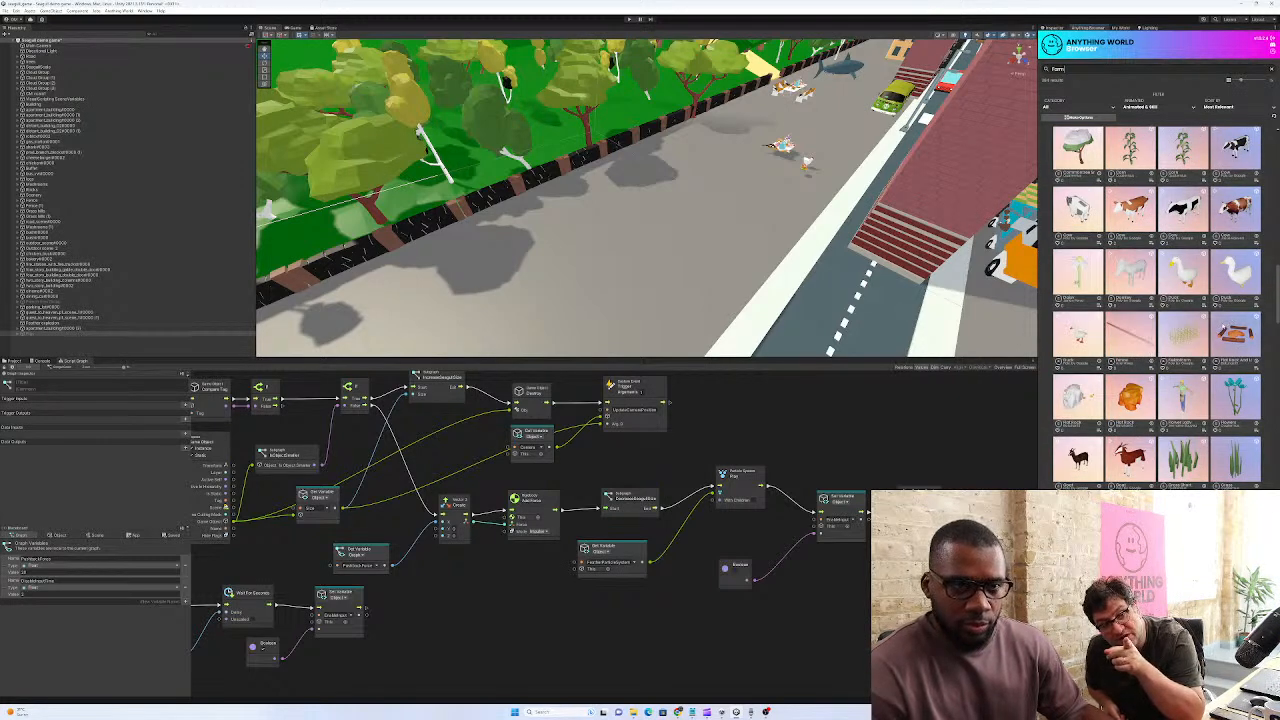
scroll(1158, 308, "up", 2)
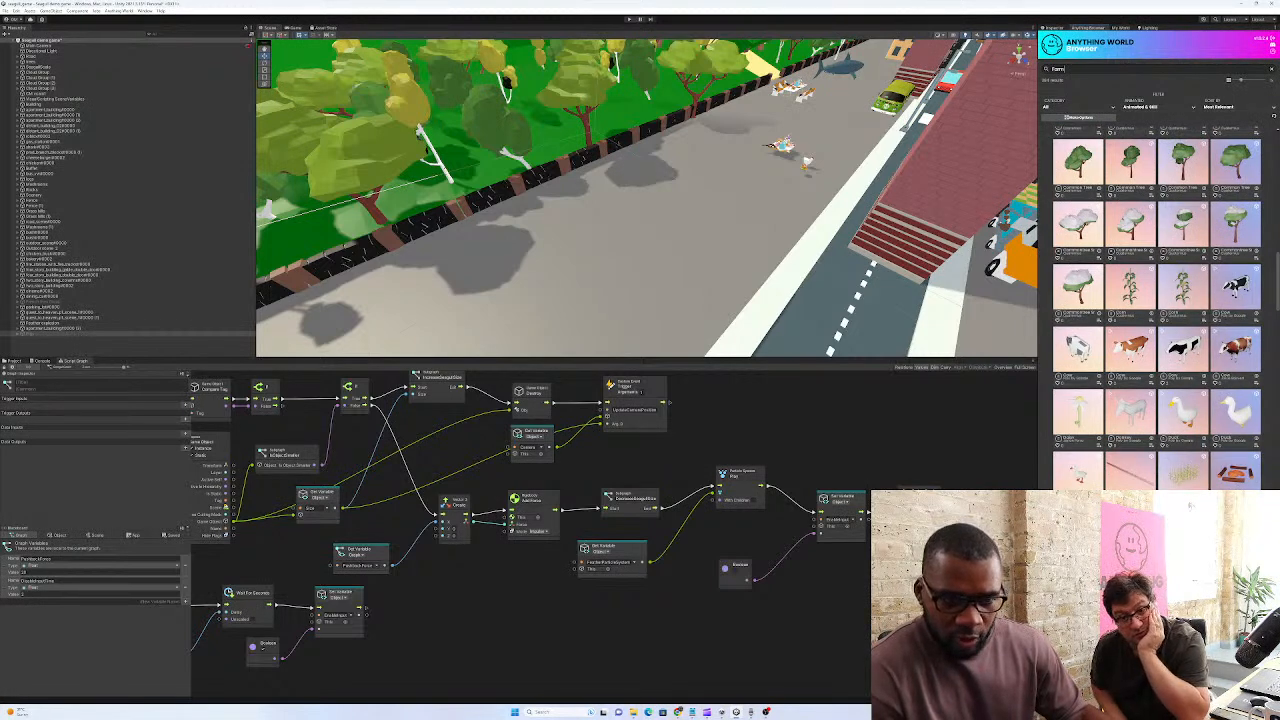
scroll(1233, 477, "down", 2)
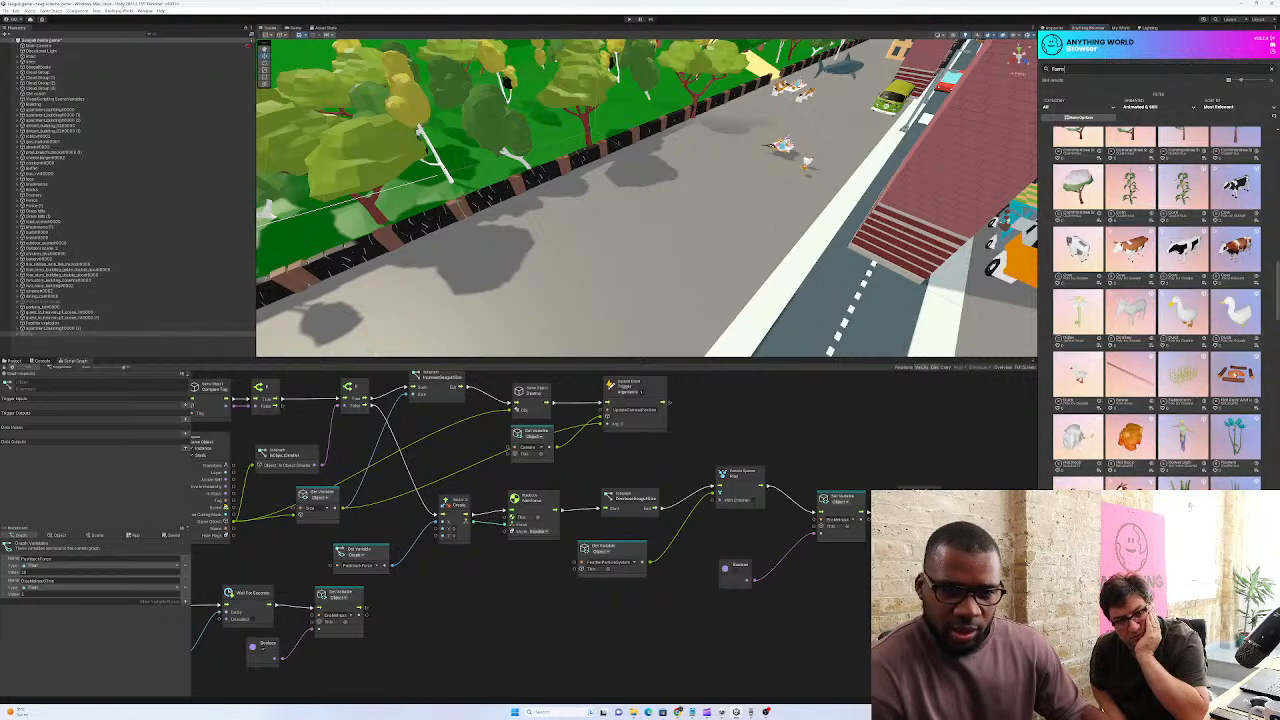
scroll(1183, 430, "down", 3)
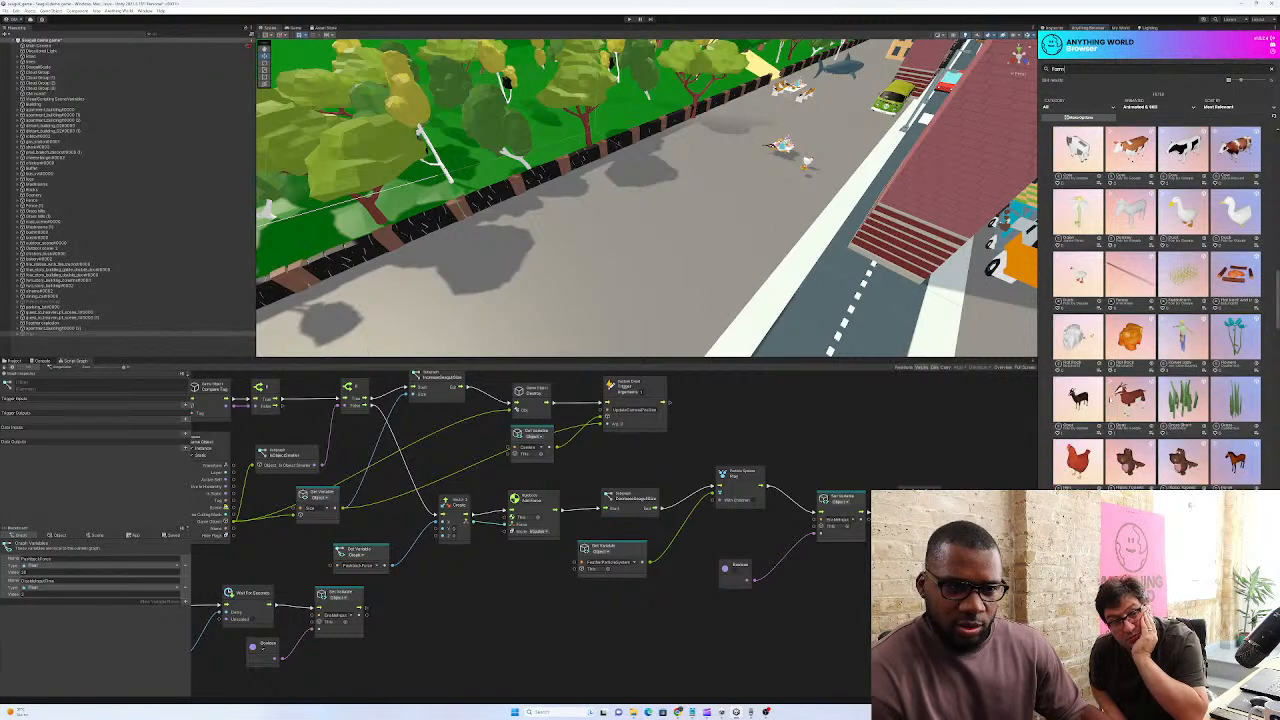
scroll(1185, 408, "down", 3)
scroll(1160, 406, "down", 3)
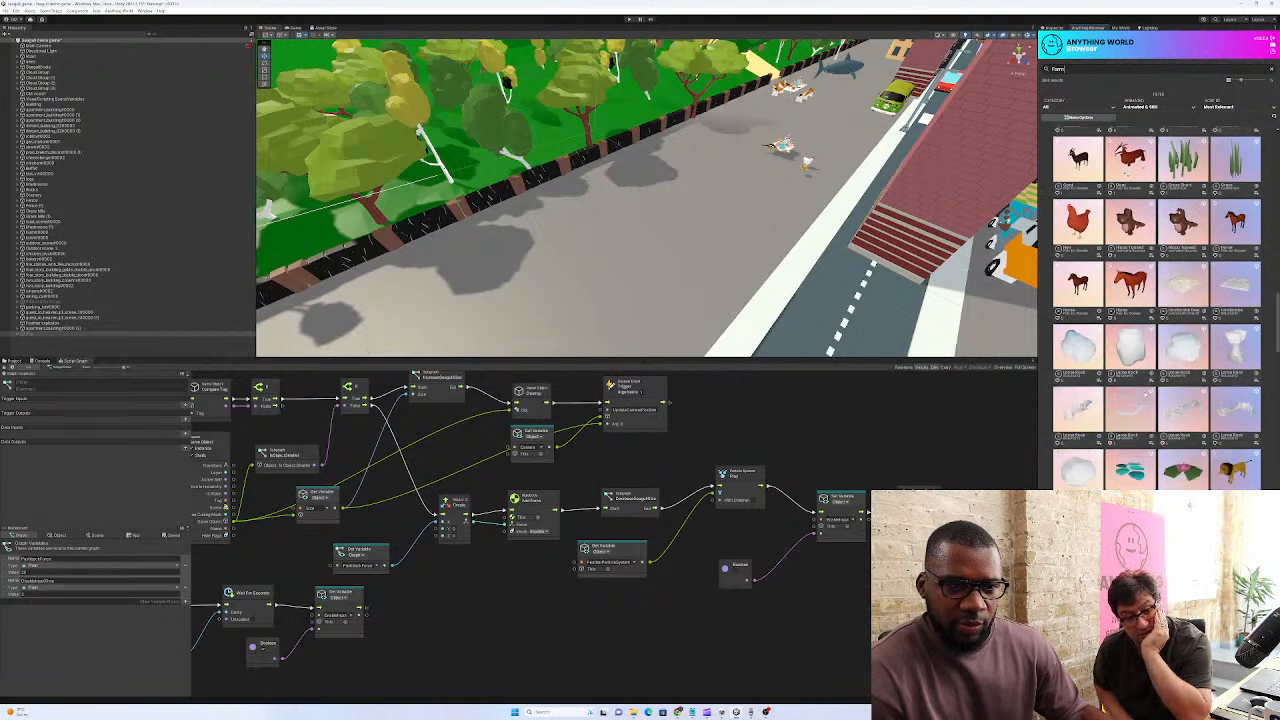
scroll(1157, 300, "down", 2)
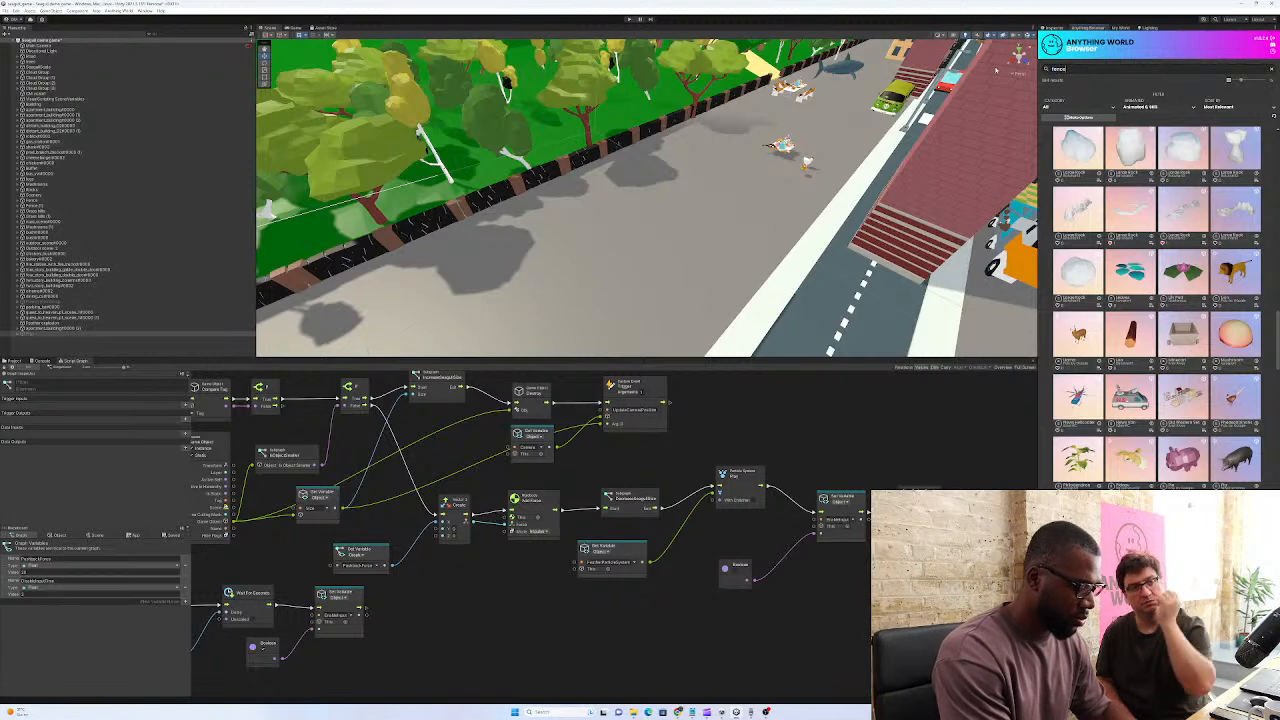
Search the model browser for "fence", add the fenced house model to the scene and inspect its placement on the street
key("Return")
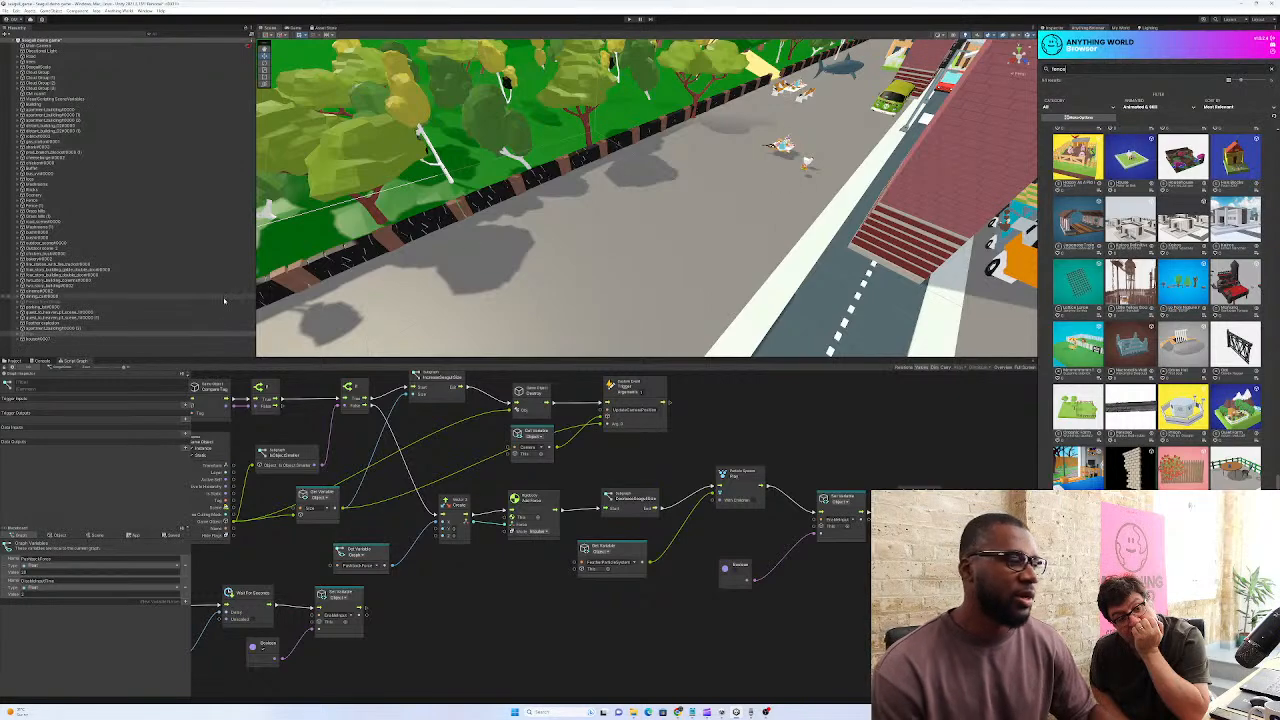
double_click(125, 340)
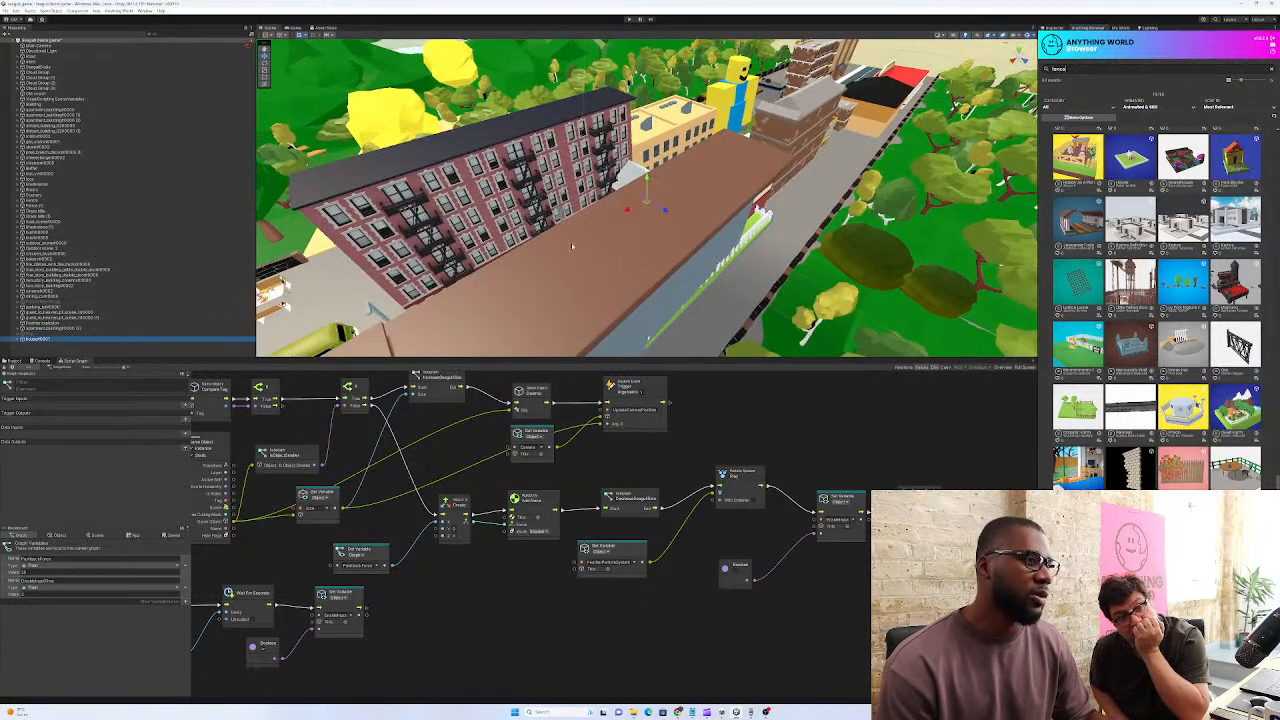
left_click_drag(595, 249, 745, 227, "alt")
left_click_drag(415, 332, 750, 318, "alt")
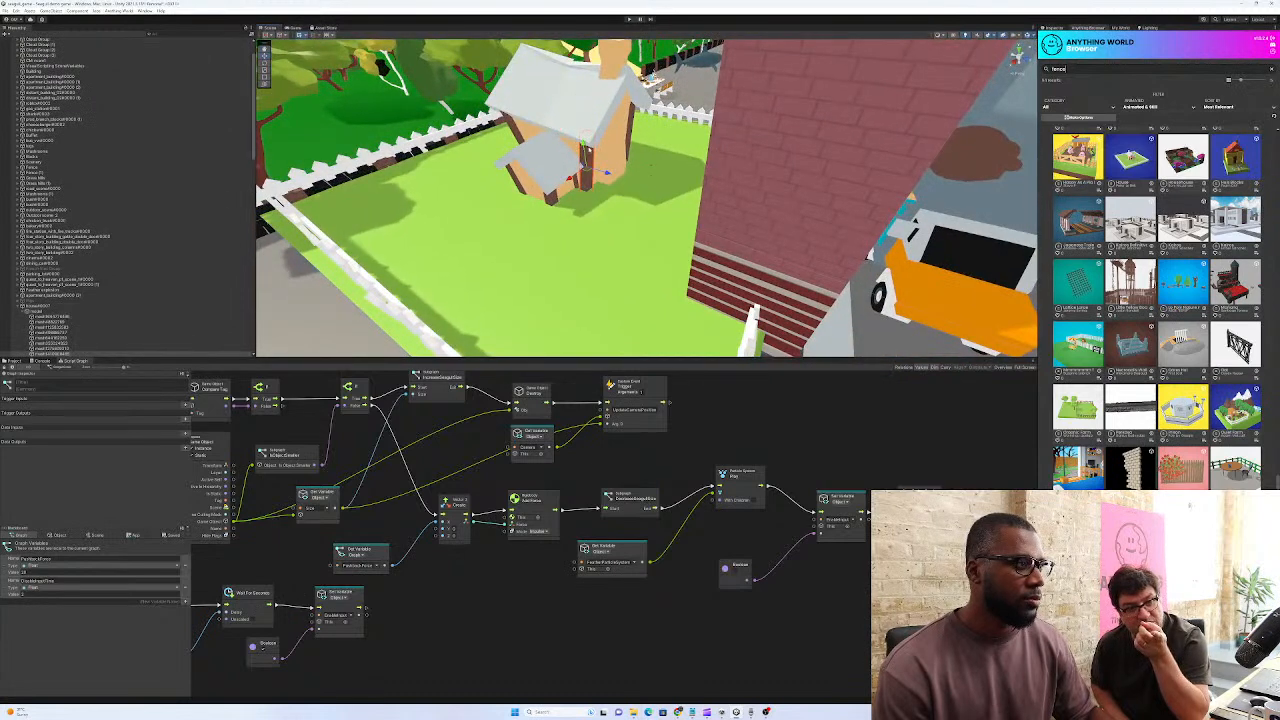
right_click_drag(652, 165, 743, 87)
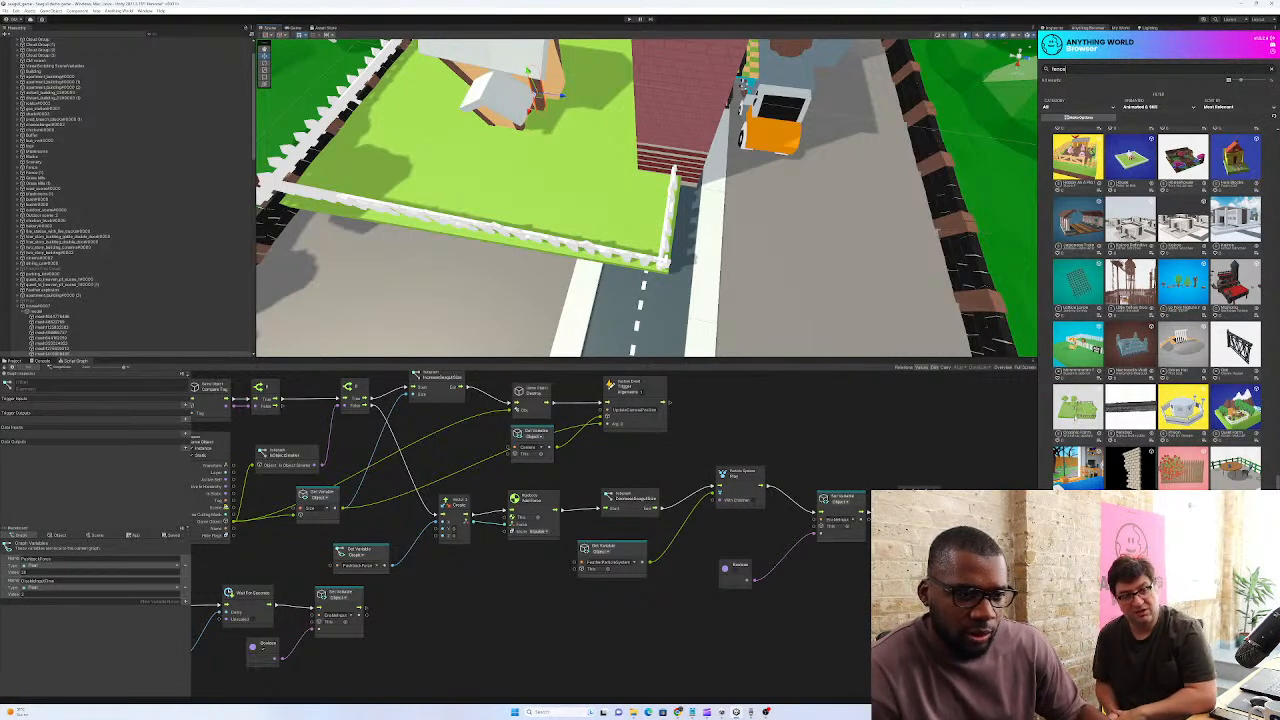
right_click_drag(721, 130, 412, 162)
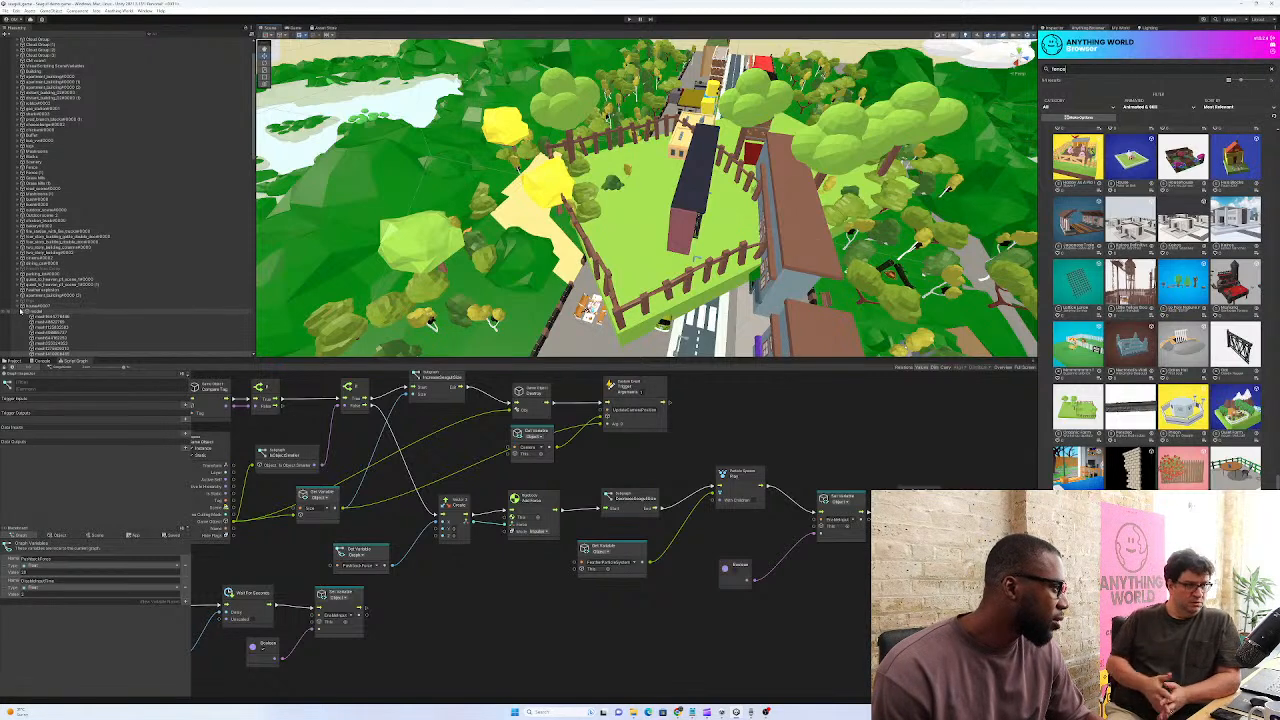
Select the newly added fenced garden model with trees and scale it down uniformly
scroll(30, 330, "up", 2)
left_click(40, 349)
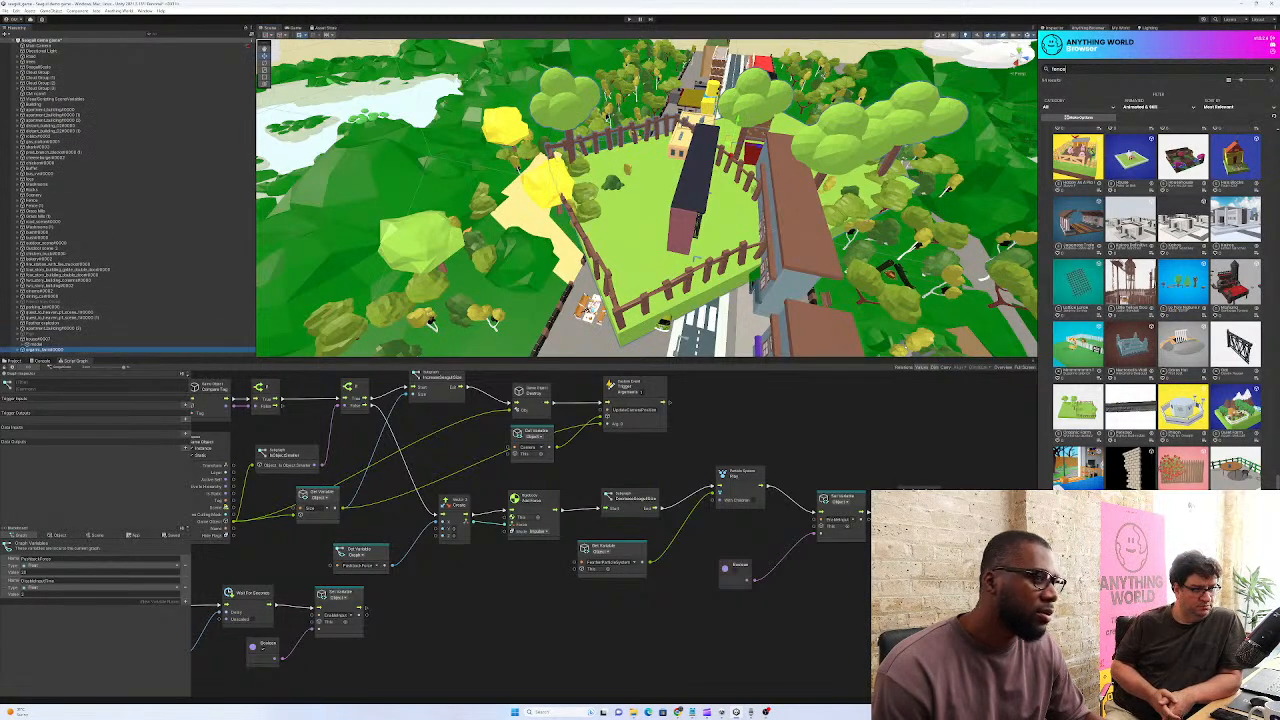
left_click(265, 70)
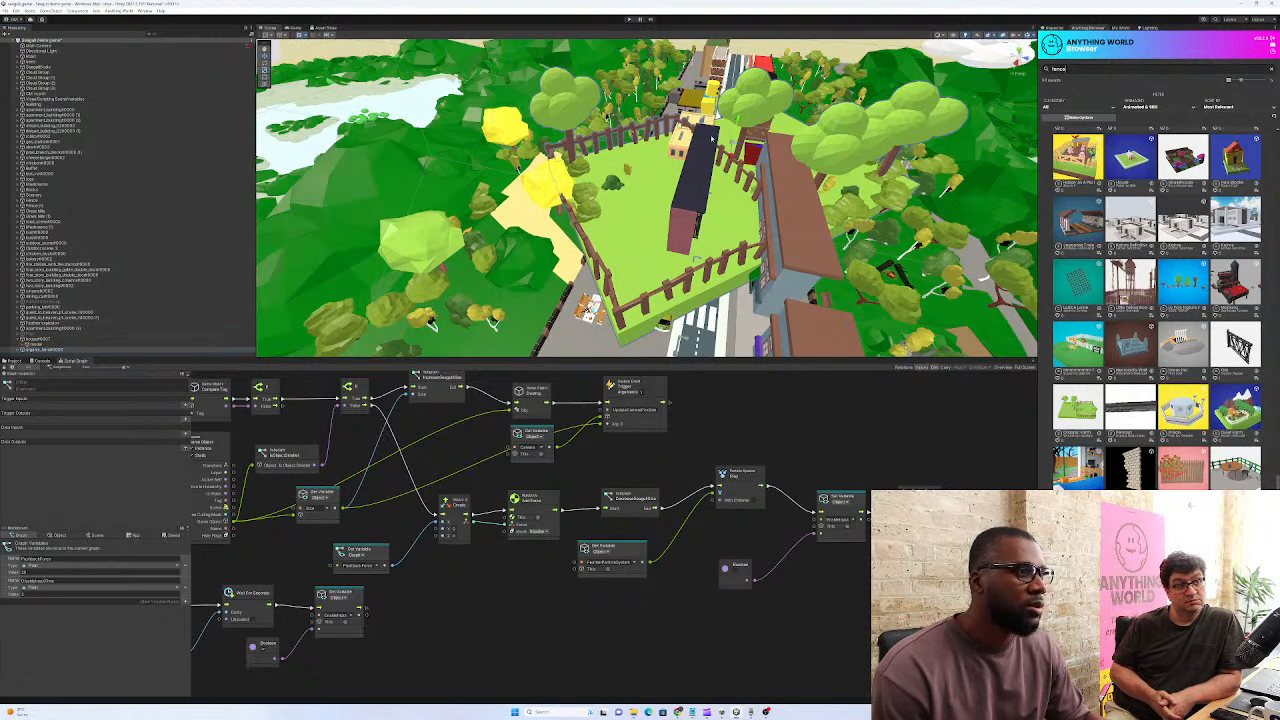
left_click_drag(736, 140, 712, 152)
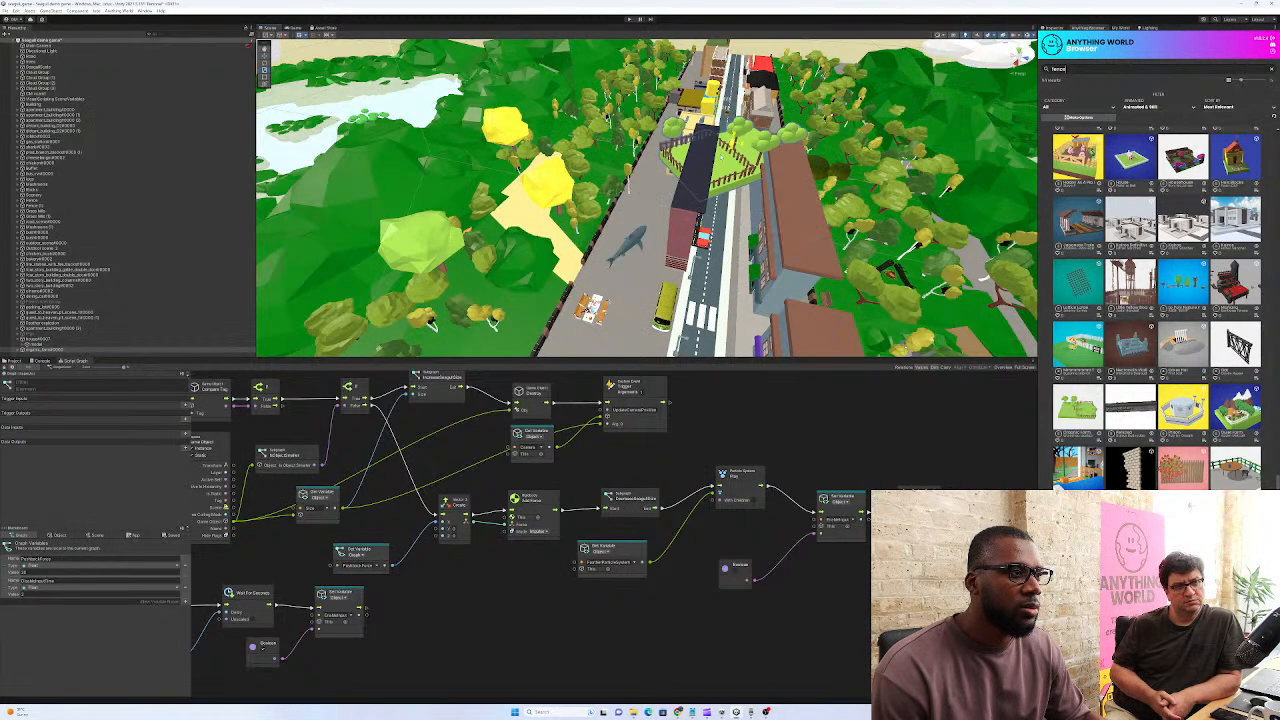
Move the fenced garden model along the street to the spot beyond the white-fenced house at the road's end
right_click_drag(728, 143, 513, 293)
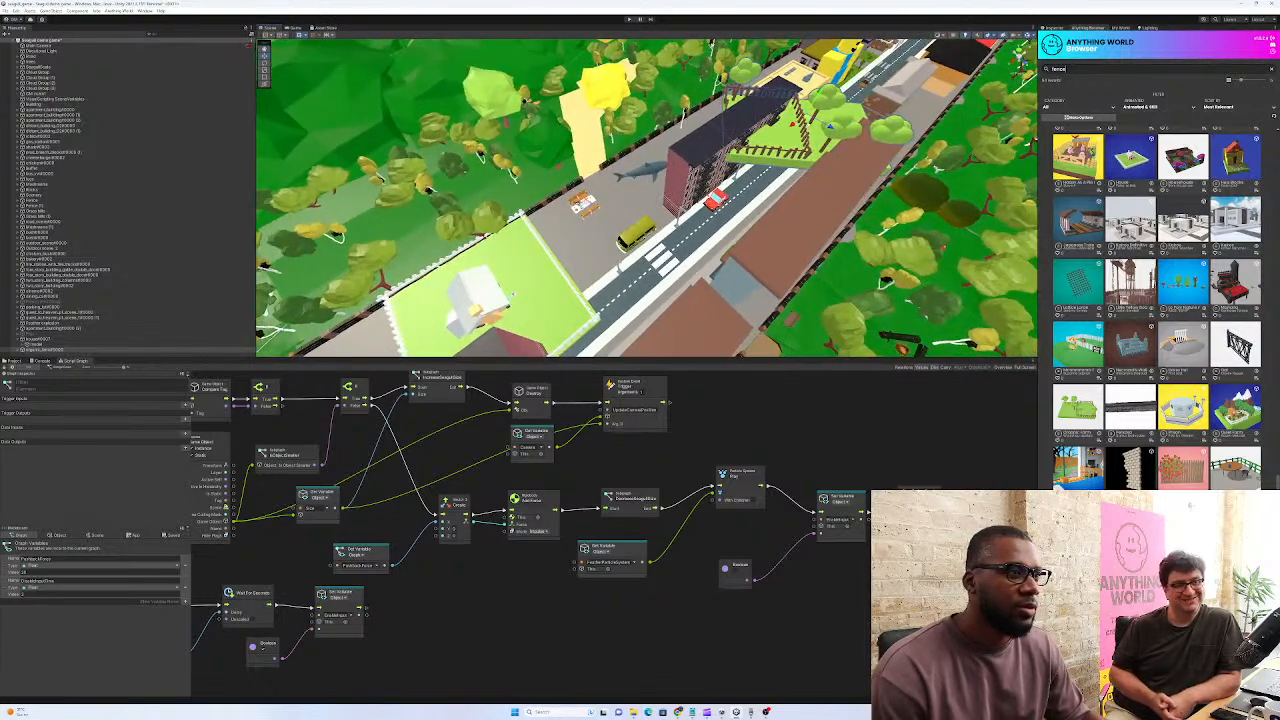
left_click_drag(808, 128, 465, 275)
right_click_drag(465, 275, 290, 267)
left_click_drag(594, 237, 422, 212)
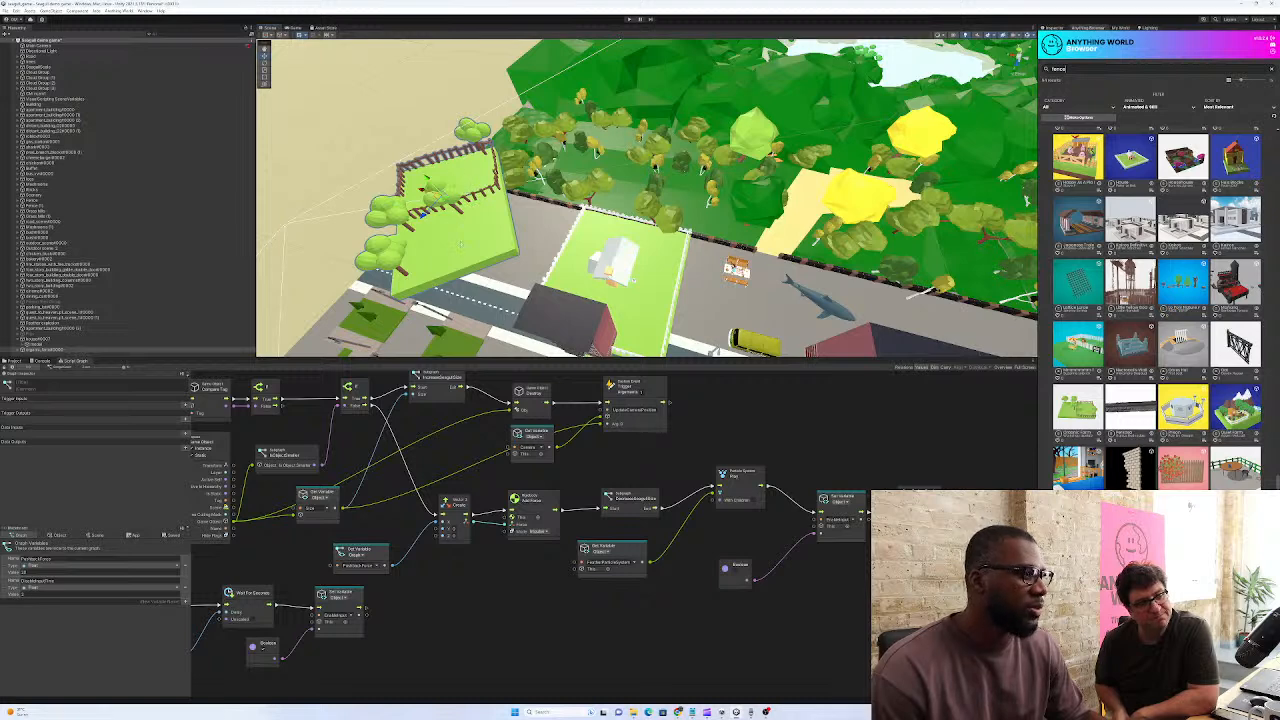
right_click_drag(547, 226, 632, 190)
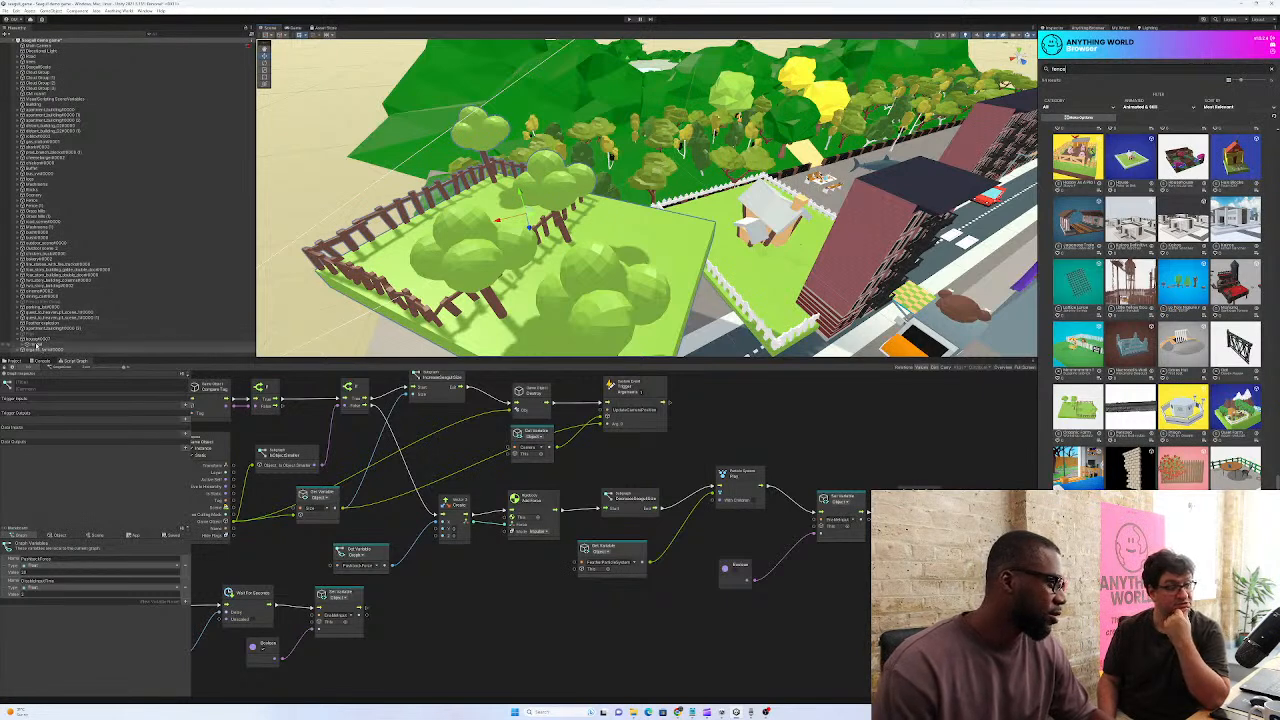
Delete the white-fenced house model beside the fenced garden at the road's end
left_click(44, 341)
right_click(44, 341)
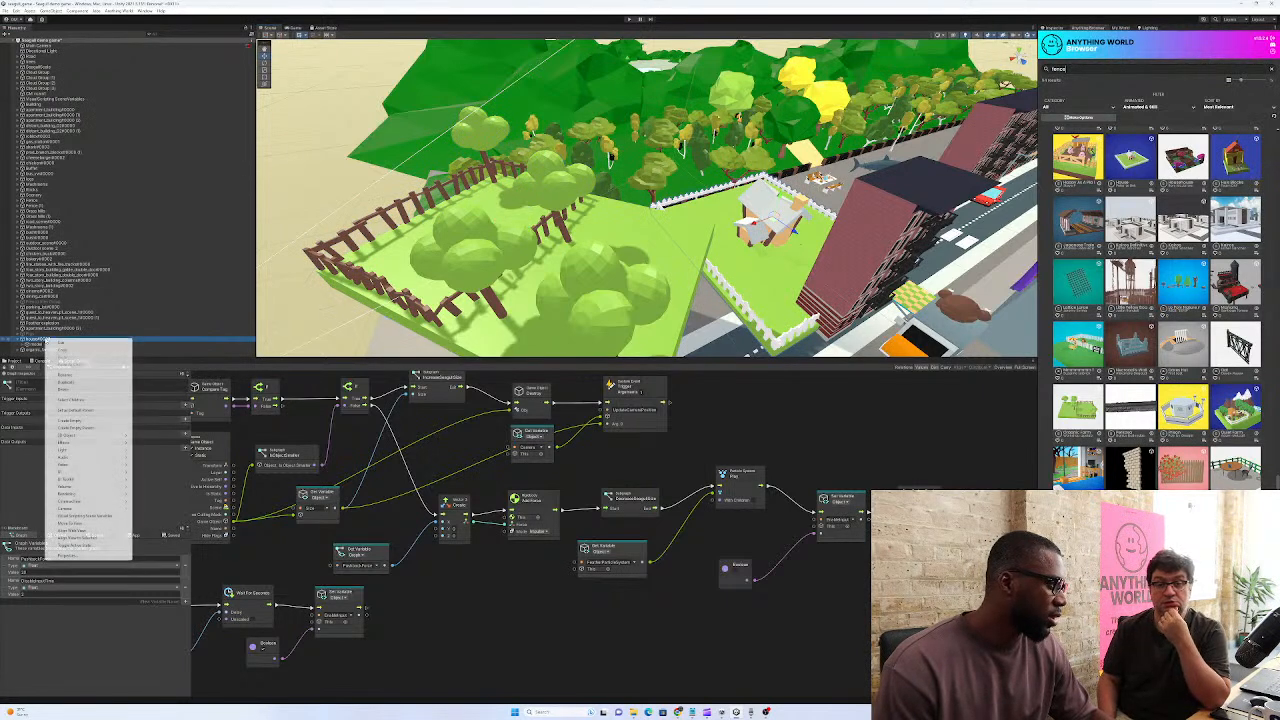
left_click(63, 388)
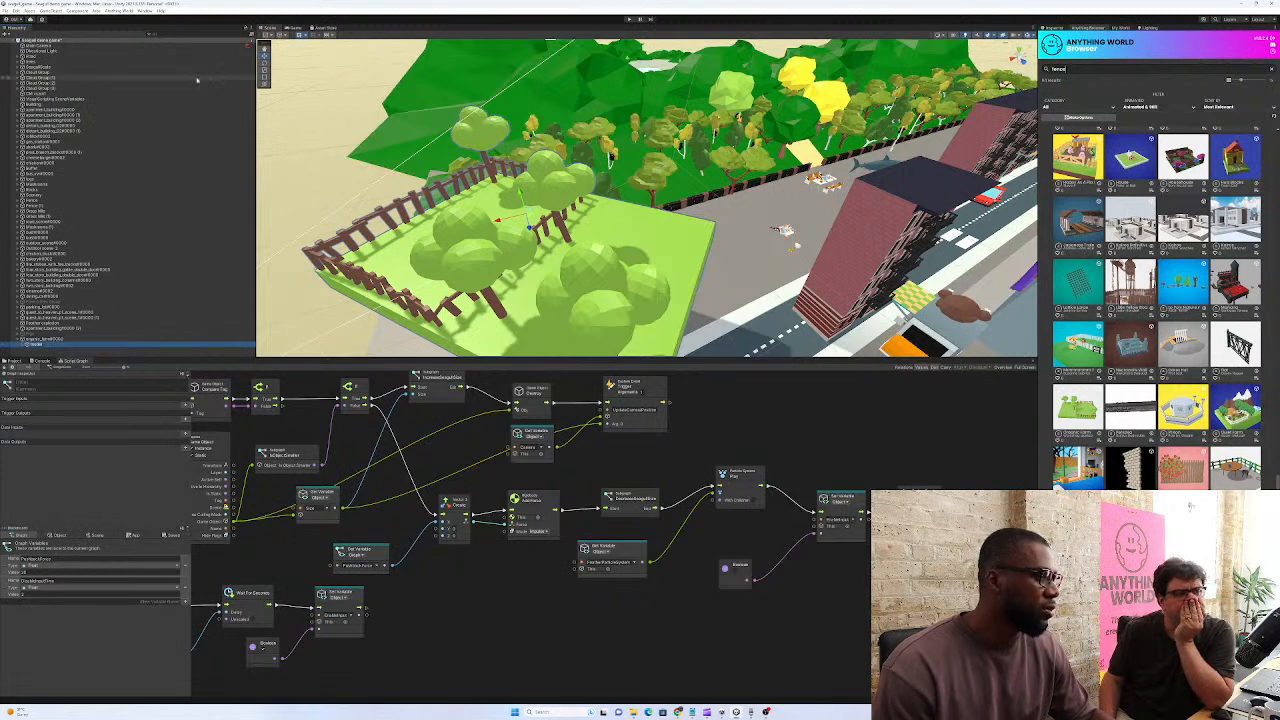
Rotate the fenced garden model and move it beside the street, against the boundary wall
left_click(265, 65)
left_click_drag(518, 232, 584, 262)
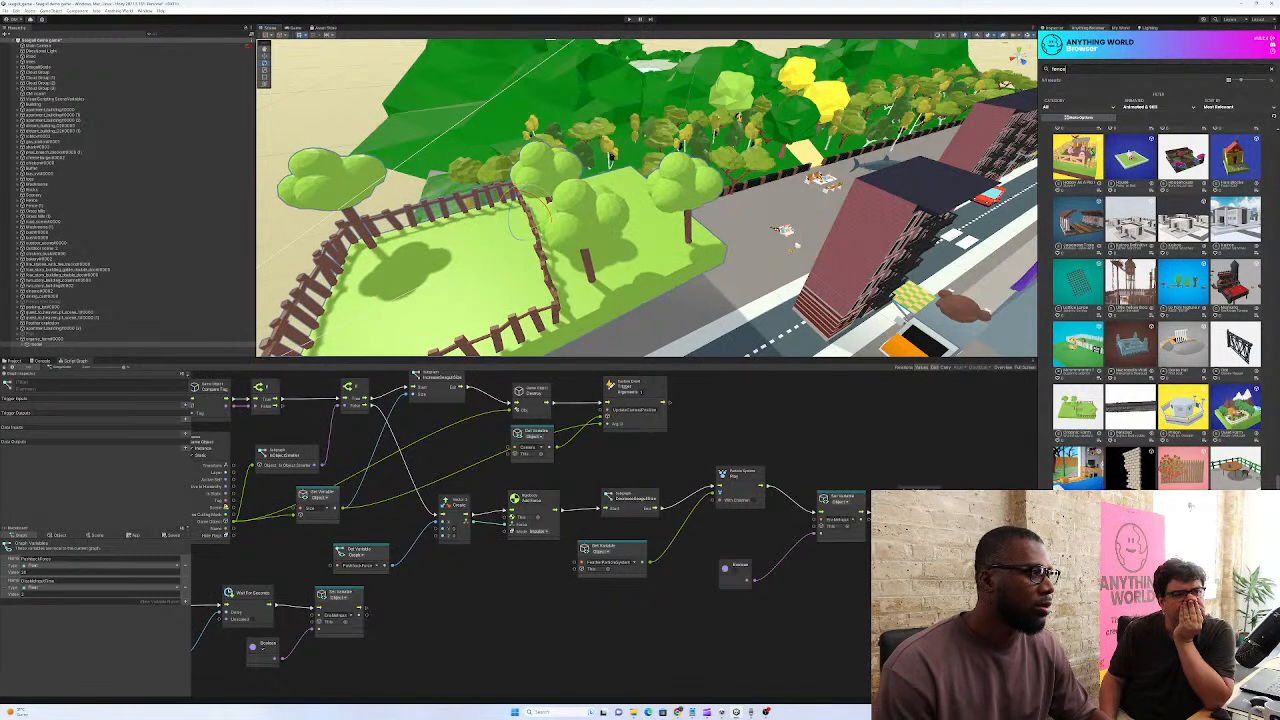
left_click(265, 56)
right_click_drag(554, 221, 547, 180)
left_click_drag(554, 276, 555, 350)
right_click_drag(560, 235, 566, 282)
left_click_drag(586, 262, 586, 251)
right_click_drag(590, 255, 570, 298)
left_click_drag(697, 193, 658, 184)
left_click(266, 71)
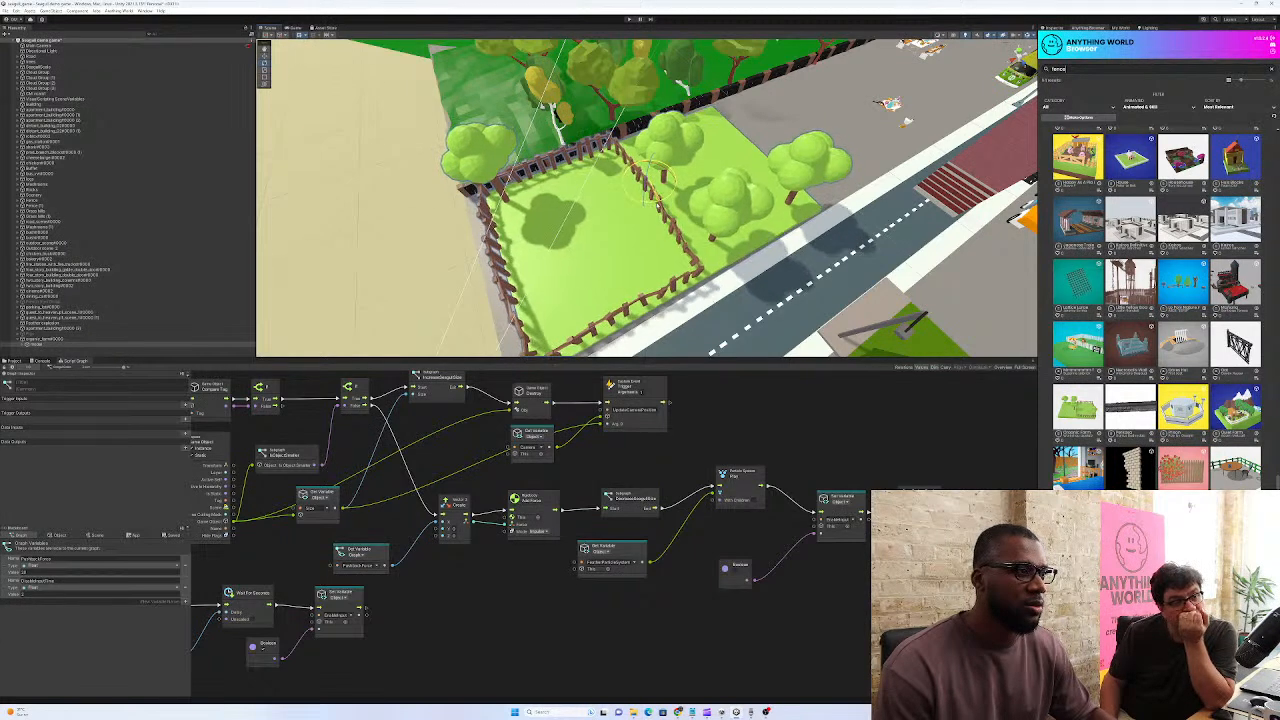
Activate the hidden Pigs group and move it inside the garden's wooden fence
left_click(47, 334)
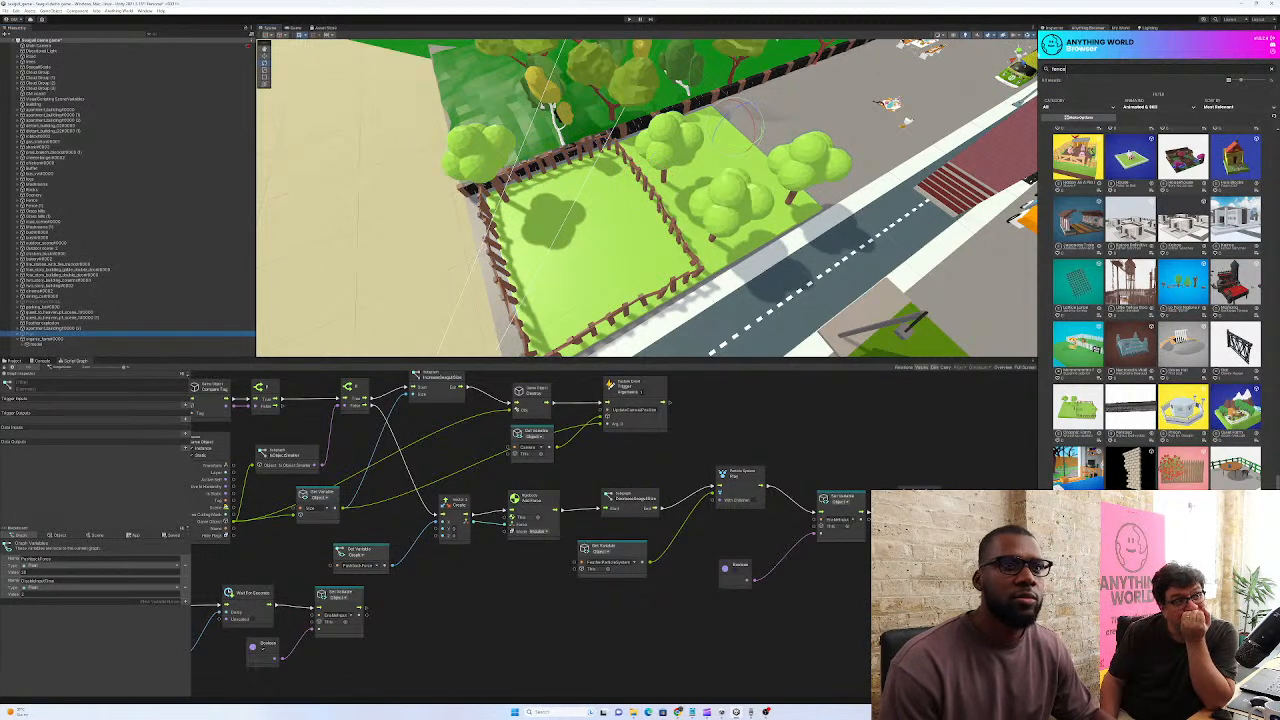
left_click(1052, 28)
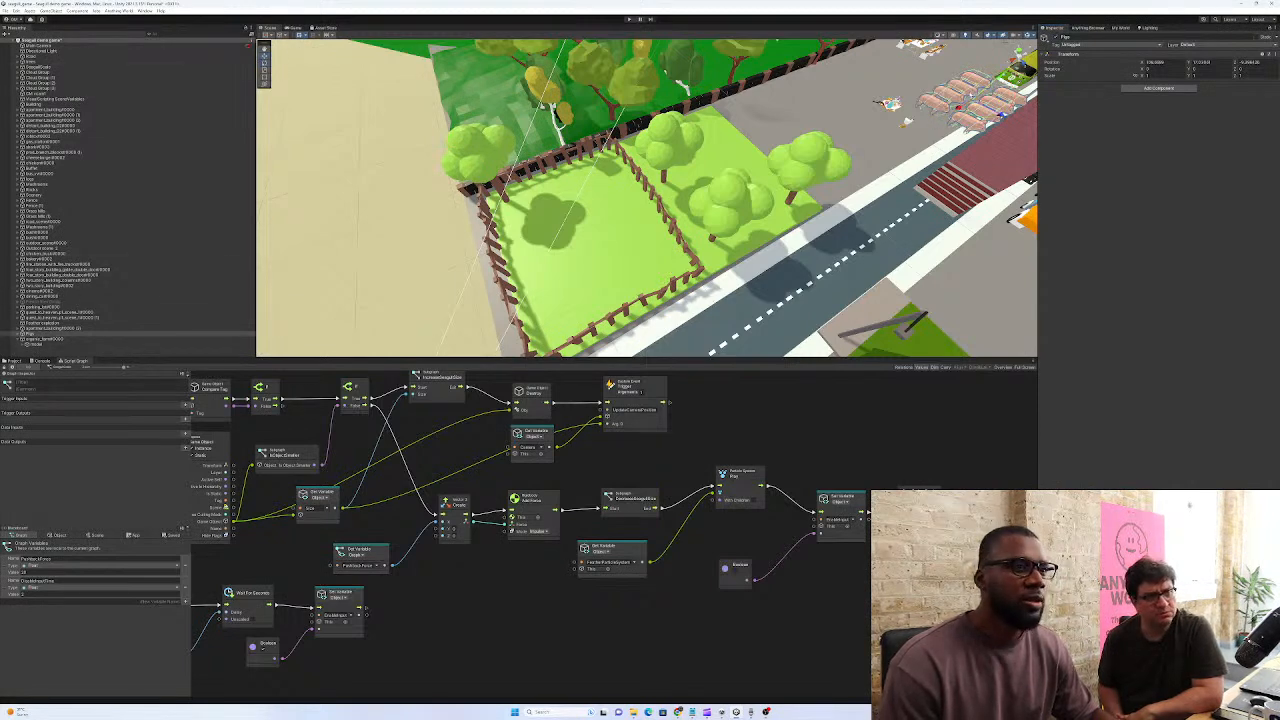
left_click_drag(978, 107, 578, 228)
right_click_drag(702, 218, 694, 202)
left_click_drag(694, 202, 781, 179, "alt")
key("q")
right_click_drag(781, 179, 779, 172)
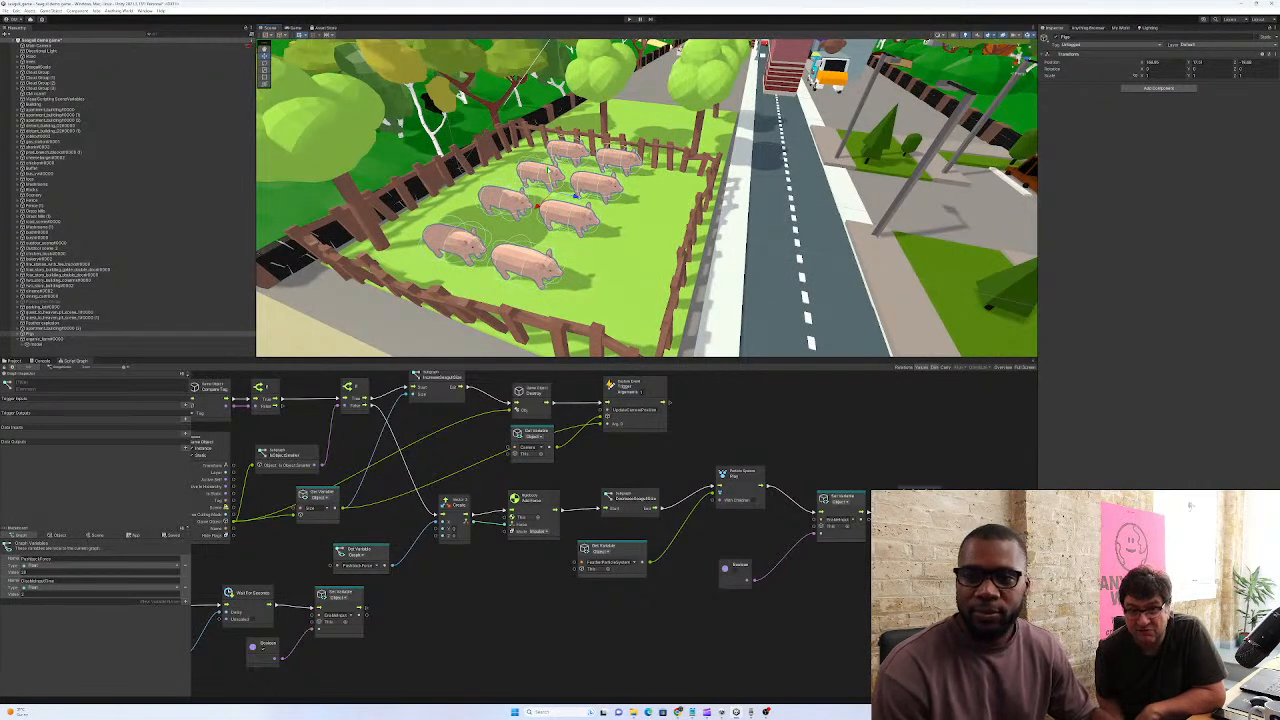
Filter the scene hierarchy for "chick", select the chicken model and place it on the grass just outside the pig pen
right_click_drag(762, 166, 651, 164)
left_click(755, 132)
right_click_drag(617, 107, 797, 238)
left_click(1090, 28)
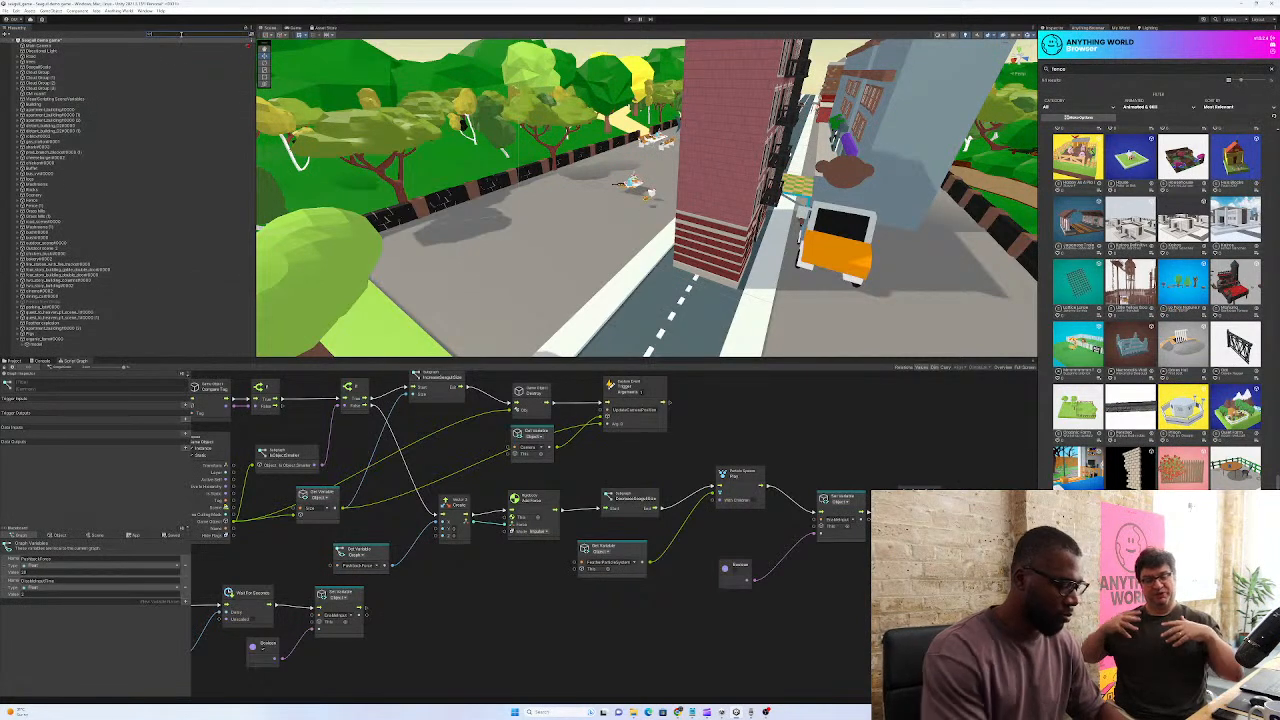
type("chick")
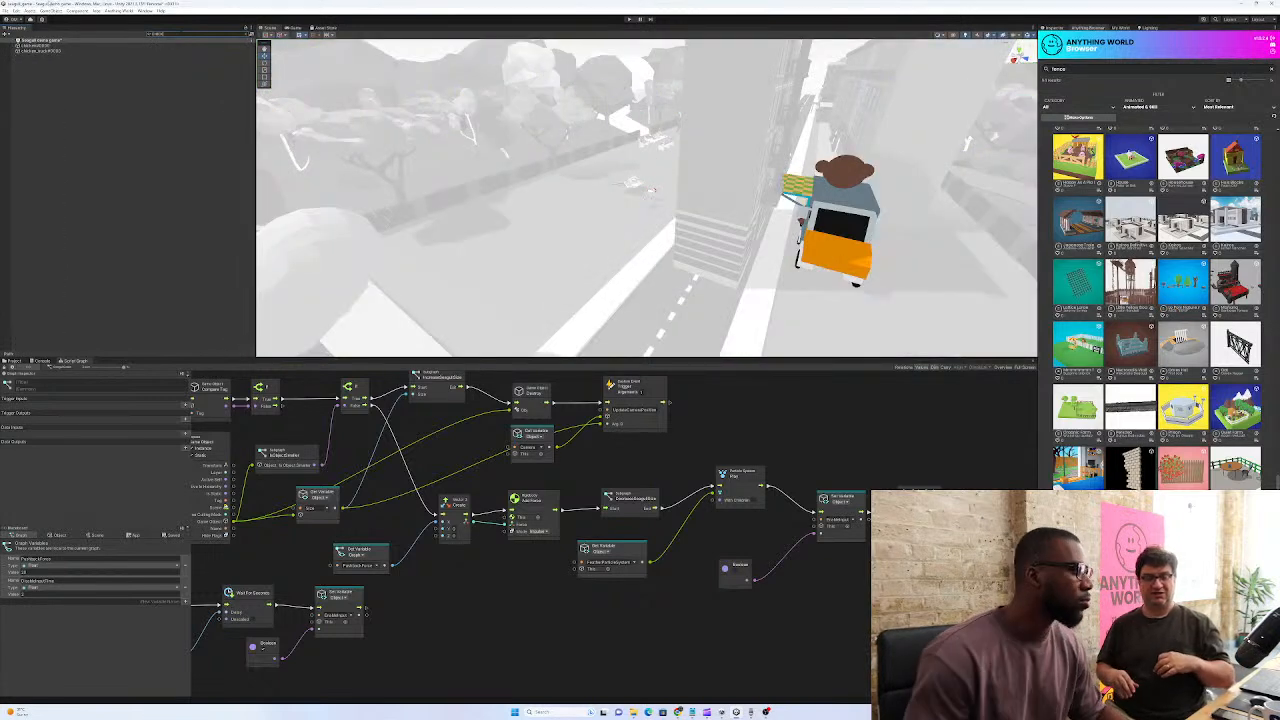
left_click(102, 46)
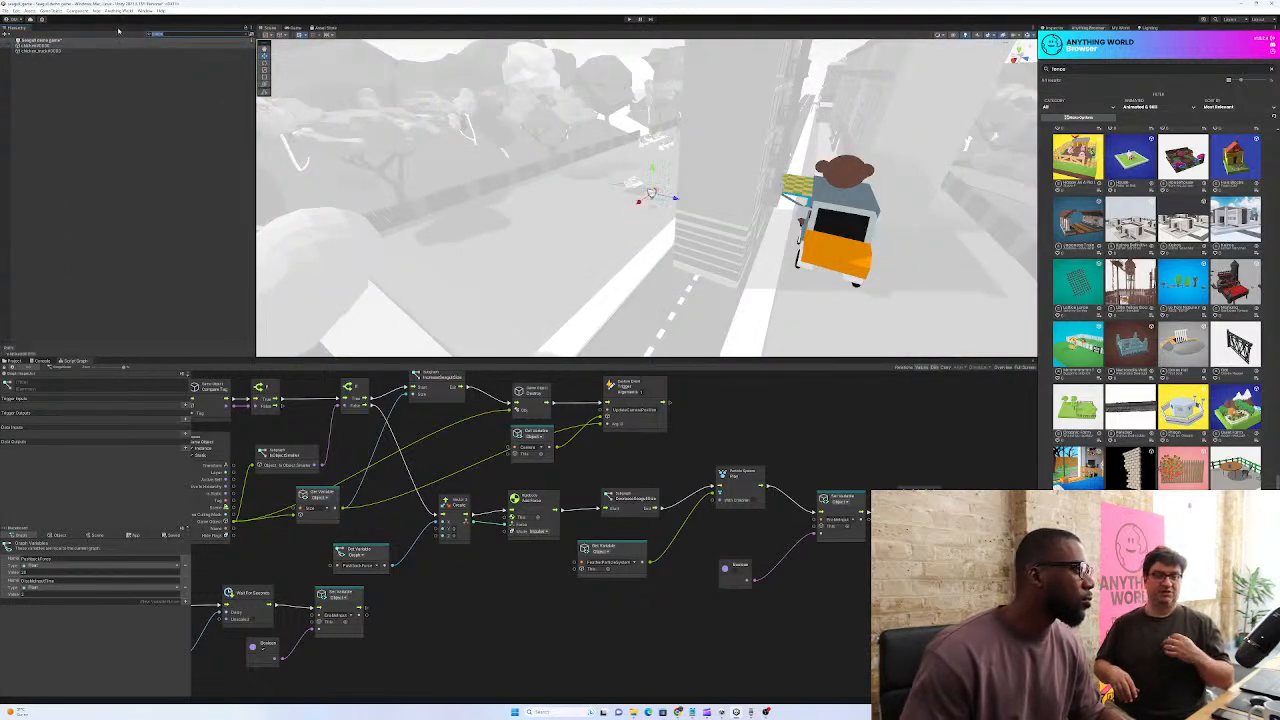
key("BackSpace")
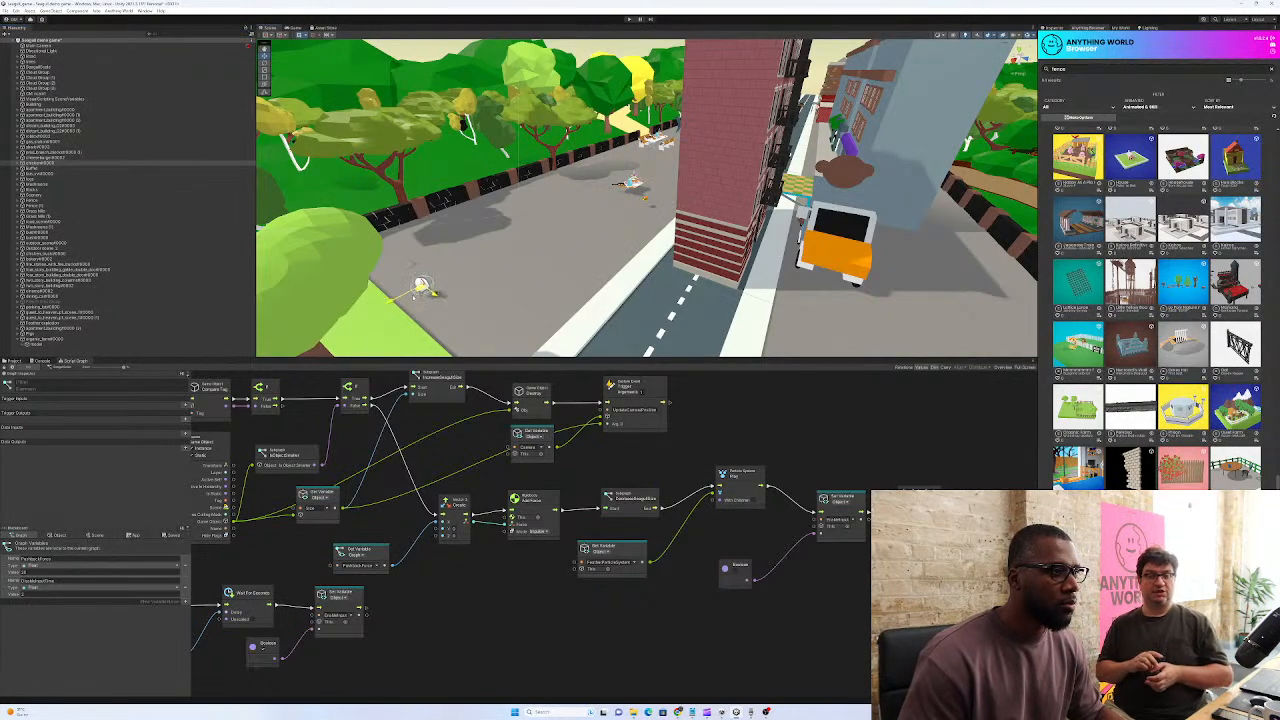
key("f")
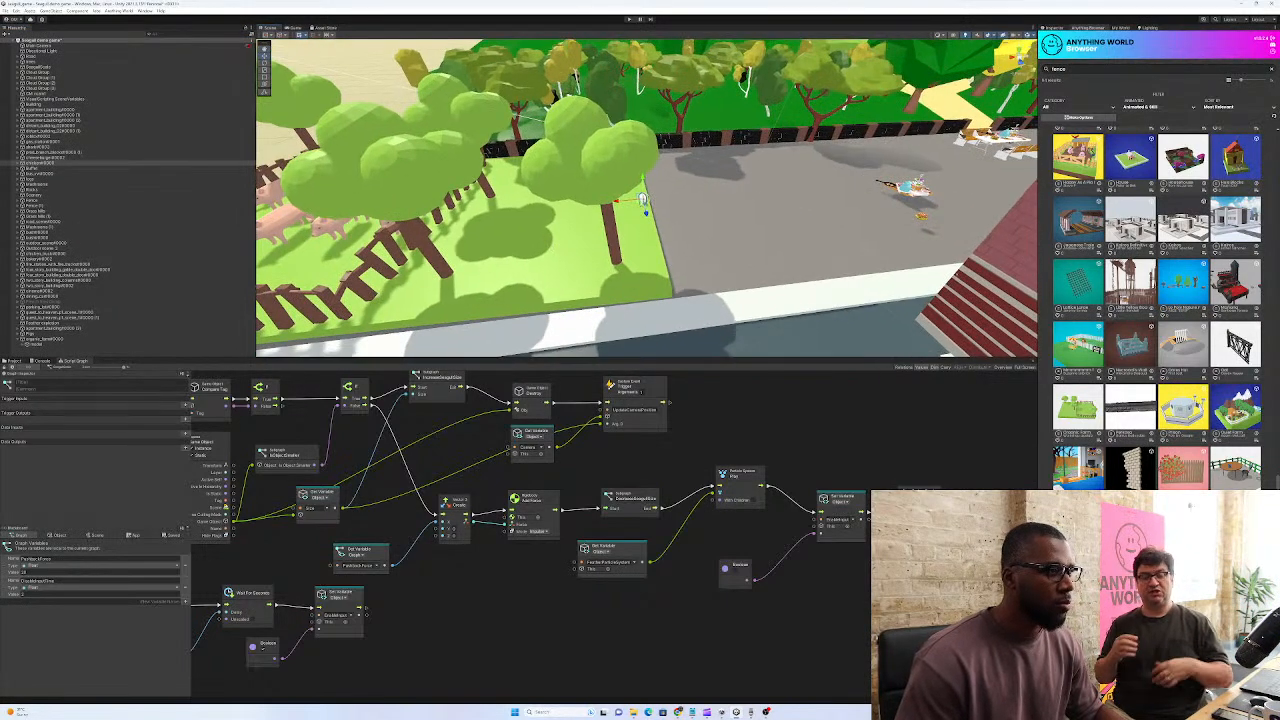
scroll(488, 216, "up", 6)
left_click_drag(512, 232, 489, 205, "alt")
scroll(448, 196, "up", 3)
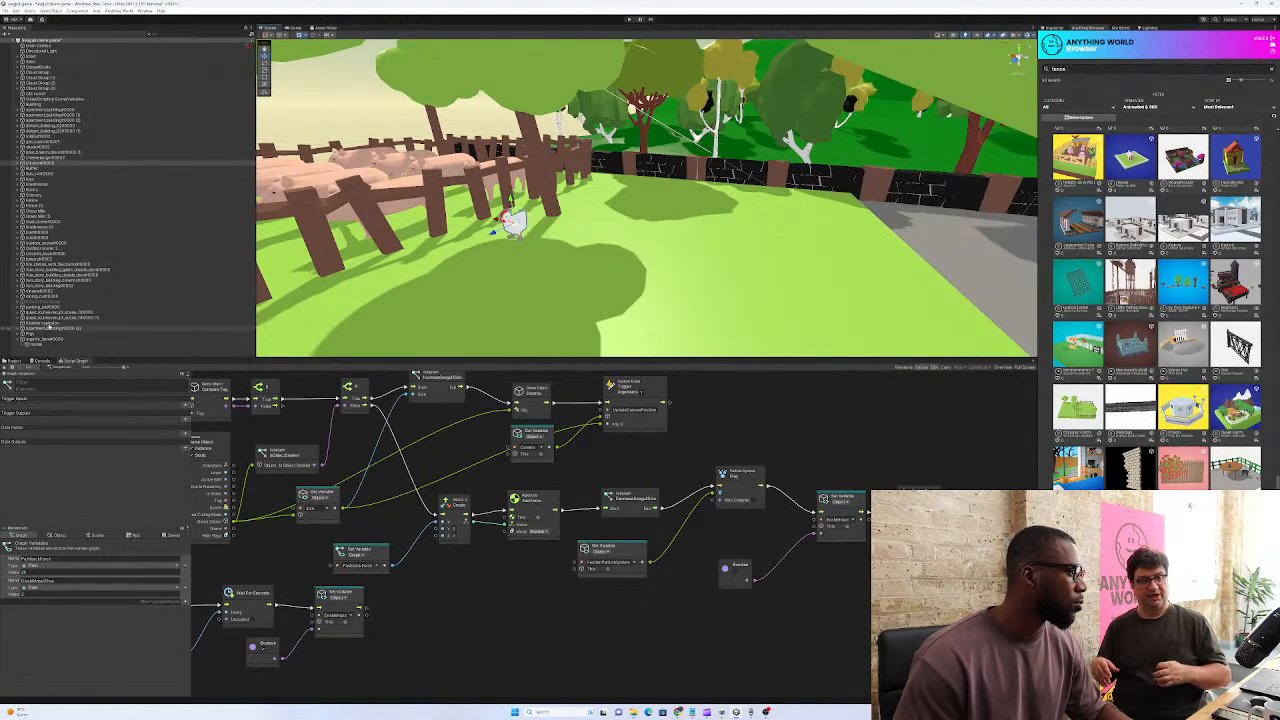
Duplicate the chicken twice and space the copies out on the grass beside the original
right_click(53, 162)
left_click(86, 207)
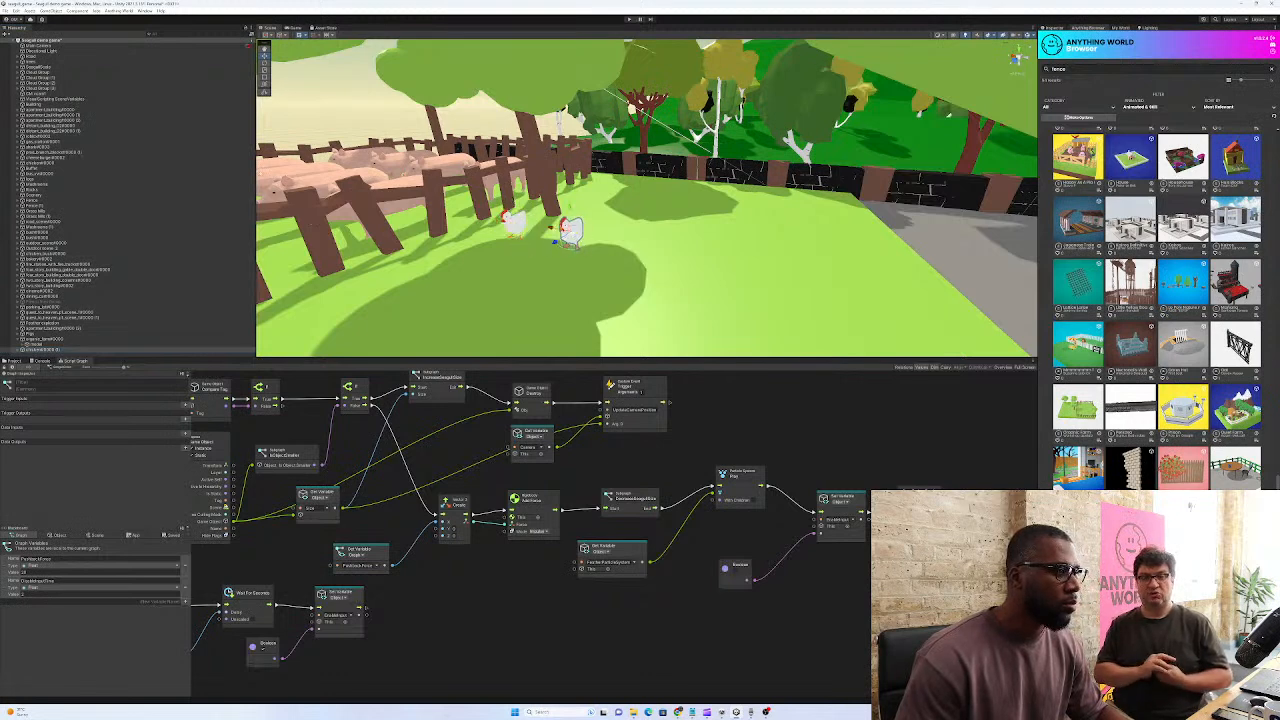
right_click(45, 352)
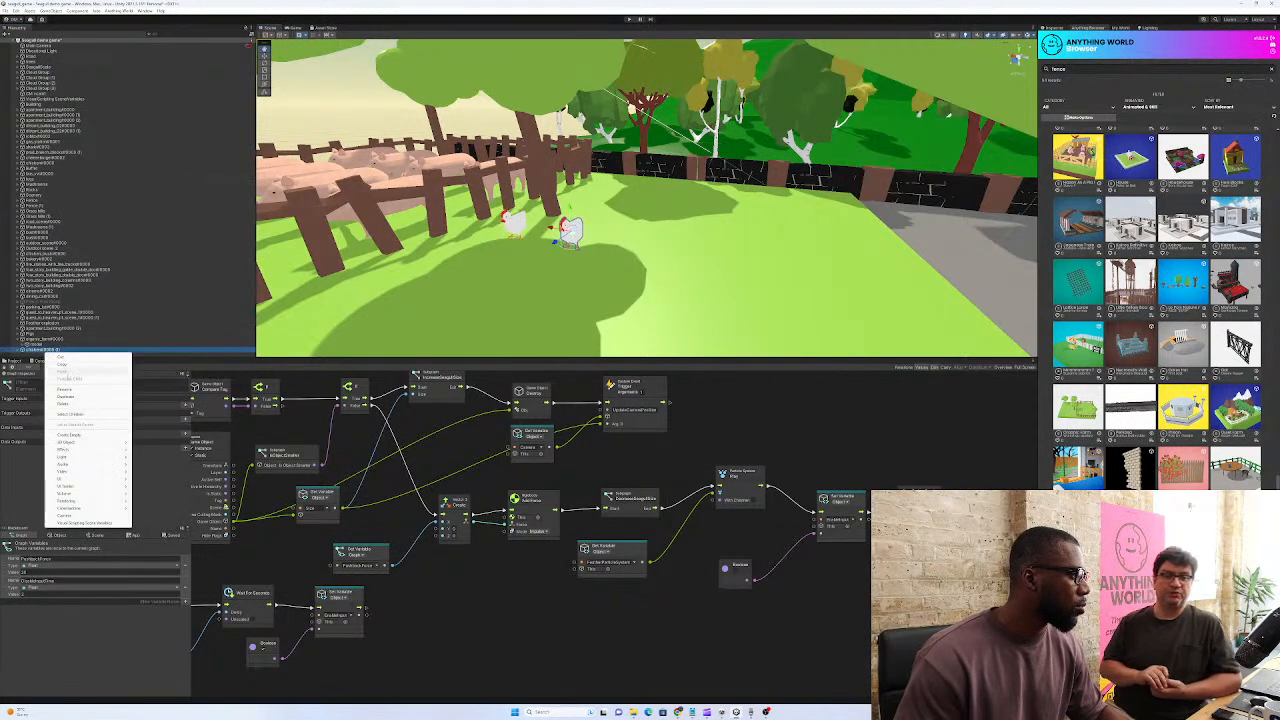
left_click(77, 397)
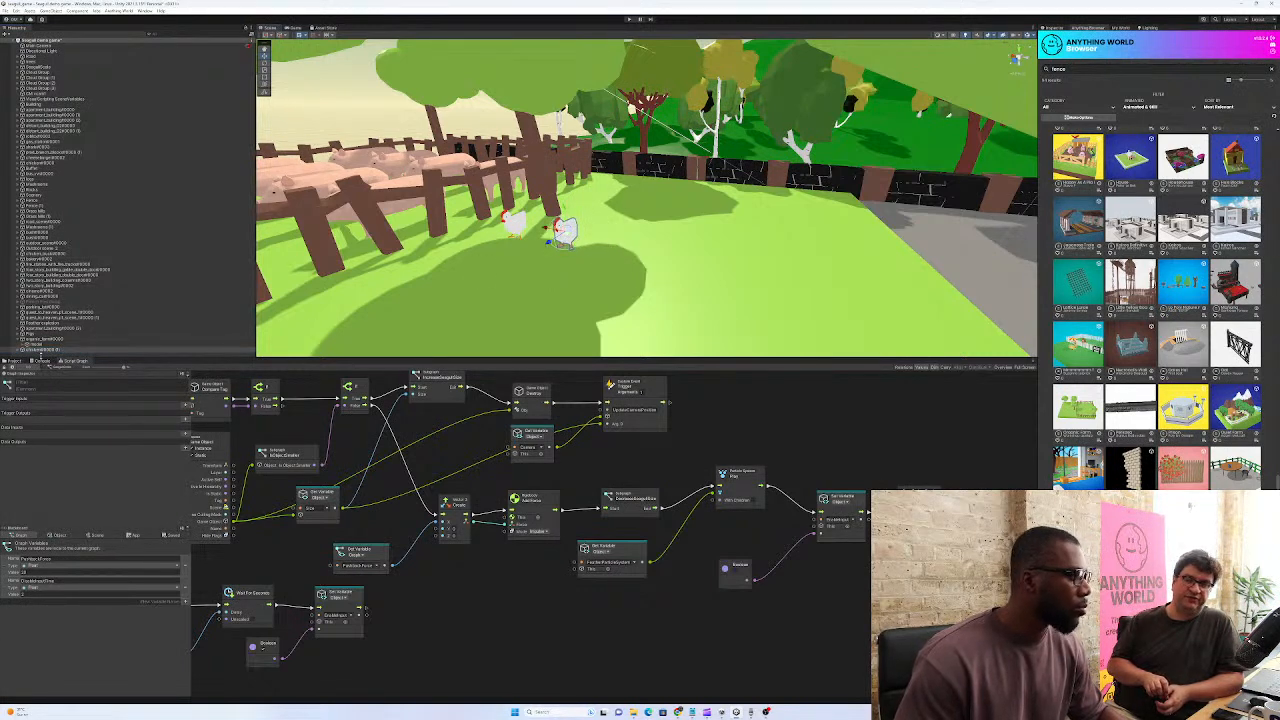
right_click(42, 348)
left_click(40, 350)
right_click(37, 350)
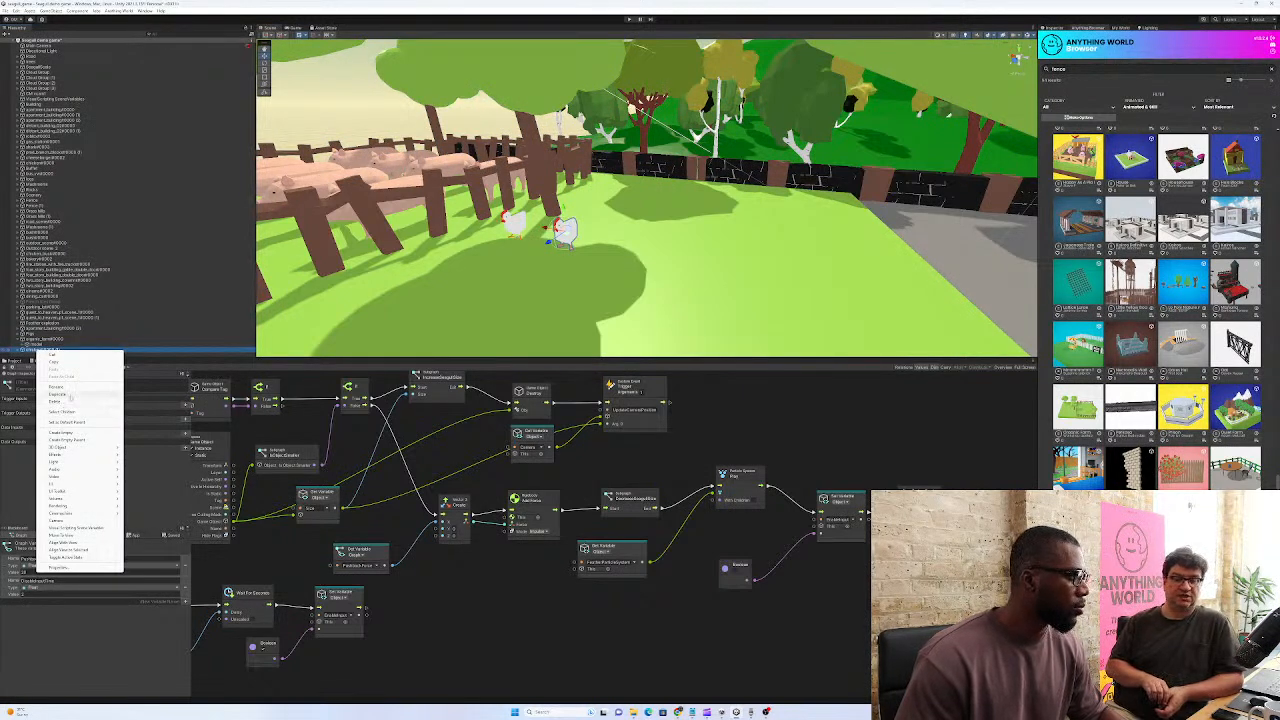
left_click(68, 396)
left_click_drag(557, 240, 600, 248)
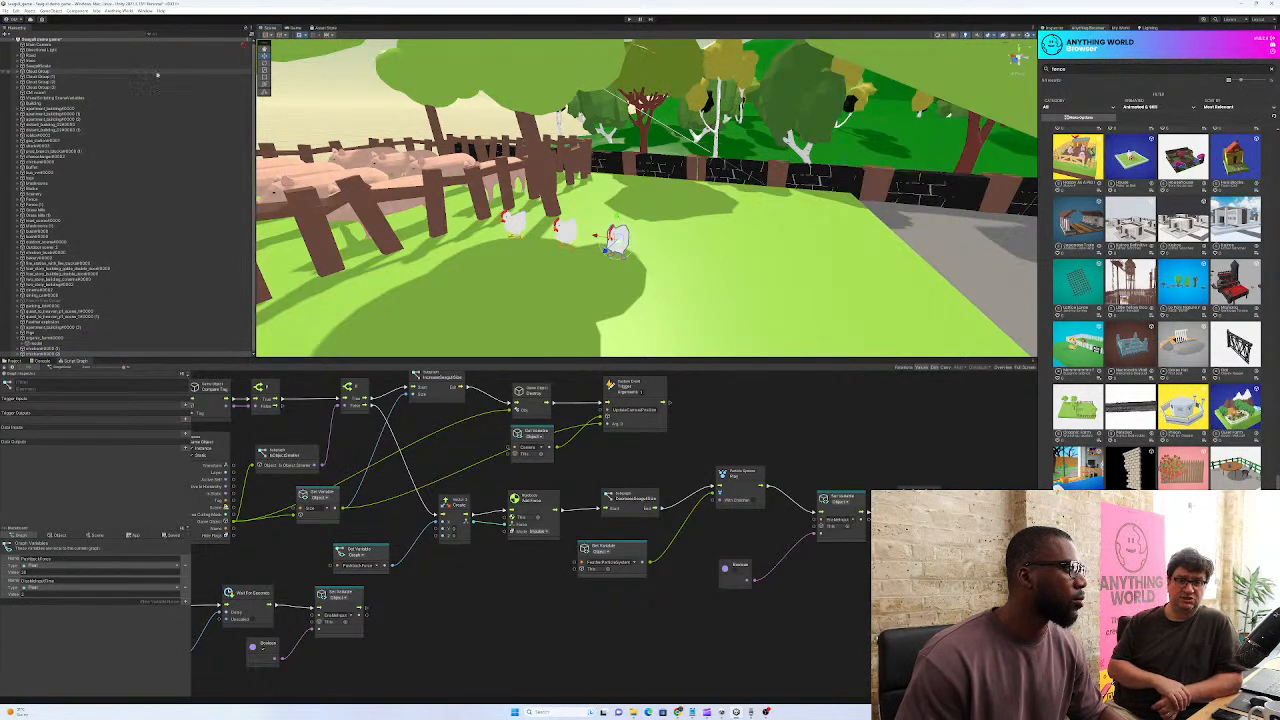
Create an empty parent object for the chickens and put all three chickens inside it
left_click(9, 34)
left_click(24, 42)
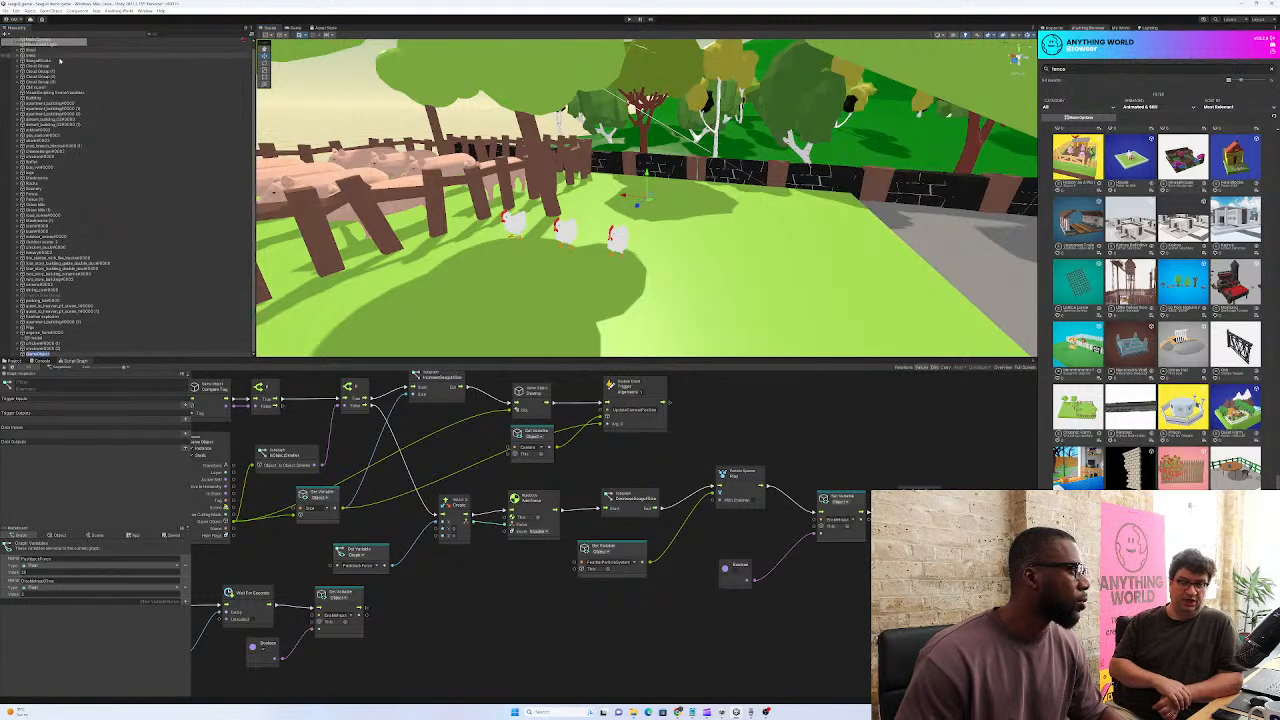
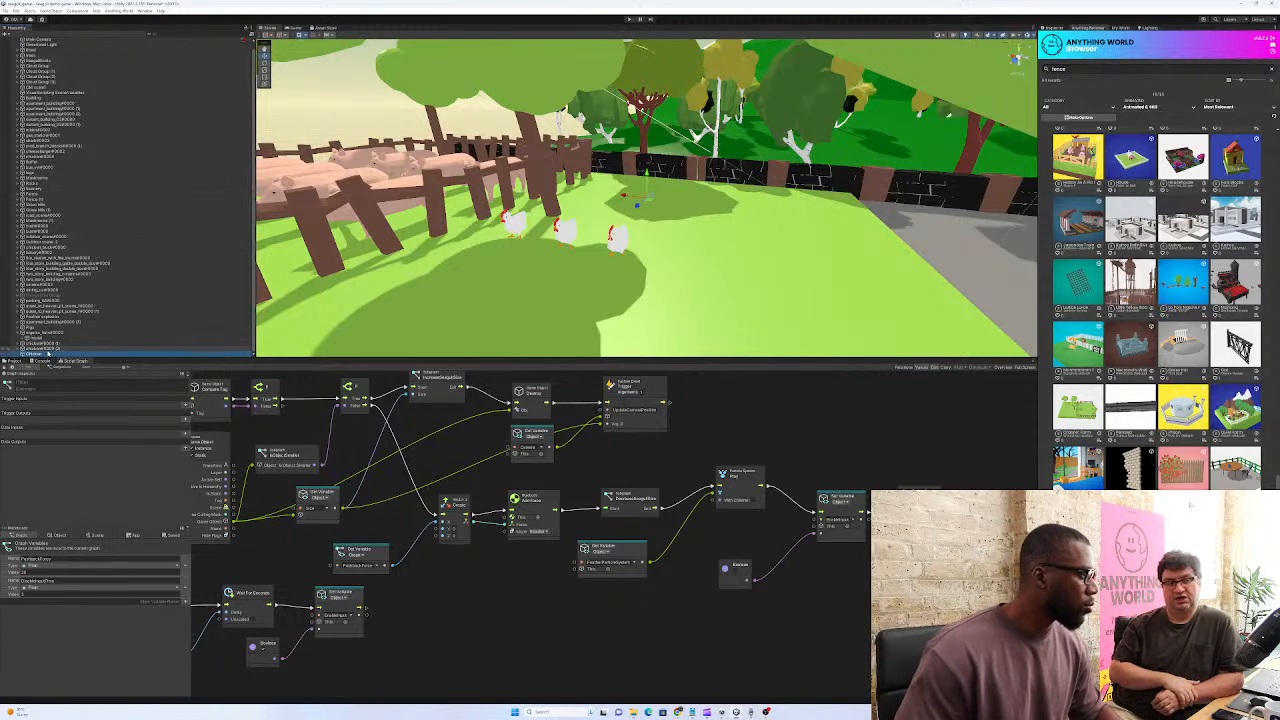
left_click(48, 344)
left_click_drag(52, 350, 42, 355)
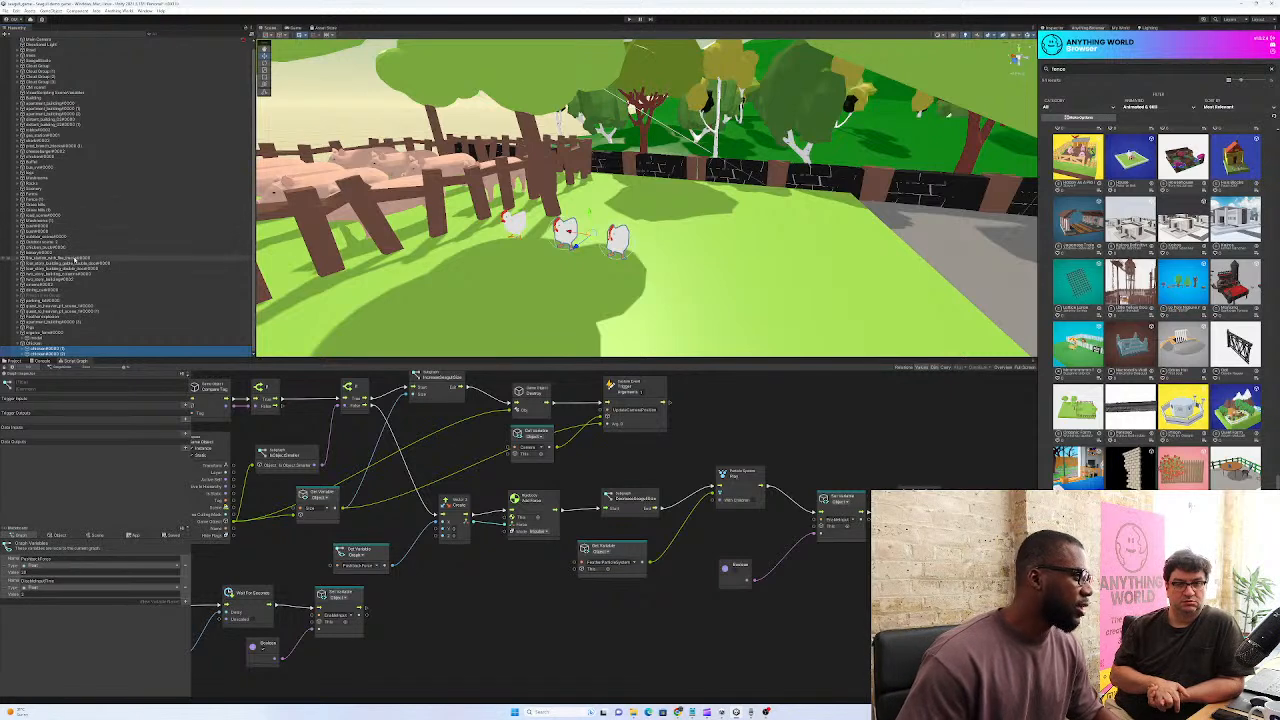
left_click(55, 248)
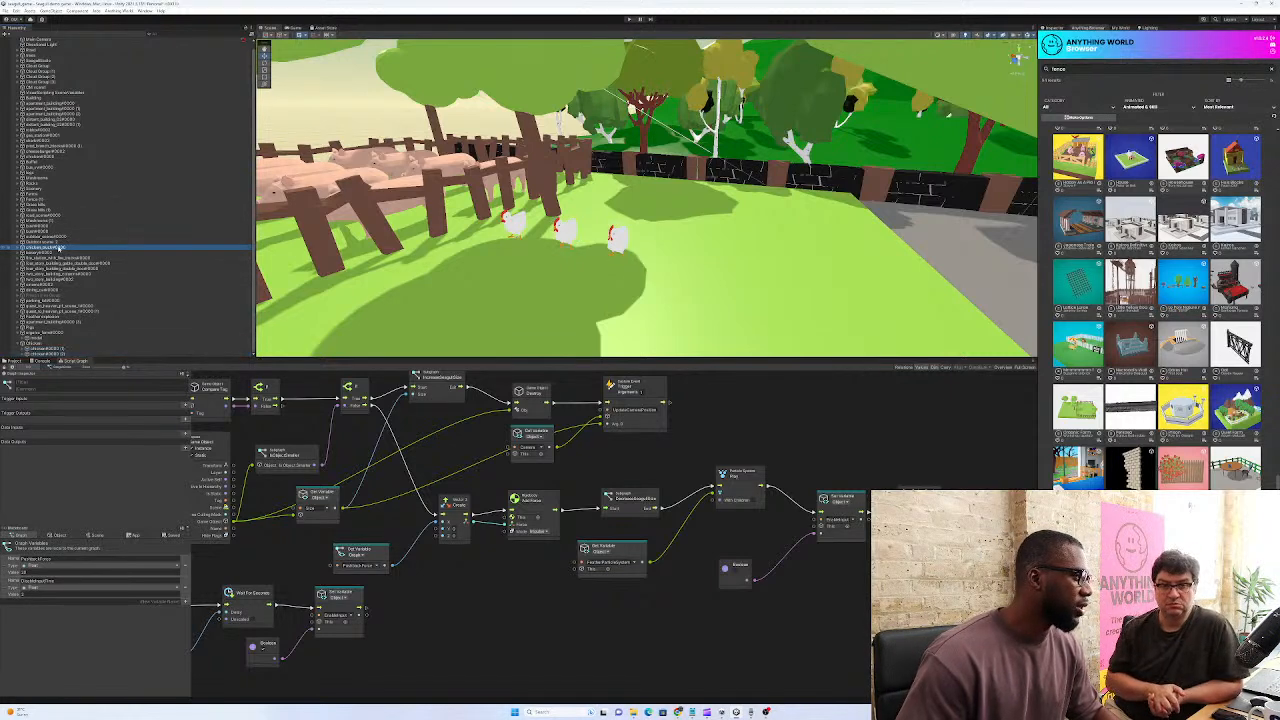
left_click(52, 157)
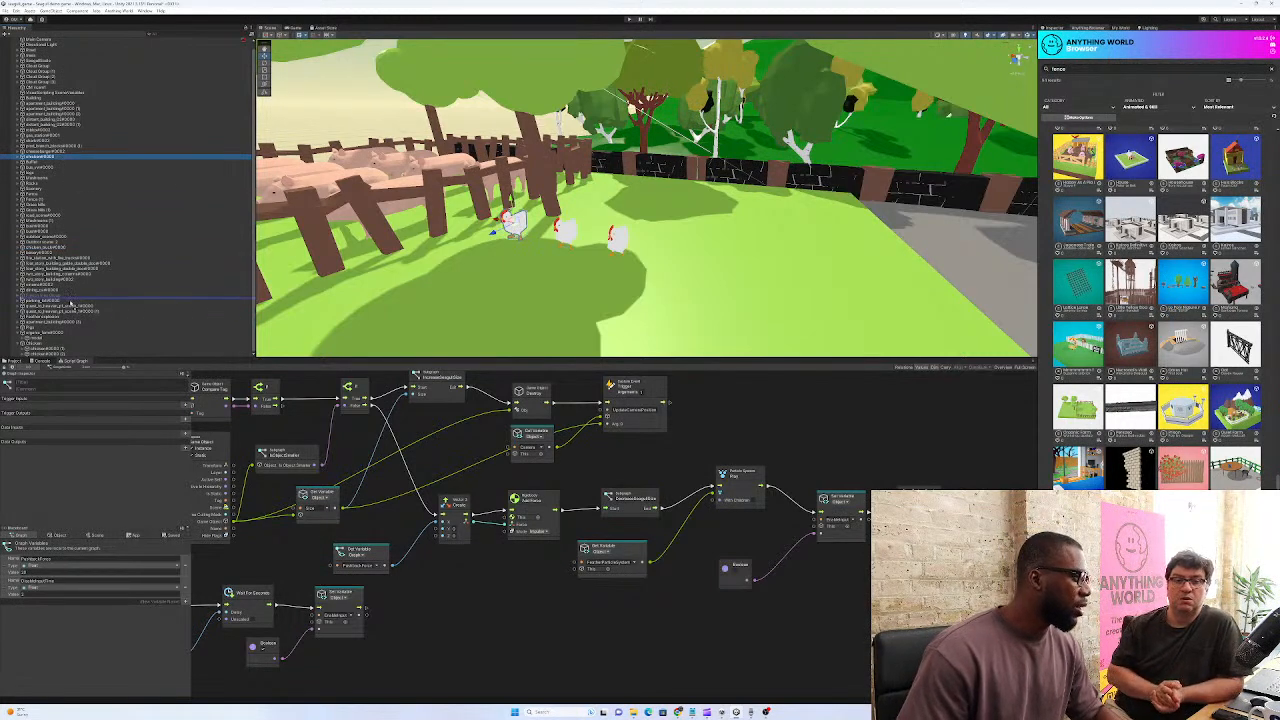
left_click_drag(42, 347, 41, 344)
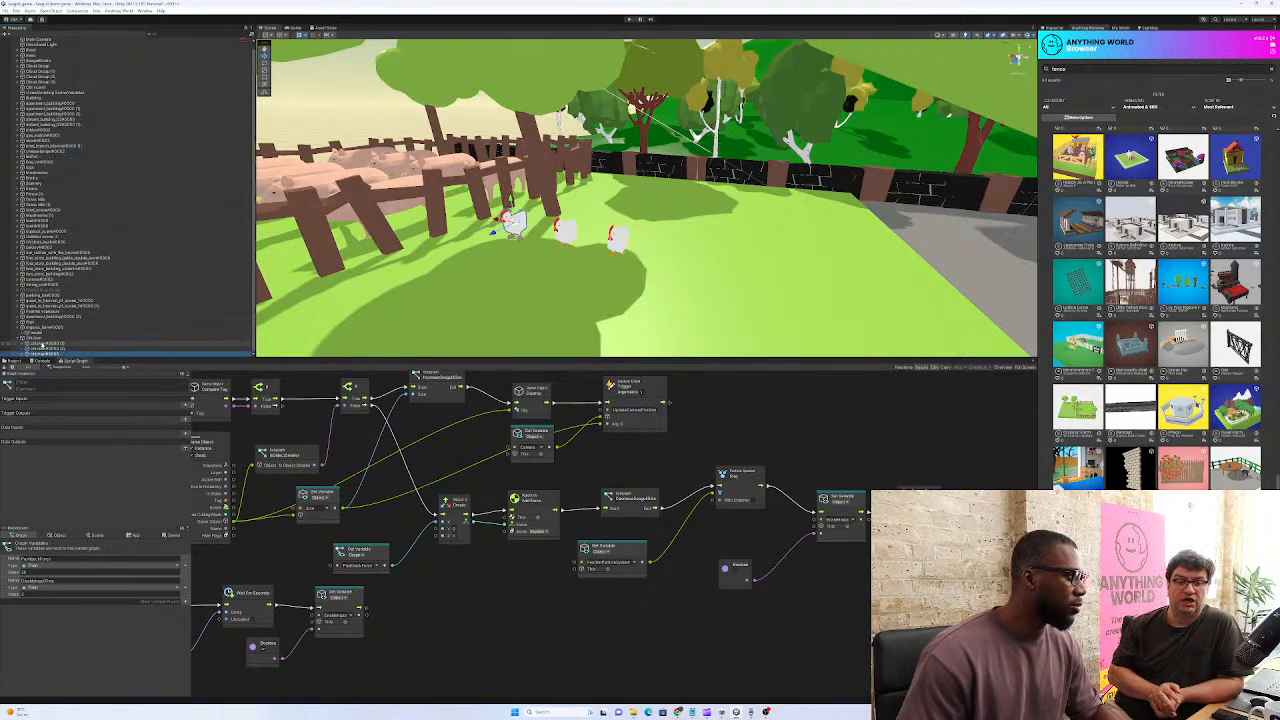
Duplicate the original chicken inside its group and collapse the group in the hierarchy
mouse_move(390, 281)
right_mouse_down()
mouse_move(440, 279)
mouse_move(391, 303)
right_mouse_up()
key("s")
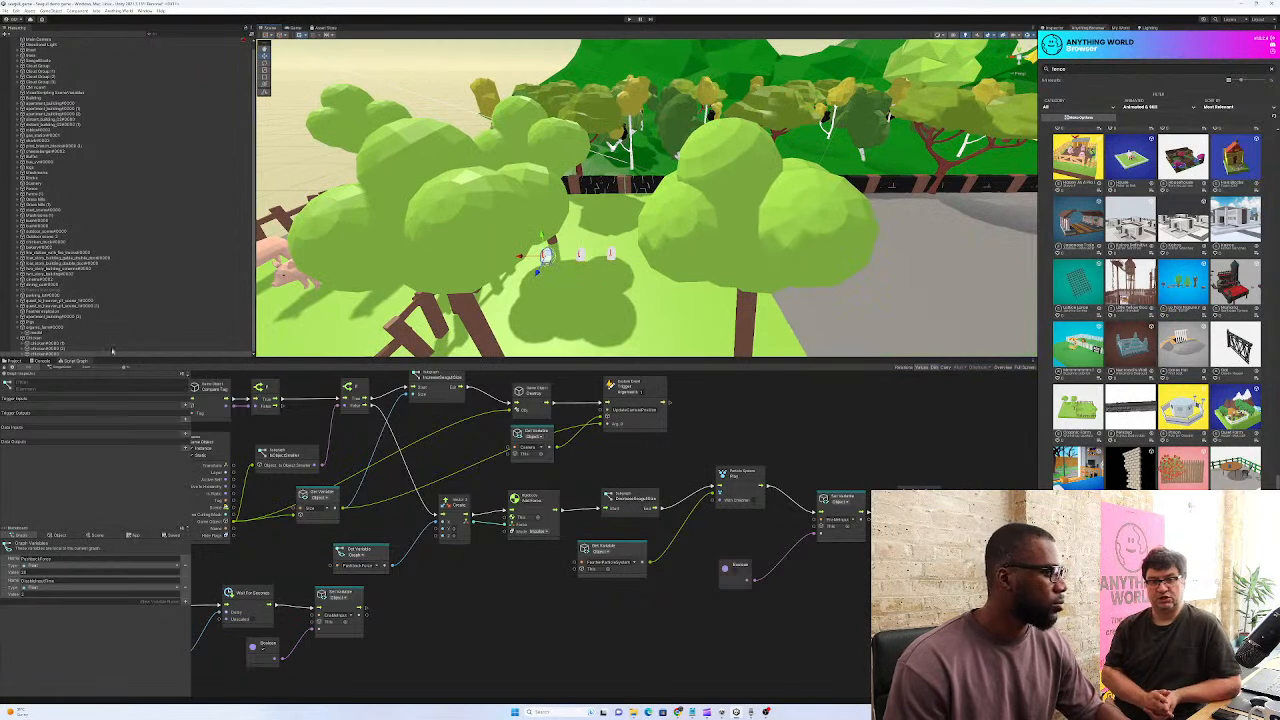
right_click(60, 354)
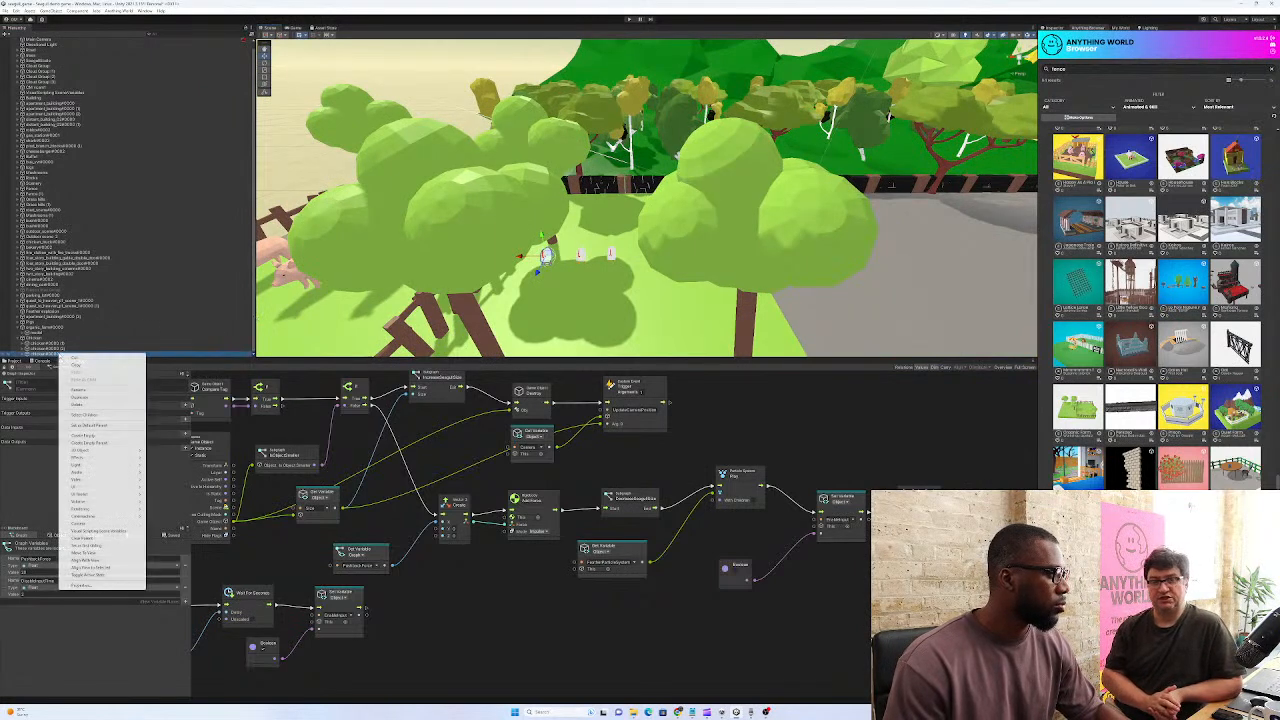
left_click(84, 398)
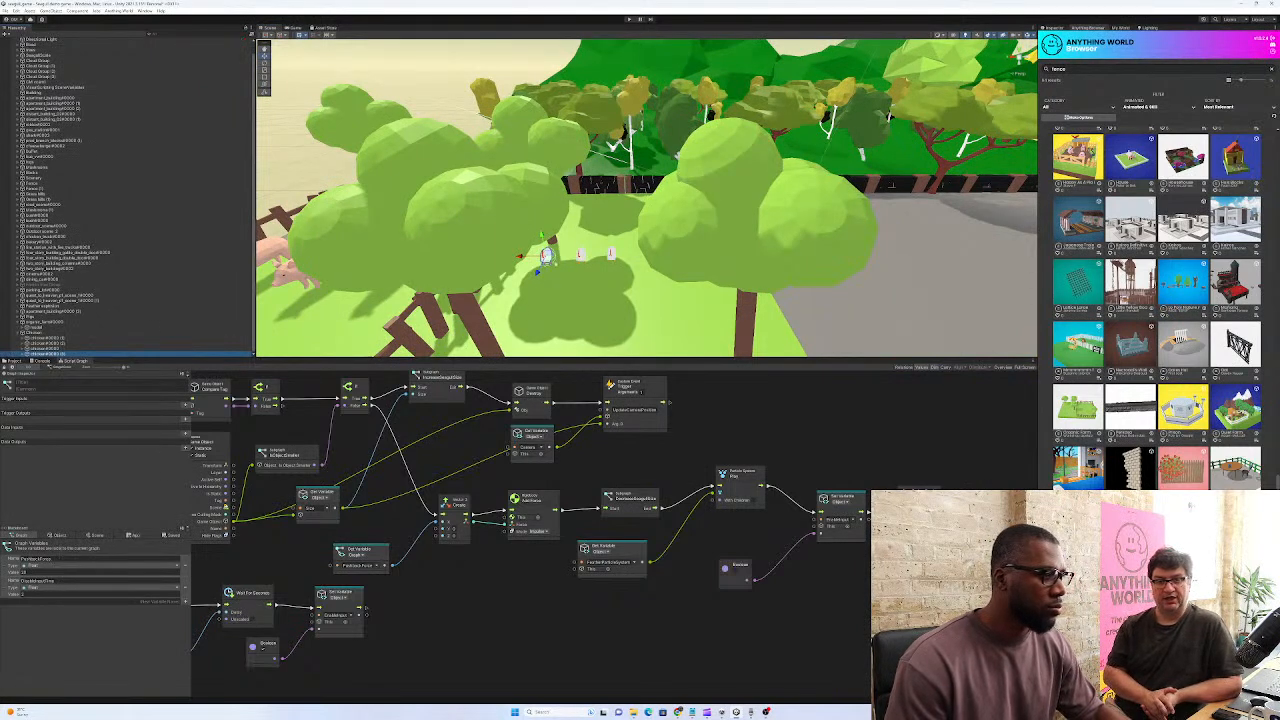
right_click_drag(583, 288, 927, 153)
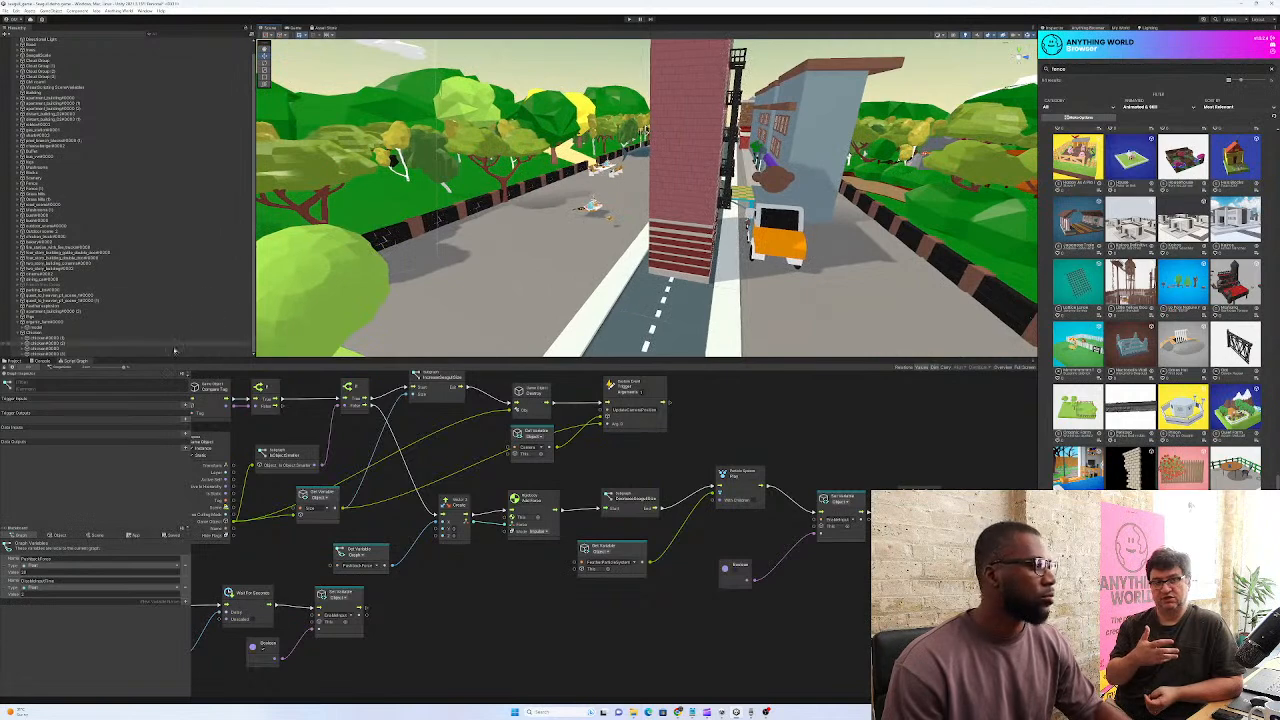
left_click(19, 333)
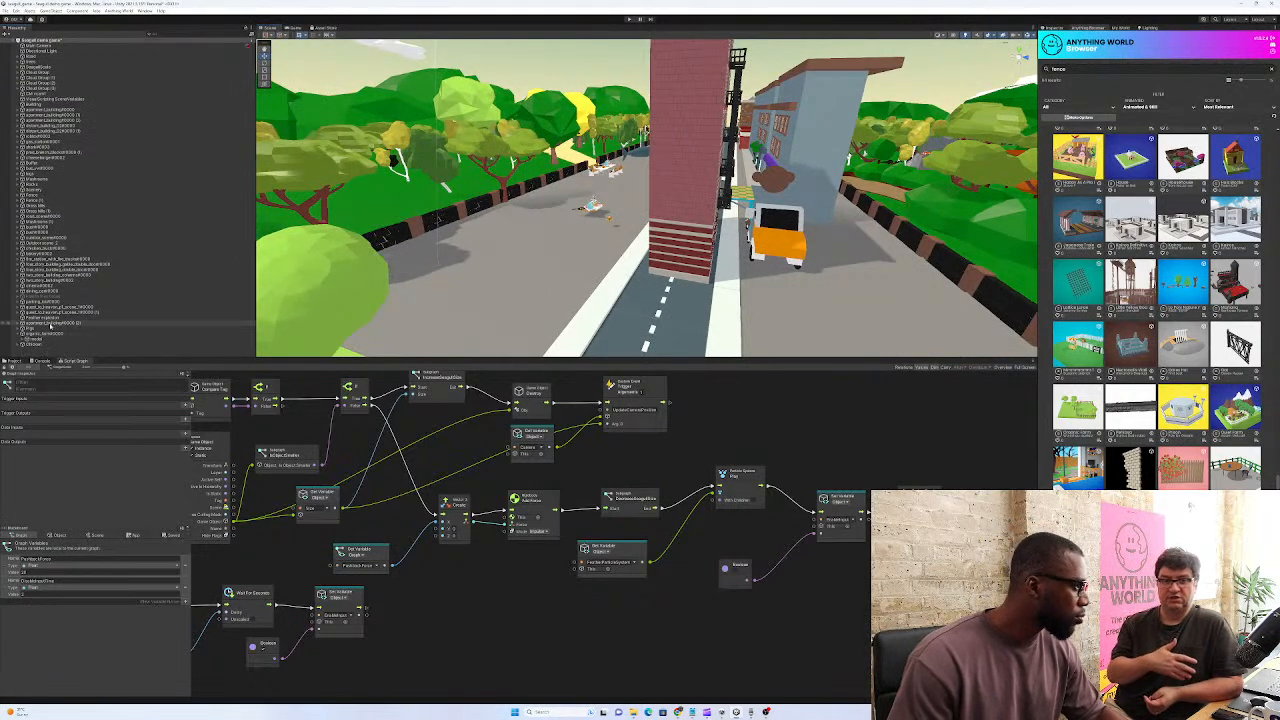
Select the apartment building nearest the garden and move it further along the street
left_click(48, 323)
right_click_drag(618, 278, 673, 282)
left_click_drag(659, 279, 612, 208)
right_click_drag(612, 208, 512, 245)
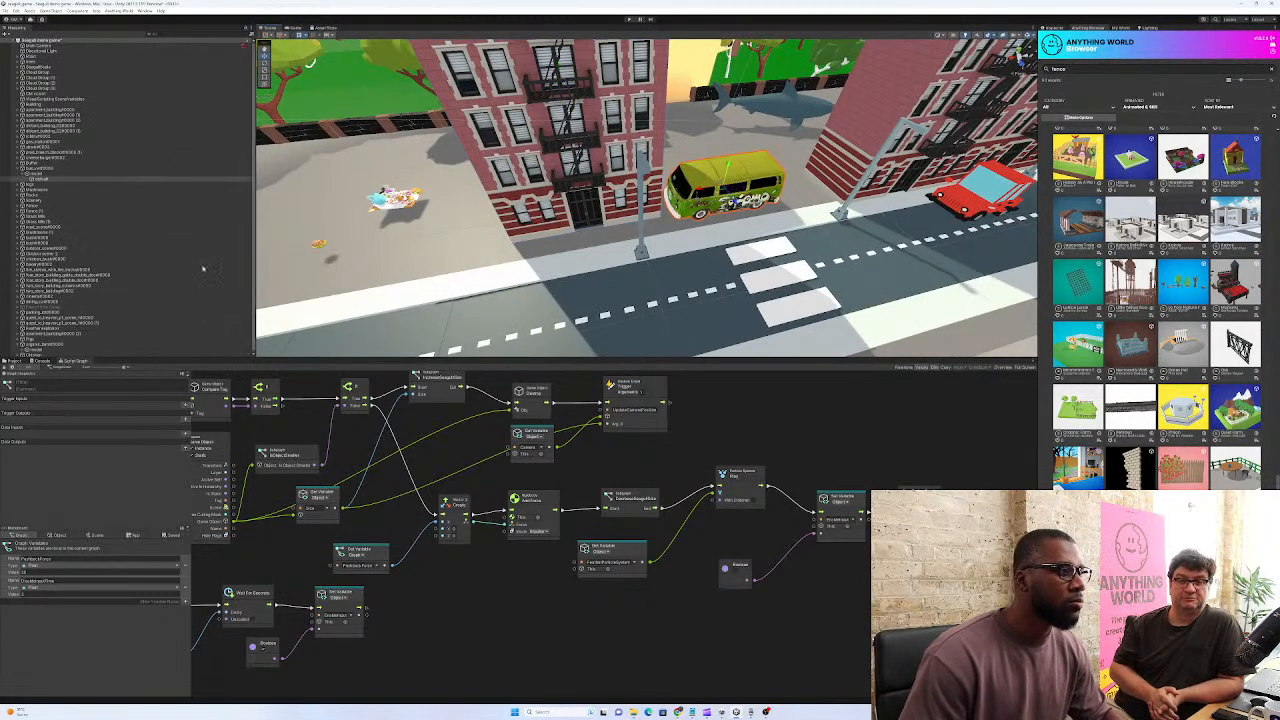
Select the whole green graffiti bus and move it along the street to the empty lot before the apartment buildings
left_click(30, 168)
left_click(20, 169)
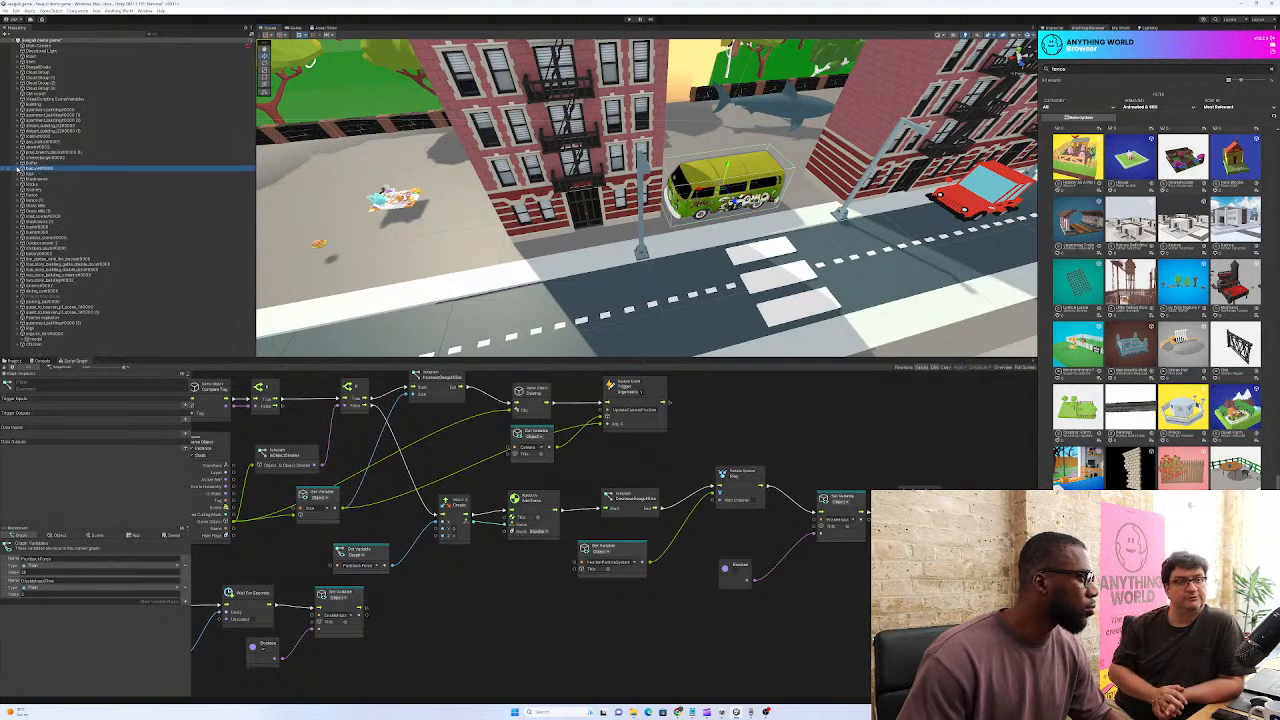
right_click_drag(752, 200, 728, 193)
left_click_drag(735, 188, 229, 216)
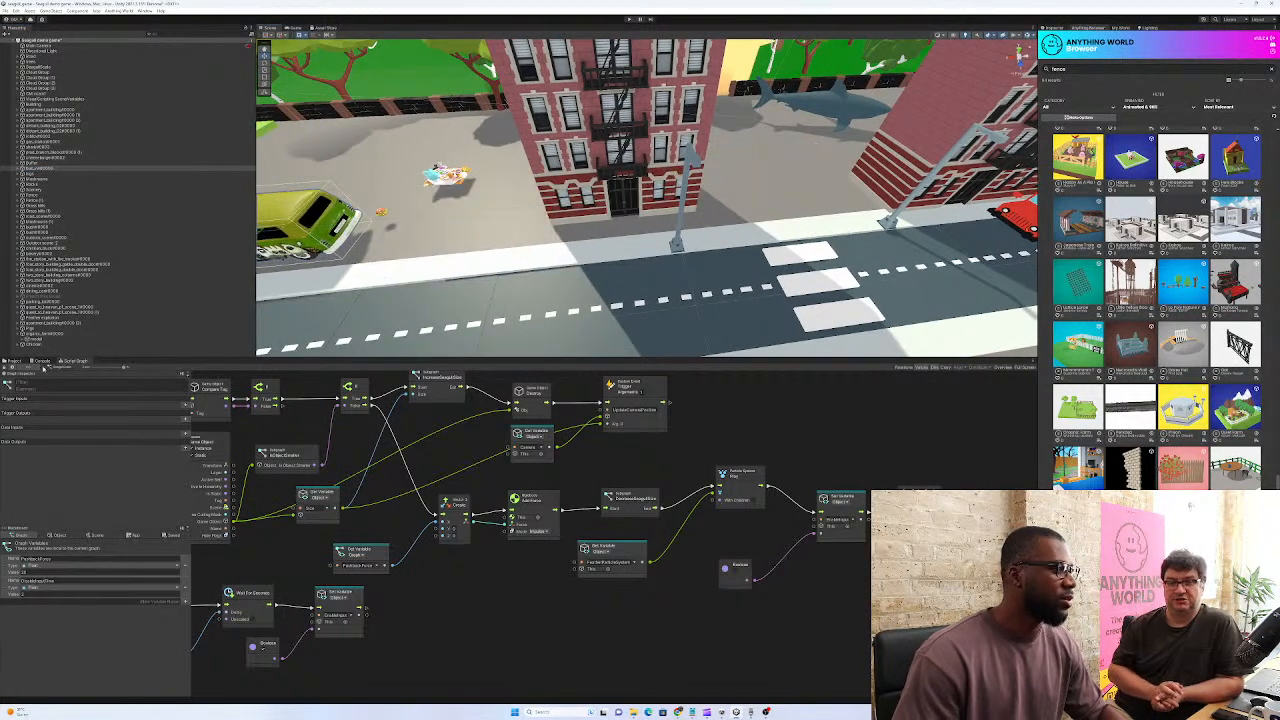
Move the nearest apartment building up against the neighbouring apartments to form a continuous row and check the street layout
left_click(50, 328)
left_click(50, 333)
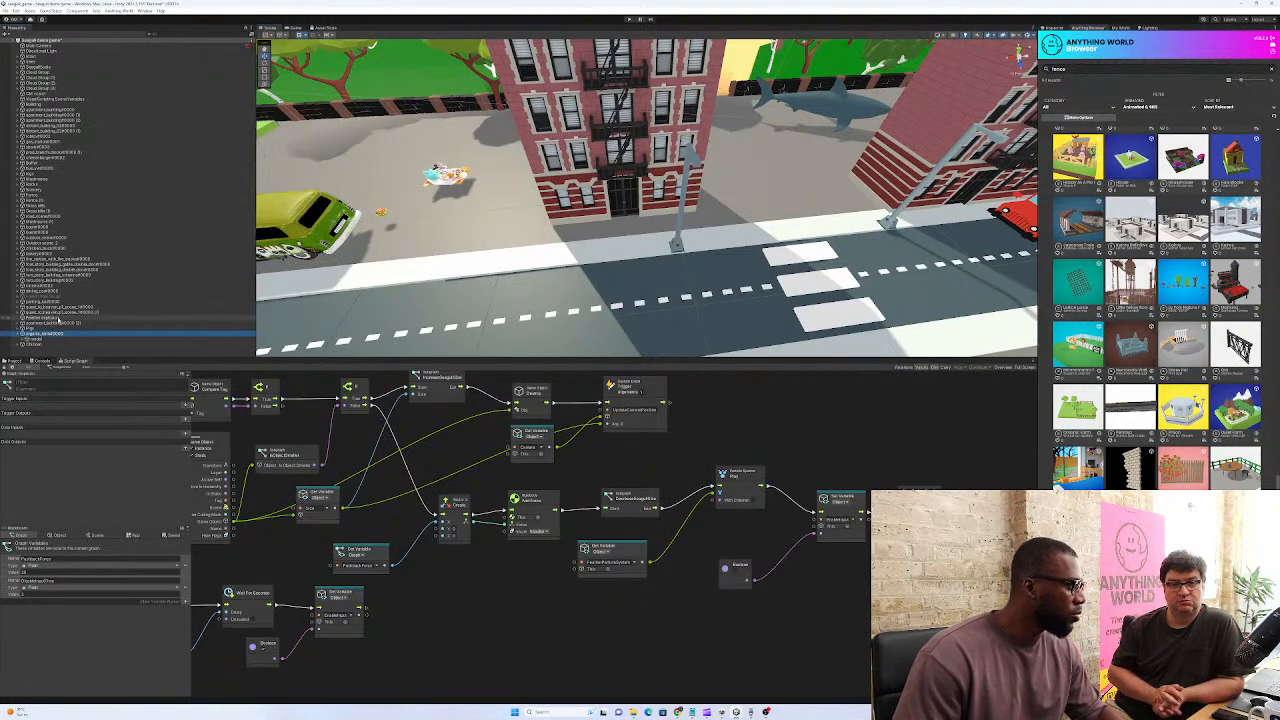
left_click(56, 324)
right_click_drag(526, 257, 556, 230)
left_click_drag(493, 232, 635, 132)
middle_click_drag(635, 132, 505, 132)
left_click_drag(538, 255, 530, 260)
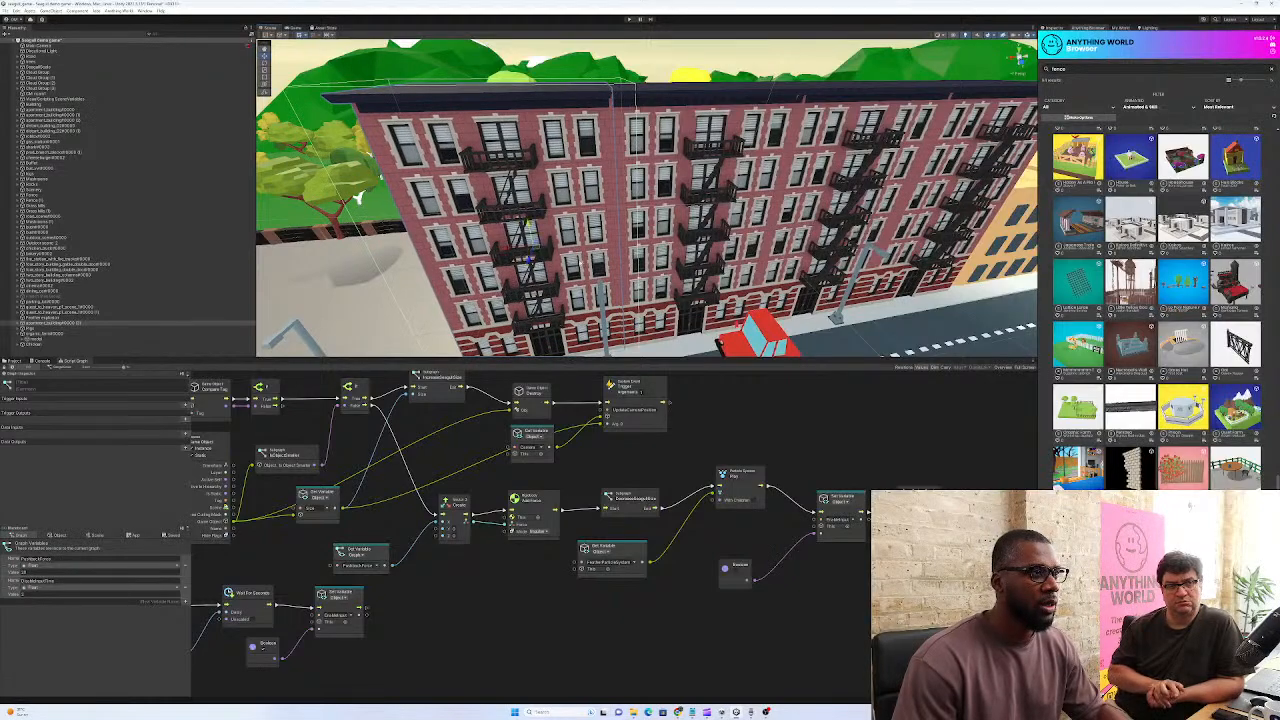
mouse_move(632, 240)
left_mouse_down("alt")
mouse_move(750, 256)
mouse_move(634, 261)
left_mouse_up("alt")
right_click_drag(634, 261, 592, 248)
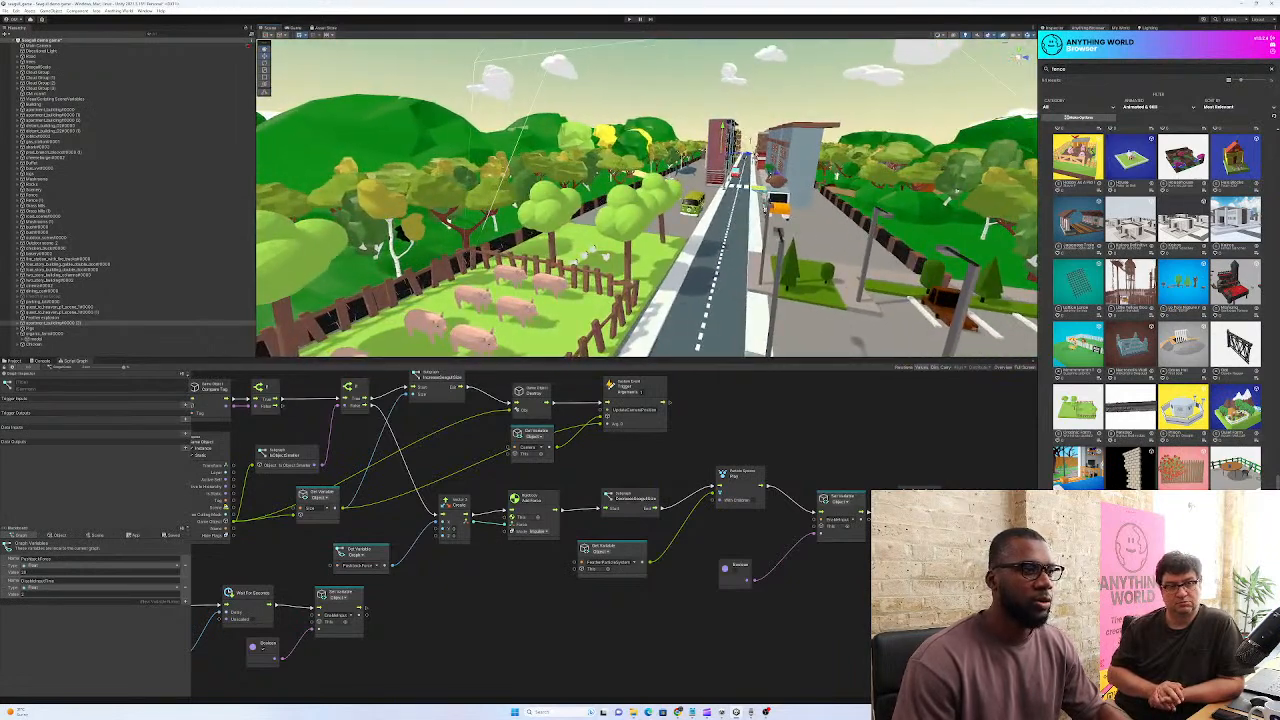
Create an empty game object named Path at the root of the scene hierarchy
left_click(592, 248)
scroll(592, 248, "down", 3)
left_click_drag(592, 248, 724, 237, "alt")
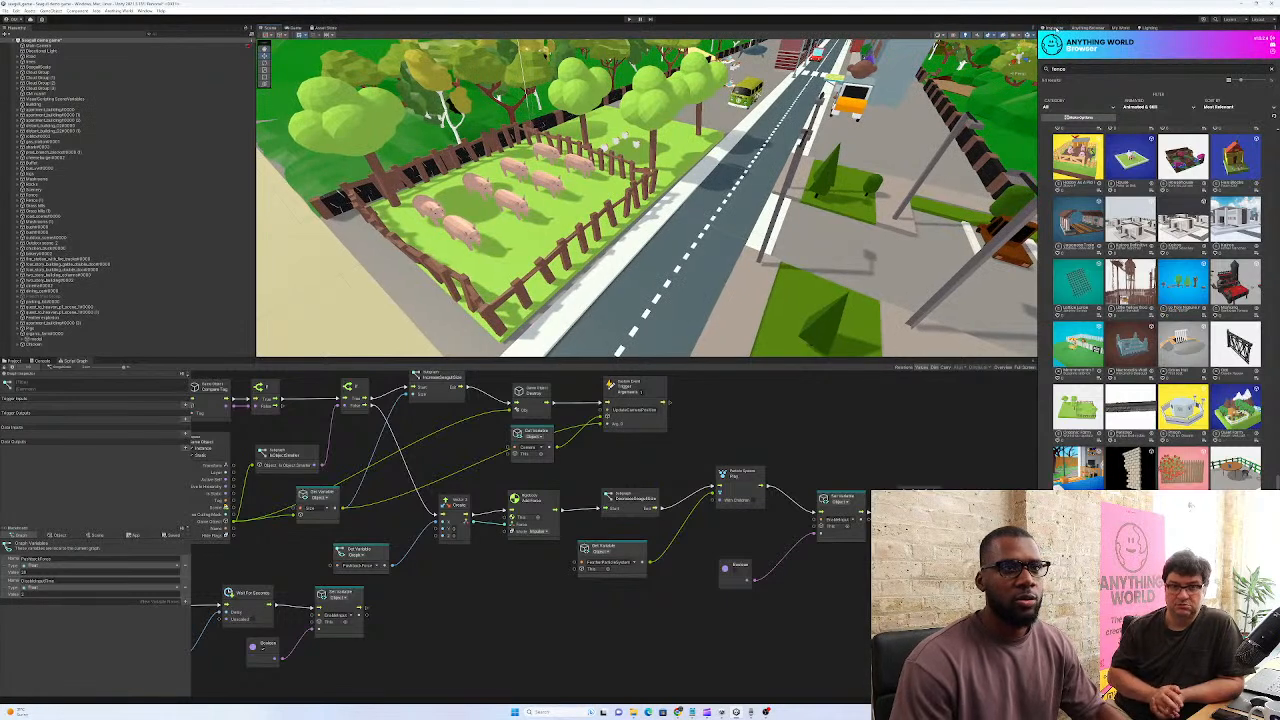
left_click(1056, 28)
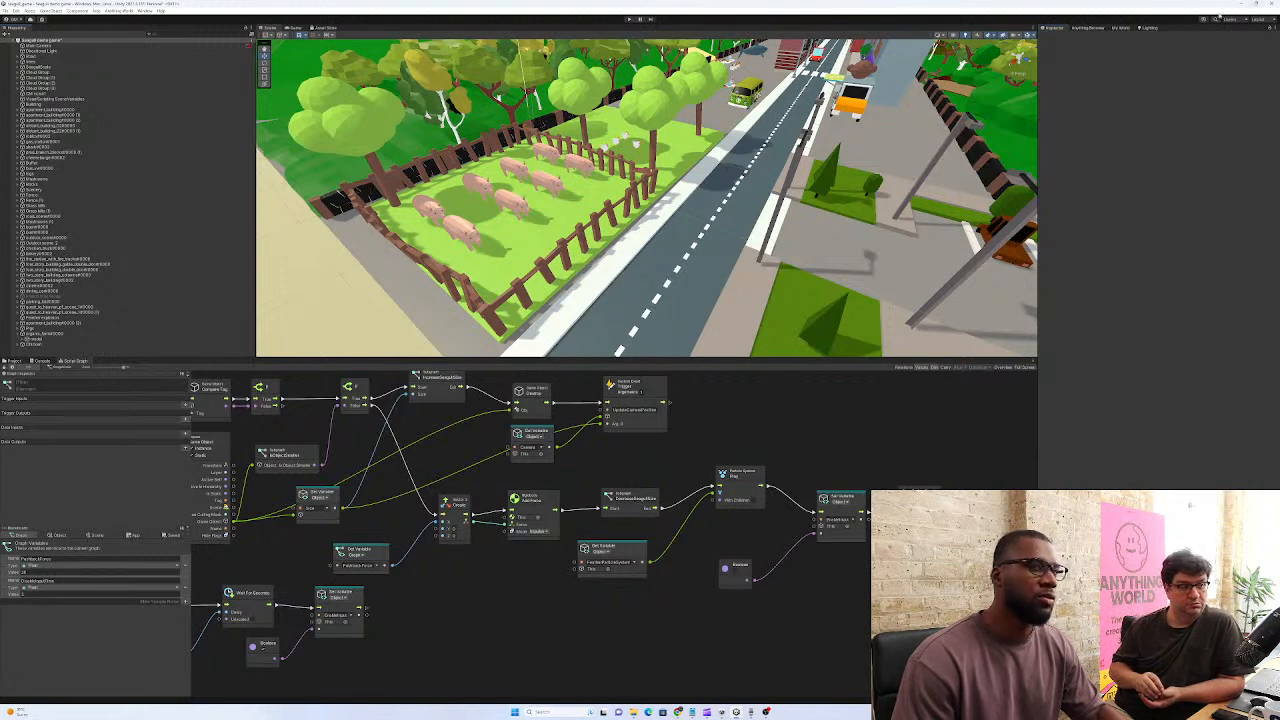
left_click(1087, 28)
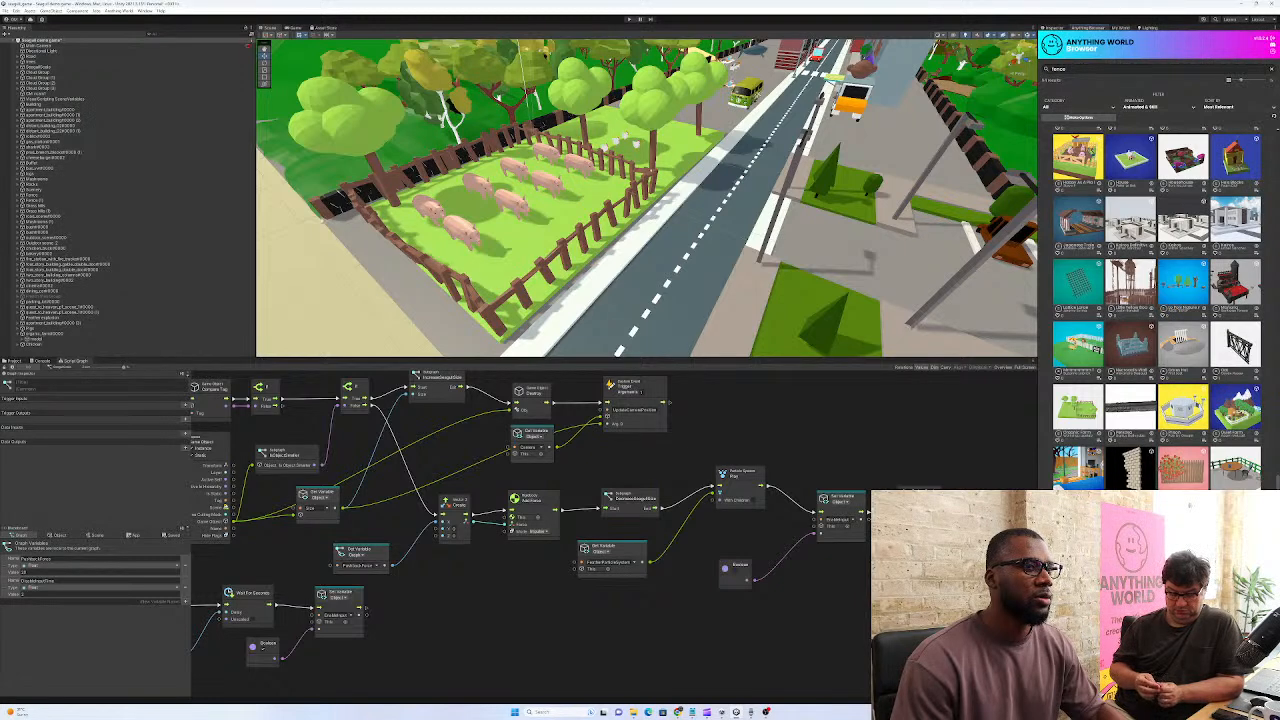
left_click(33, 345)
left_click(33, 354)
left_click(6, 34)
left_click(23, 43)
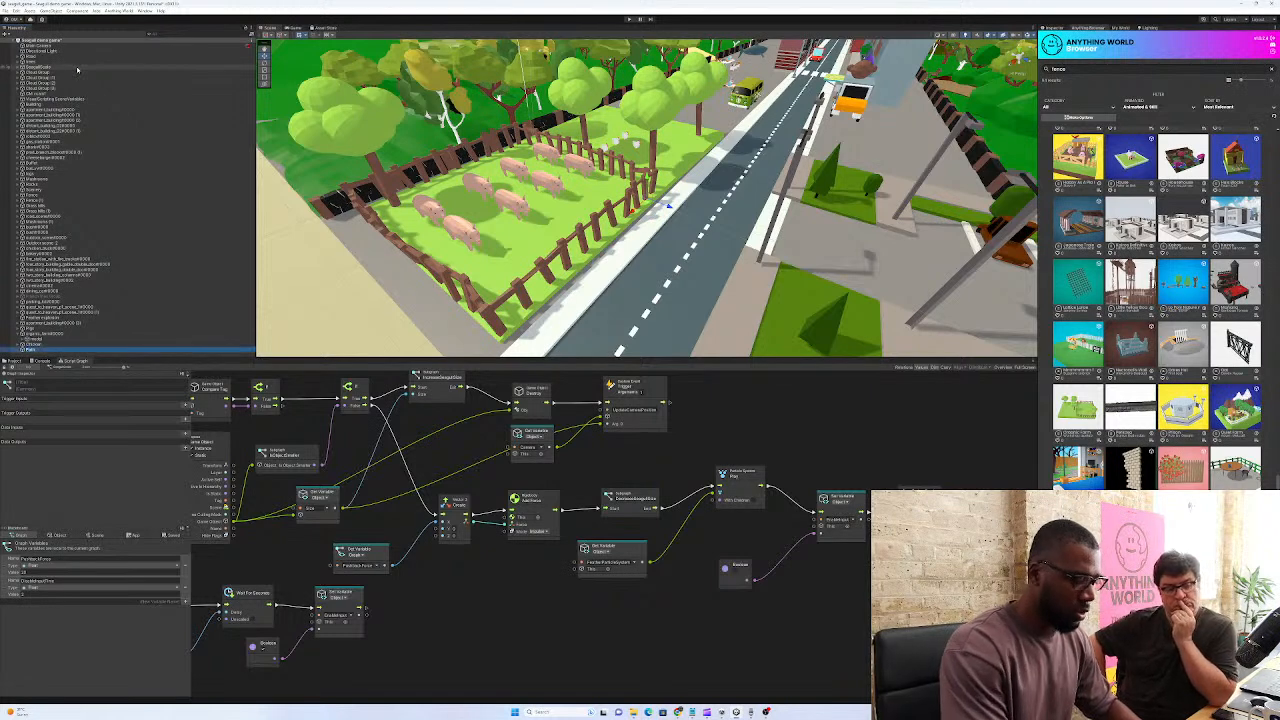
Add the Path Creator component to the Path object
left_click(1052, 28)
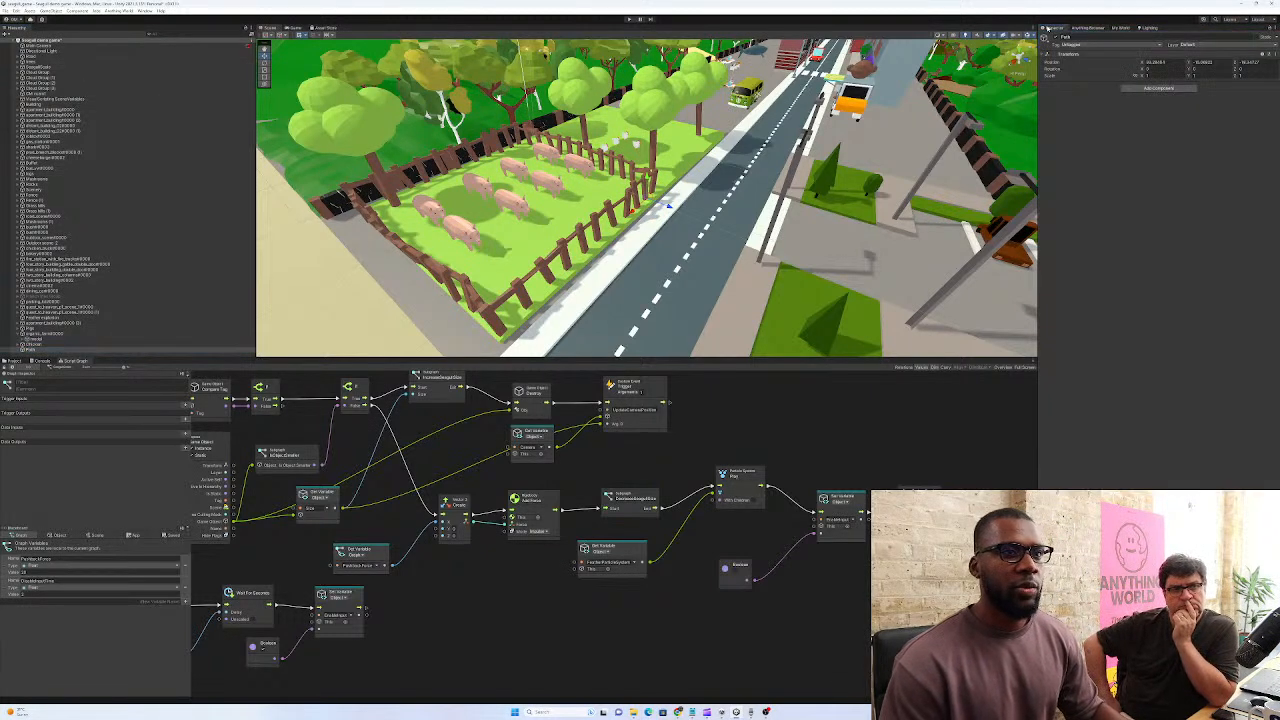
left_click(1155, 88)
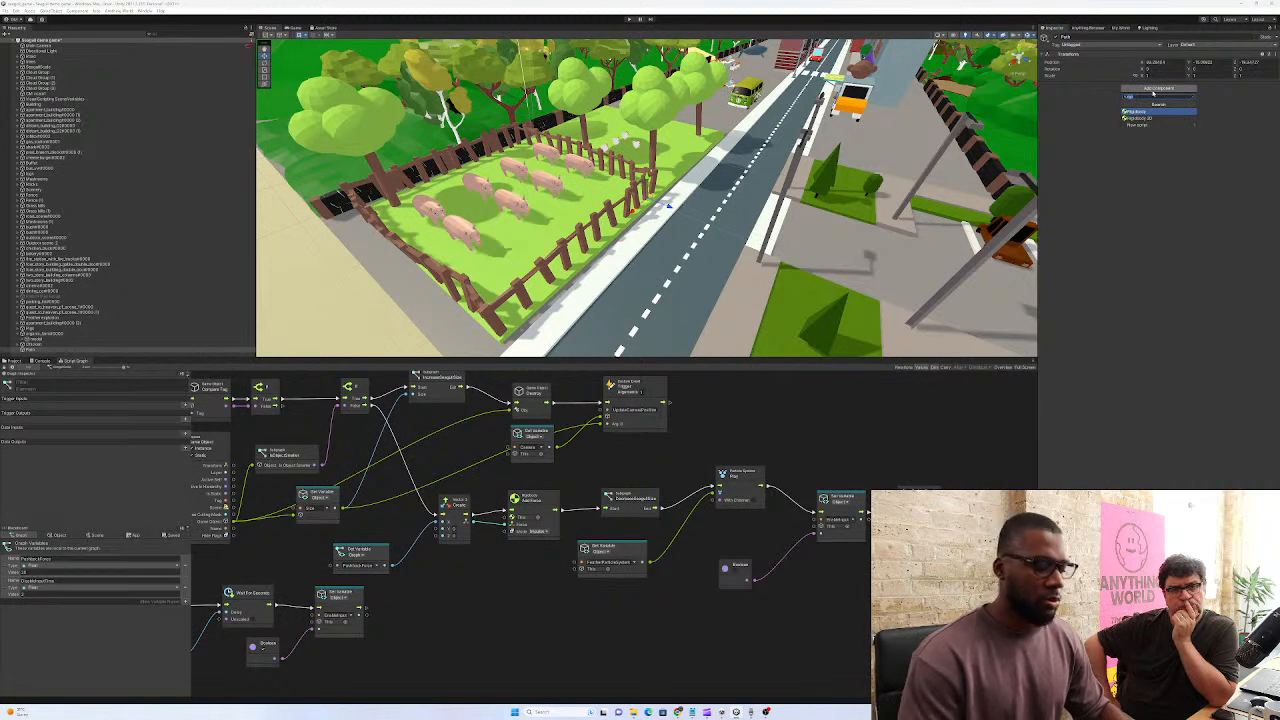
key("BackSpace")
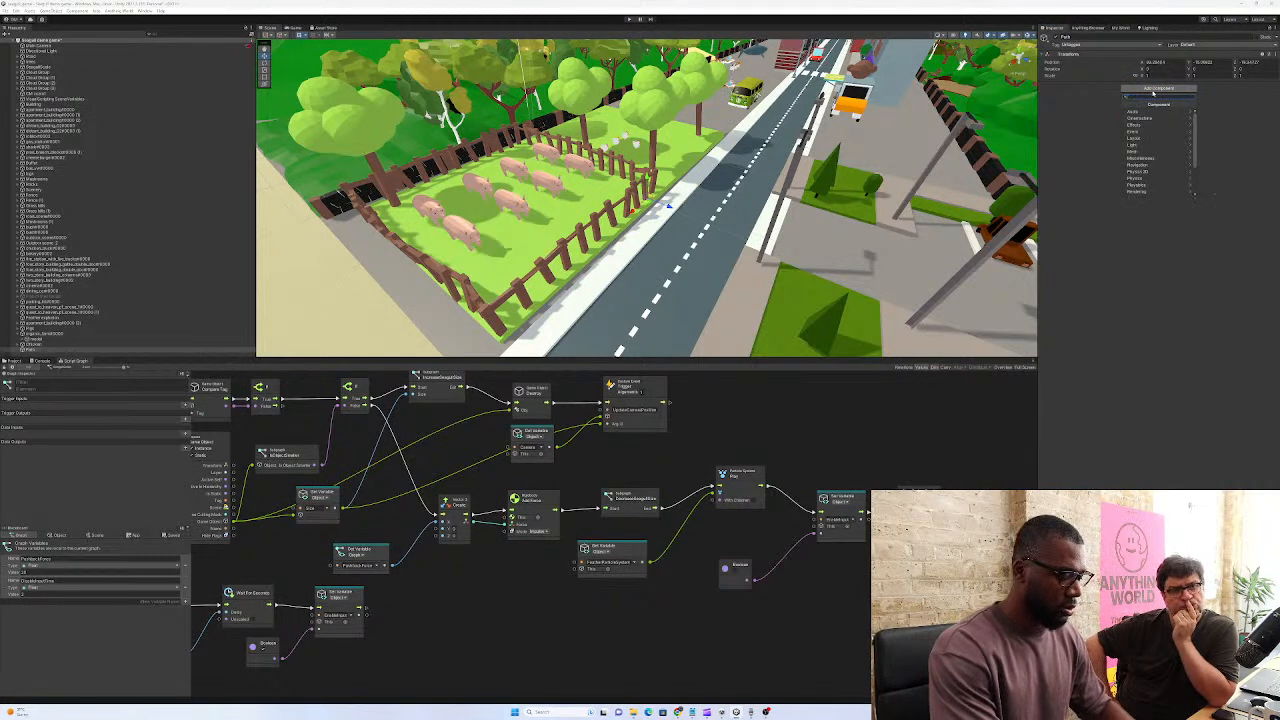
type("pa")
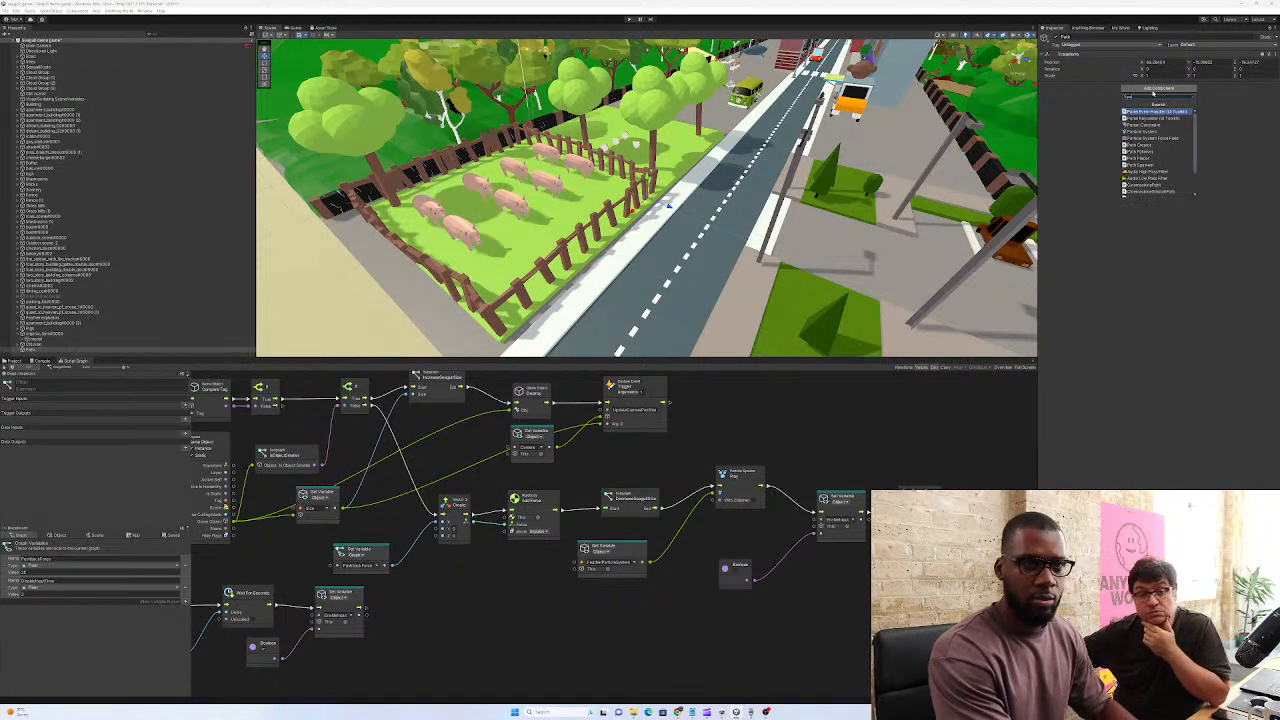
type("th")
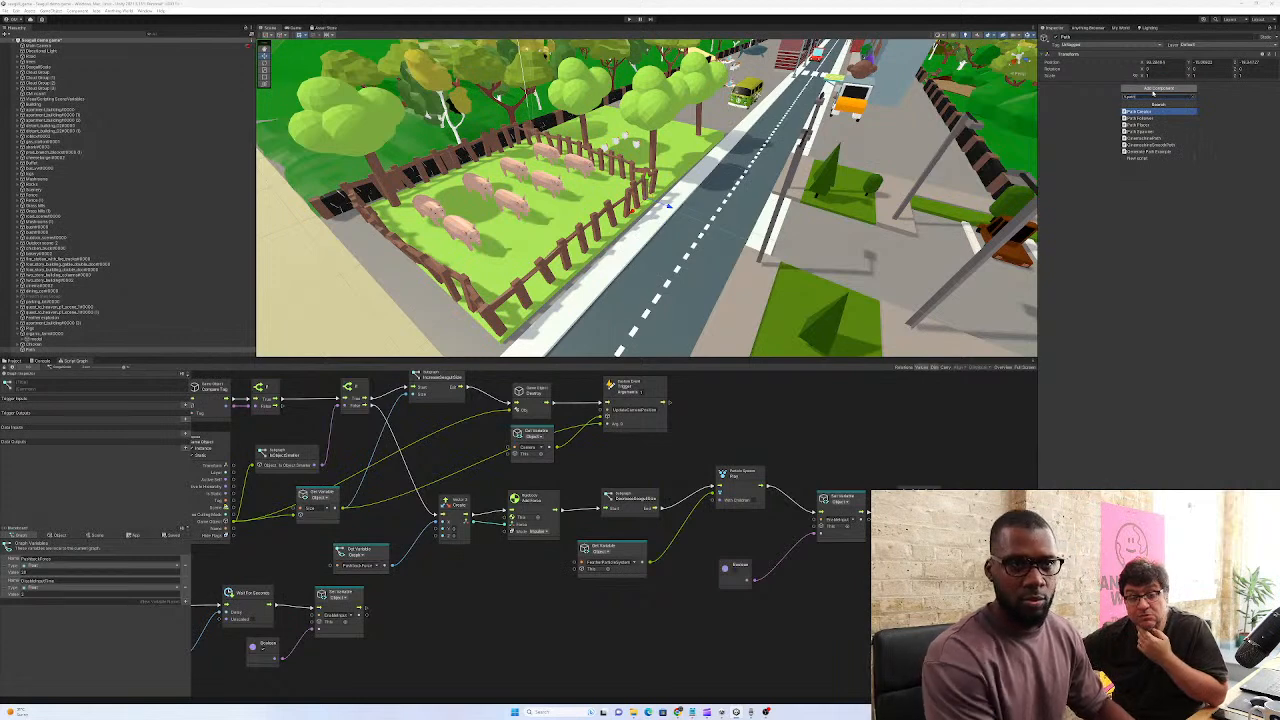
left_click(1146, 112)
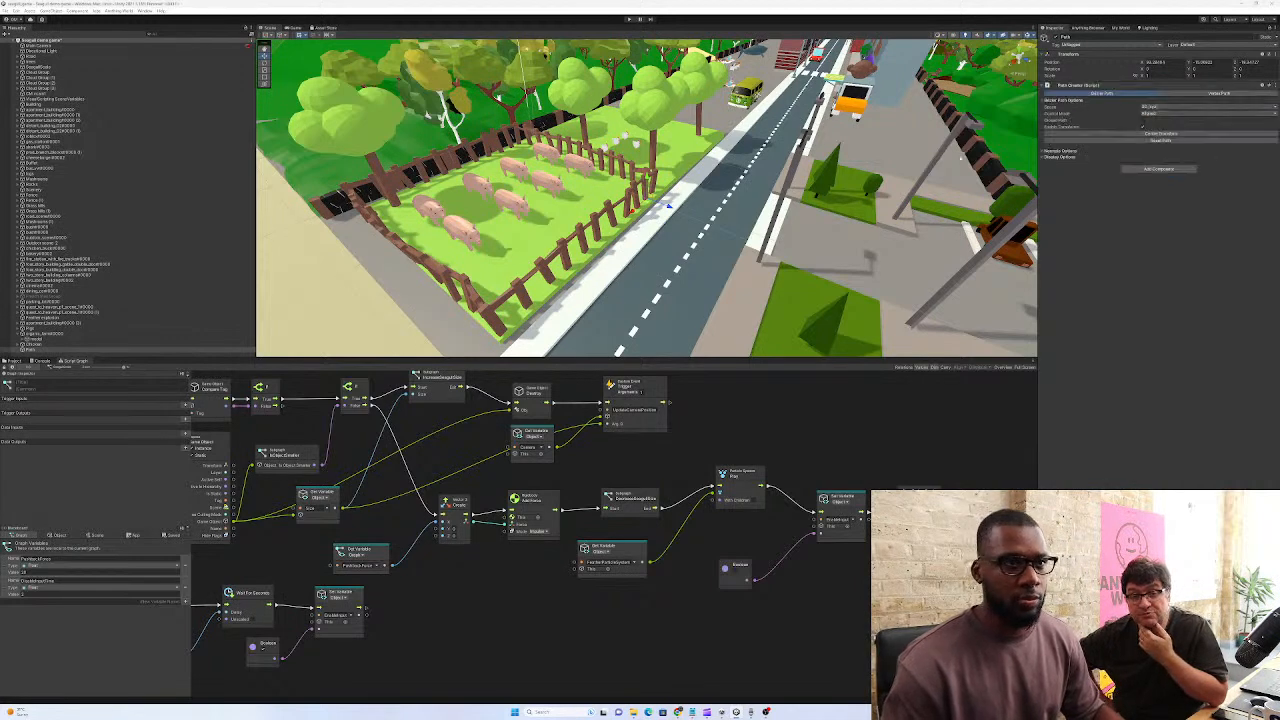
Move the Path object onto the road and back to the street's start beside the pig garden
right_click_drag(622, 187, 578, 201)
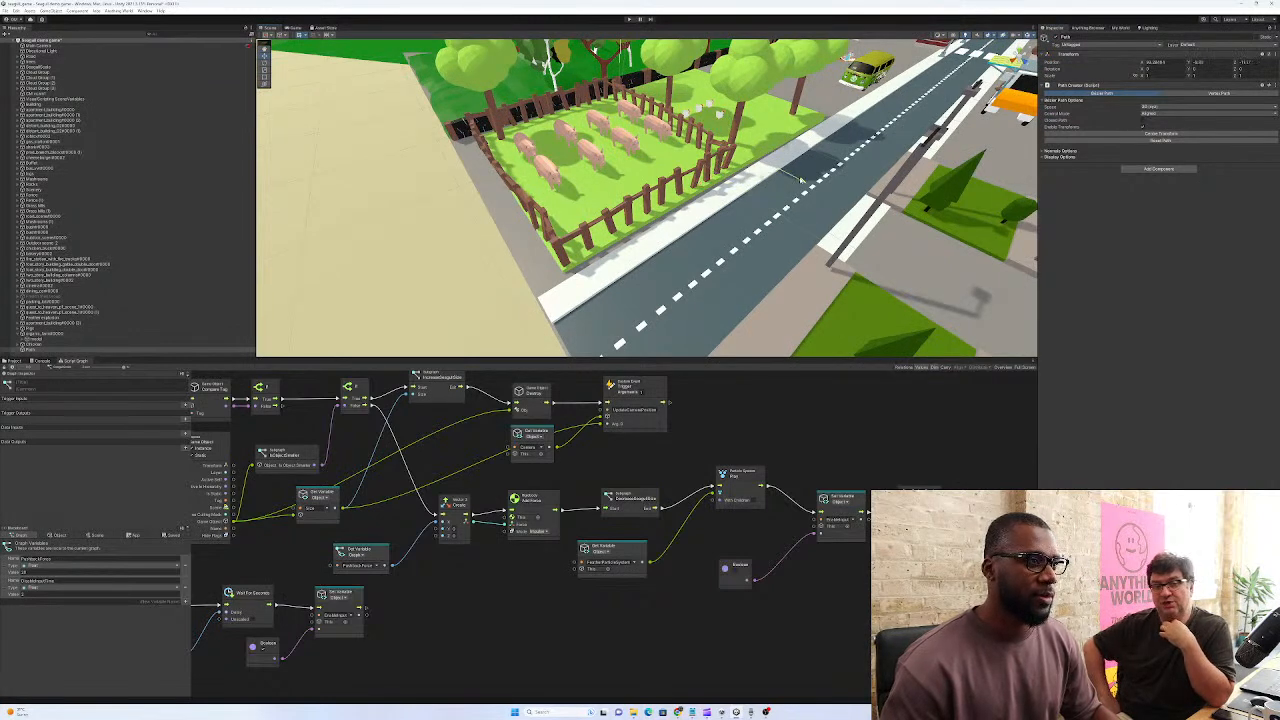
left_click_drag(824, 192, 828, 194)
right_click_drag(828, 194, 788, 190)
right_click_drag(795, 117, 782, 160)
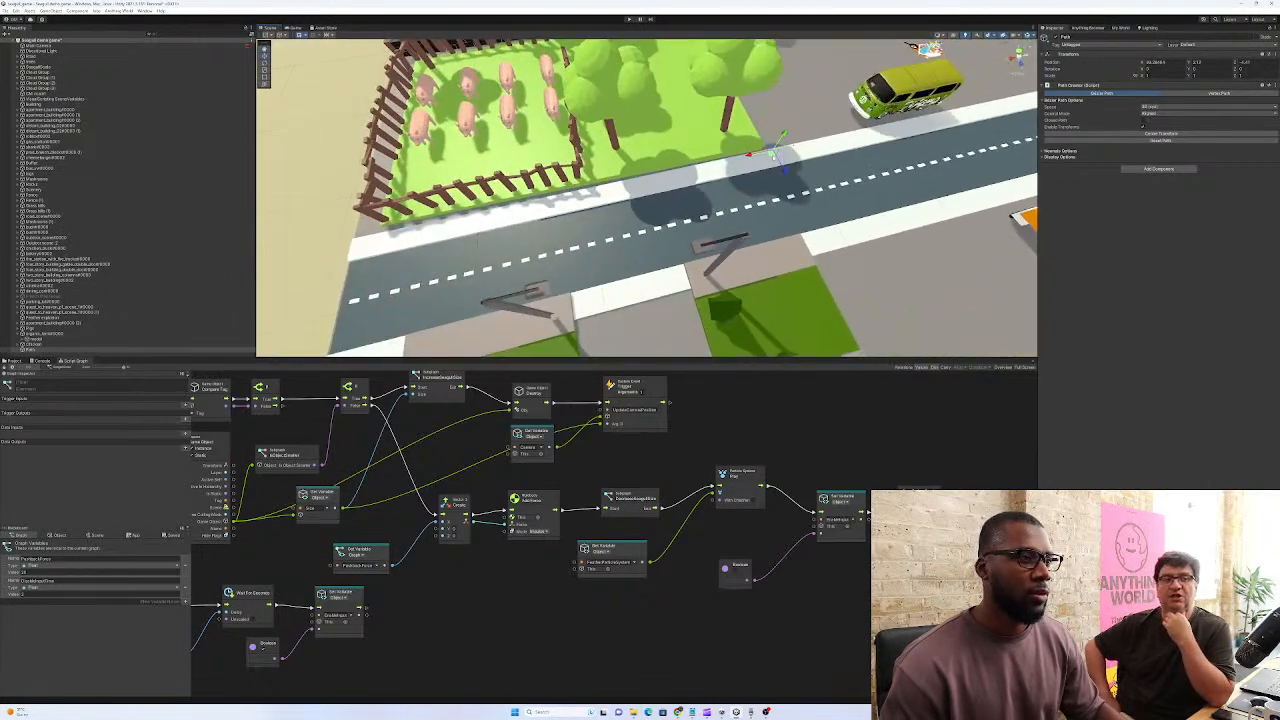
left_click_drag(706, 200, 381, 307)
Adjust the path's anchor and control handles to flatten the curve along the road
right_click_drag(392, 312, 606, 84)
left_click_drag(463, 297, 570, 257, "alt")
right_click_drag(570, 257, 632, 147)
left_click(641, 171)
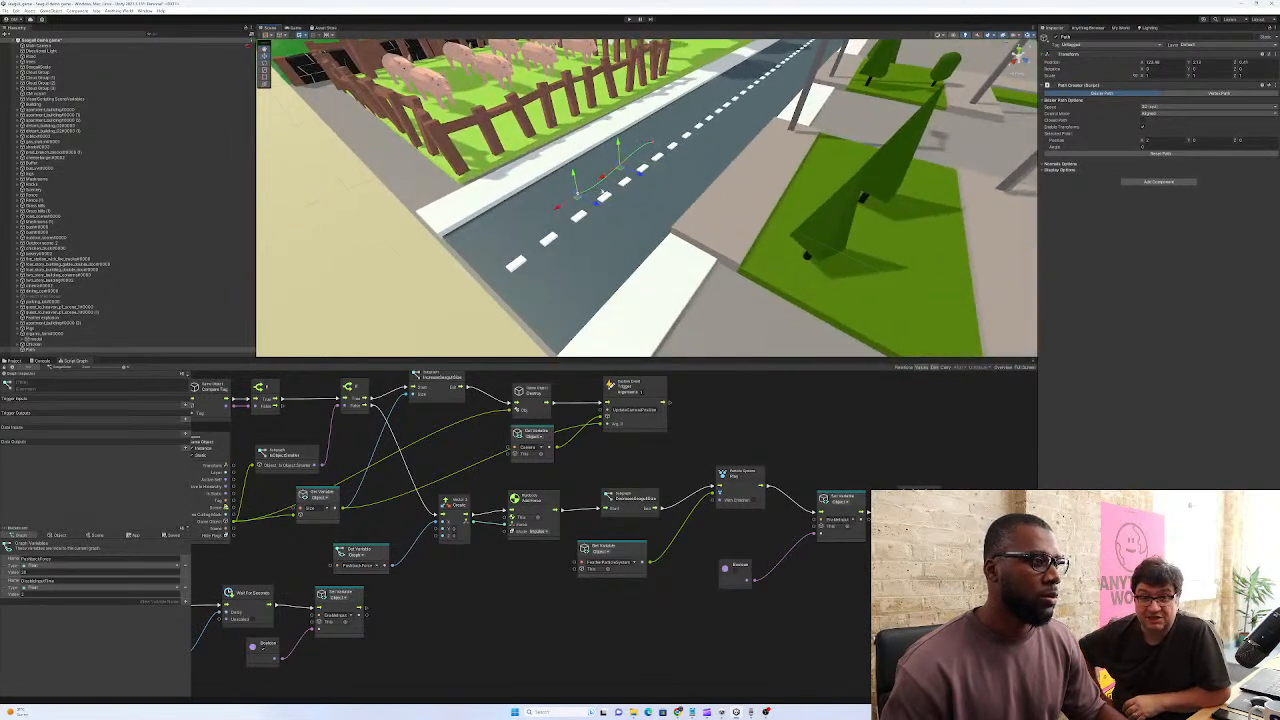
left_click(603, 193)
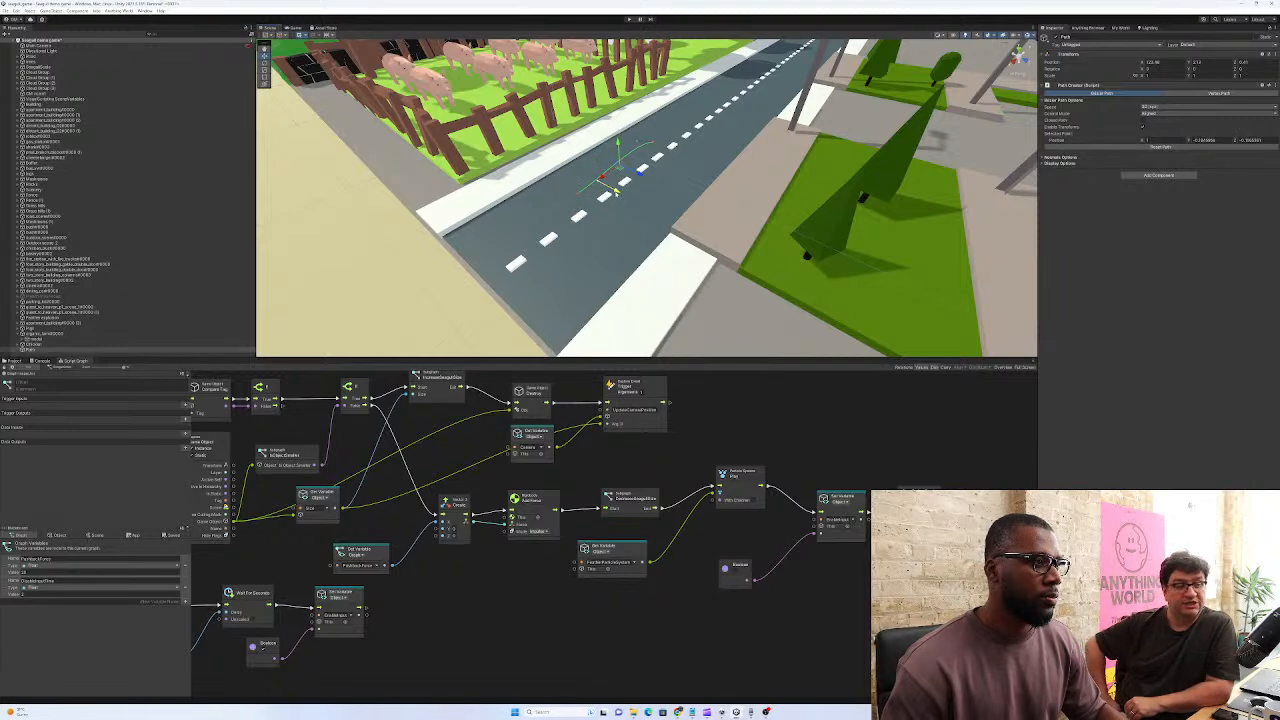
left_click(622, 152)
left_click_drag(656, 150, 622, 156)
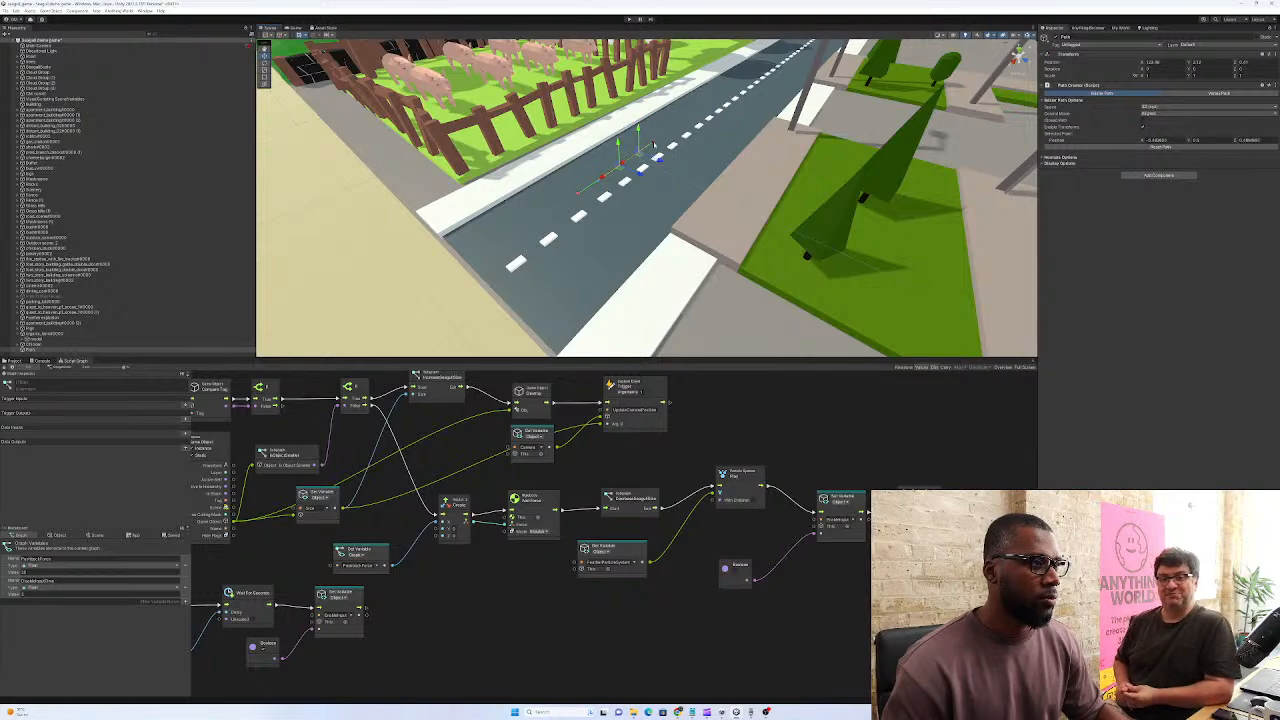
left_click(653, 145)
left_click_drag(712, 150, 662, 224, "alt")
left_click(565, 287)
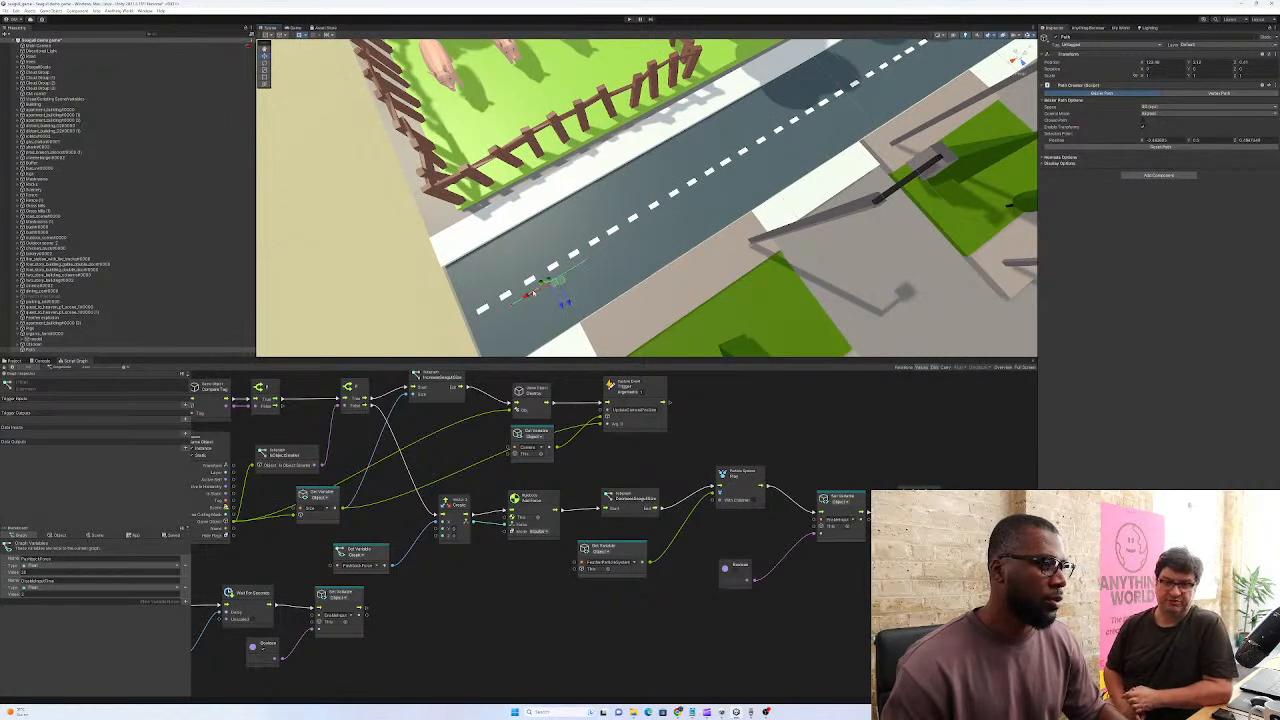
left_click(533, 293)
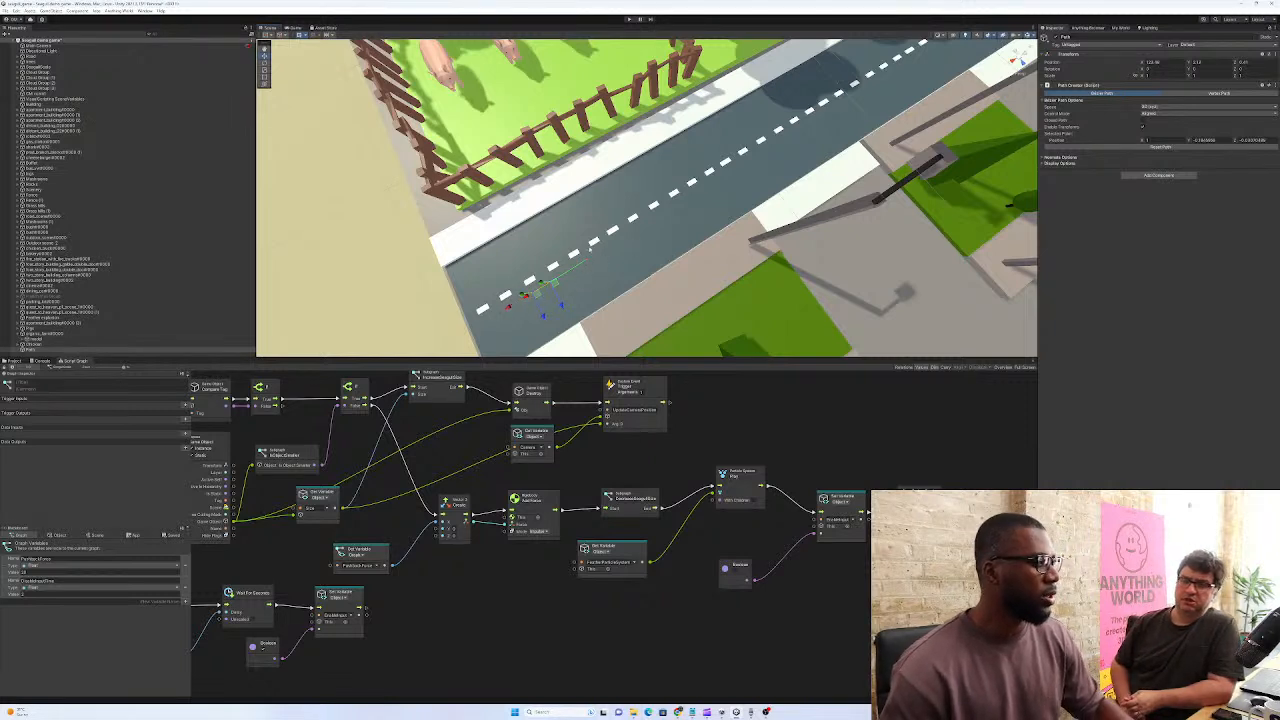
Align the short path with the road markings and pull its end anchor far down the street
right_click_drag(622, 286, 583, 275)
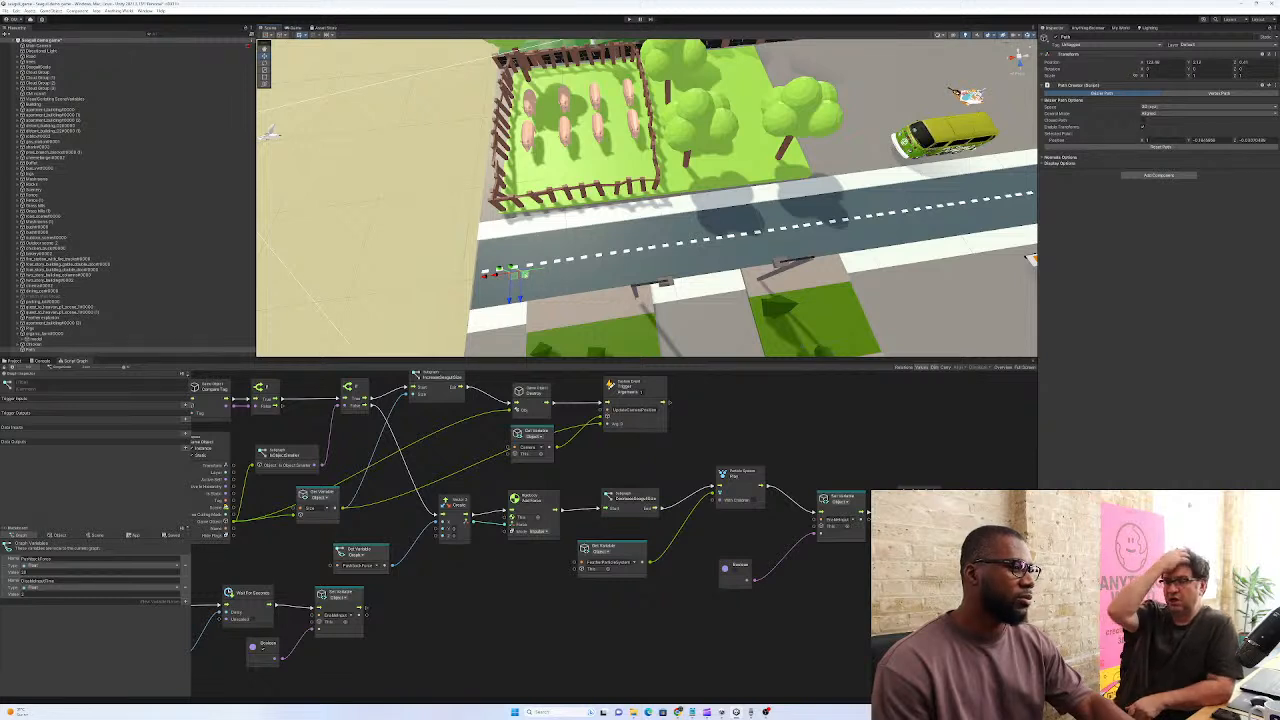
left_click_drag(523, 280, 528, 279)
right_click_drag(566, 286, 556, 275)
left_click(545, 261)
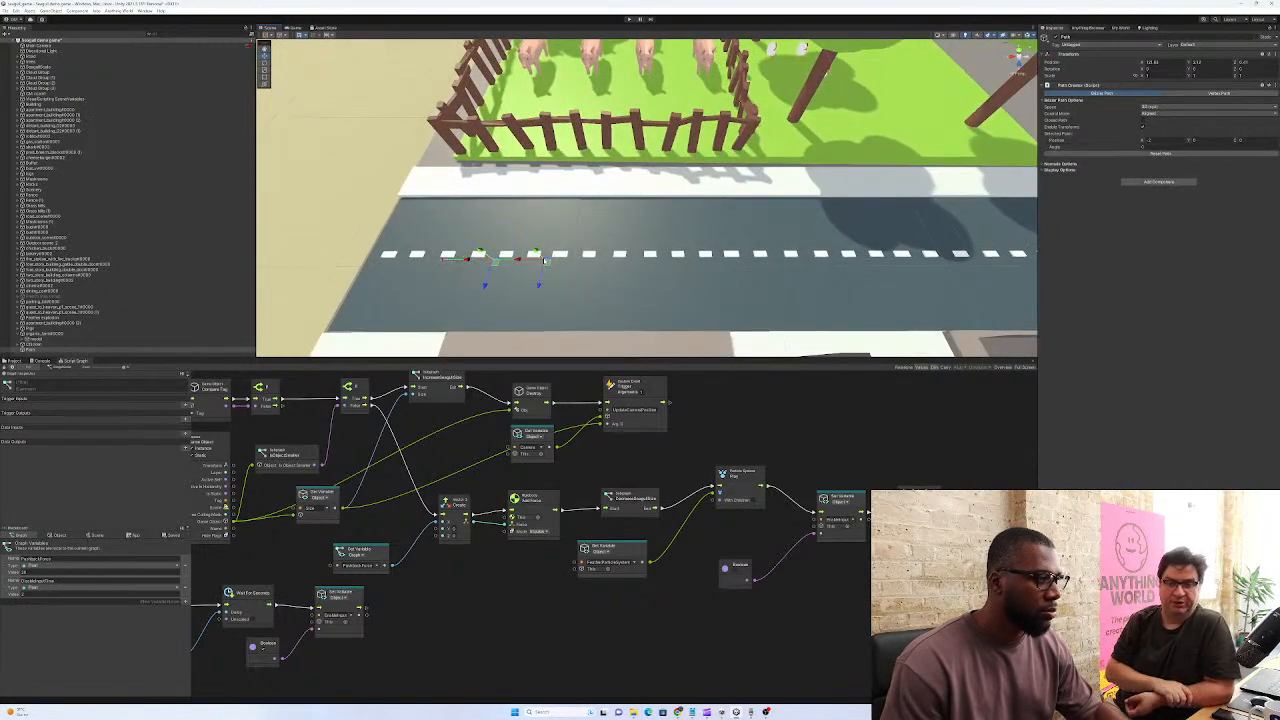
left_click_drag(741, 259, 847, 259)
right_click_drag(847, 259, 748, 253)
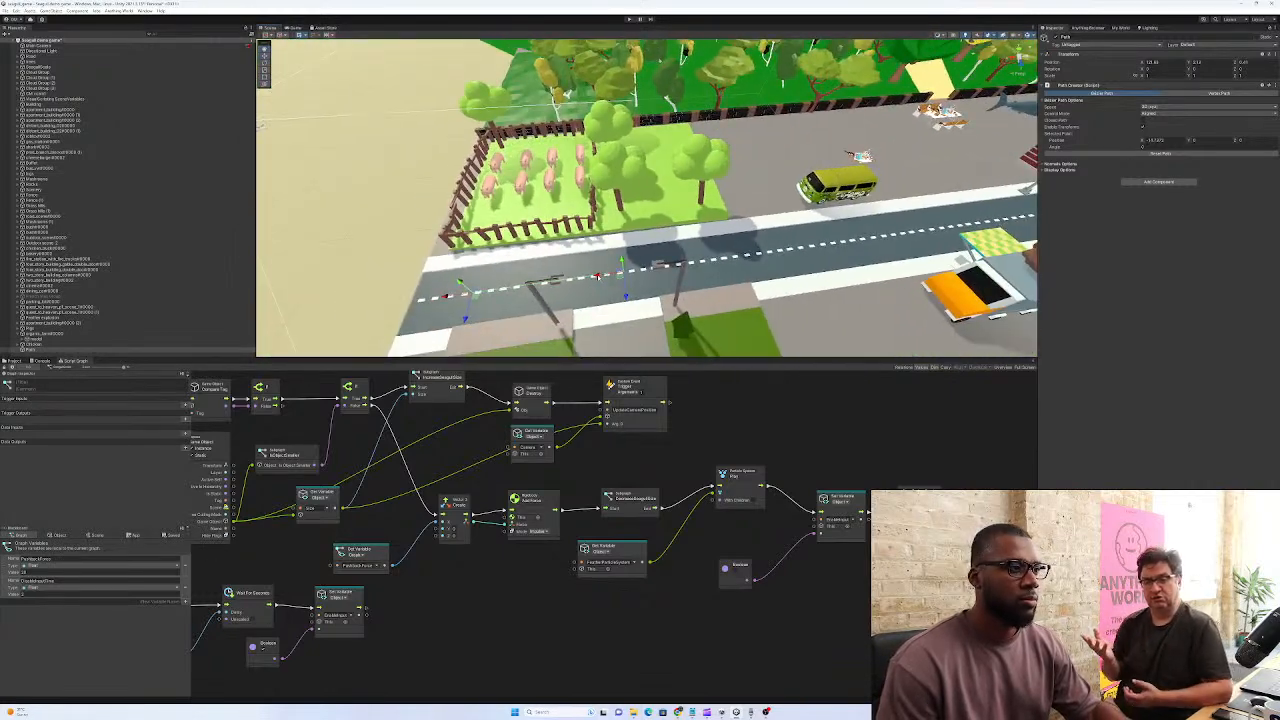
left_click_drag(446, 296, 900, 238)
right_click_drag(900, 238, 983, 306)
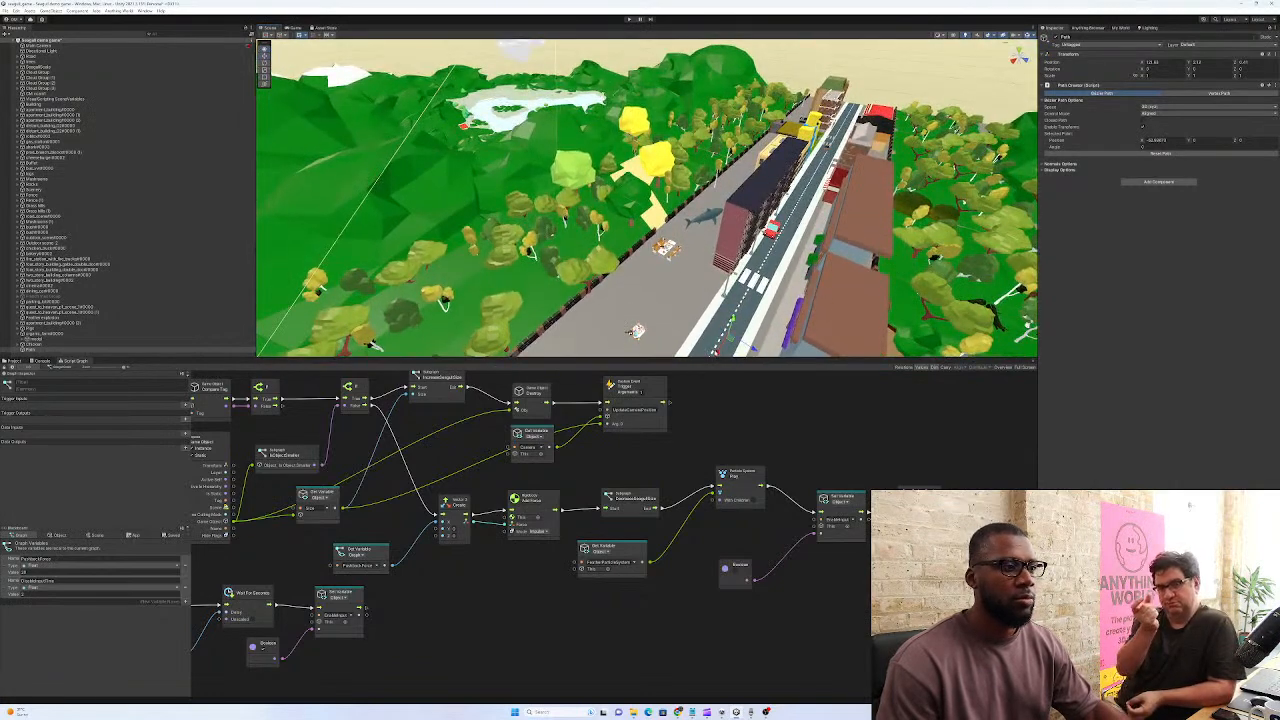
Set the Global Angle of the path's normals to 180
right_click_drag(866, 116, 800, 192)
left_click(1047, 164)
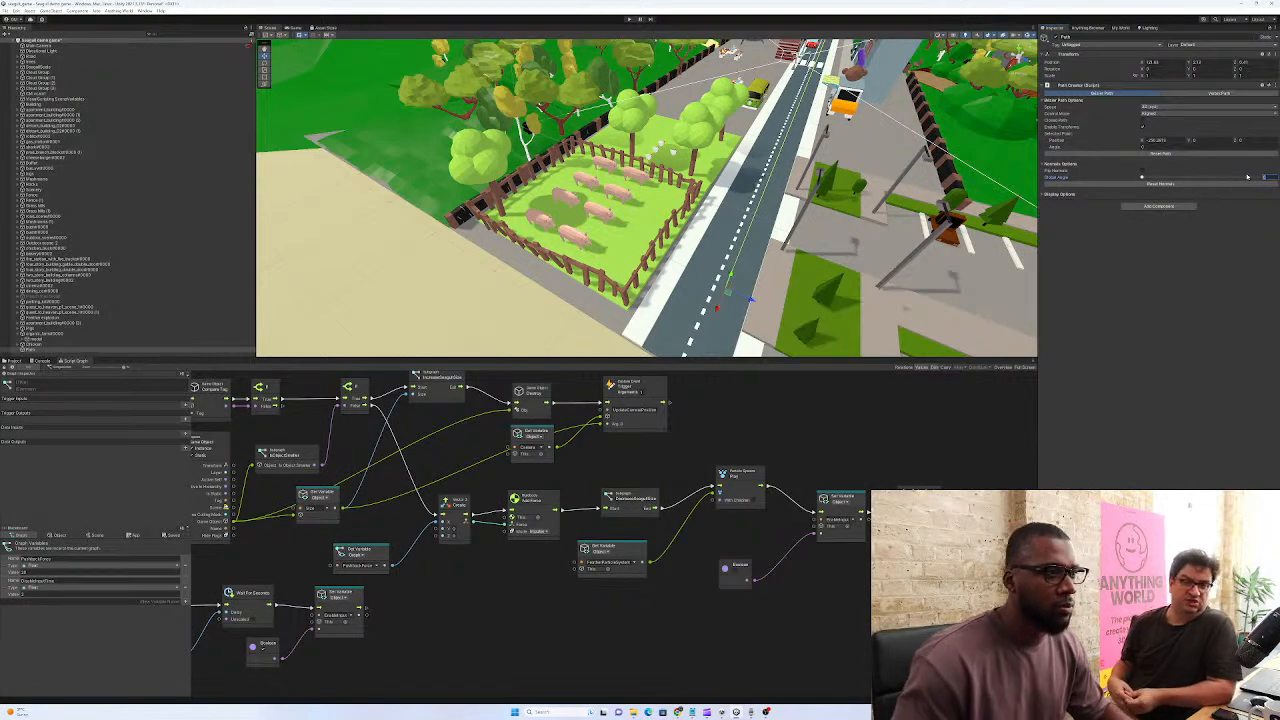
right_click_drag(988, 200, 842, 168)
key("w")
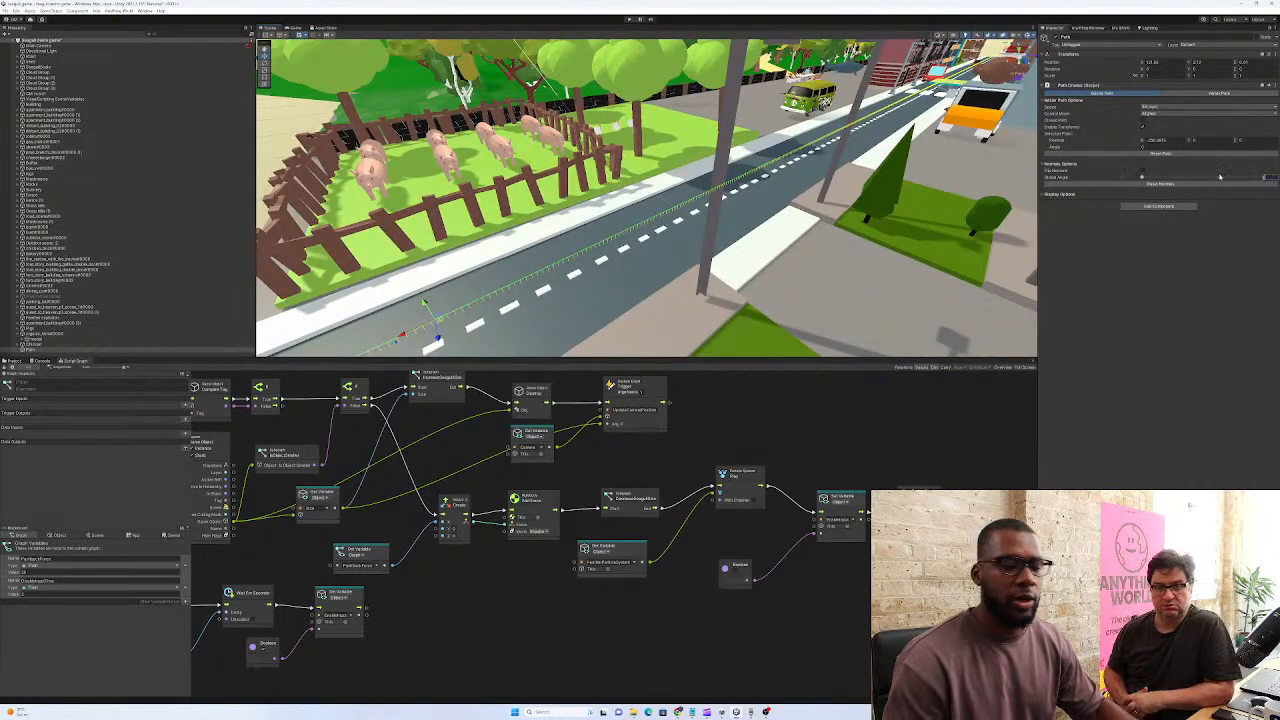
type("180")
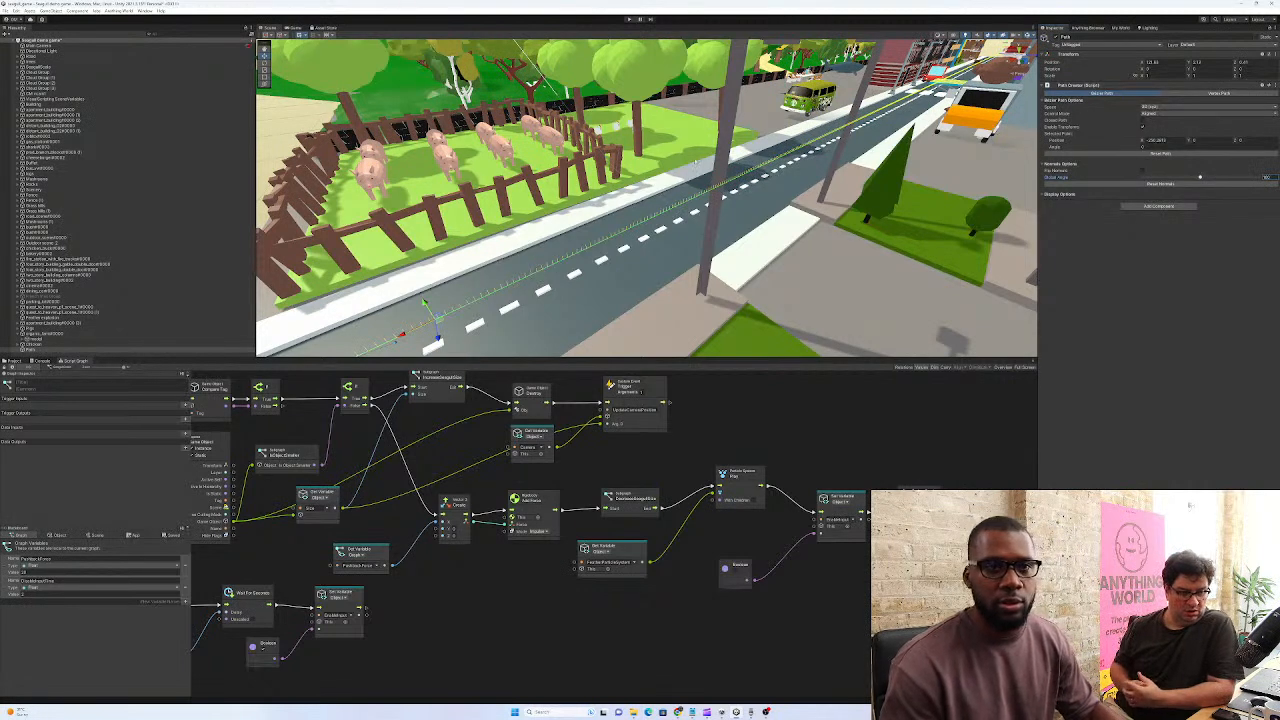
Move the path's first anchor out to the very beginning of the road by the sand
type("f")
right_click_drag(716, 202, 741, 204)
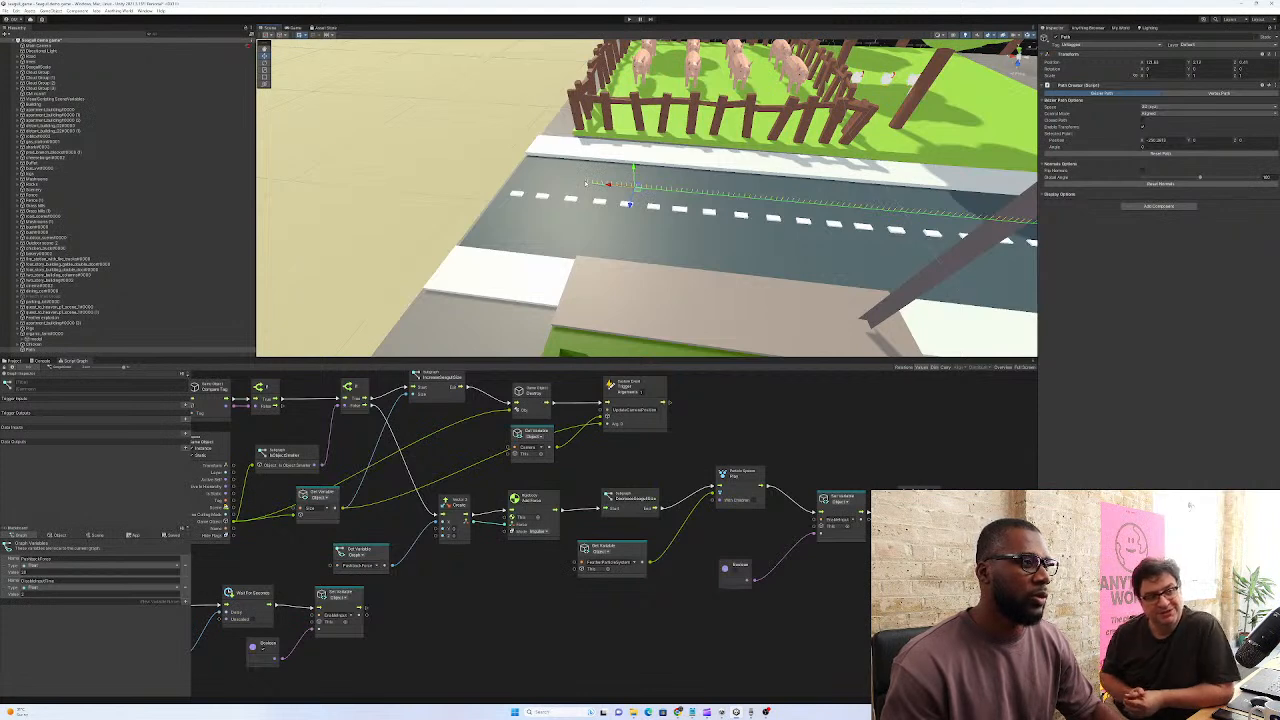
left_click(589, 184)
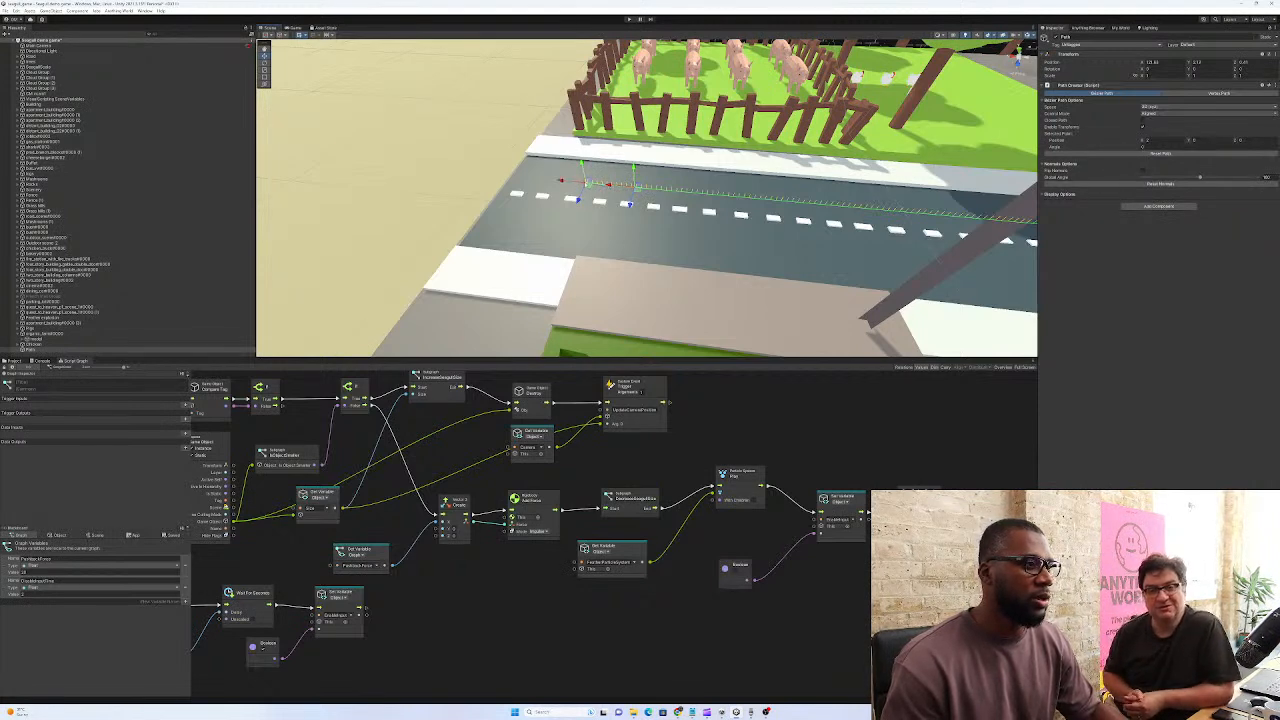
left_click_drag(499, 178, 497, 178)
right_click_drag(706, 209, 756, 194)
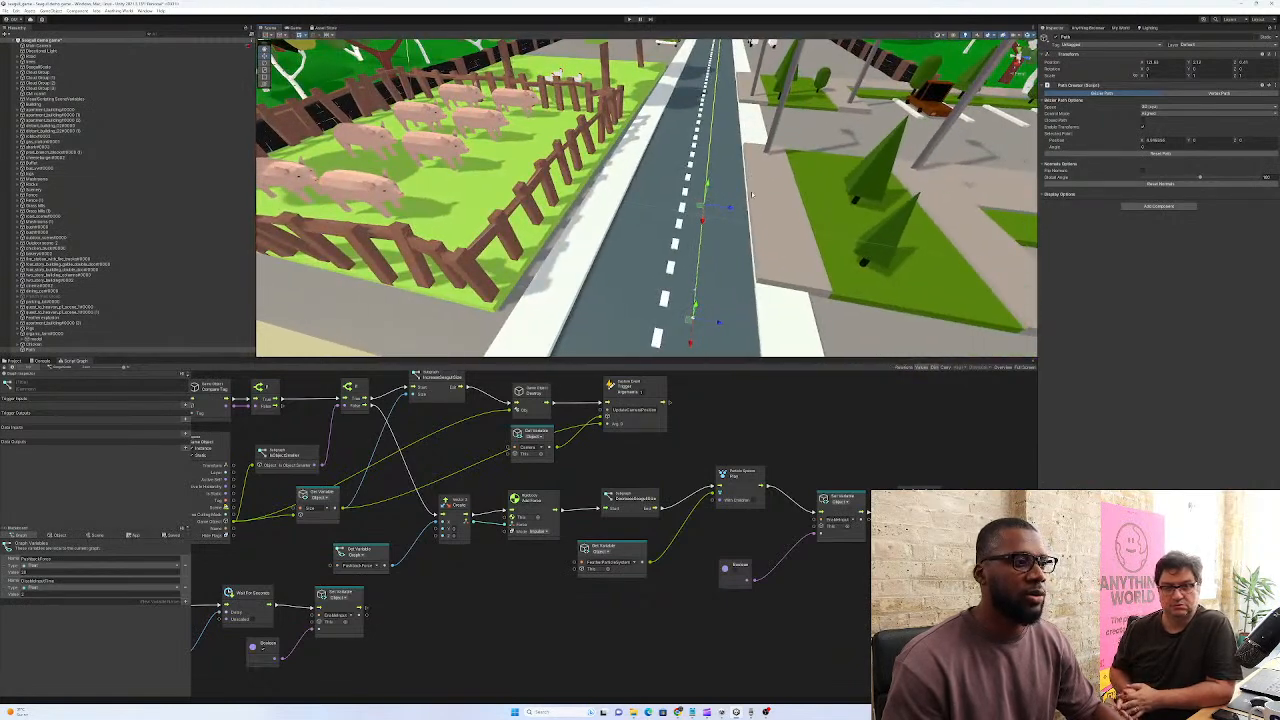
Shift the whole path sideways into the driving lane opposite the pig garden and check its alignment along the street
left_click_drag(714, 206, 732, 208)
right_click_drag(738, 205, 744, 164)
key("w")
left_click_drag(648, 152, 683, 212)
mouse_move(681, 212)
right_mouse_down()
mouse_move(661, 215)
mouse_move(672, 230)
right_mouse_up()
key("q")
key("e")
key("a")
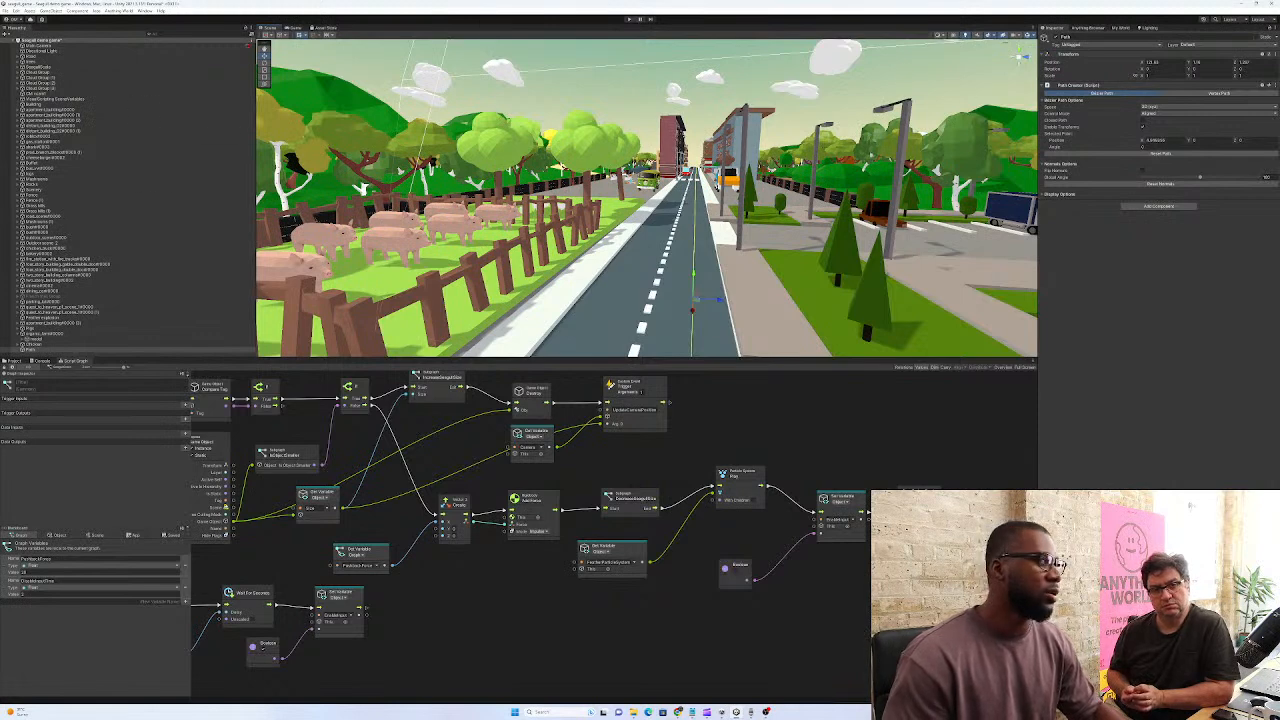
Search the Anything World library for Tractor and add the red tractor to the street
left_click(1098, 29)
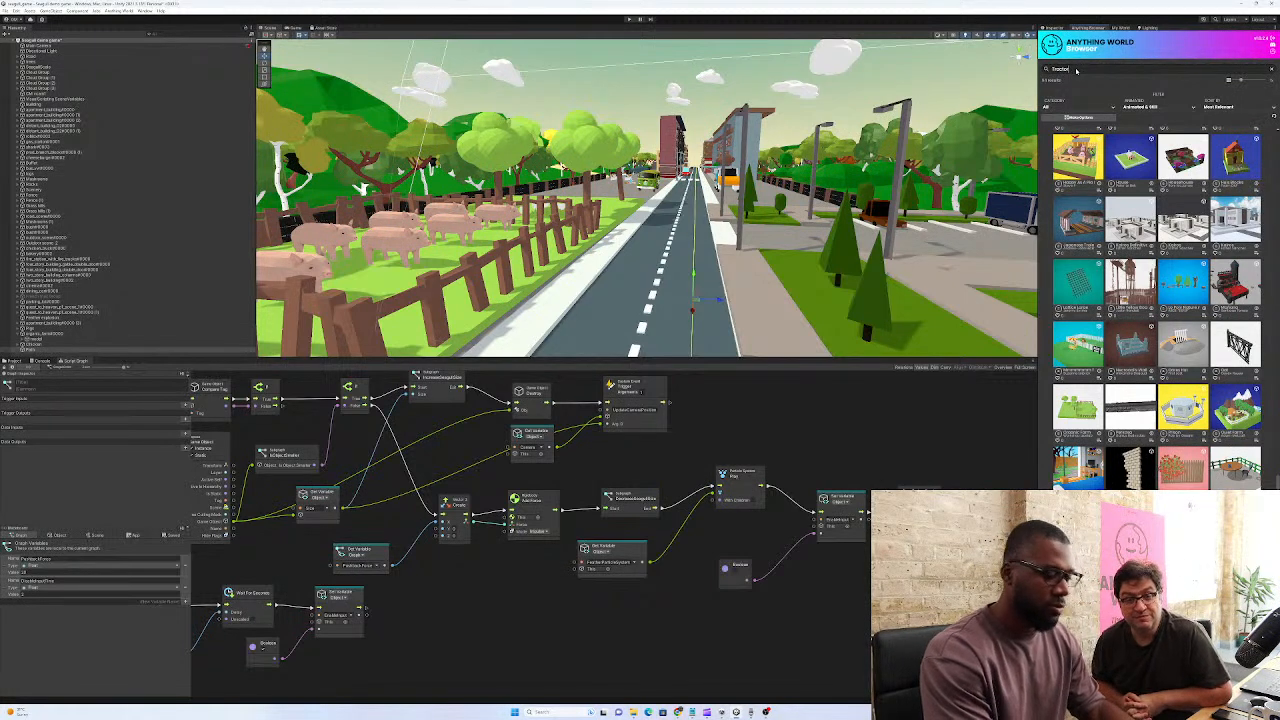
key("Return")
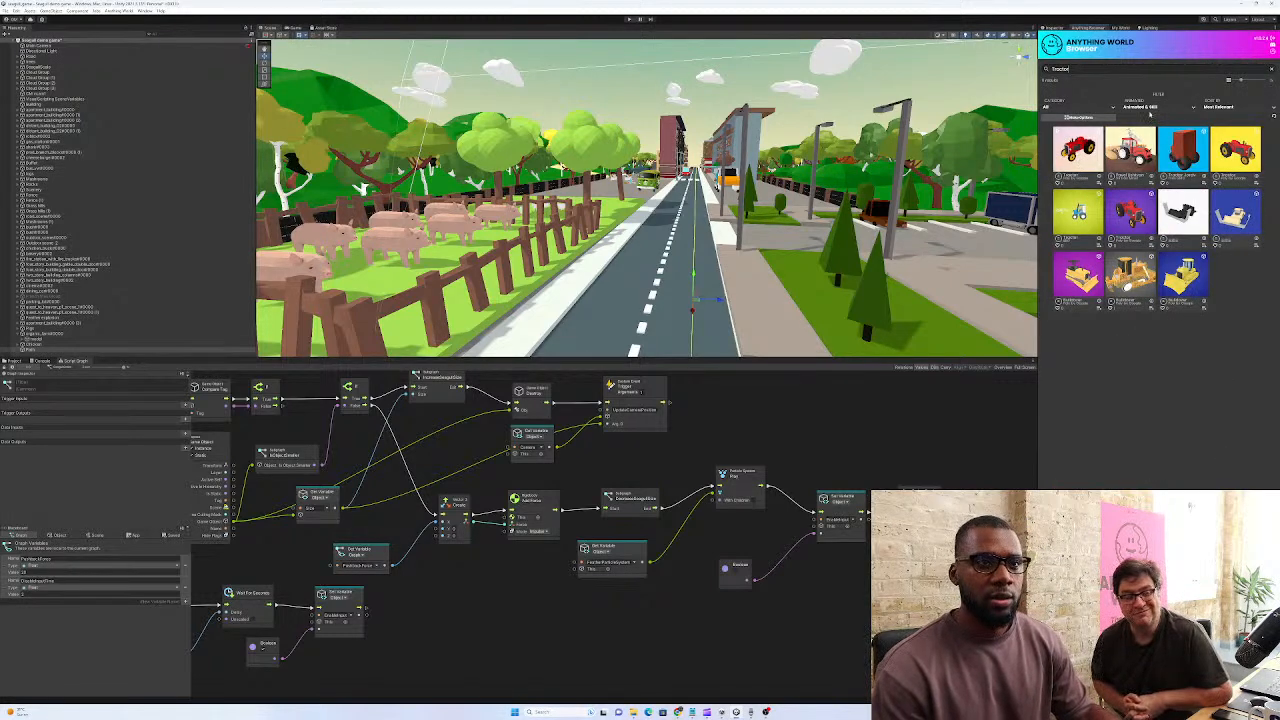
key("s")
mouse_move(700, 197)
right_mouse_down()
mouse_move(700, 285)
mouse_move(708, 170)
mouse_move(698, 196)
right_mouse_up()
key("w")
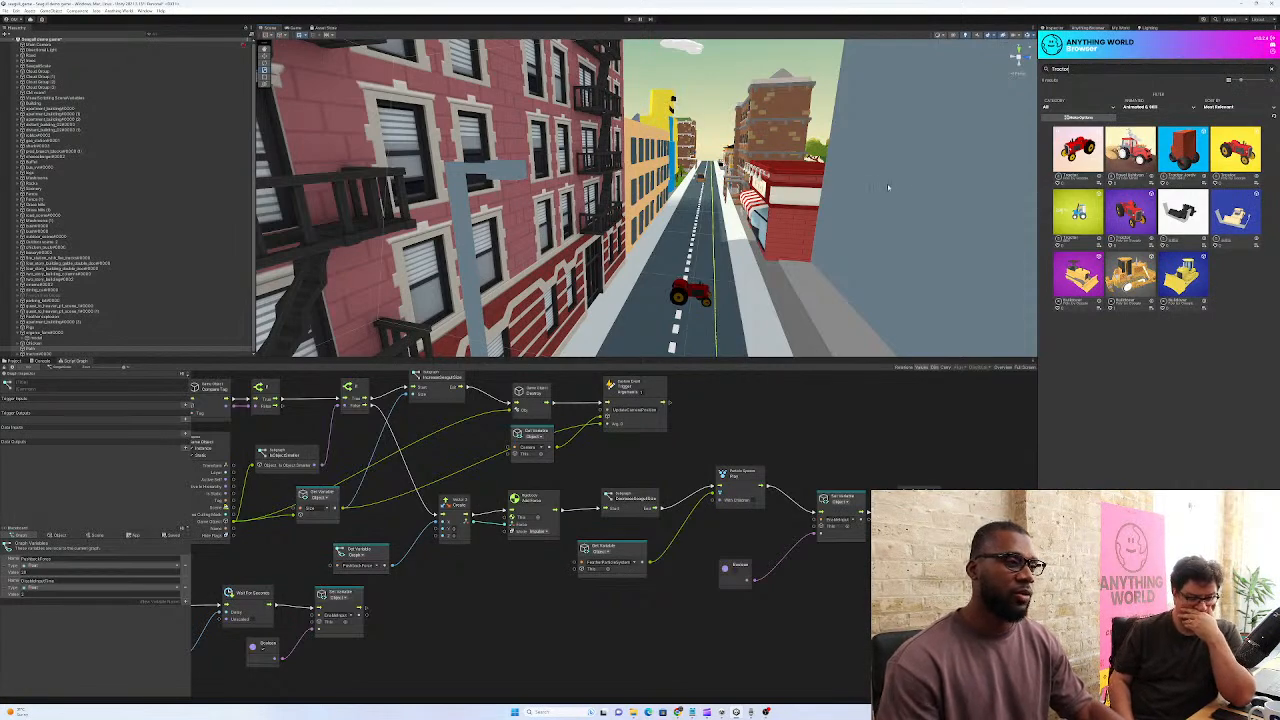
Enlarge the red tractor and adjust its height so its wheels sit on the road
key("w")
right_click_drag(748, 253, 715, 199)
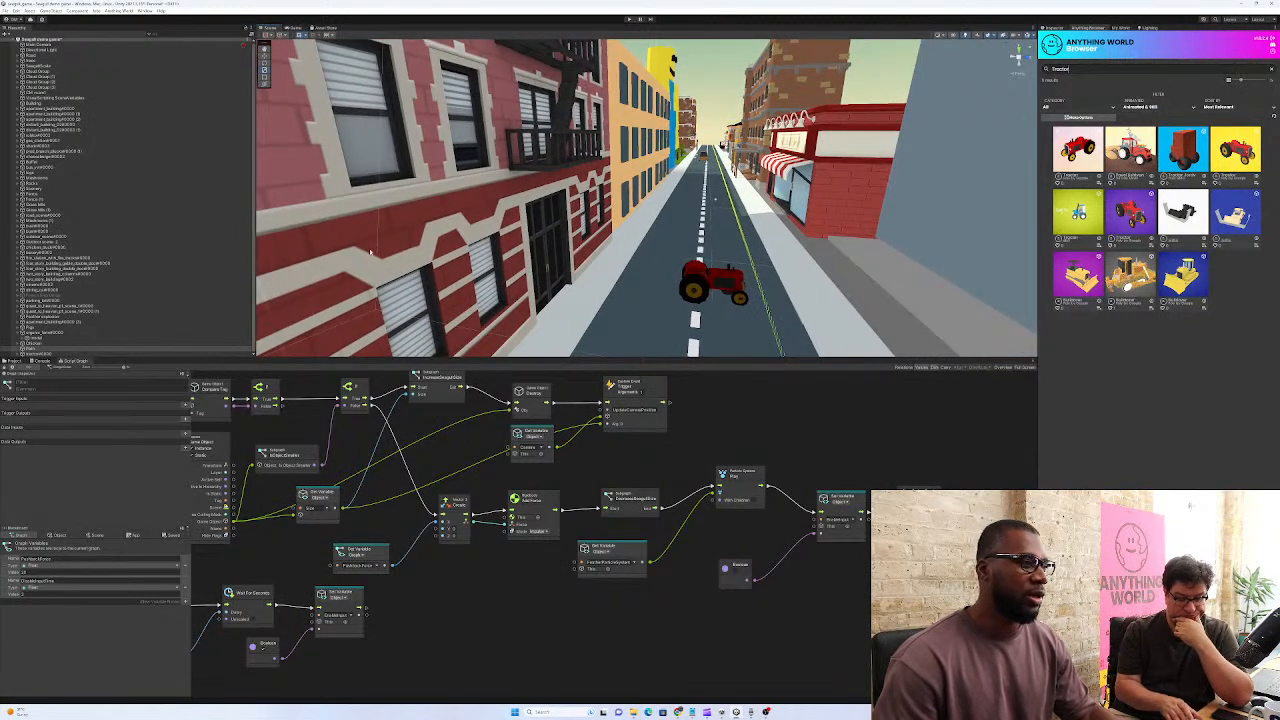
right_click_drag(445, 255, 275, 313)
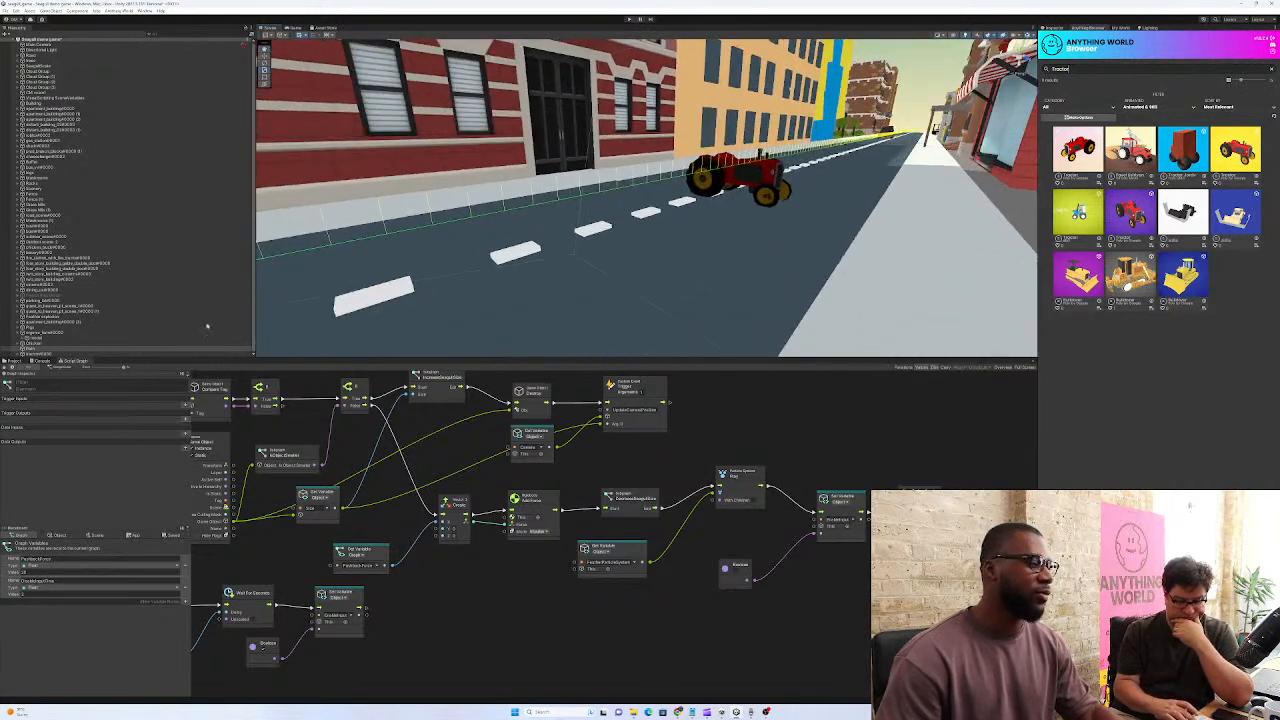
left_click(71, 355)
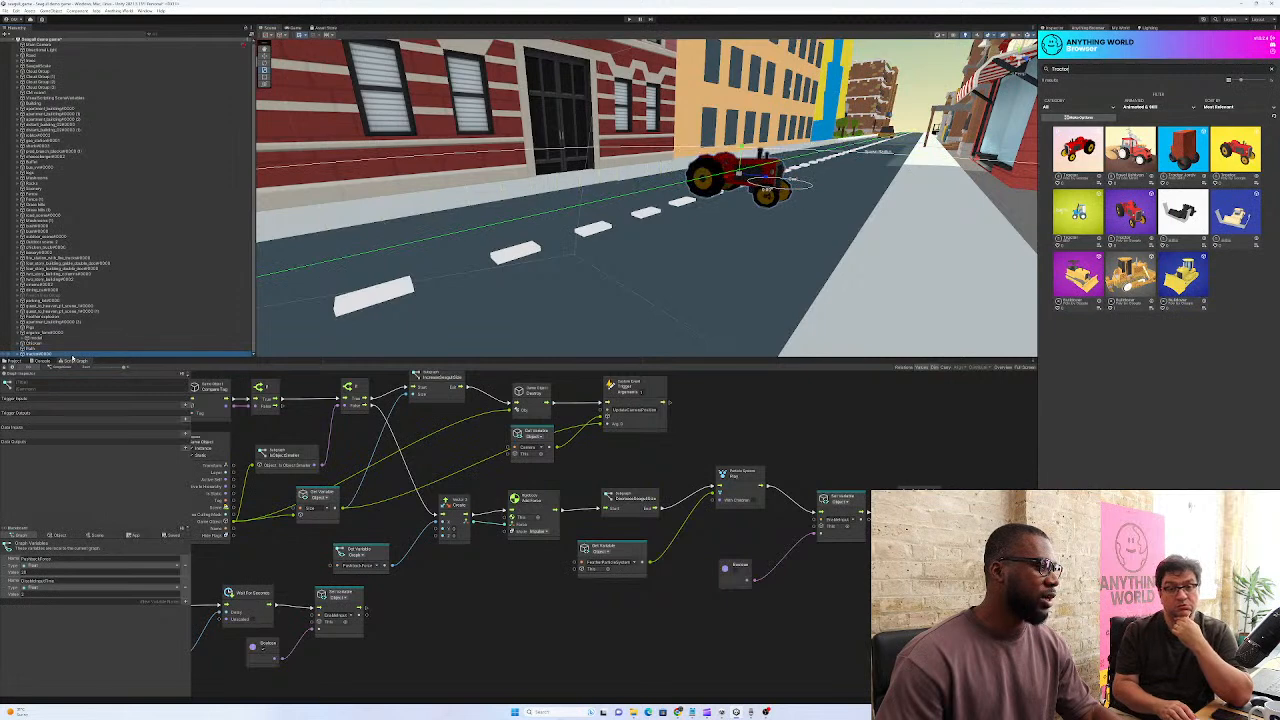
key("f")
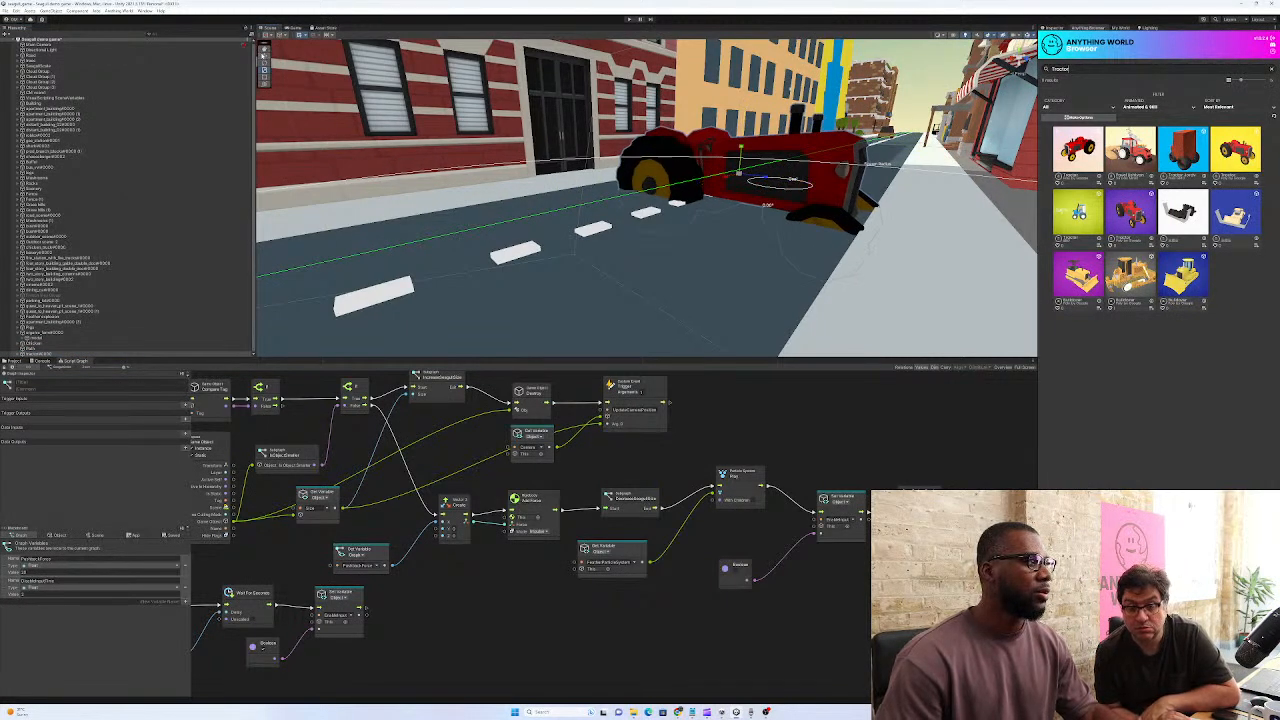
left_click_drag(744, 150, 748, 92)
right_click_drag(755, 98, 866, 140)
scroll(866, 140, "down", 5)
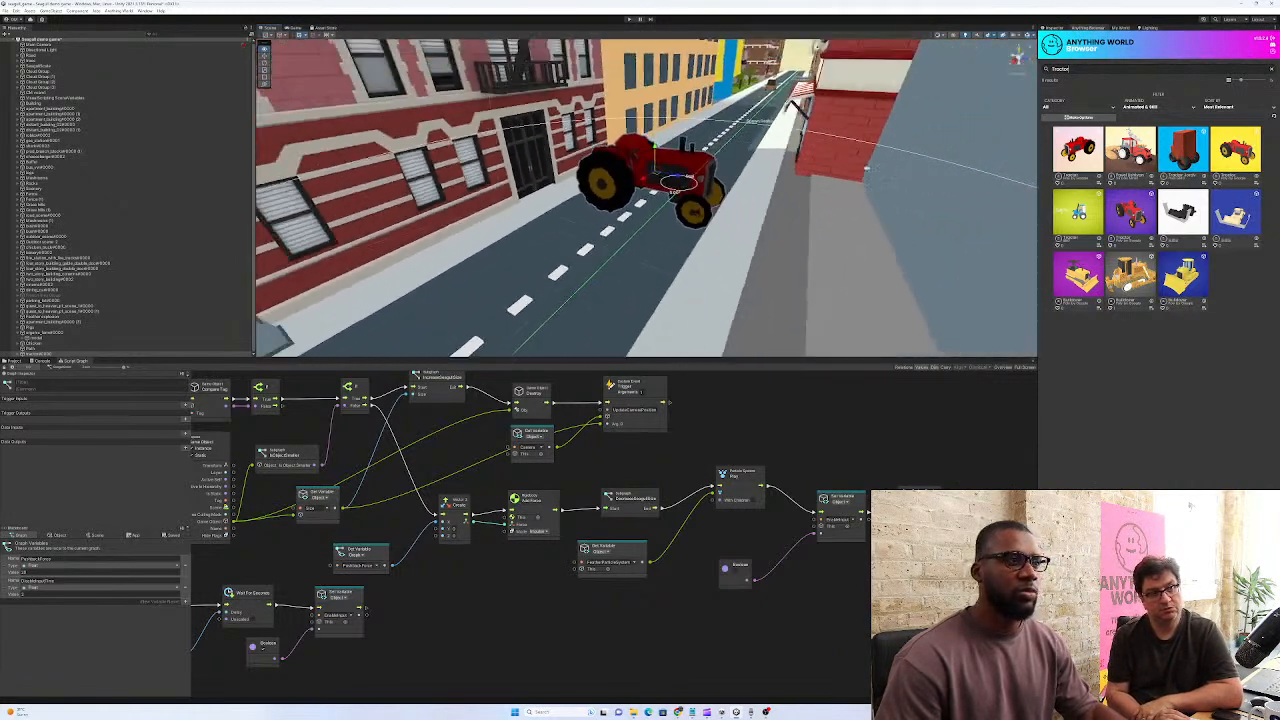
Examine the tractor's Vehicle Animator settings, including its turning values and the Front Wheels and Wheels lists
left_click(1056, 28)
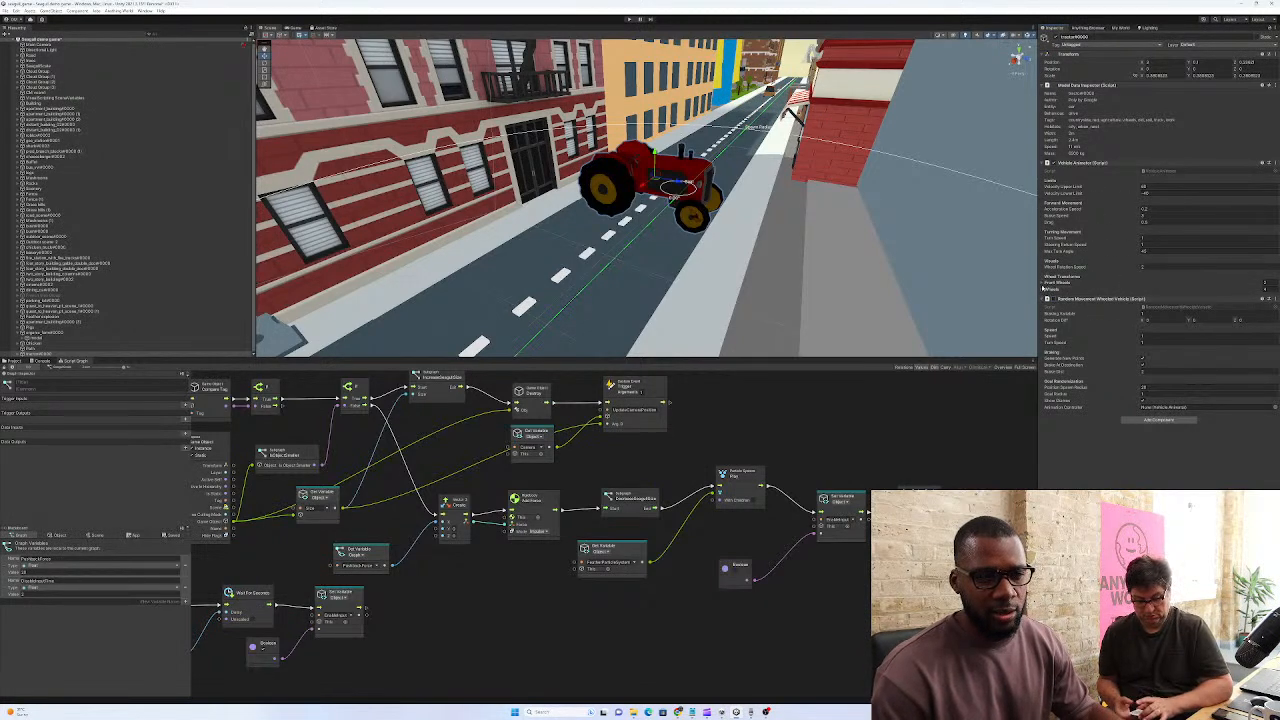
left_click(1043, 282)
left_click(1042, 283)
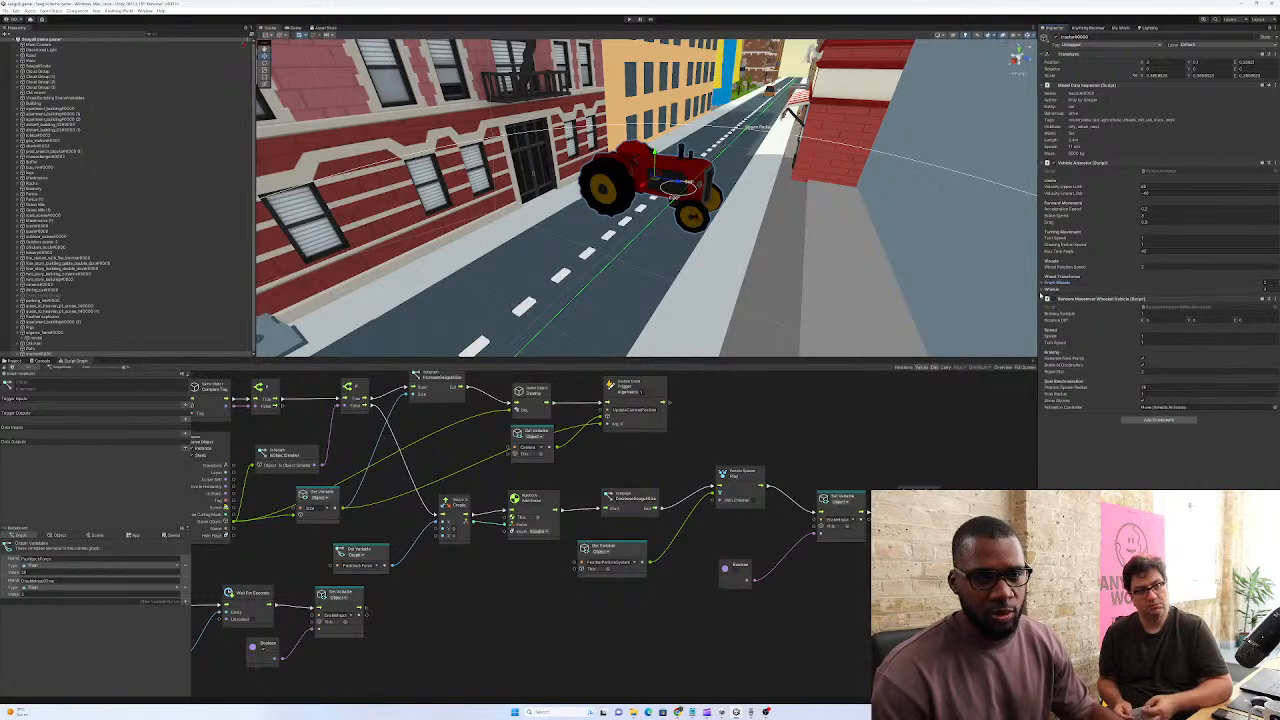
left_click(1043, 290)
left_click(1043, 290)
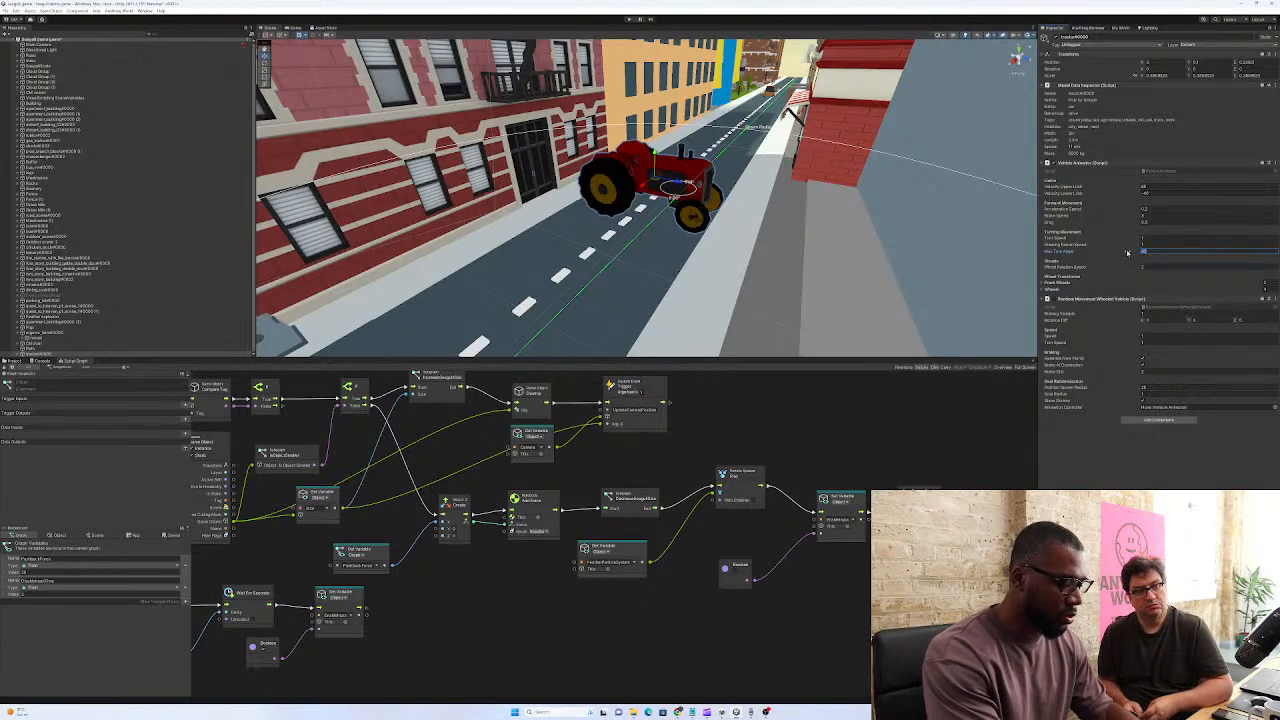
Move the tractor along the street past the red car to the zebra crossing near the start of the road
right_click_drag(776, 223, 760, 228)
scroll(683, 209, "up", 3)
right_click_drag(683, 209, 606, 232)
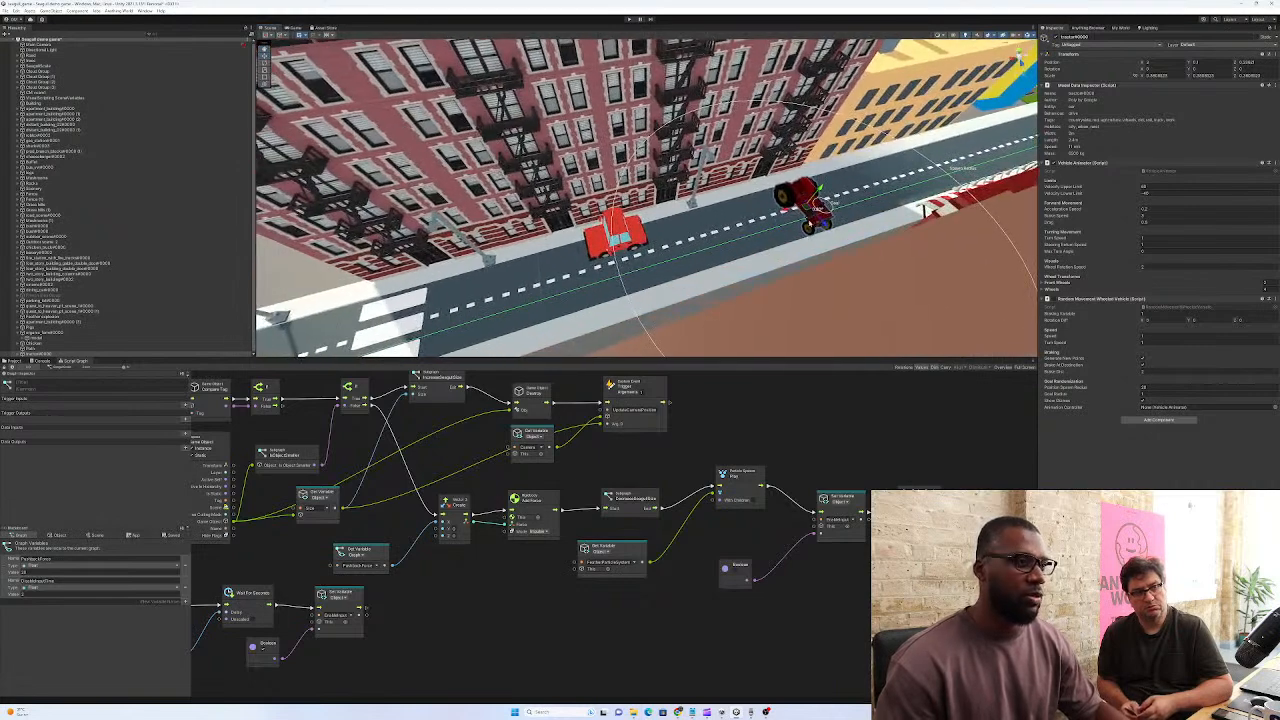
left_click_drag(808, 209, 328, 320)
right_click_drag(560, 240, 720, 205)
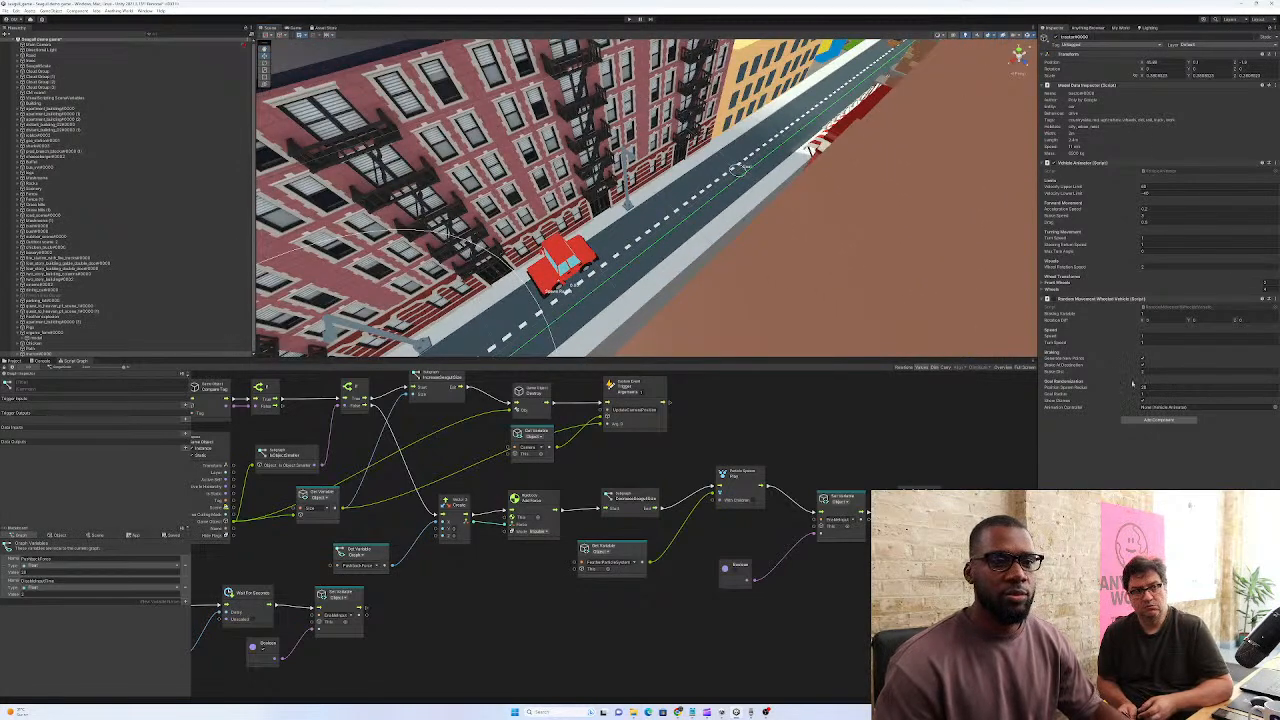
Add a Path Follower component to the tractor with the road's Path as its Path Creator
left_click(1158, 419)
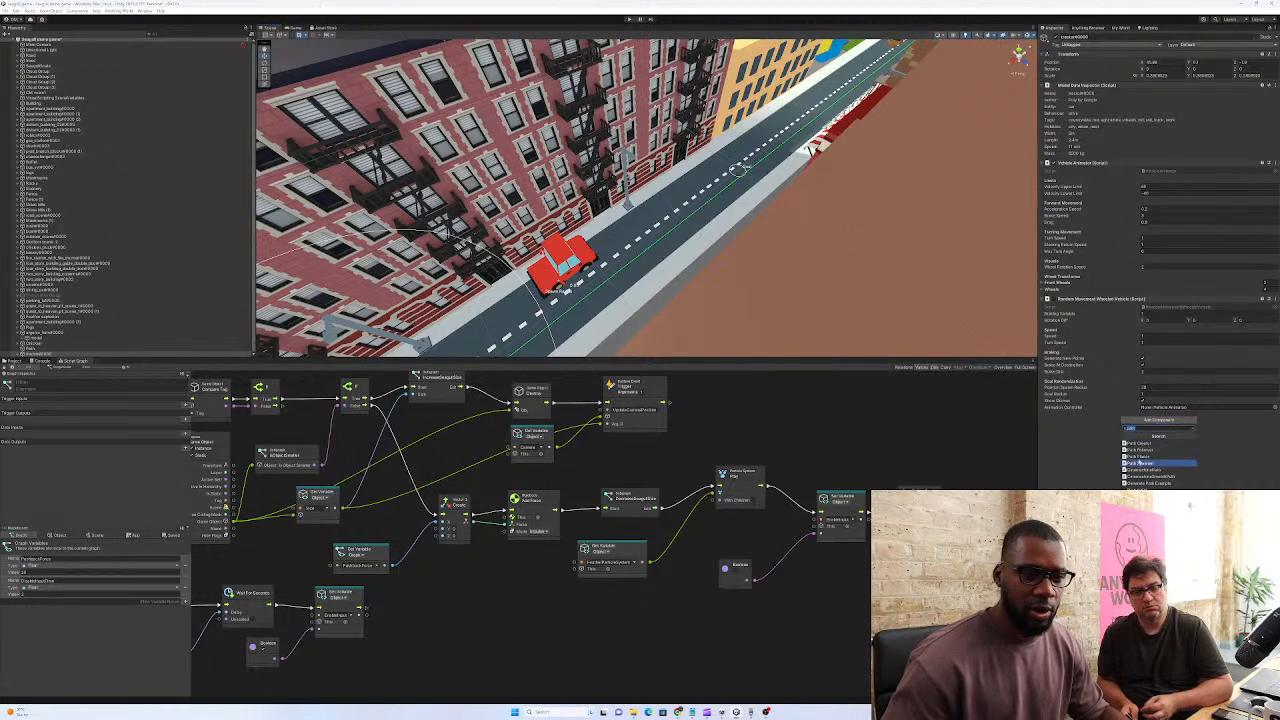
left_click(1140, 449)
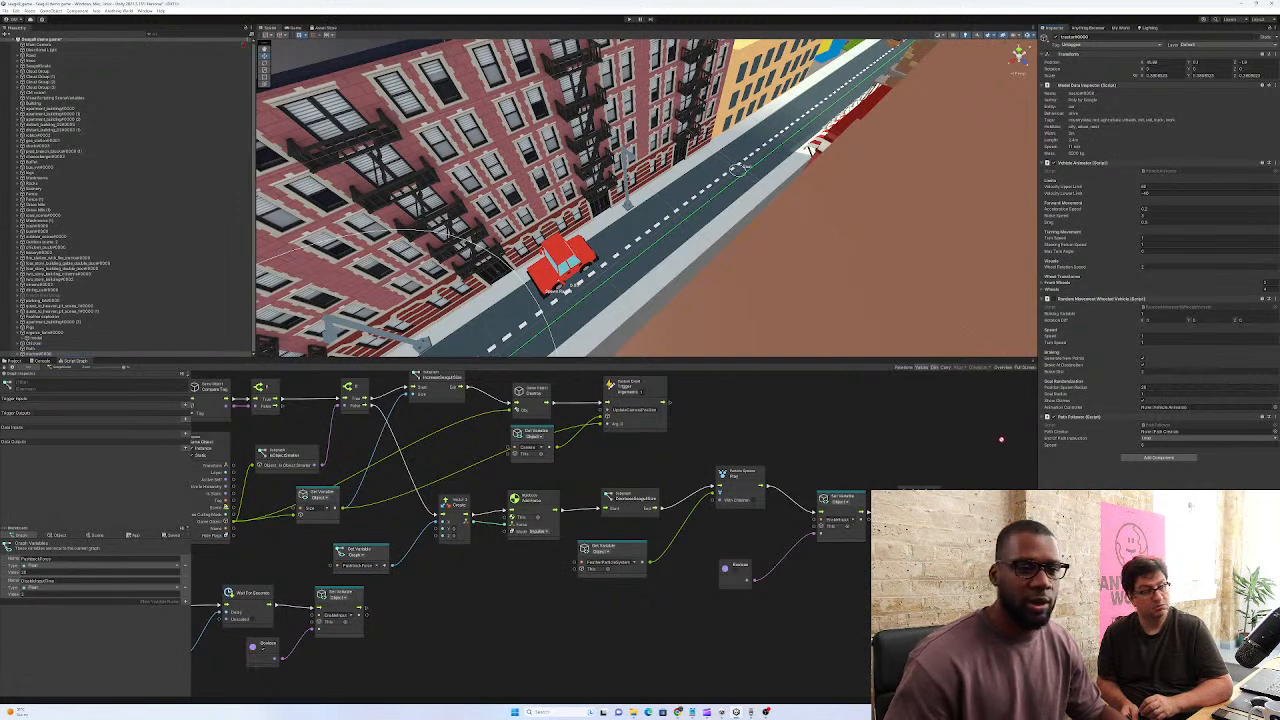
left_click(1158, 438)
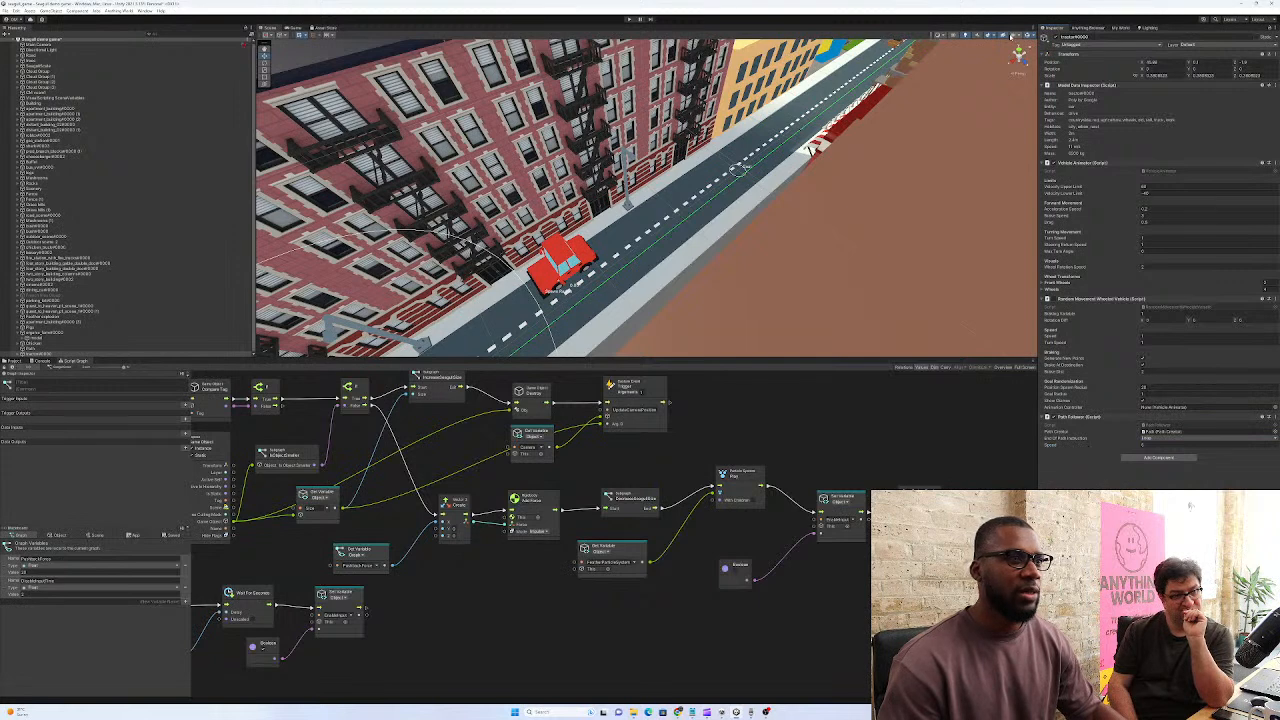
Play-test the level from the pig garden along the street, and return to the scene view around the tractor
left_click(629, 19)
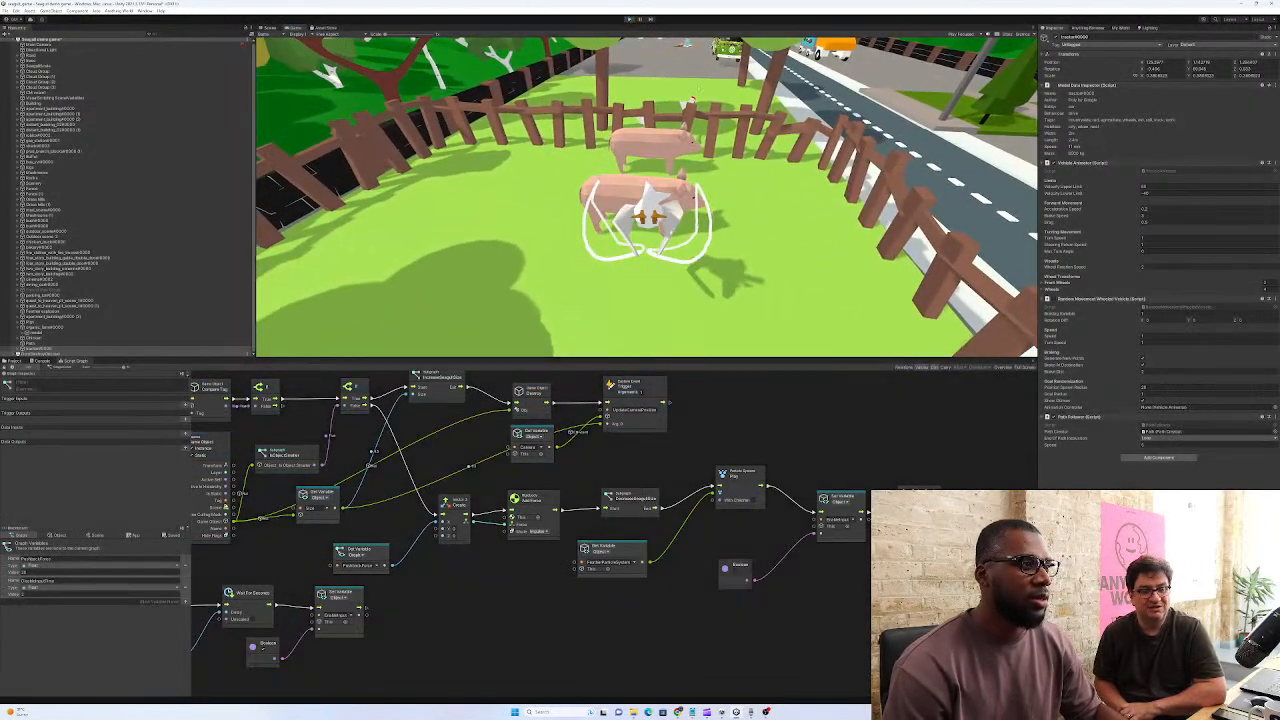
left_click(630, 19)
right_click_drag(743, 166, 655, 160)
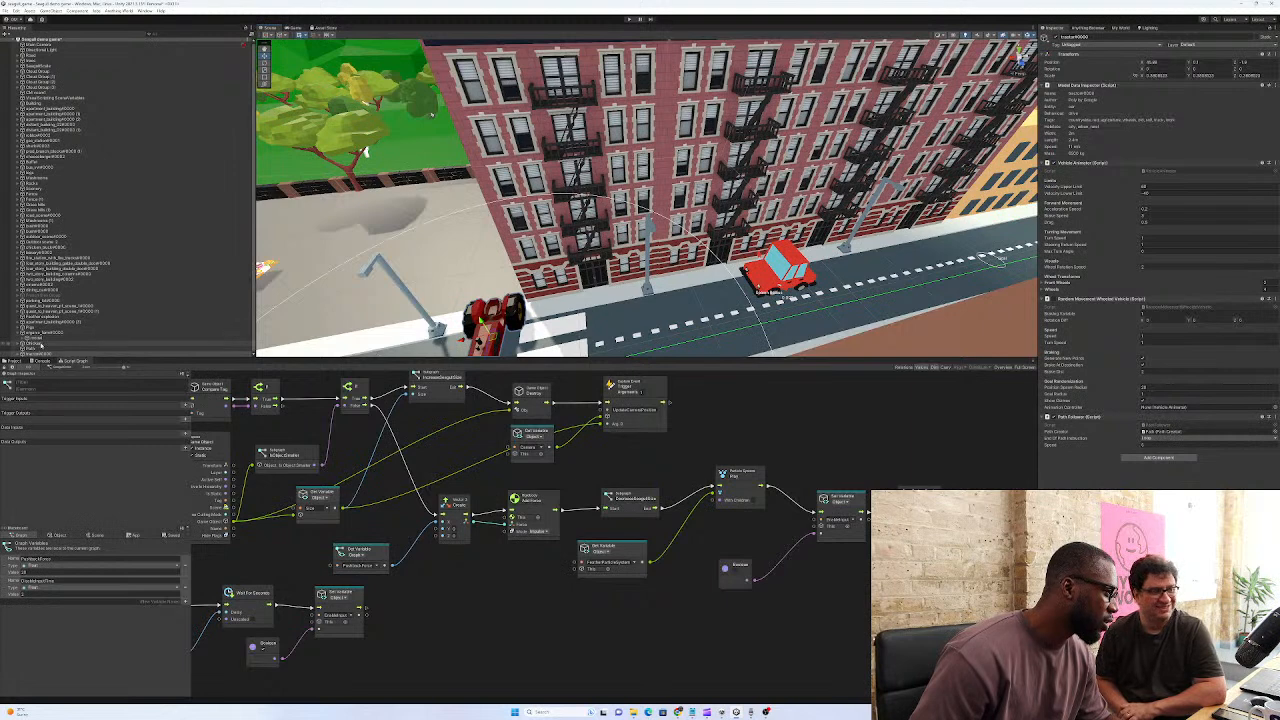
Enable the French fries group and move it to the far end of the street, onto the pavement by the cinema
left_click(140, 295)
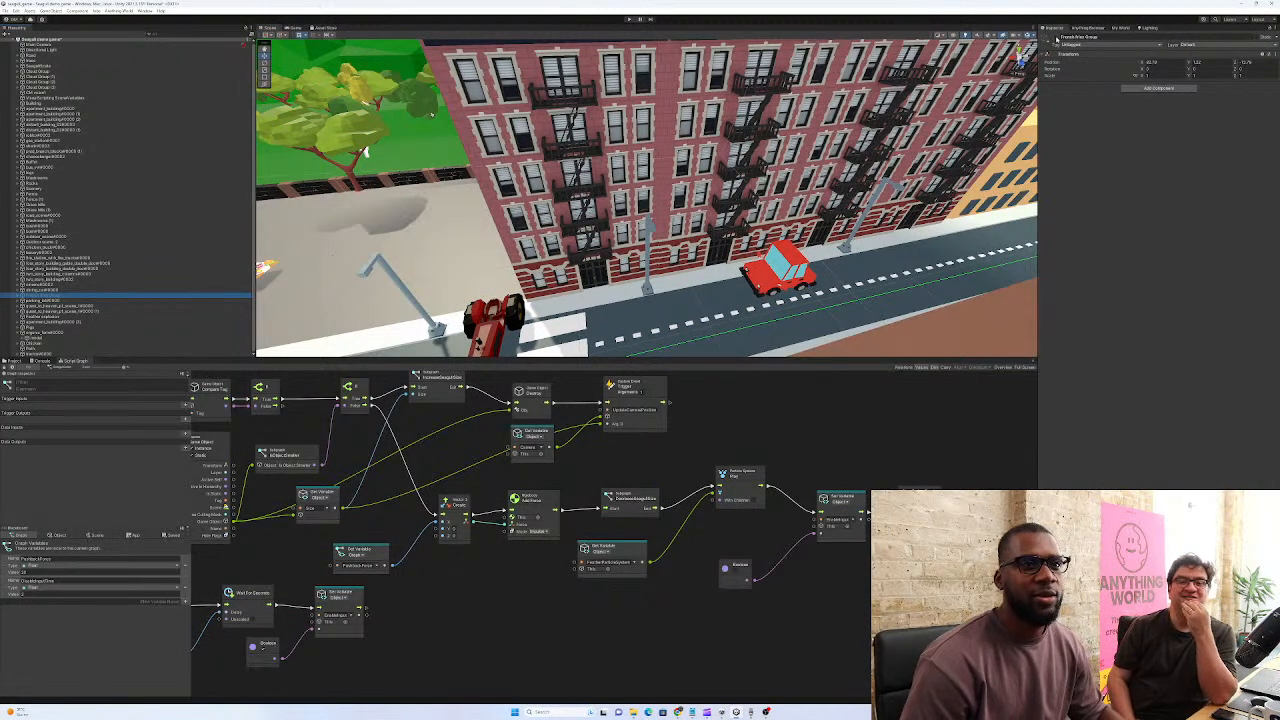
right_click_drag(658, 168, 823, 307)
key("w")
left_click_drag(1000, 263, 964, 234)
mouse_move(964, 234)
right_mouse_down()
mouse_move(1062, 169)
mouse_move(951, 244)
right_mouse_up()
key("w")
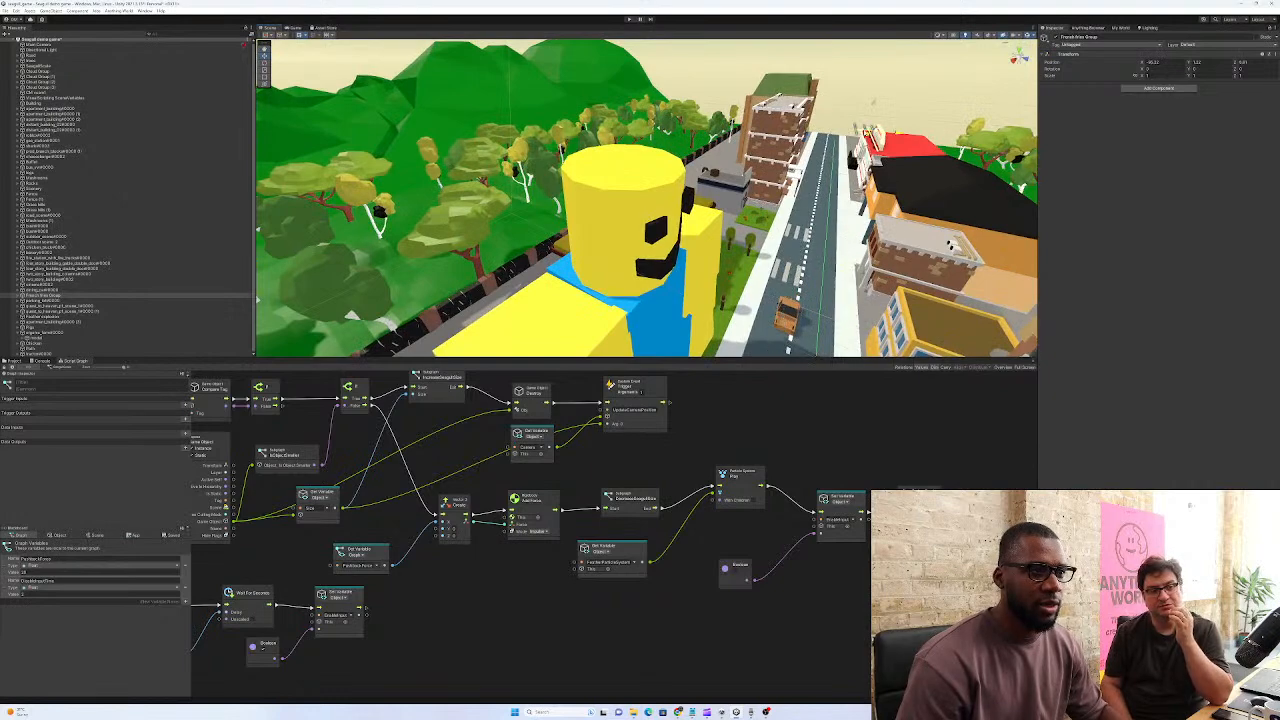
left_click_drag(862, 156, 880, 160)
right_click_drag(880, 160, 631, 191)
key("w")
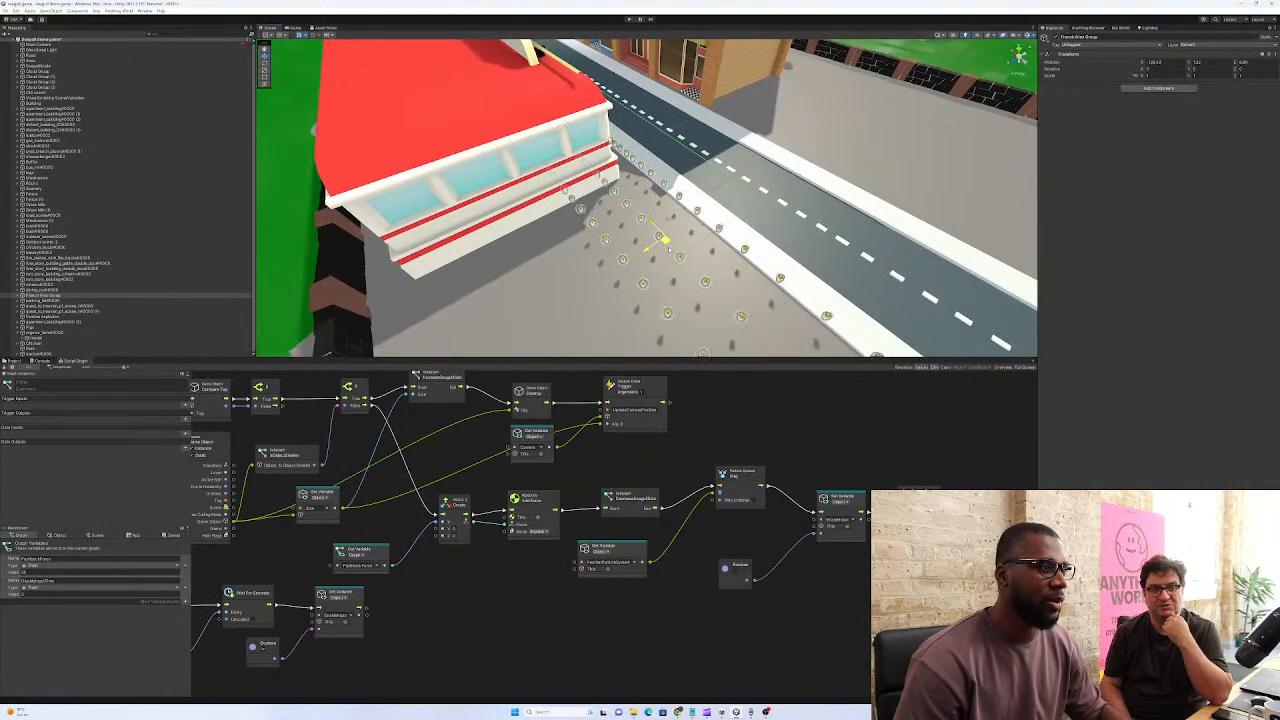
right_click_drag(637, 375, 475, 253)
left_click_drag(475, 253, 484, 197, "alt")
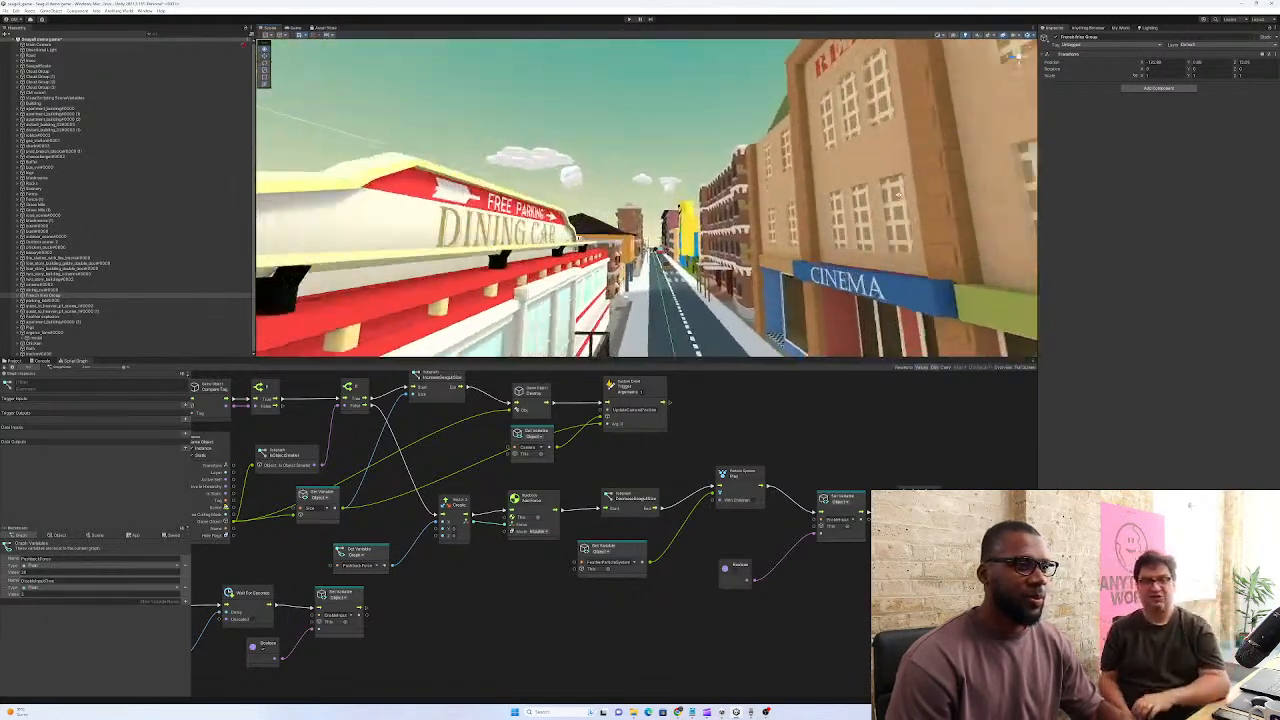
Move the green graffiti van from beside the small food table into the parking lot next to the brown car
right_click_drag(879, 230, 636, 315)
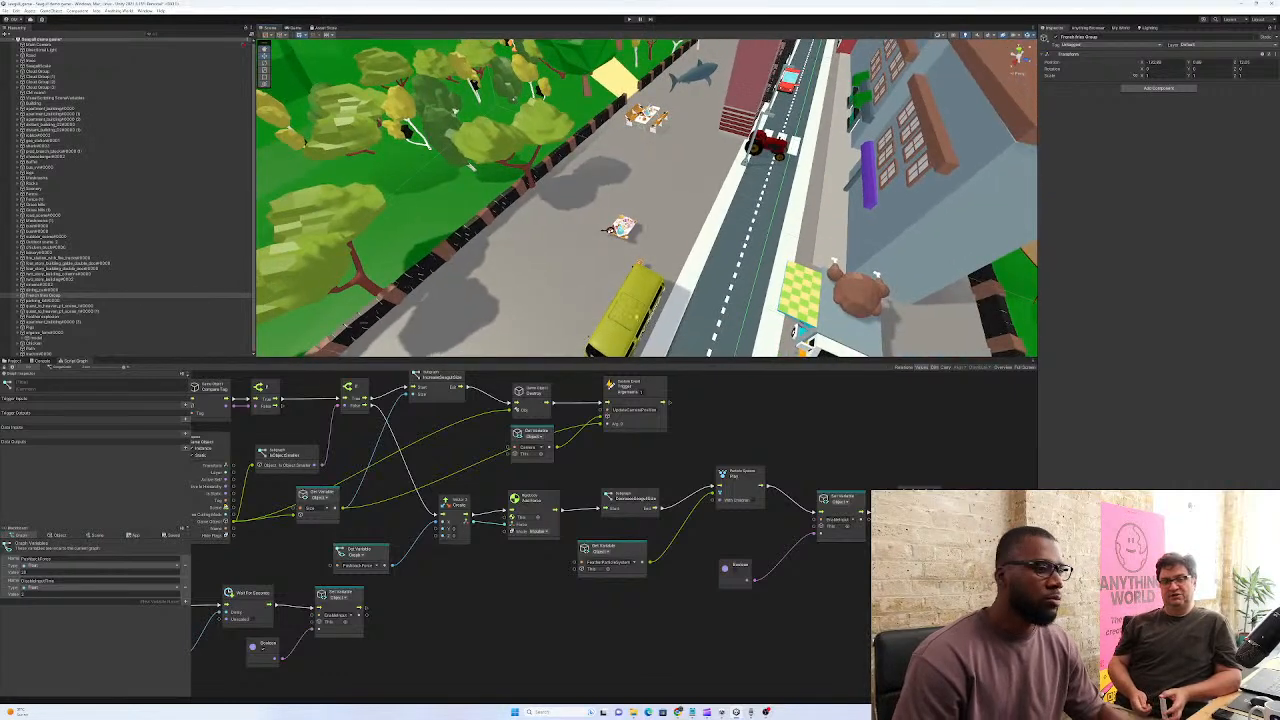
left_click(636, 315)
right_click_drag(636, 315, 560, 290)
right_click_drag(548, 246, 511, 262)
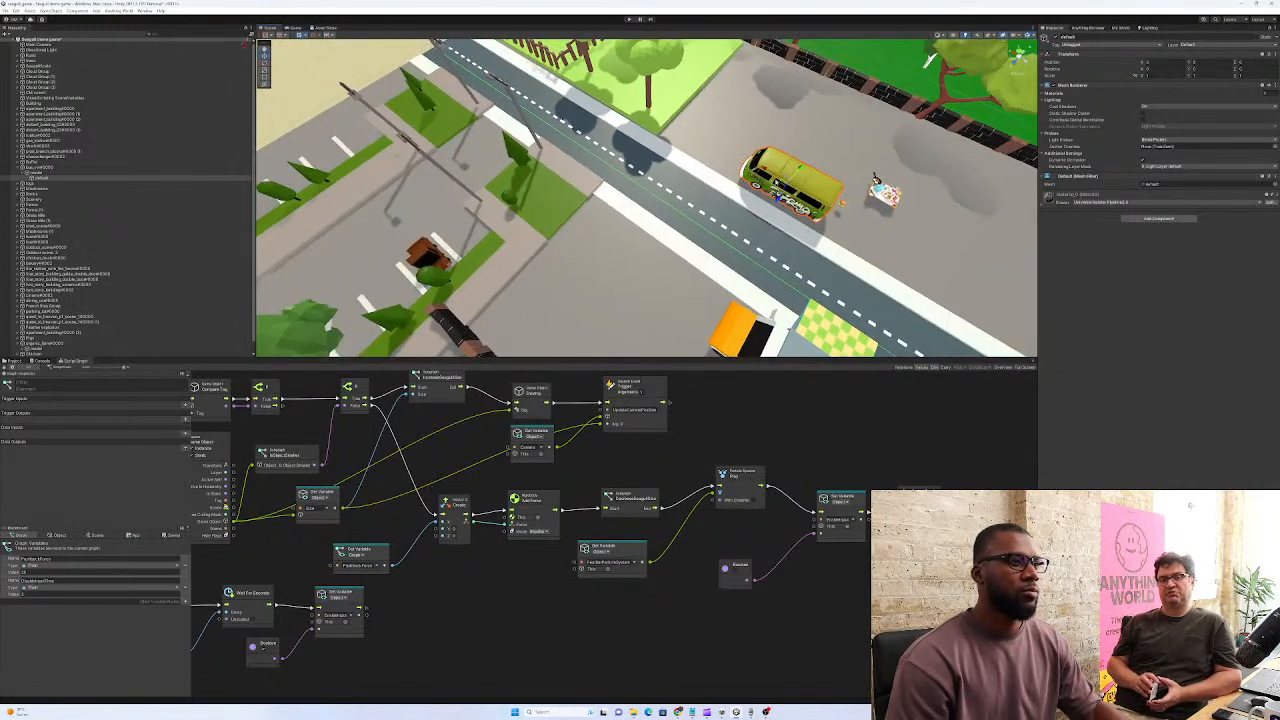
left_click(50, 168)
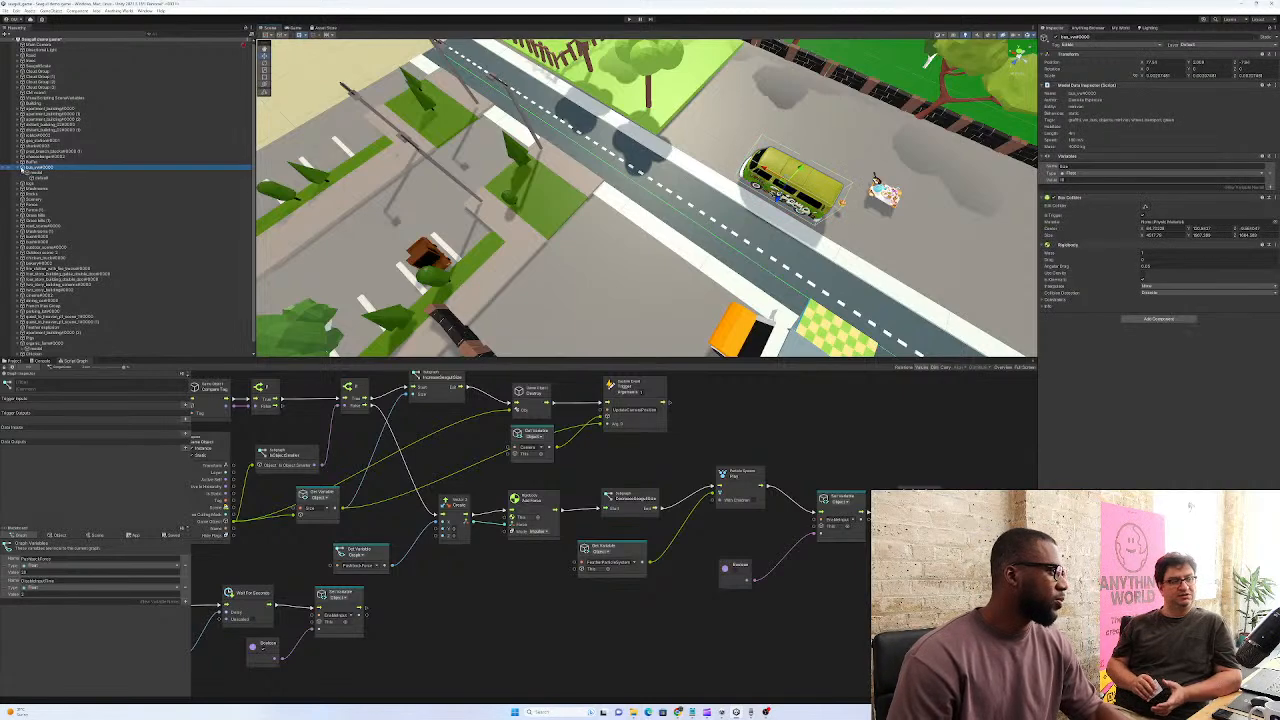
left_click(19, 169)
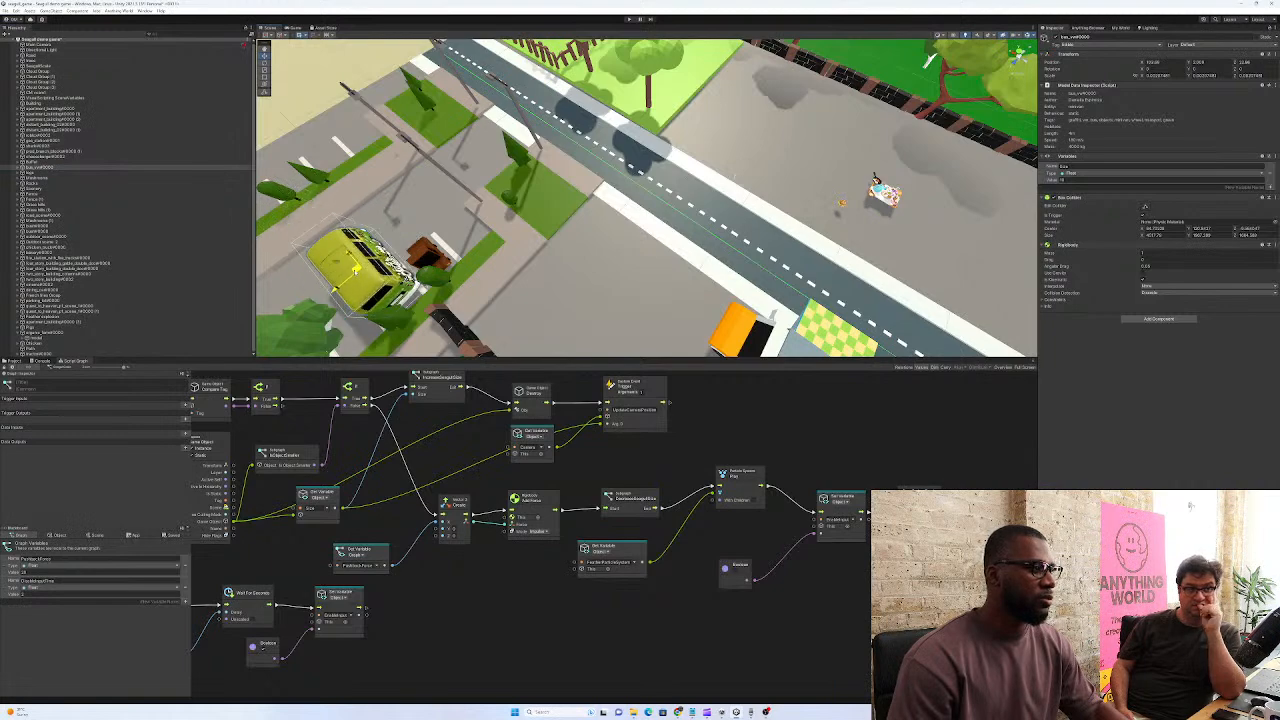
right_click_drag(430, 259, 326, 191)
key("w")
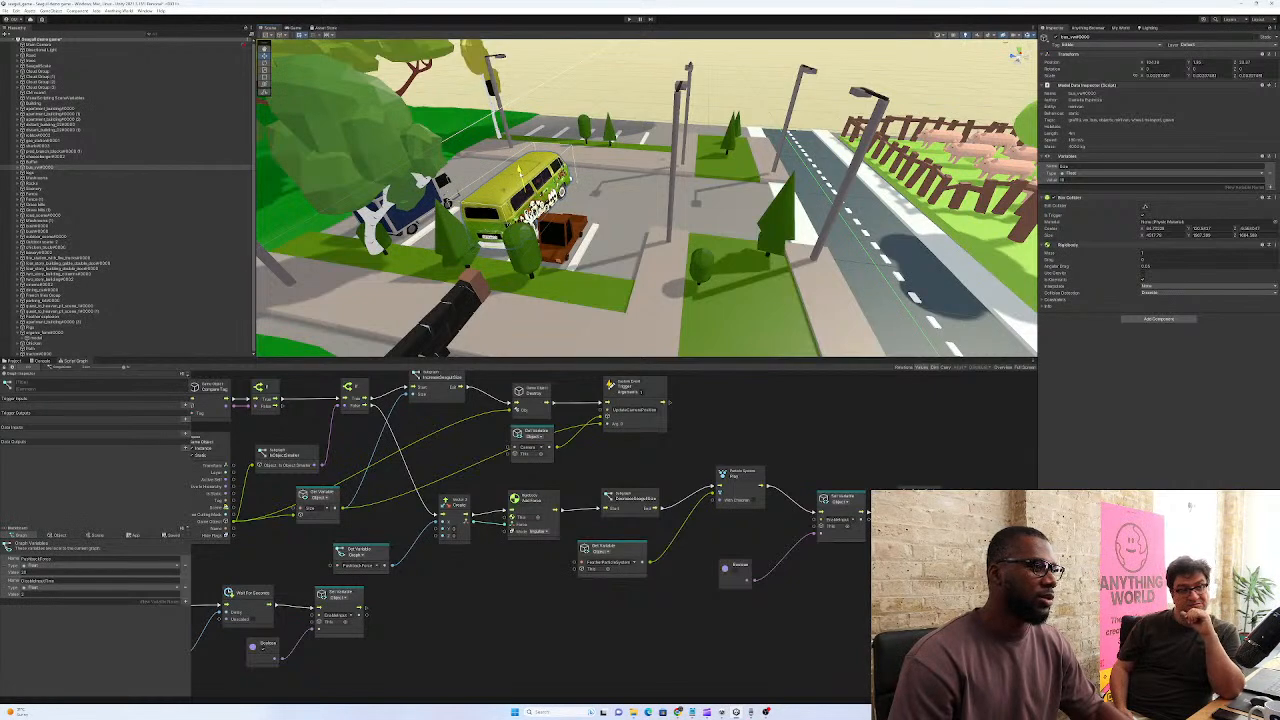
Move the tractor back along the street to the very beginning of the road by the sand, opposite the pig garden
right_click_drag(421, 181, 256, 164)
key("w")
key("w")
right_click_drag(629, 224, 858, 133)
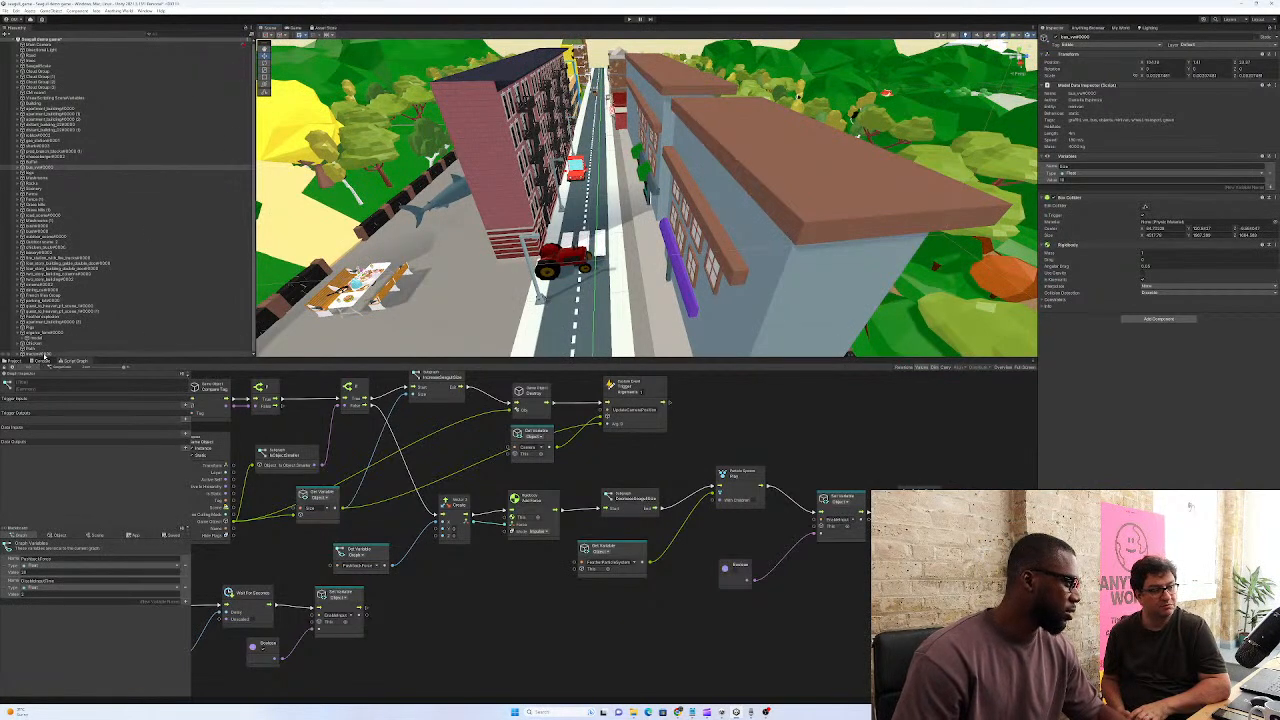
left_click(140, 353)
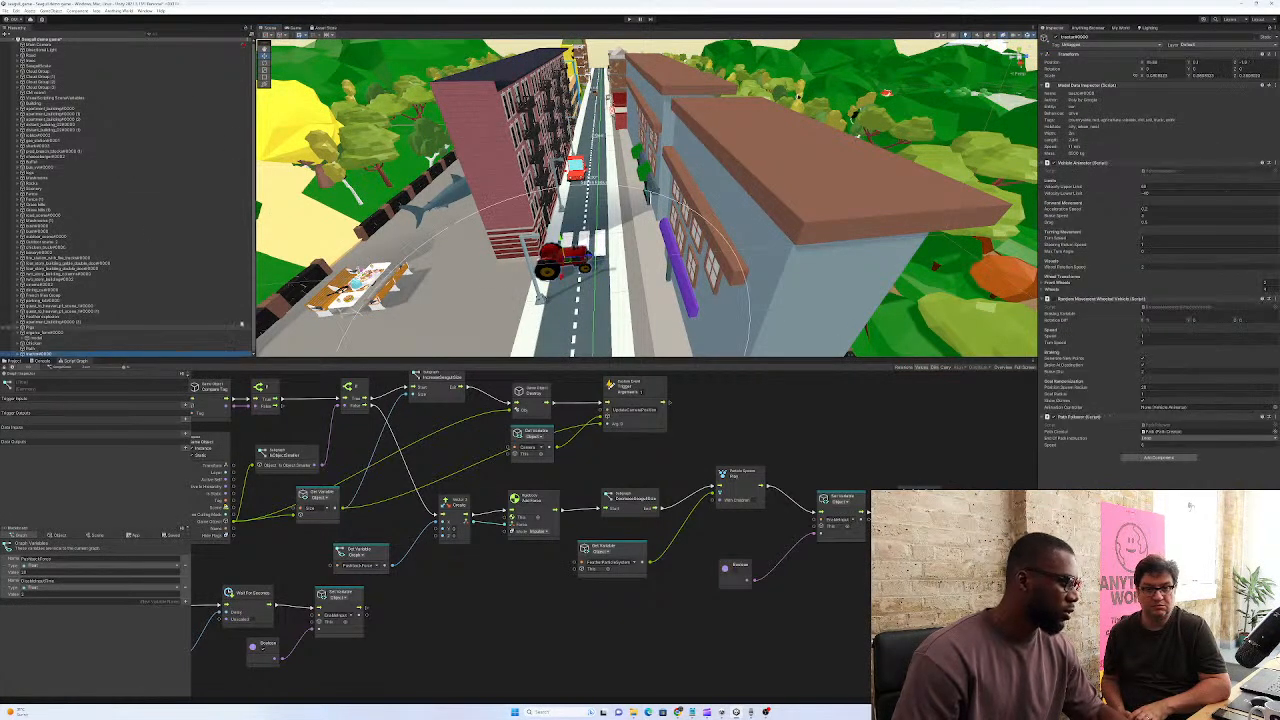
right_click_drag(608, 97, 550, 178)
left_click_drag(590, 208, 462, 331)
right_click_drag(508, 262, 404, 321)
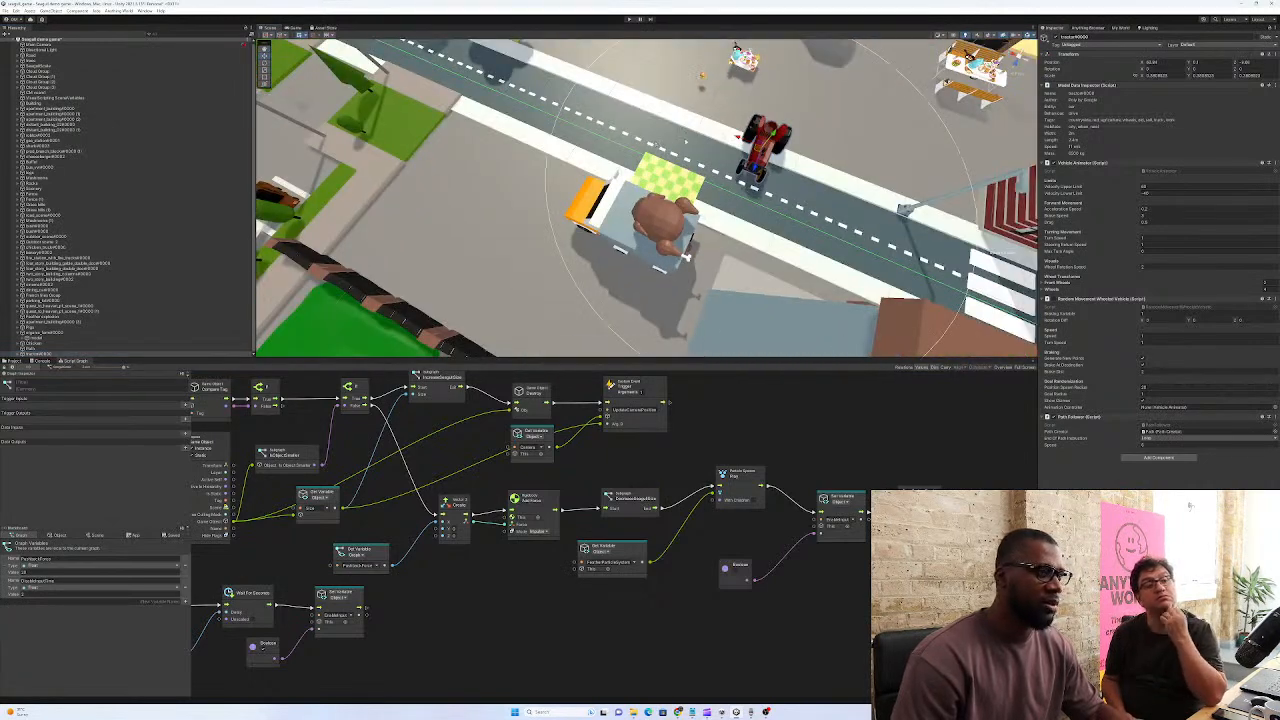
left_click_drag(764, 143, 332, 42)
right_click_drag(510, 112, 392, 24)
key("w")
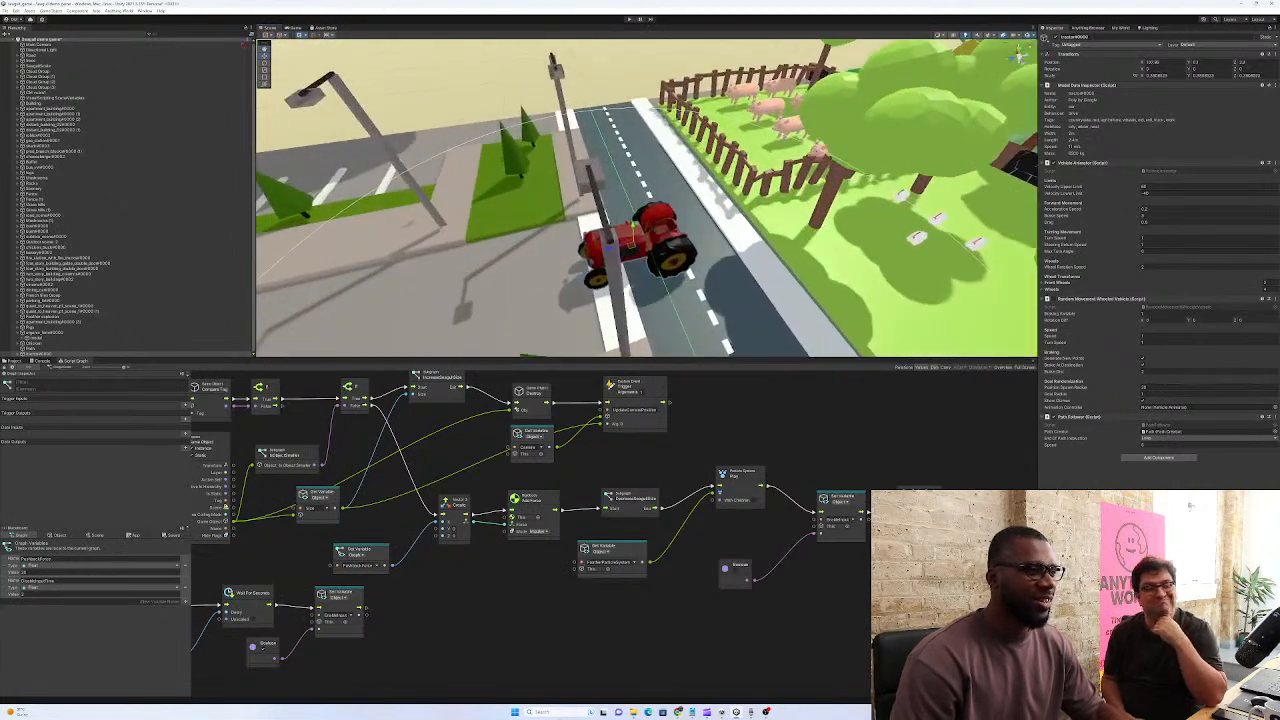
left_click_drag(632, 250, 589, 124)
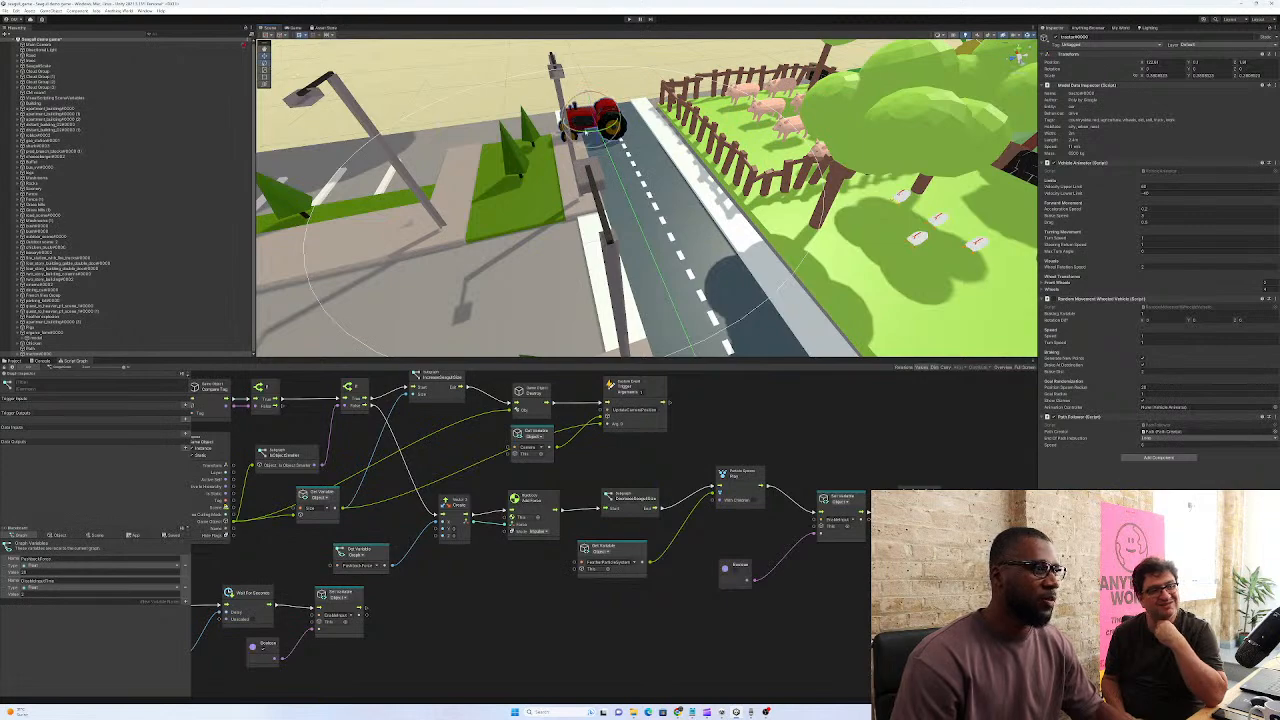
left_click_drag(594, 131, 648, 182, "ctrl")
Move the cheeseburger away from the small food table to a spot further down the street
right_click_drag(634, 178, 770, 132)
key("w")
left_click(703, 118)
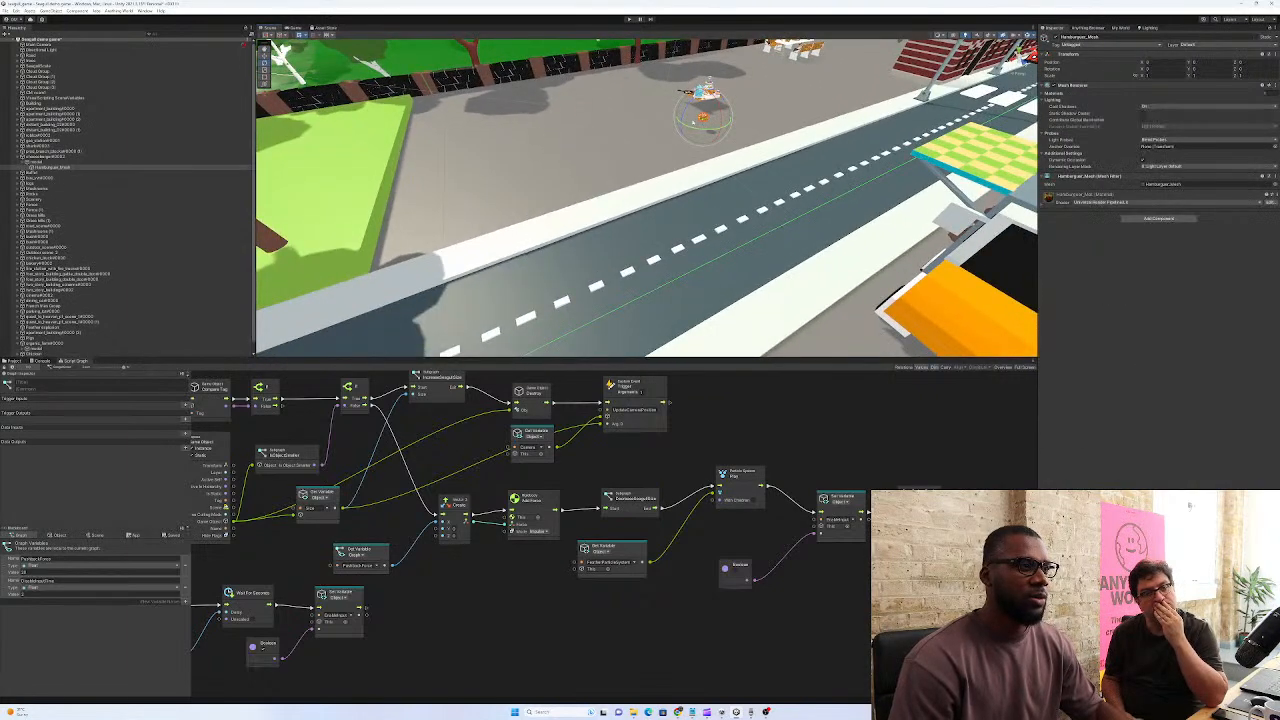
left_click(46, 156)
left_click(17, 158)
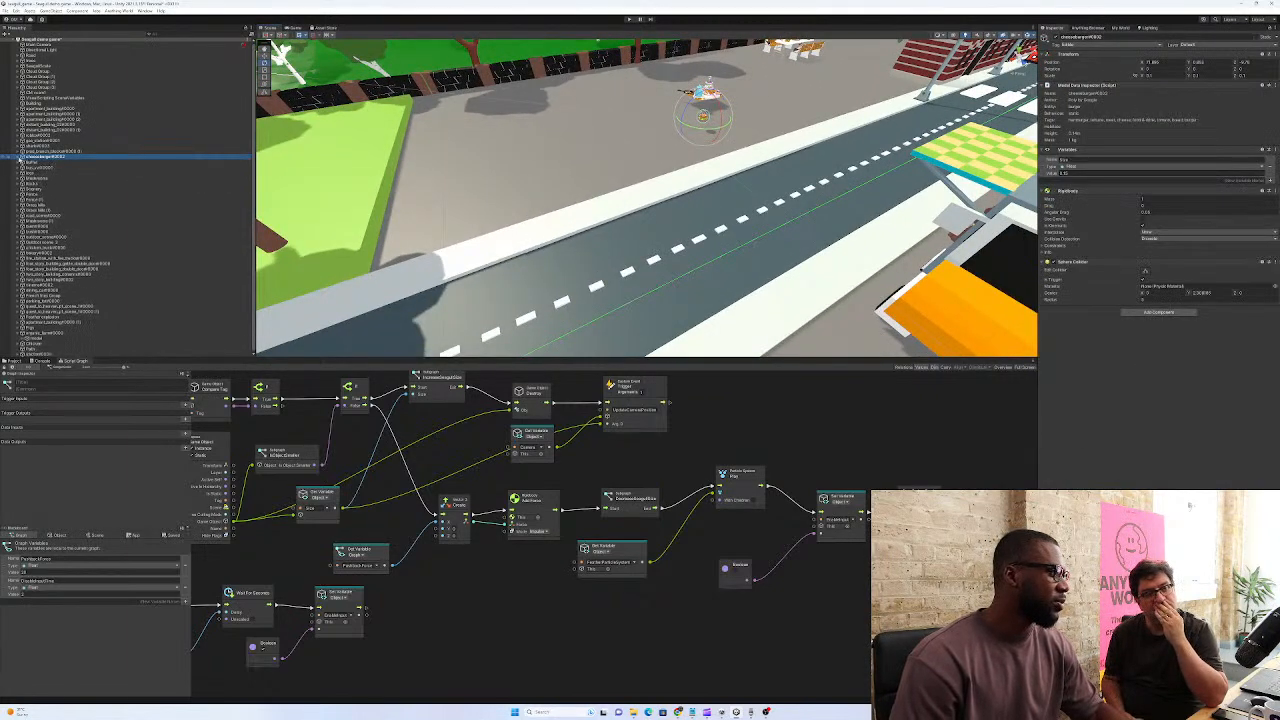
right_click_drag(728, 152, 662, 125)
key("s")
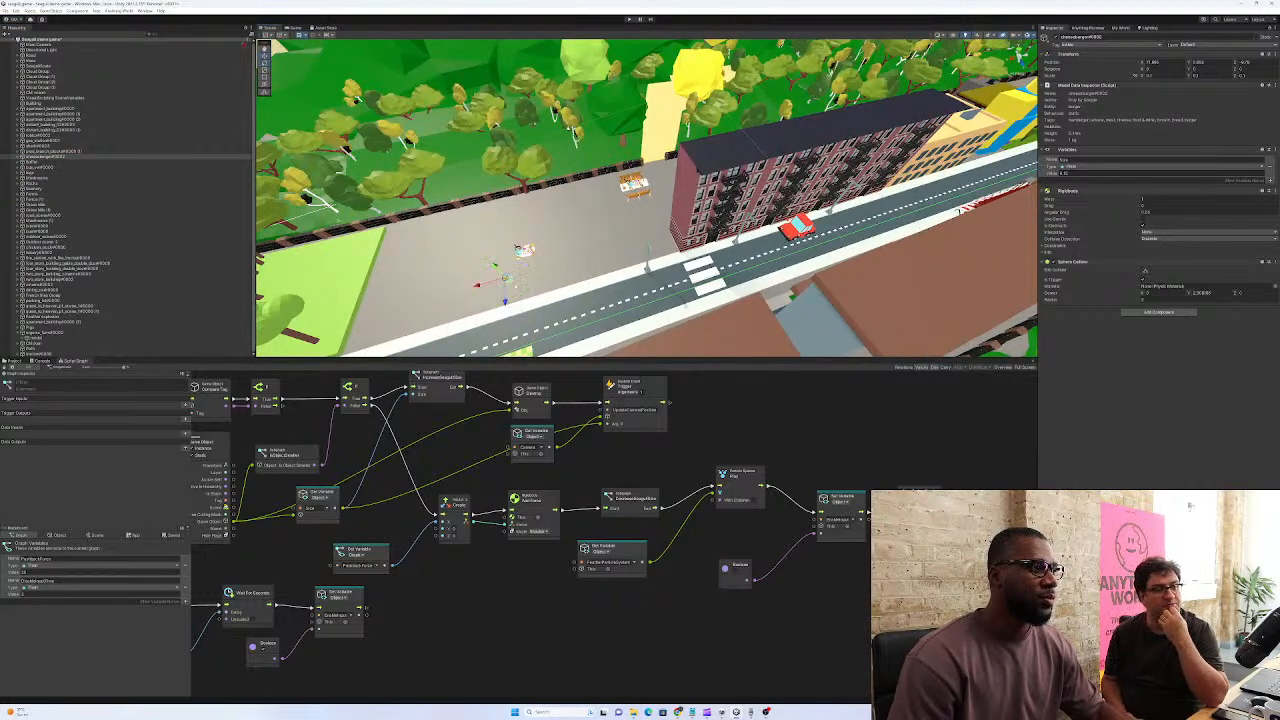
left_click_drag(855, 222, 843, 227)
mouse_move(843, 227)
right_mouse_down()
mouse_move(876, 188)
mouse_move(876, 205)
mouse_move(849, 209)
mouse_move(838, 231)
mouse_move(854, 230)
right_mouse_up()
key("w")
key("d")
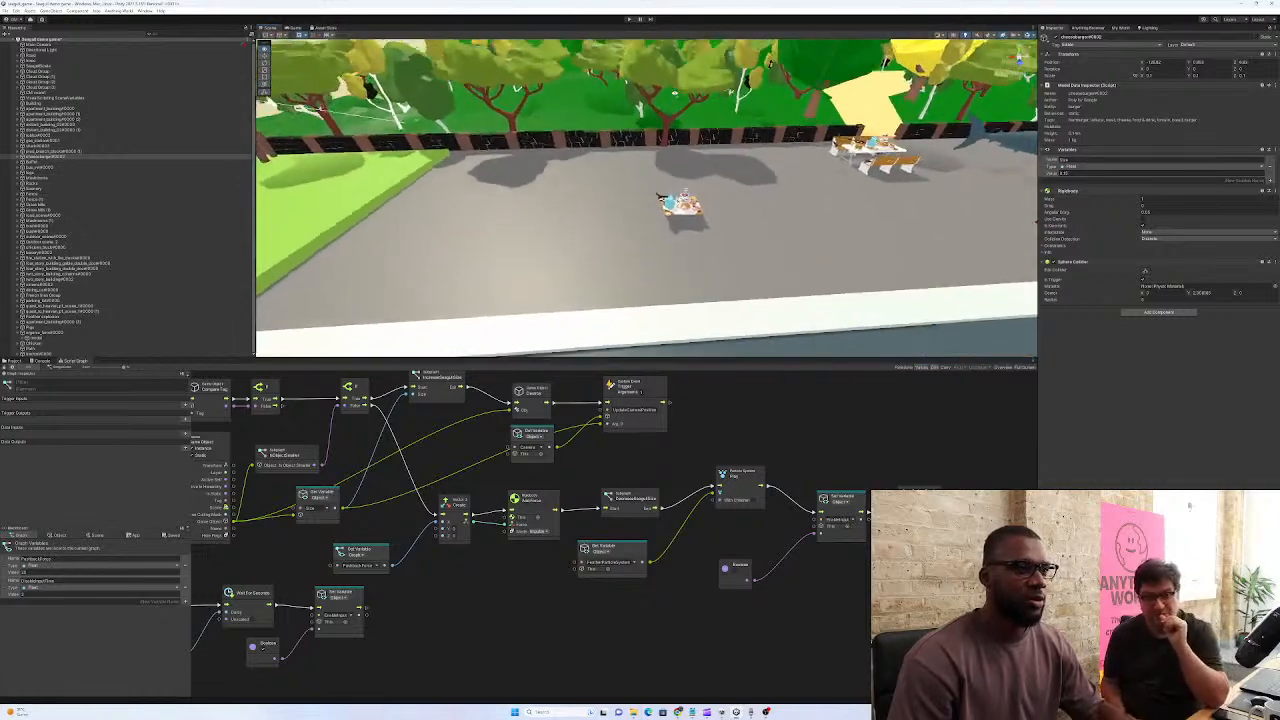
Move the small food table from the empty paved area past the picnic table and onto the sandy path in the park
left_click(670, 195)
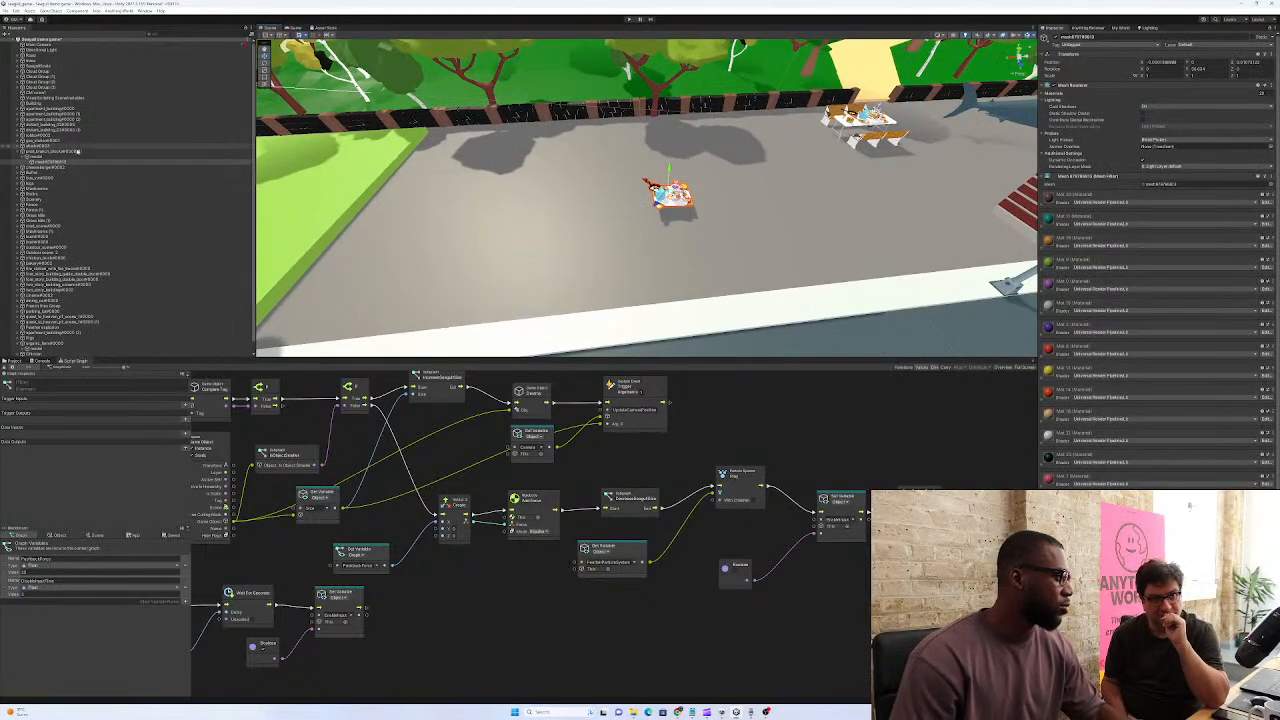
left_click(46, 152)
left_click(17, 152)
mouse_move(610, 200)
right_mouse_down()
mouse_move(643, 208)
mouse_move(645, 177)
mouse_move(627, 234)
mouse_move(611, 199)
right_mouse_up()
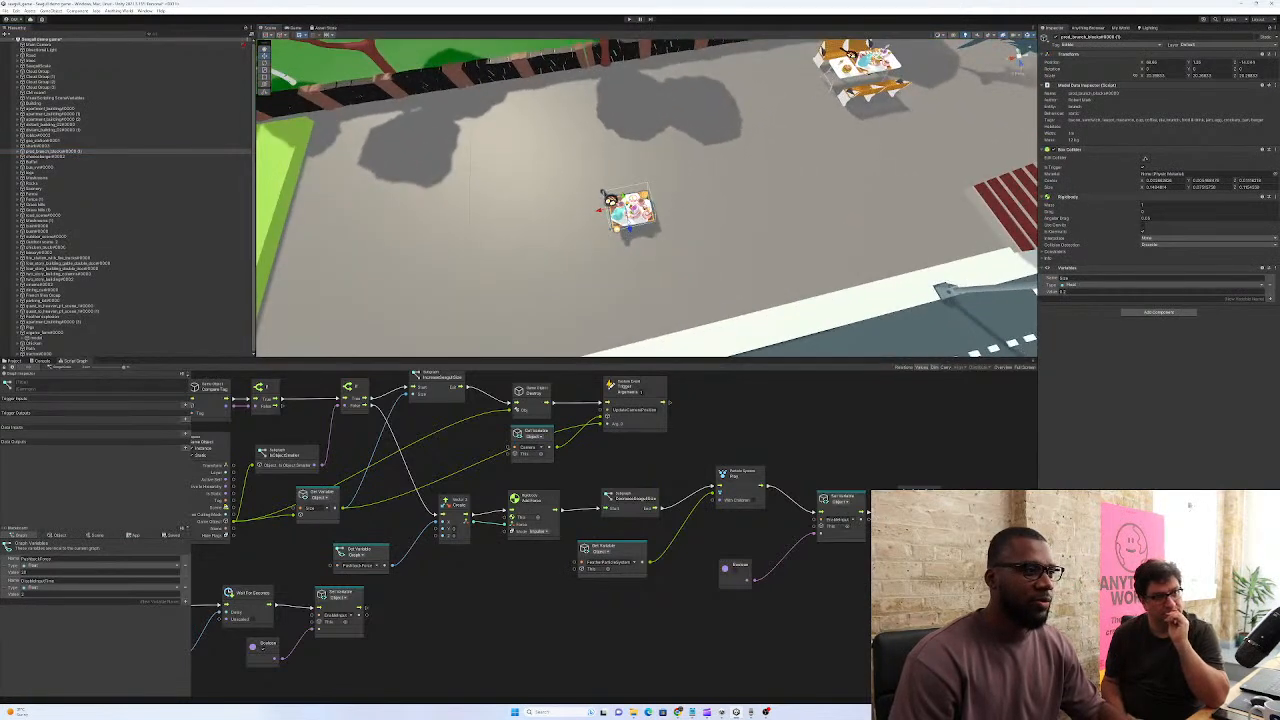
left_click_drag(619, 216, 851, 68)
right_click_drag(851, 68, 953, 67)
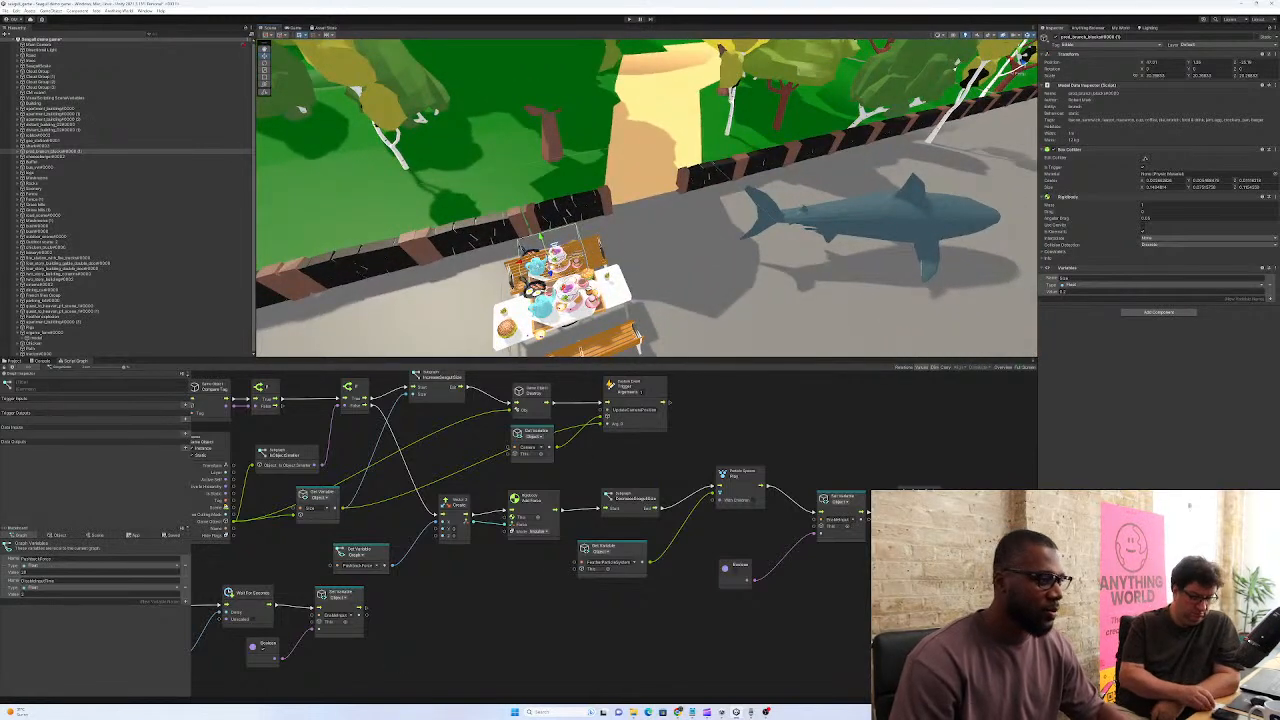
left_click_drag(549, 252, 658, 70)
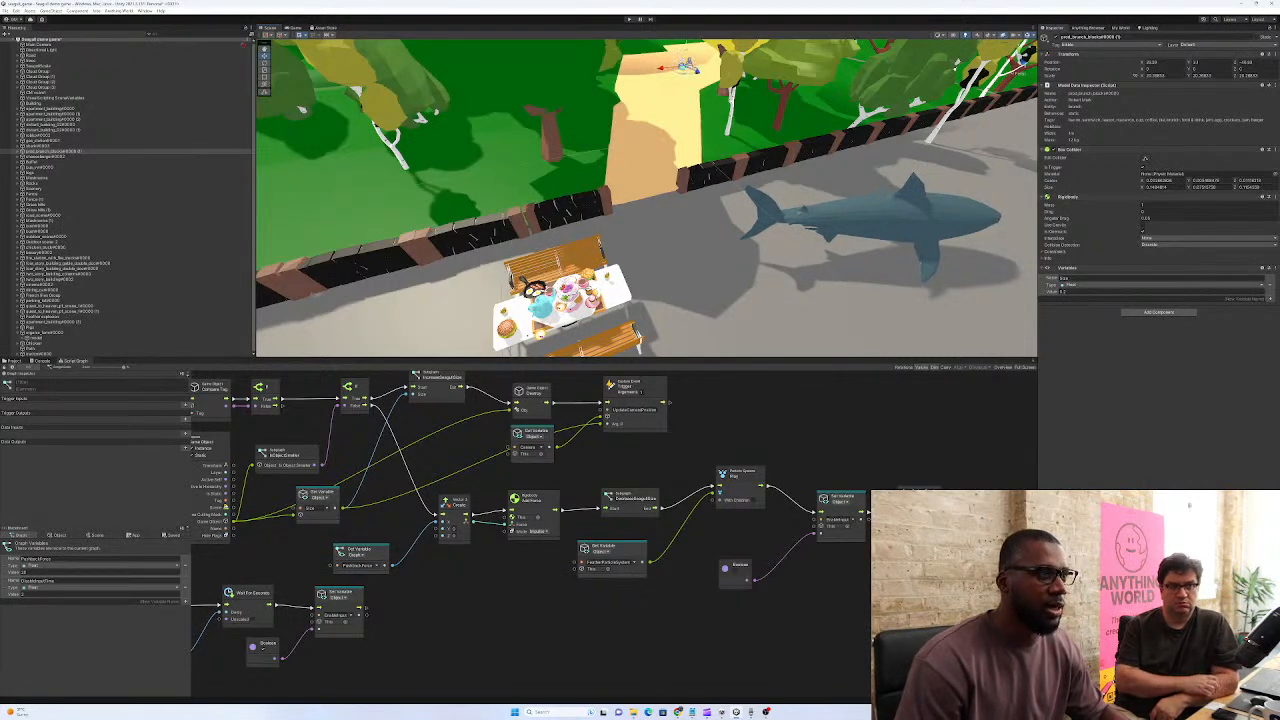
Examine the start of the street and the empty paved area between the pig garden and the picnic table
right_click_drag(650, 130, 137, 101)
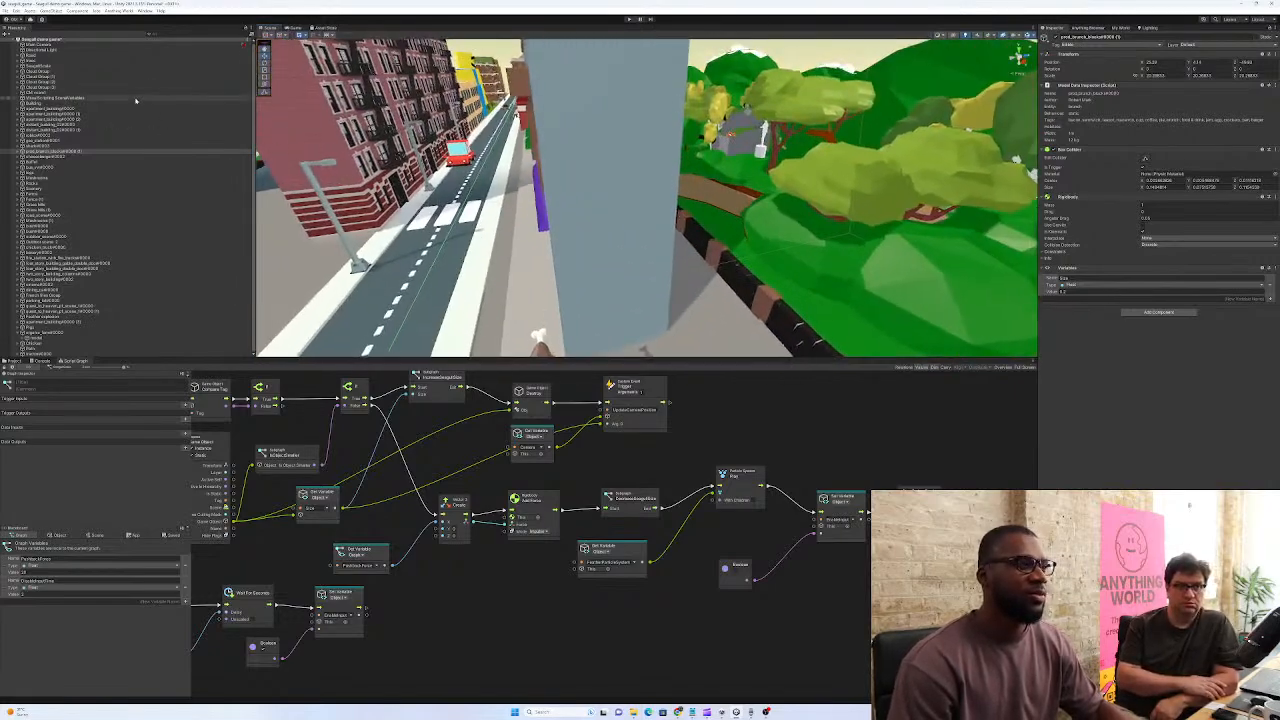
mouse_move(620, 150)
right_mouse_down()
mouse_move(485, 151)
mouse_move(640, 148)
right_mouse_up()
key("s")
key("a")
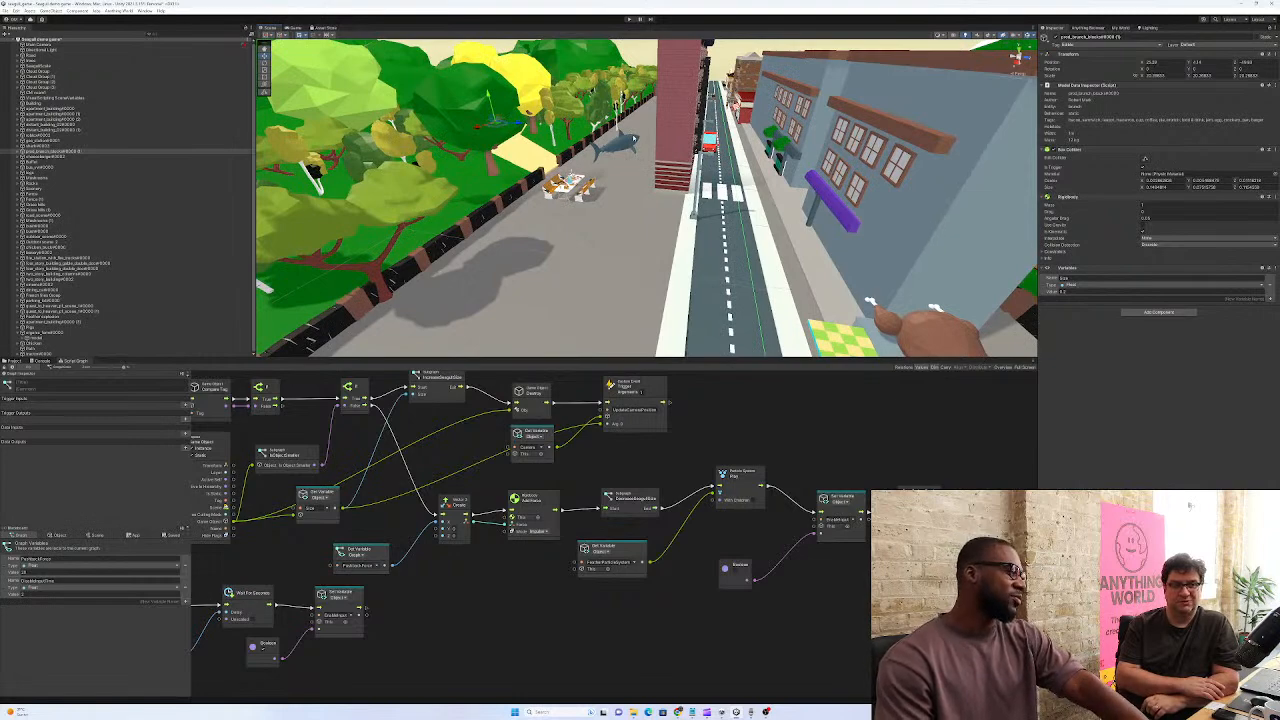
right_click_drag(708, 152, 726, 132)
key("a")
key("d")
key("s")
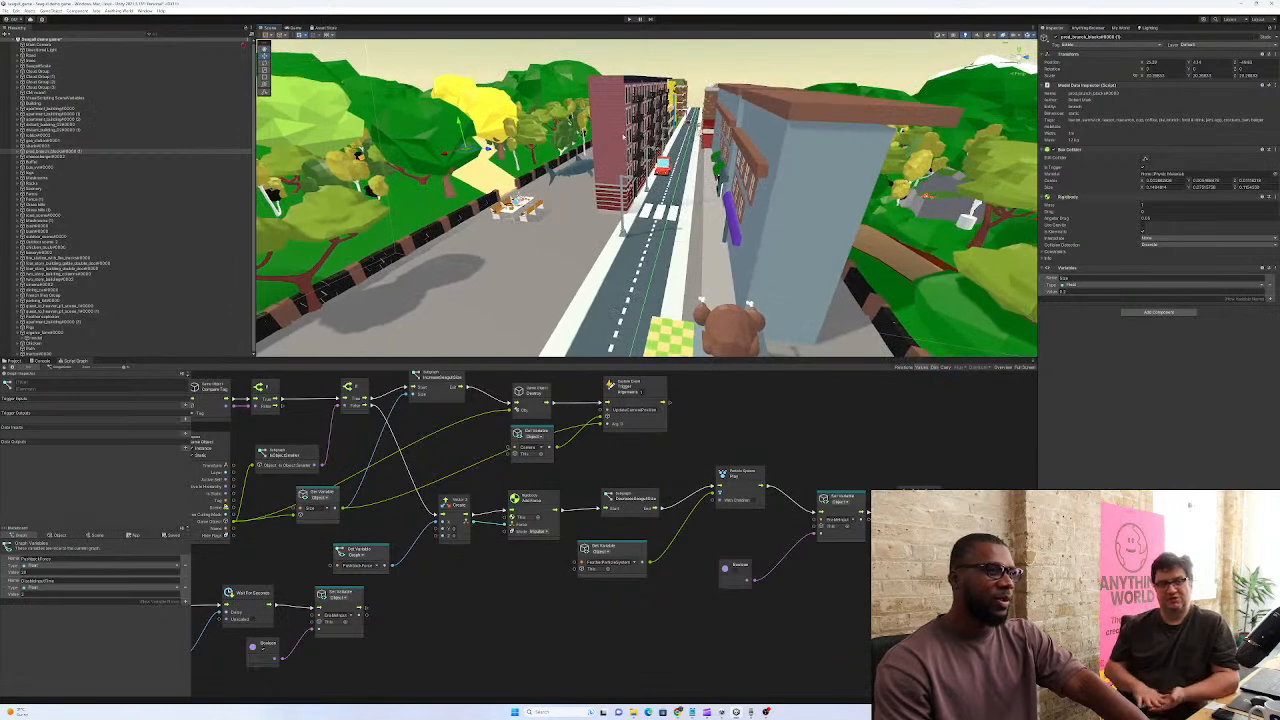
right_click_drag(778, 199, 673, 236)
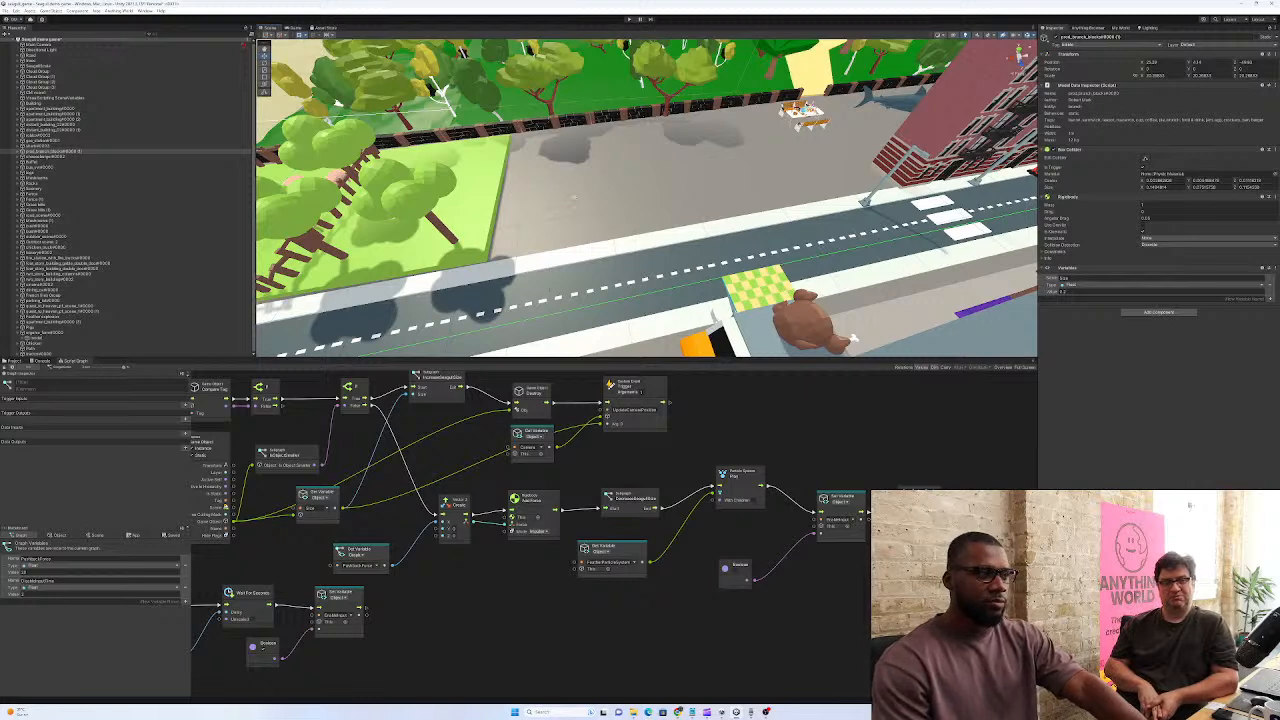
right_click_drag(574, 196, 573, 188)
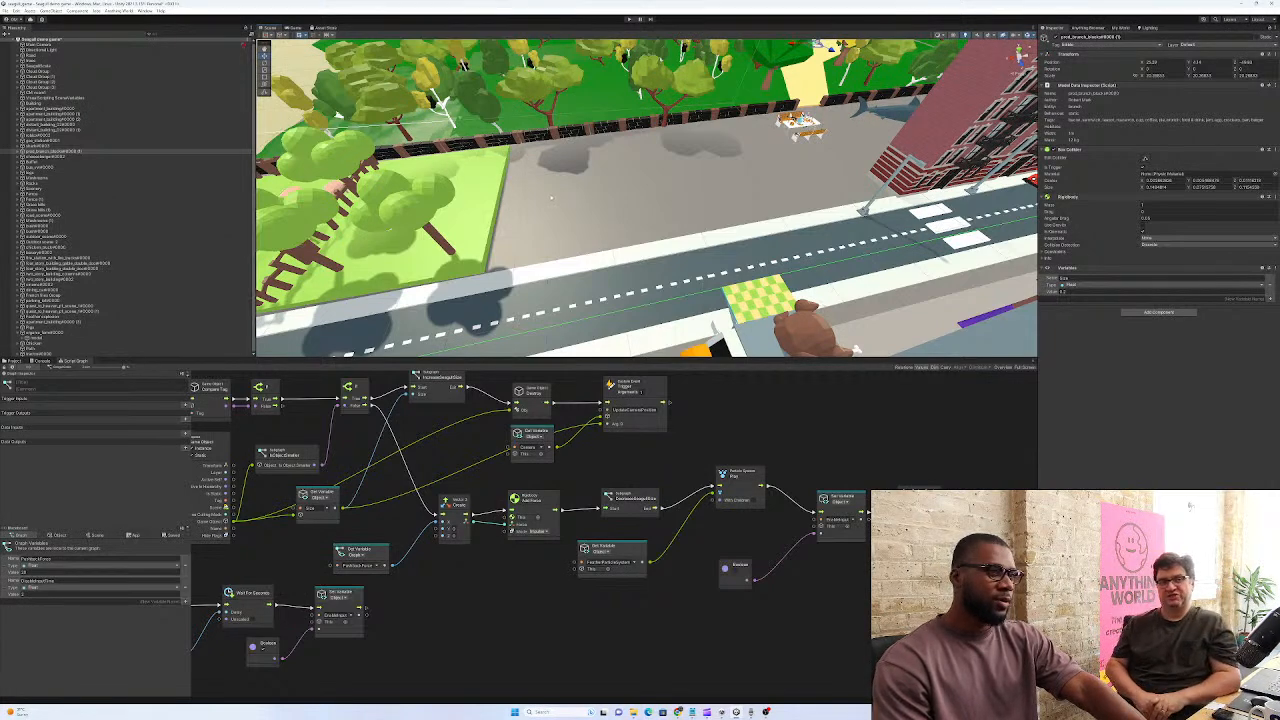
right_click_drag(551, 198, 705, 147)
key("w")
key("w")
Lift the whole shark model off the pavement beside the picnic table and move it to the far end of the street, above the cinema
left_click(655, 190)
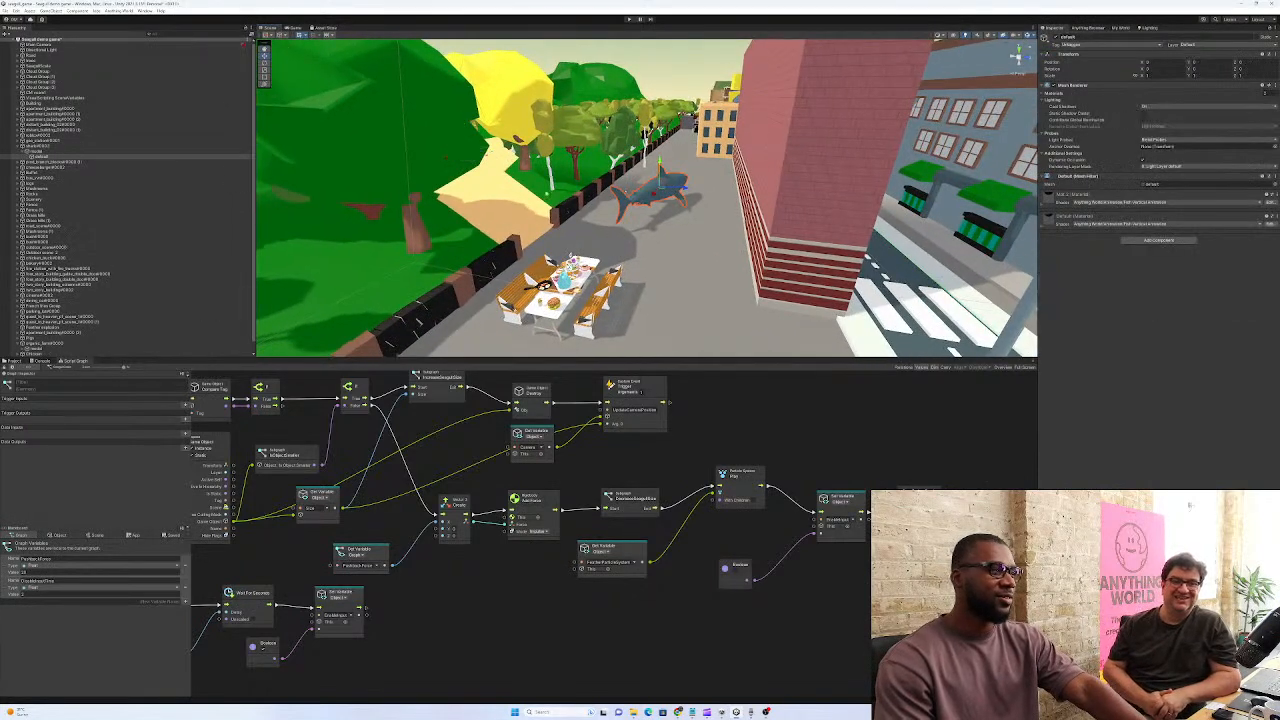
left_click(45, 146)
left_click(17, 147)
mouse_move(572, 186)
right_mouse_down()
mouse_move(584, 174)
mouse_move(582, 203)
right_mouse_up()
key("e")
left_click_drag(623, 313, 661, 148)
left_click_drag(616, 200, 690, 42)
right_click_drag(755, 82, 588, 97)
key("w")
key("d")
key("s")
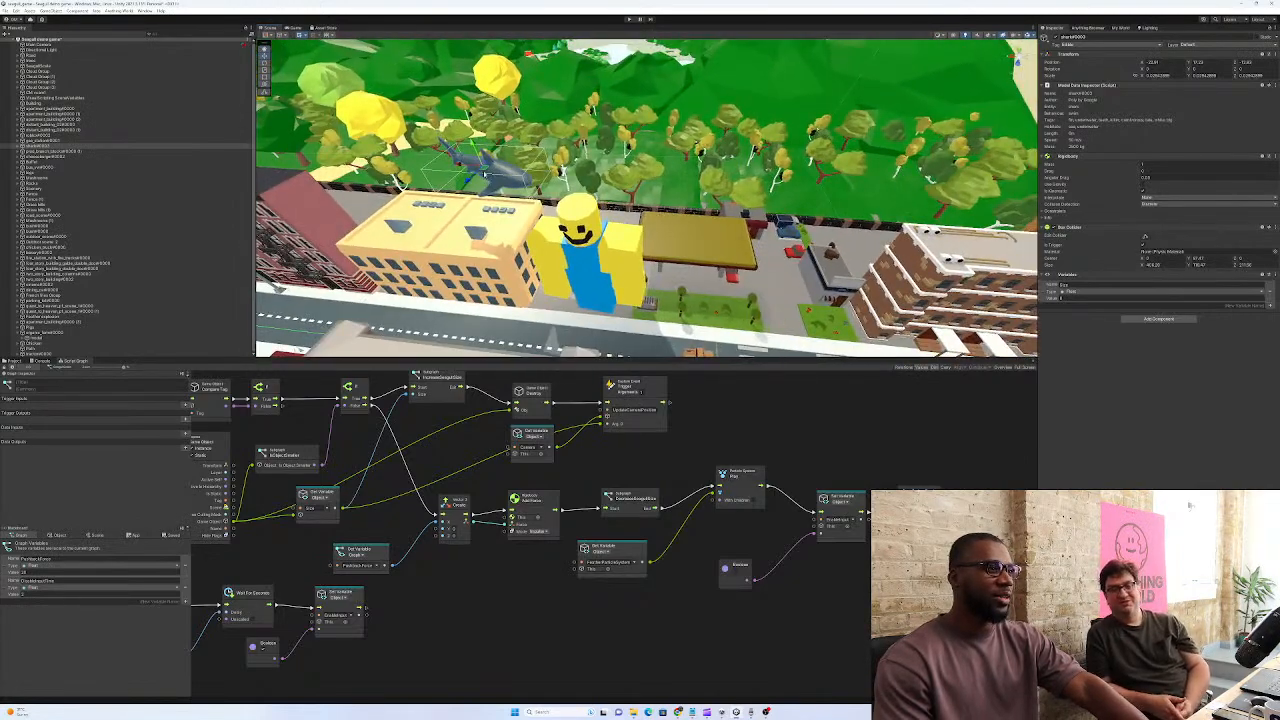
left_click_drag(950, 250, 958, 222)
right_click_drag(958, 222, 986, 192)
key("w")
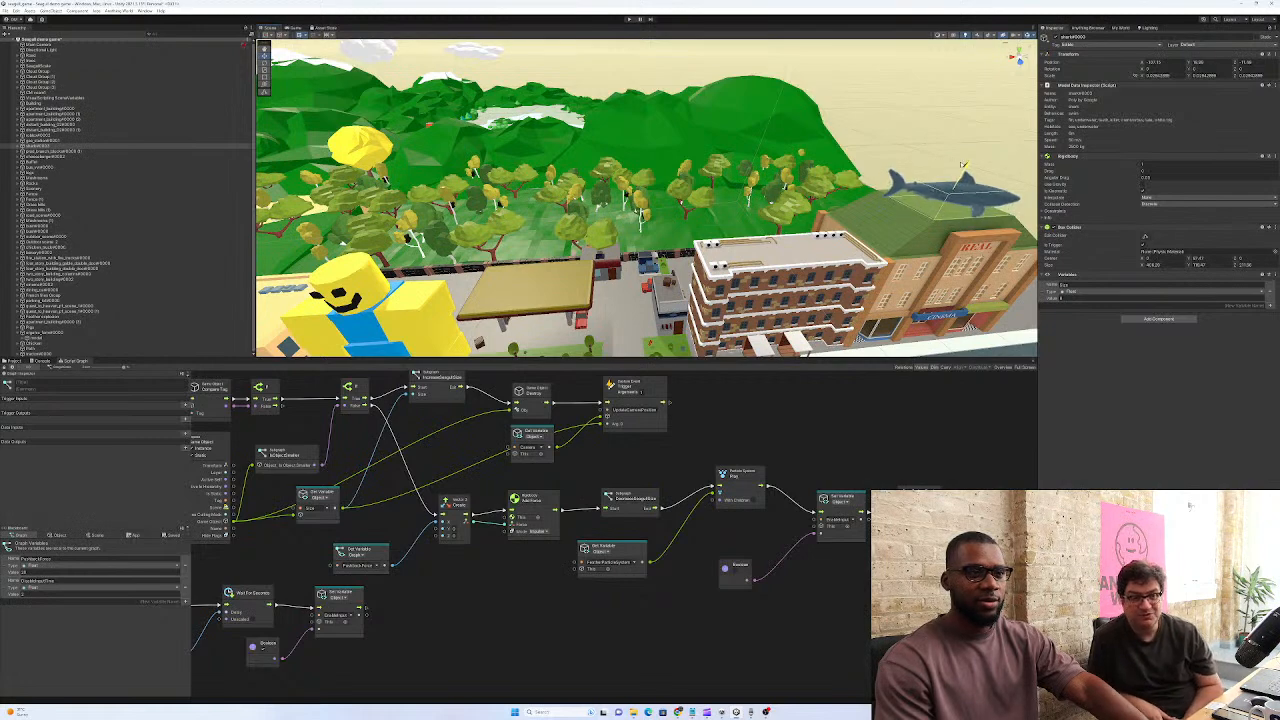
Search the Anything World model library for "Farm"
right_click_drag(985, 195, 905, 208)
key("w")
key("s")
key("w")
key("w")
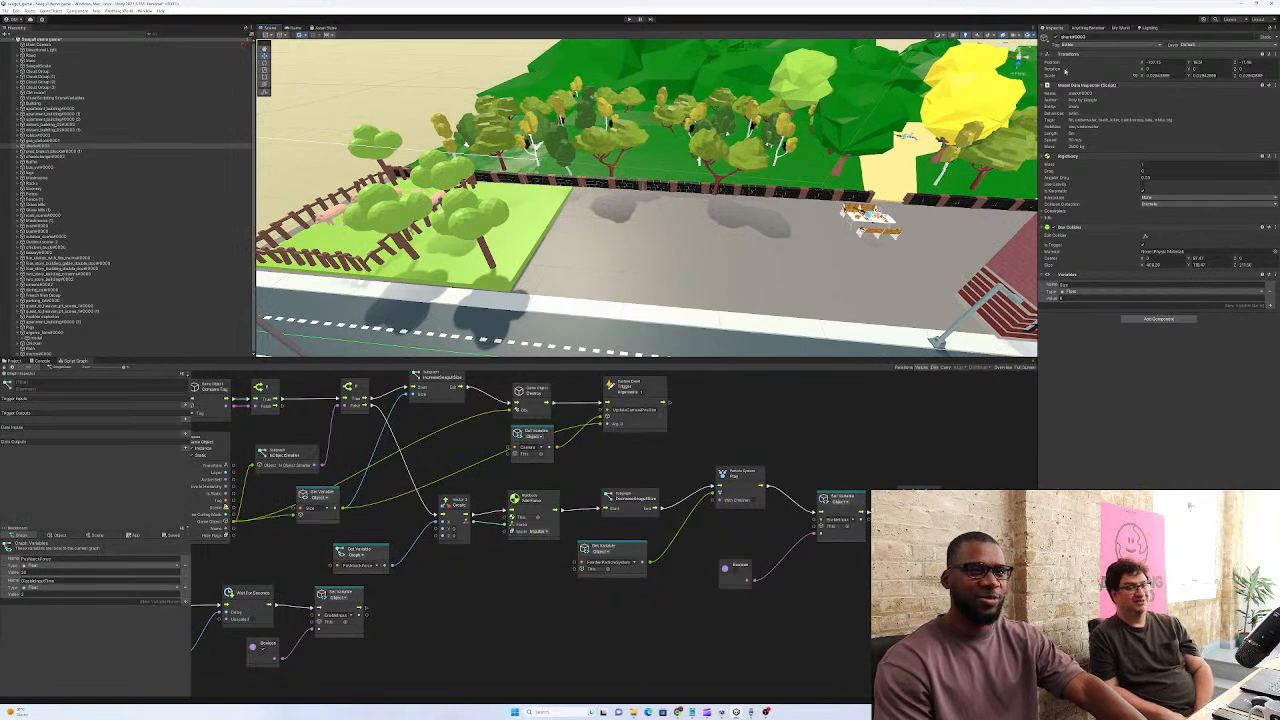
left_click(1087, 27)
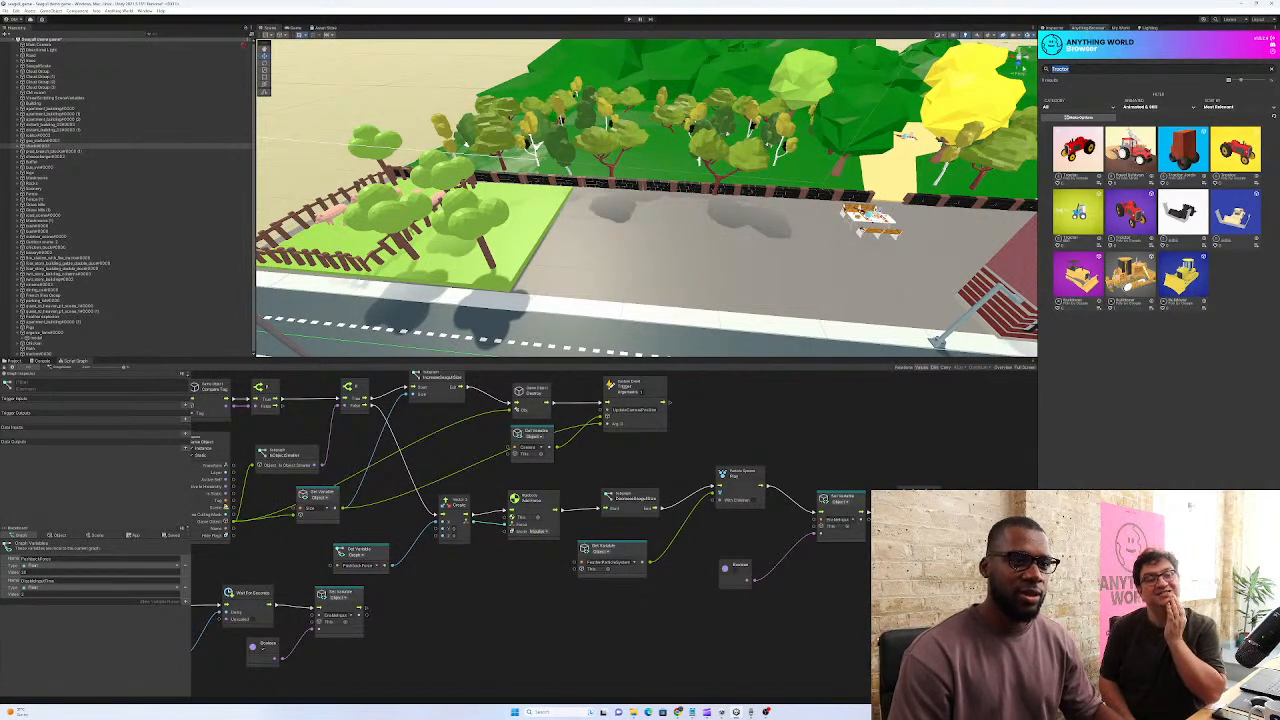
type("Farm")
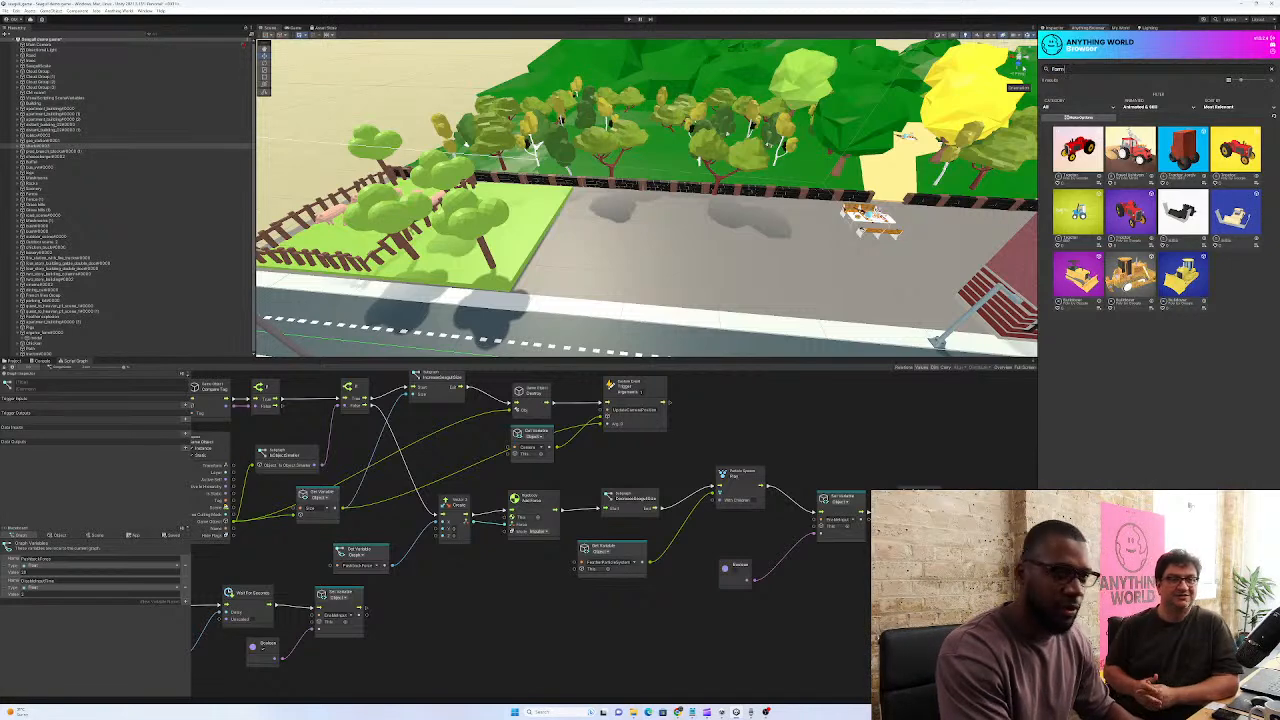
key("Return")
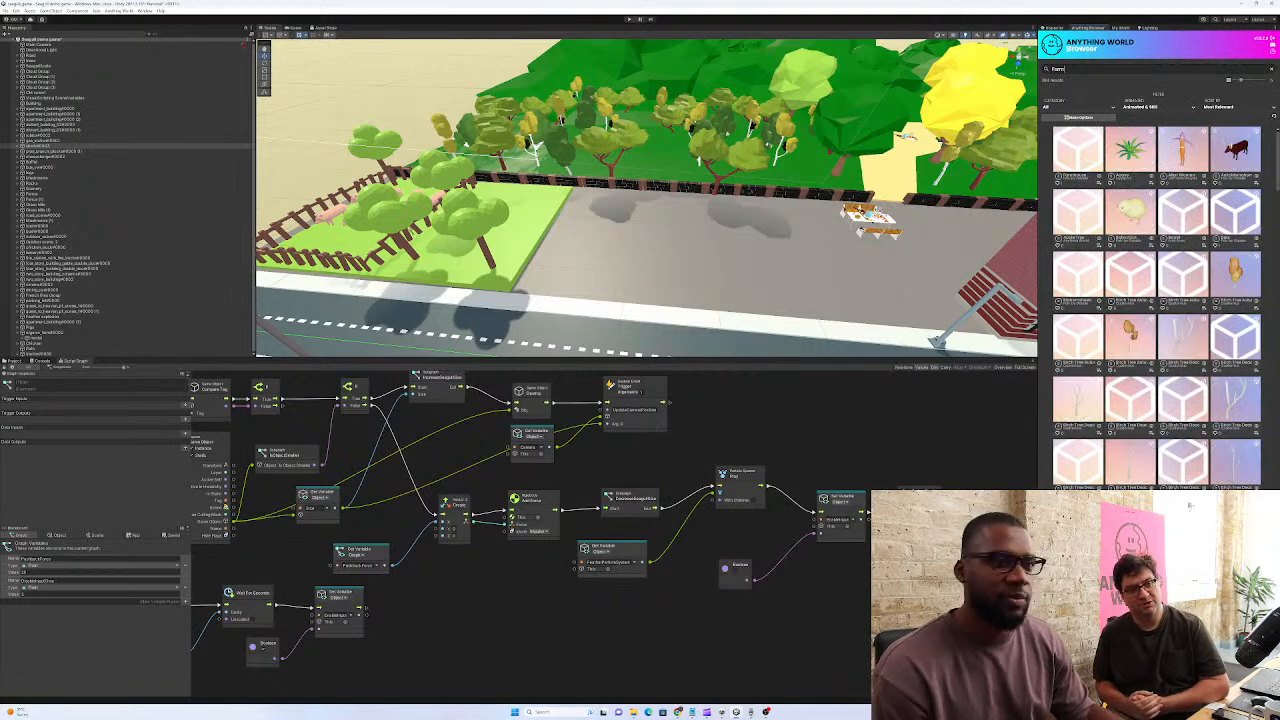
Browse the farm models, add a red barn to the scene and focus the view on it
scroll(1187, 241, "down", 10)
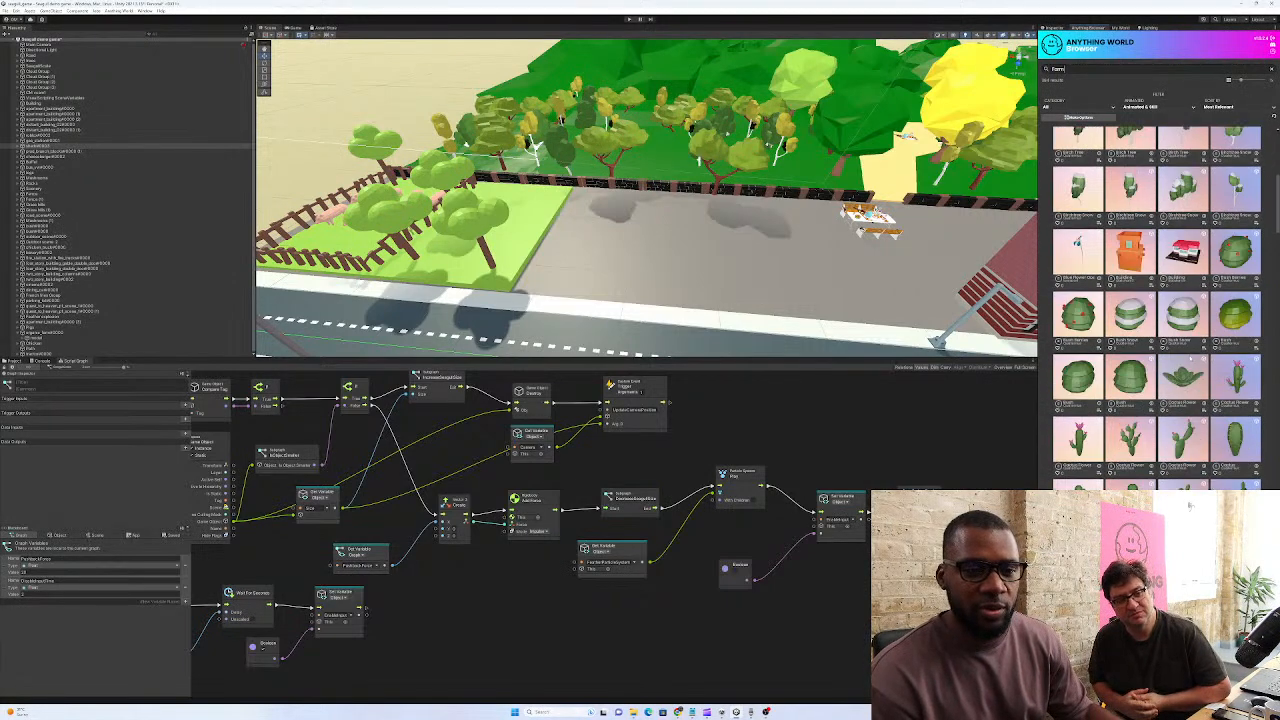
scroll(1157, 309, "down", 10)
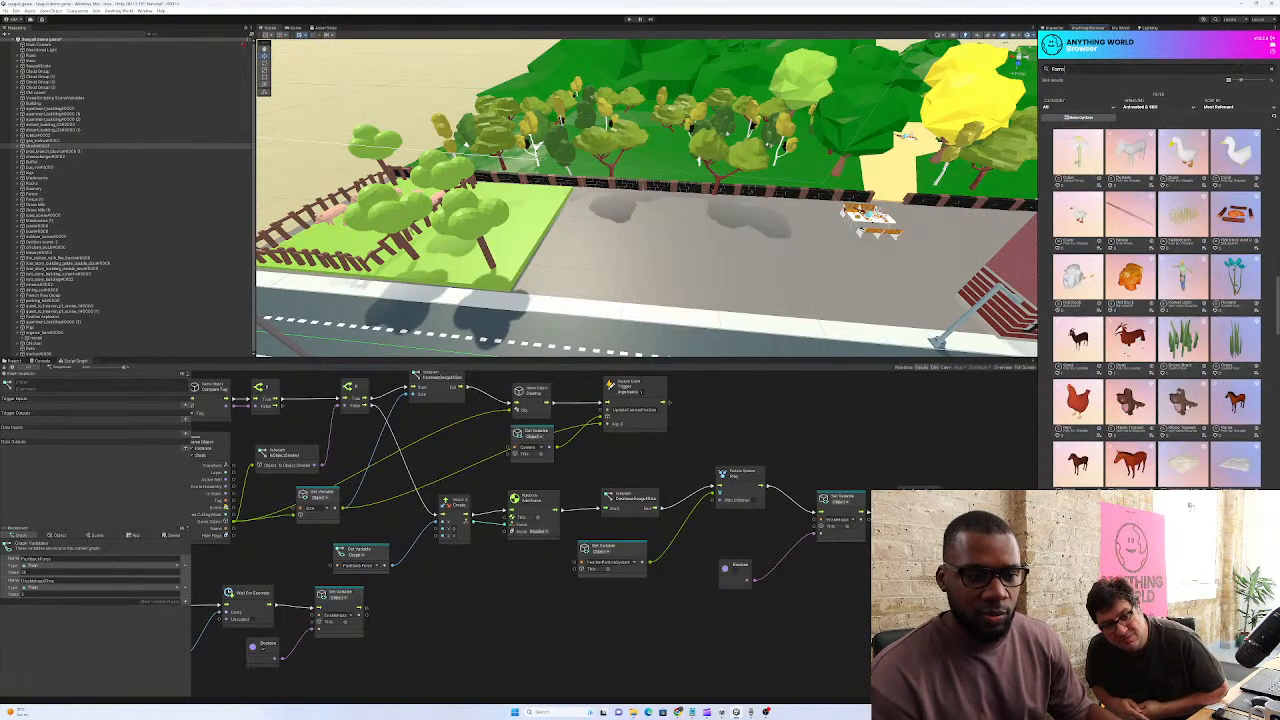
scroll(1201, 407, "down", 10)
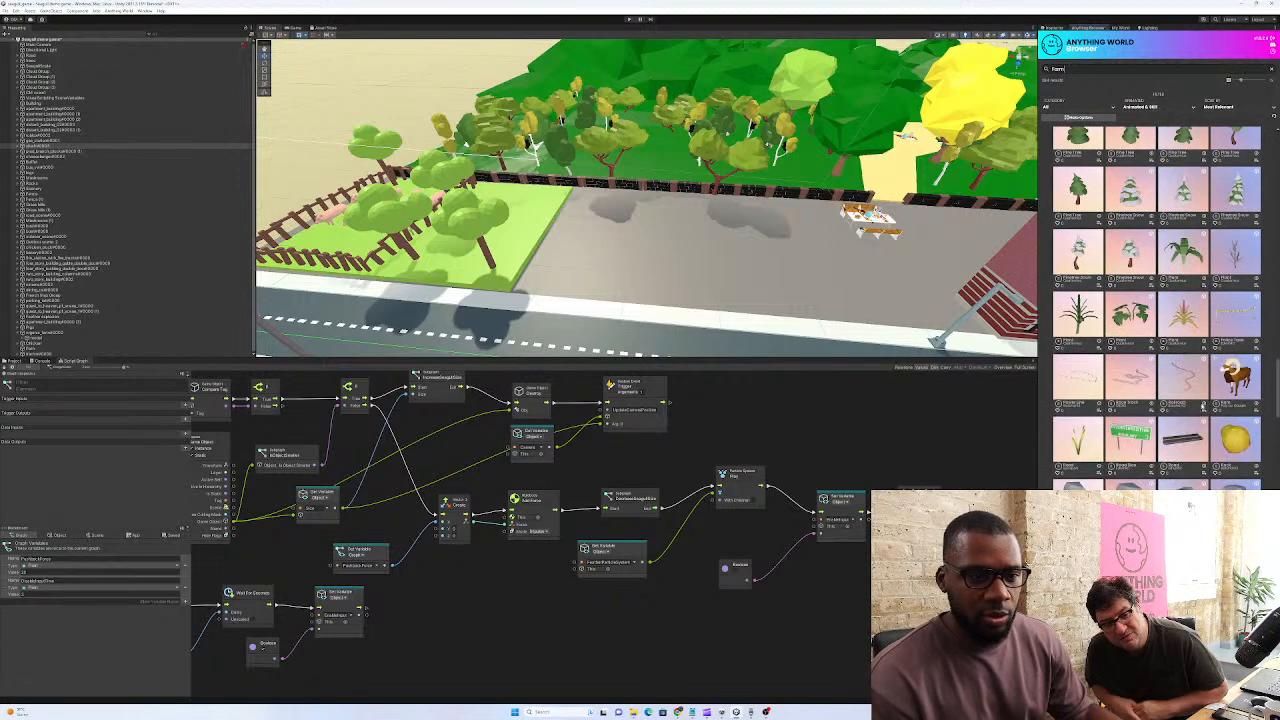
scroll(1201, 409, "down", 3)
scroll(1157, 308, "down", 5)
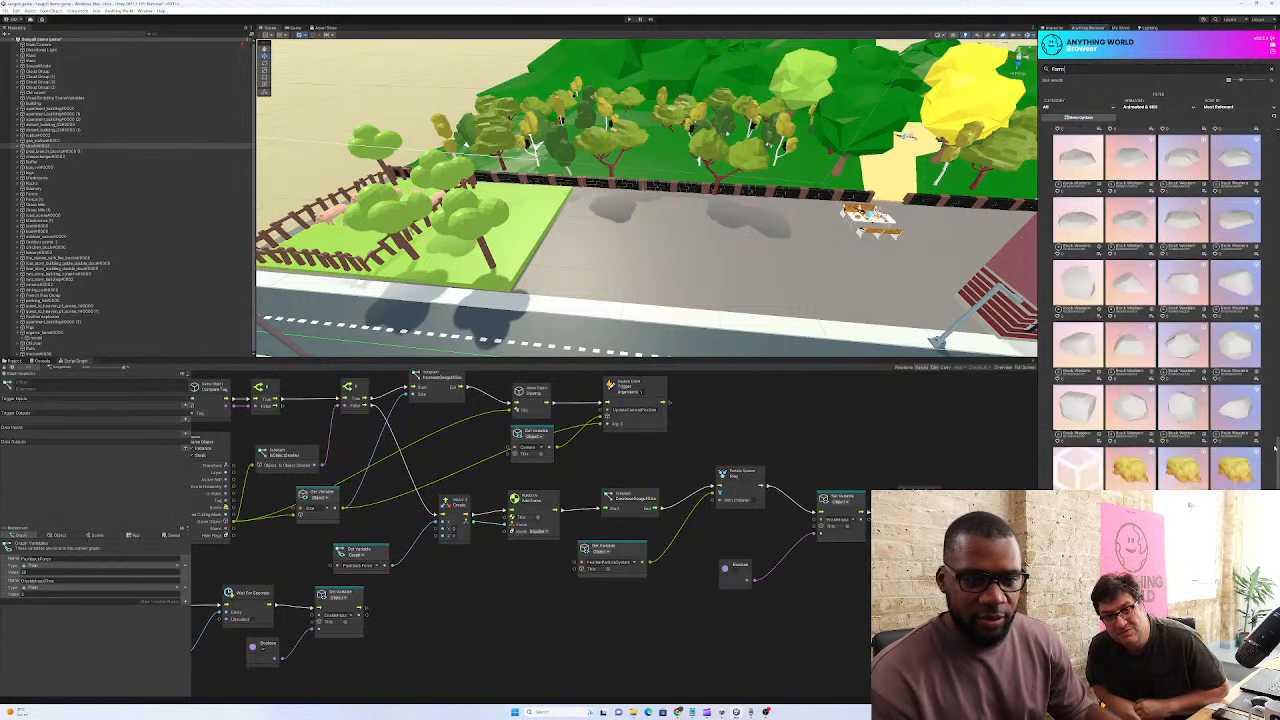
scroll(1157, 308, "down", 10)
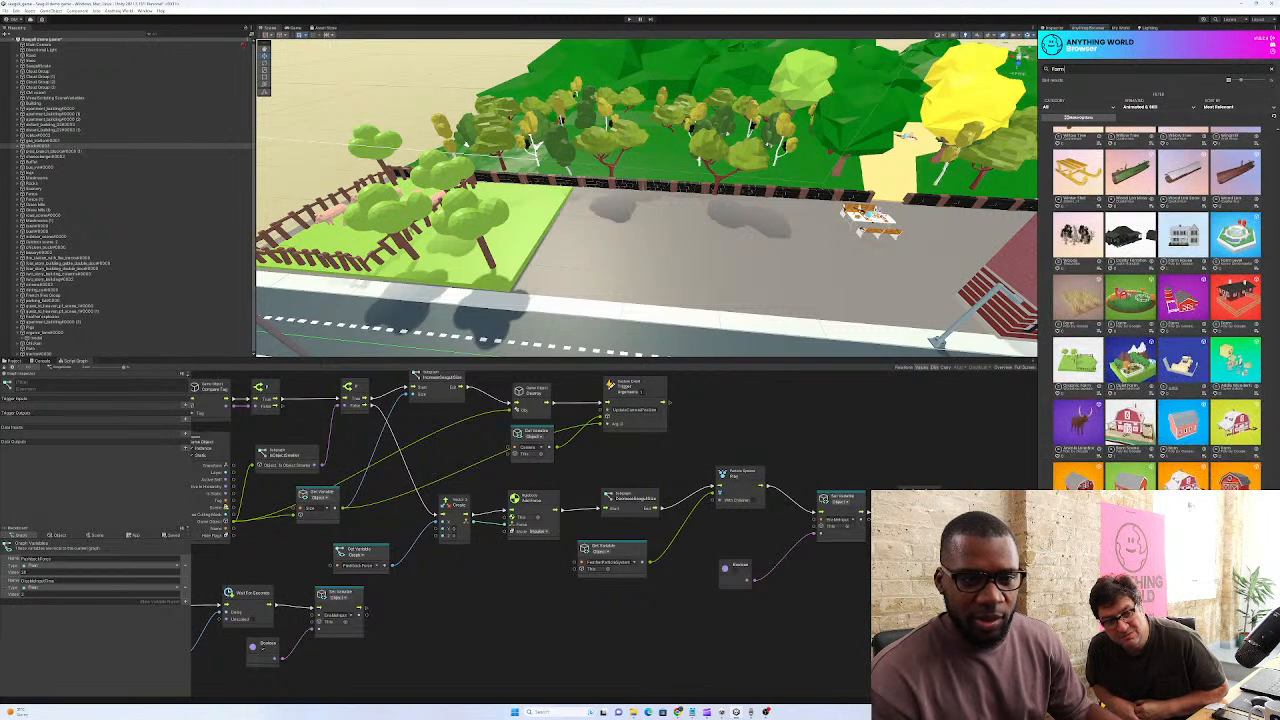
scroll(1157, 308, "up", 1)
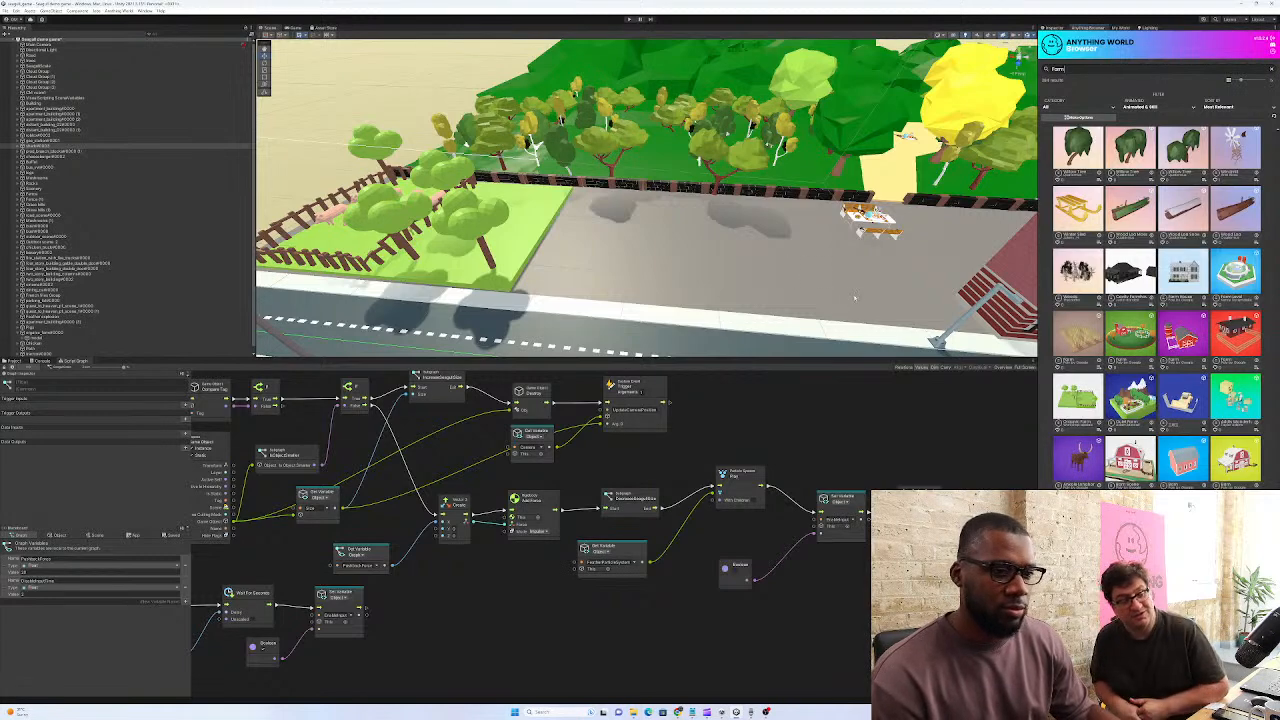
right_click_drag(862, 309, 1030, 292)
scroll(45, 354, "down", 1)
left_click(50, 355)
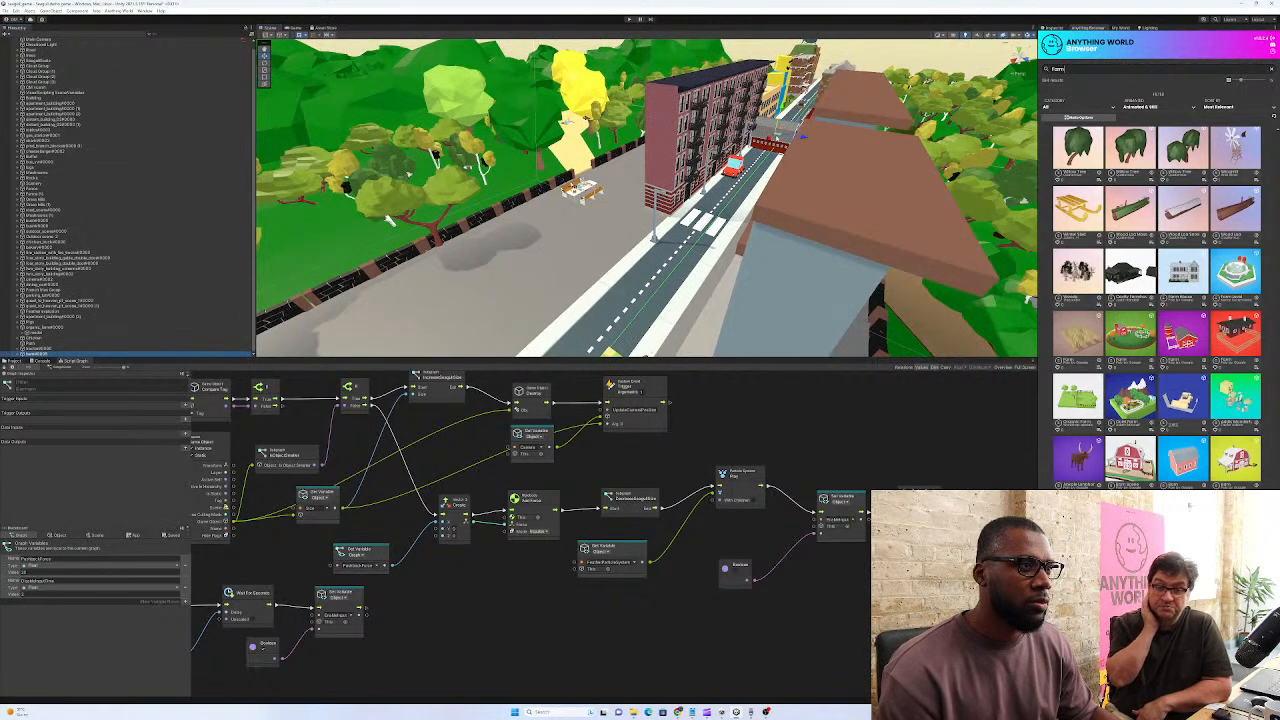
key("f")
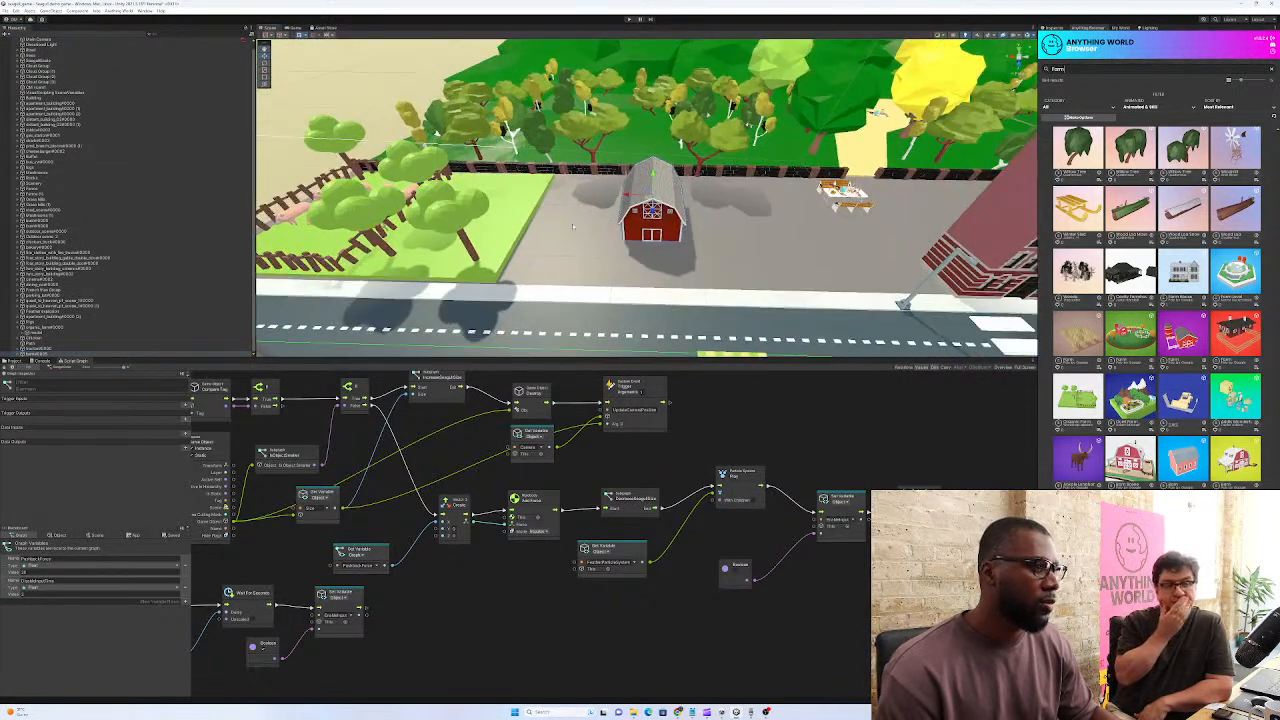
Place the red barn directly beside the pig garden along the road and scale it up
left_click_drag(650, 203, 705, 200)
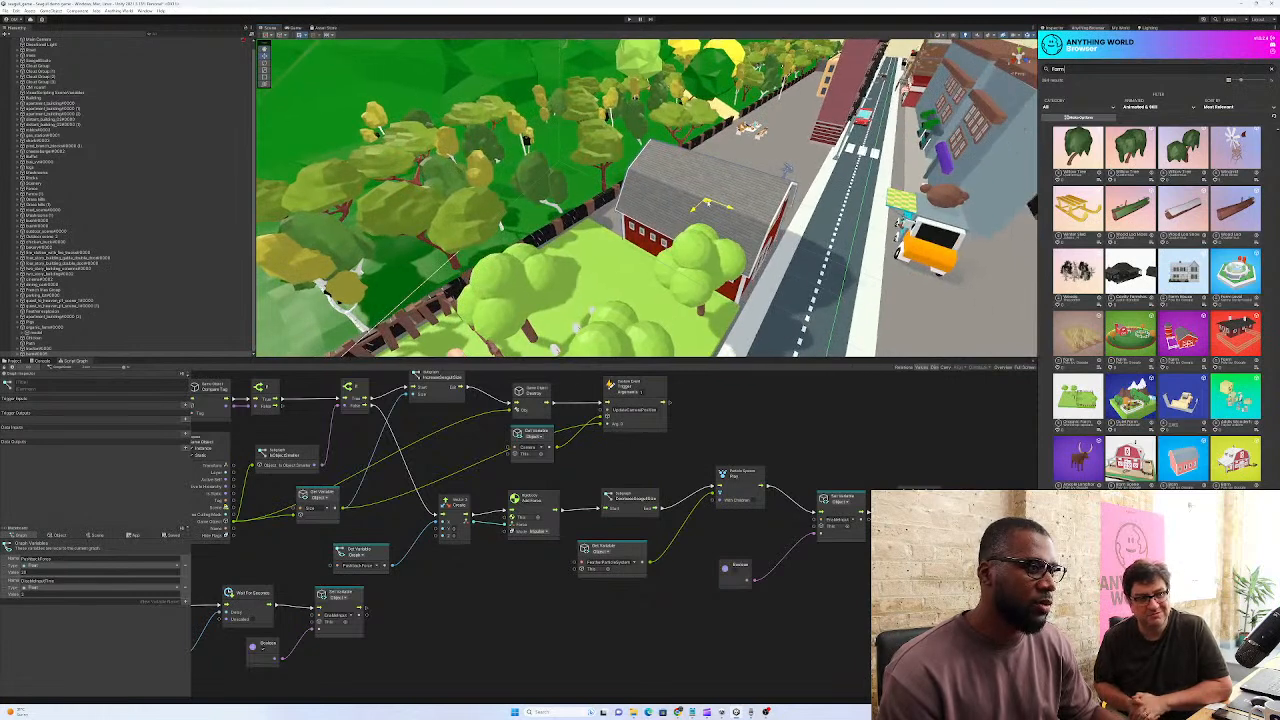
right_click_drag(719, 203, 746, 145)
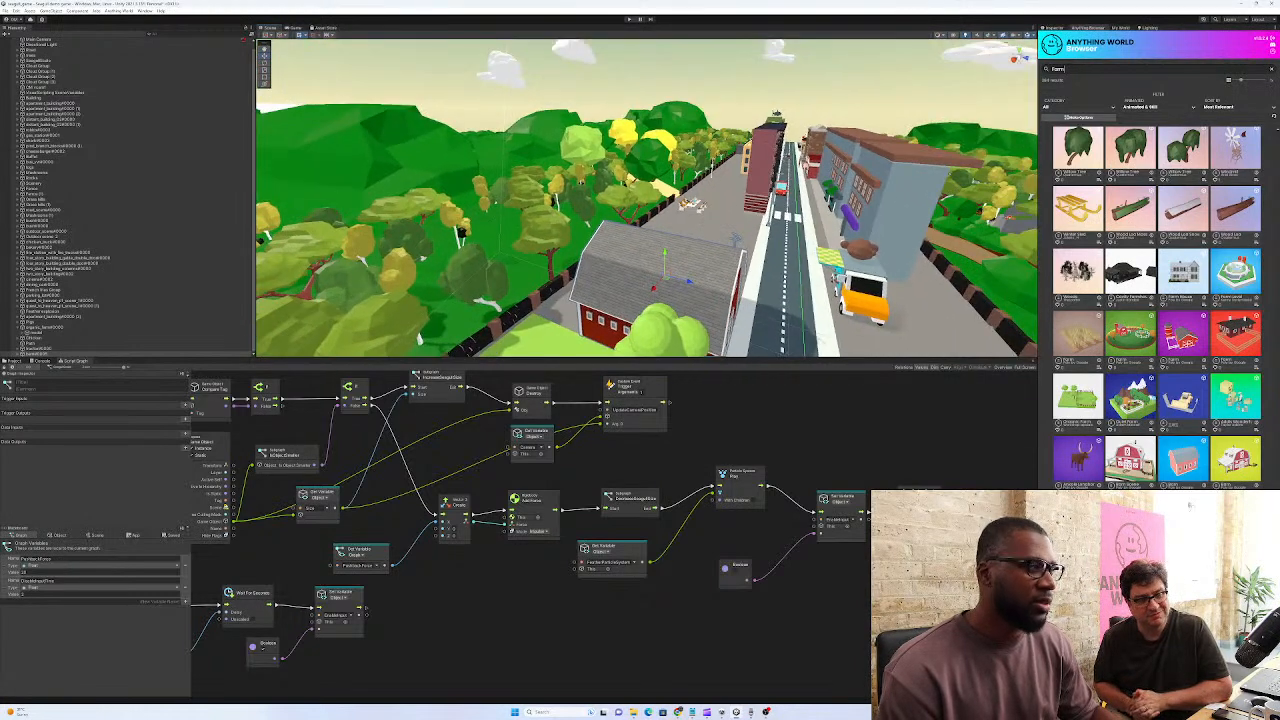
left_click_drag(666, 279, 673, 280)
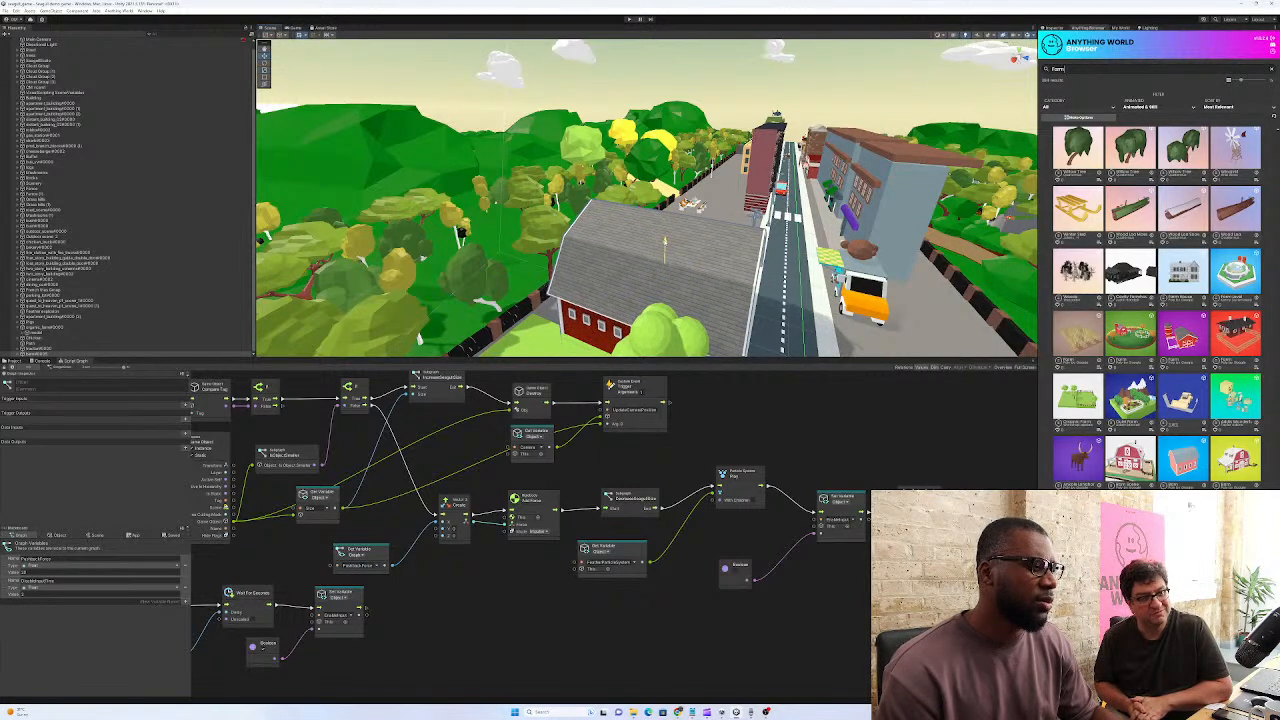
left_click_drag(715, 258, 636, 261, "alt")
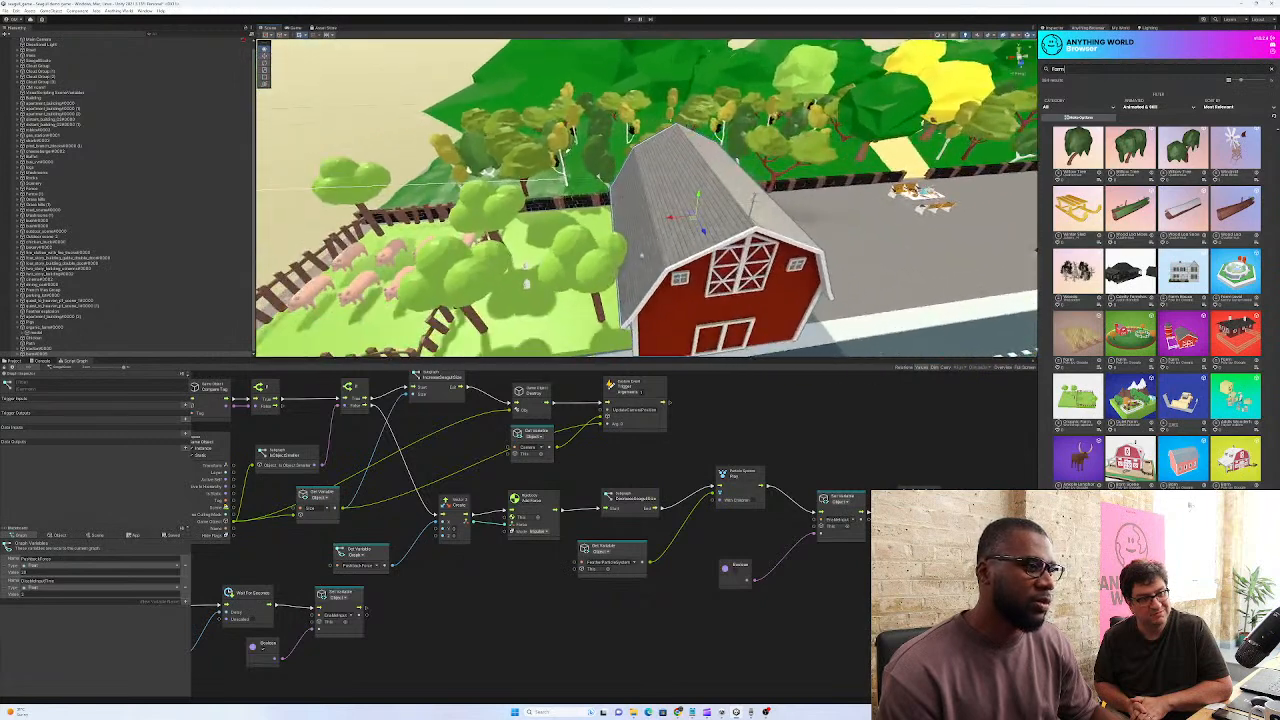
Examine the barn's placement and the remaining open space between it and the apartment building
right_click_drag(694, 214, 814, 188)
key("a")
right_click_drag(905, 143, 507, 203)
key("w")
key("d")
key("d")
key("d")
key("d")
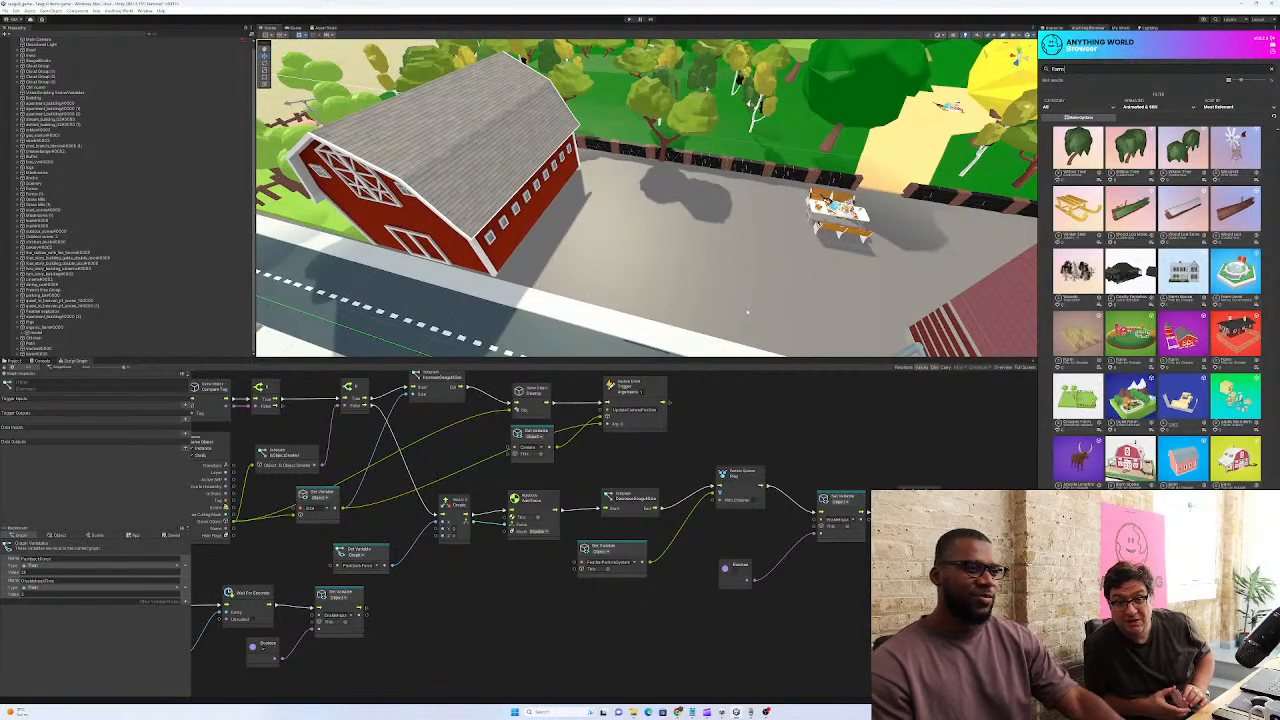
right_click_drag(669, 272, 778, 266)
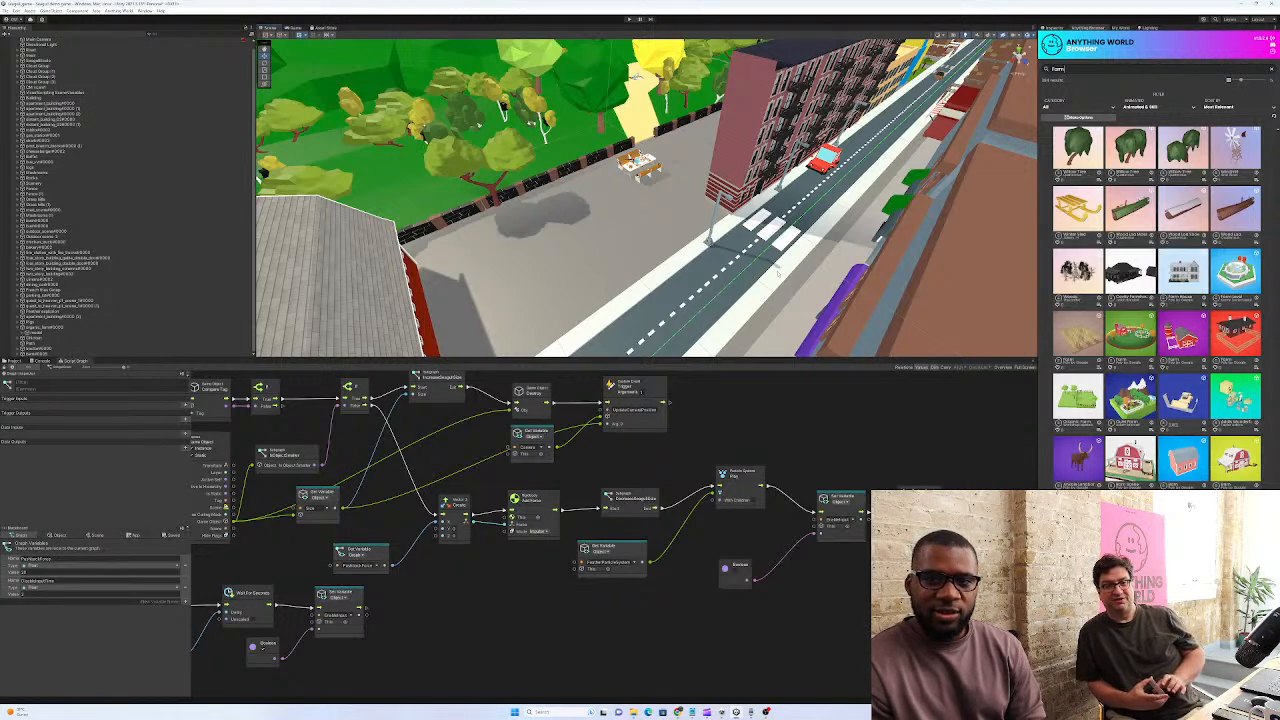
Search the Anything World model library for "Chicken" and filter the models to still ones only
right_click_drag(778, 266, 562, 257)
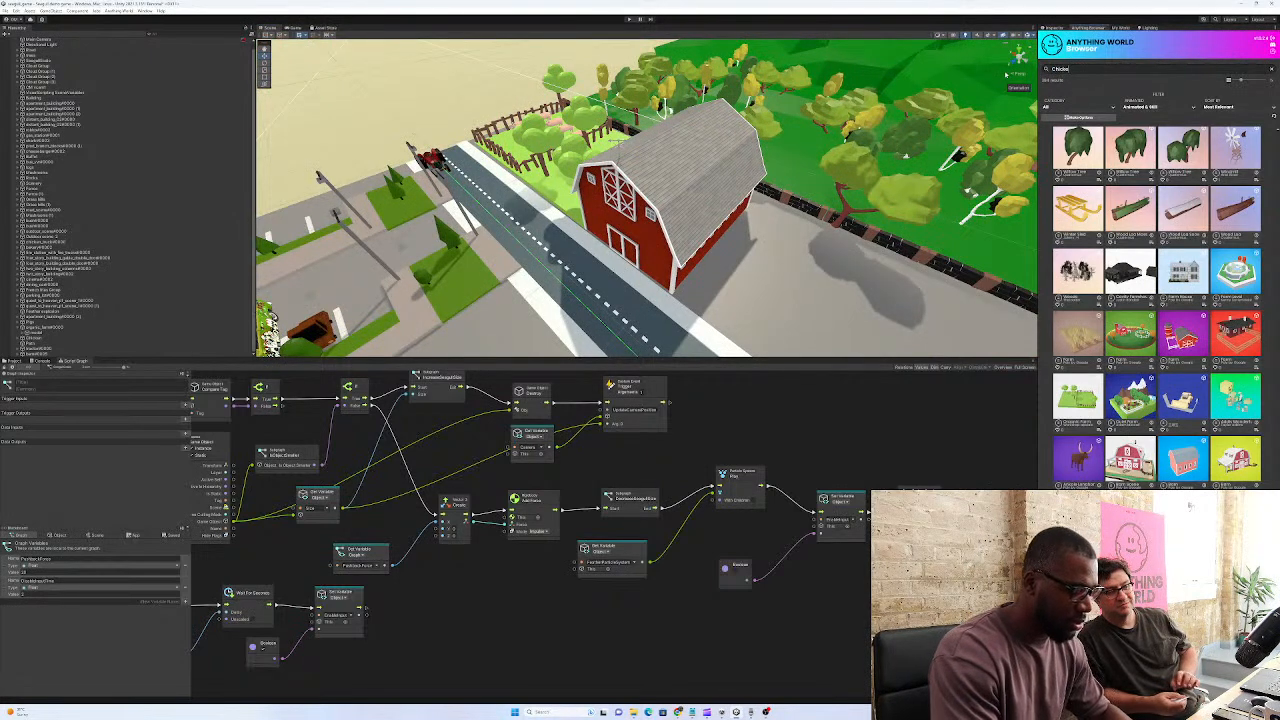
type("Chicken")
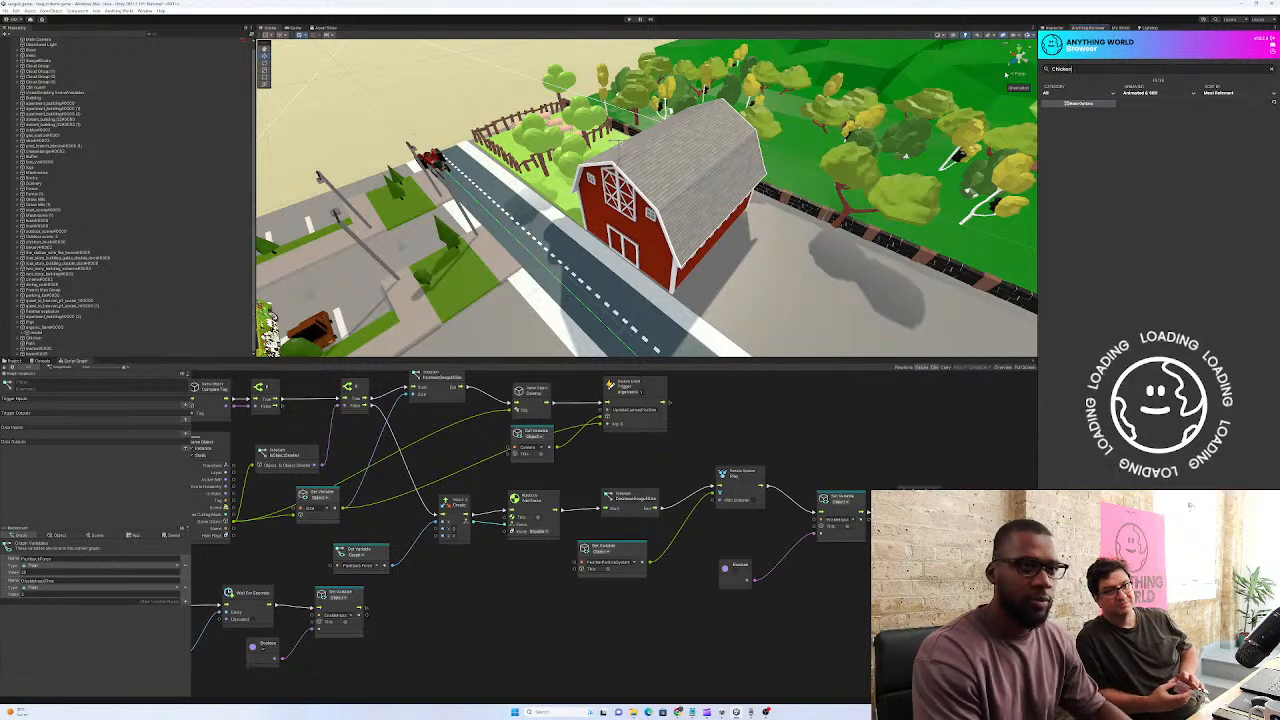
left_click(1145, 107)
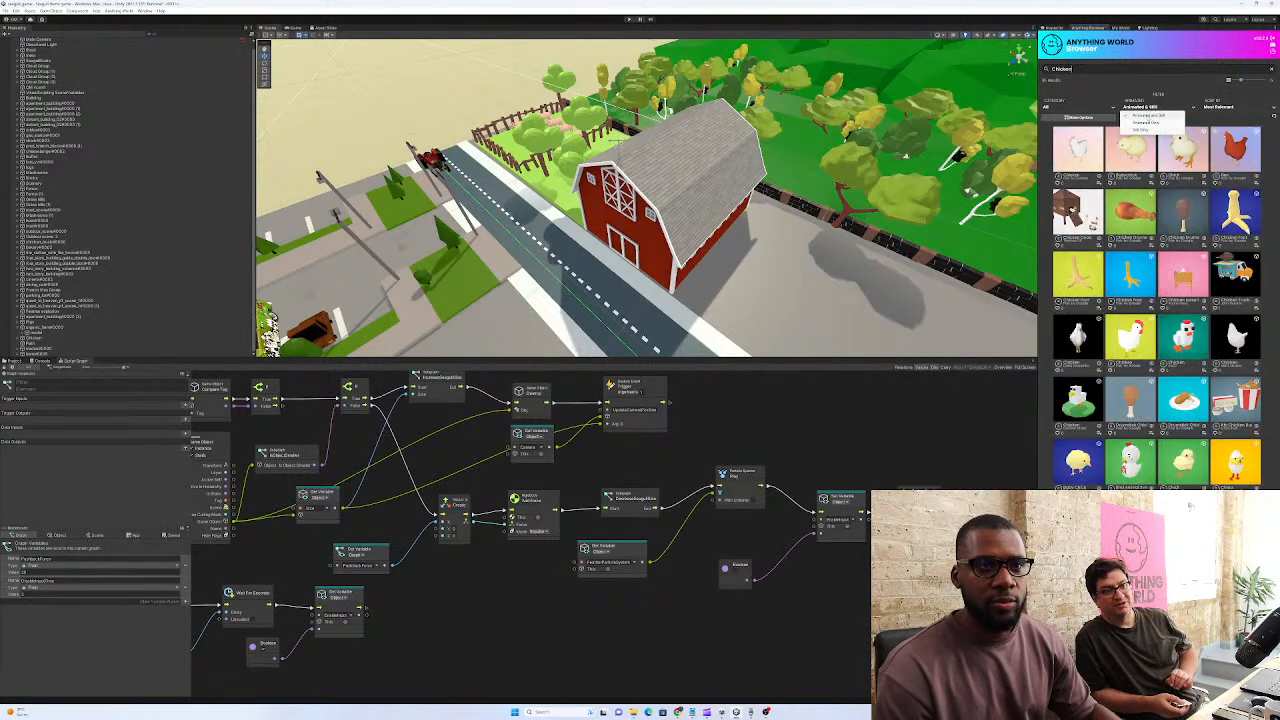
left_click(1145, 128)
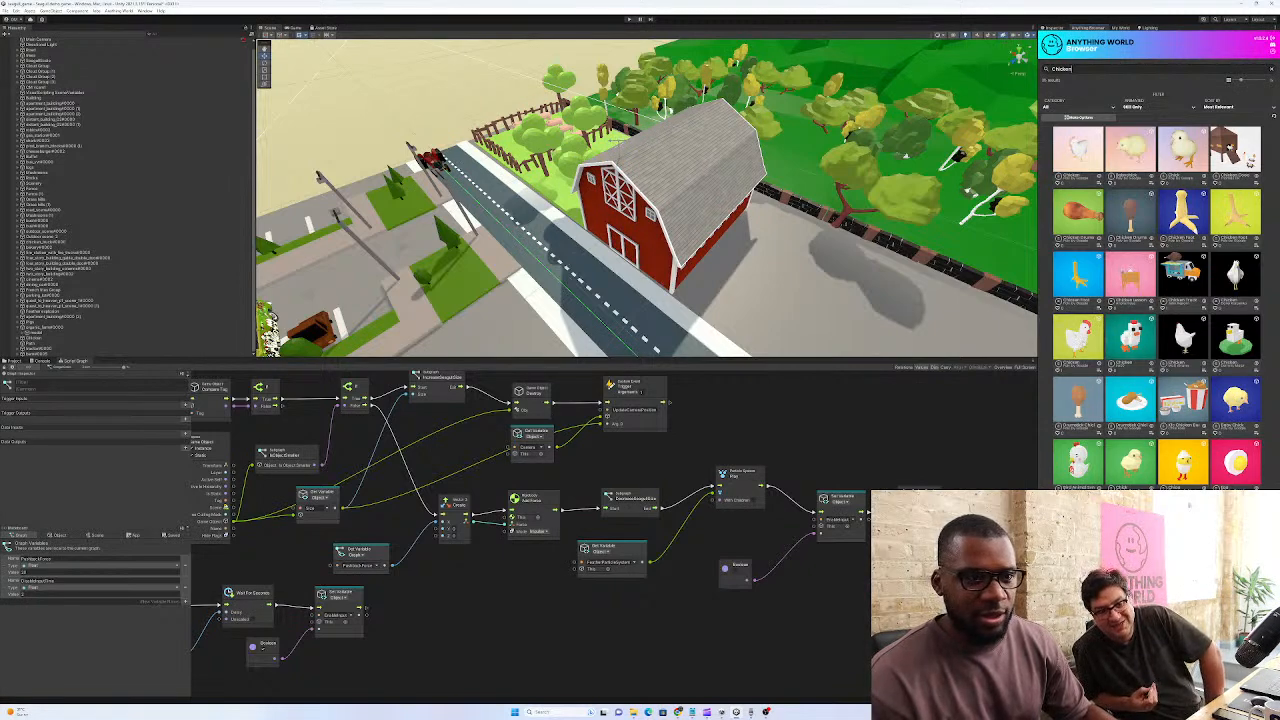
Focus on the newly added chicken model and delete it from the scene
right_click_drag(681, 238, 872, 203)
scroll(78, 325, "down", 1)
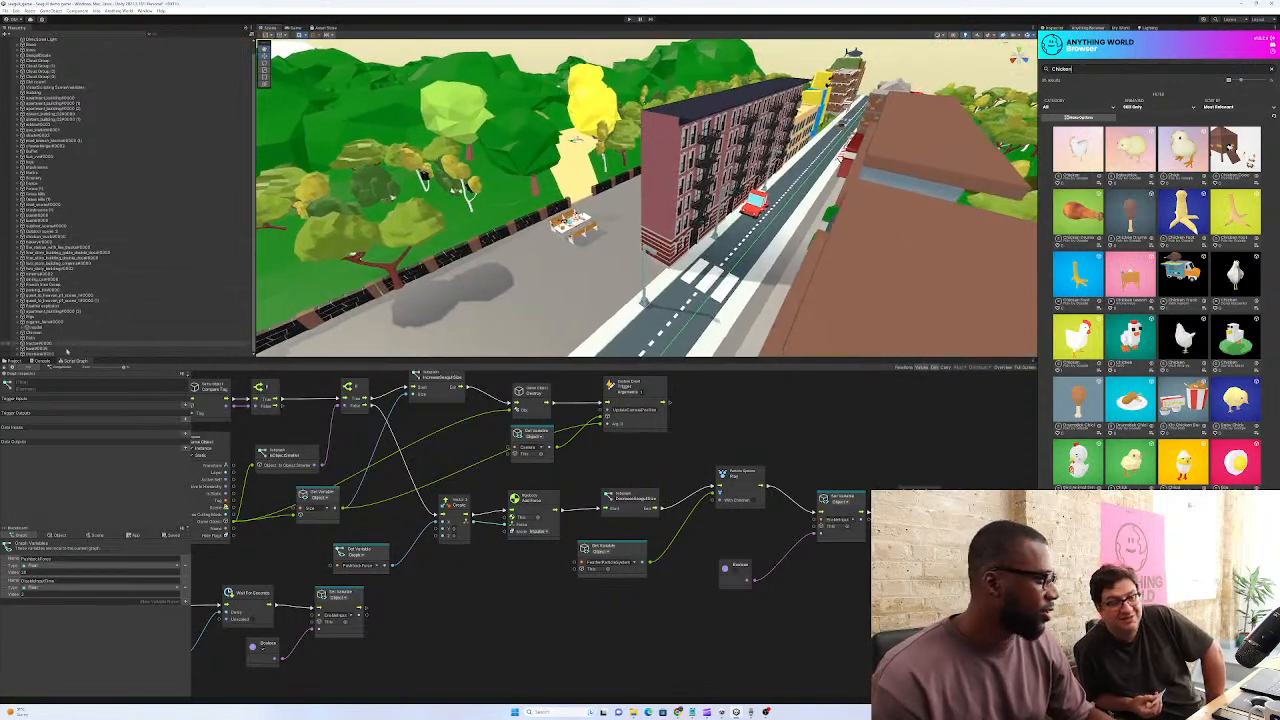
left_click(72, 353)
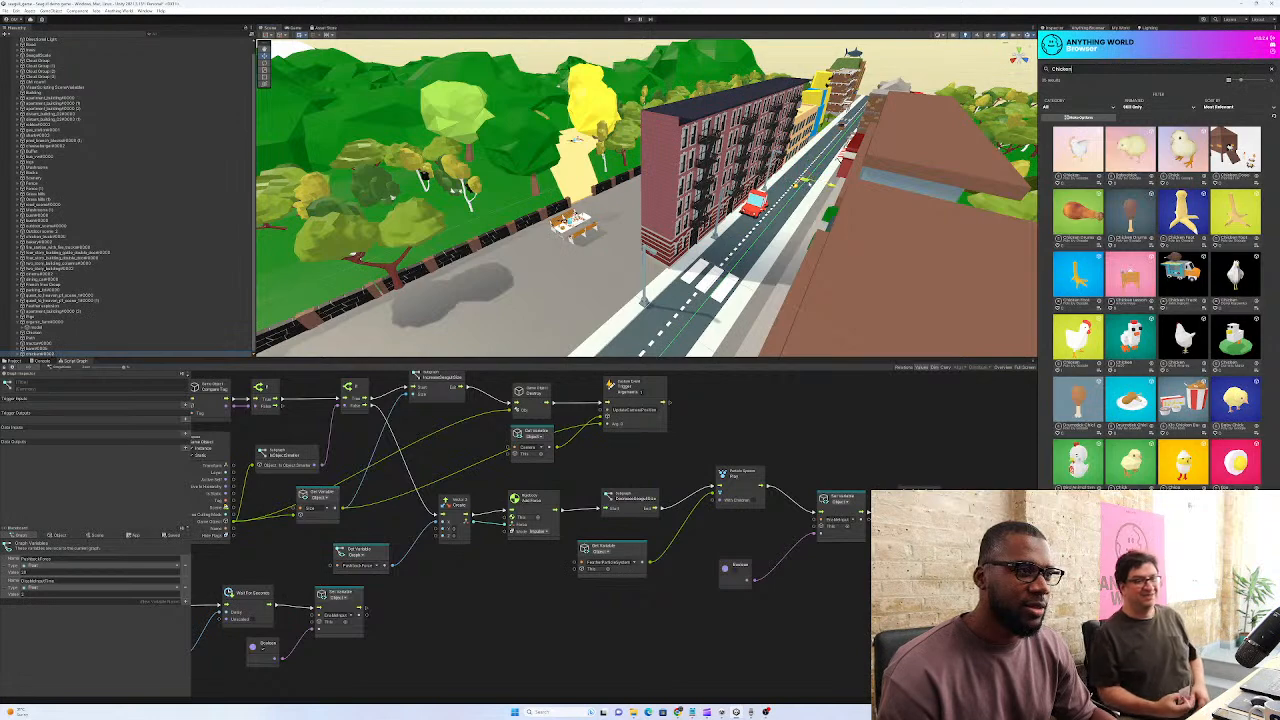
key("f")
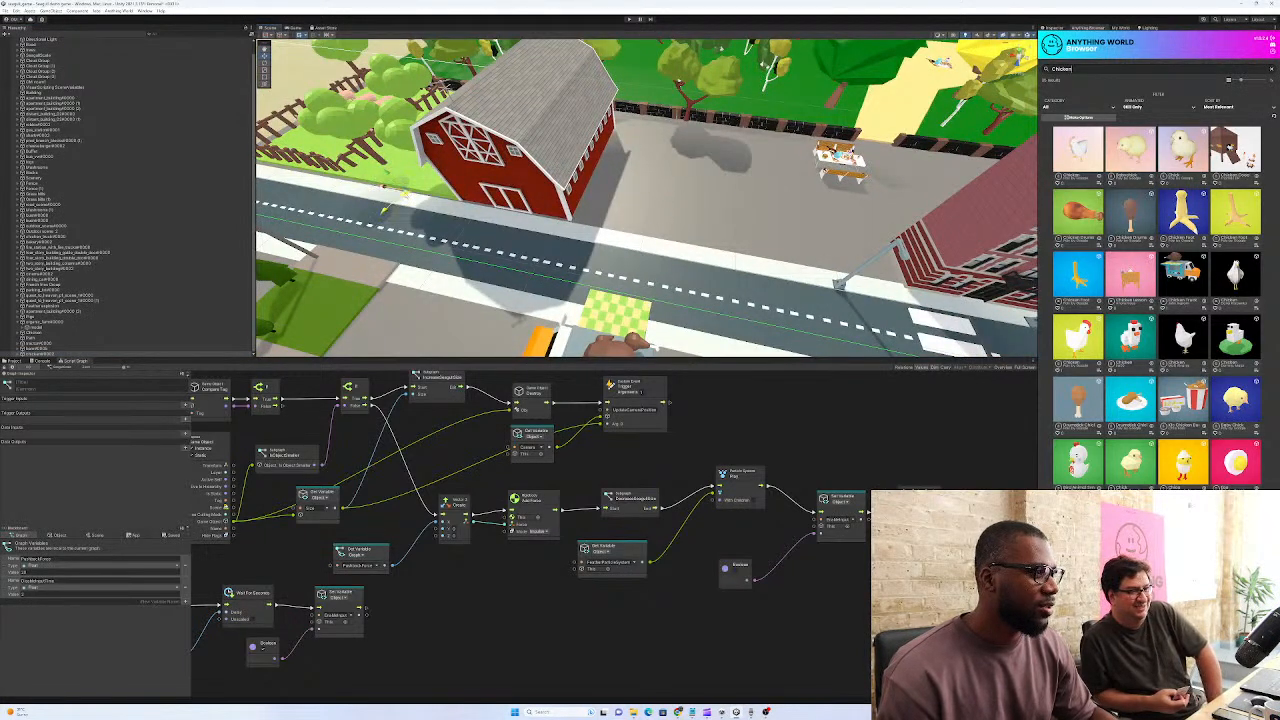
right_click_drag(450, 195, 300, 166)
key("w")
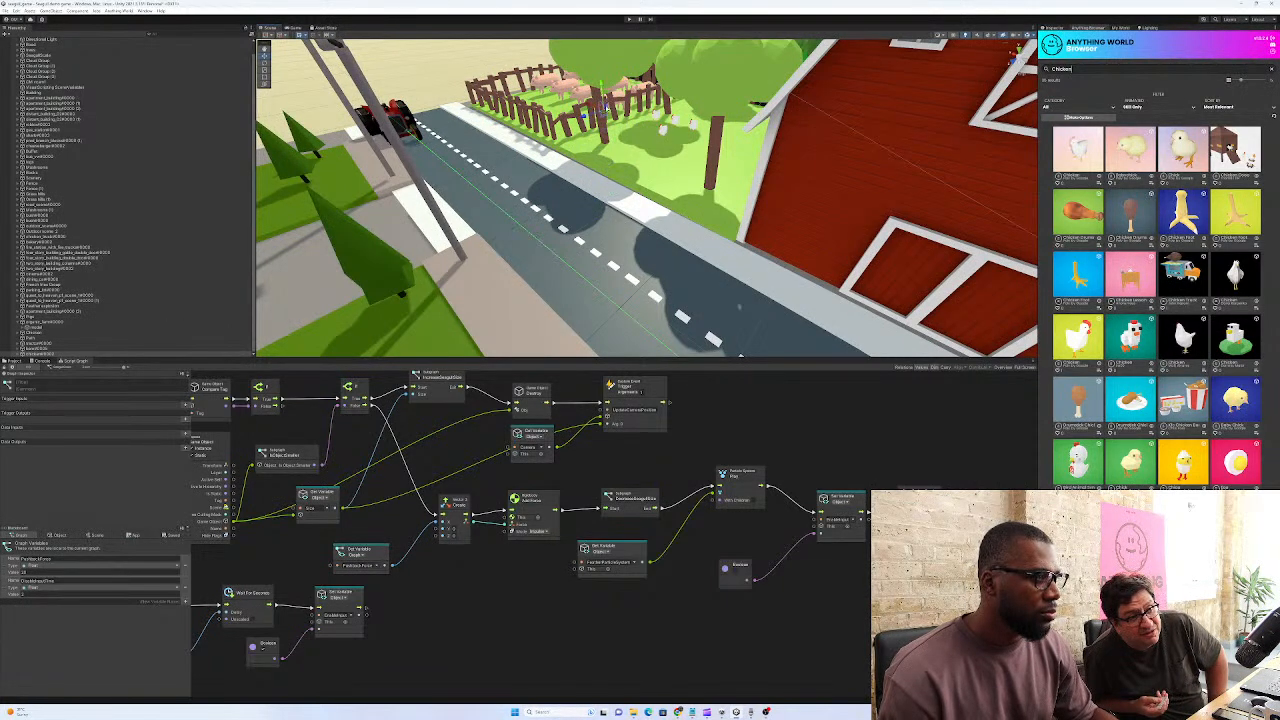
right_click_drag(537, 258, 651, 197)
right_click(55, 355)
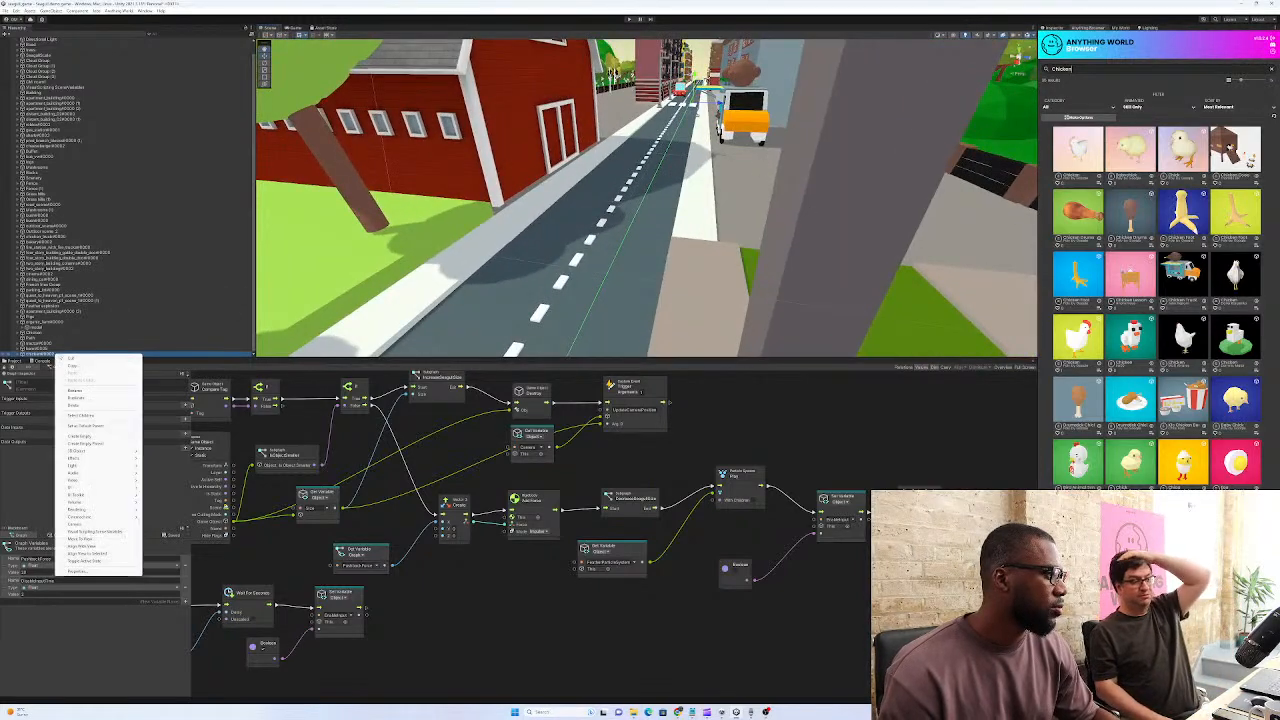
left_click(86, 406)
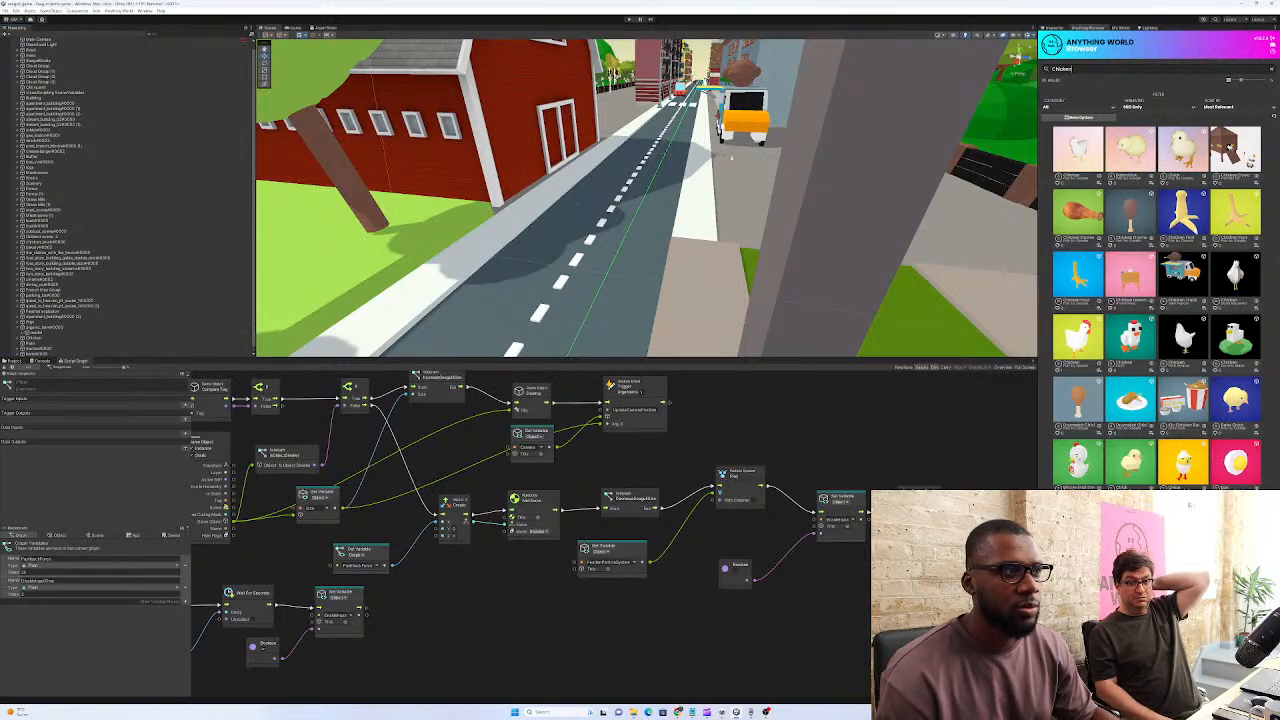
Find the other added chicken model on the road and remove it from the scene
scroll(66, 349, "down", 1)
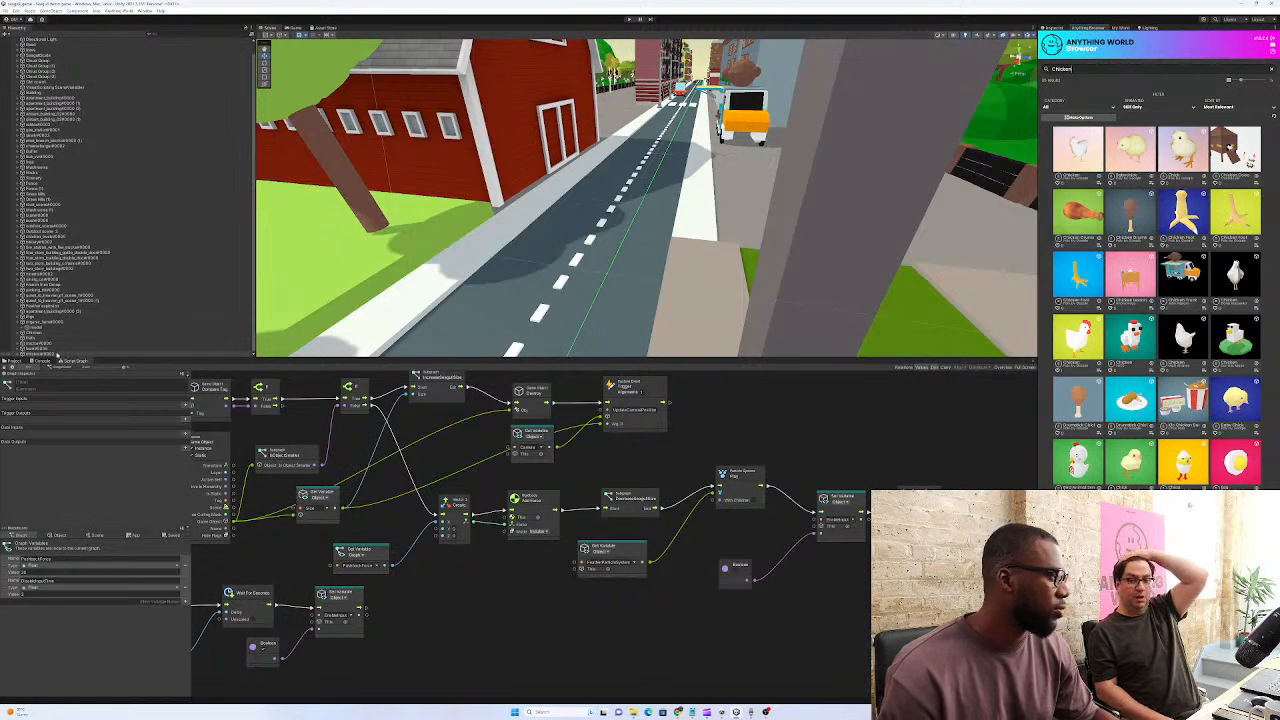
double_click(57, 354)
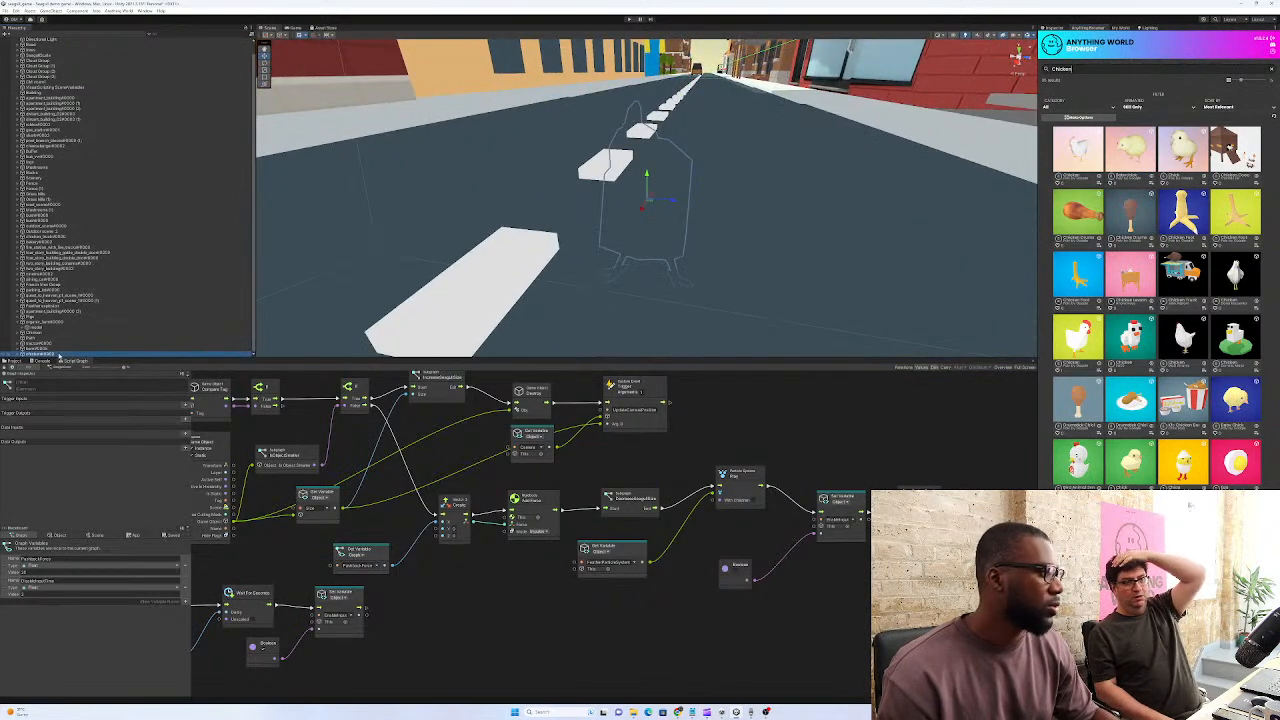
right_click(57, 354)
left_click(88, 407)
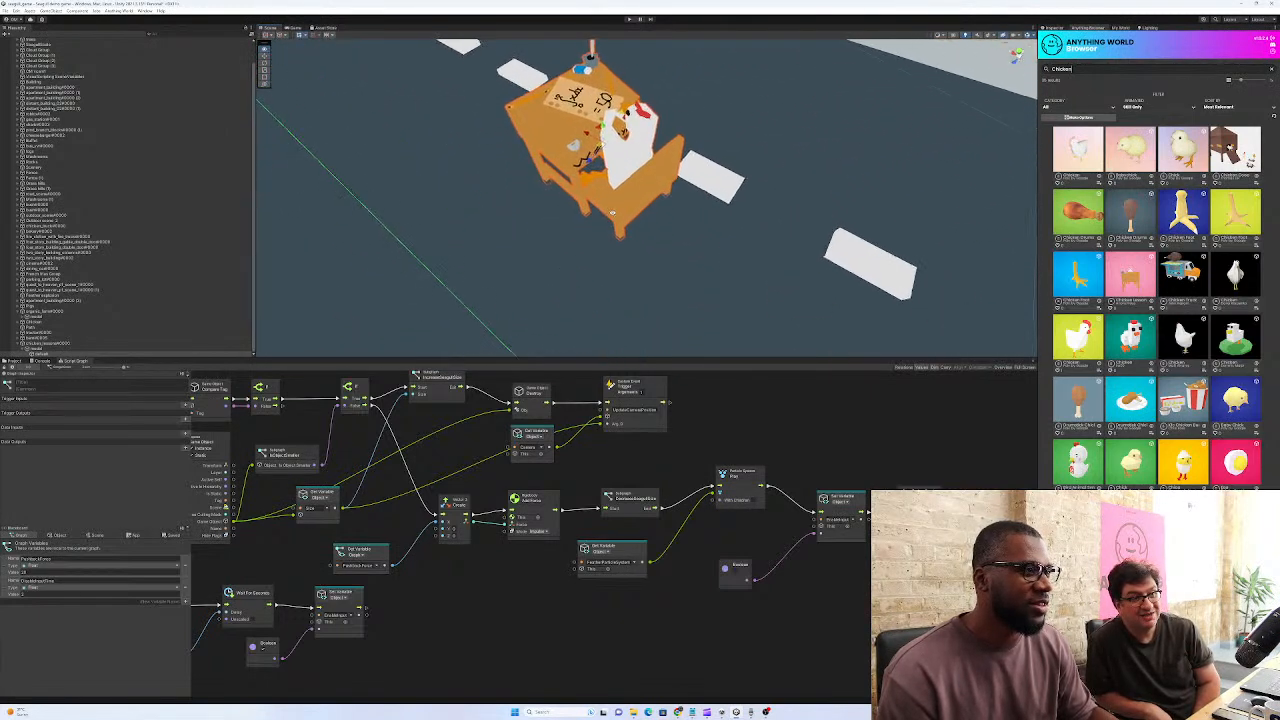
Move the model of the chicken at its wooden desk along the road and place it on the back of the red tractor
right_click_drag(400, 275, 363, 220)
left_click(79, 339)
left_click(79, 344)
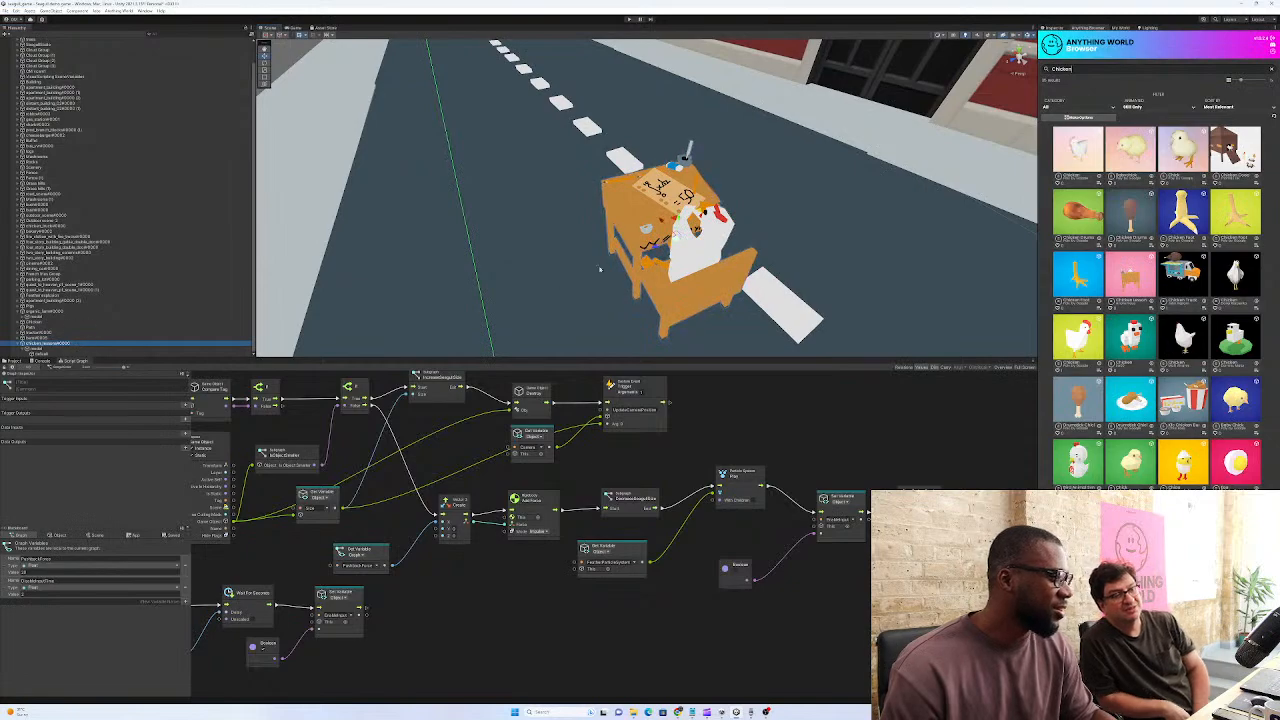
right_click_drag(700, 125, 488, 44)
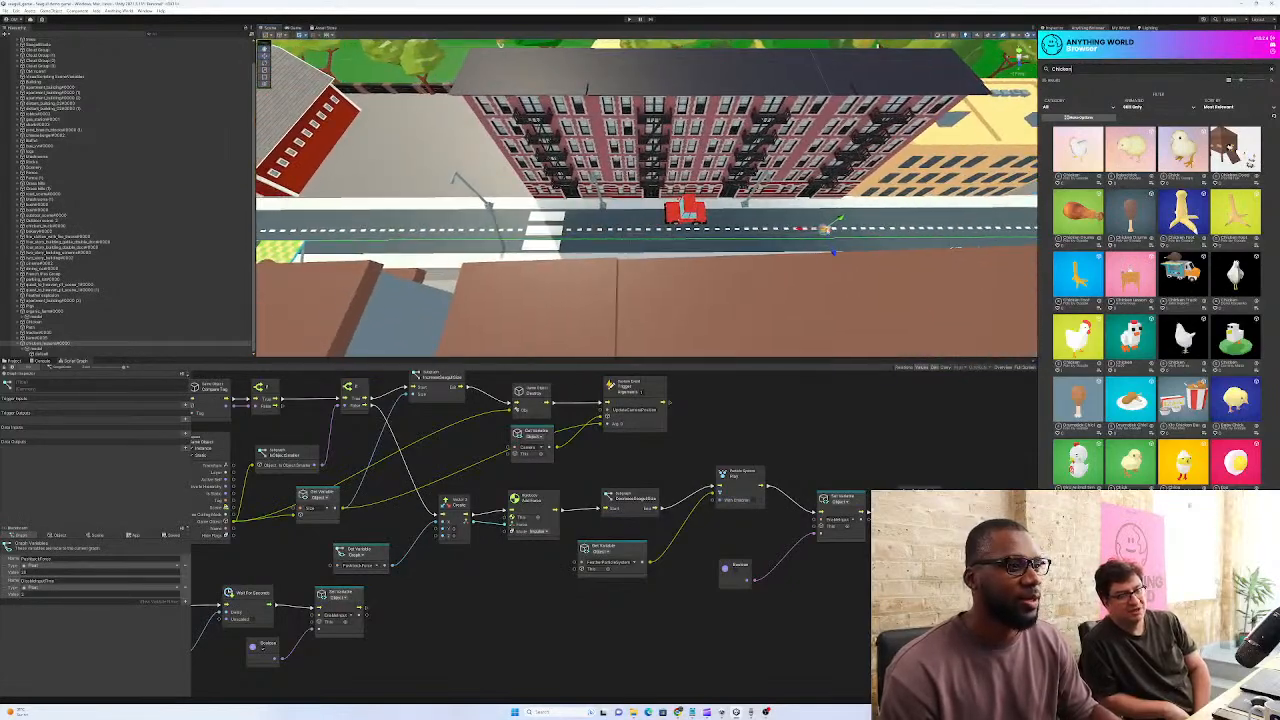
right_click_drag(486, 184, 387, 176)
scroll(691, 229, "up", 3)
middle_click_drag(691, 229, 687, 276)
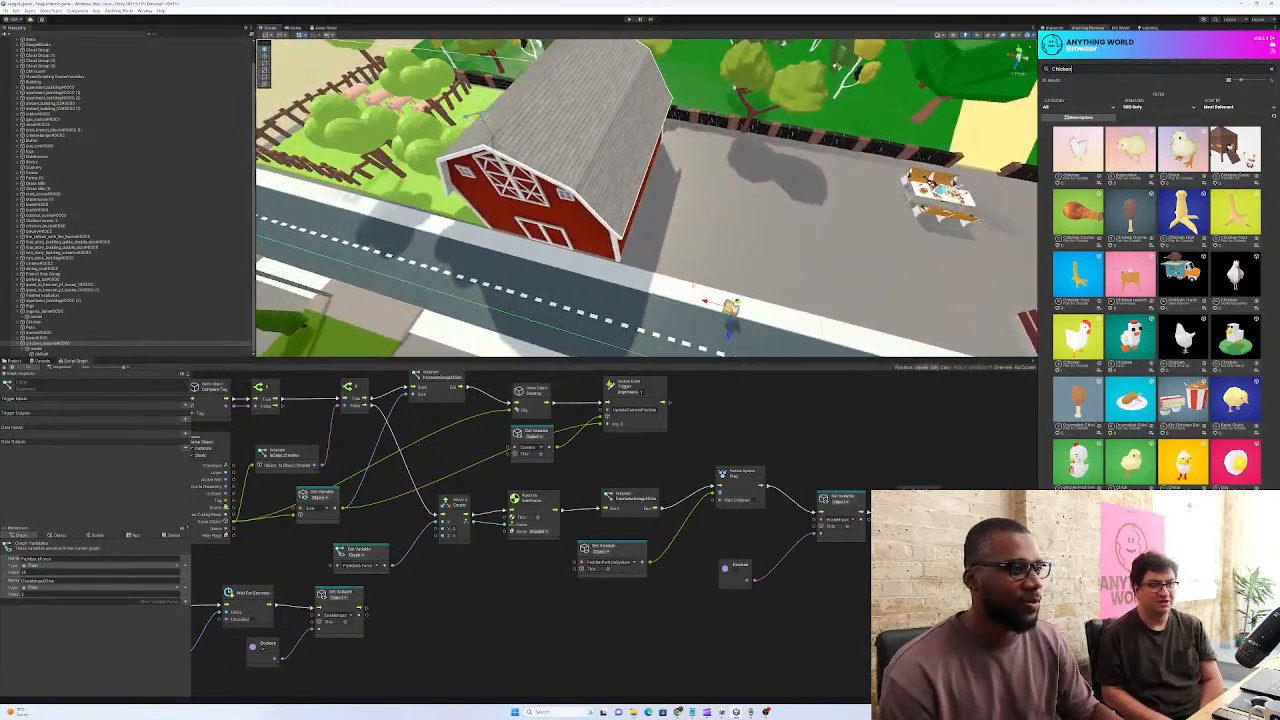
right_click_drag(340, 197, 770, 332)
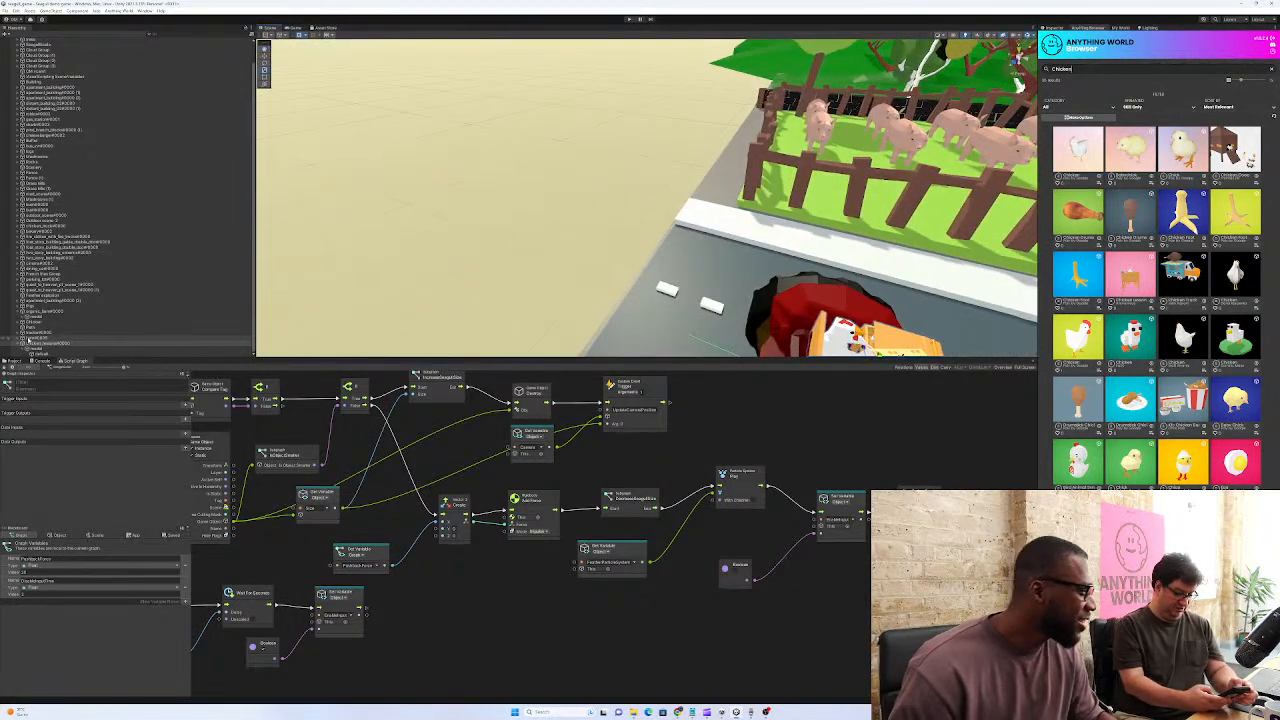
Order the chicken desk model directly above the tractor in the object list and test-play the scene
left_click(6, 346)
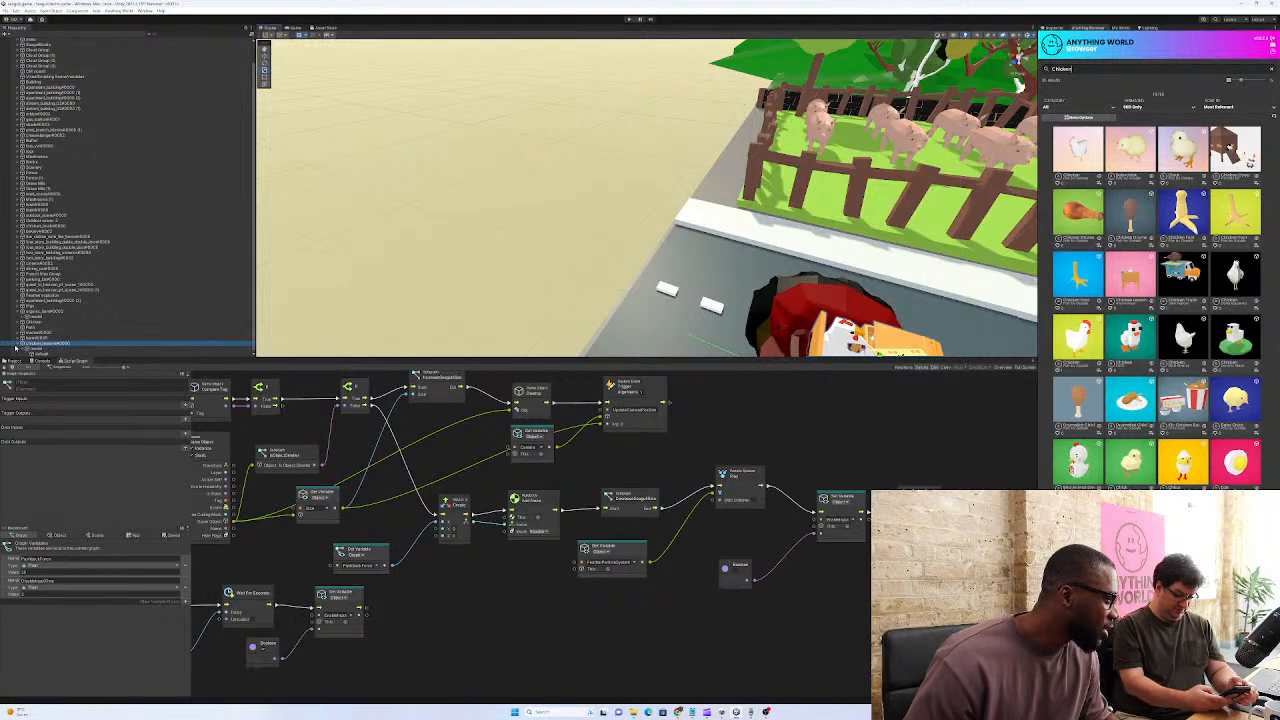
left_click(18, 345)
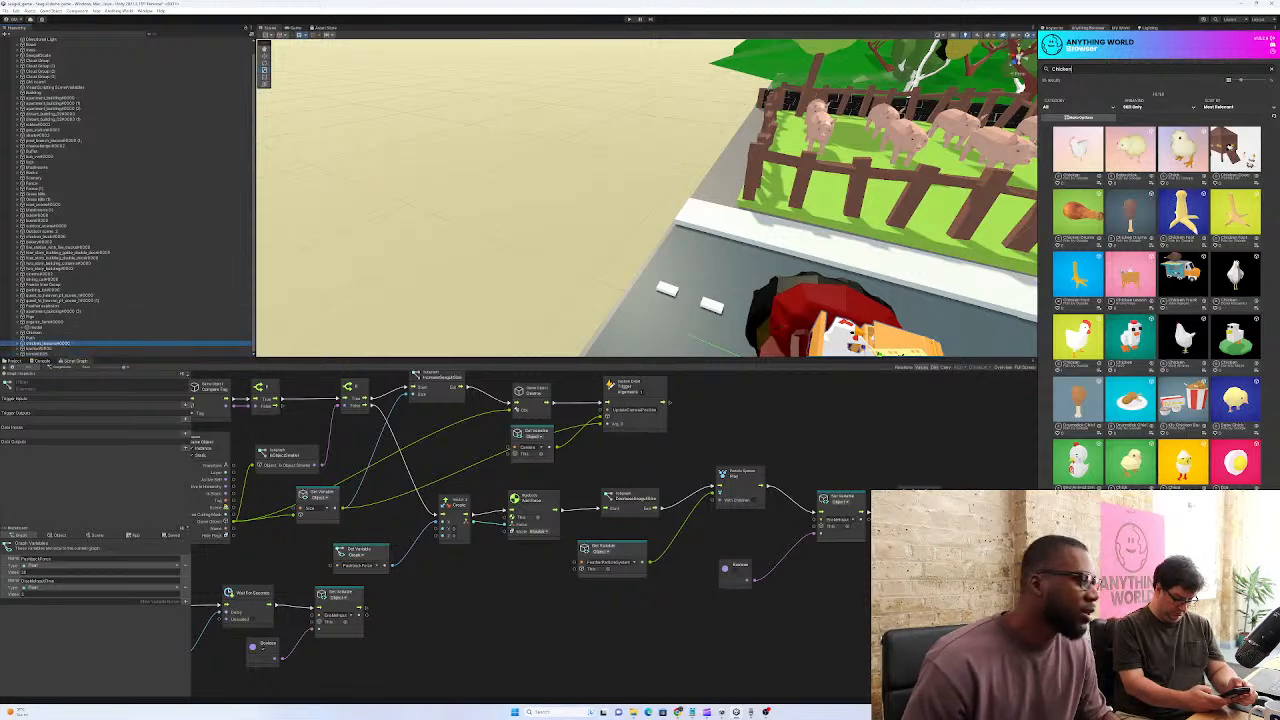
left_click(629, 19)
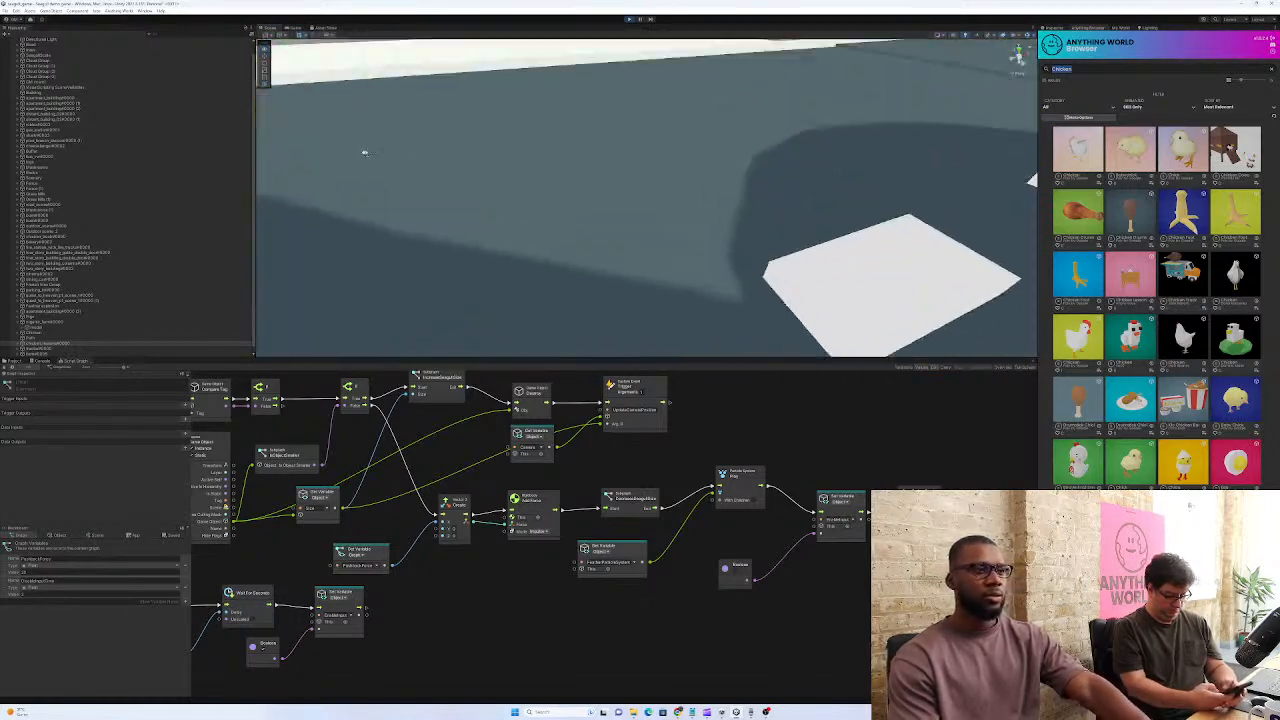
left_click(629, 20)
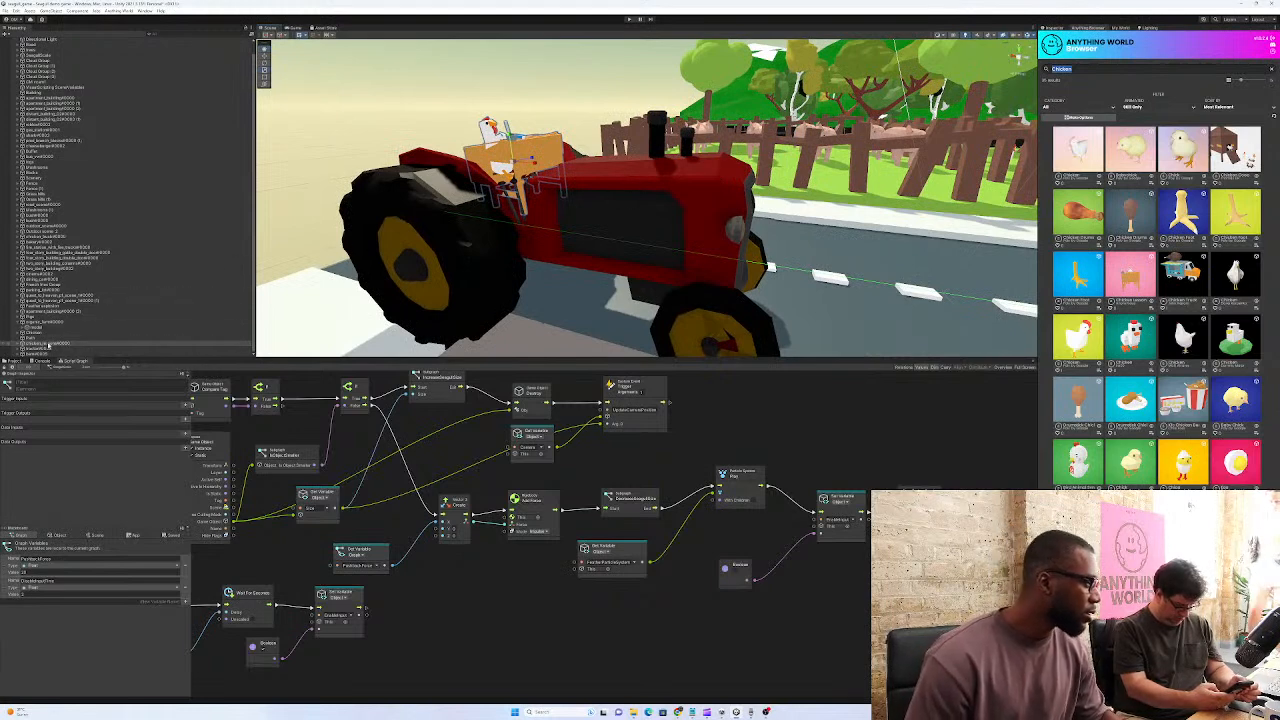
Copy the red tractor's Path Follower component
left_click(45, 350)
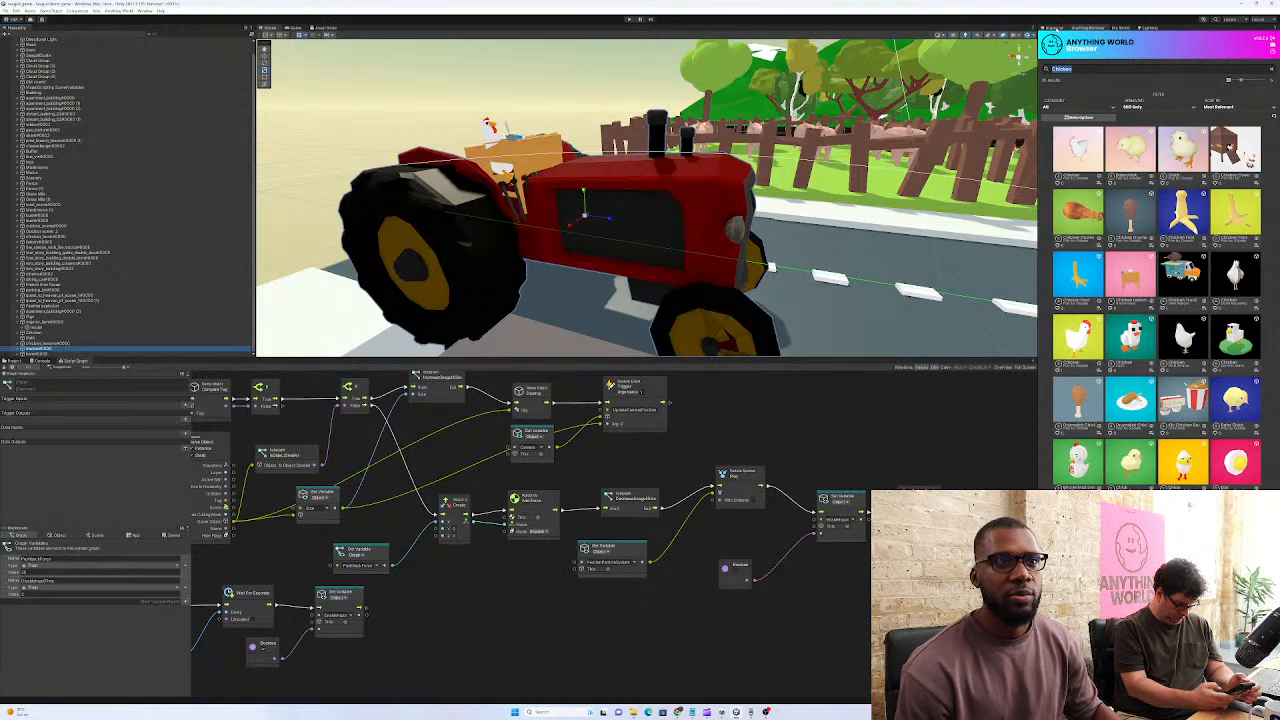
left_click(1057, 29)
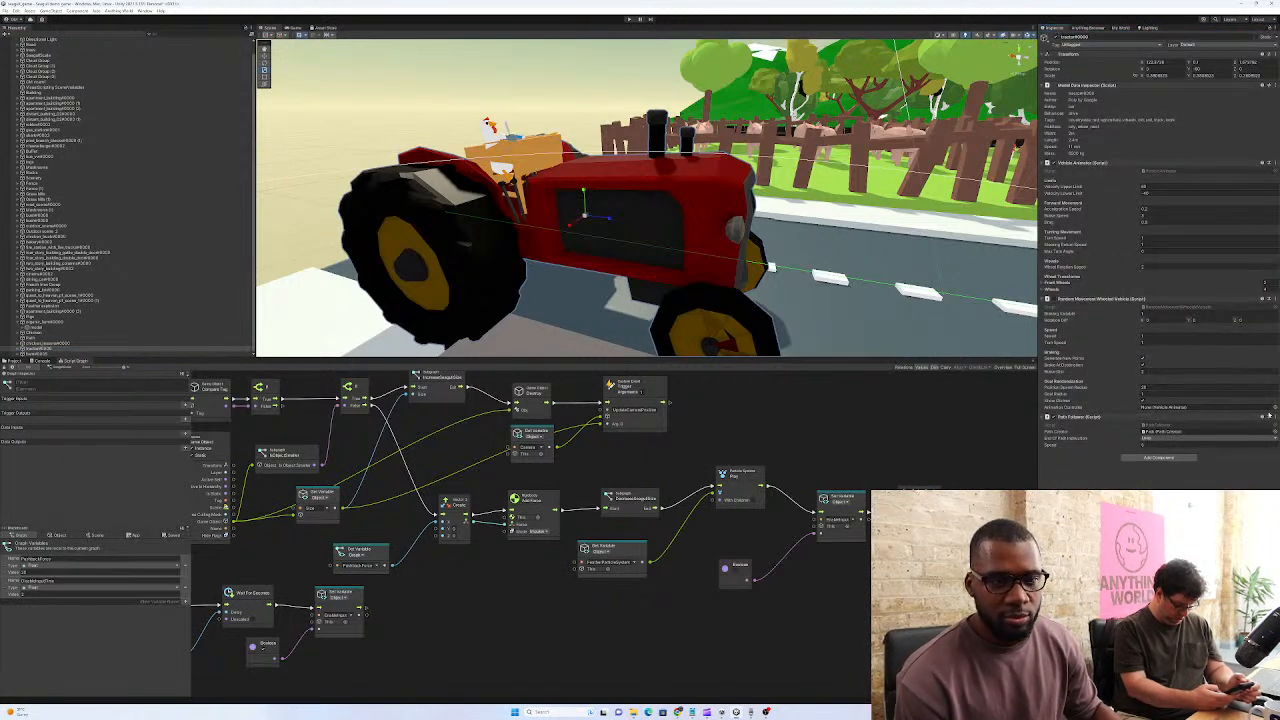
left_click(1276, 421)
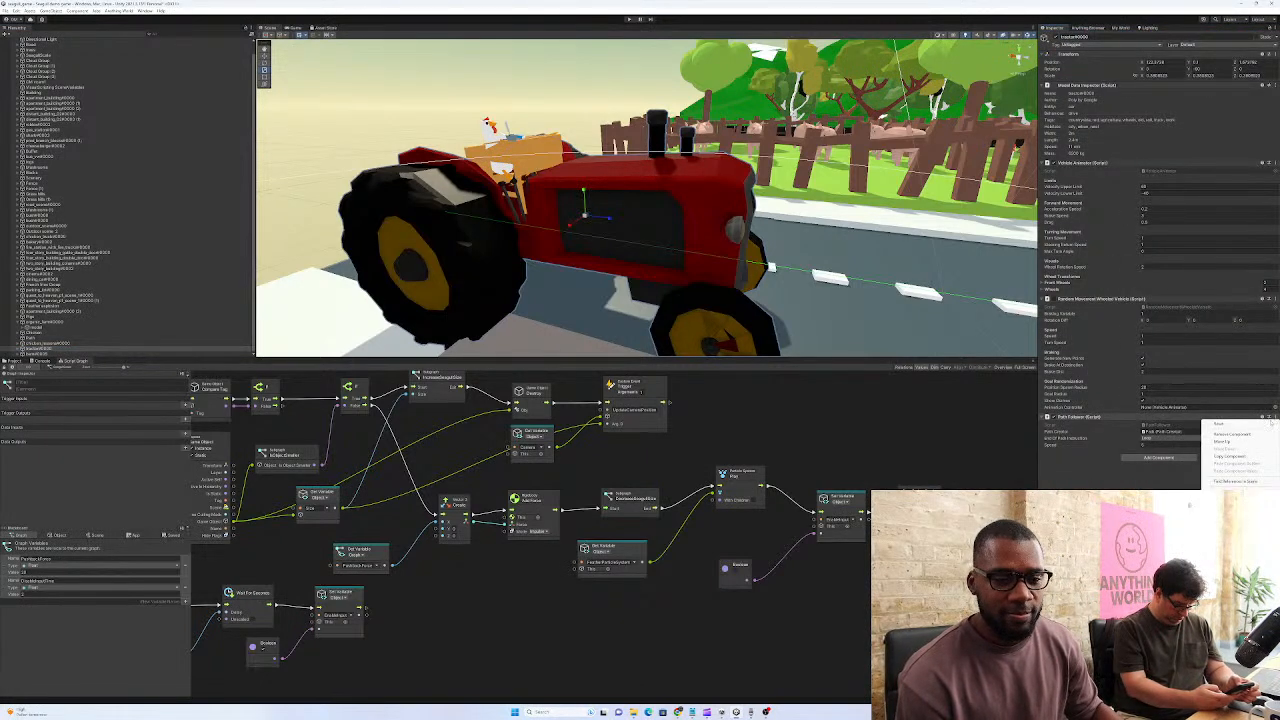
left_click(1228, 456)
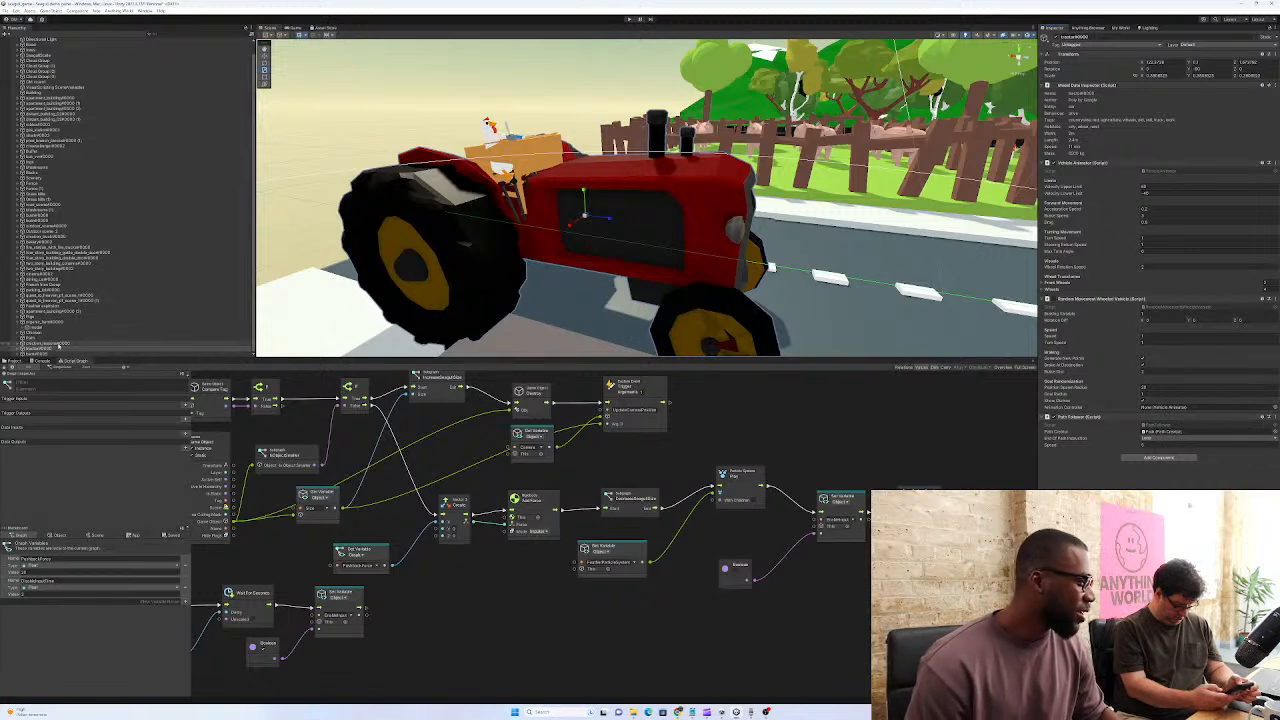
Make the chicken desk model a child of the tractor so that it travels along with it
left_click(45, 344)
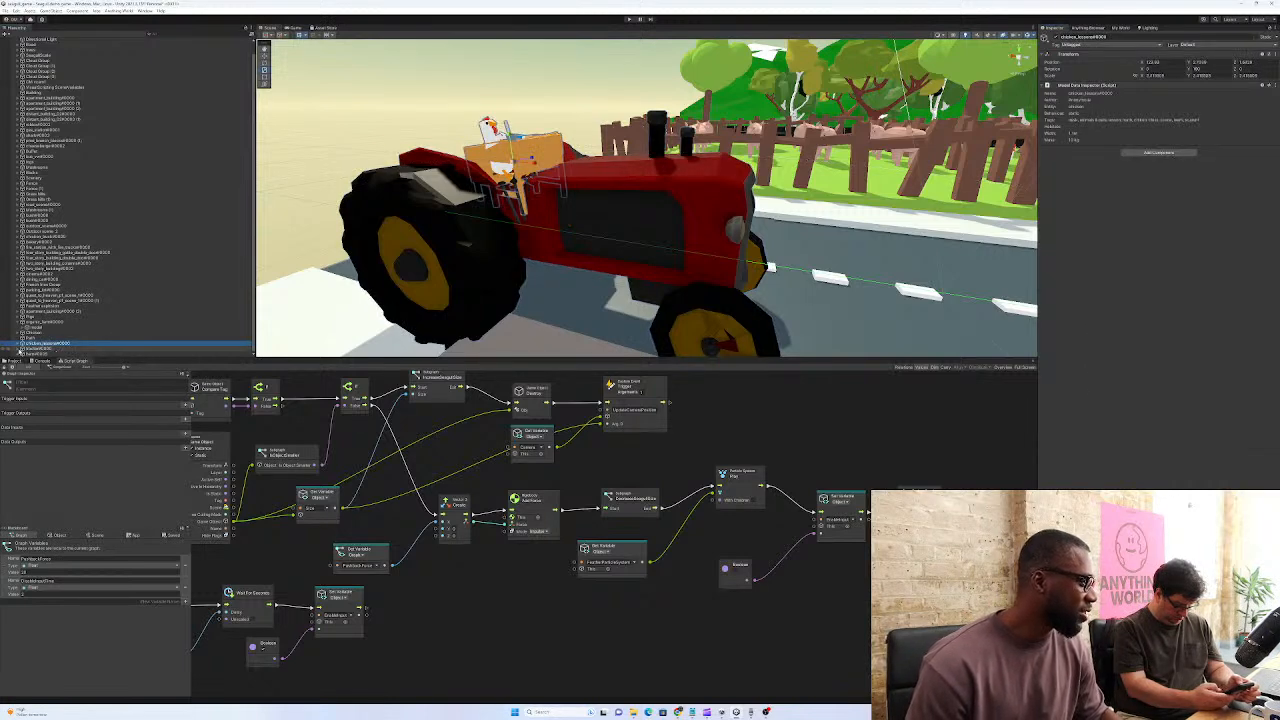
left_click(17, 349)
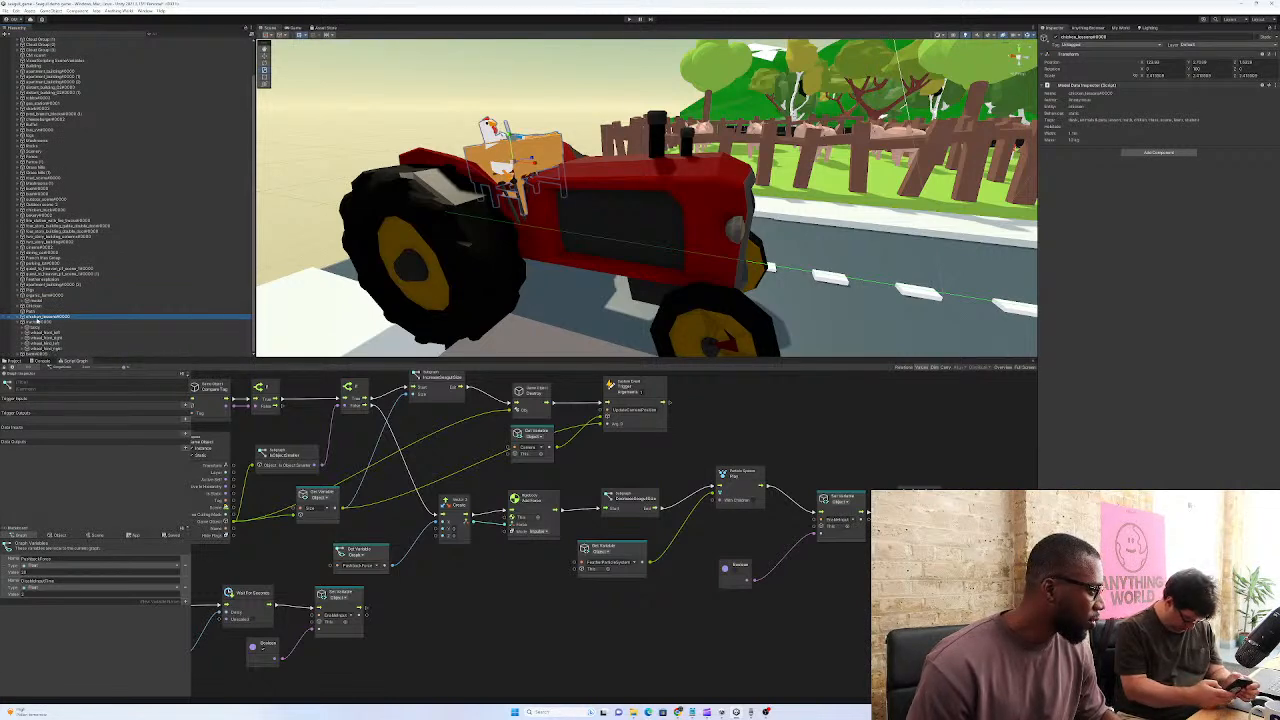
left_click_drag(32, 317, 30, 324)
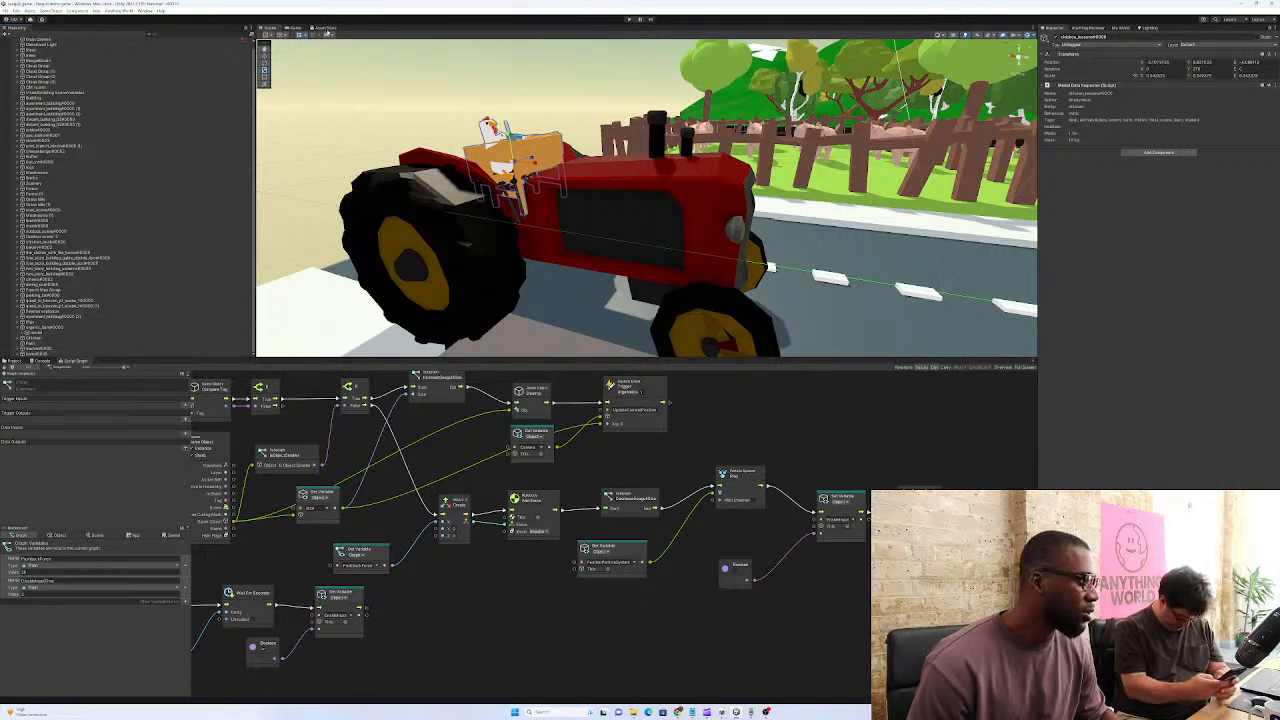
Test-play the game and watch in the scene view how the tractor carries the chicken along the street
left_click(629, 19)
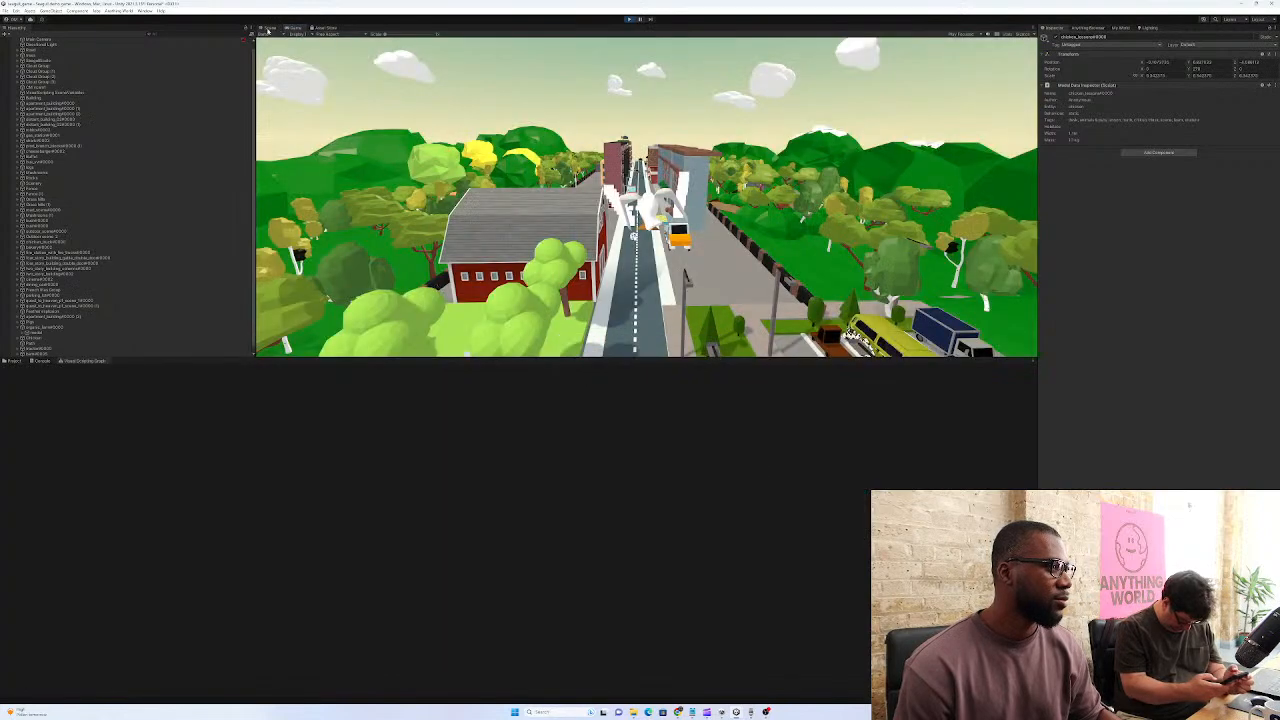
left_click(267, 28)
right_click_drag(560, 200, 597, 102)
key("w")
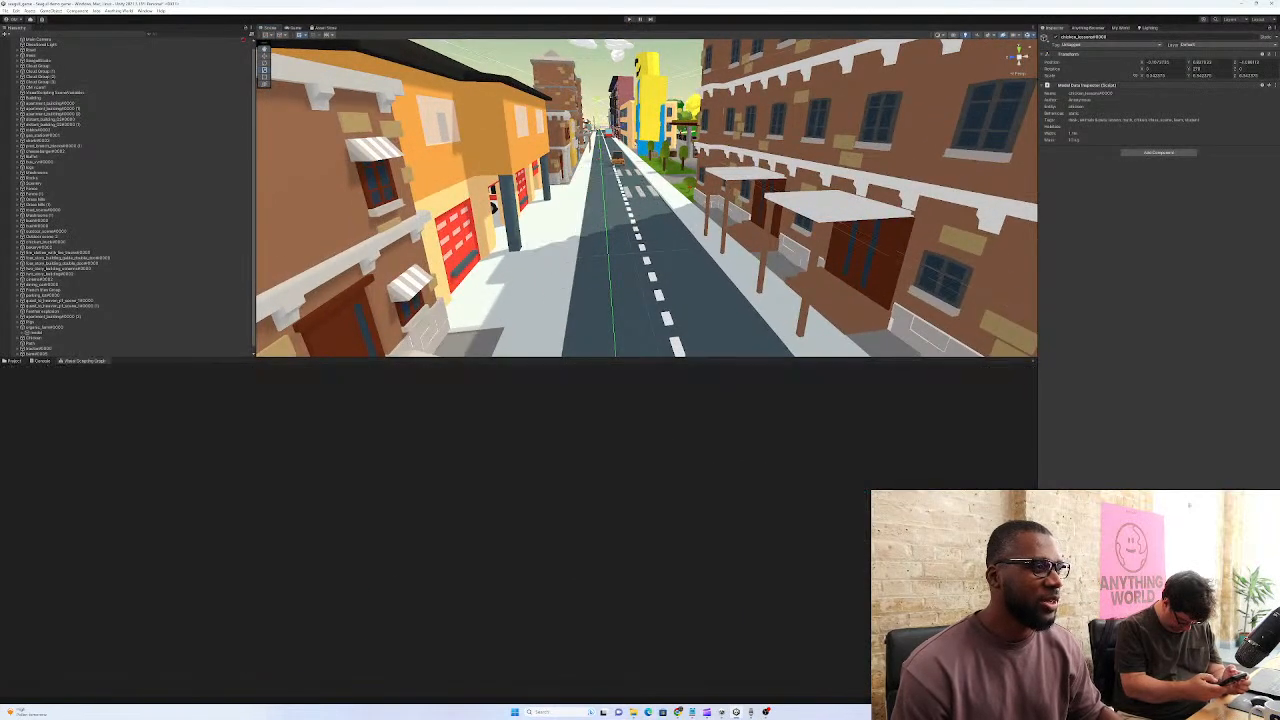
right_click_drag(646, 190, 622, 184)
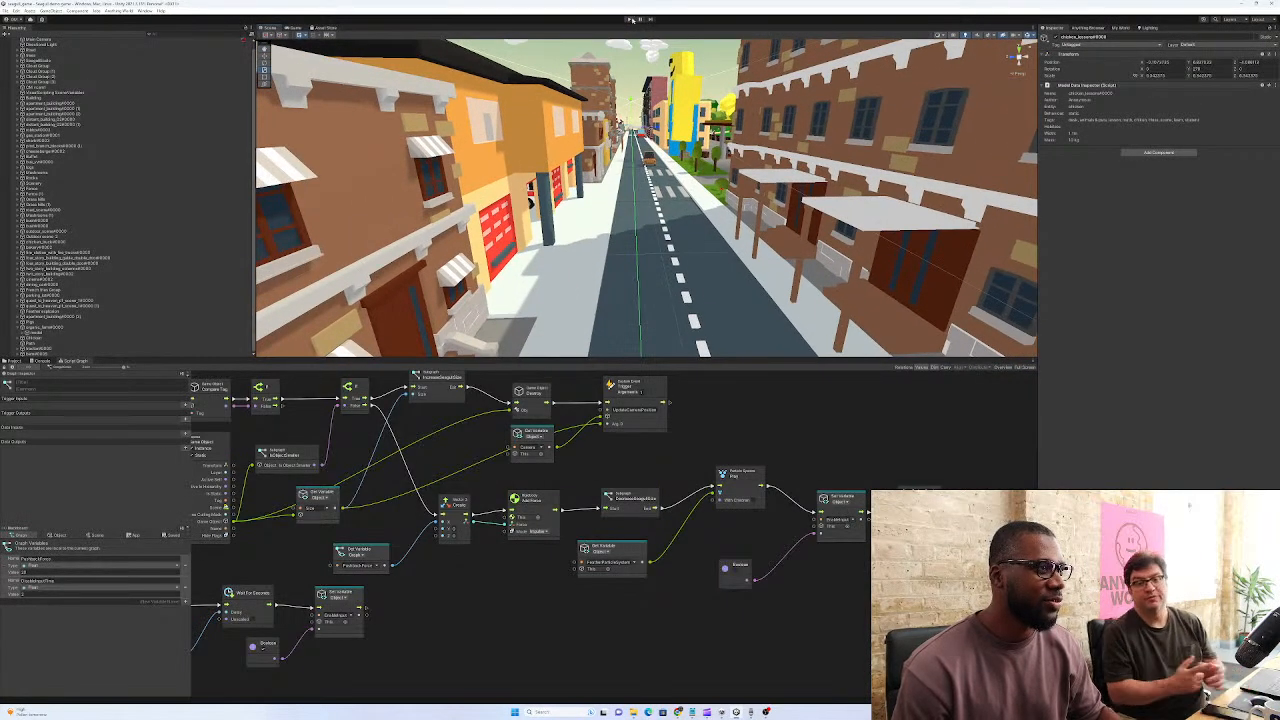
left_click(631, 19)
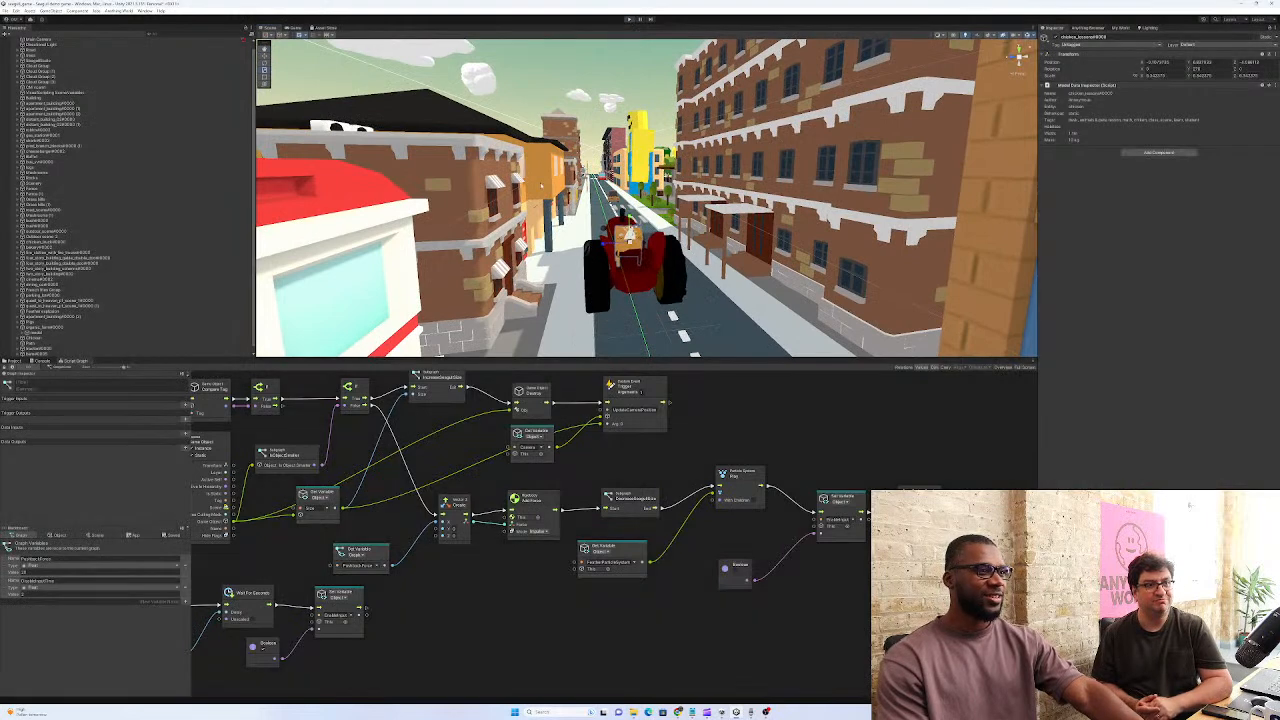
Lower the tractor's Path object toward the road surface and check its height along the street
left_click(40, 343)
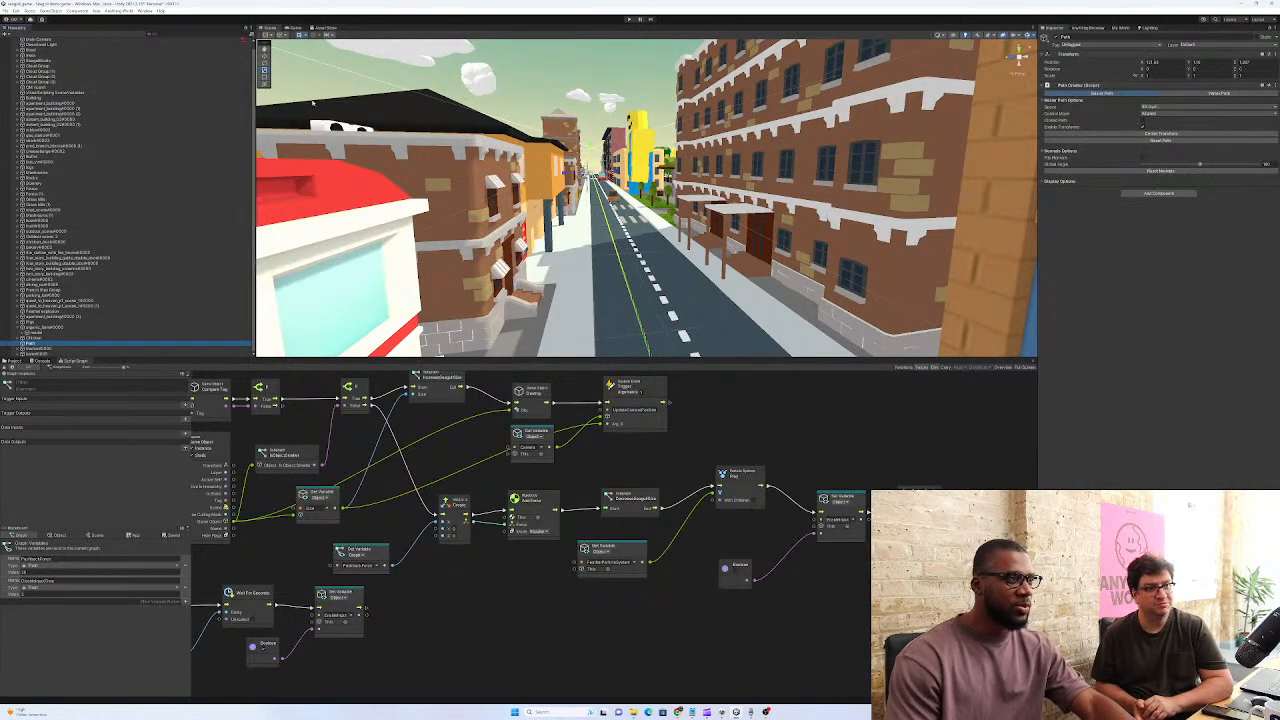
left_click(265, 57)
left_click_drag(591, 149, 591, 153)
middle_click_drag(600, 190, 600, 245)
right_click_drag(600, 200, 616, 190)
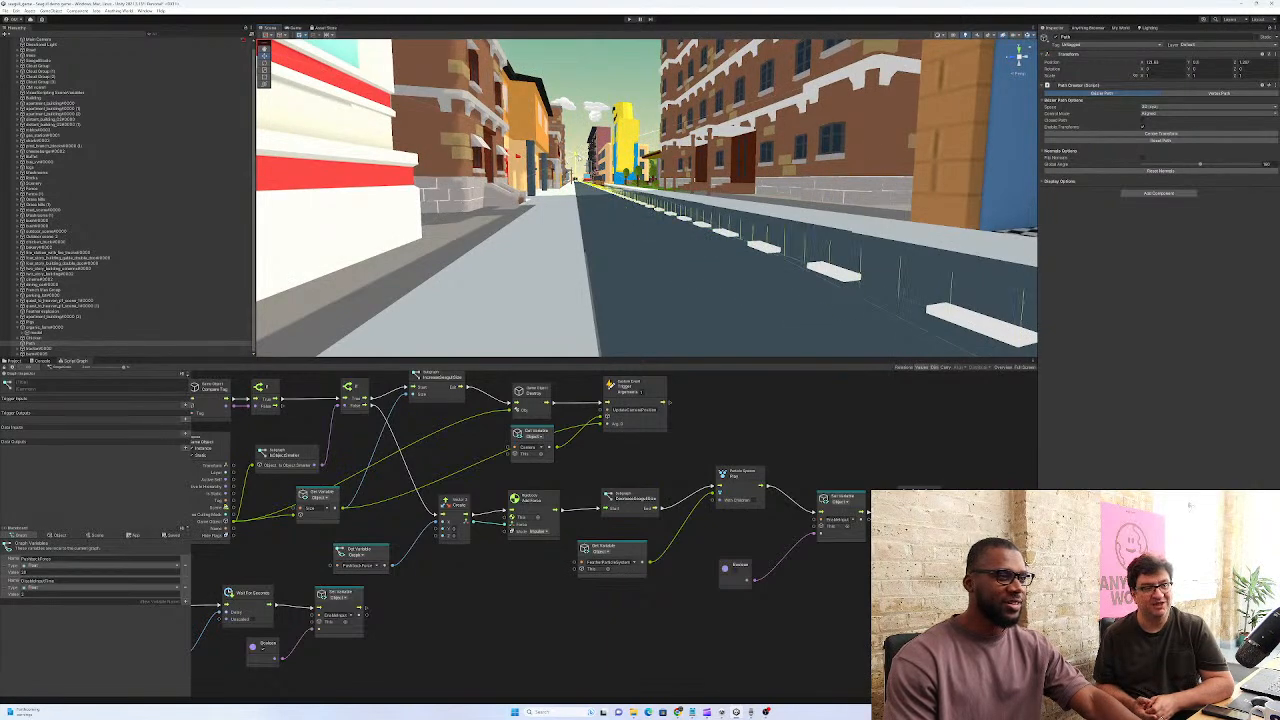
mouse_move(600, 200)
right_mouse_down()
mouse_move(616, 194)
mouse_move(600, 184)
right_mouse_up()
right_click_drag(620, 126, 258, 214)
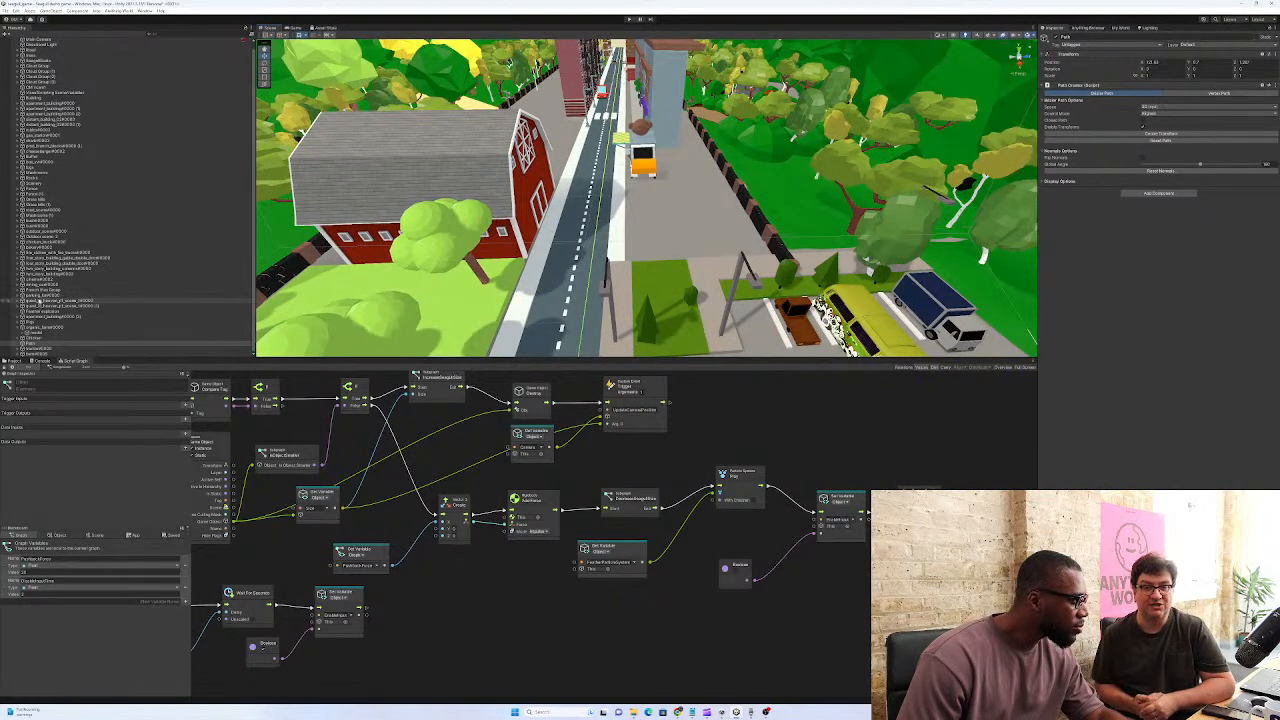
Deactivate the Feather explosion particle object in the scene
left_click(48, 313)
left_click(1056, 37)
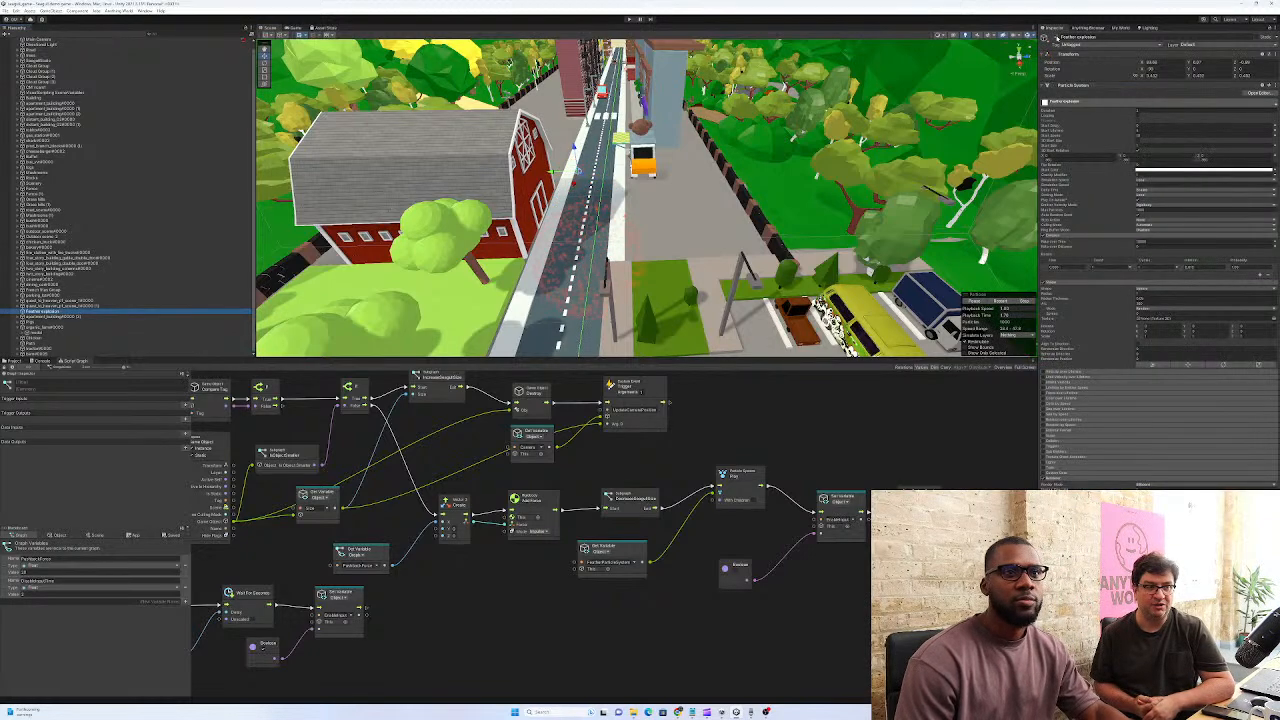
right_click_drag(668, 162, 624, 140)
key("w")
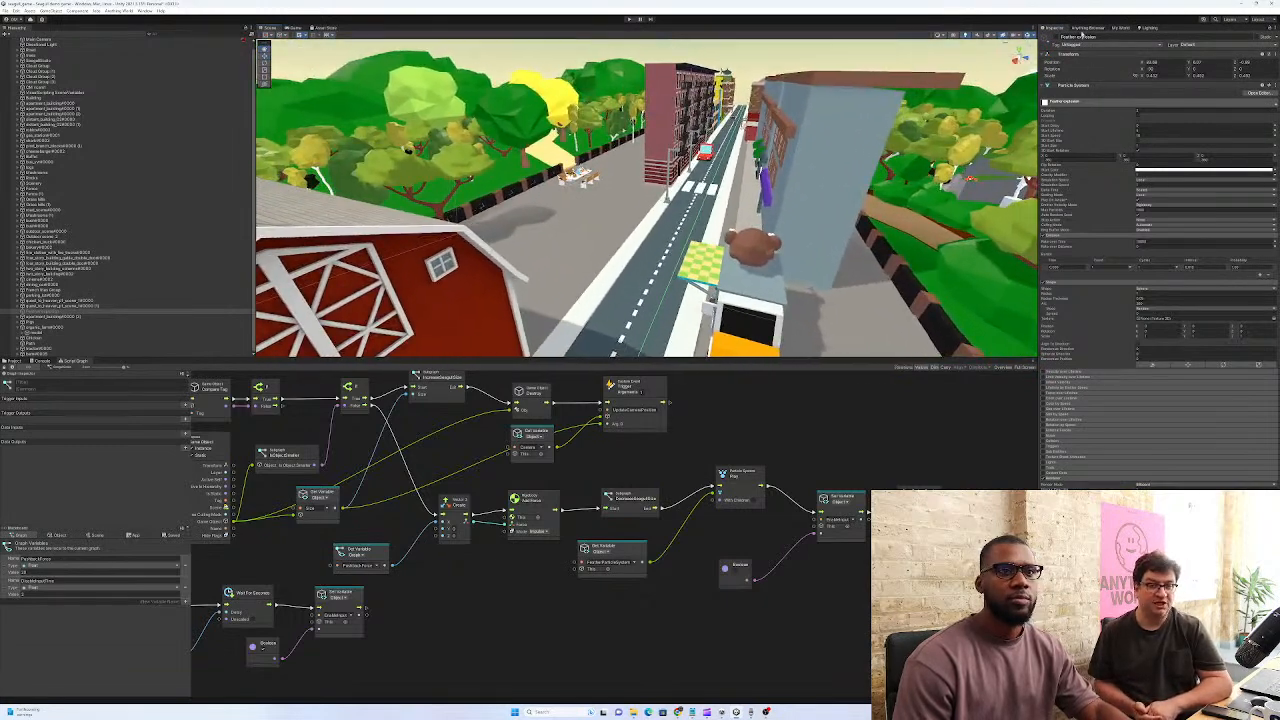
Search the Anything World model library for "store" and "mall", and clear the search text
left_click(1087, 28)
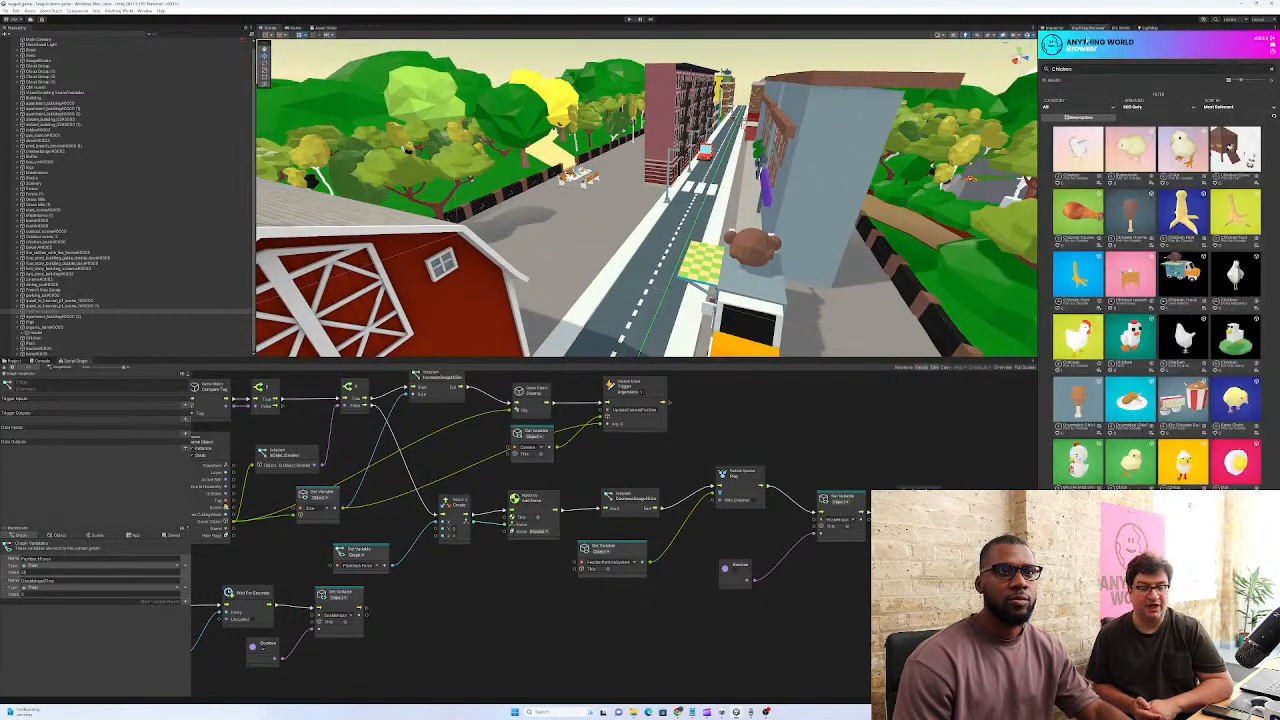
double_click(1064, 69)
type("dtore")
key("Return")
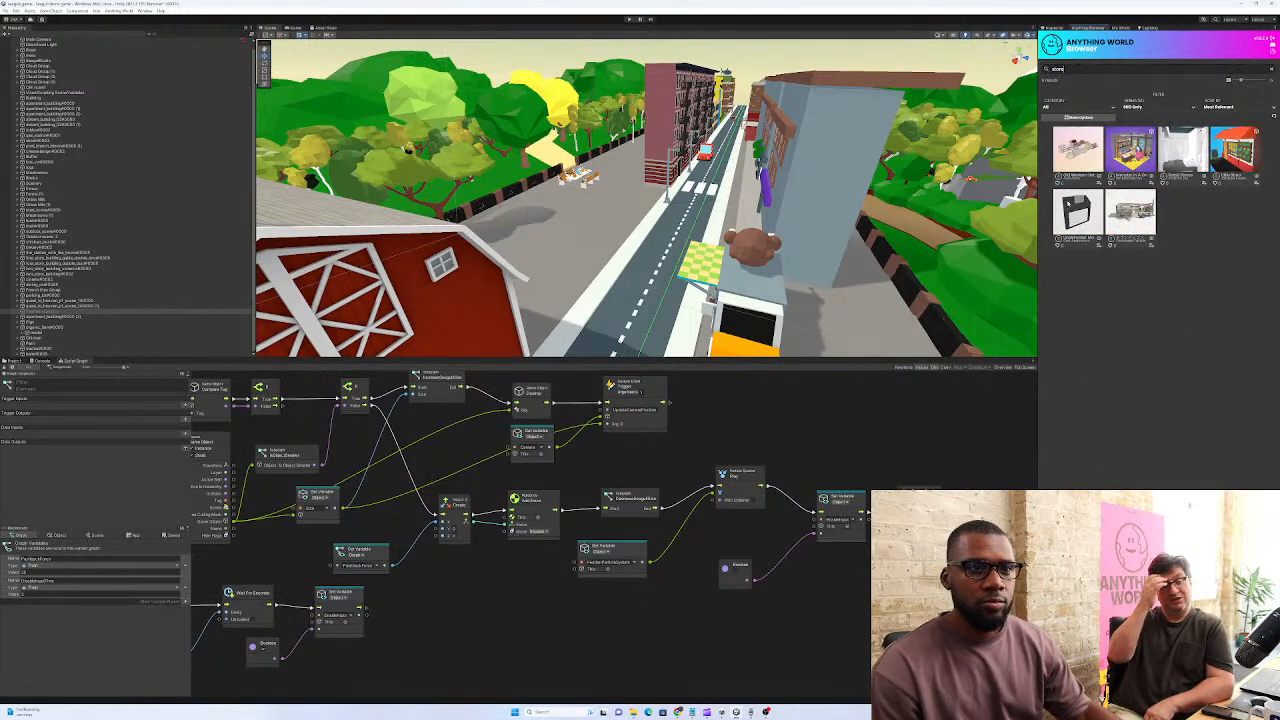
left_click_drag(1070, 69, 1044, 66)
type("ma")
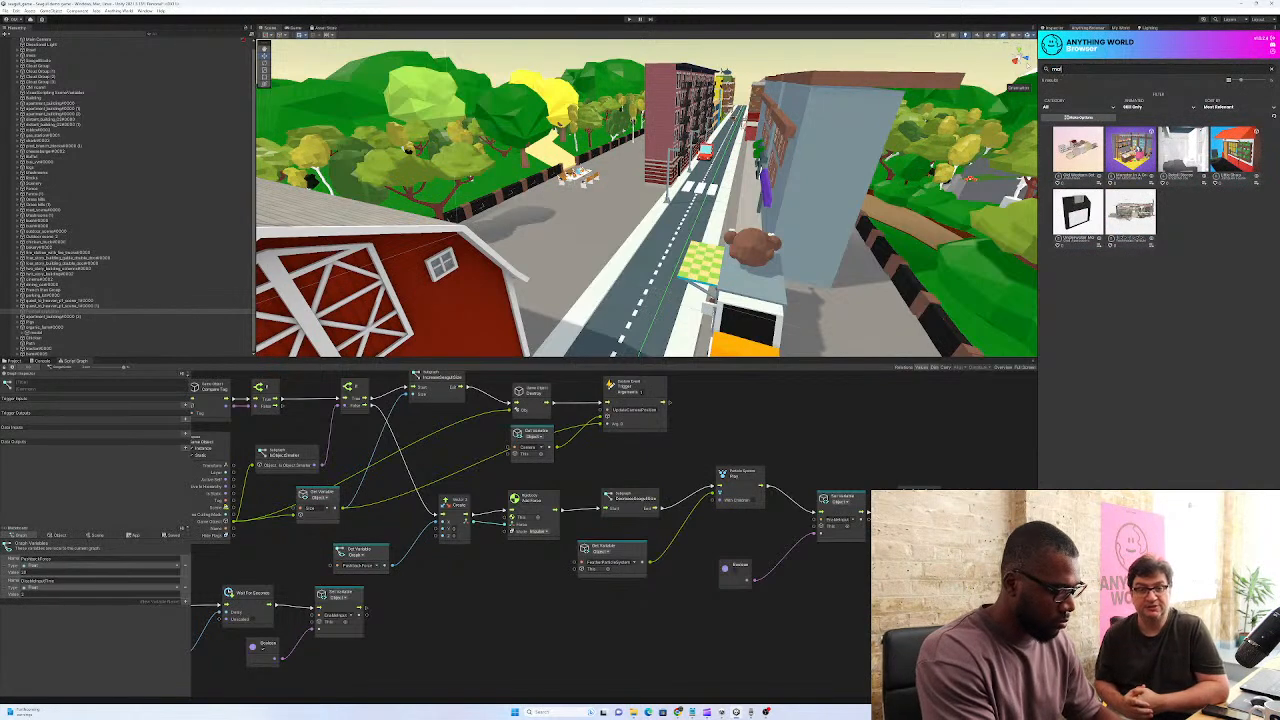
type("ll")
key("Return")
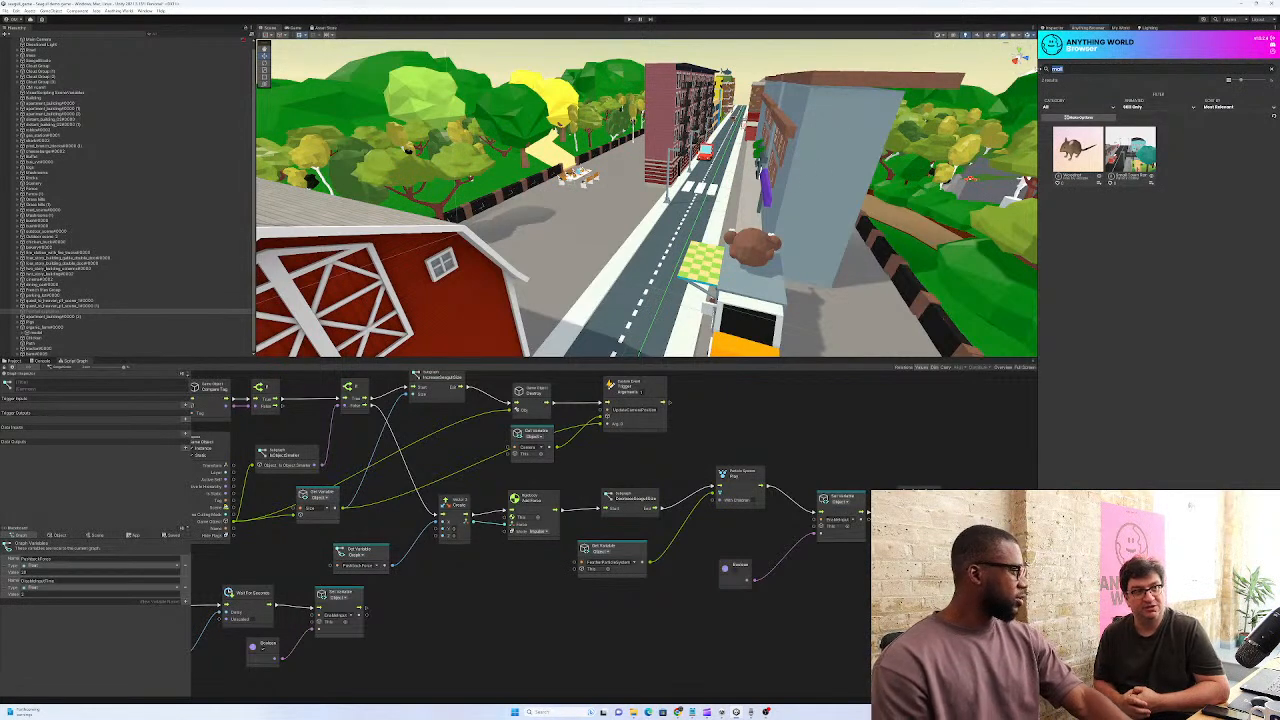
key("BackSpace")
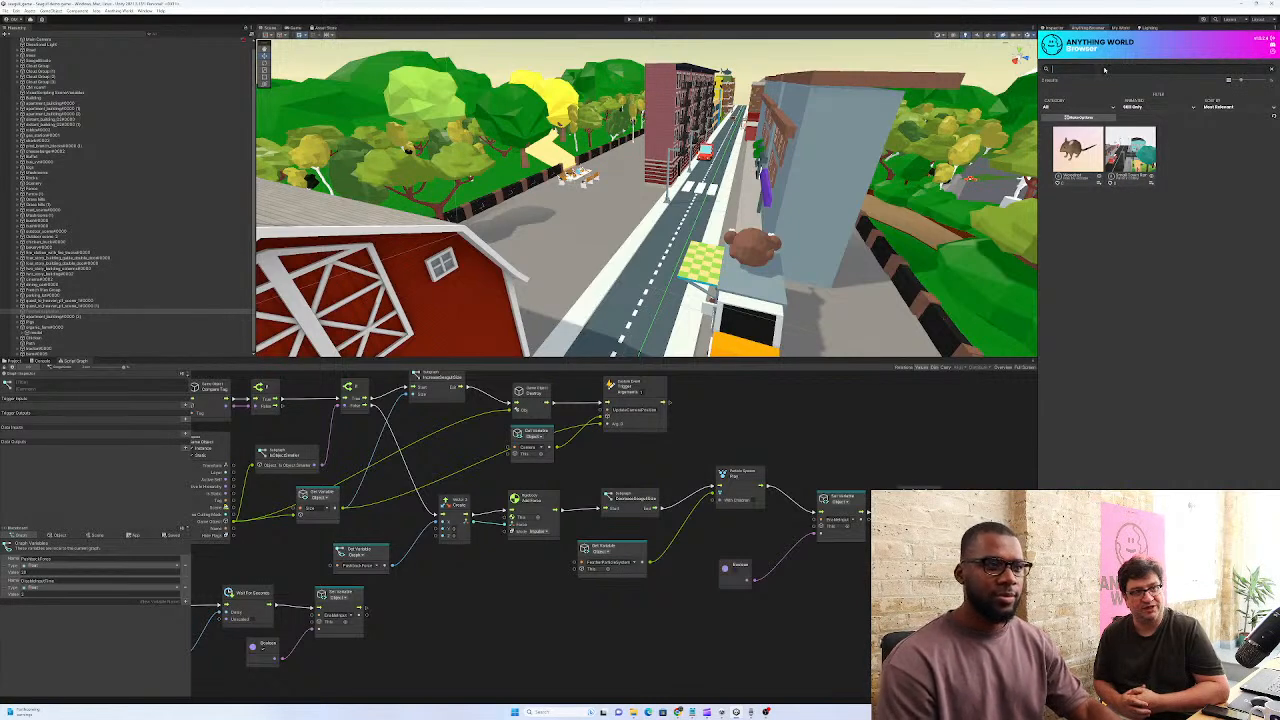
Test-play the game by flying the seagull around the street and farm area, and stop play mode
left_click(631, 20)
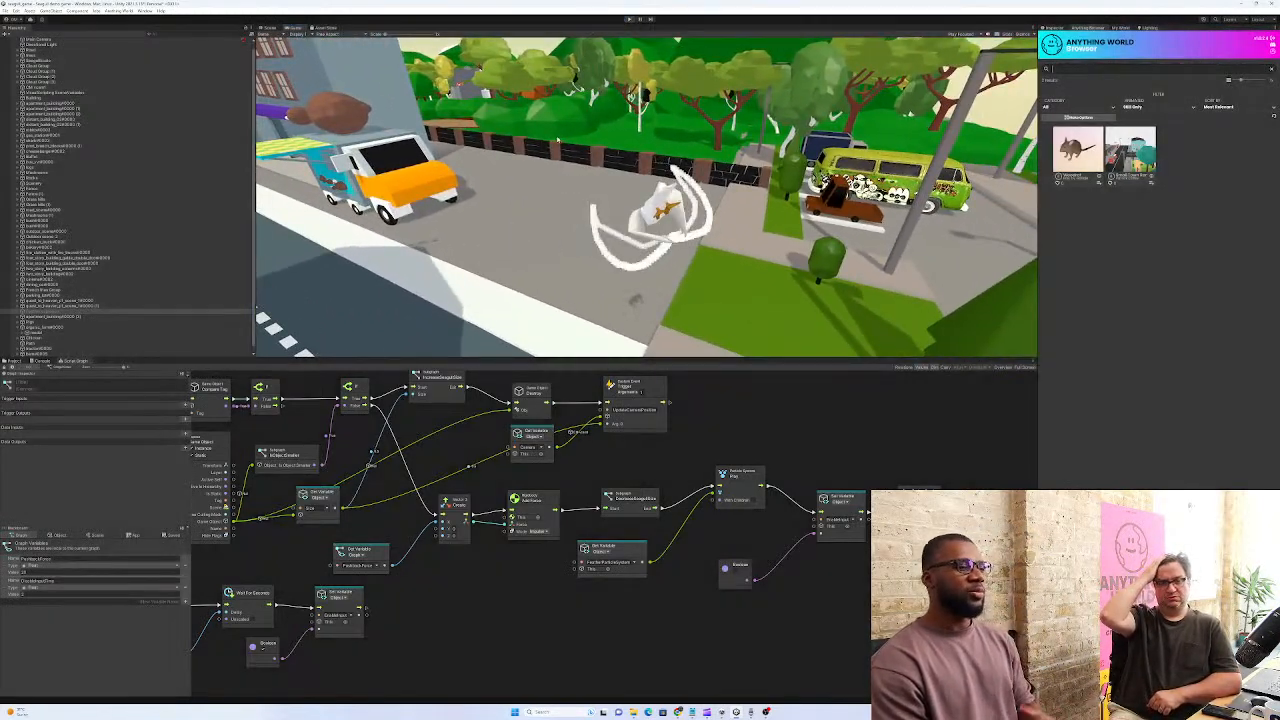
key("ctrl+p")
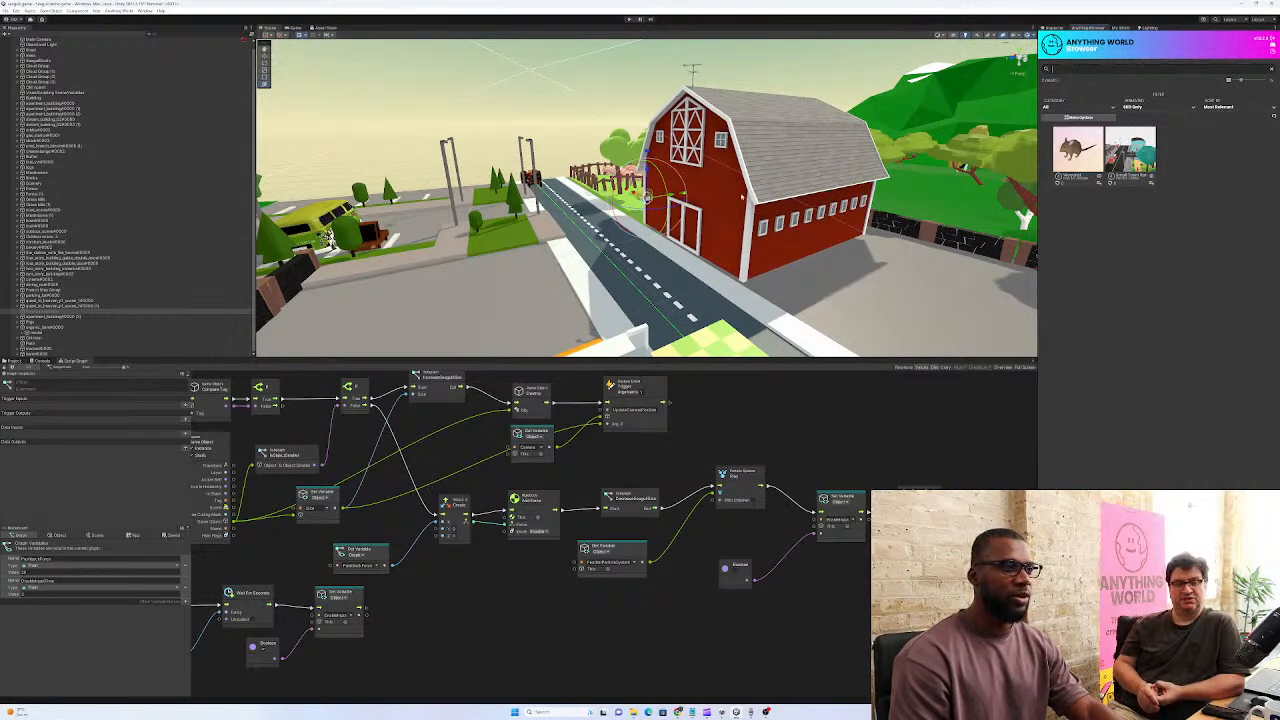
left_click(590, 109)
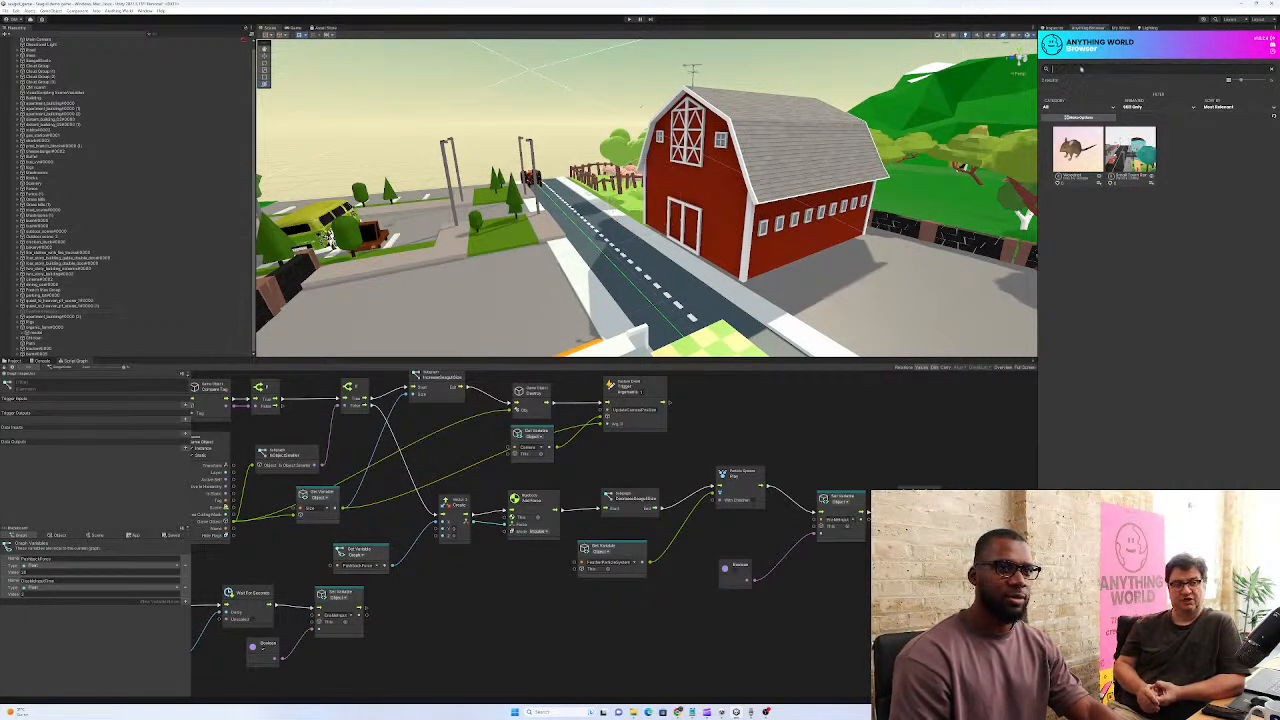
Set the library filter to Animated & Still, search for "butterfly" and add several butterfly models to the scene
left_click(1132, 107)
left_click(1144, 122)
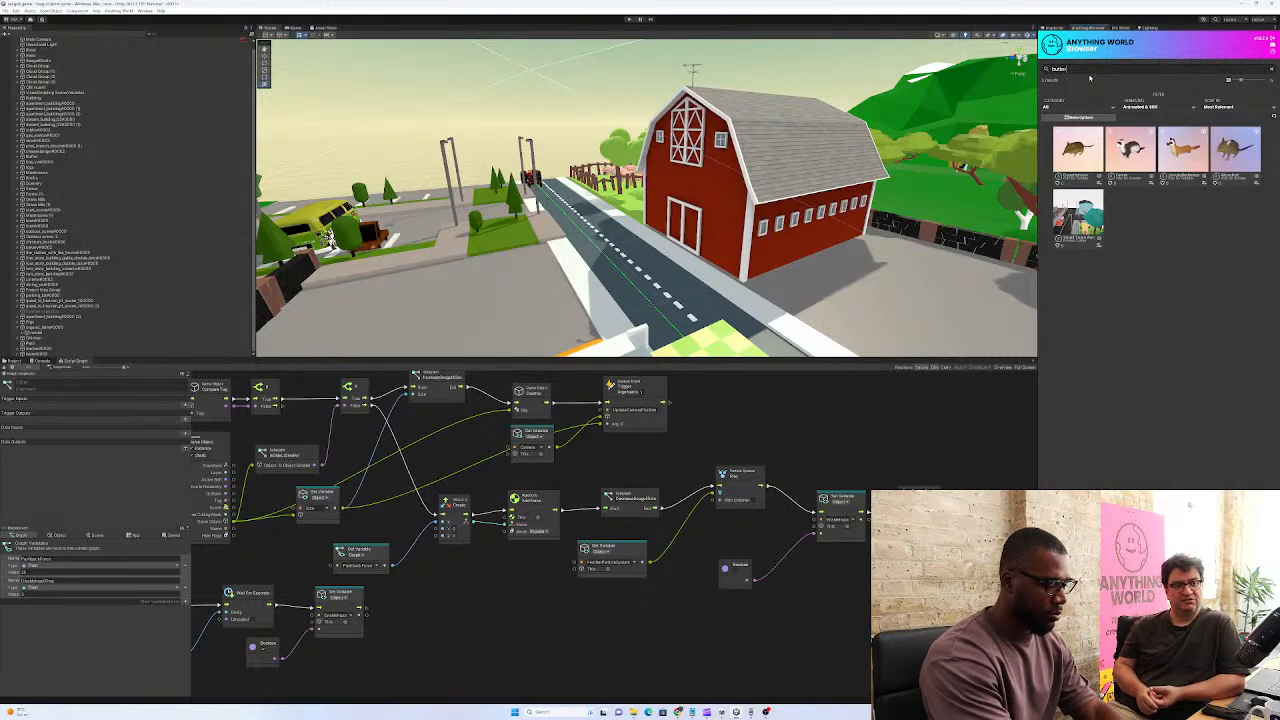
key("Return")
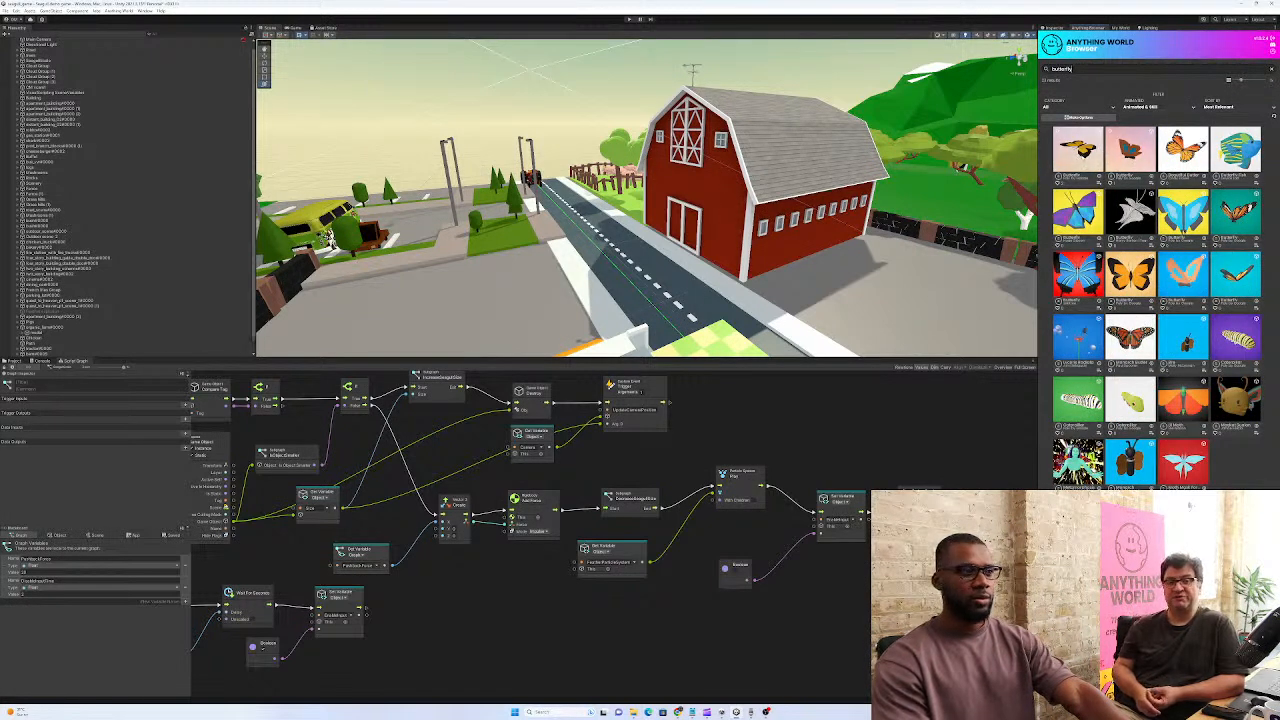
scroll(58, 352, "down", 1)
Select all the newly added butterflies and move them from beside the barn to the fenced pig pen
left_click(48, 344)
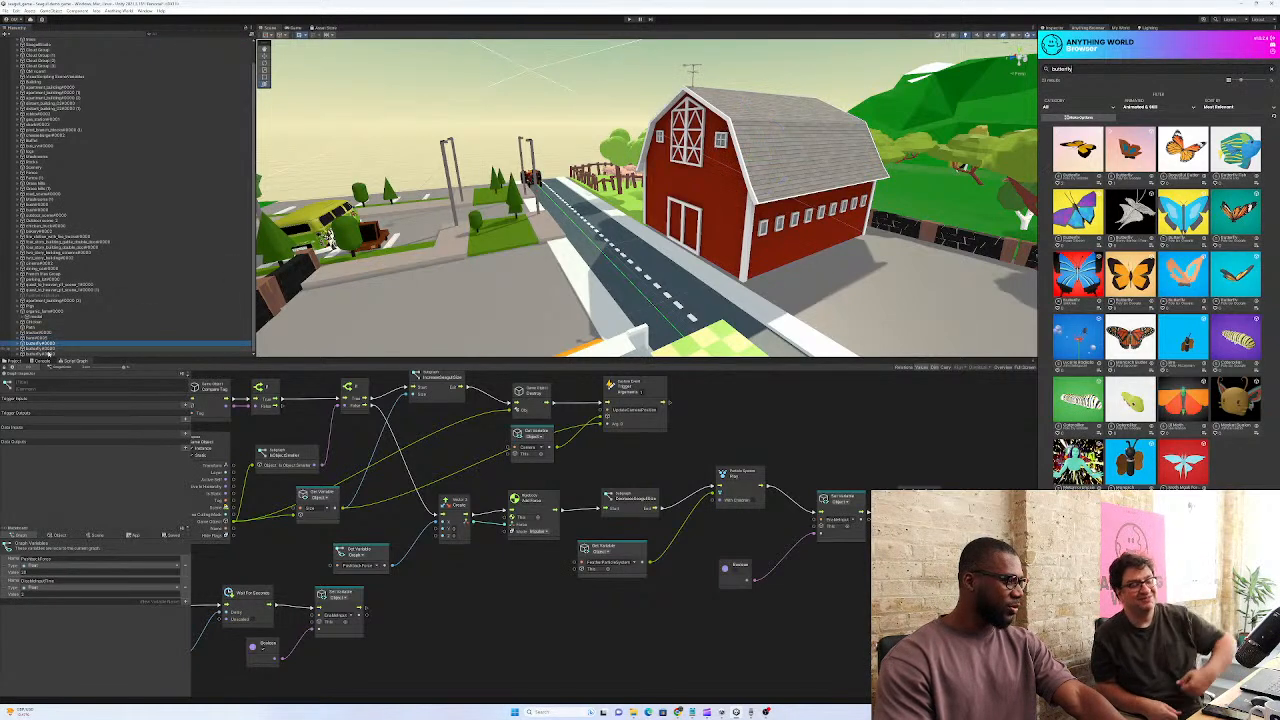
double_click(48, 350)
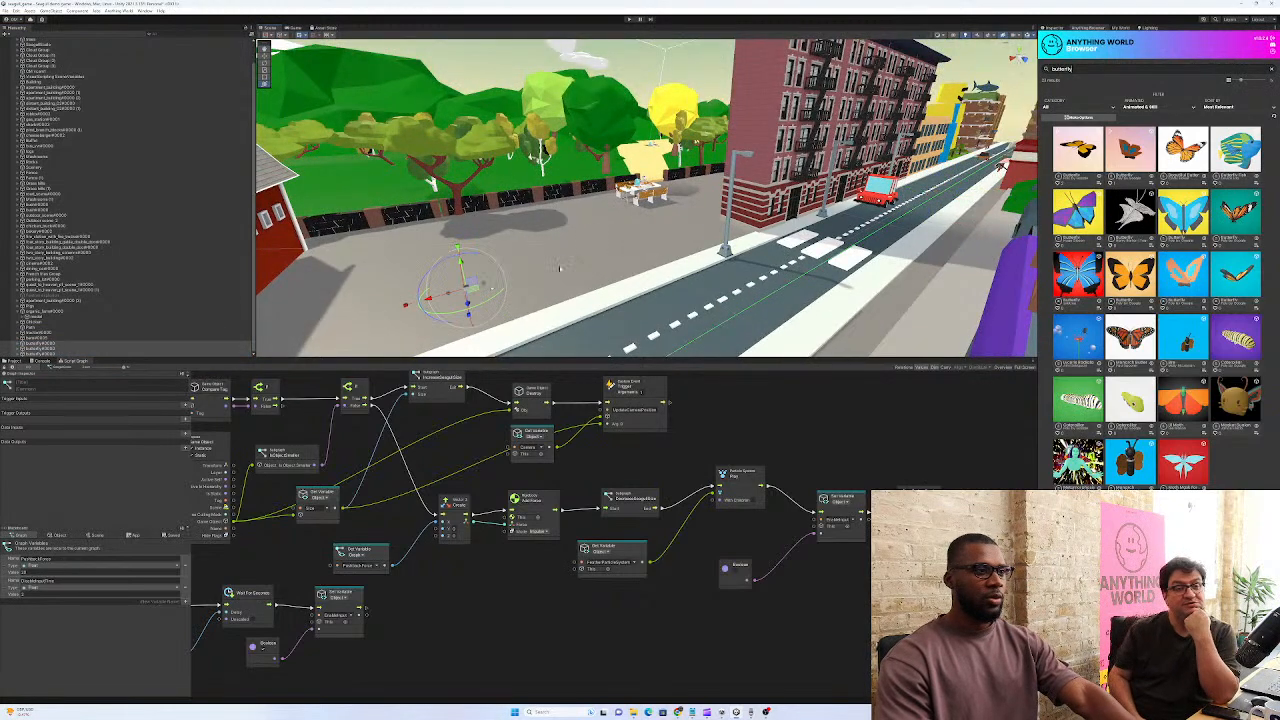
right_click_drag(626, 240, 591, 255)
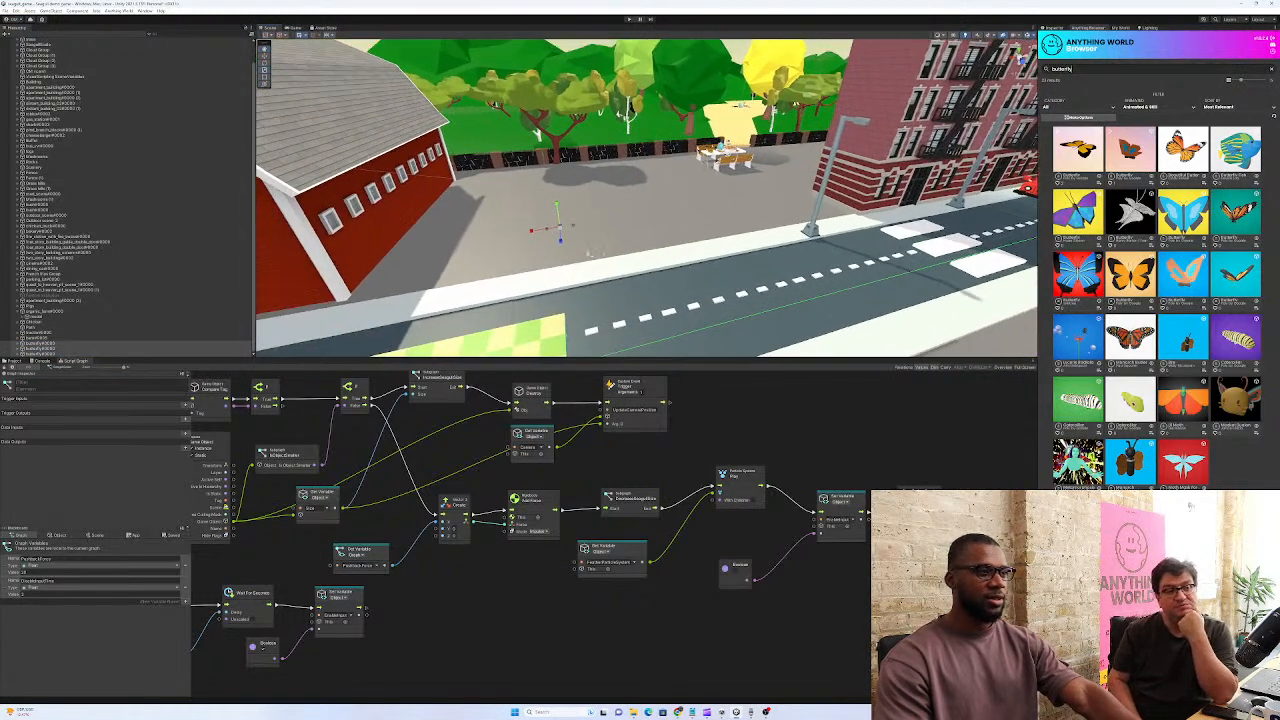
right_click_drag(807, 191, 660, 195)
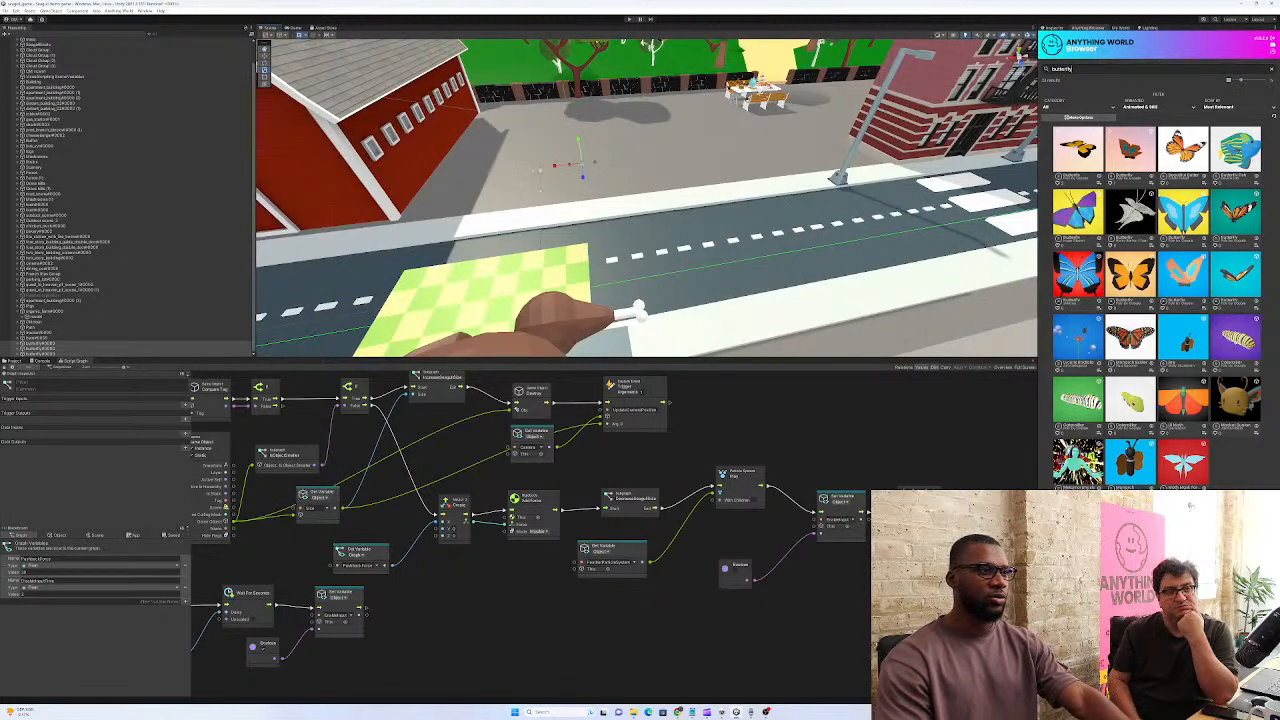
left_click(48, 339)
left_click(51, 345)
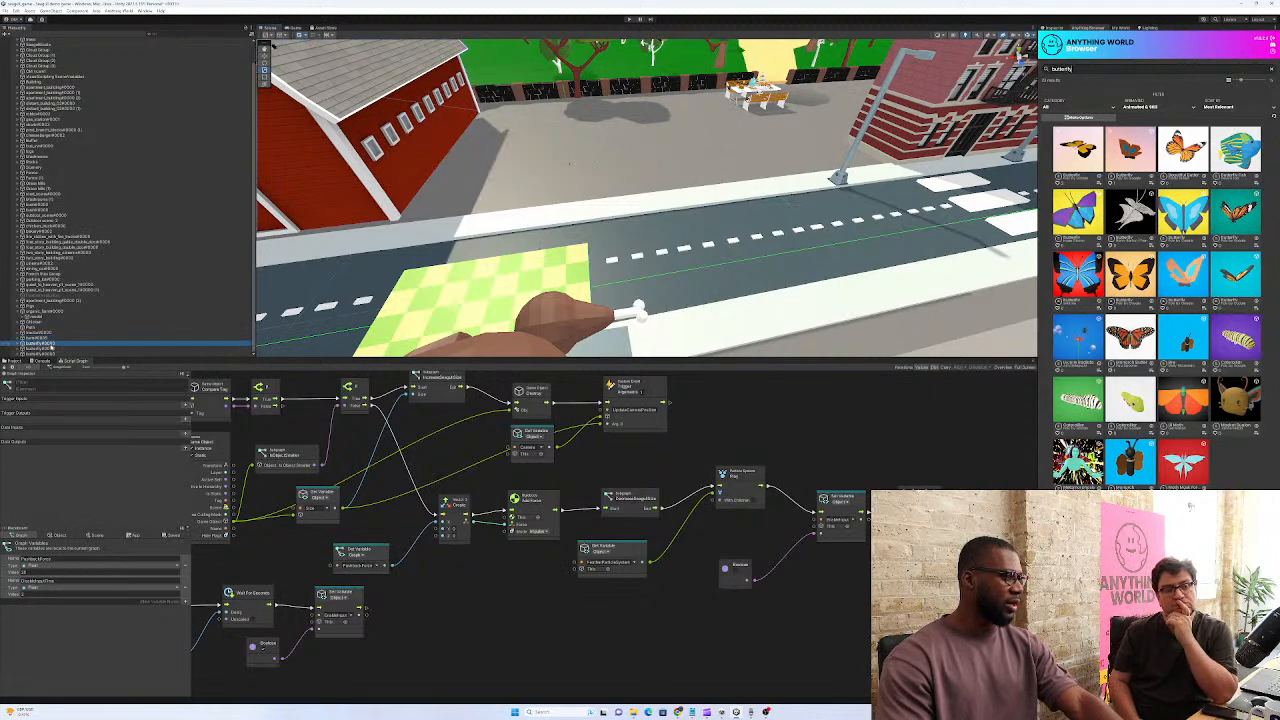
left_click(53, 353, "shift")
left_click(266, 57)
right_click_drag(640, 120, 546, 186)
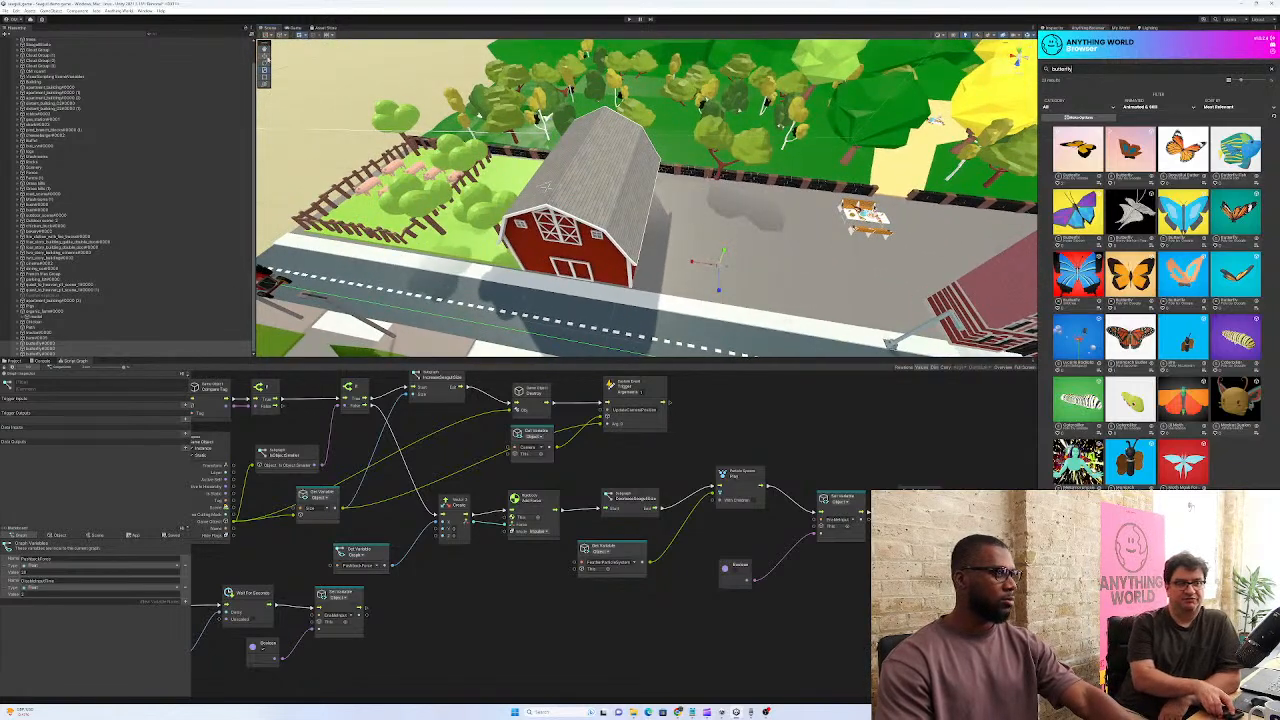
left_click_drag(695, 272, 366, 204)
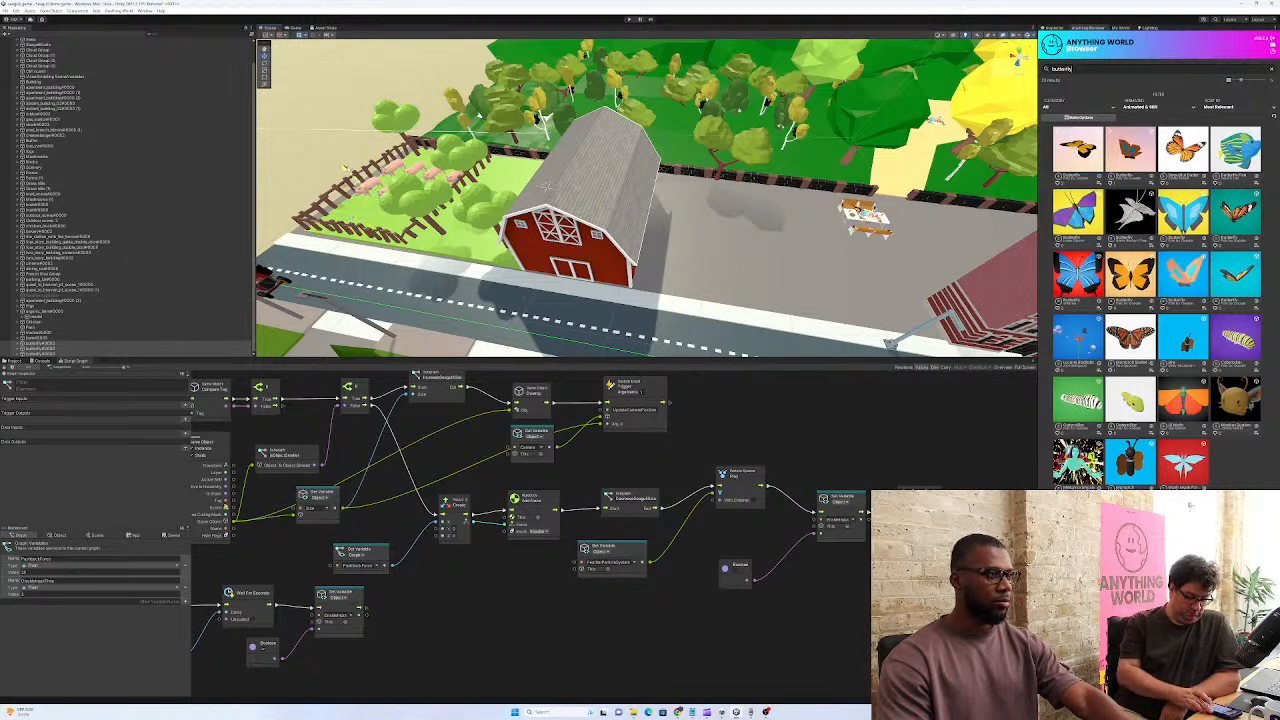
Search the library again for "mall" and "store" with both animated and still models included
left_click(1087, 70)
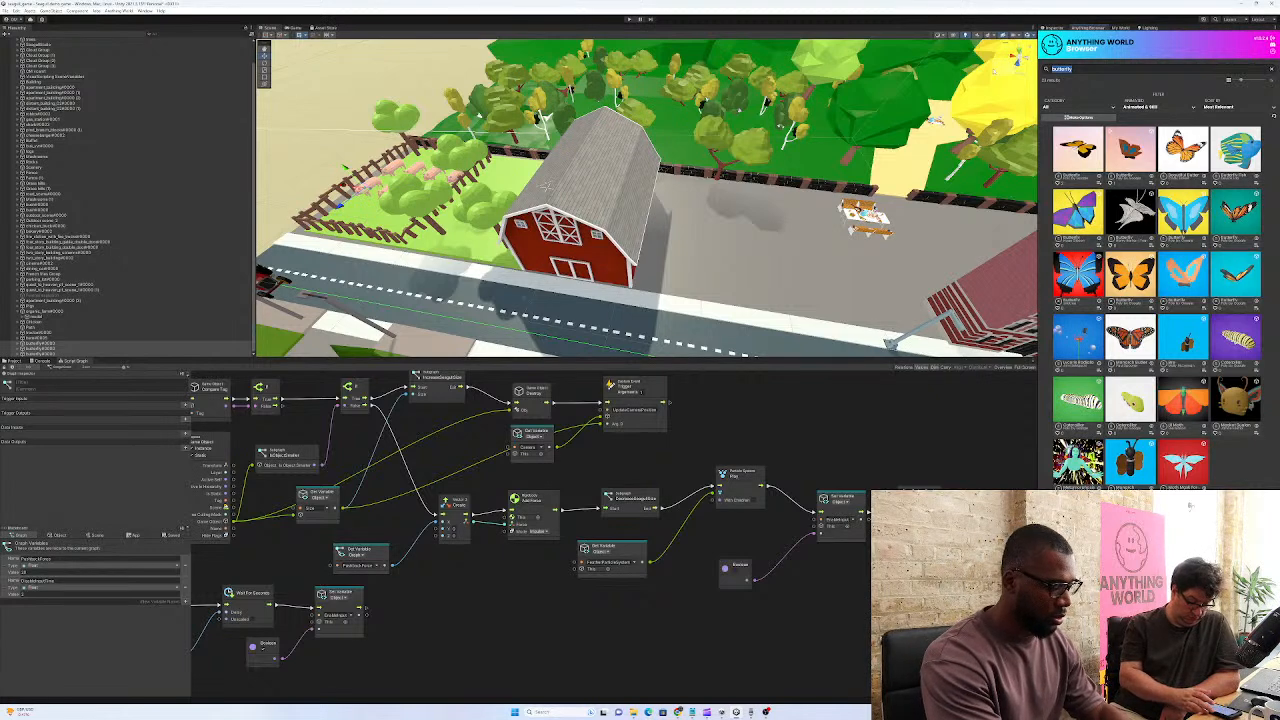
type("c")
type("mel")
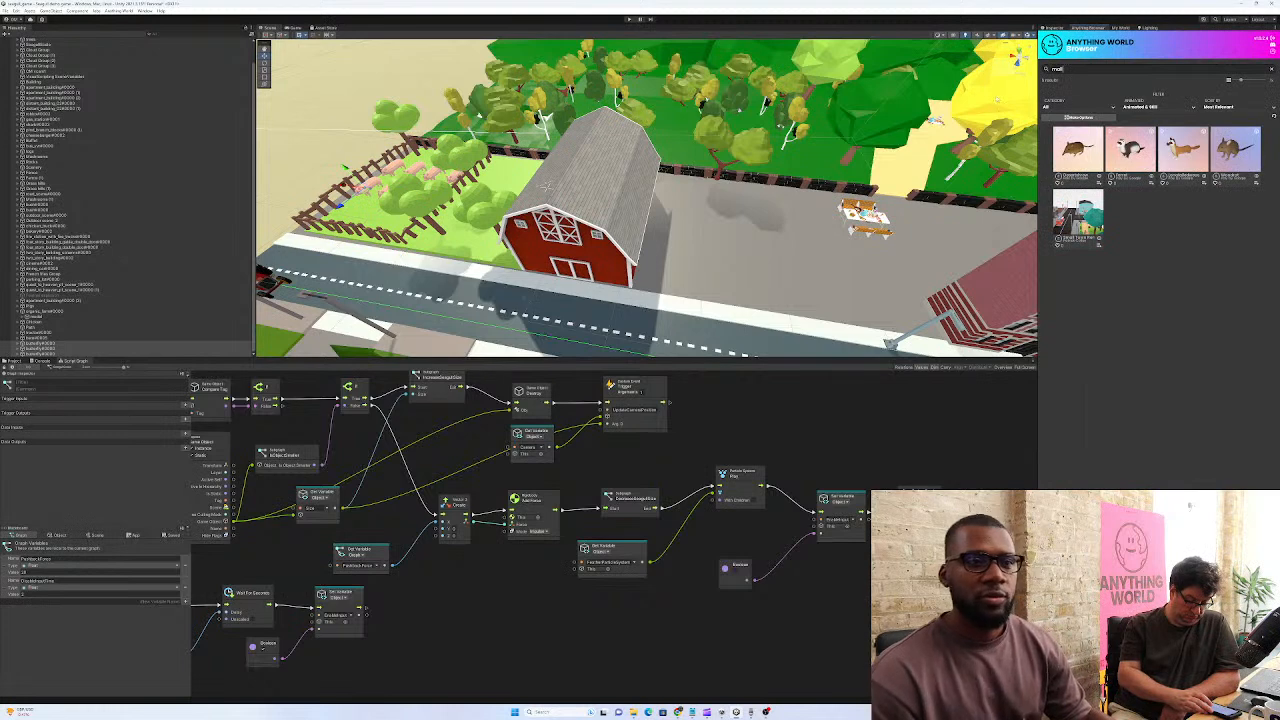
key("BackSpace")
key("BackSpace")
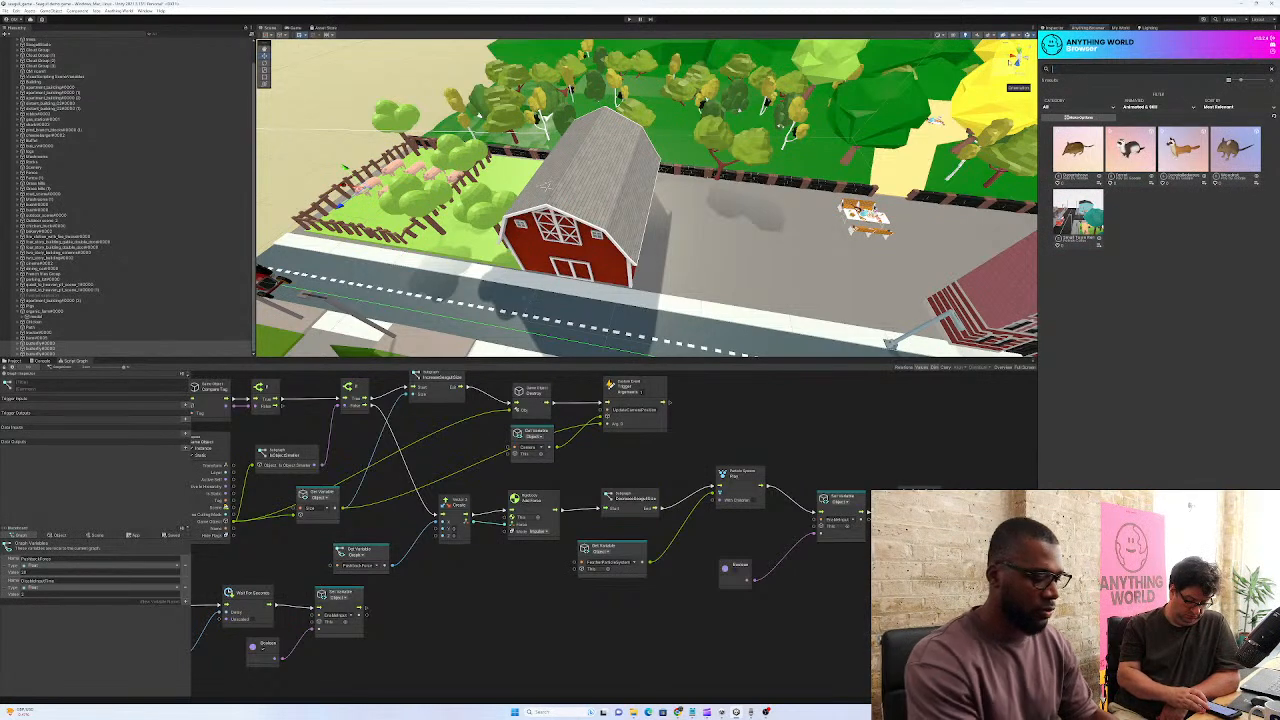
type("store")
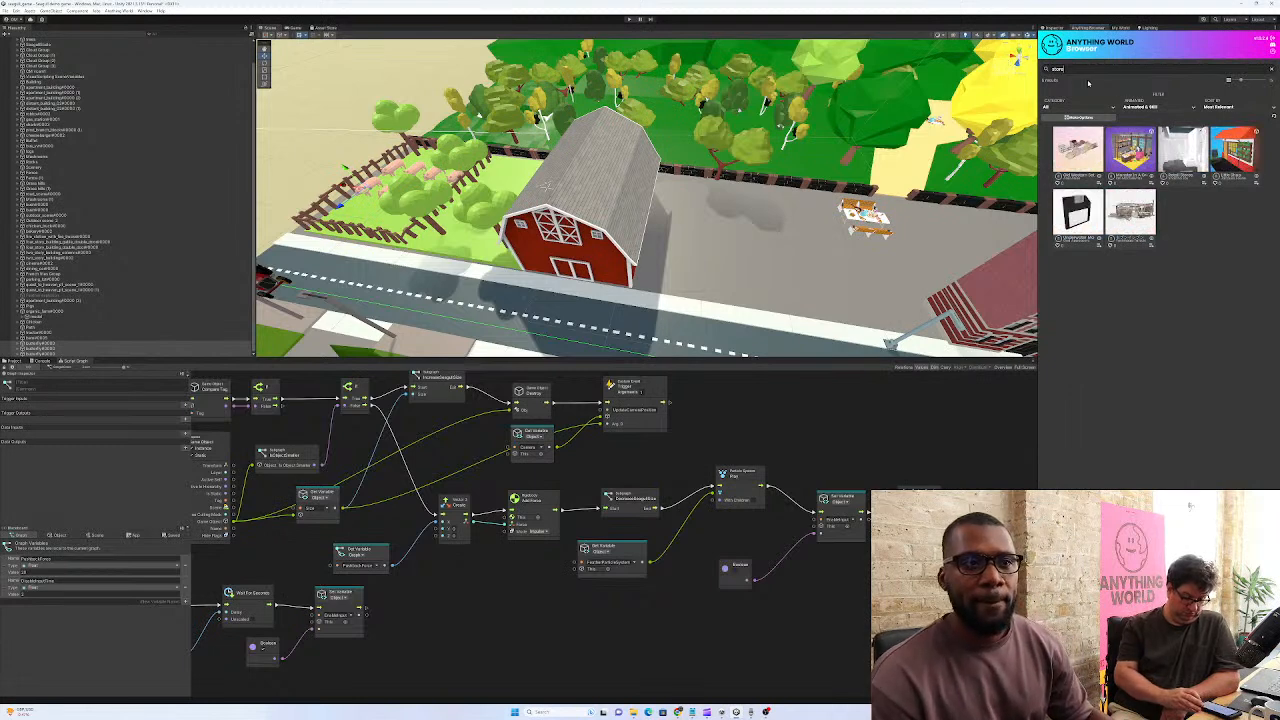
Search the library for "school", look through the models offered, and search for "grocery"
double_click(1065, 69)
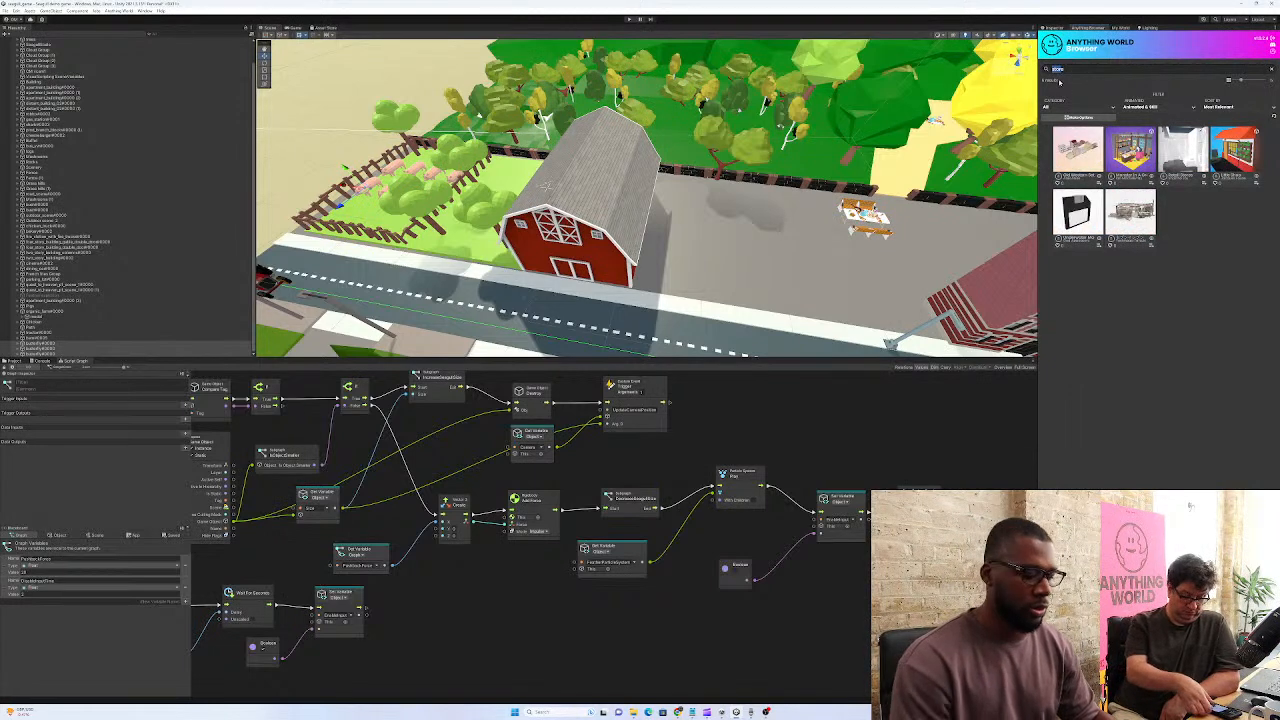
key("BackSpace")
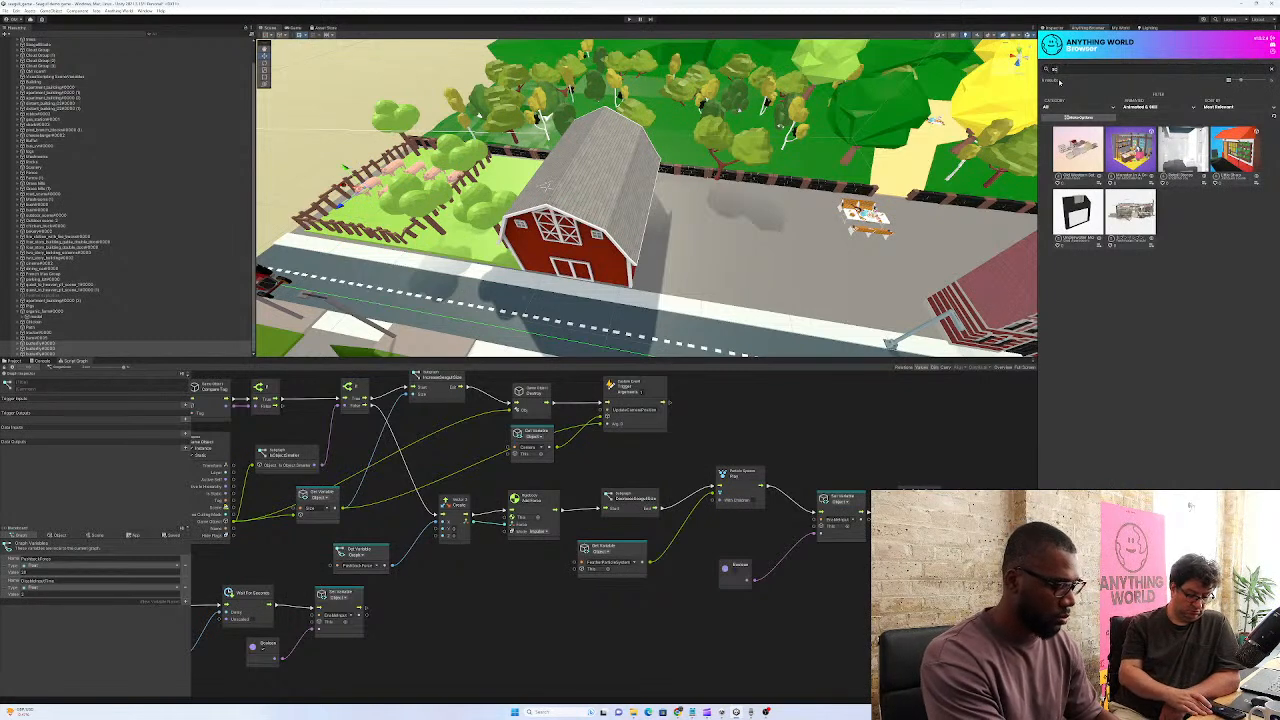
type("school")
key("Return")
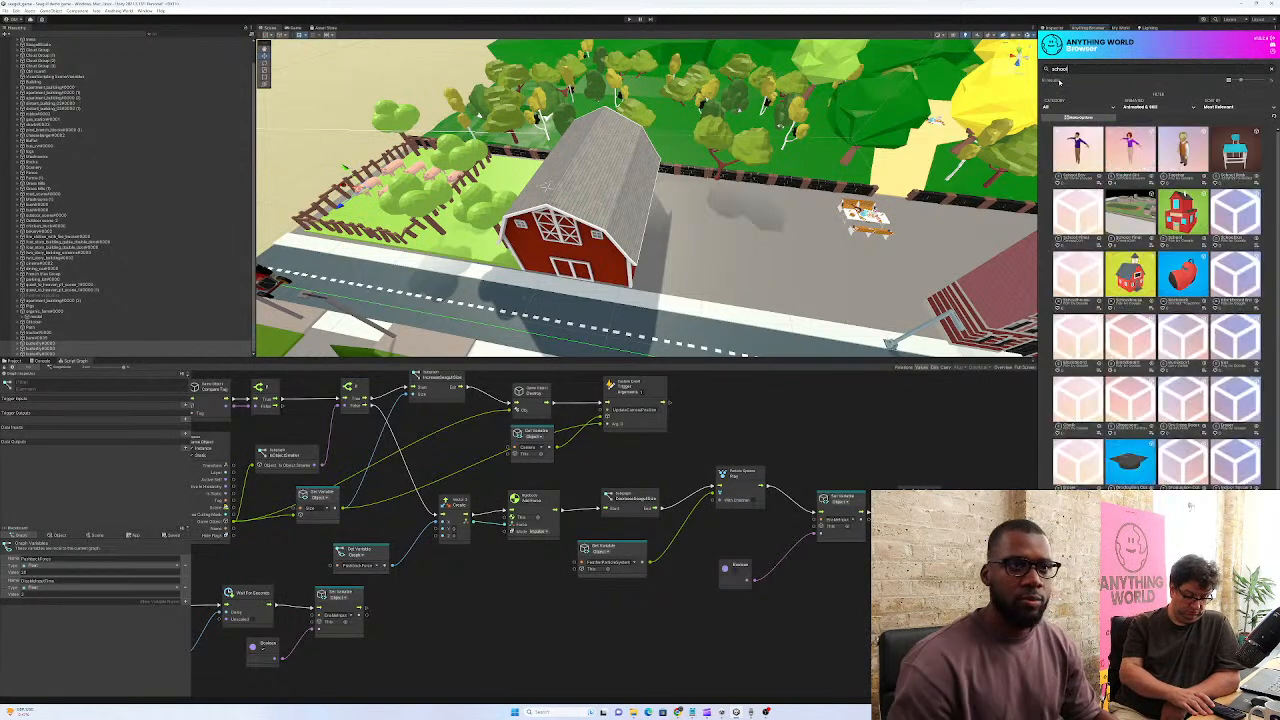
scroll(1157, 310, "down", 5)
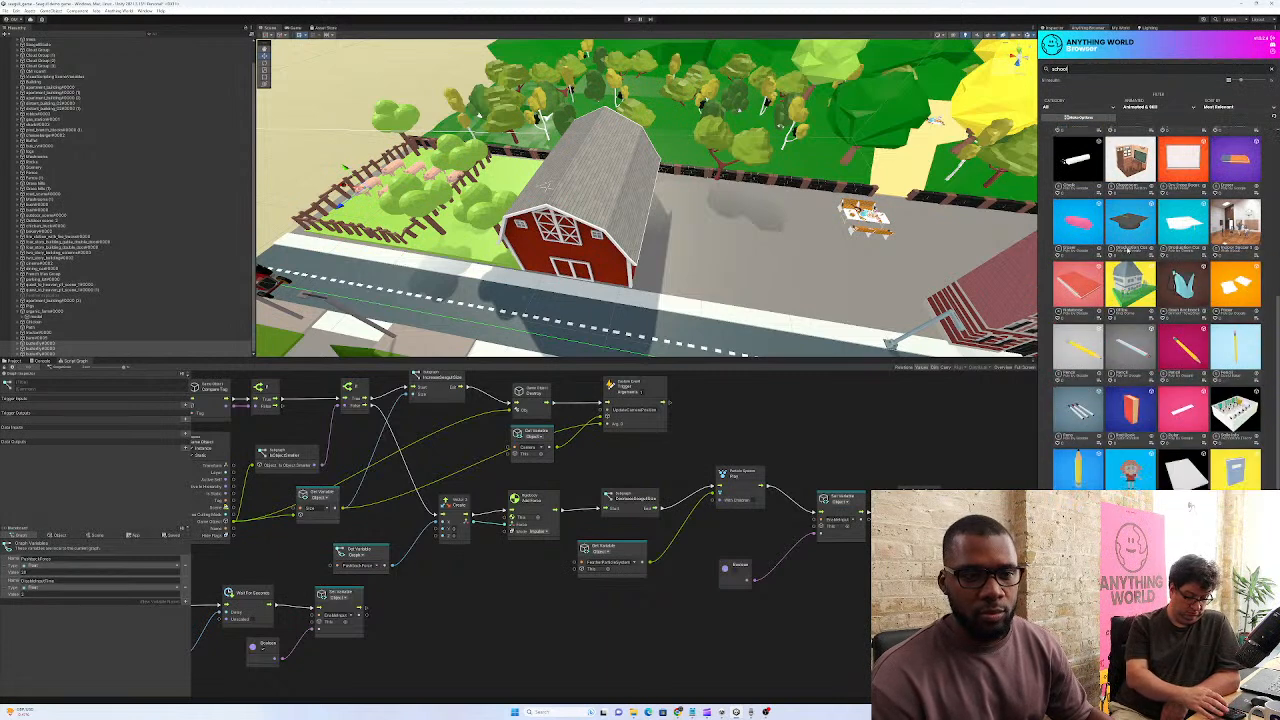
double_click(1066, 69)
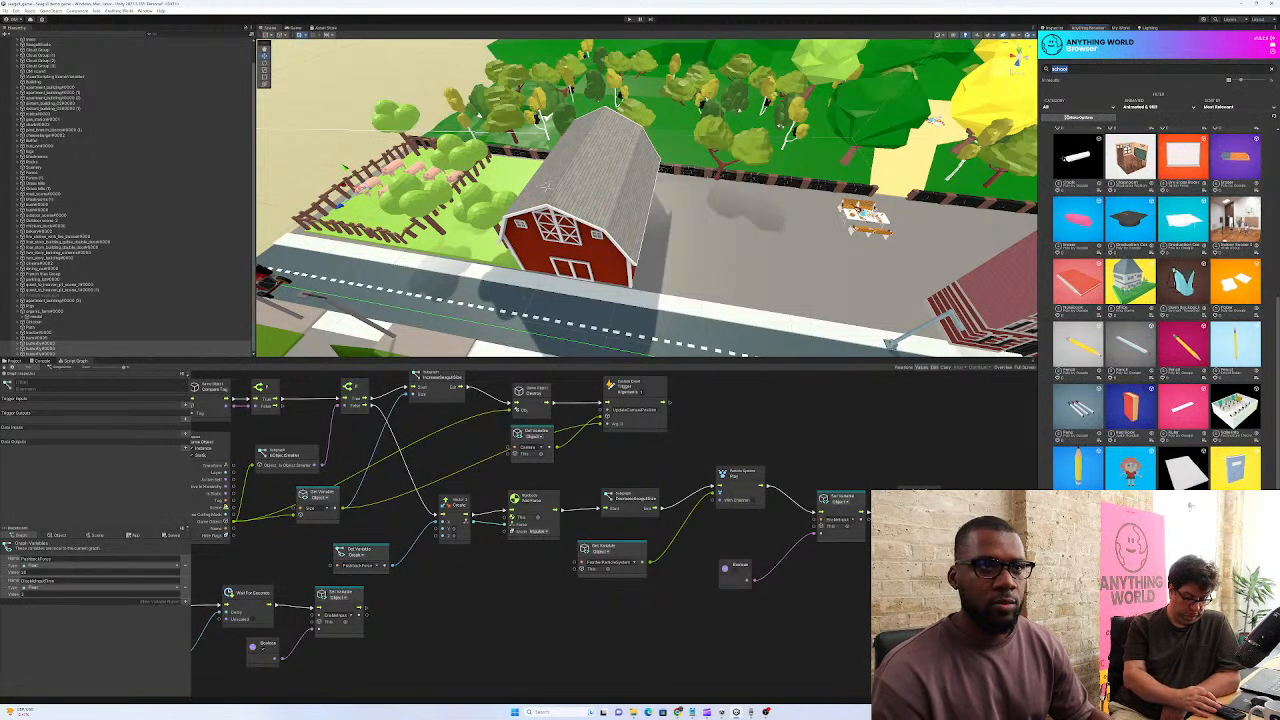
type("groce")
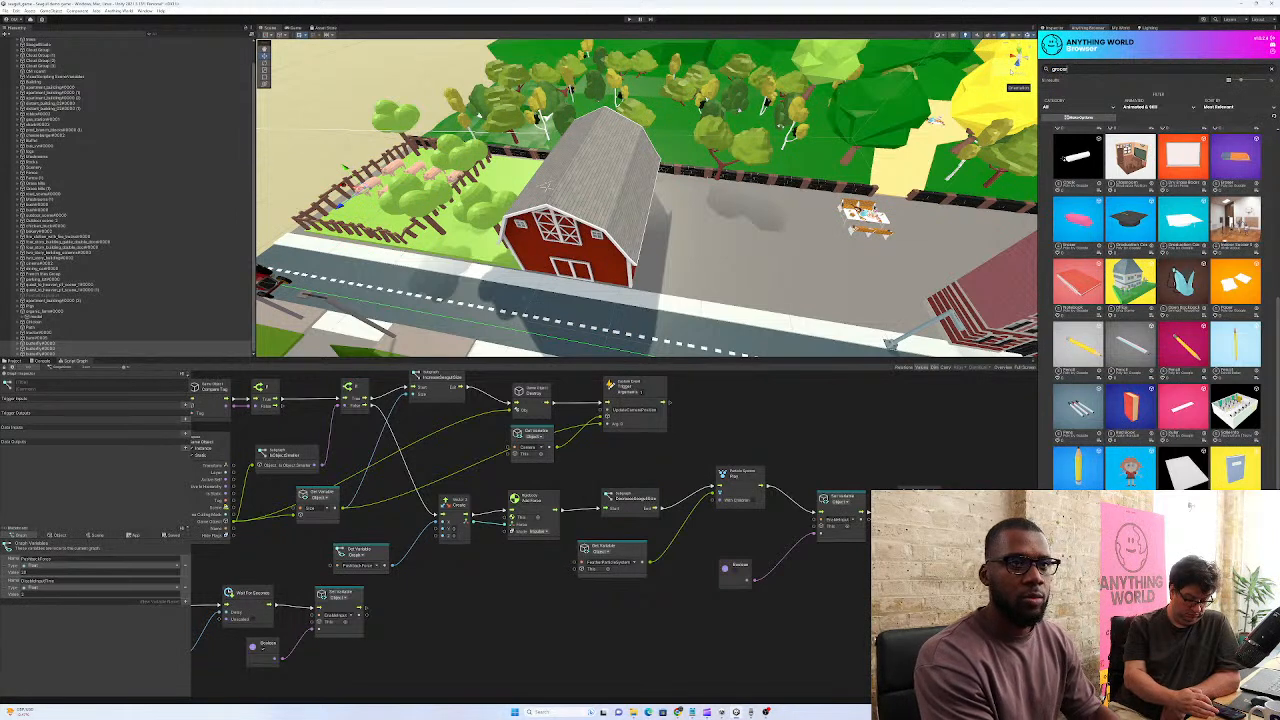
type("ry")
key("Return")
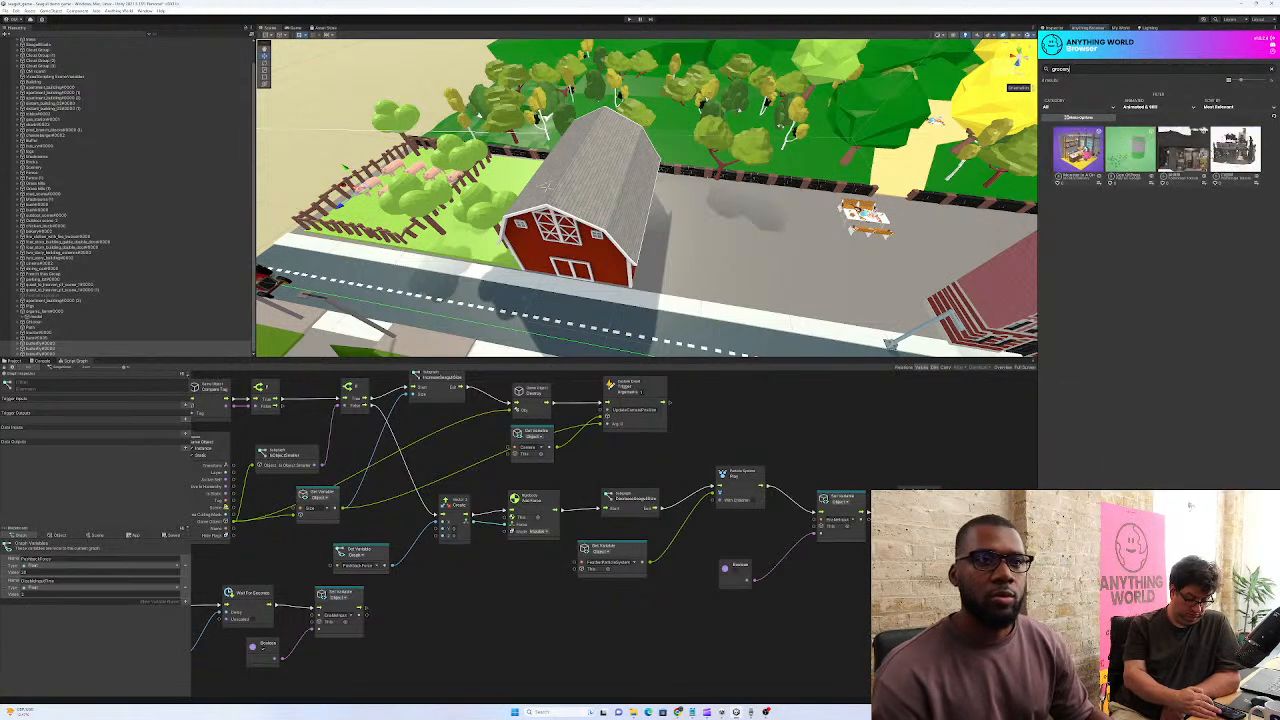
Search the model library for "building" and look through the models offered for one that suits the street
double_click(1082, 68)
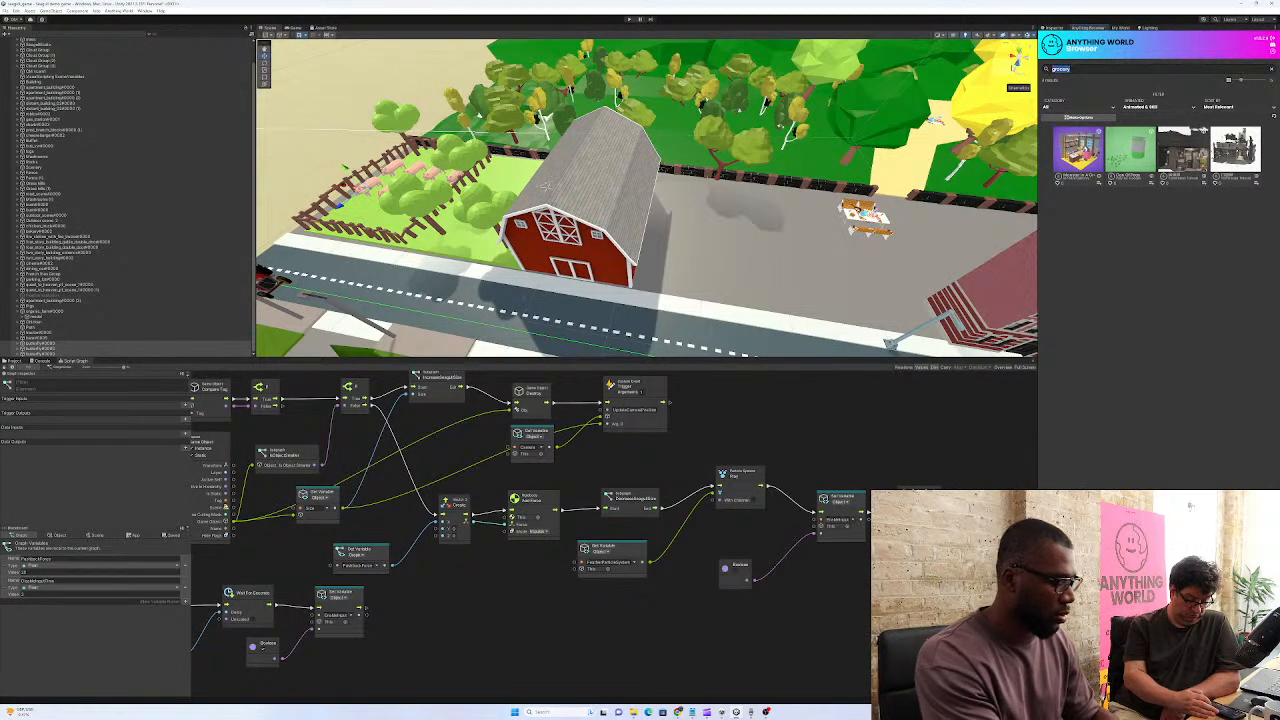
type("build")
type("ing")
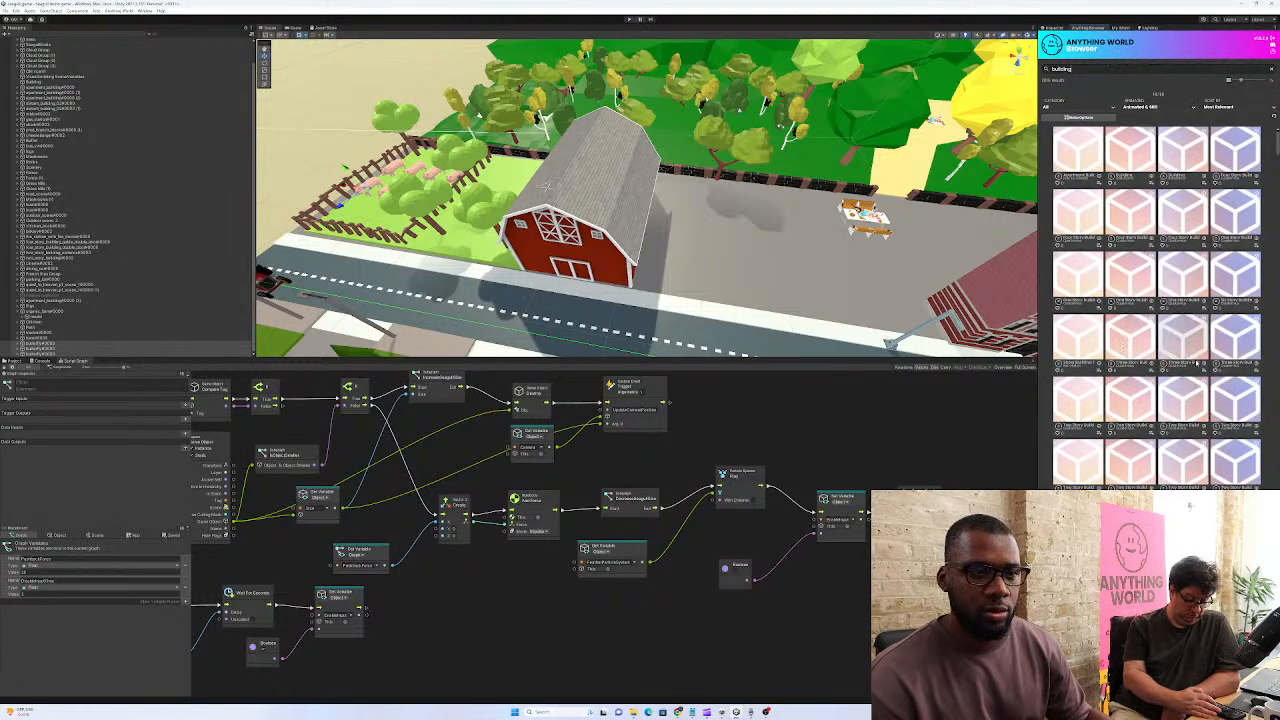
scroll(1157, 310, "down", 2)
scroll(1149, 408, "down", 3)
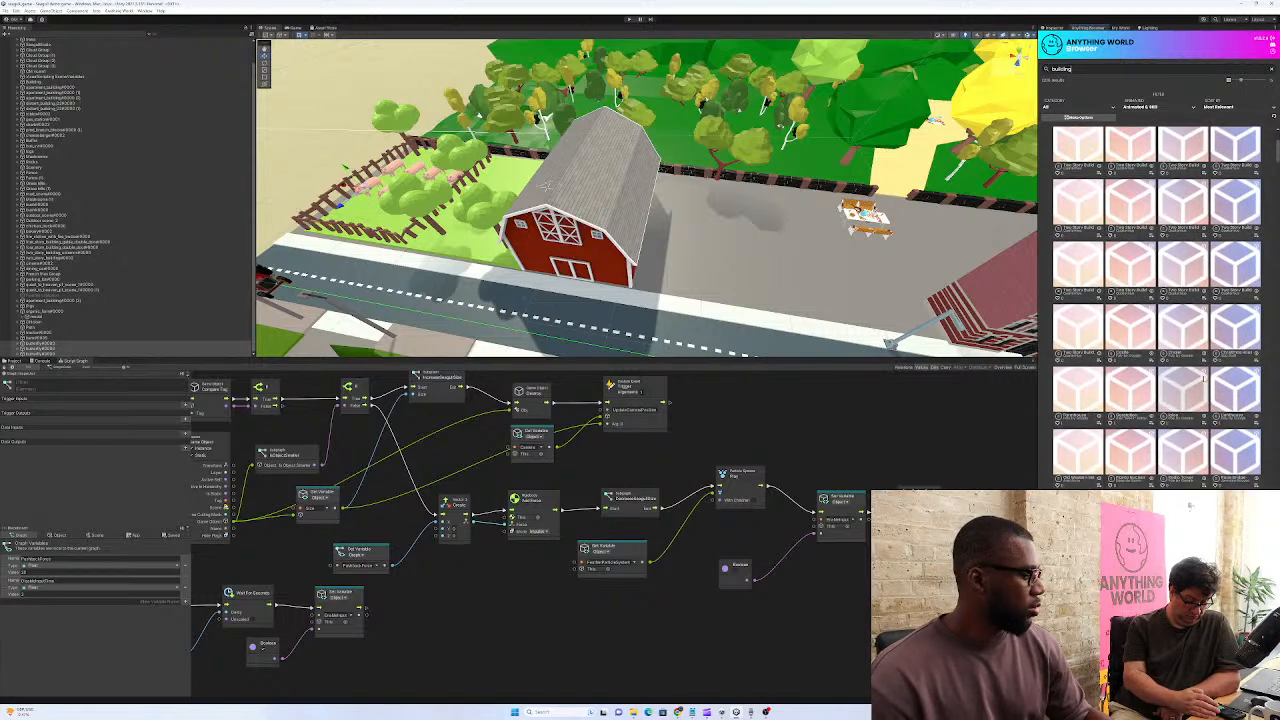
scroll(1149, 409, "down", 2)
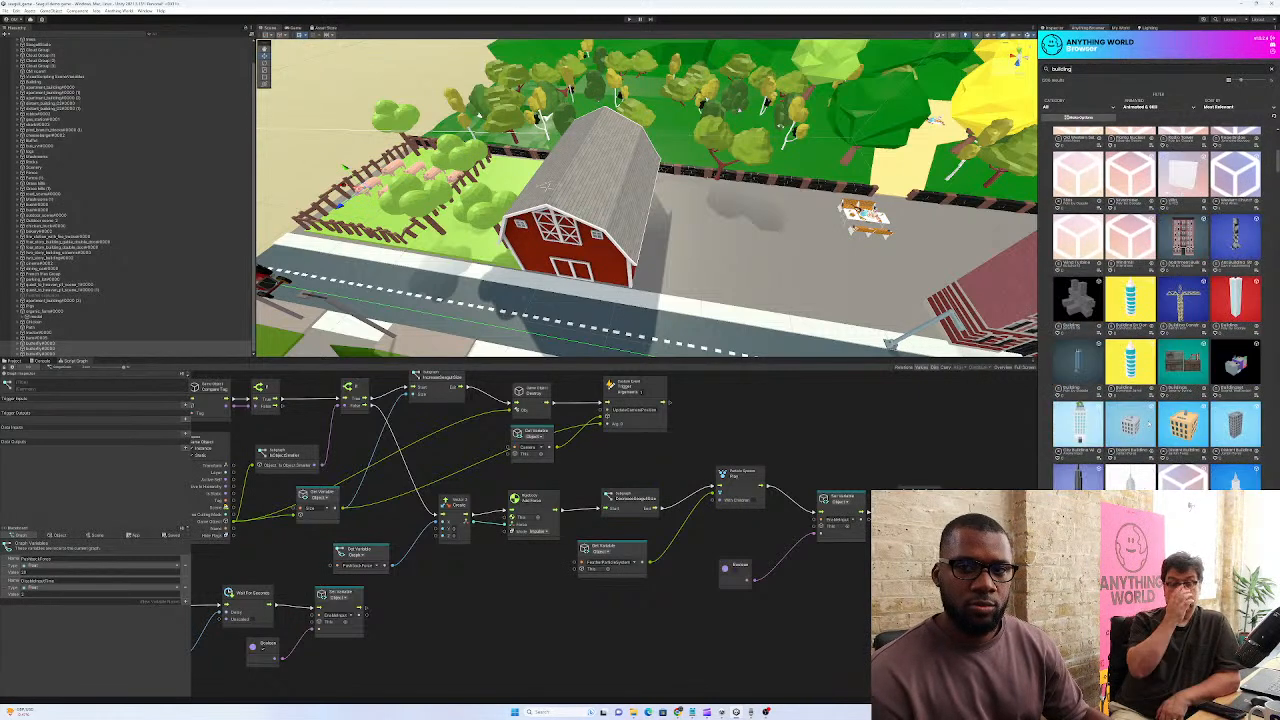
scroll(1132, 416, "down", 3)
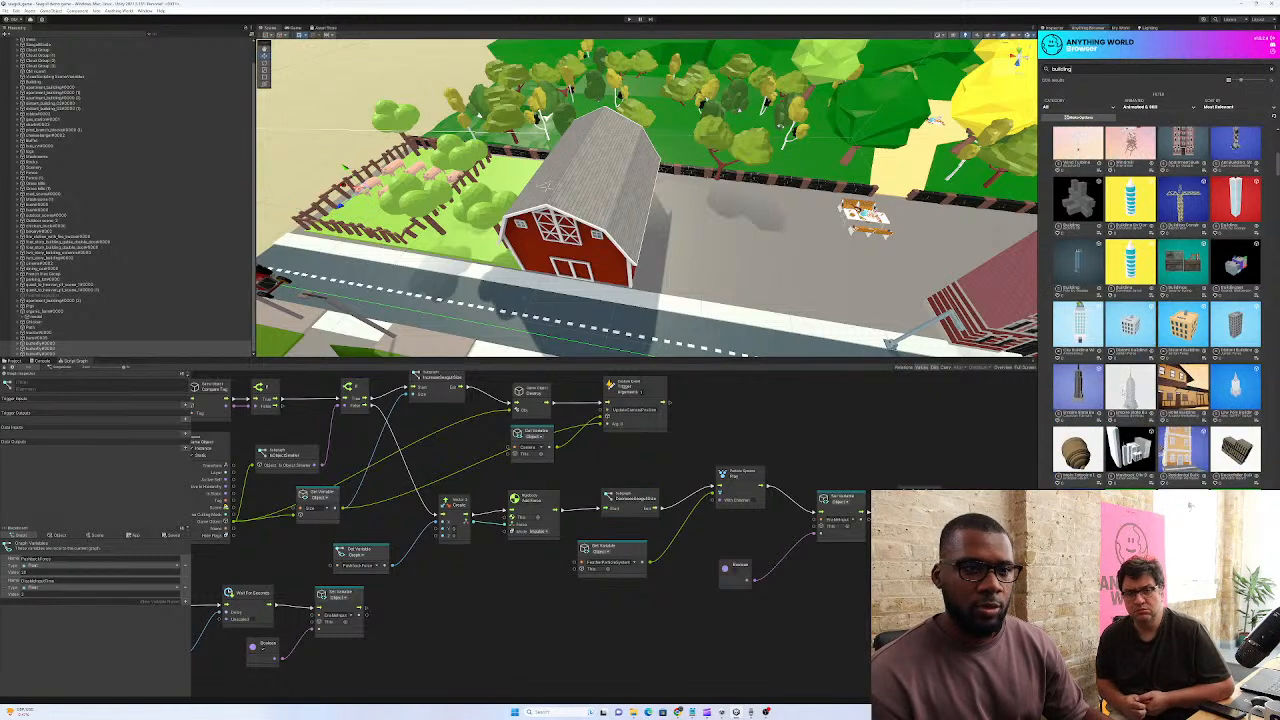
scroll(1149, 310, "down", 5)
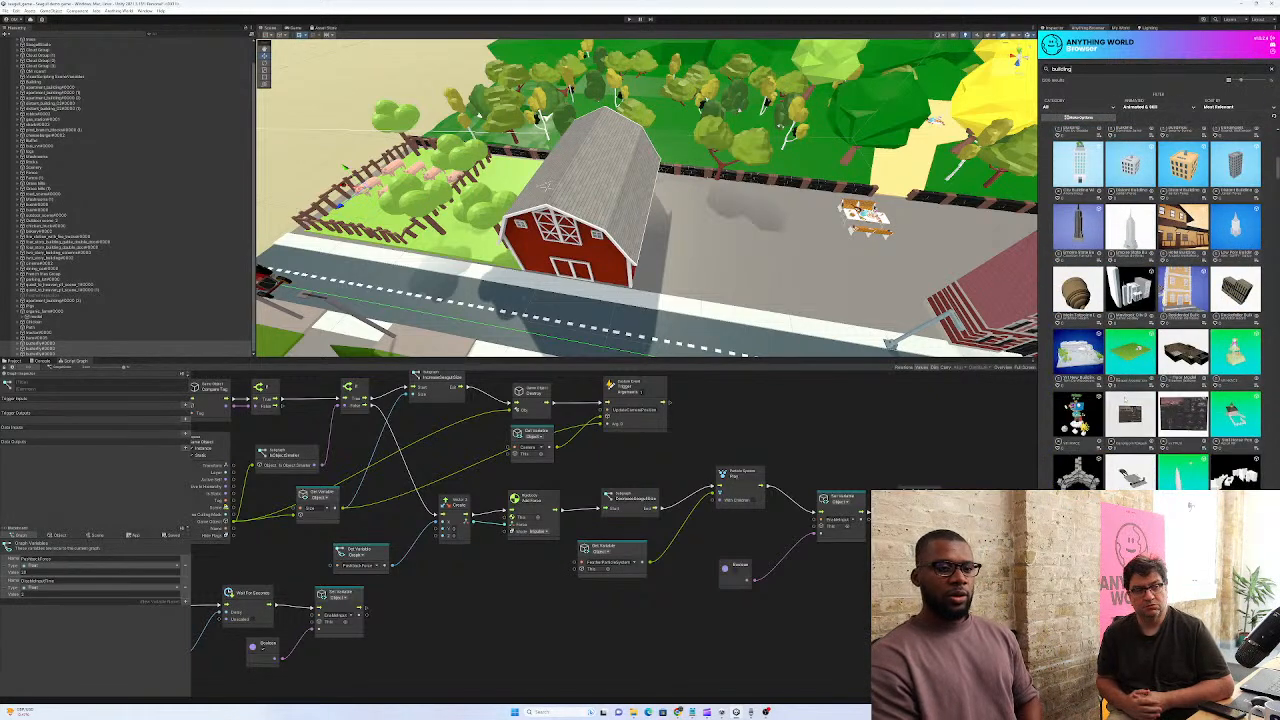
scroll(1150, 410, "down", 5)
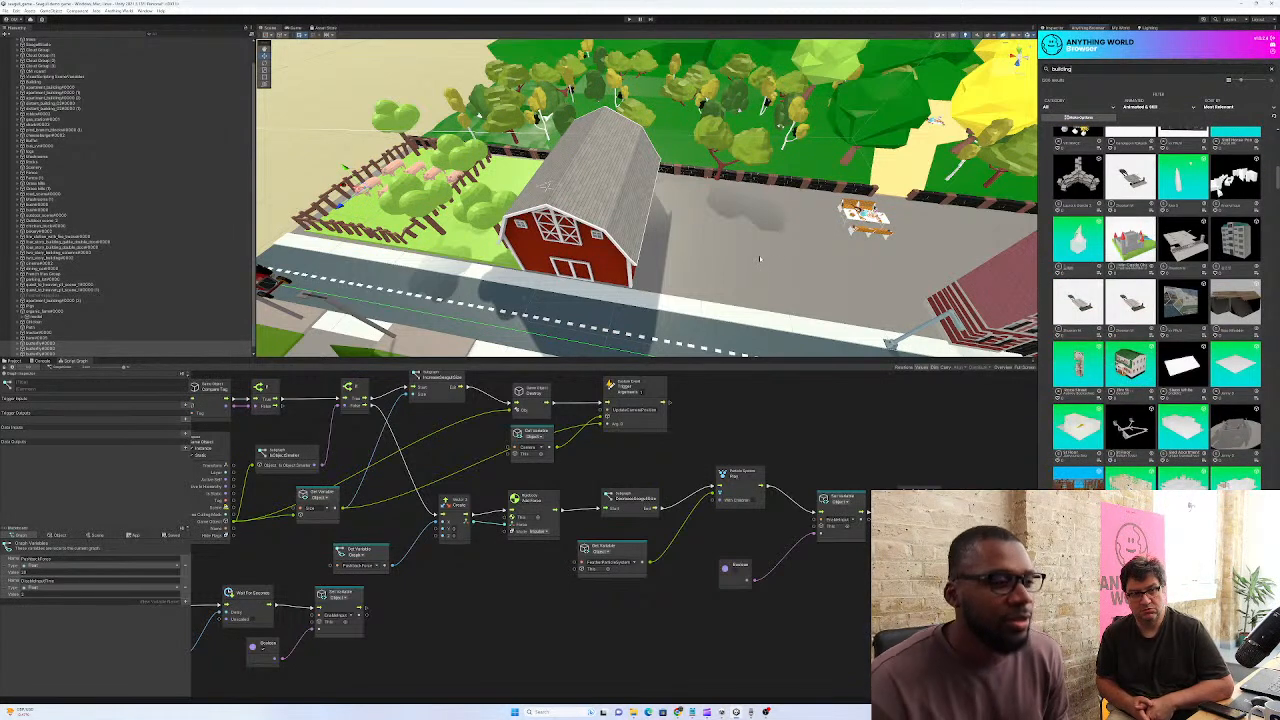
Select the newly added boarded-up house with the red door and move it along the street to the lot beside the barn
right_click_drag(862, 263, 920, 200)
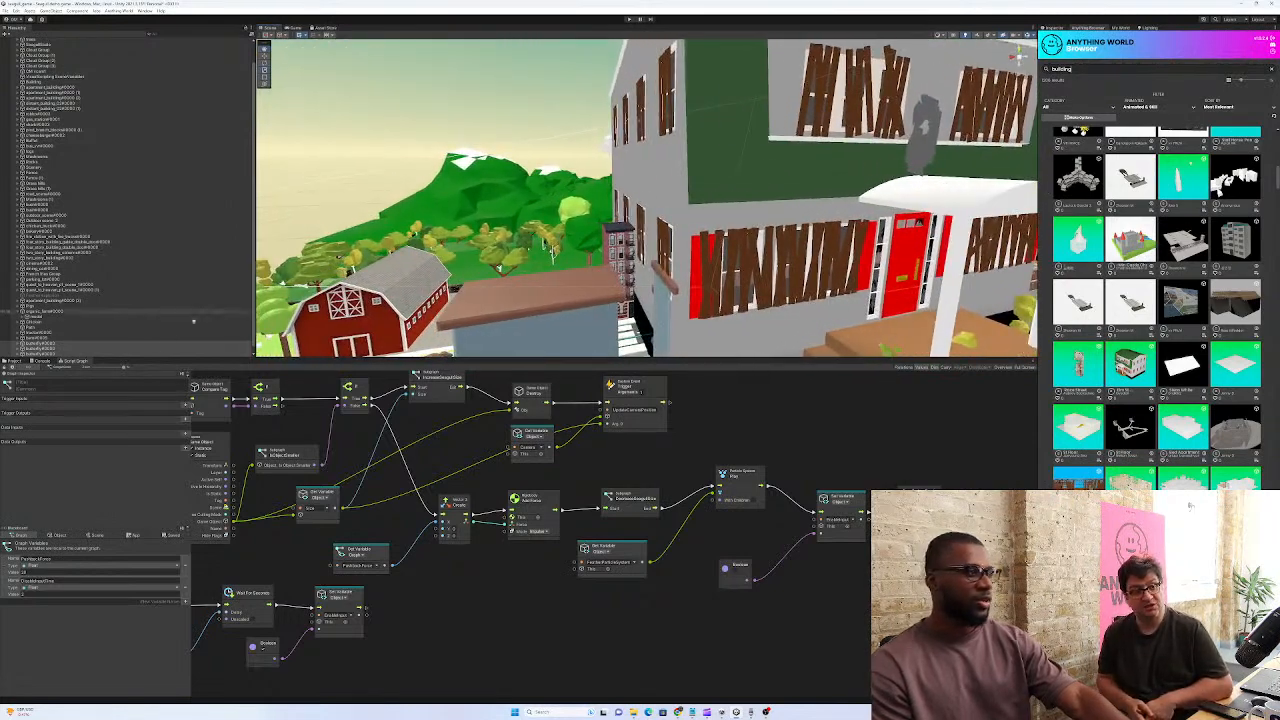
left_click(42, 355)
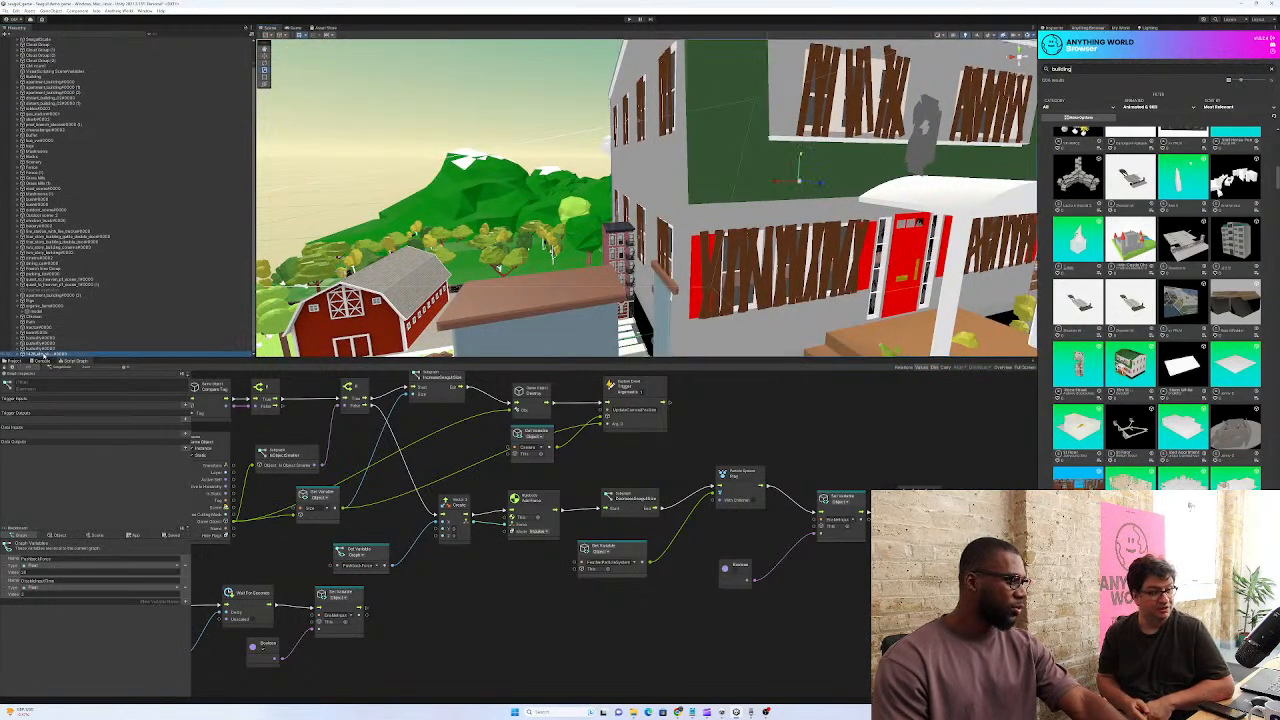
right_click_drag(655, 186, 709, 187)
left_click_drag(684, 180, 661, 180)
right_click_drag(661, 180, 656, 258)
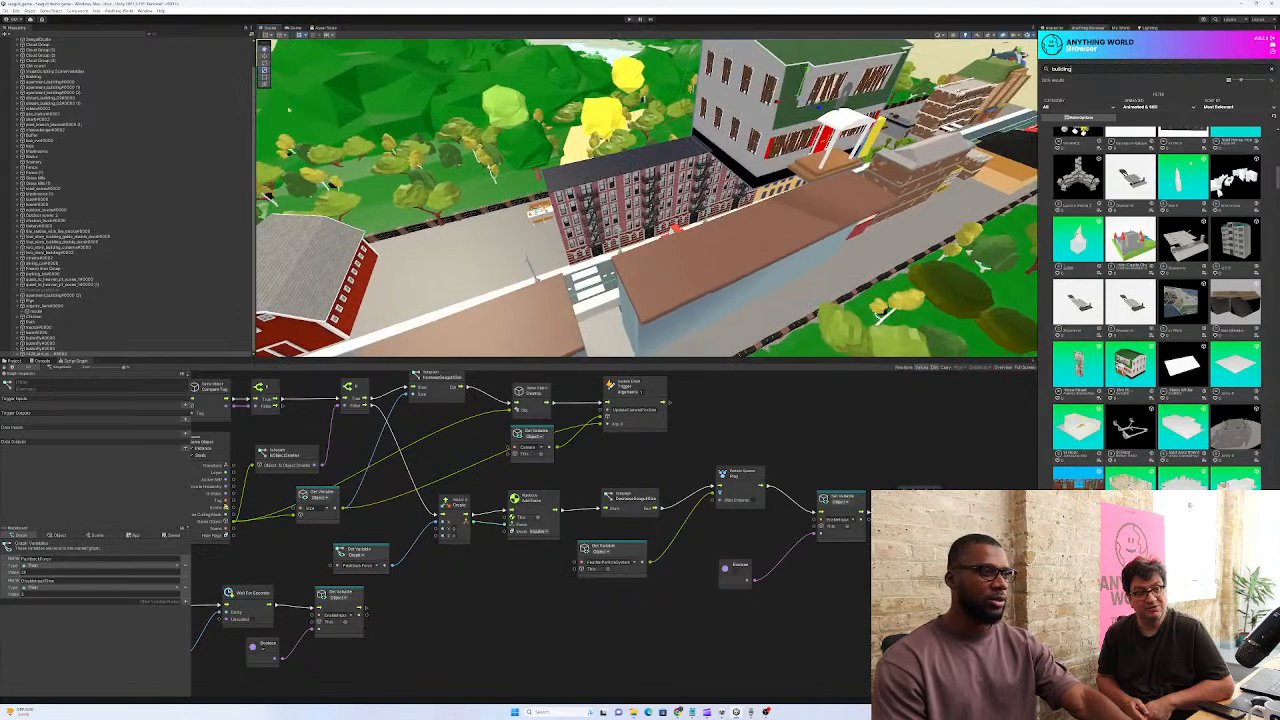
key("w")
left_click_drag(798, 103, 404, 134)
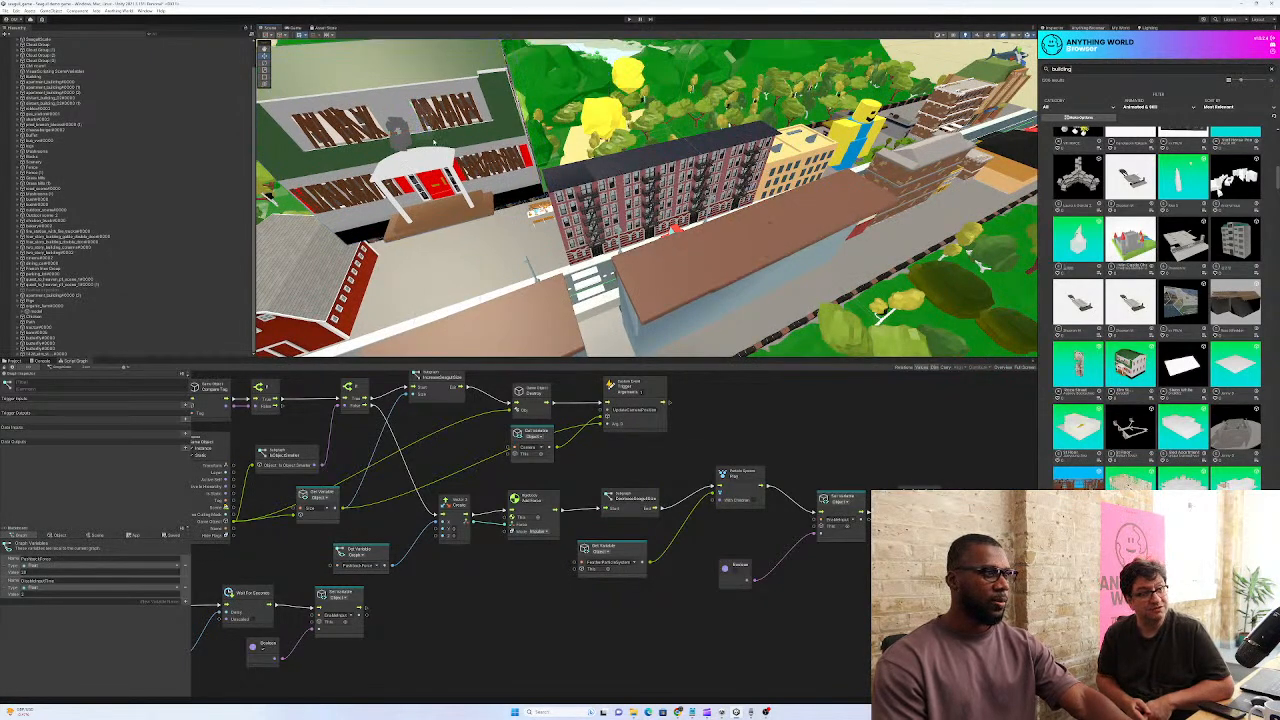
Lower the boarded-up house to ground level and position it between the barn and the red apartment block
left_click(35, 354)
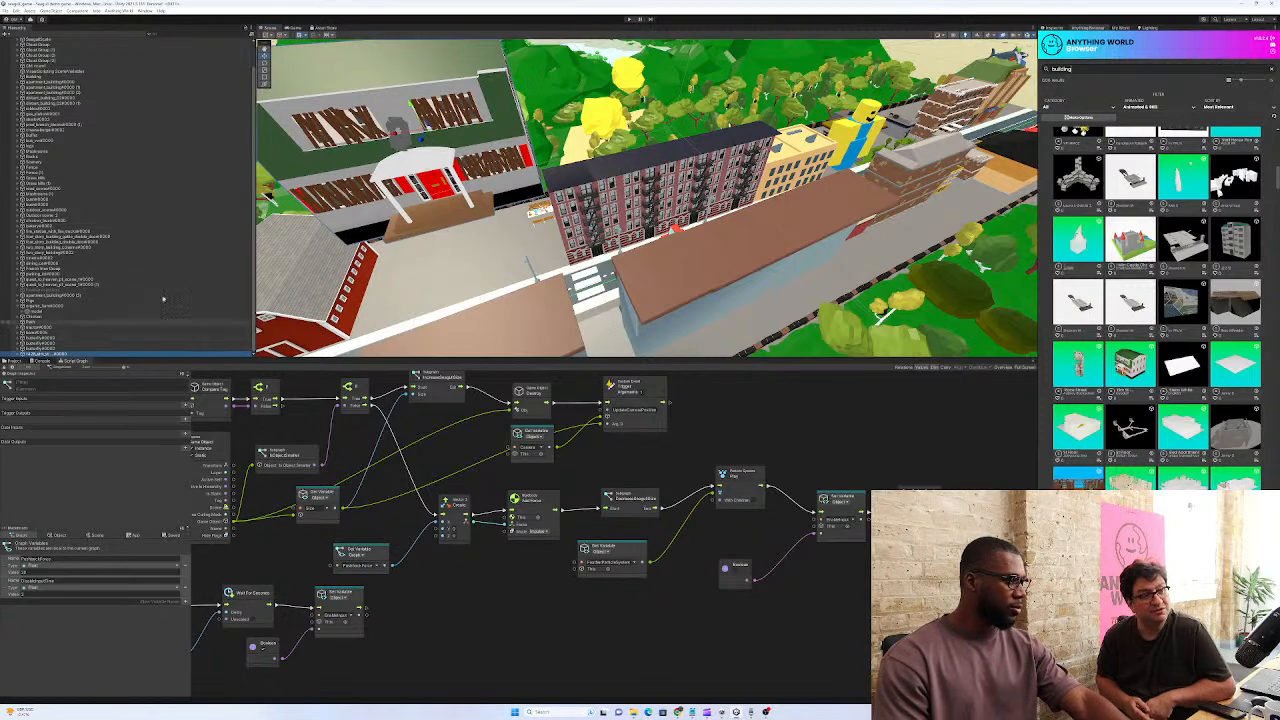
left_click_drag(406, 102, 451, 217)
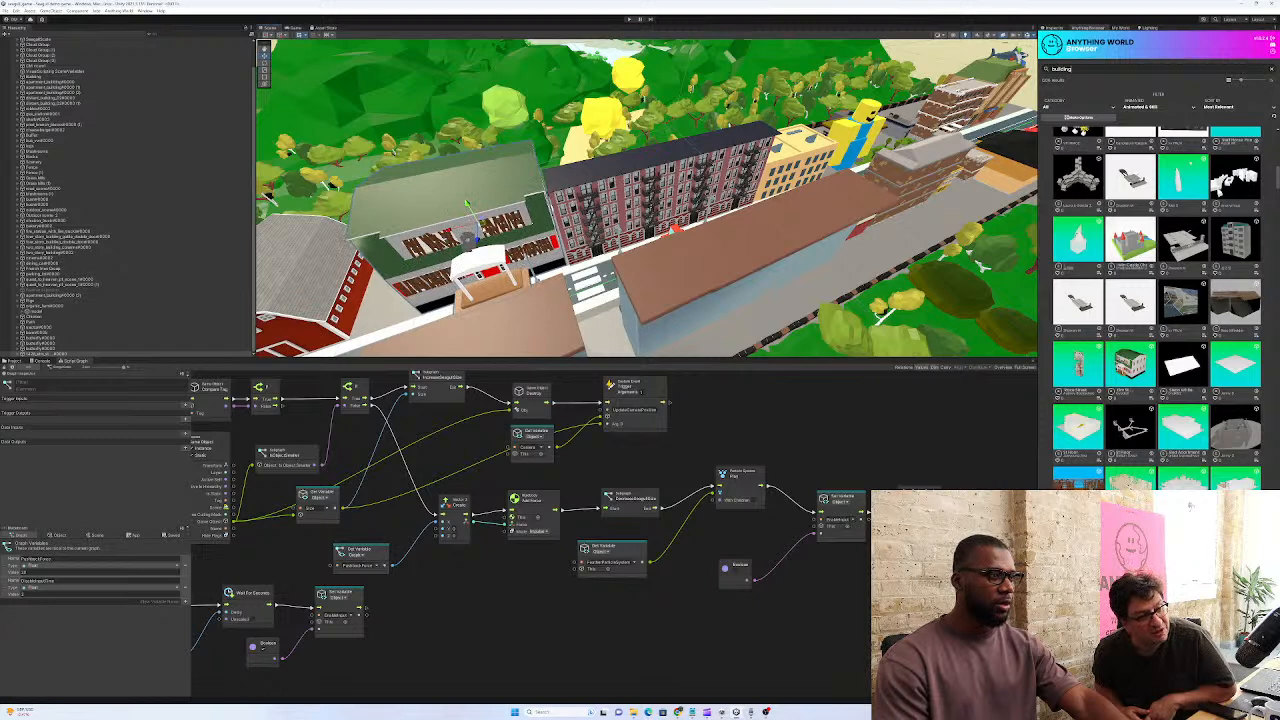
left_click(500, 250)
left_click(70, 354)
left_click_drag(454, 231, 422, 244)
Inspect the house's placement from street level, and view the street through the game camera
mouse_move(424, 243)
right_mouse_down()
mouse_move(380, 243)
mouse_move(454, 234)
mouse_move(430, 260)
right_mouse_up()
key("w")
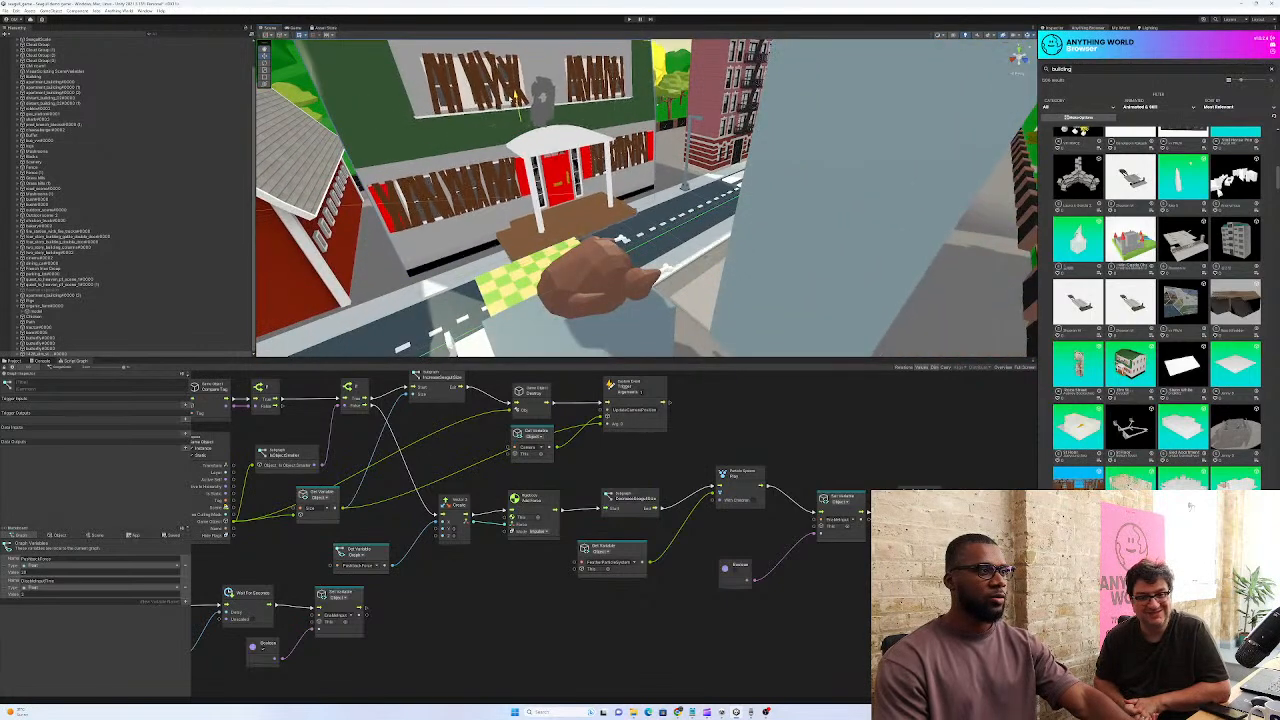
key("s")
right_click_drag(430, 260, 400, 97)
key("q")
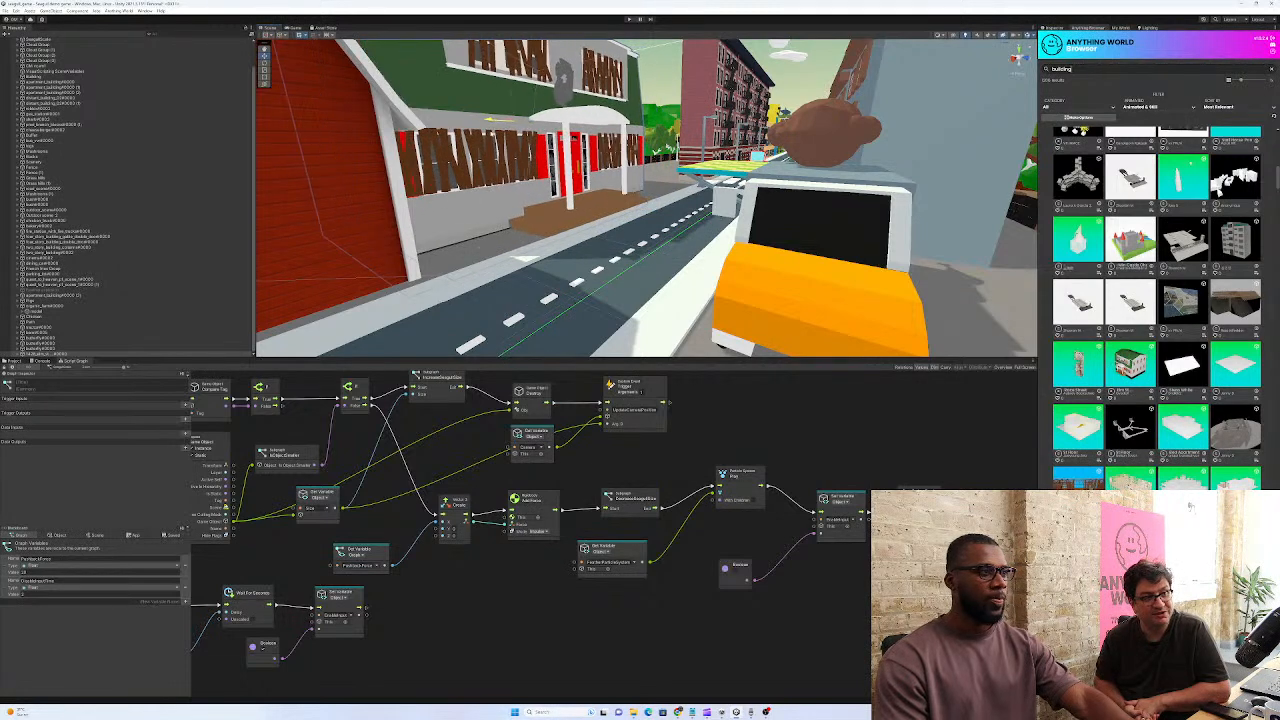
left_click(297, 28)
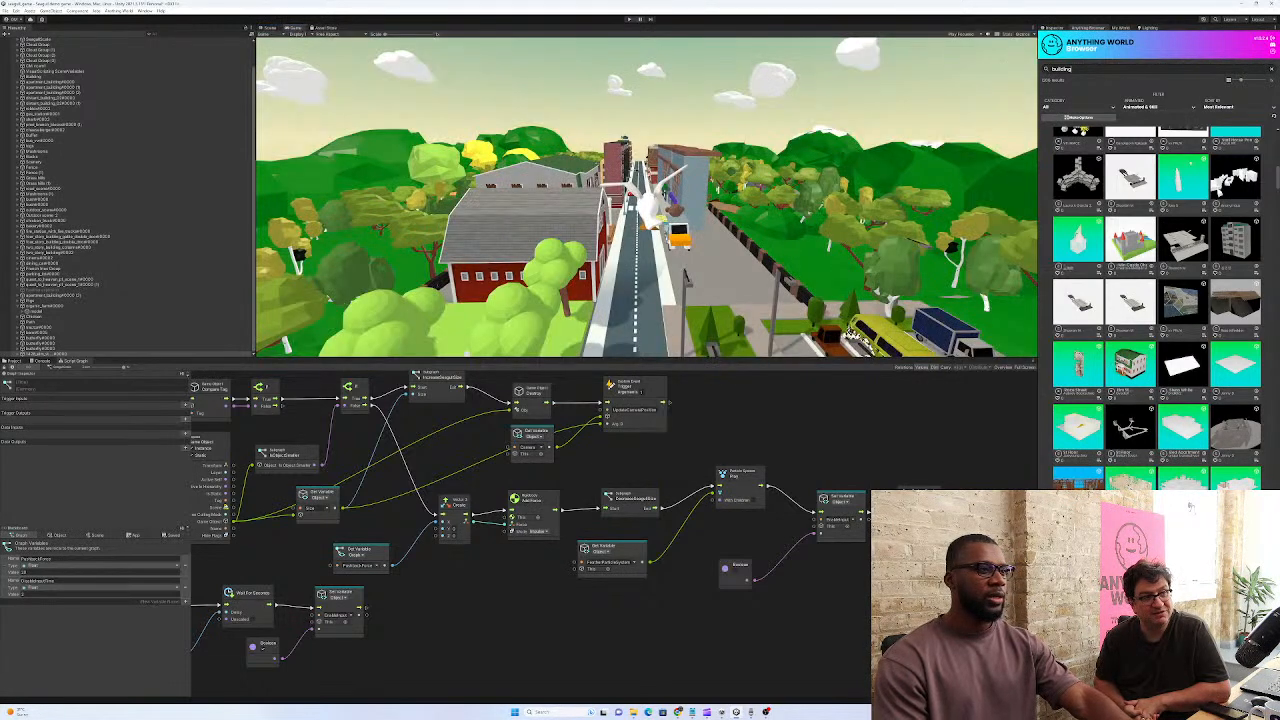